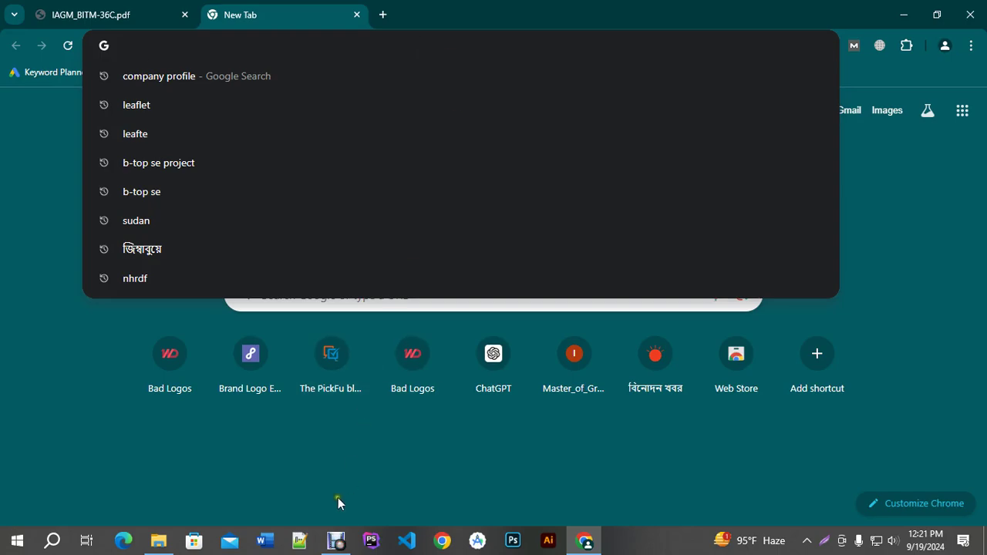
pyautogui.click(336, 540)
pyautogui.click(344, 485)
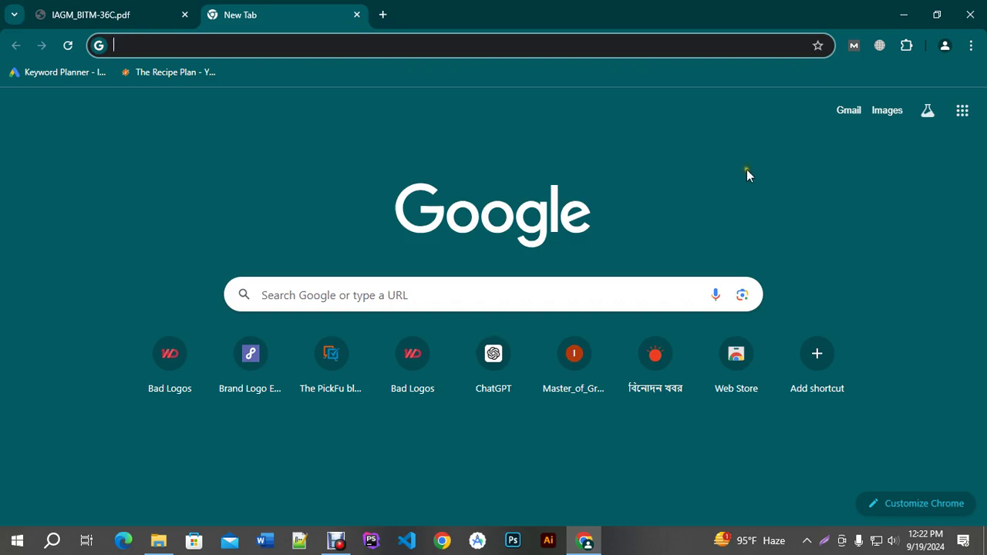
# Search Google for "c4".
pyautogui.click(580, 44)
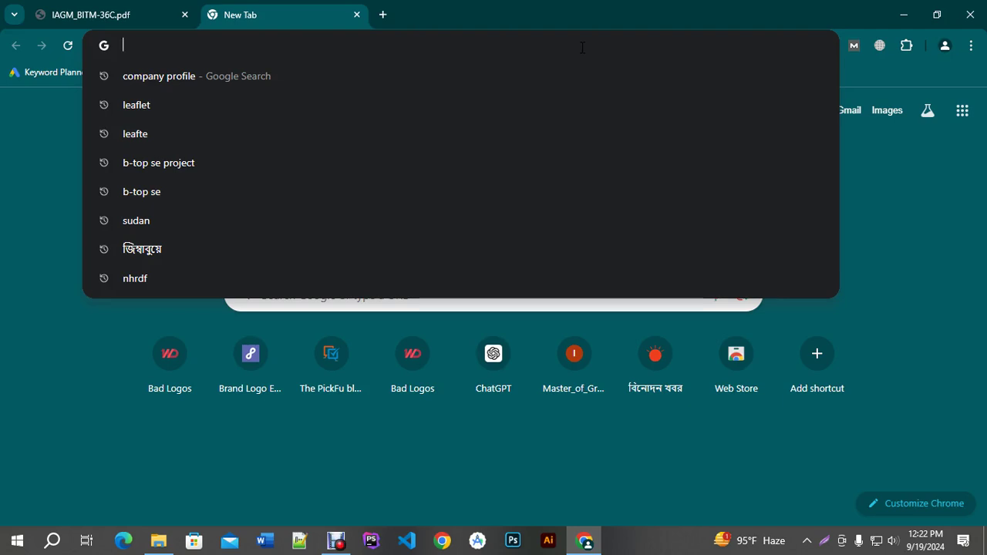
pyautogui.write('C')
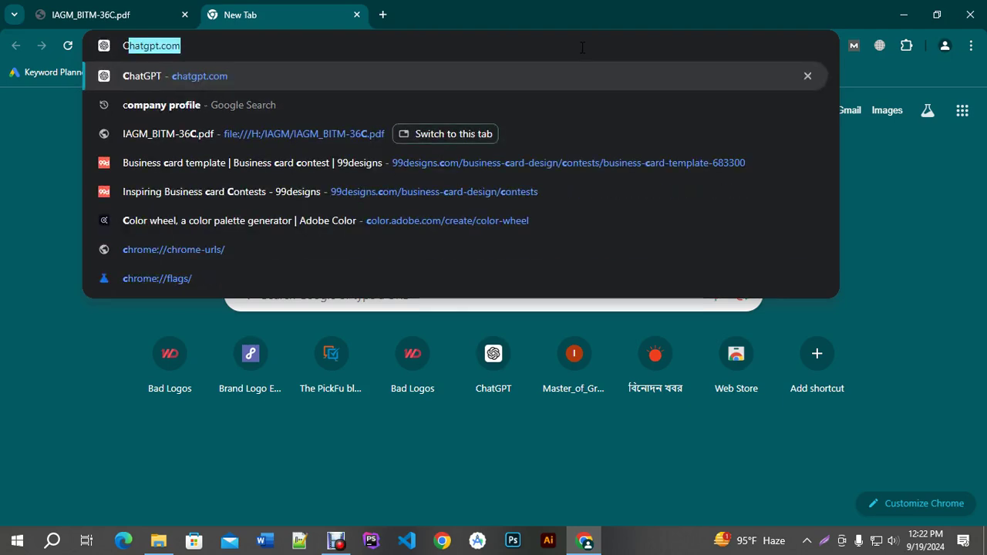
pyautogui.write('4')
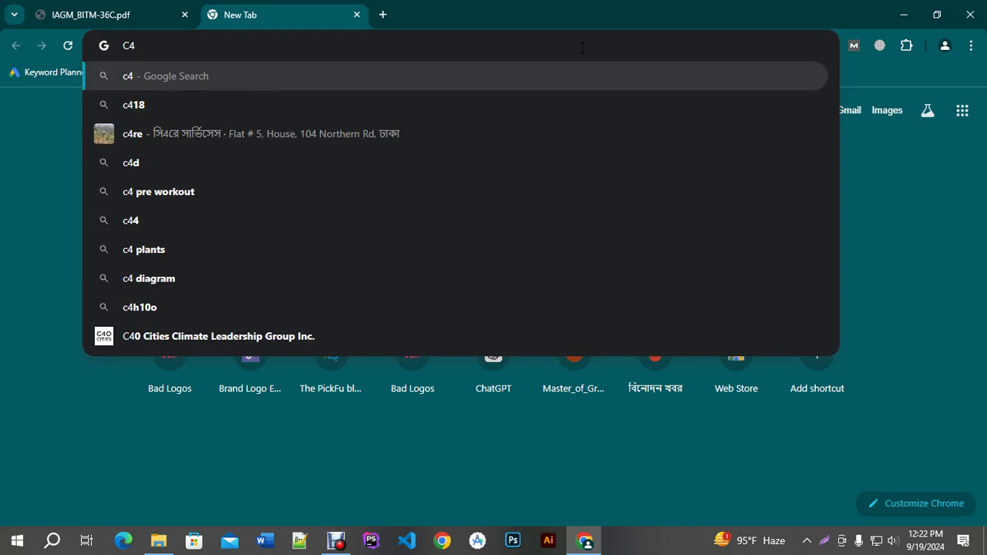
pyautogui.press('Return')
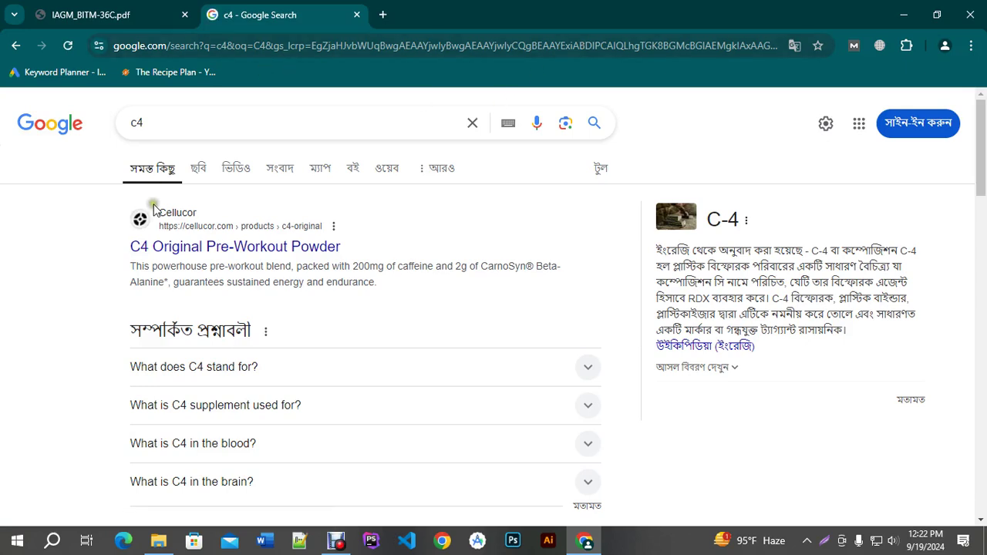
# Extend the Google query to "c4 type envelope design" and run the search.
pyautogui.click(132, 124)
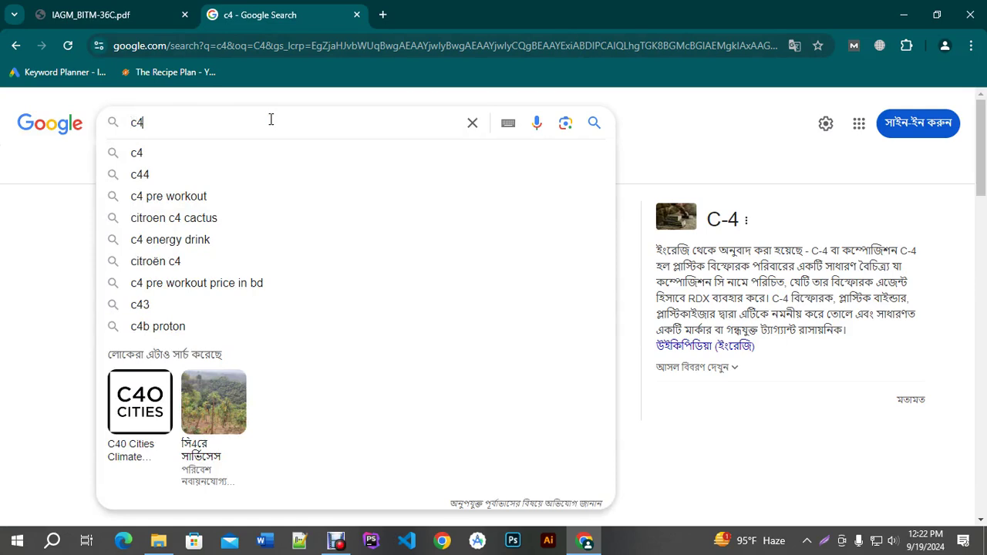
pyautogui.write('type')
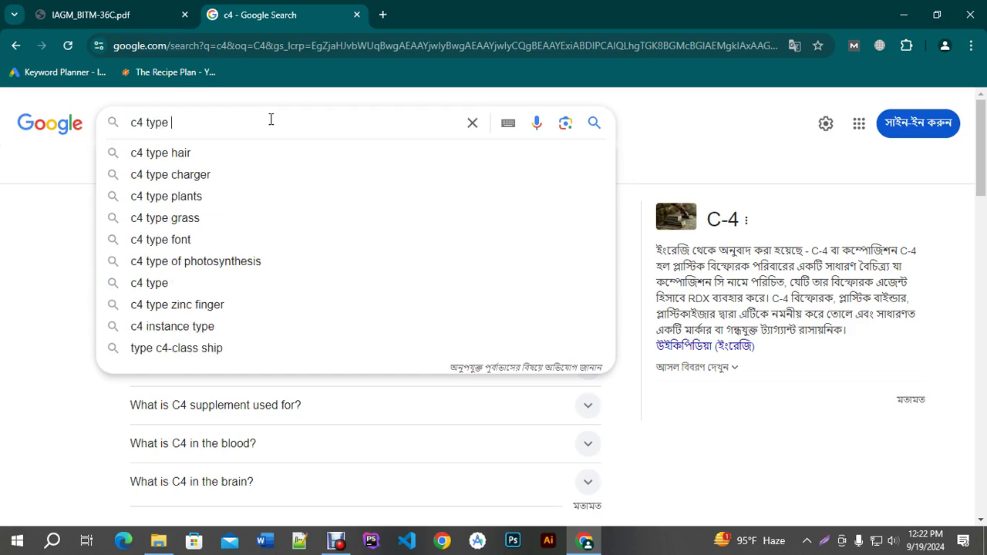
pyautogui.write(' envelop')
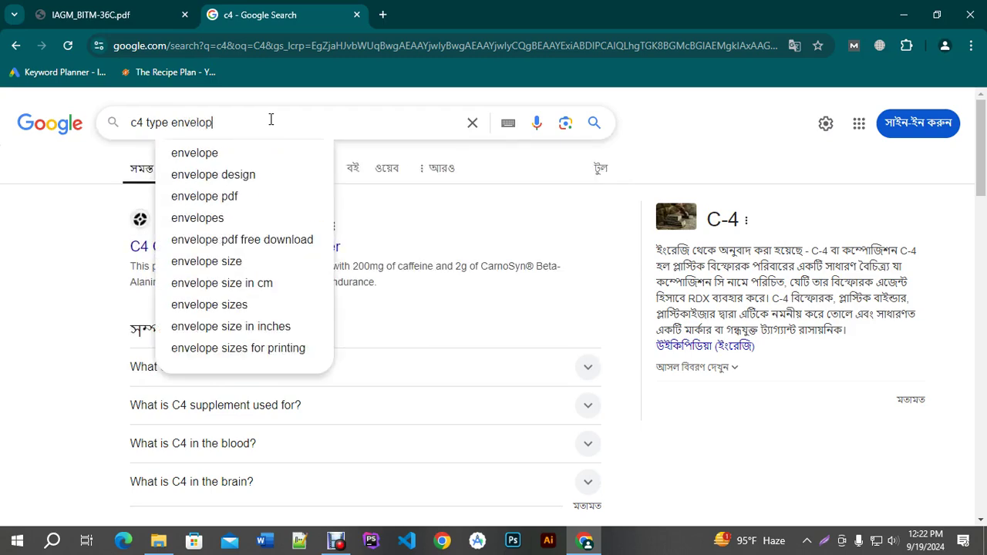
pyautogui.press('Down')
pyautogui.press('Down')
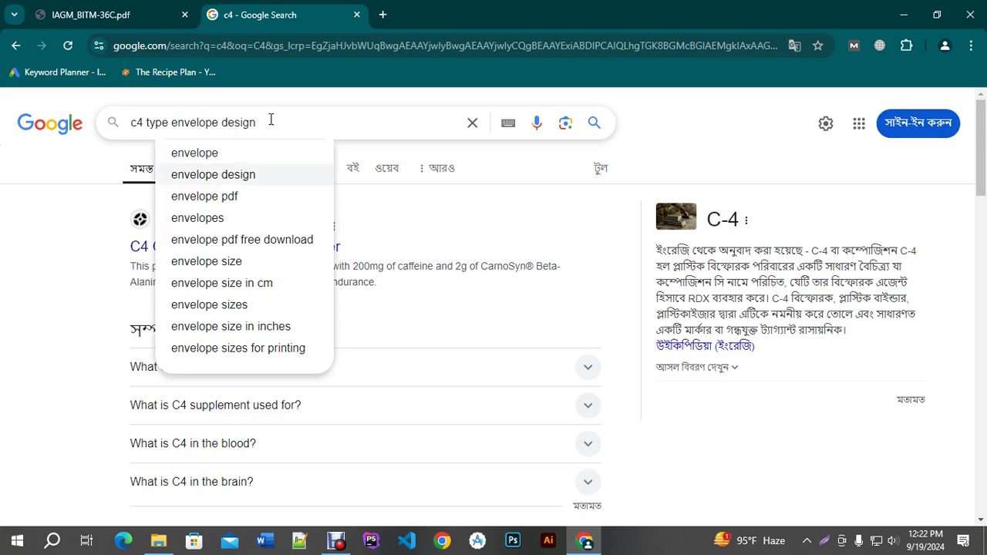
pyautogui.press('Return')
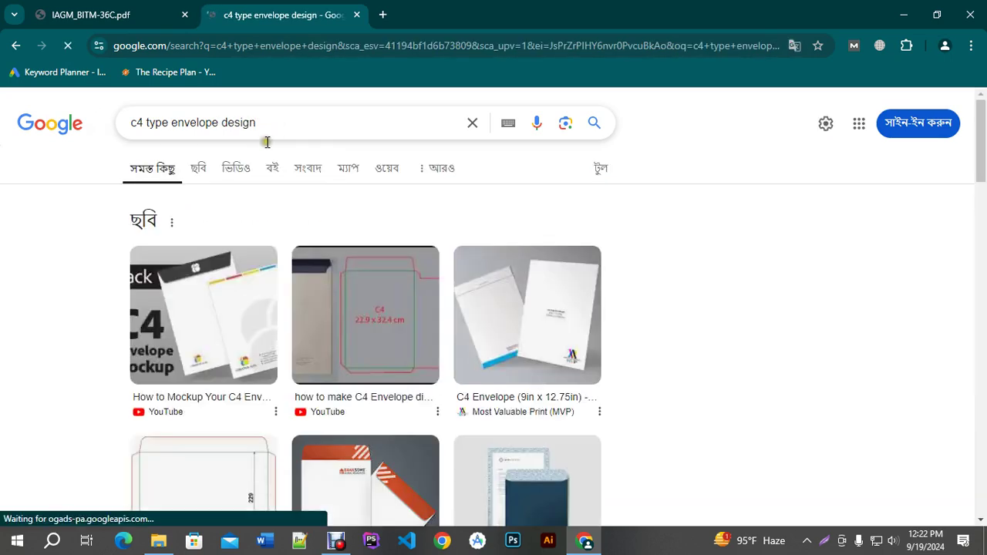
pyautogui.doubleClick(140, 128)
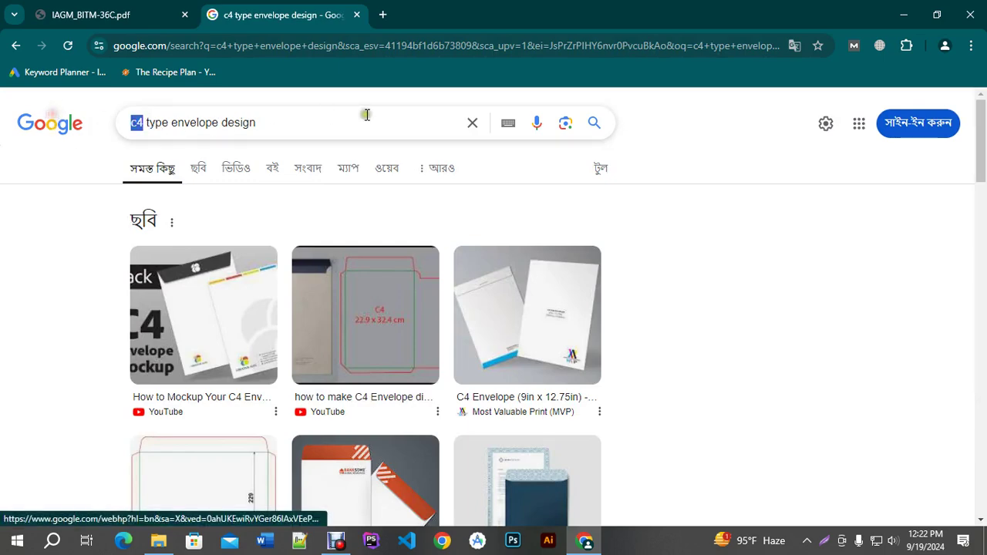
pyautogui.click(677, 123)
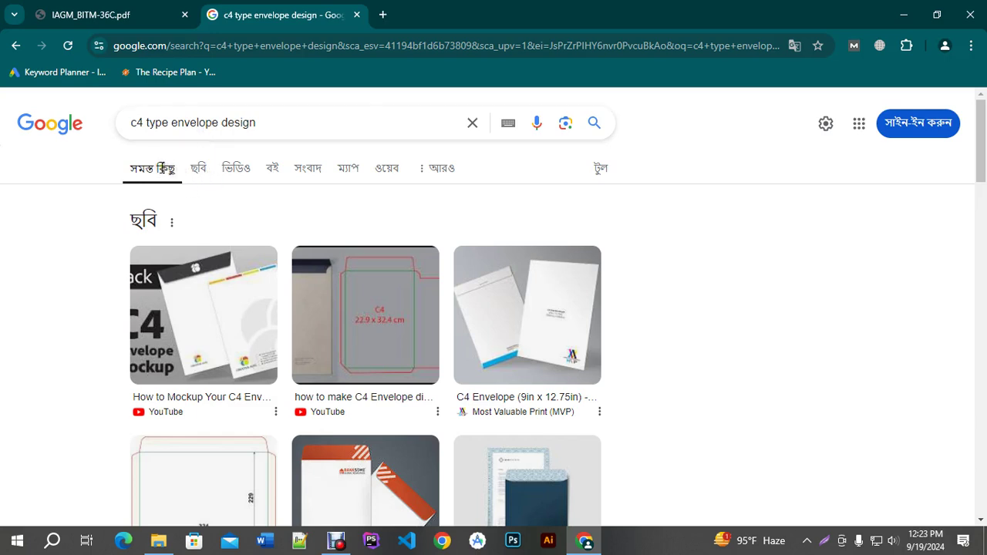
pyautogui.doubleClick(137, 123)
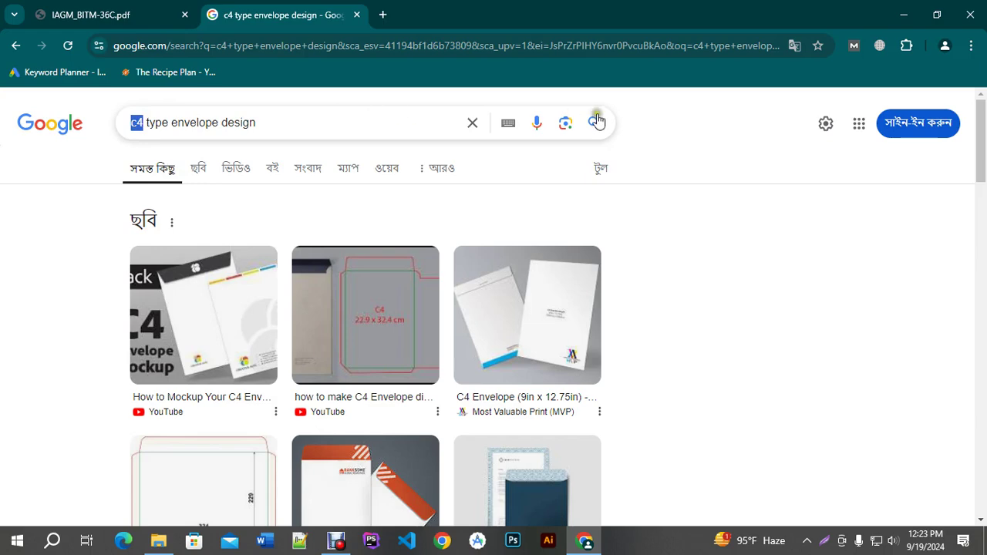
pyautogui.click(691, 112)
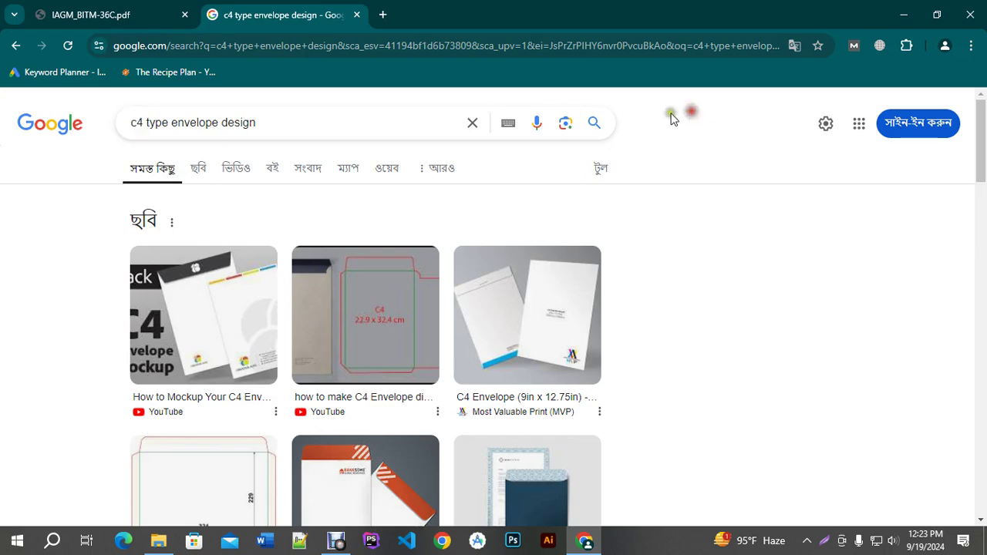
# Show the image results for the C4 envelope query and preview the YouTube mockup, Most Valuable Print and Excell Printing envelopes.
pyautogui.click(197, 171)
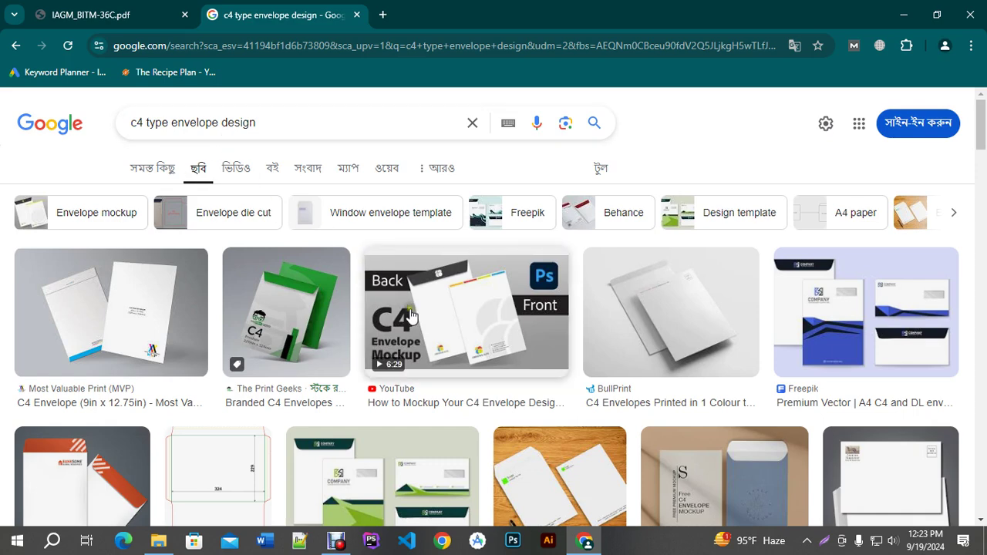
pyautogui.click(443, 320)
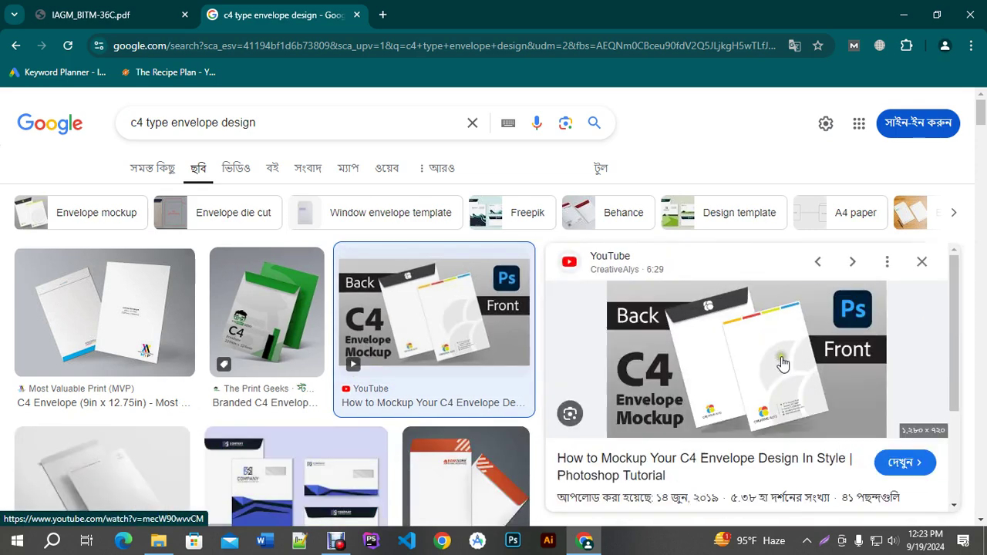
pyautogui.click(108, 325)
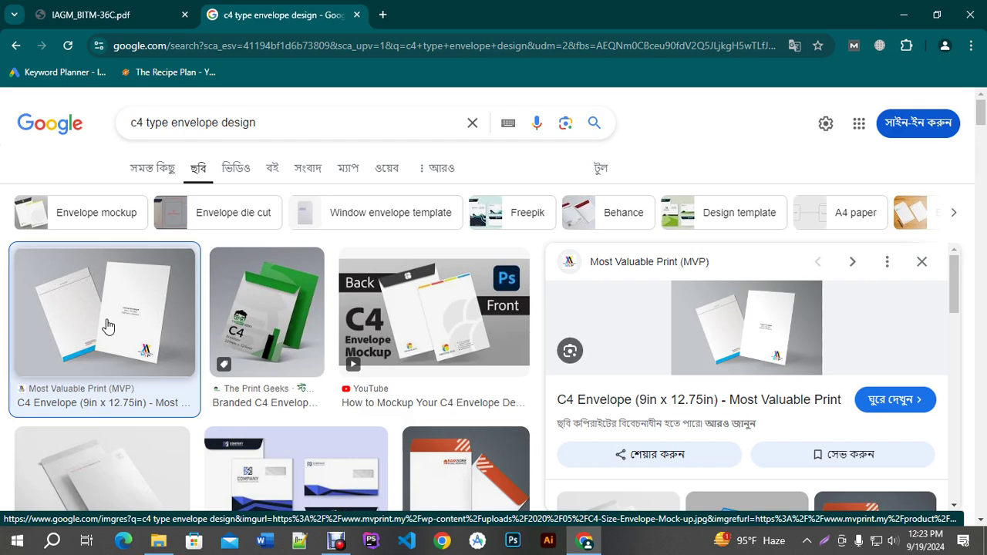
pyautogui.scroll(-1, 108, 327)
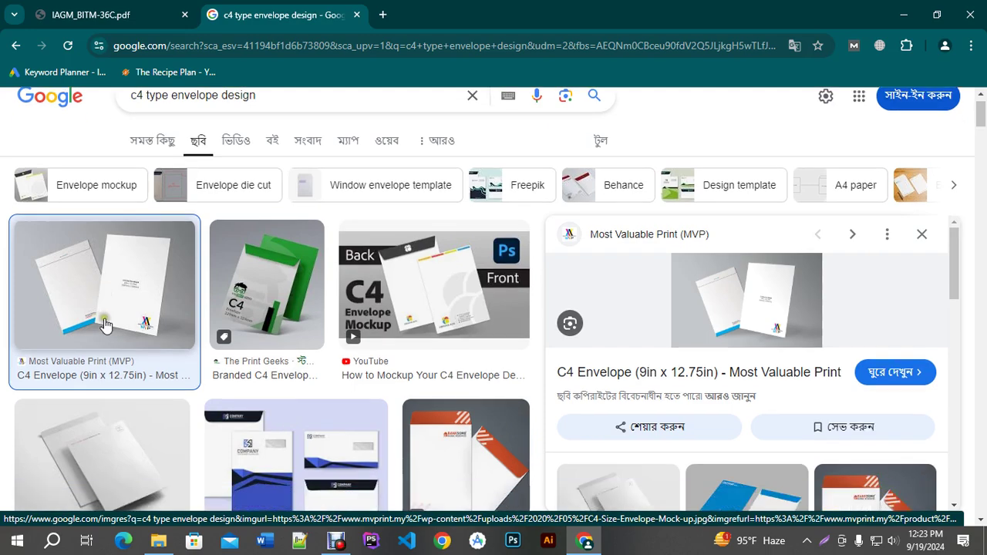
pyautogui.scroll(-2, 105, 324)
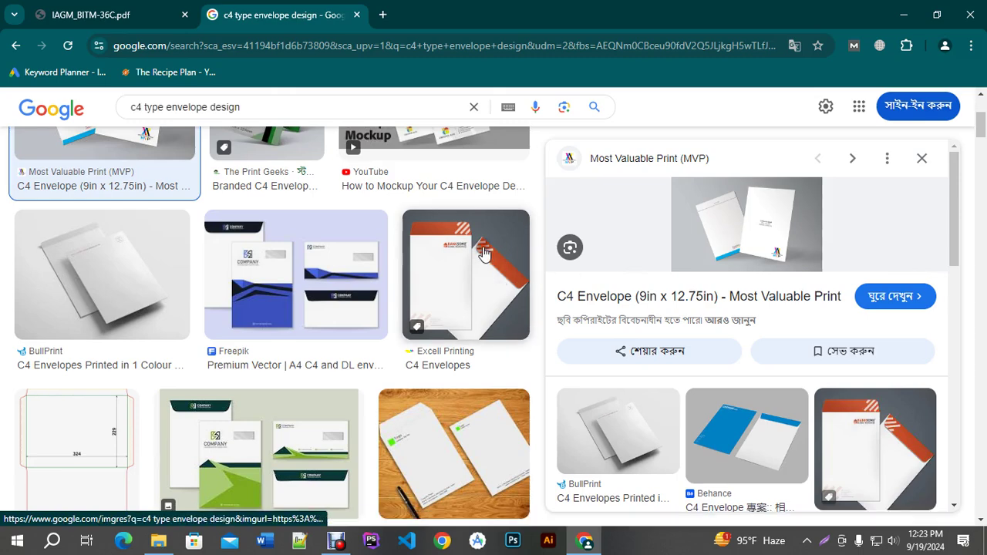
pyautogui.click(483, 253)
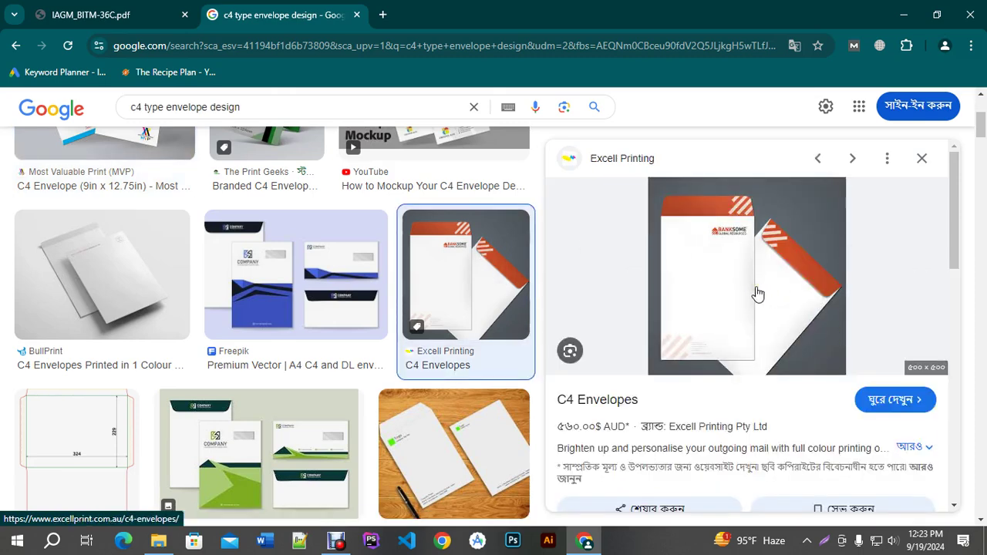
pyautogui.scroll(3, 382, 362)
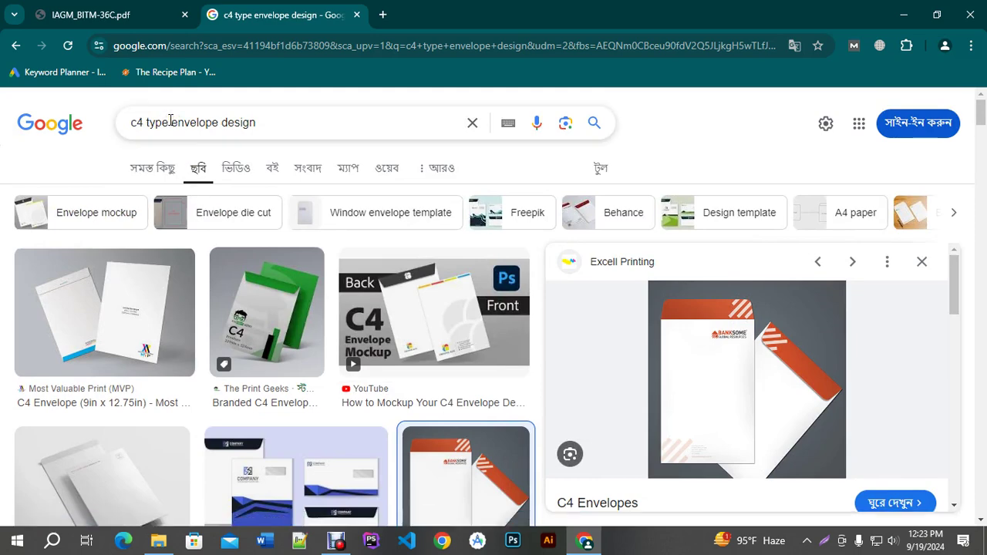
# Copy "envelope design" from the query, search for it in a new browser tab and show the image results.
pyautogui.moveTo(171, 122); pyautogui.dragTo(419, 137)
pyautogui.hotkey('ctrl', 'c')
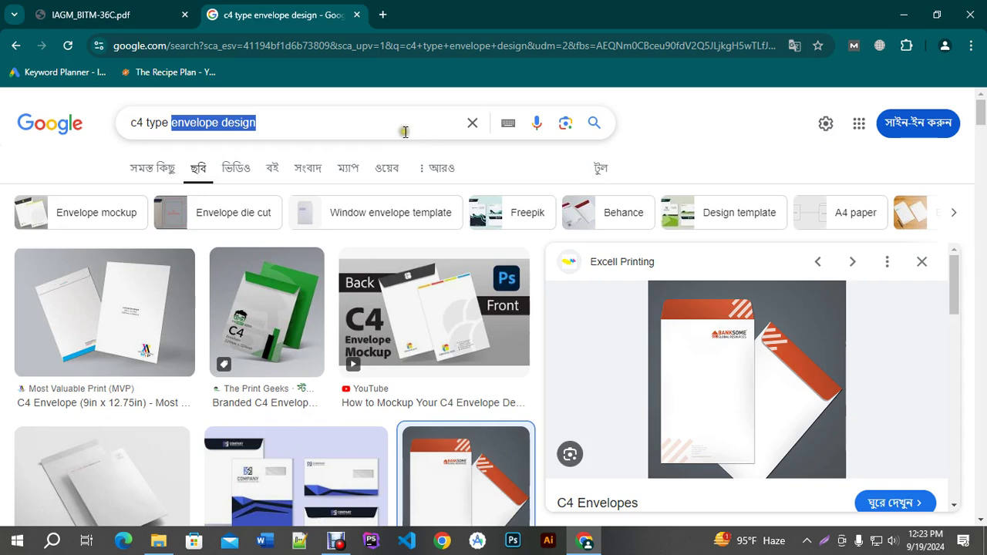
pyautogui.click(382, 15)
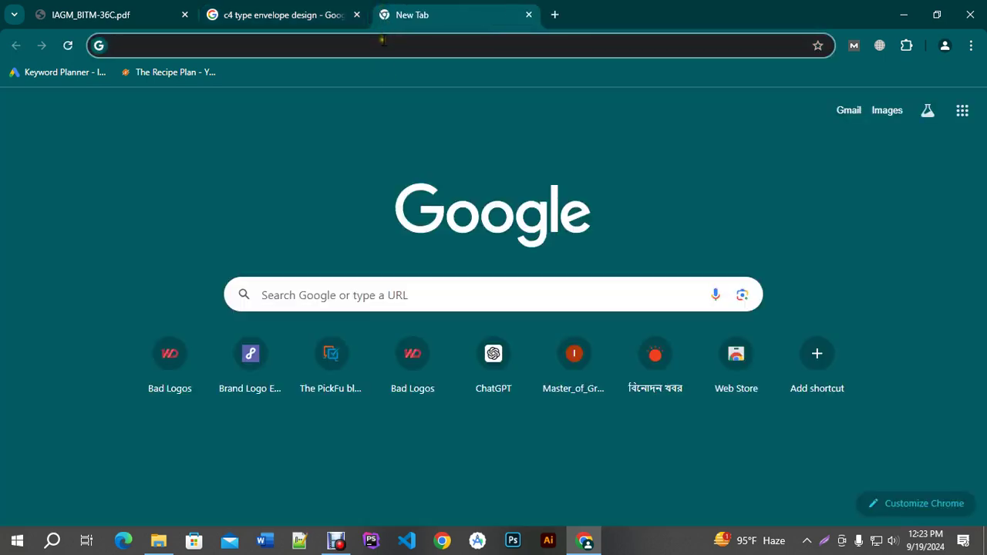
pyautogui.hotkey('ctrl', 'v')
pyautogui.press('Return')
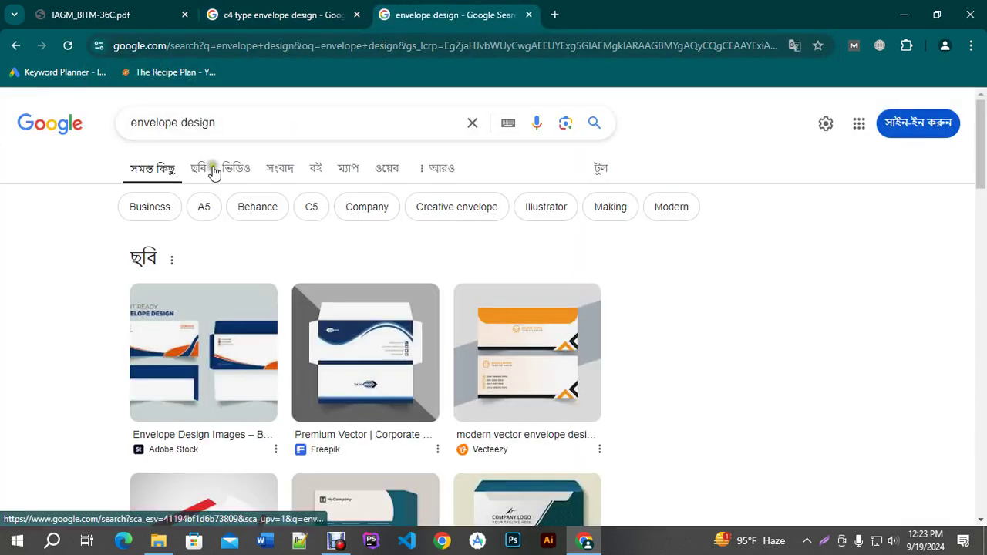
pyautogui.click(202, 168)
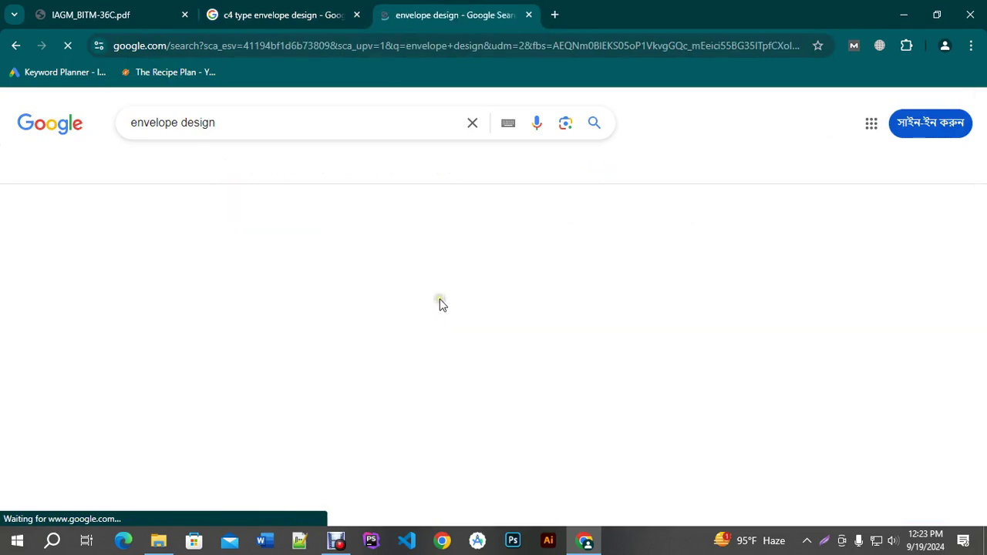
# Browse the general envelope design images and preview the green Vecteezy envelope template.
pyautogui.scroll(-3, 629, 238)
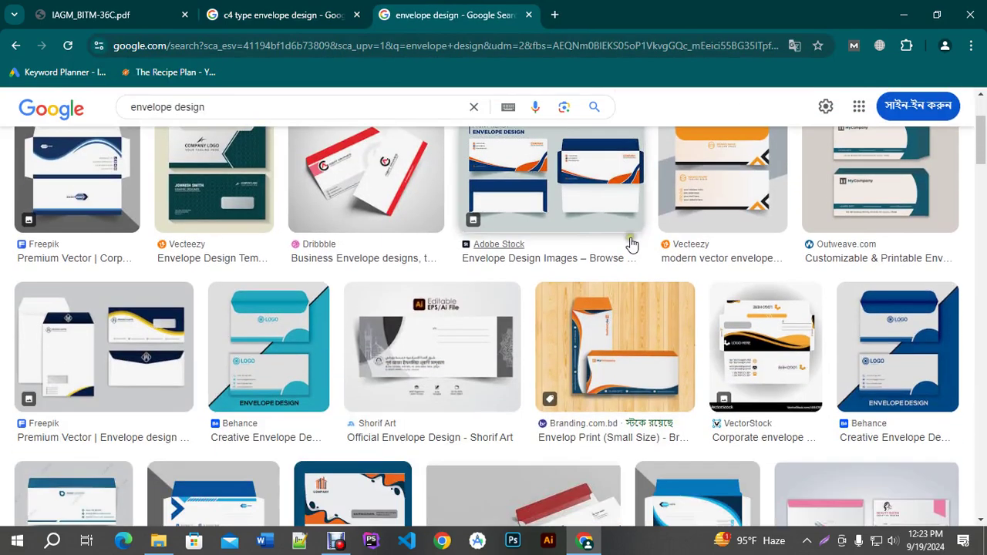
pyautogui.scroll(3, 629, 243)
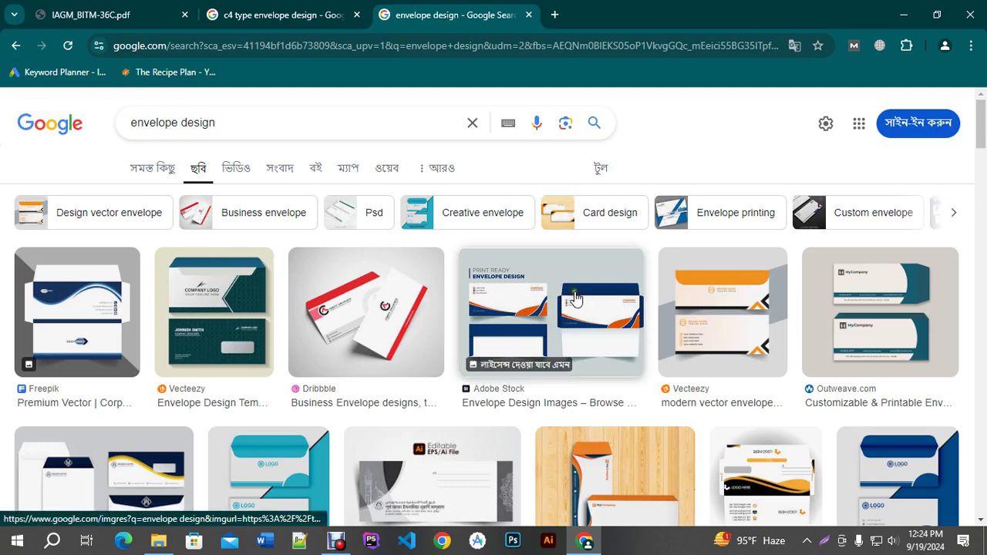
pyautogui.scroll(-1, 574, 298)
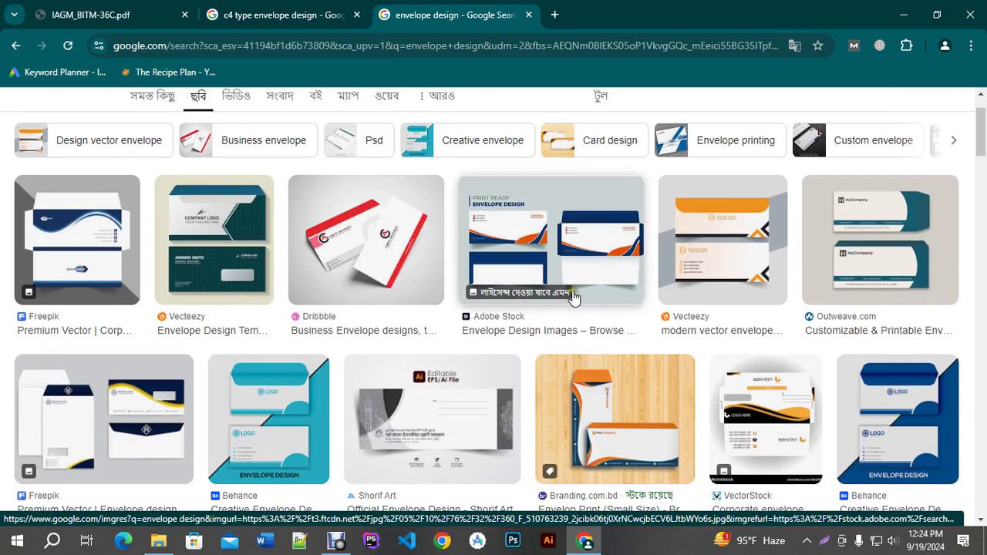
pyautogui.click(247, 248)
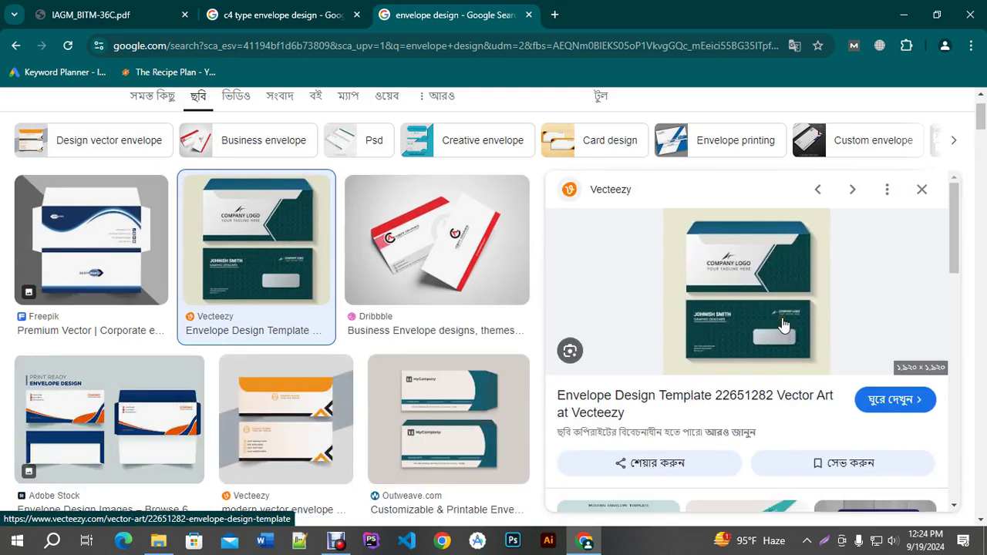
# Compare the C4 envelope images with the general envelope design images, and preview the red and white Dribbble business envelope.
pyautogui.click(306, 8)
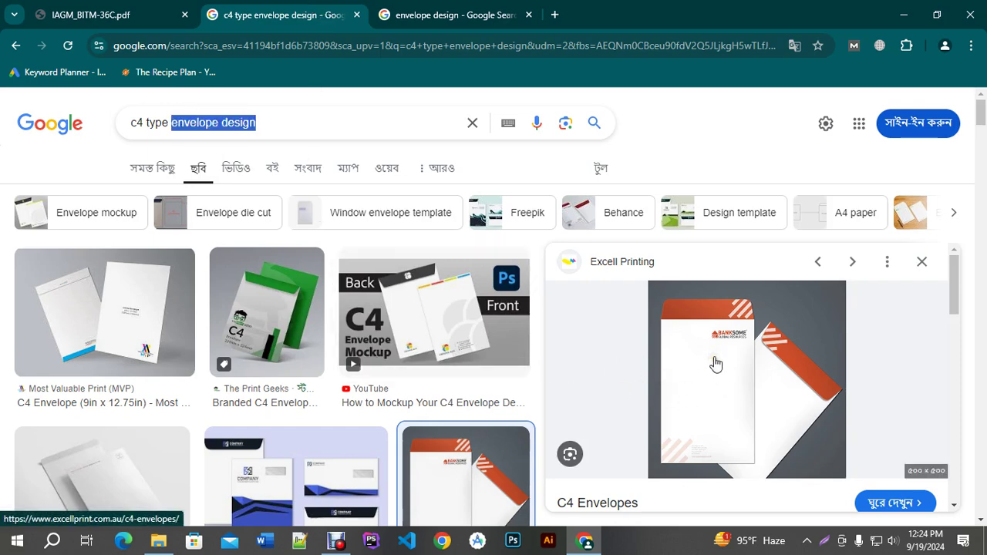
pyautogui.scroll(-5, 717, 361)
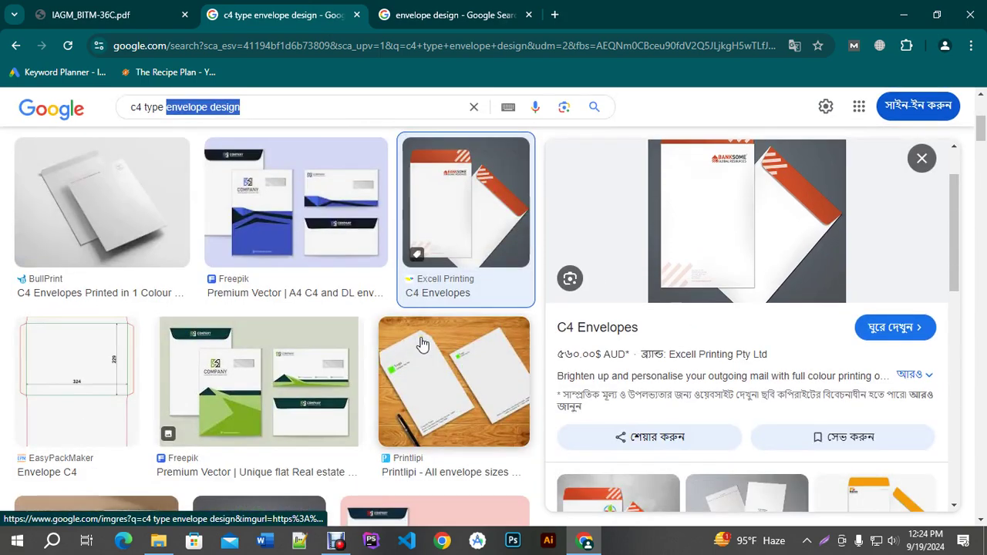
pyautogui.scroll(-3, 421, 344)
pyautogui.click(443, 15)
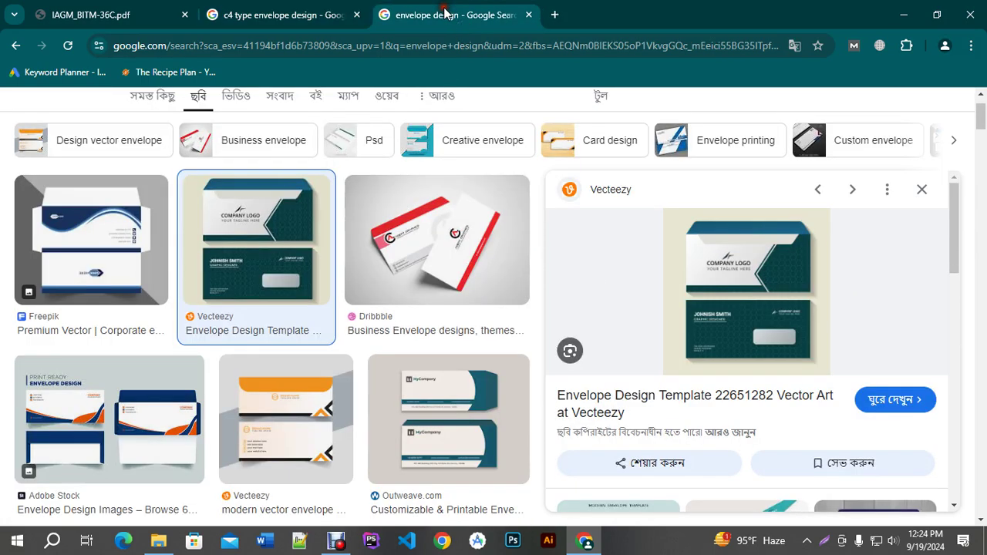
pyautogui.scroll(-2, 293, 371)
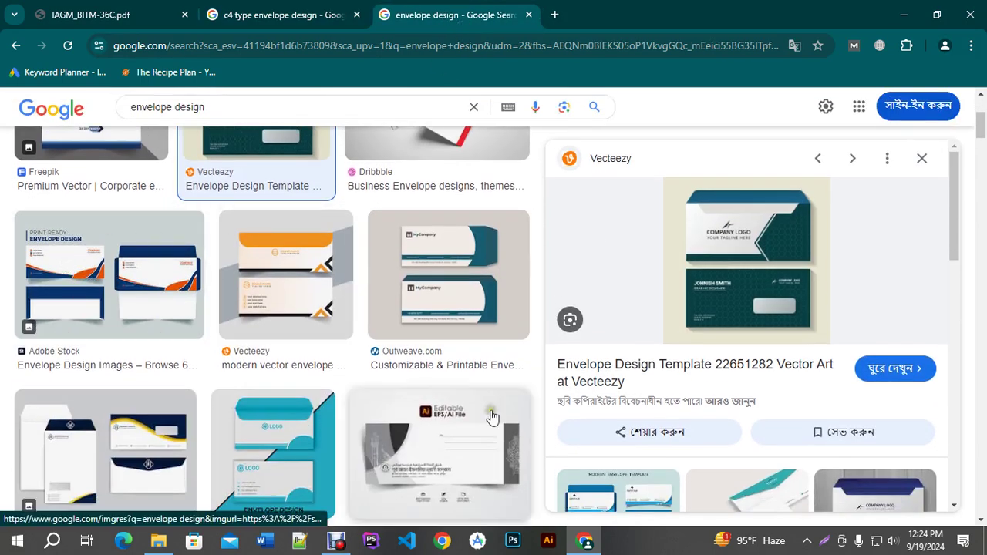
pyautogui.scroll(2, 492, 417)
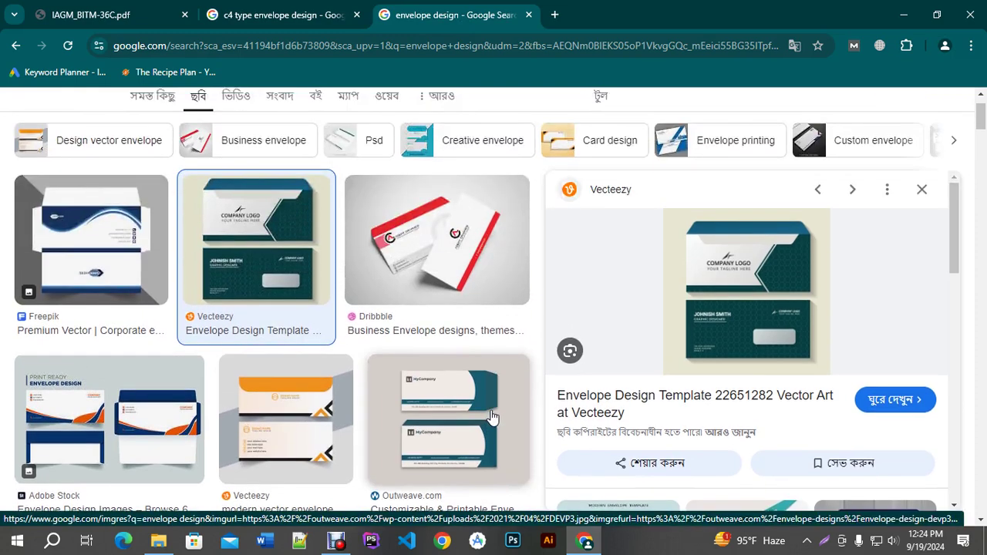
pyautogui.click(440, 256)
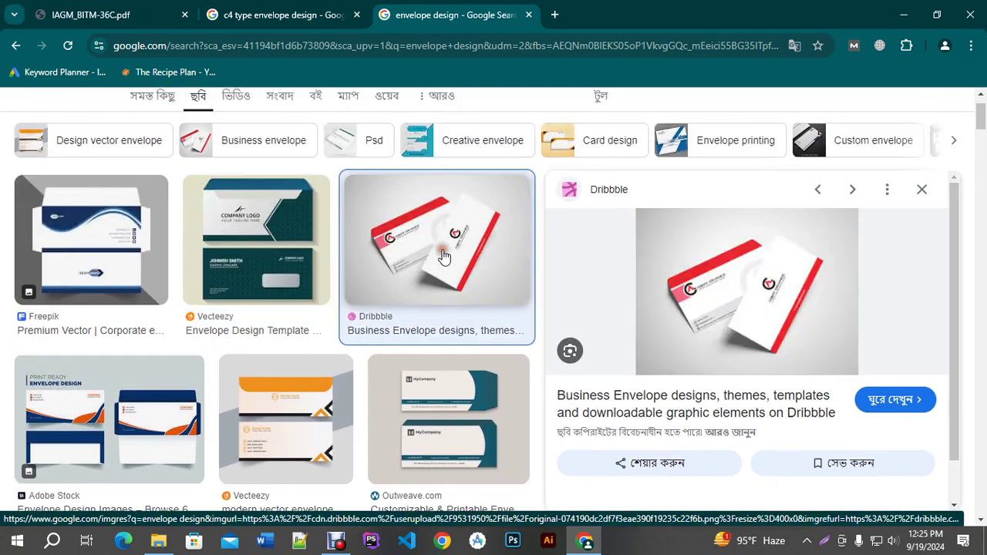
# Preview the Adobe Stock print-ready envelope and the Freepik corporate envelope, and copy the Freepik image.
pyautogui.click(142, 423)
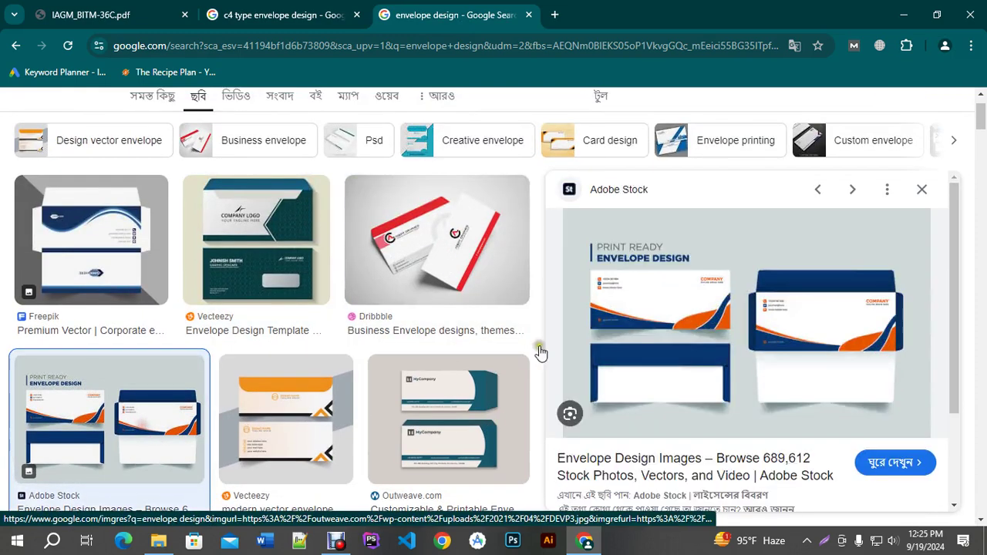
pyautogui.click(93, 239)
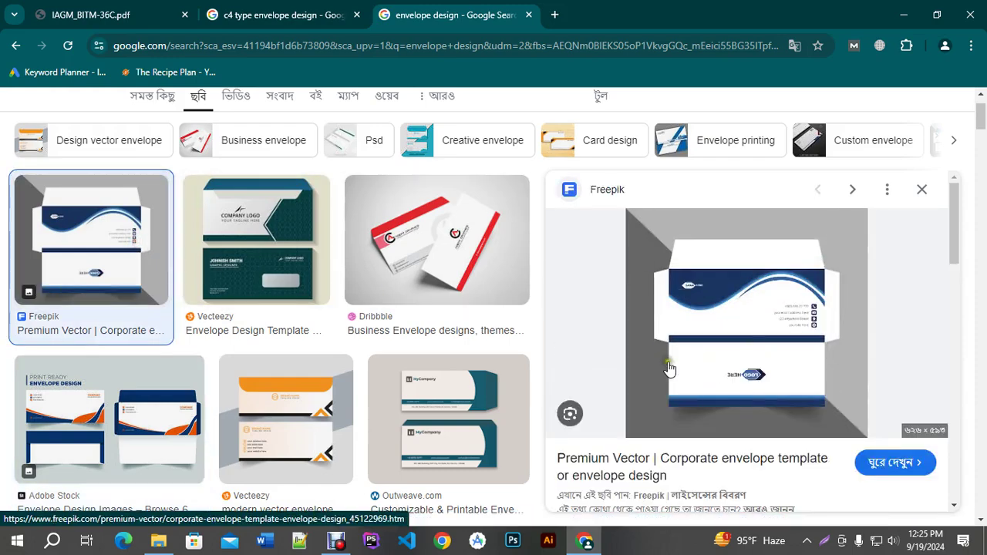
pyautogui.scroll(-3, 340, 301)
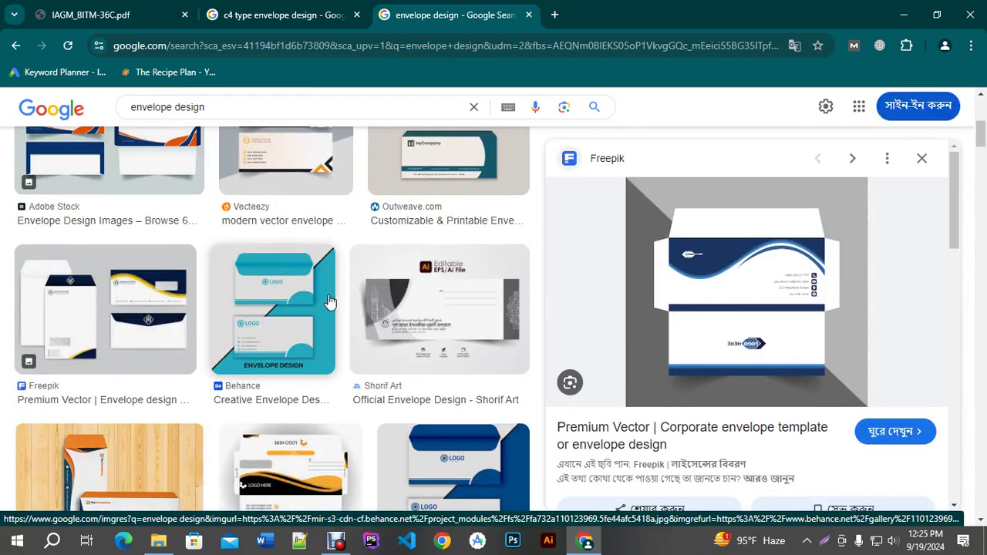
pyautogui.scroll(-4, 329, 301)
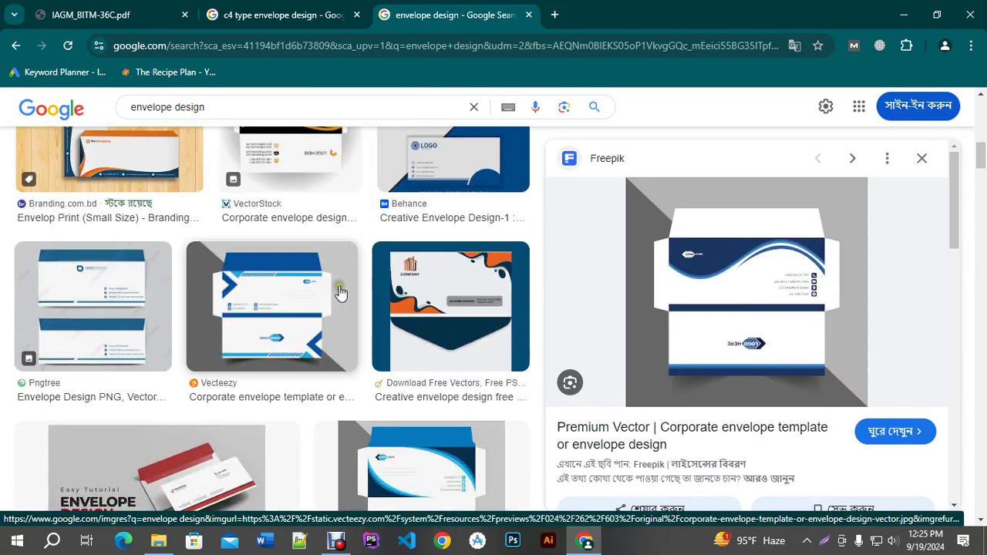
pyautogui.scroll(-1, 293, 374)
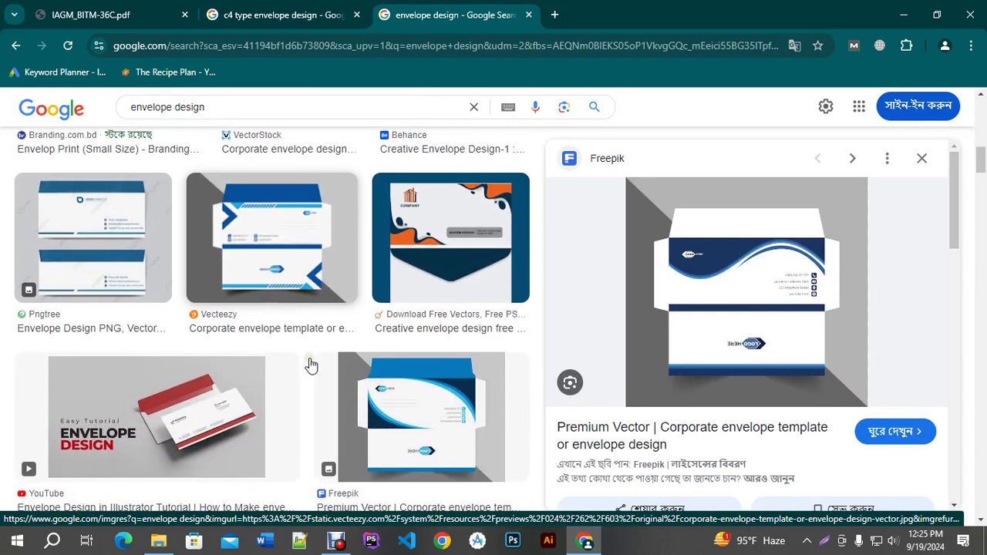
pyautogui.rightClick(707, 267)
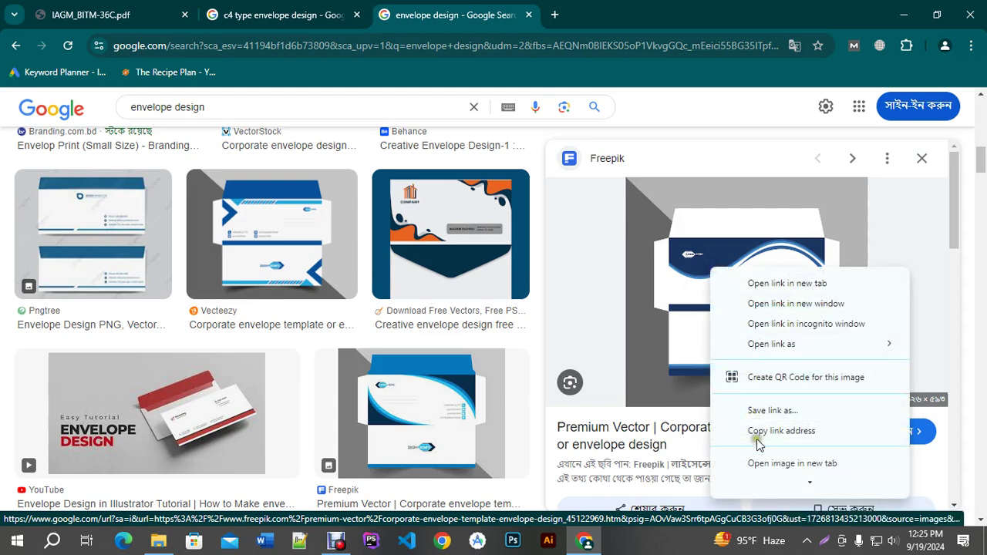
pyautogui.scroll(-3, 771, 434)
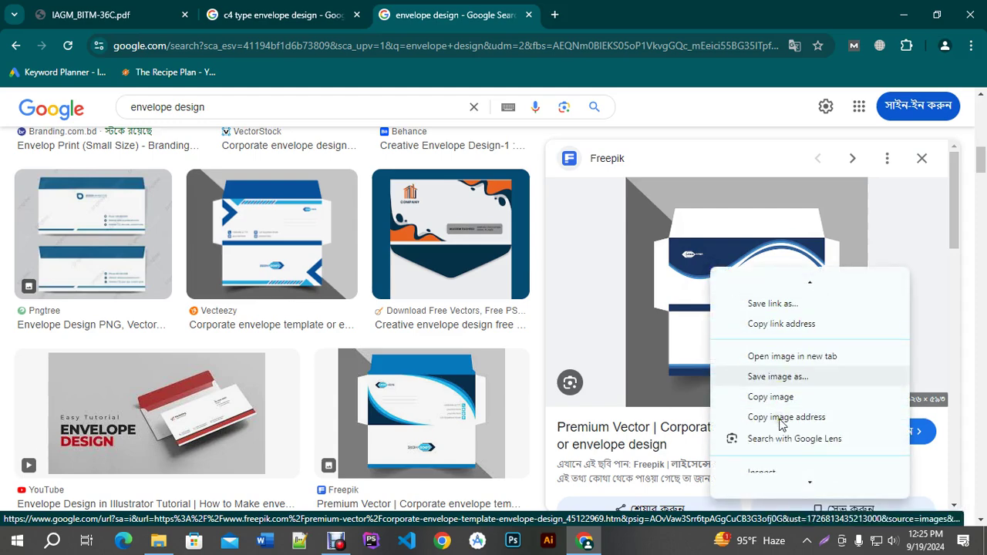
pyautogui.click(776, 404)
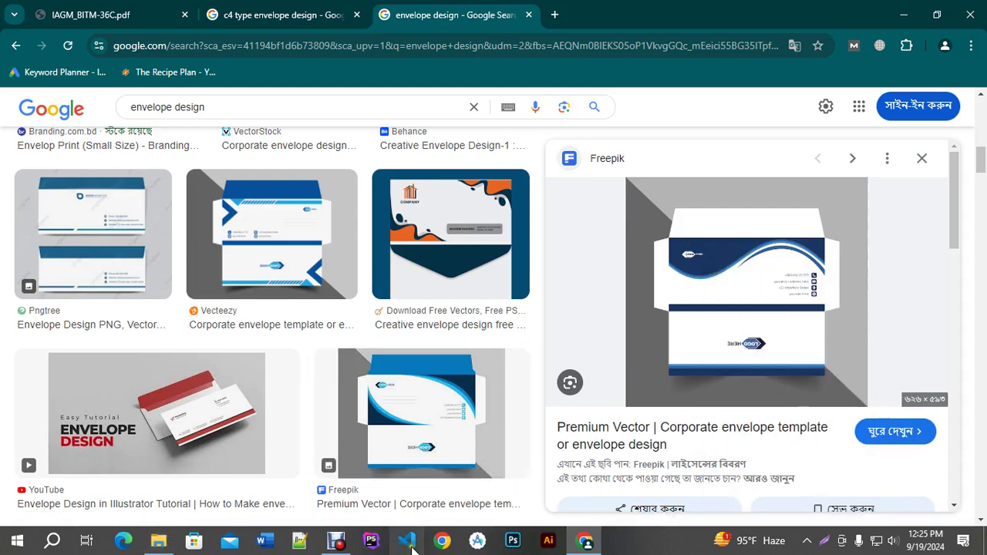
# Browse further through the envelope design image results for more business envelope styles.
pyautogui.scroll(-5, 389, 415)
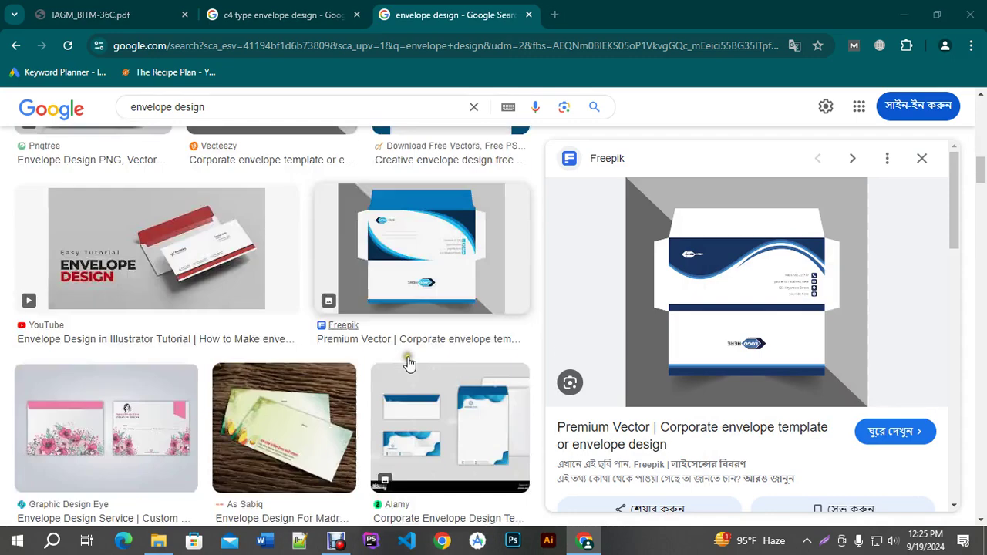
pyautogui.scroll(-5, 390, 415)
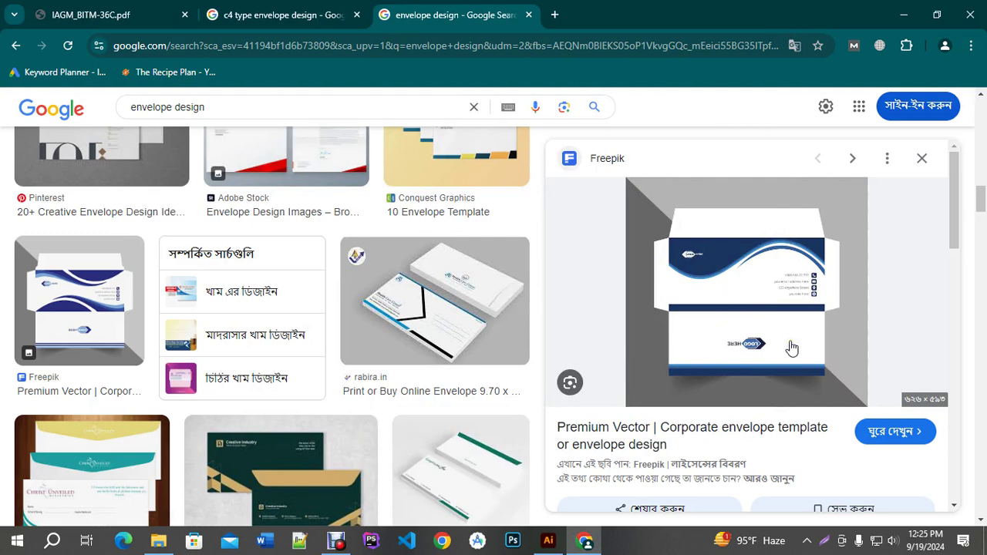
pyautogui.scroll(-2, 396, 295)
pyautogui.scroll(-3, 395, 296)
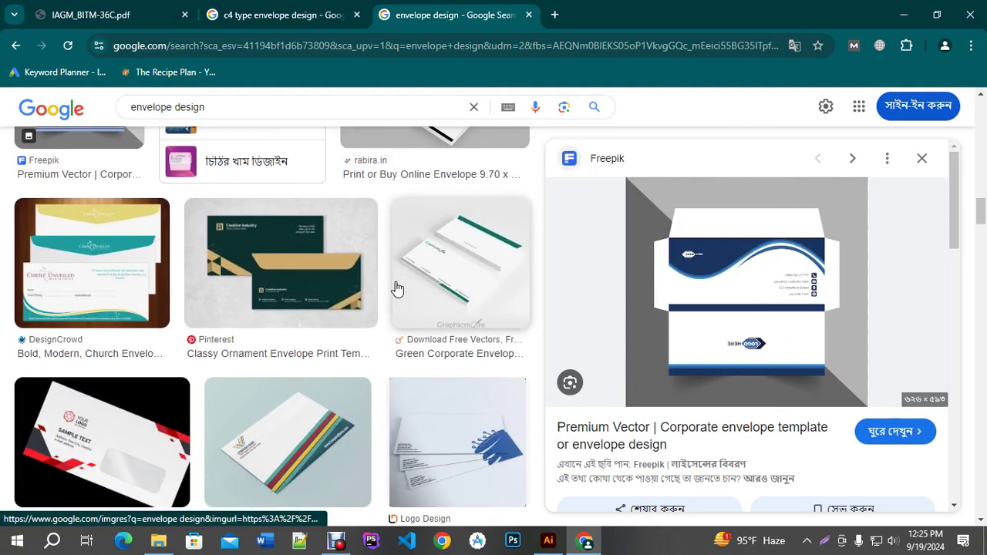
pyautogui.scroll(-1, 396, 287)
pyautogui.scroll(-2, 396, 288)
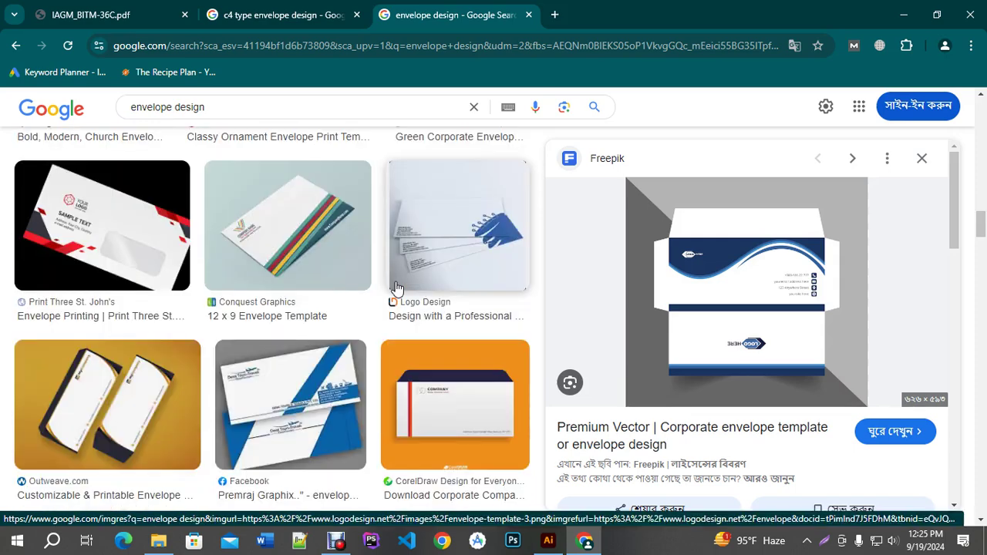
pyautogui.scroll(-1, 396, 287)
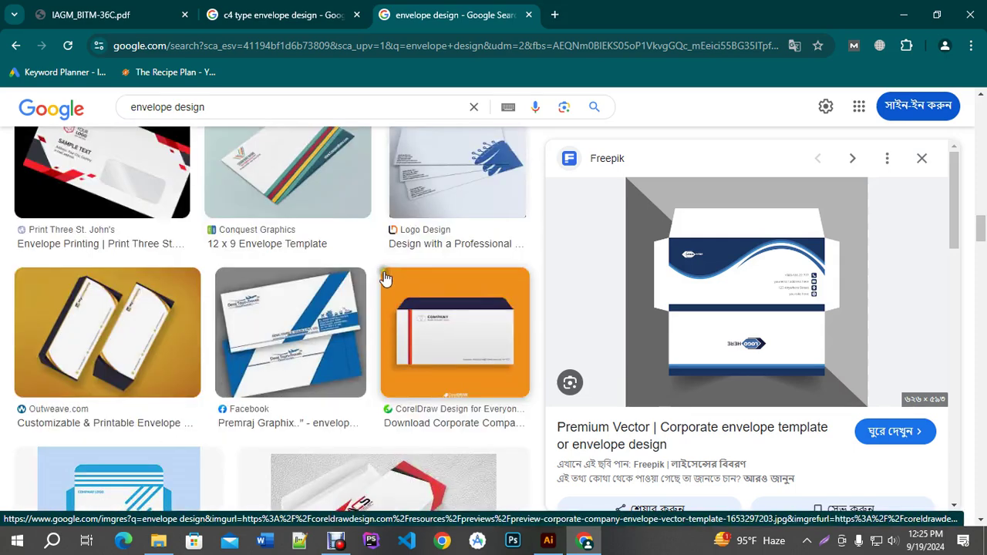
# Switch to Illustrator and create a 612 x 792 pt Letter document named END.
pyautogui.hotkey('alt', 'Tab')
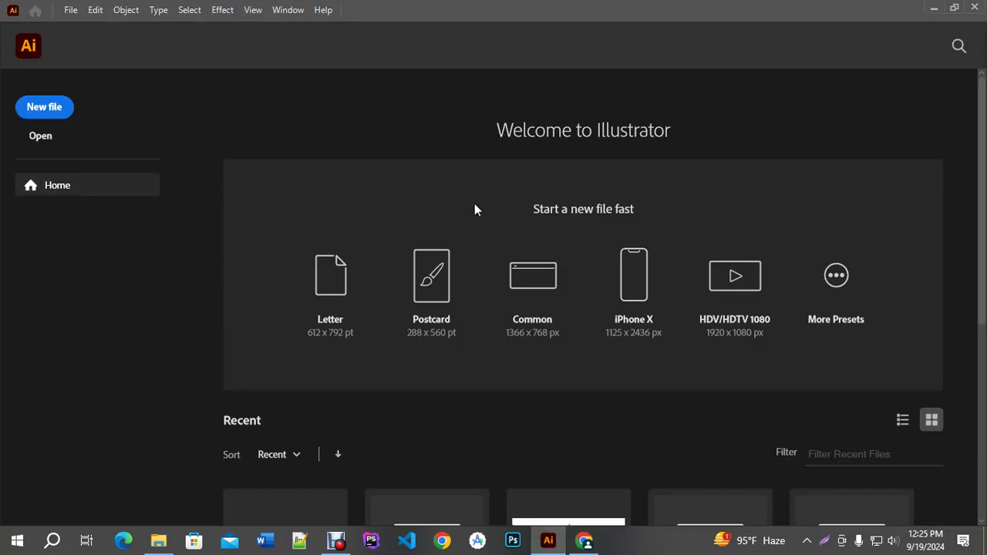
pyautogui.hotkey('ctrl', 'n')
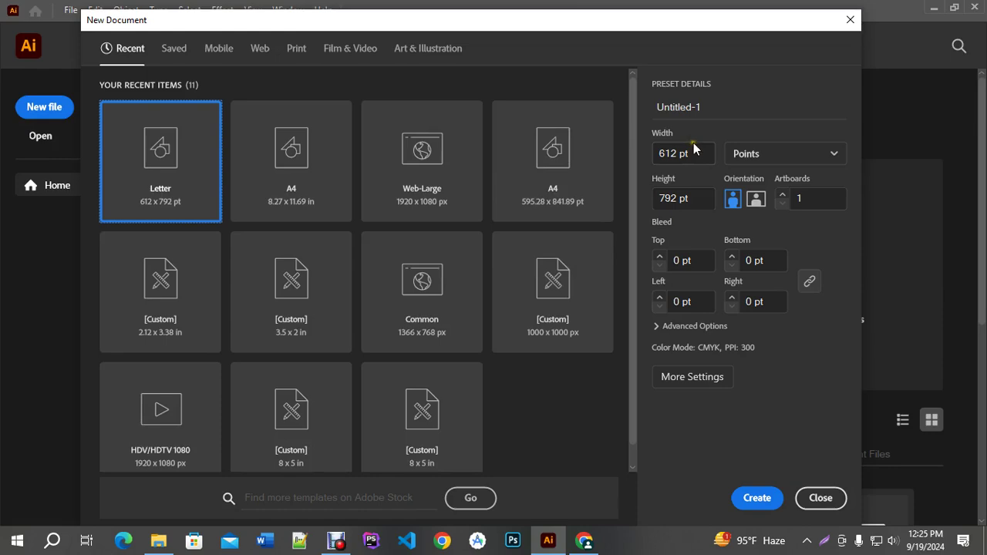
pyautogui.click(697, 352)
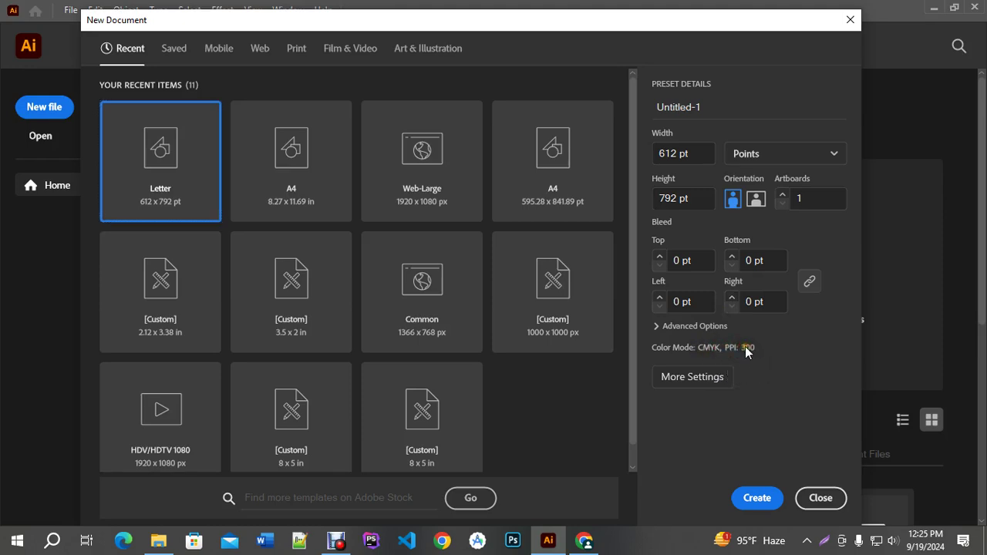
pyautogui.click(699, 153)
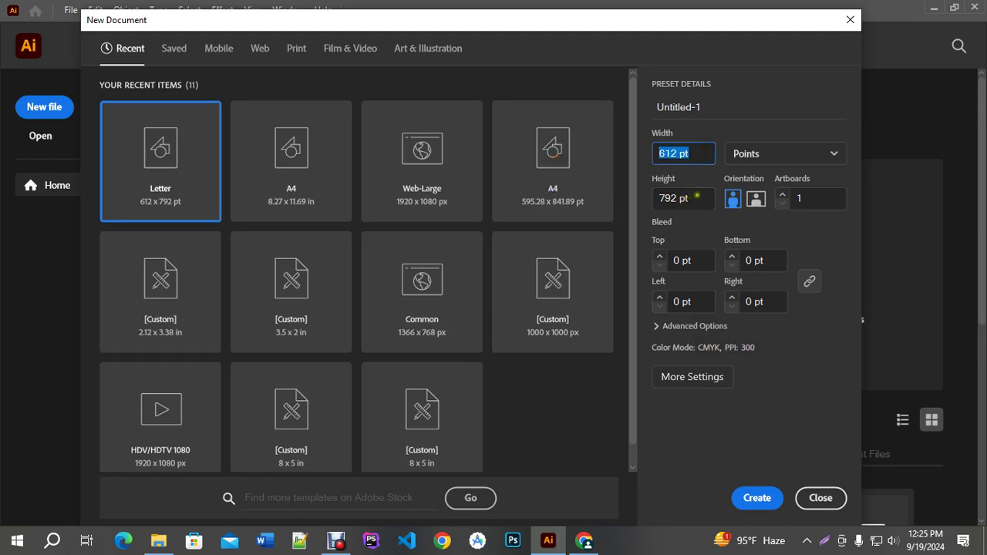
pyautogui.click(697, 198)
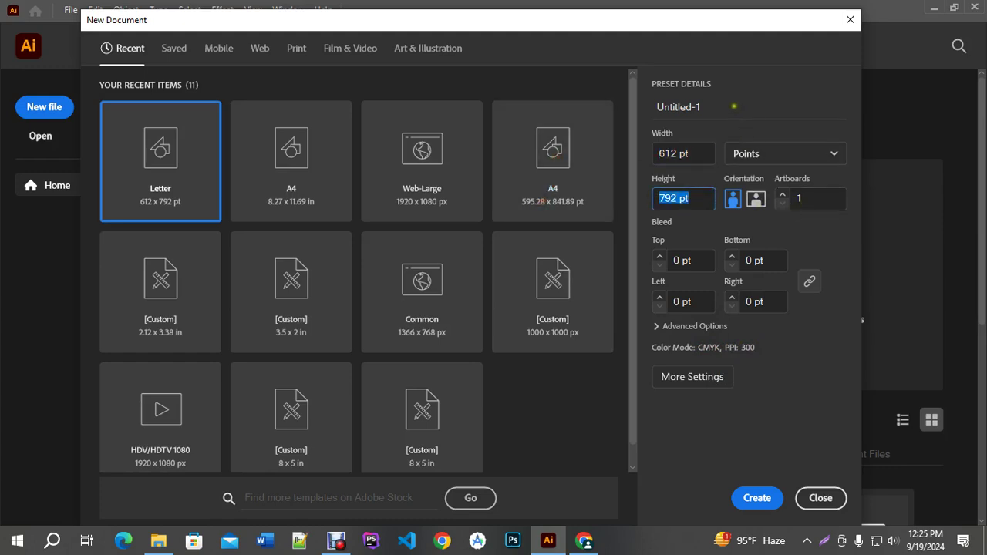
pyautogui.click(734, 106)
pyautogui.write('EN')
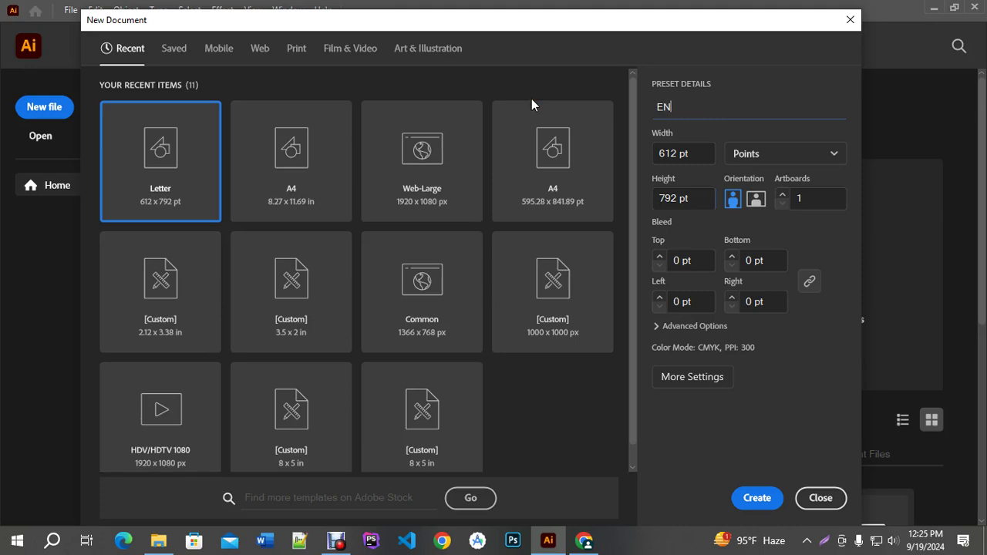
pyautogui.write('D')
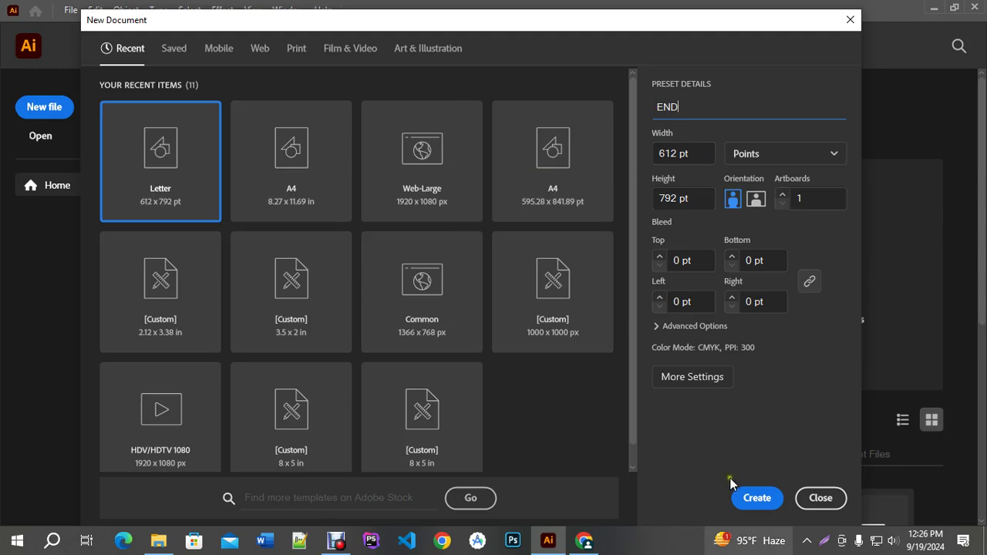
pyautogui.click(756, 498)
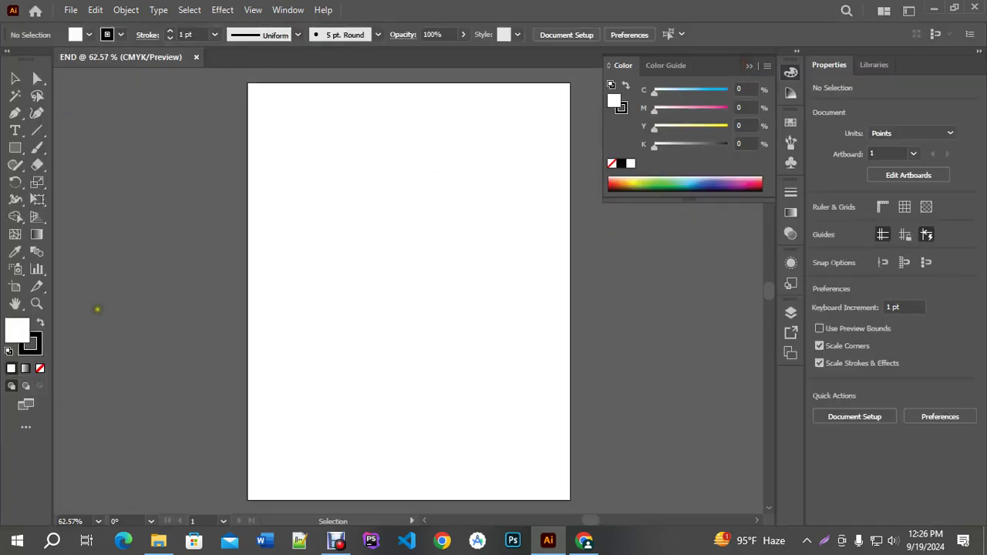
# Set the stroke to none and make the white fill the active color.
pyautogui.click(40, 341)
pyautogui.click(40, 368)
pyautogui.click(17, 329)
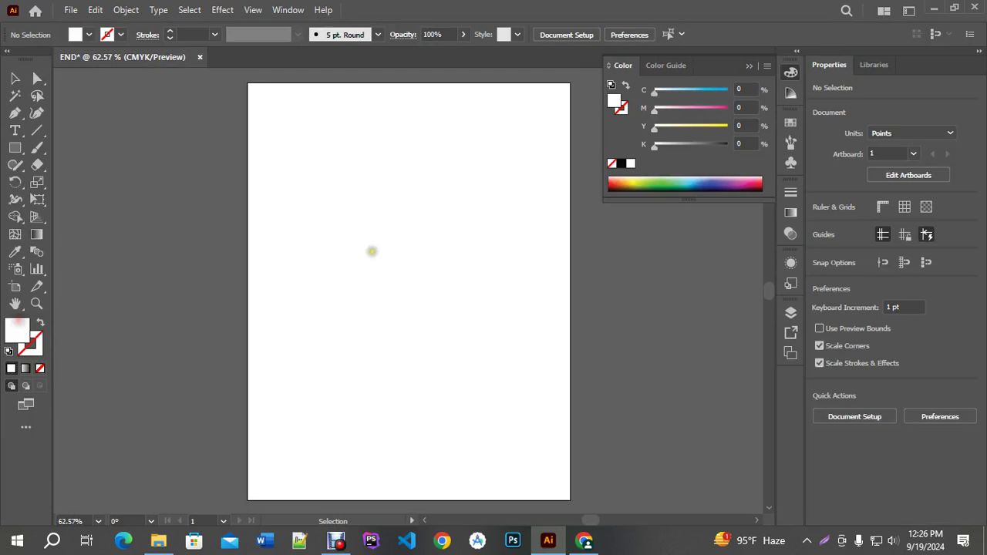
# Paste the copied Freepik envelope image into the END document.
pyautogui.hotkey('ctrl', 'v')
pyautogui.hotkey('ctrl', '-')
pyautogui.hotkey('ctrl', '-')
pyautogui.hotkey('ctrl', '-')
pyautogui.hotkey('ctrl', '+')
pyautogui.hotkey('ctrl', '+')
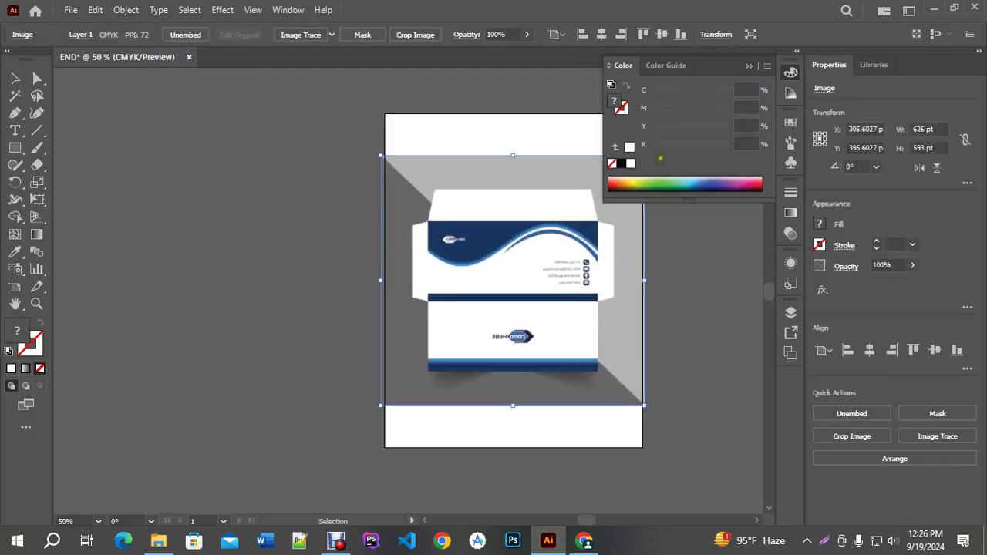
# Collapse the floating color settings and deselect the pasted envelope image.
pyautogui.click(790, 72)
pyautogui.moveTo(461, 188); pyautogui.dragTo(525, 142)
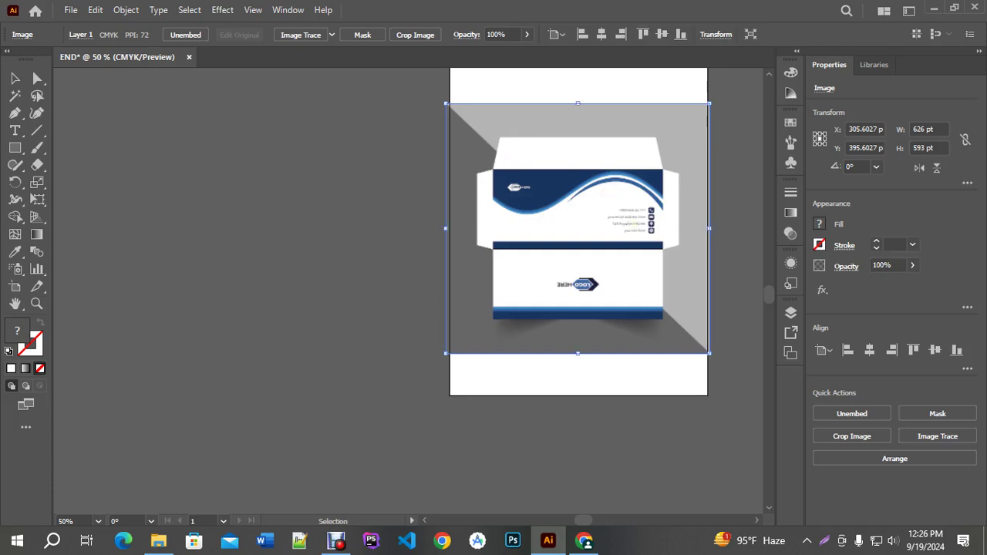
pyautogui.moveTo(733, 236); pyautogui.dragTo(665, 231)
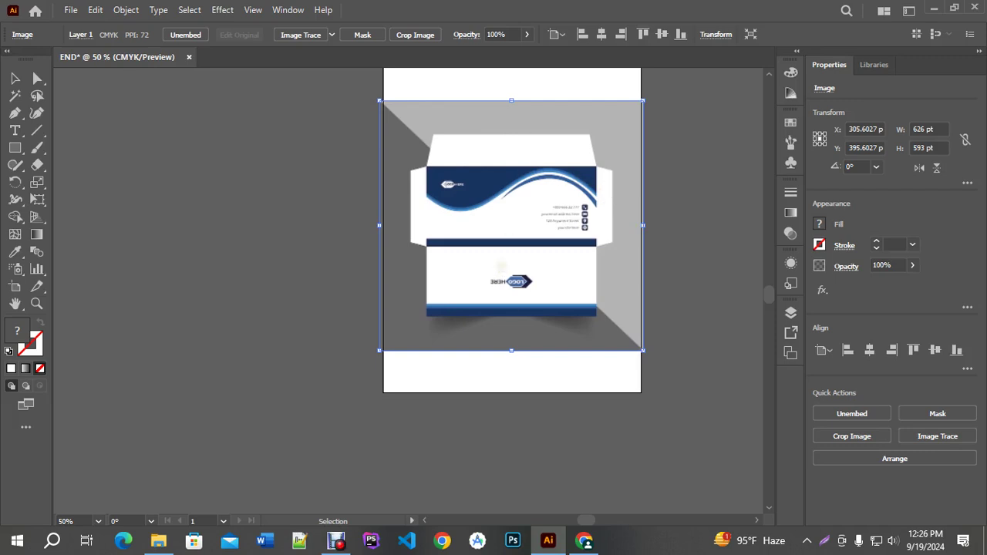
pyautogui.moveTo(454, 302); pyautogui.dragTo(509, 301)
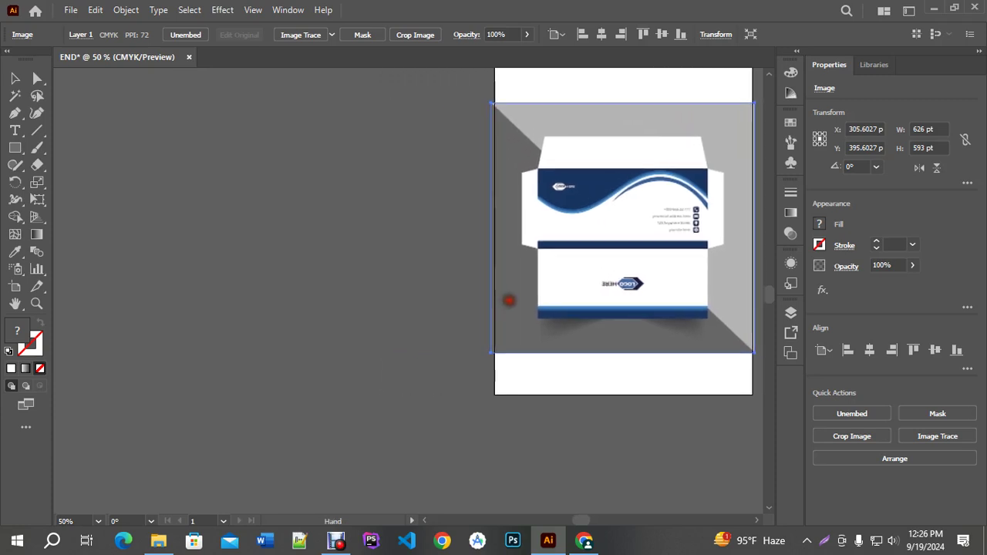
pyautogui.click(361, 293)
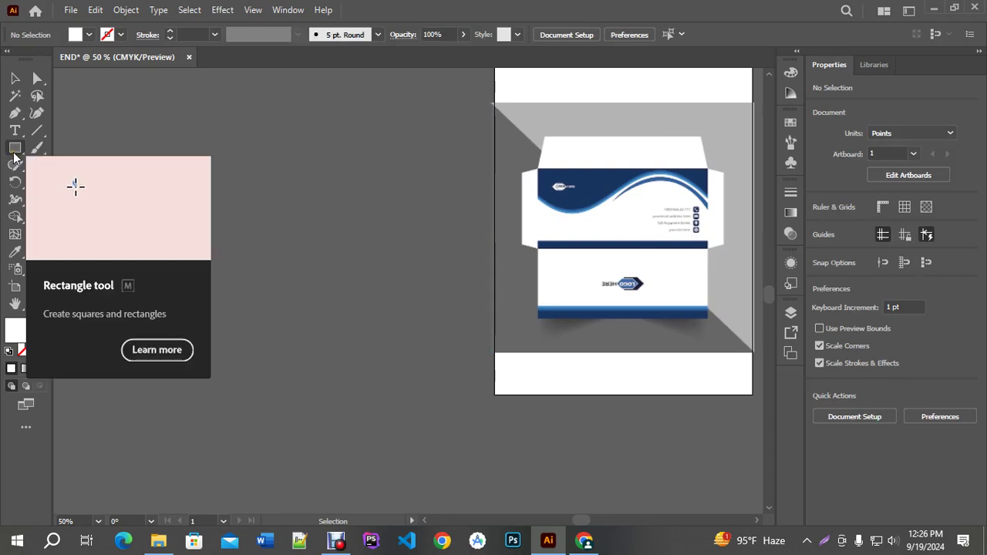
pyautogui.click(282, 148)
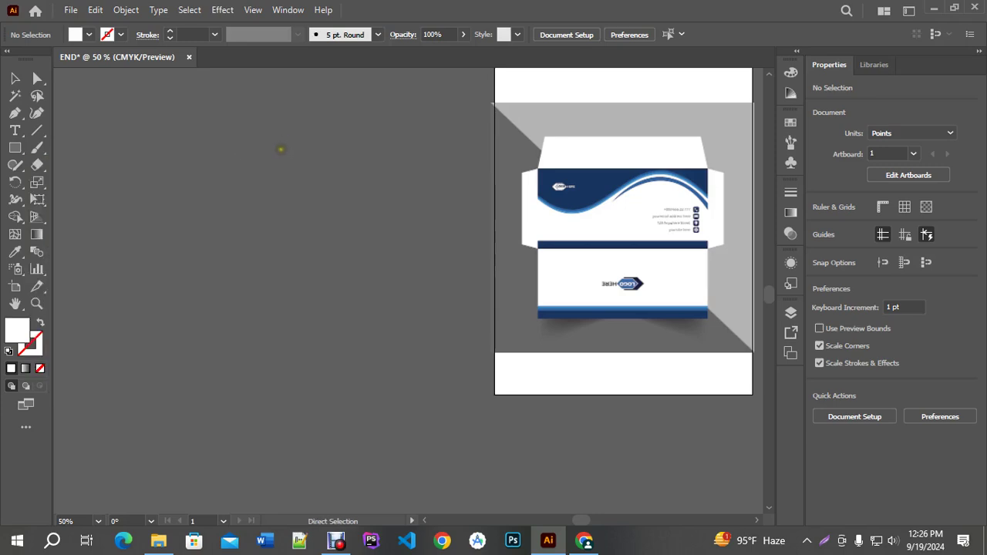
# Check the A4 preset's width and height in inches in the new document settings, and close them without creating a document.
pyautogui.hotkey('ctrl', 'n')
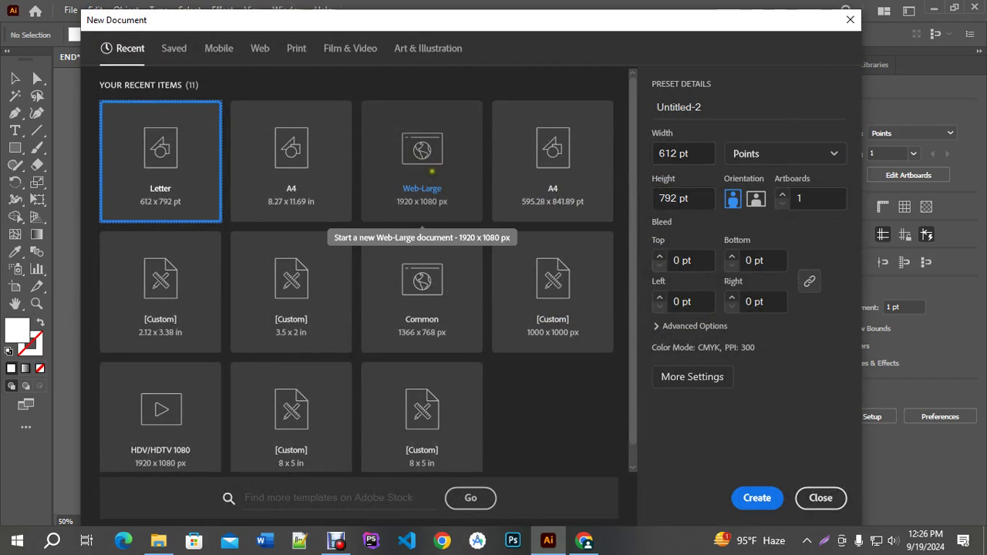
pyautogui.click(292, 170)
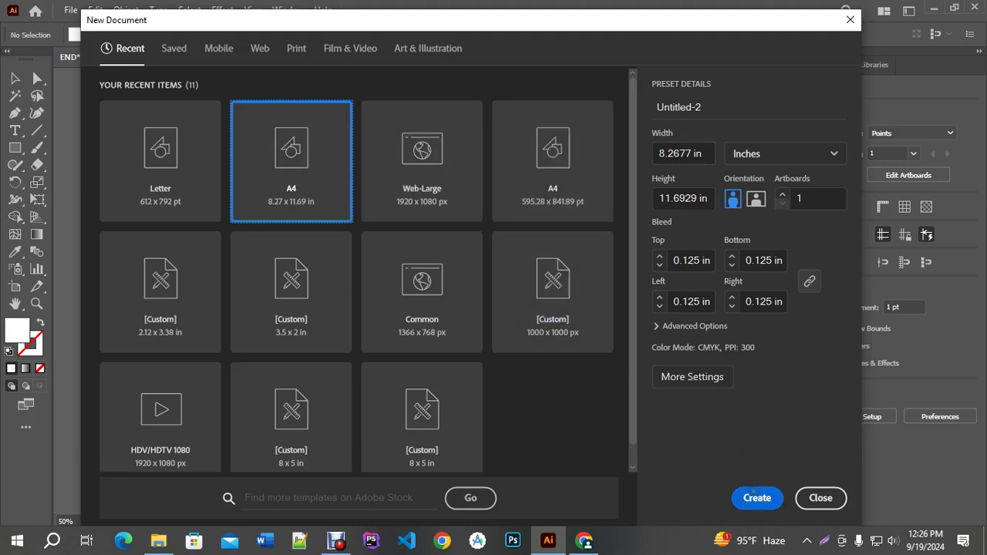
pyautogui.click(704, 153)
pyautogui.hotkey('ctrl', 'c')
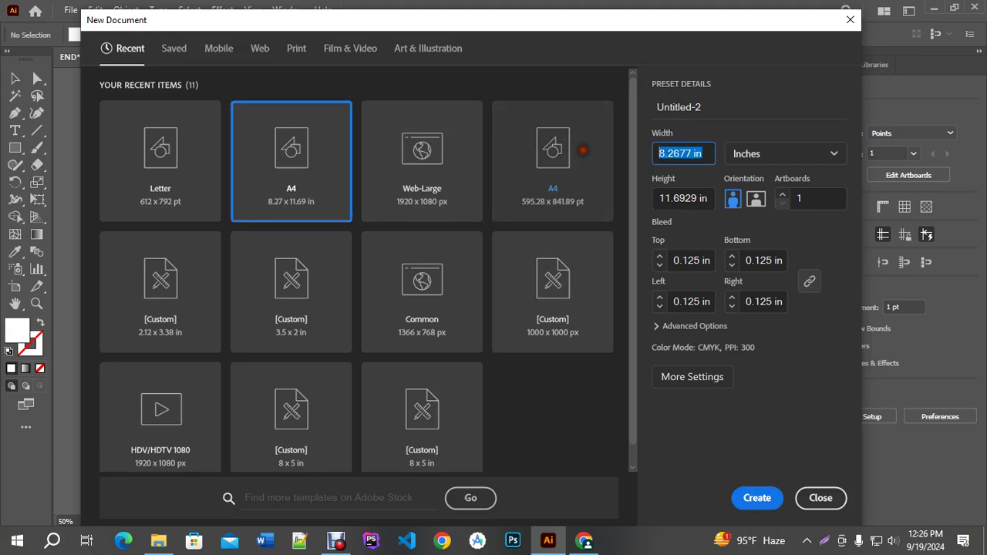
pyautogui.click(706, 197)
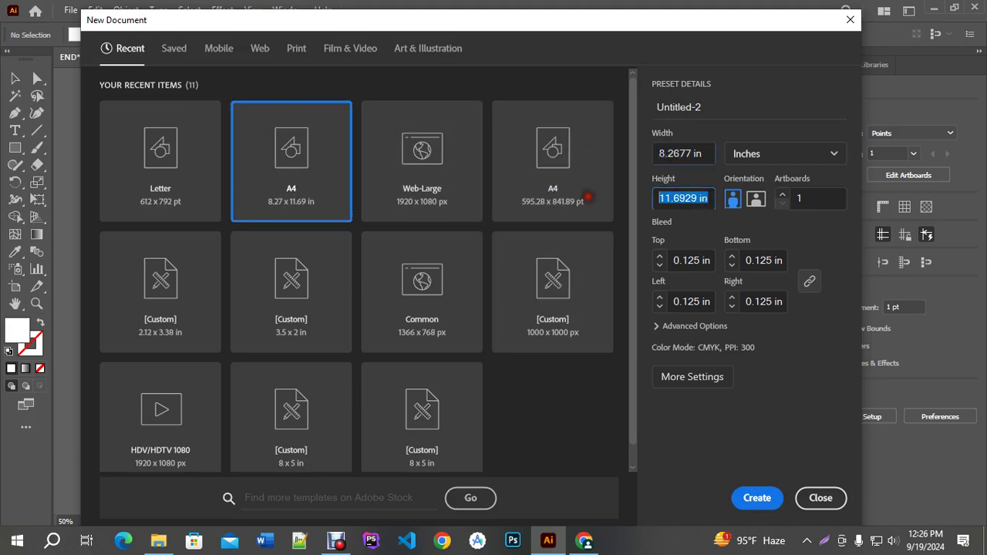
pyautogui.click(820, 497)
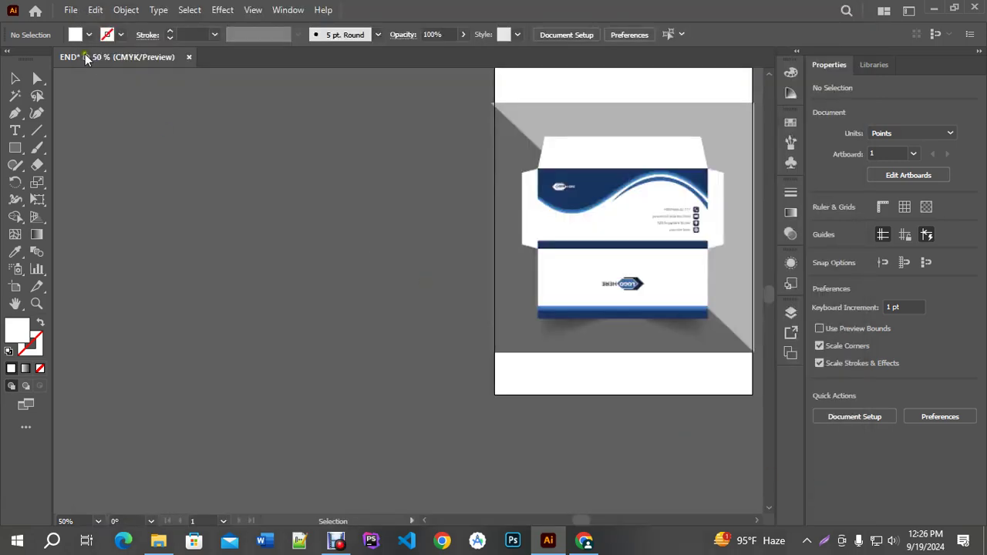
# Start a rectangle on the empty canvas beside the artboard and set its width to the copied 8.2677 in.
pyautogui.click(12, 149)
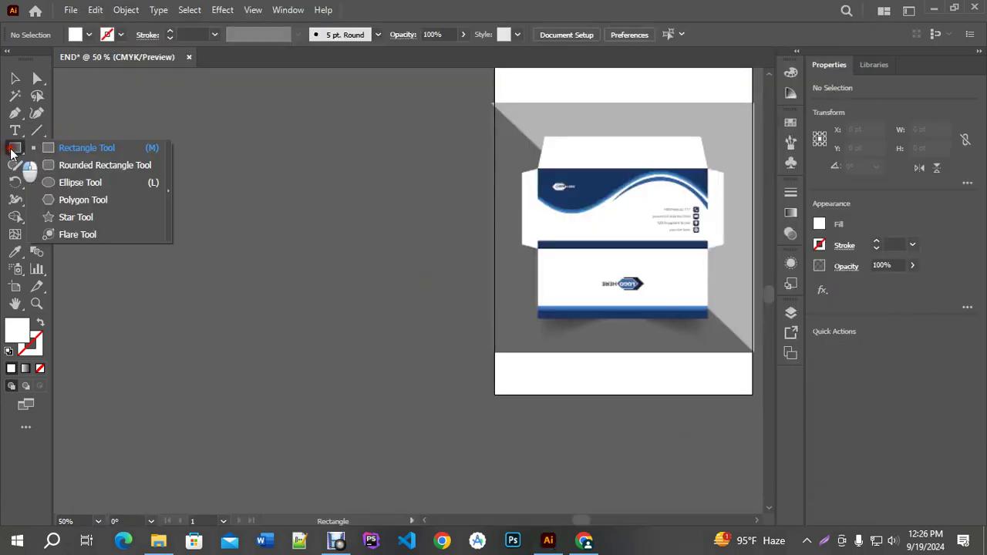
pyautogui.click(62, 147)
pyautogui.moveTo(152, 165); pyautogui.dragTo(262, 167)
pyautogui.click(216, 160)
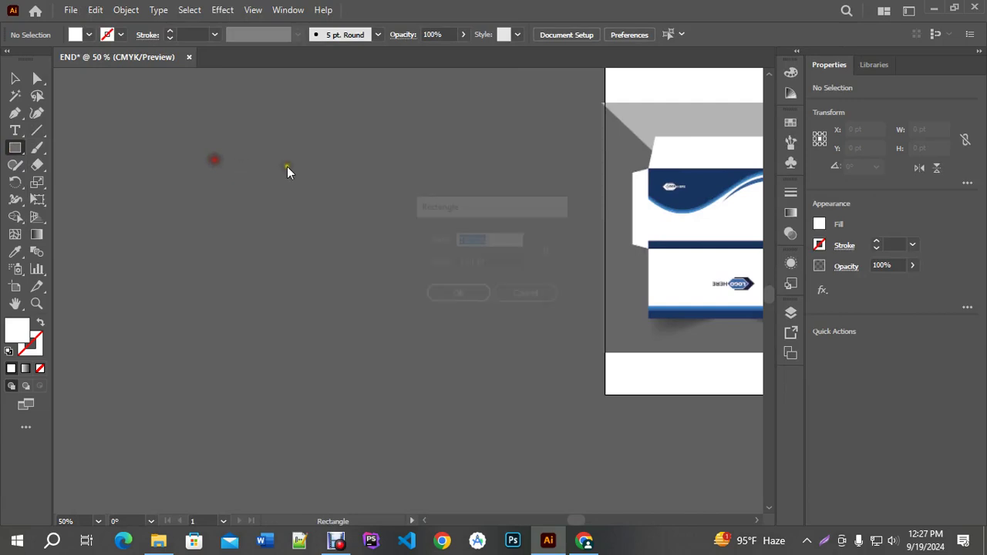
pyautogui.moveTo(465, 202); pyautogui.dragTo(320, 193)
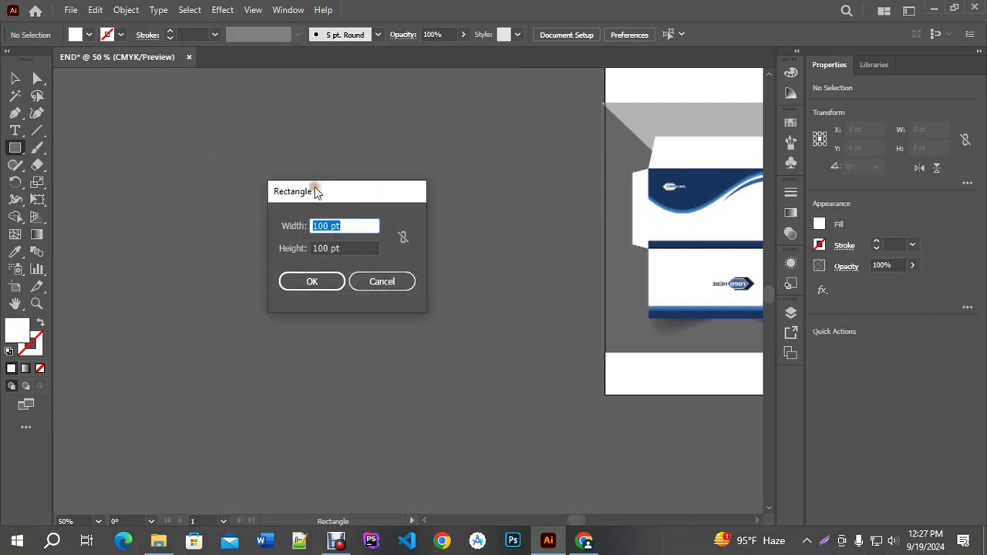
pyautogui.press('super+v')
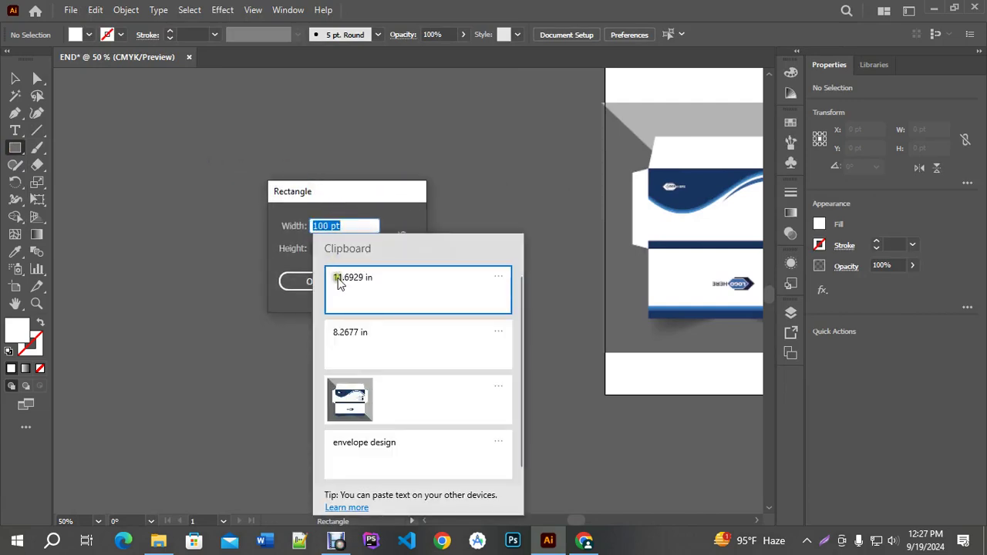
pyautogui.click(377, 340)
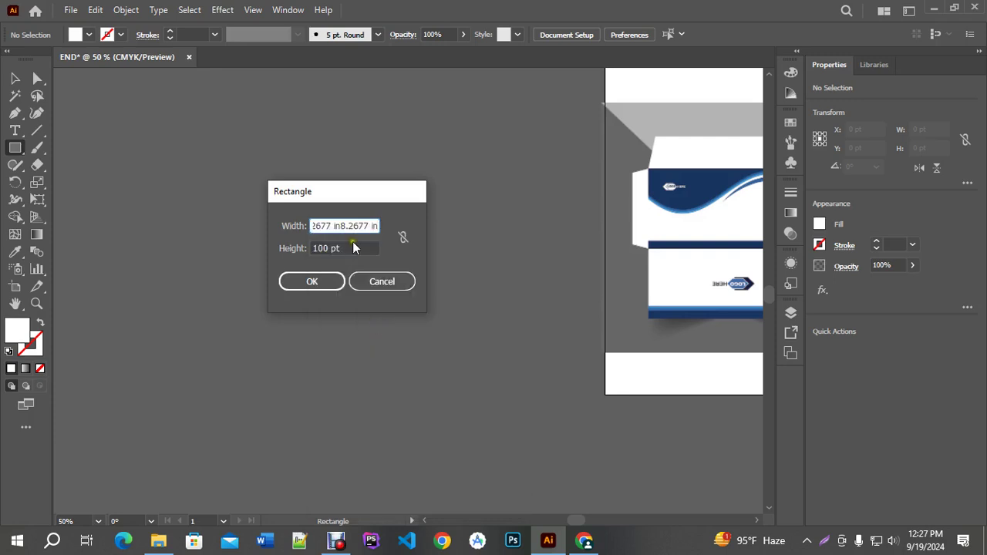
pyautogui.hotkey('ctrl', 'a')
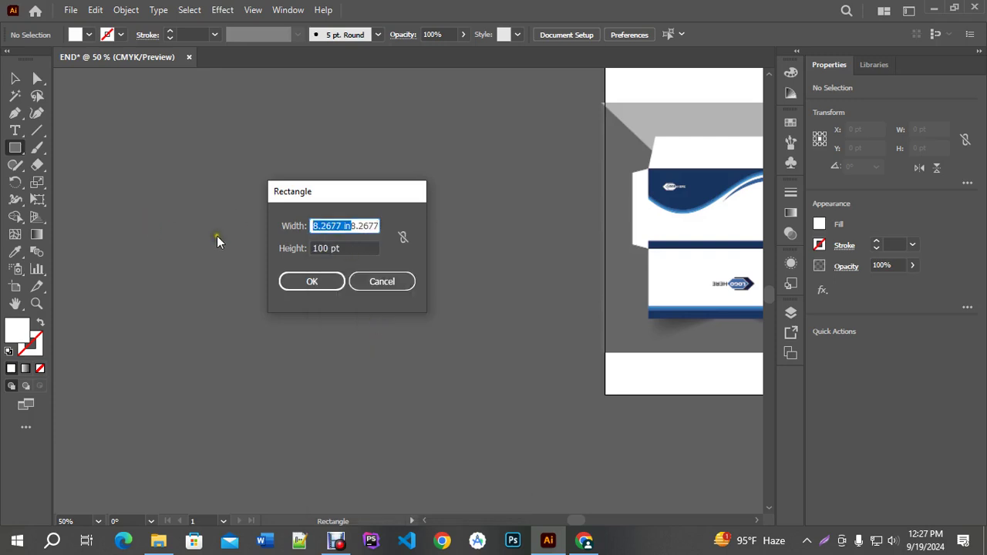
pyautogui.hotkey('ctrl', 'v')
pyautogui.press('Tab')
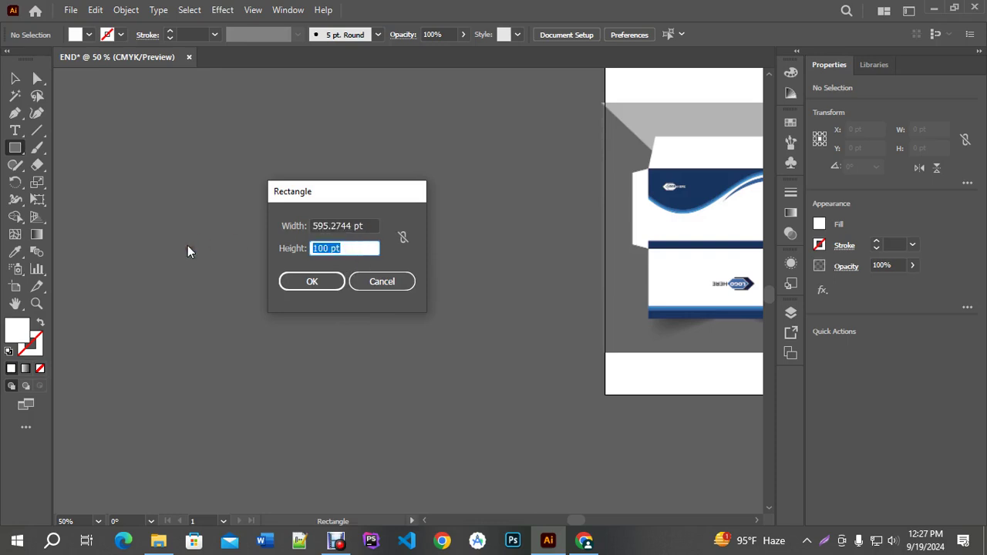
# Set the rectangle's height to the copied 11.6929 in and create it.
pyautogui.press('super+v')
pyautogui.click(360, 308)
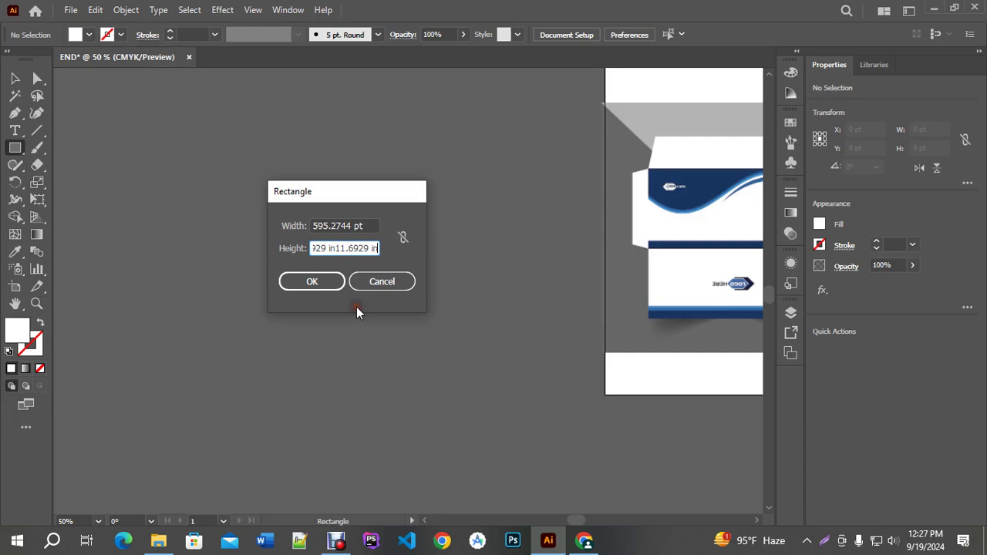
pyautogui.moveTo(328, 248); pyautogui.dragTo(104, 249)
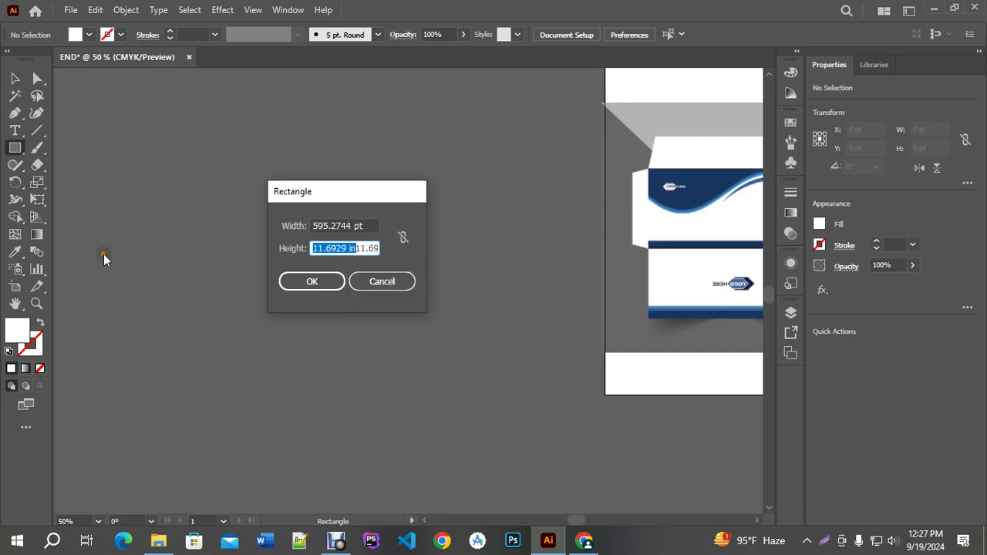
pyautogui.press('BackSpace')
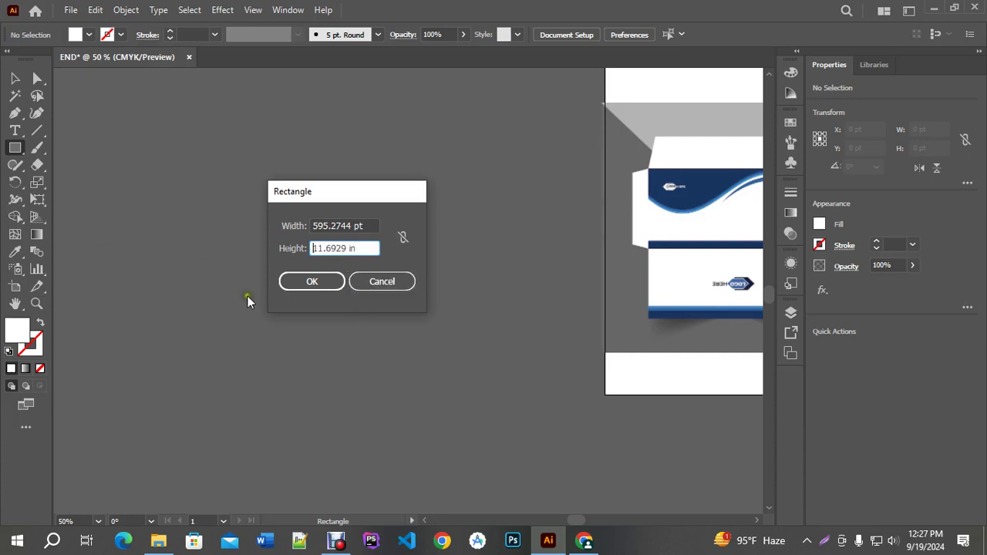
pyautogui.click(311, 282)
# Move the A4 rectangle up and farther away from the artboard with the reference image.
pyautogui.hotkey('ctrl', '-')
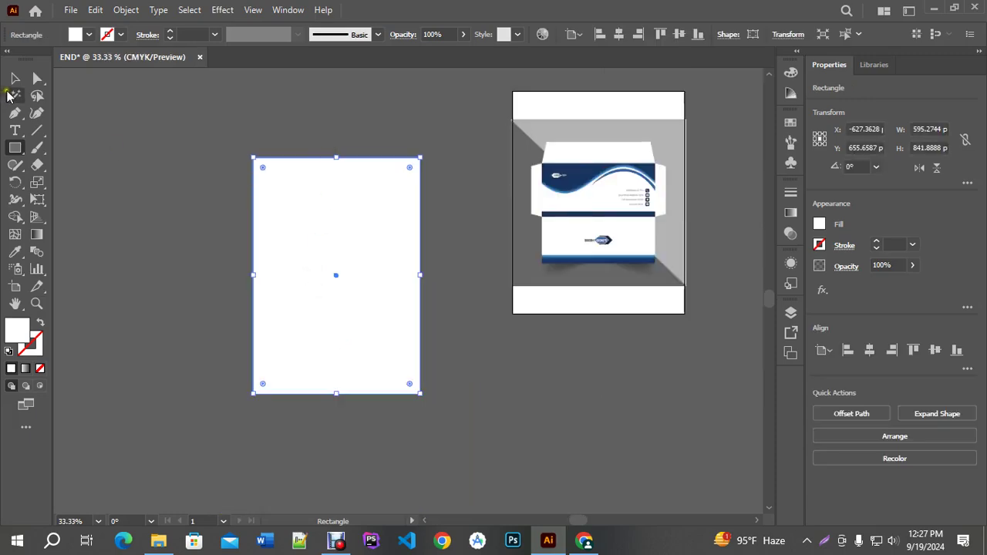
pyautogui.click(14, 78)
pyautogui.moveTo(185, 297); pyautogui.dragTo(262, 291)
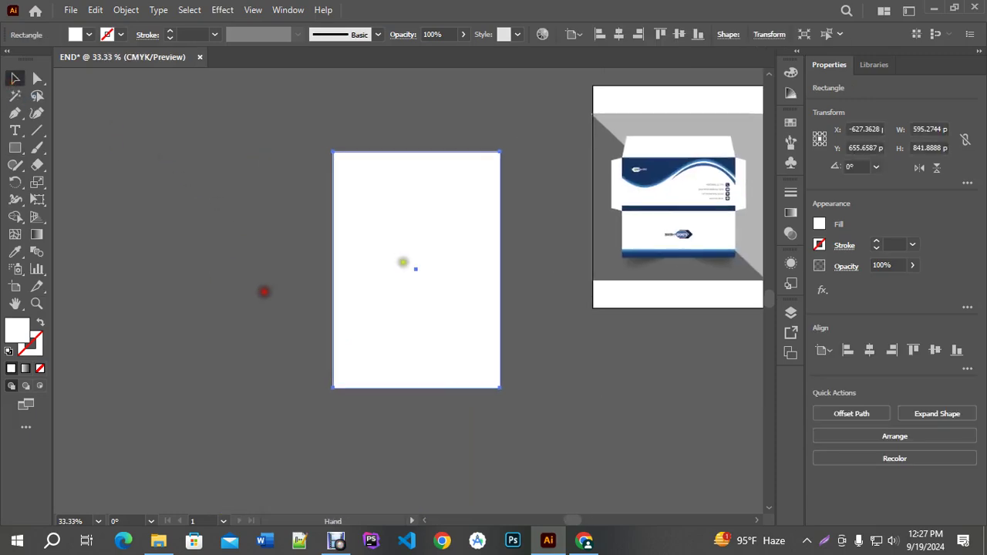
pyautogui.moveTo(447, 245); pyautogui.dragTo(341, 218)
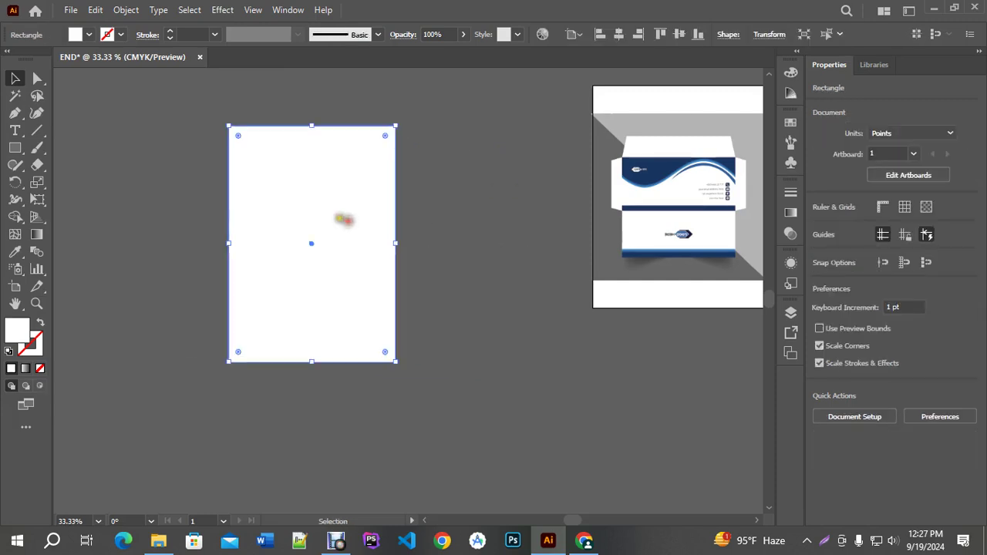
pyautogui.hotkey('ctrl', '+')
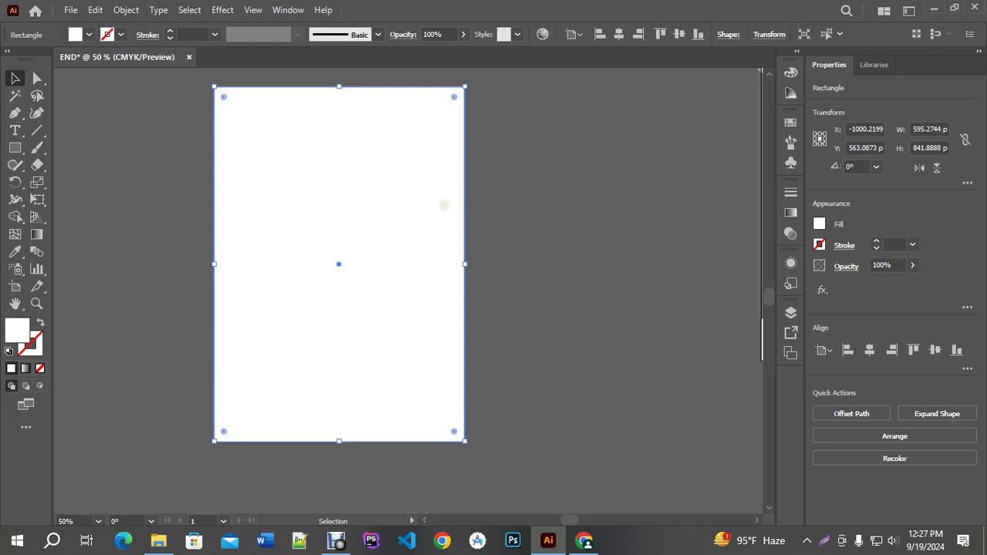
# Review the copied A4 dimensions in the clipboard history, keeping the A4 rectangle selected.
pyautogui.press('super+v')
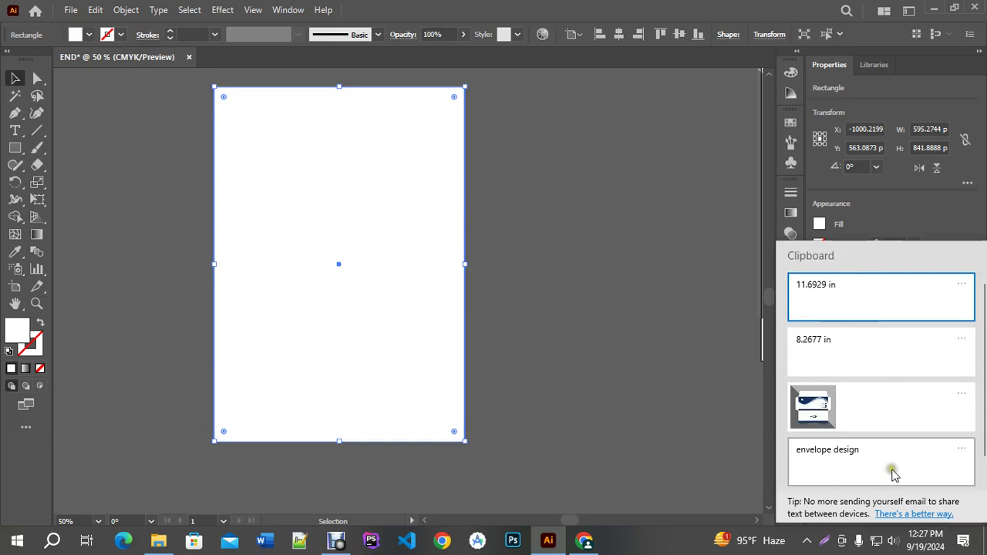
pyautogui.scroll(-1, 869, 355)
pyautogui.scroll(3, 862, 397)
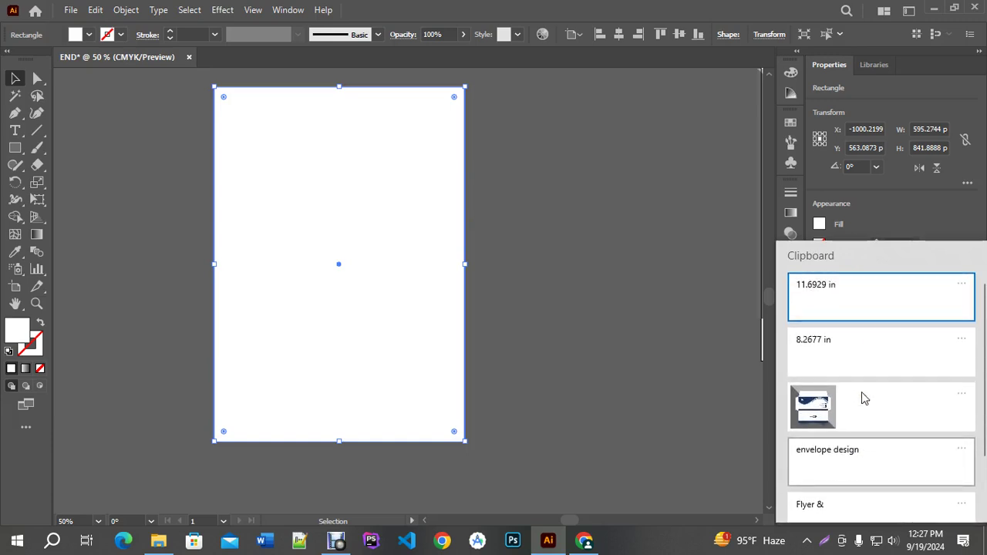
pyautogui.click(595, 11)
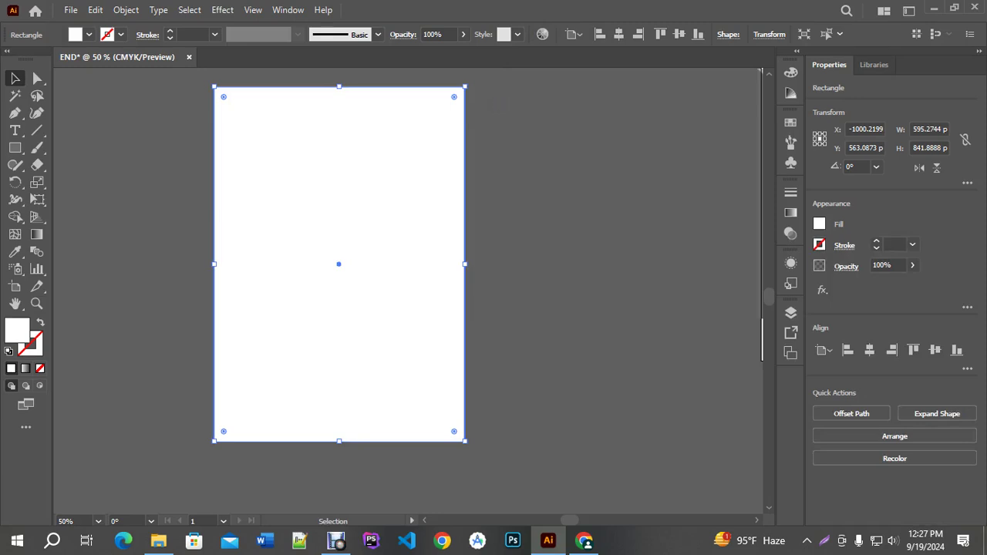
pyautogui.press('super+v')
pyautogui.scroll(-3, 844, 310)
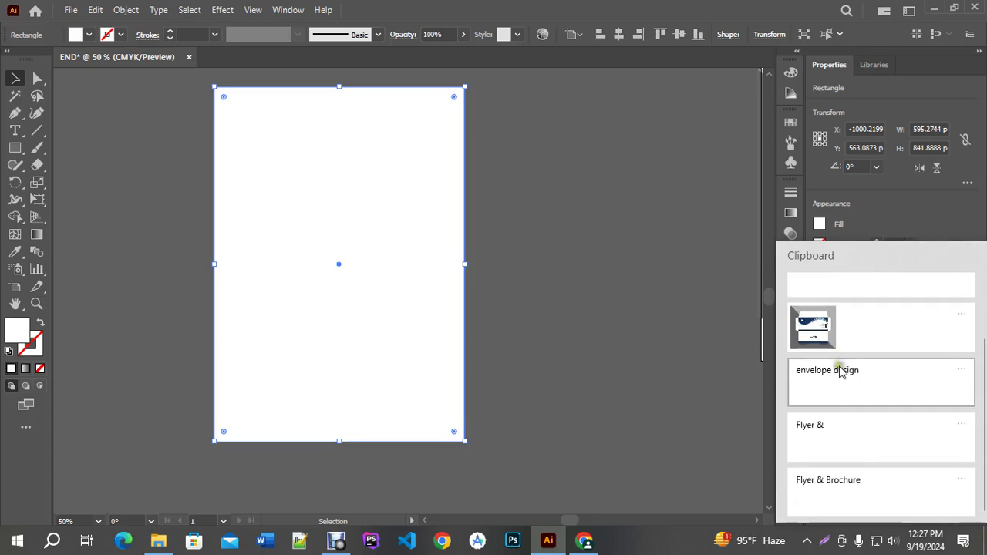
pyautogui.scroll(3, 845, 362)
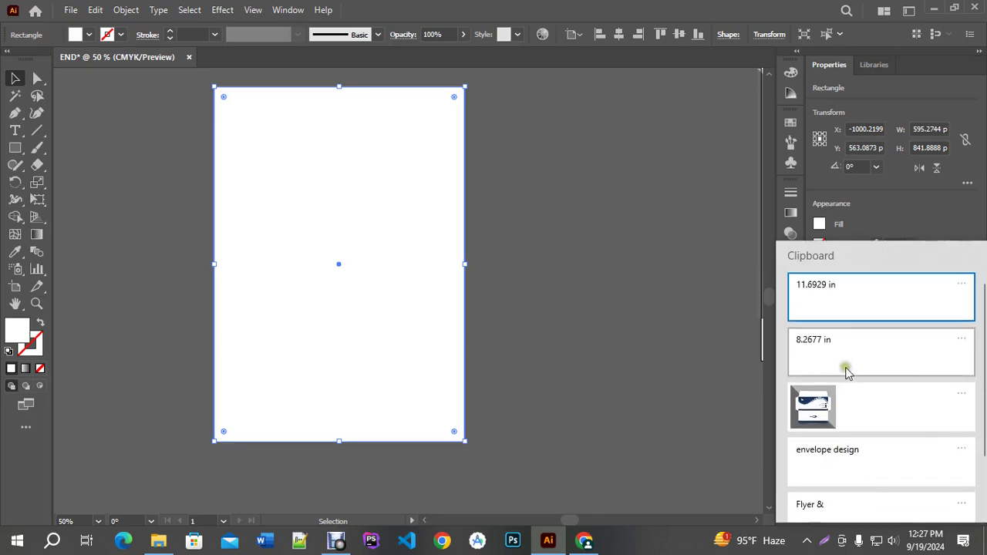
pyautogui.click(583, 13)
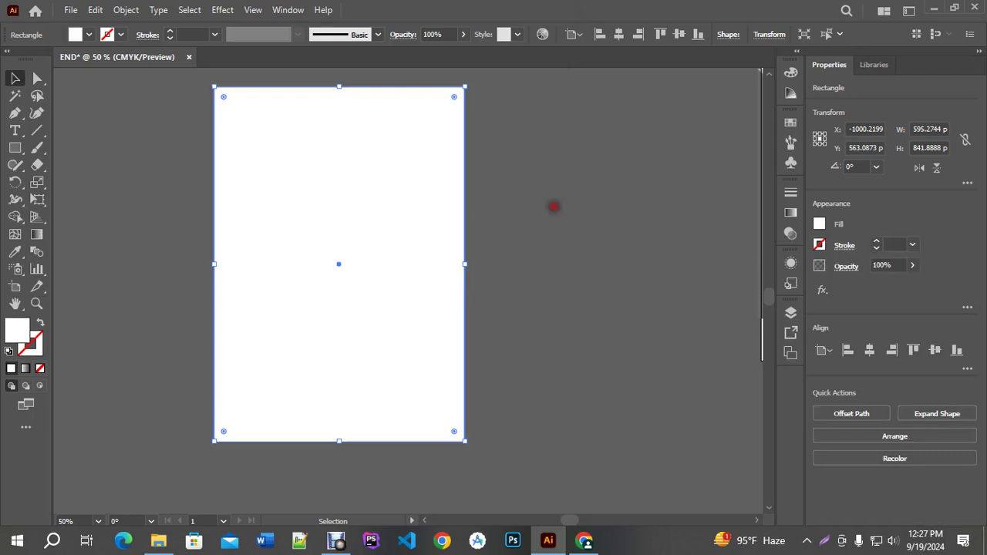
pyautogui.click(554, 206)
pyautogui.click(370, 187)
pyautogui.moveTo(602, 225); pyautogui.dragTo(467, 238)
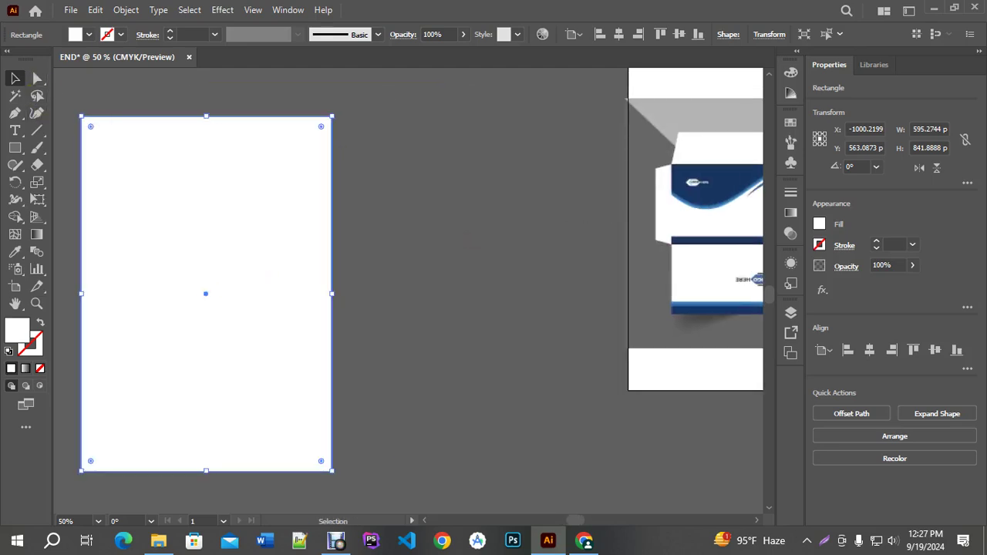
pyautogui.press('super+v')
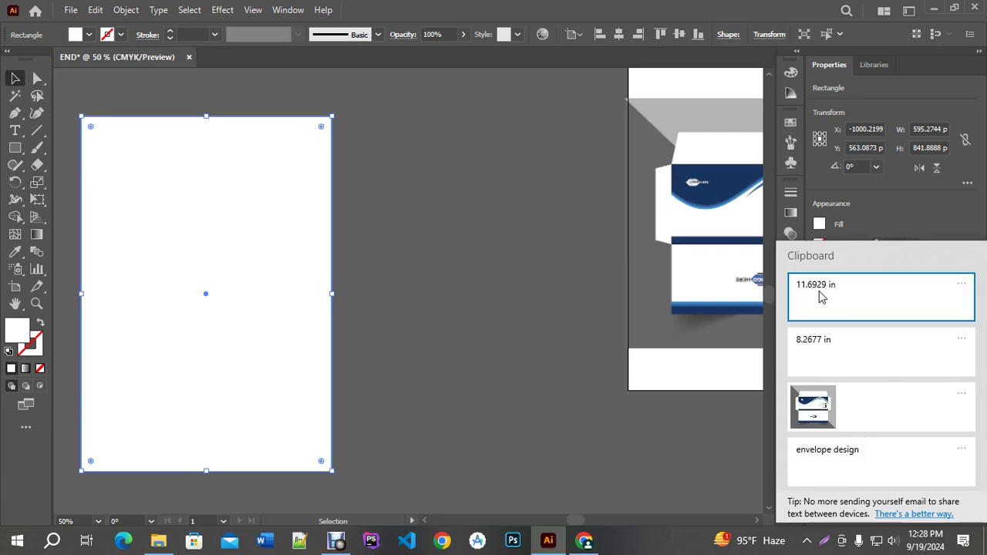
pyautogui.press('Escape')
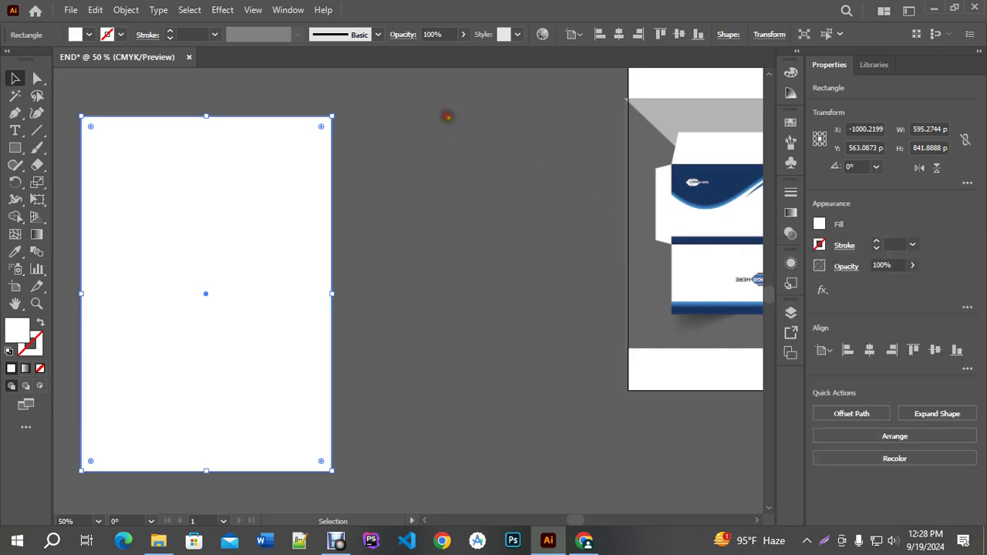
# Split the A4 rectangle into a grid of three rows with a 0 pt gutter, using the preview, and deselect the panels.
pyautogui.scroll(-1, 478, 150)
pyautogui.scroll(1, 302, 168)
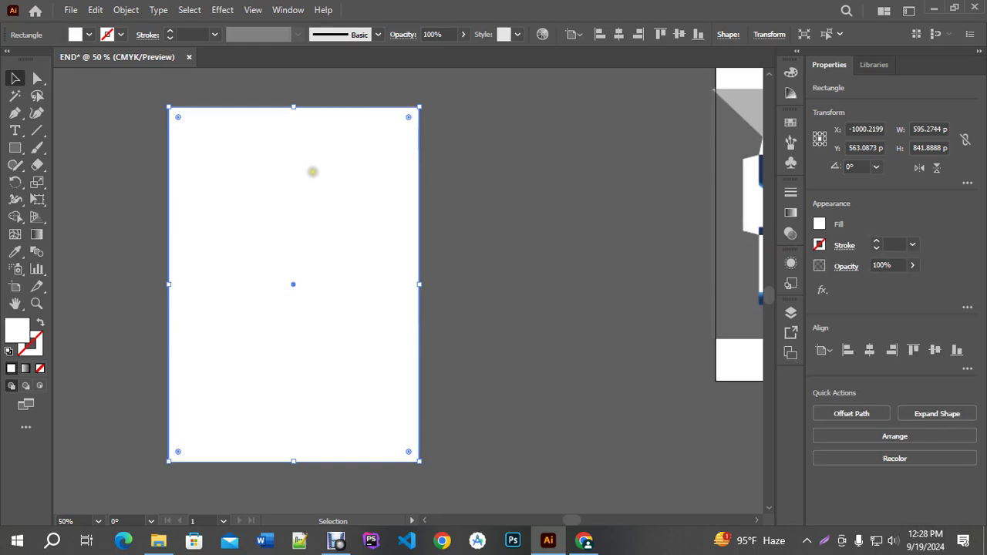
pyautogui.click(126, 10)
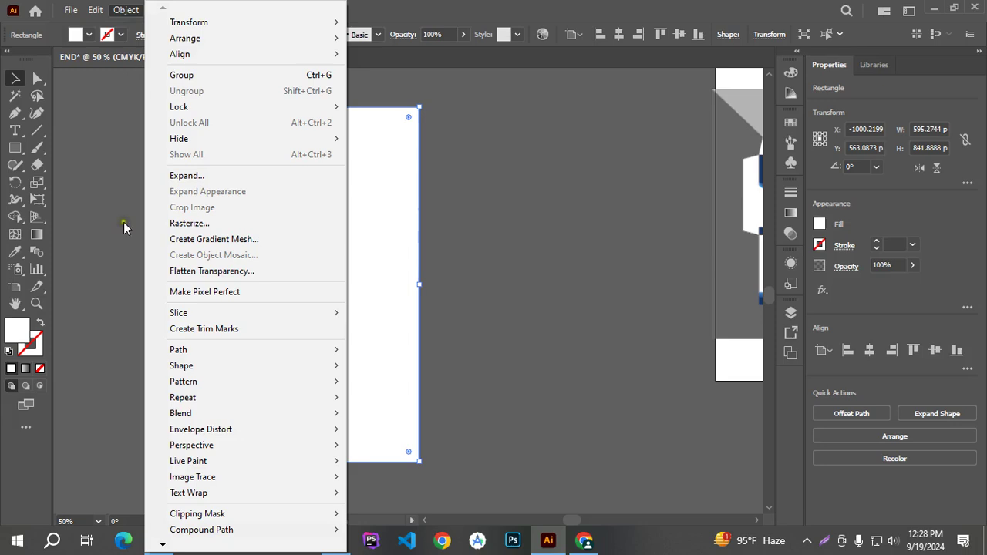
pyautogui.moveTo(191, 468)
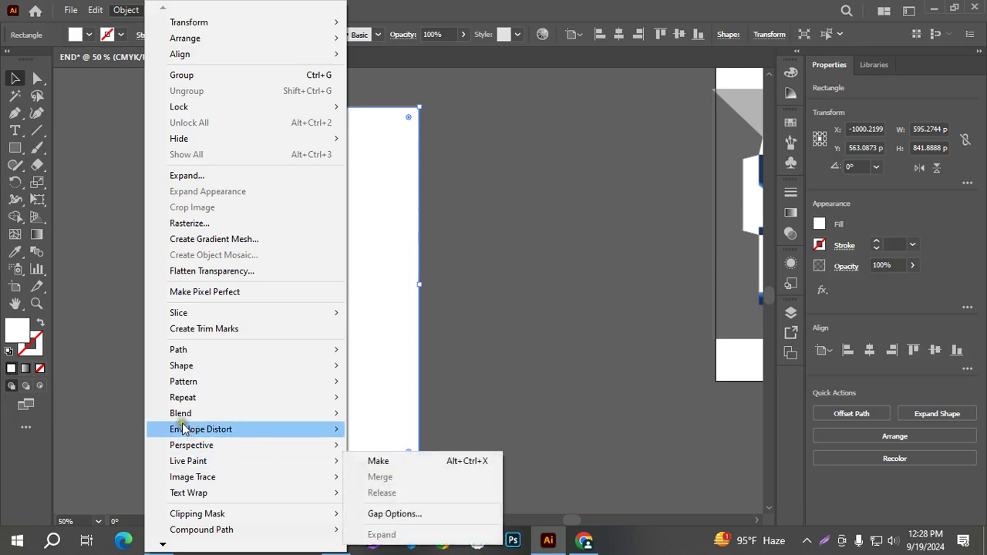
pyautogui.moveTo(182, 353)
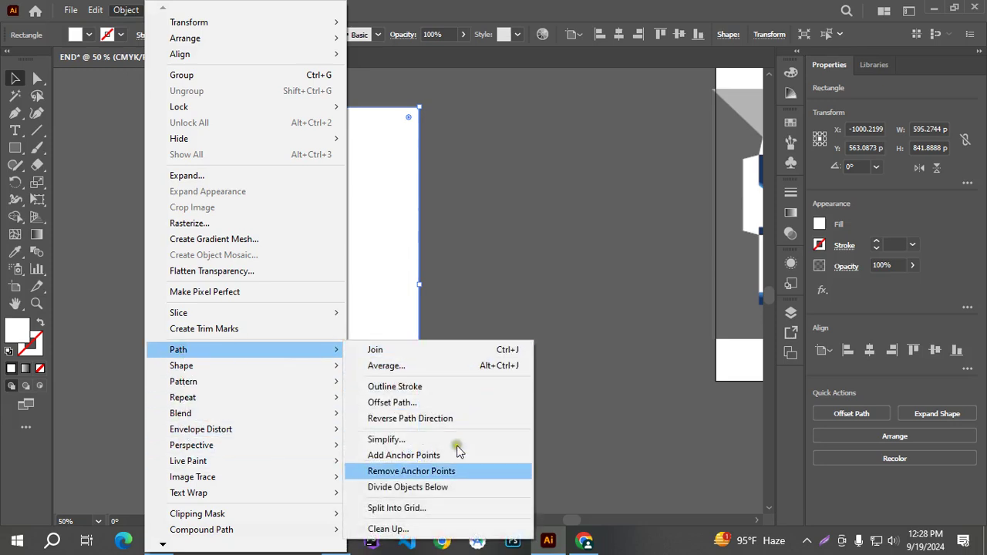
pyautogui.click(440, 509)
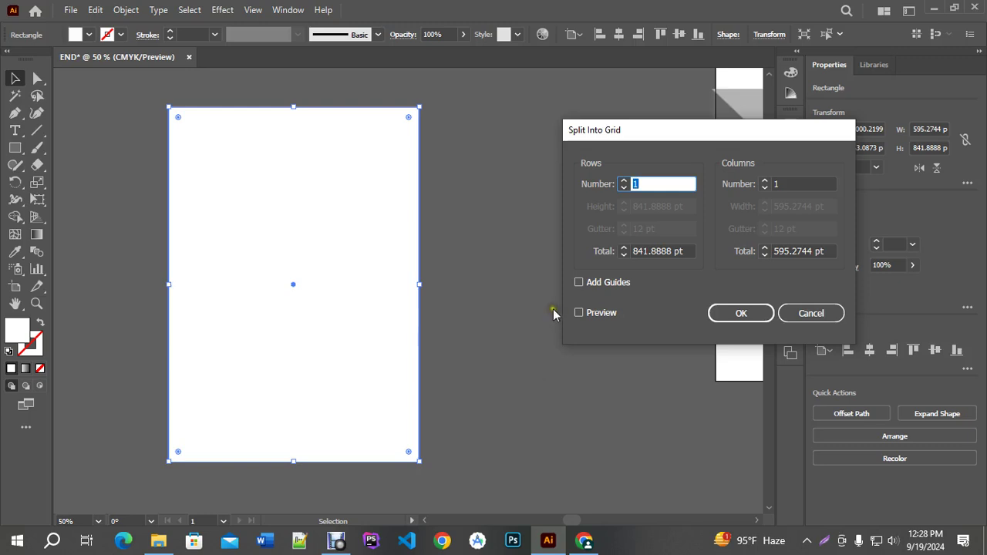
pyautogui.moveTo(627, 130); pyautogui.dragTo(576, 123)
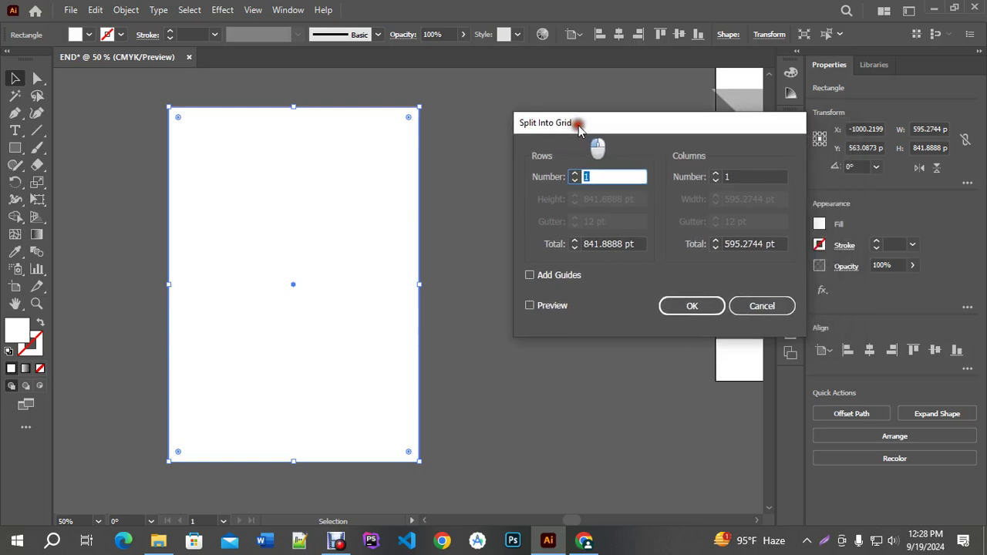
pyautogui.click(529, 306)
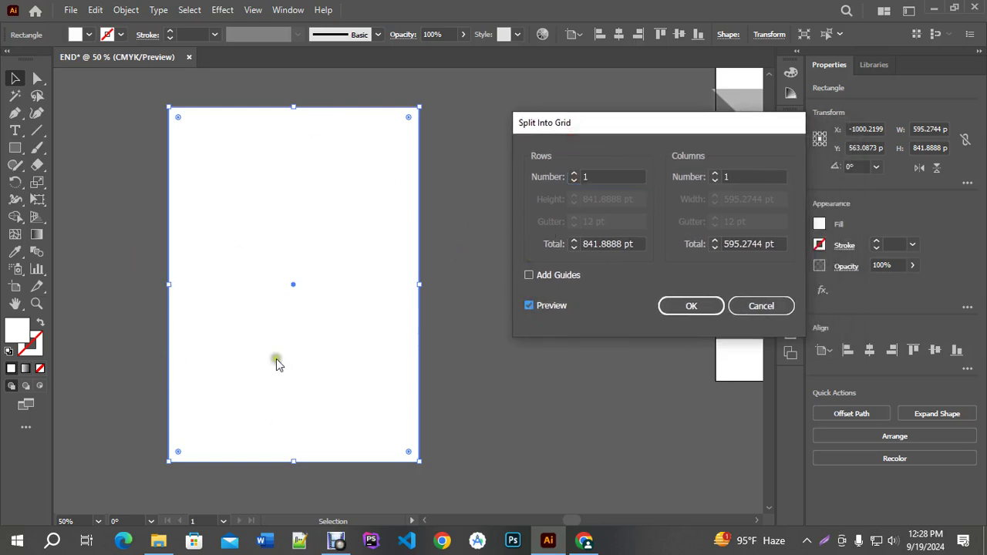
pyautogui.click(574, 174)
pyautogui.click(575, 175)
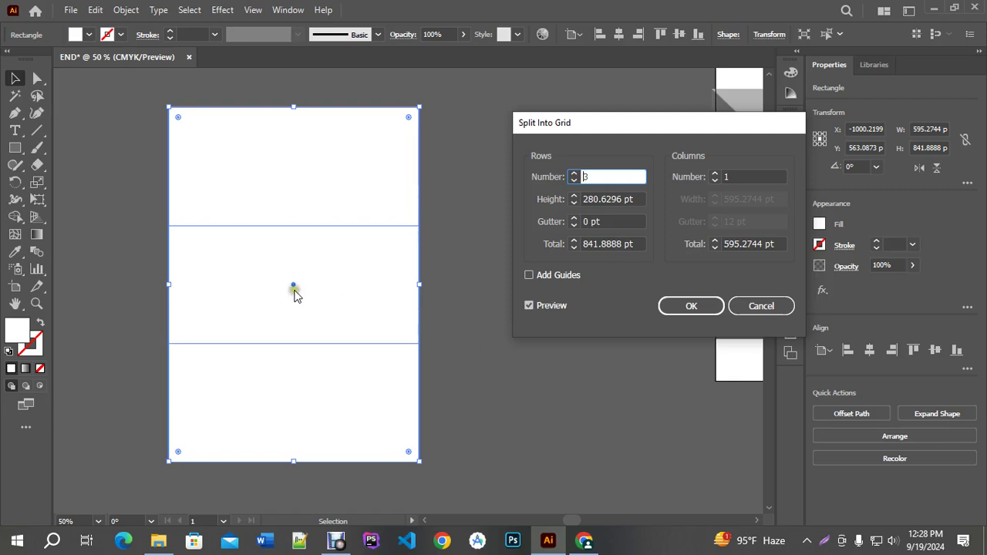
pyautogui.click(689, 307)
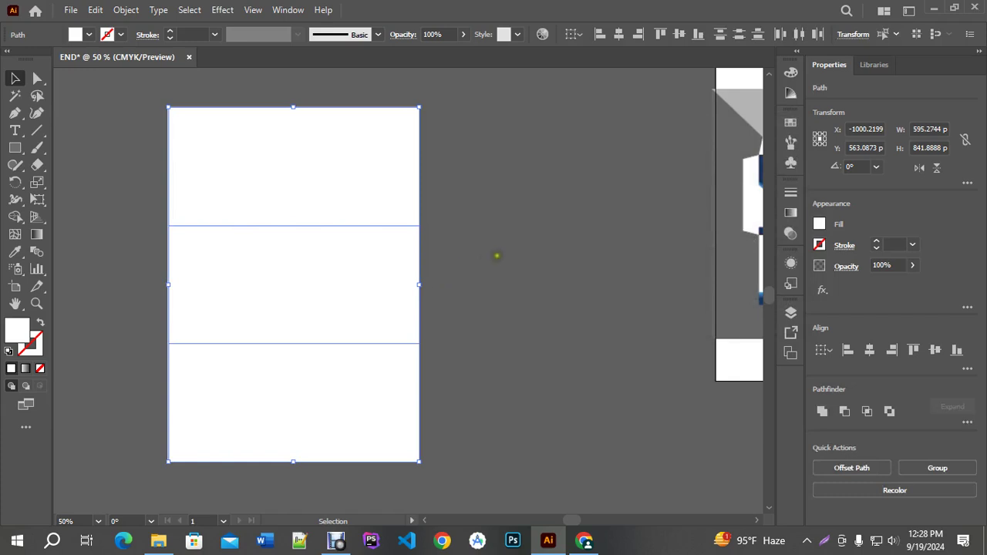
pyautogui.click(496, 256)
# Move the middle panel horizontally by about 622 pt into the space between the other two panels and the reference image.
pyautogui.moveTo(542, 286); pyautogui.dragTo(430, 273)
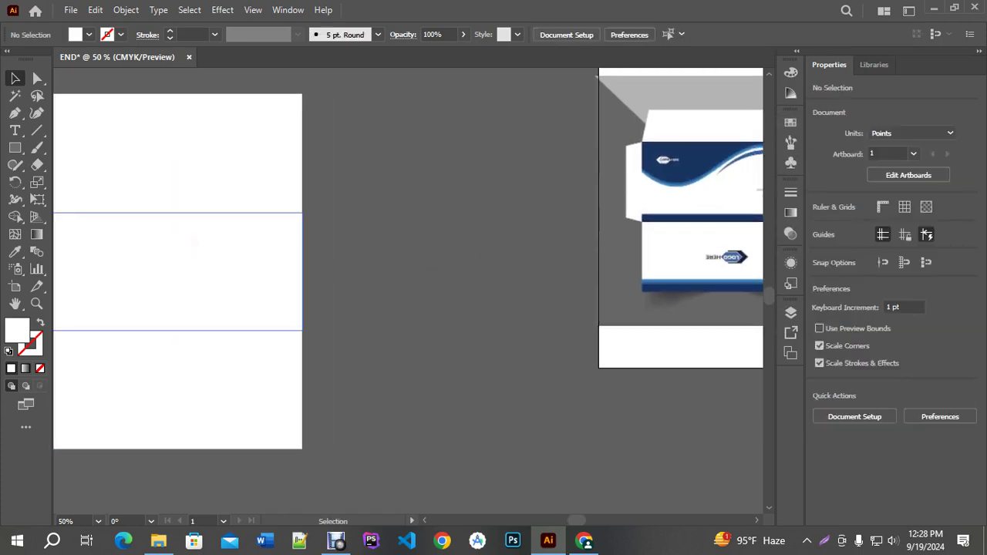
pyautogui.moveTo(194, 253); pyautogui.dragTo(456, 253)
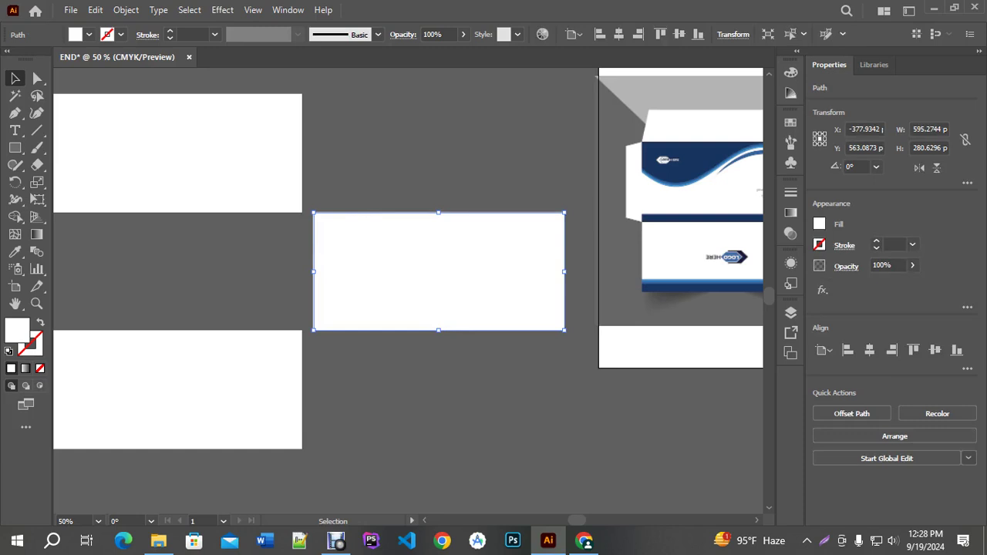
pyautogui.hotkey('ctrl', '-')
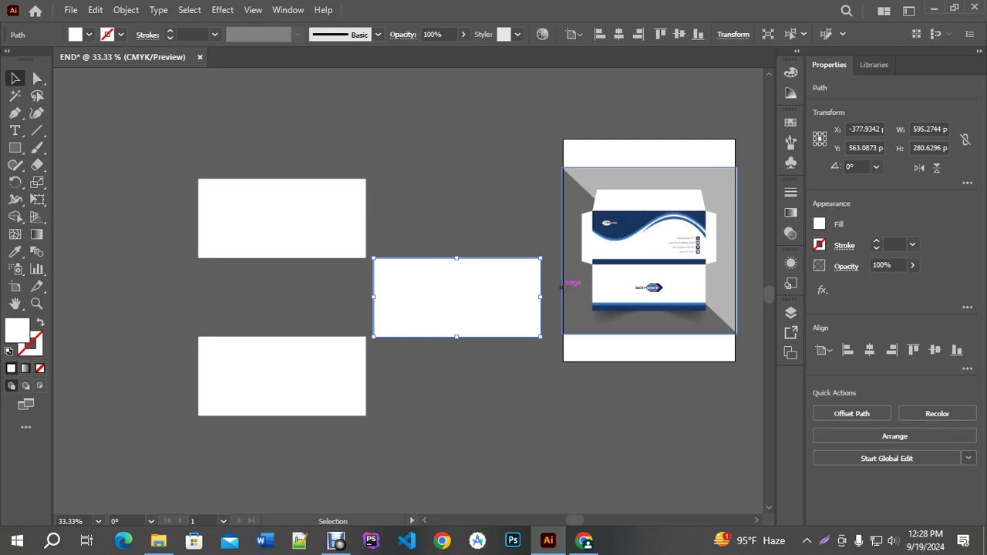
# Compare the separated middle panel with the envelope layout in the reference image.
pyautogui.scroll(1, 532, 312)
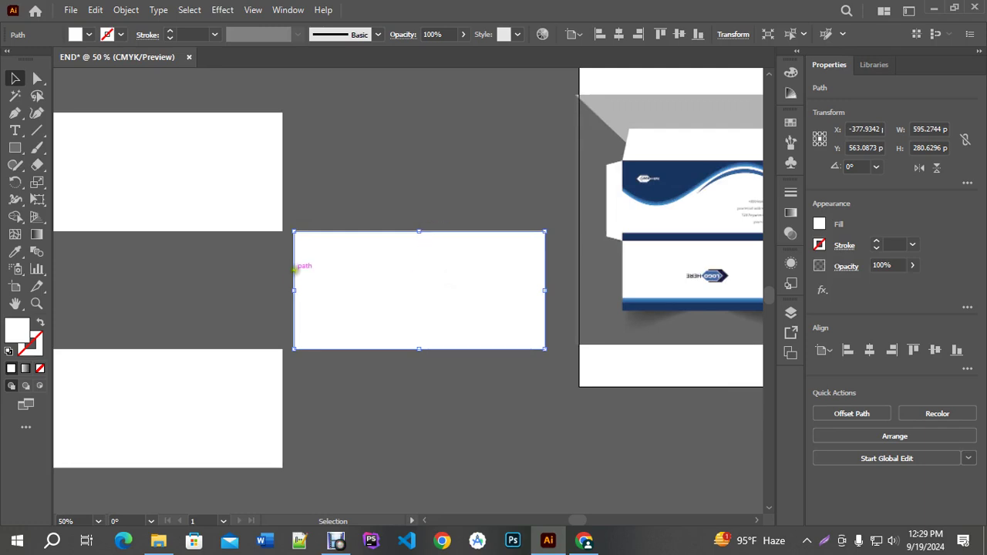
pyautogui.scroll(-2, 412, 301)
pyautogui.moveTo(579, 254); pyautogui.dragTo(505, 258)
pyautogui.scroll(2, 505, 258)
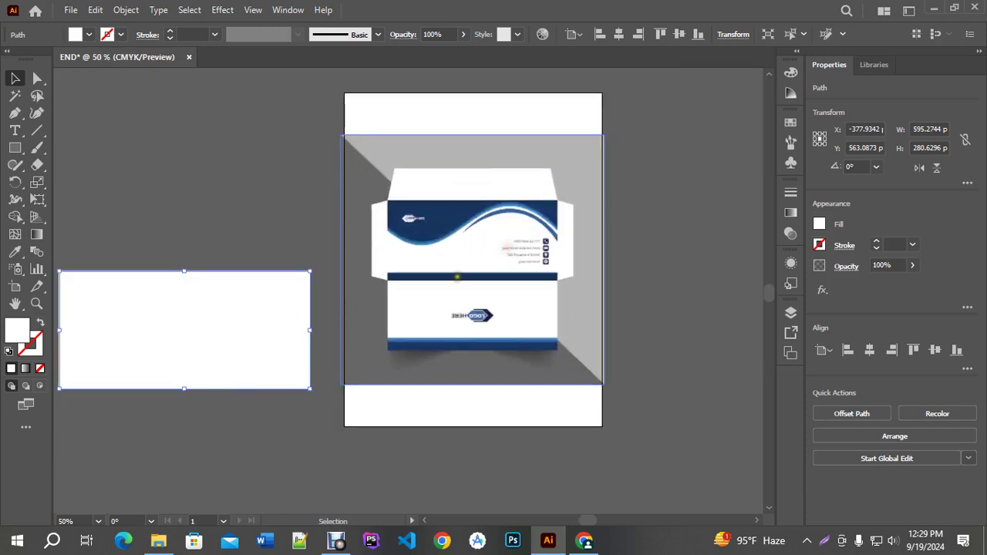
pyautogui.moveTo(280, 305); pyautogui.dragTo(606, 237)
pyautogui.hotkey('ctrl', 'z')
pyautogui.hscroll(-3, 462, 260)
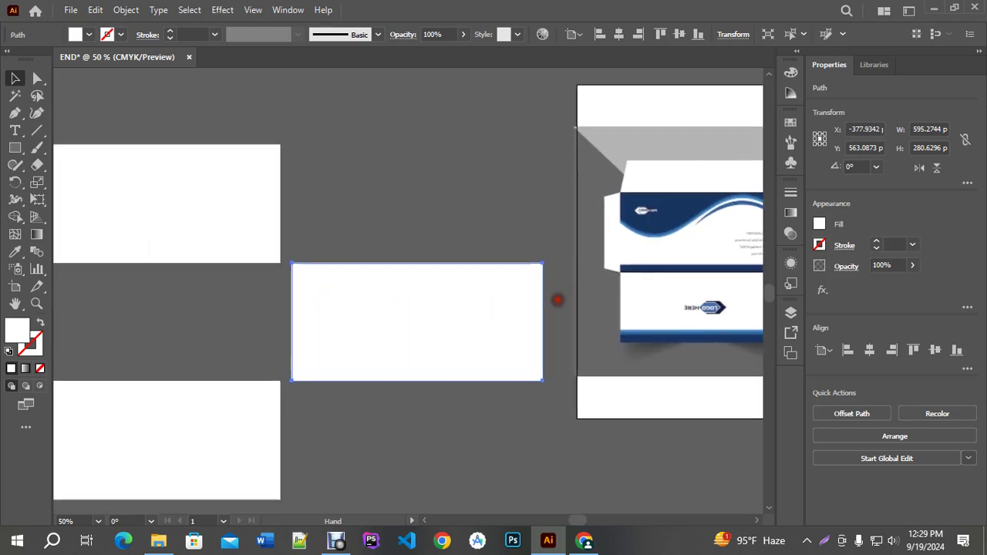
pyautogui.scroll(-2, 435, 269)
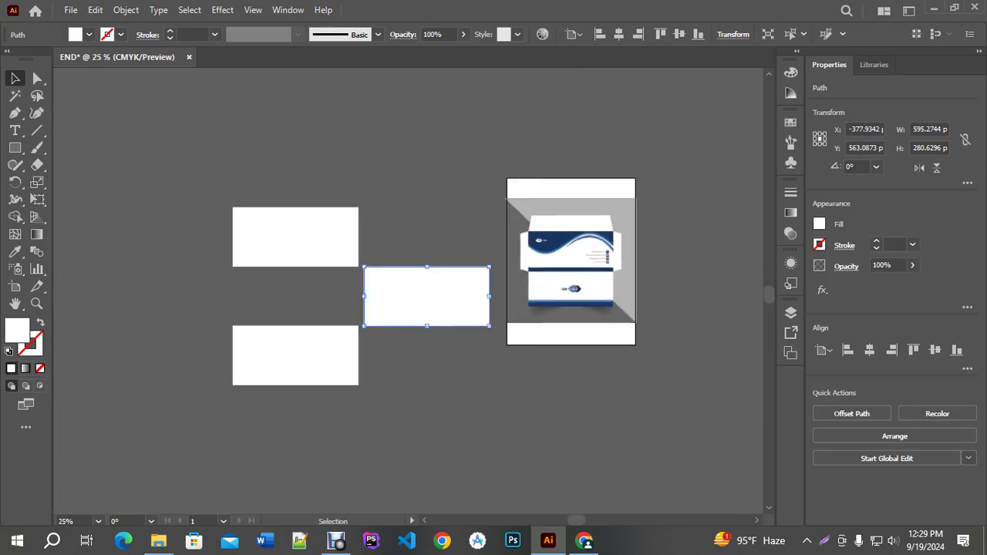
pyautogui.scroll(2, 409, 286)
pyautogui.moveTo(538, 249); pyautogui.dragTo(466, 222)
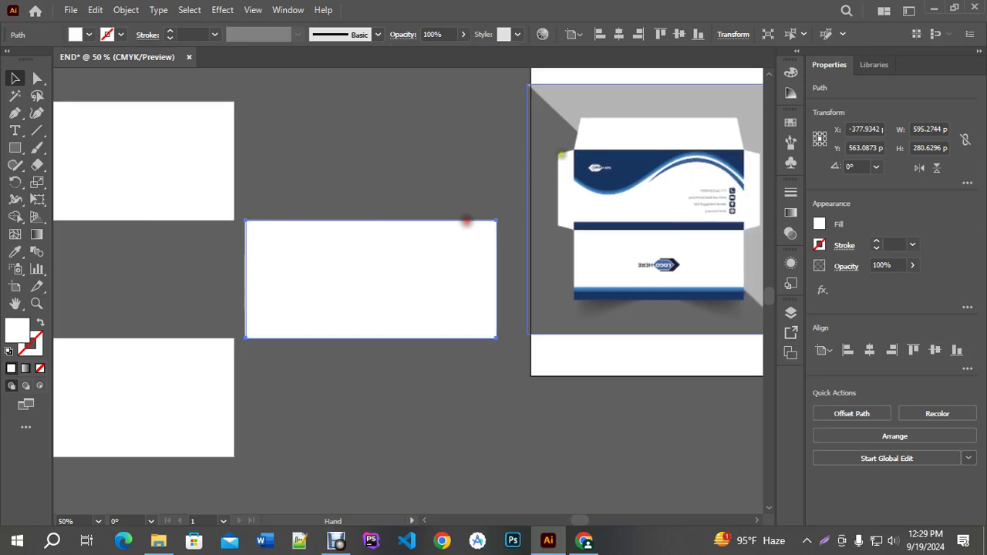
# Switch the document's ruler units to inches, showing the rulers only for this change.
pyautogui.hotkey('ctrl', 'r')
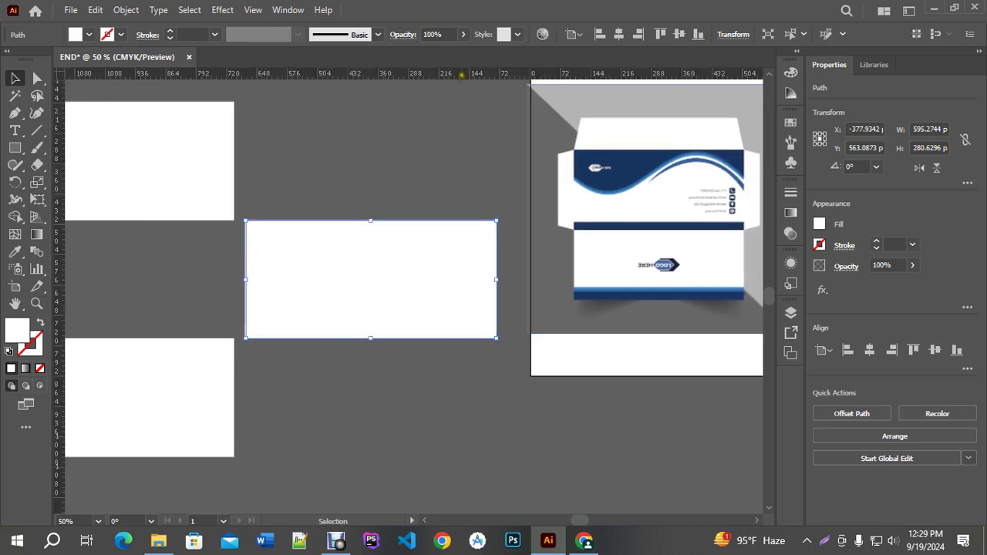
pyautogui.rightClick(462, 74)
pyautogui.click(498, 134)
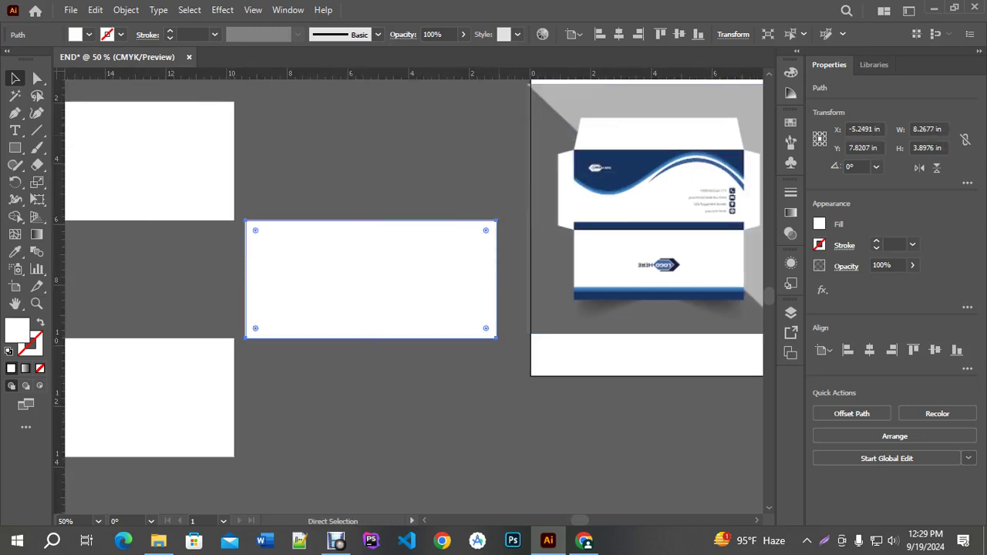
pyautogui.hotkey('ctrl', 'r')
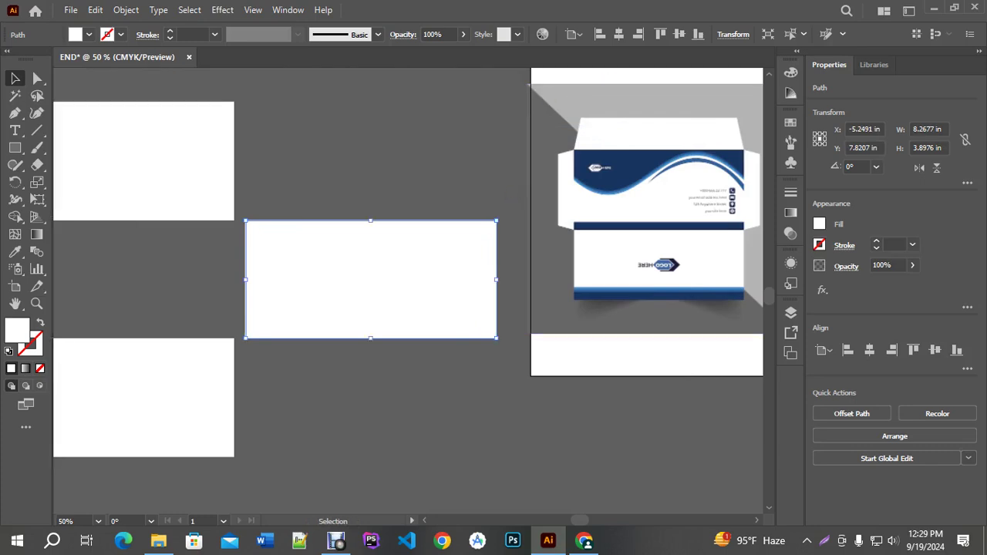
# Examine the available ways to reach the Transform settings, including the control bar's display options, keeping the middle panel selected.
pyautogui.click(287, 10)
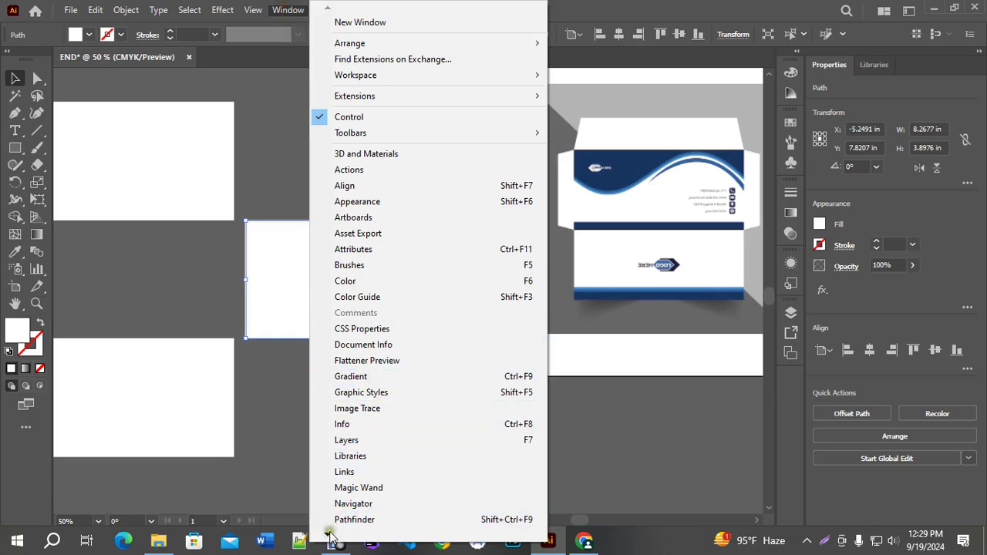
pyautogui.moveTo(327, 534)
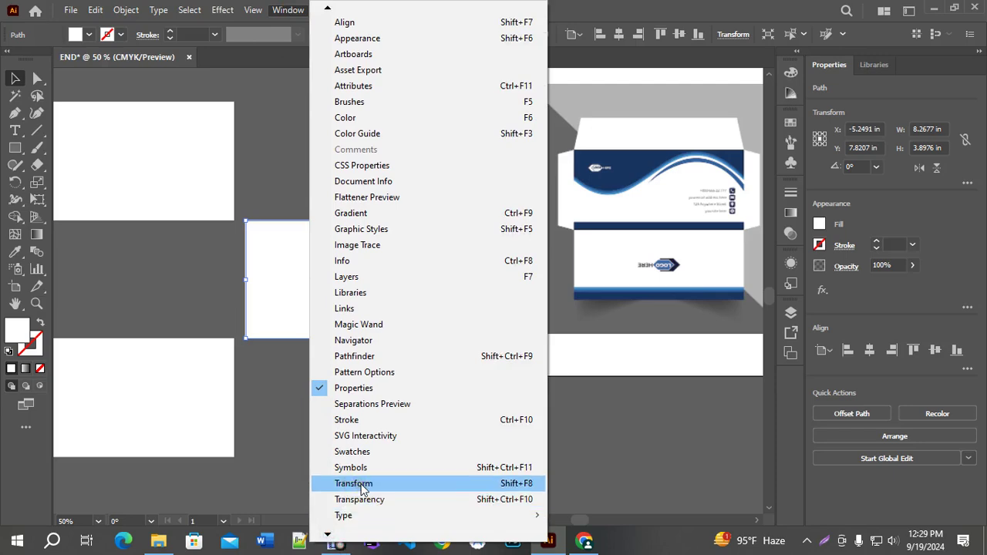
pyautogui.click(728, 14)
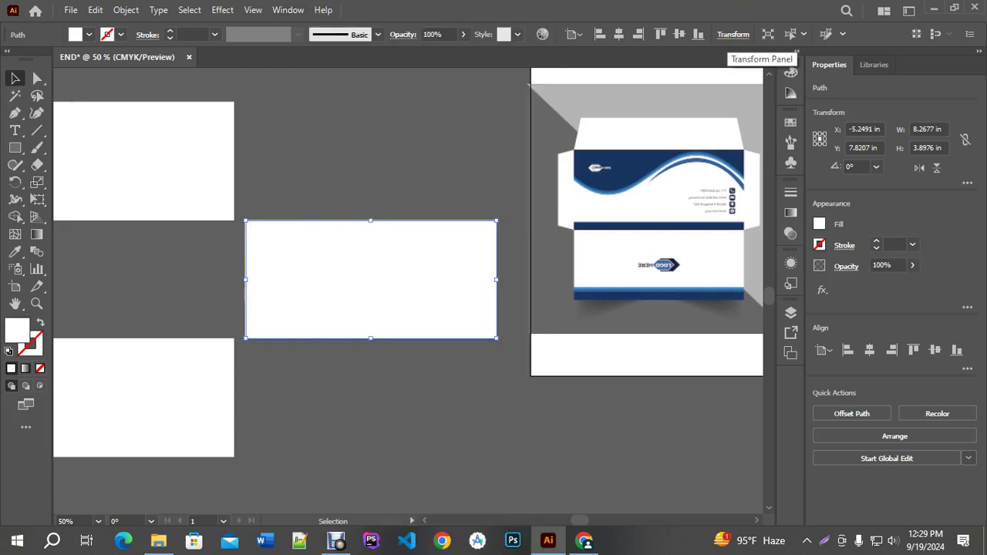
pyautogui.click(970, 33)
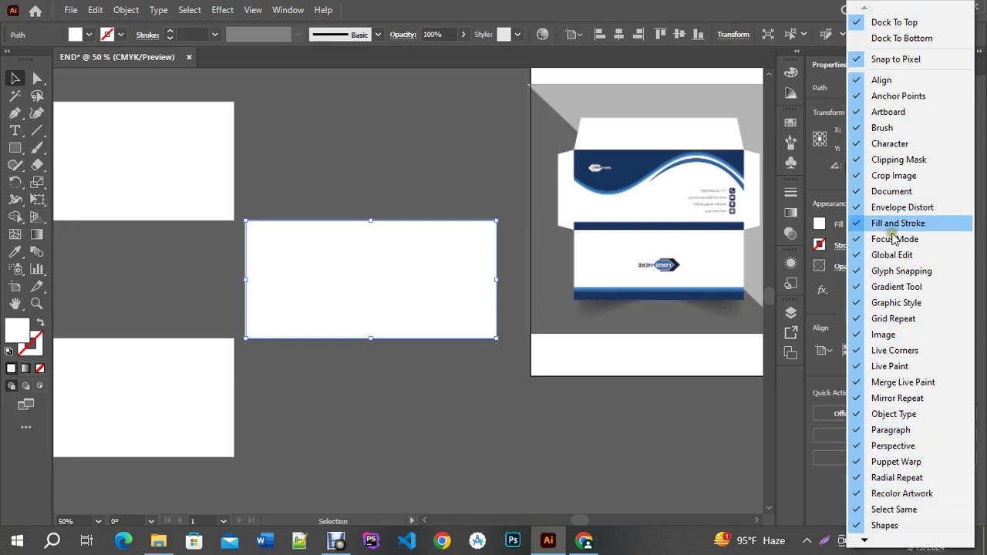
pyautogui.moveTo(864, 542)
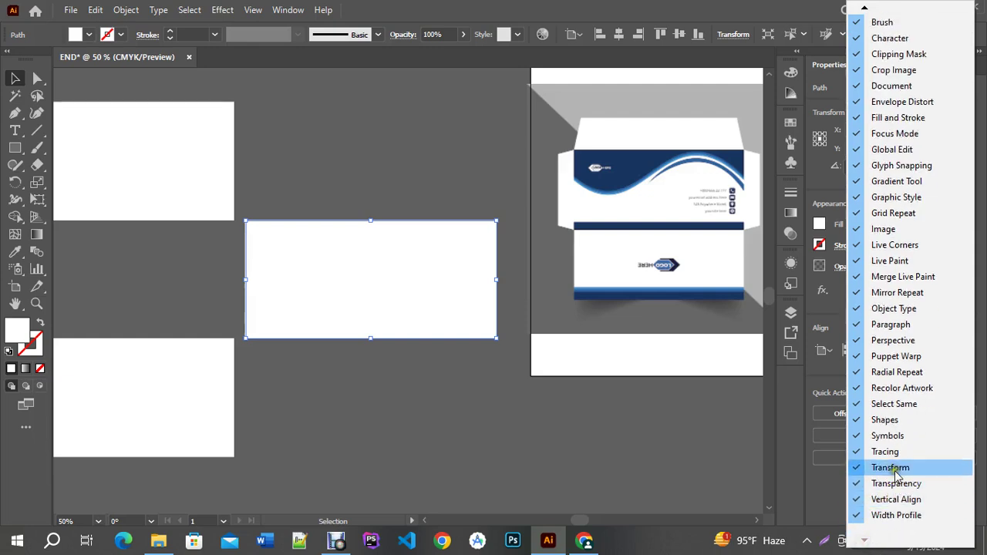
pyautogui.click(685, 21)
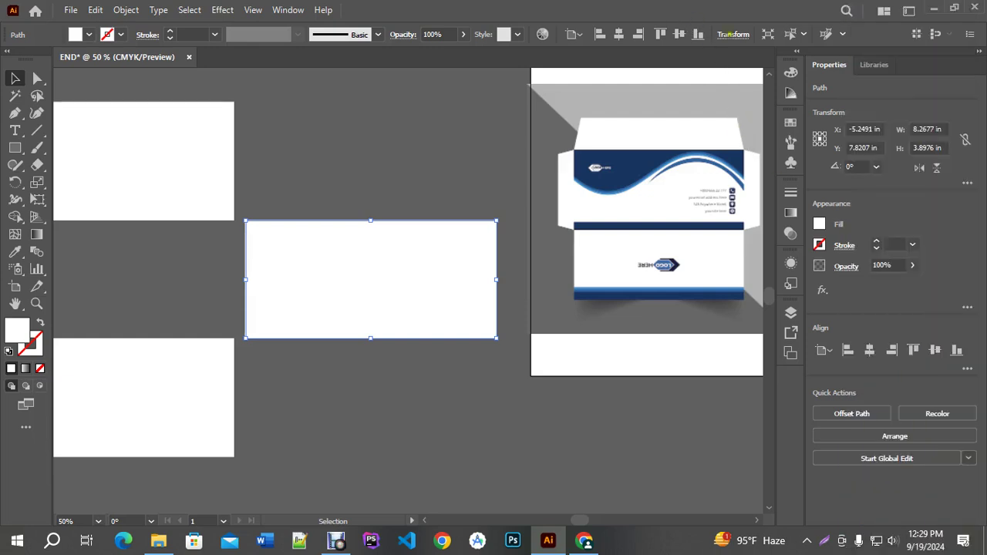
pyautogui.click(731, 39)
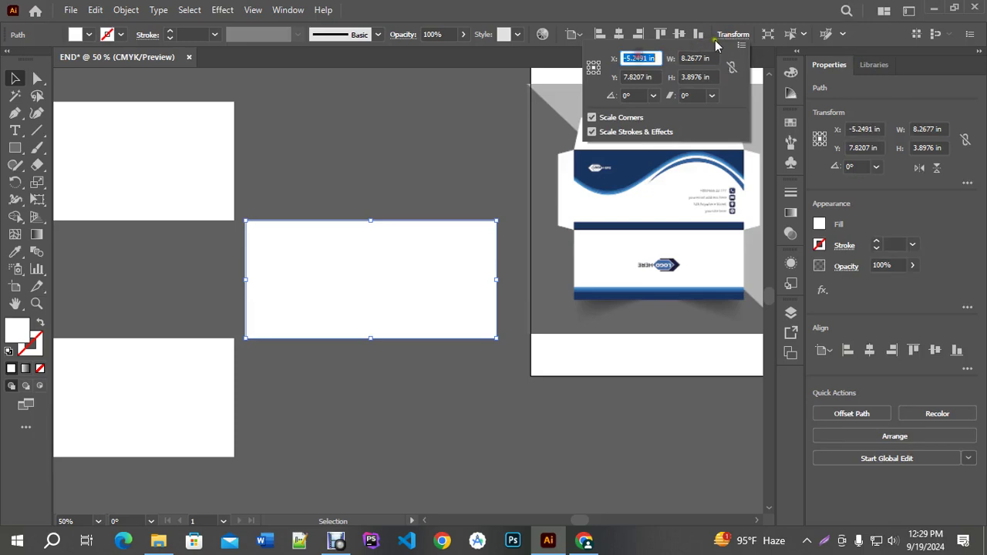
pyautogui.click(723, 35)
# Open the floating Transform panel and place it over the gap between the middle panel and the reference image.
pyautogui.click(293, 10)
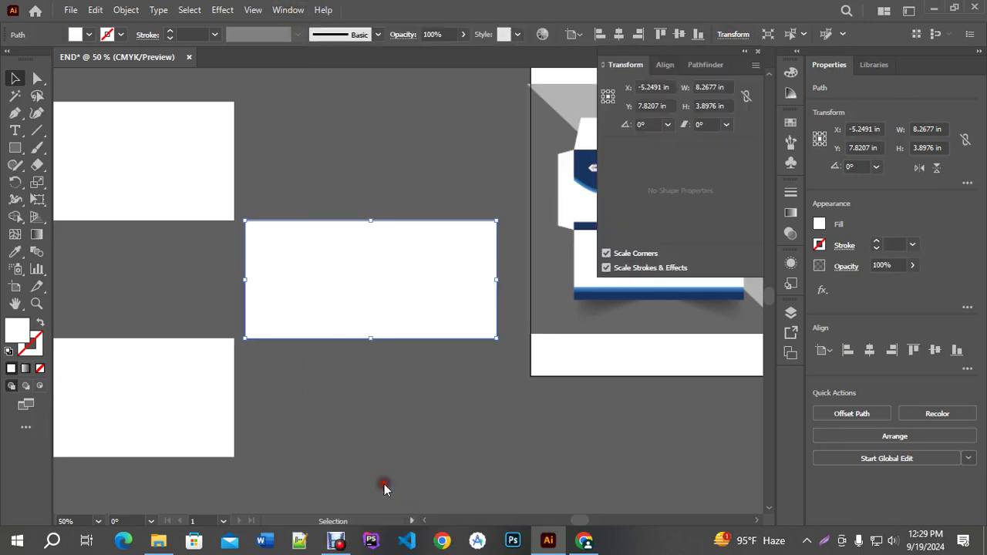
pyautogui.click(385, 486)
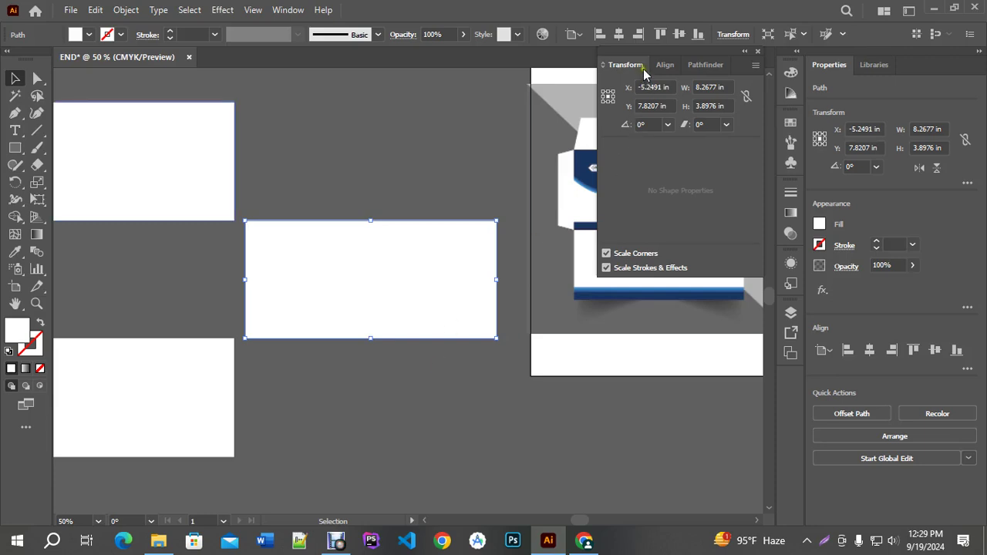
pyautogui.moveTo(632, 54); pyautogui.dragTo(547, 194)
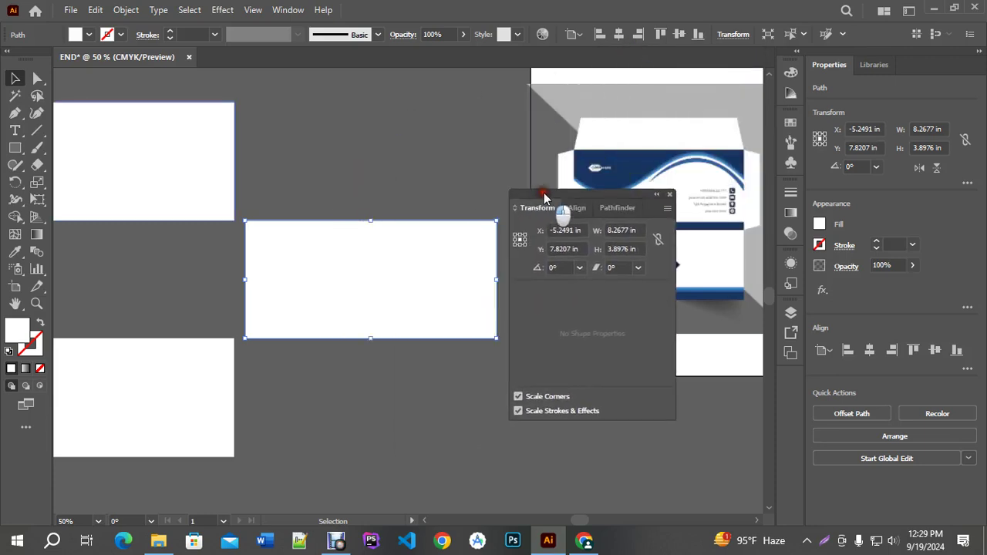
# Try a height of 4.20 in for the middle panel, and undo the resize.
pyautogui.scroll(1, 416, 254)
pyautogui.scroll(1, 417, 255)
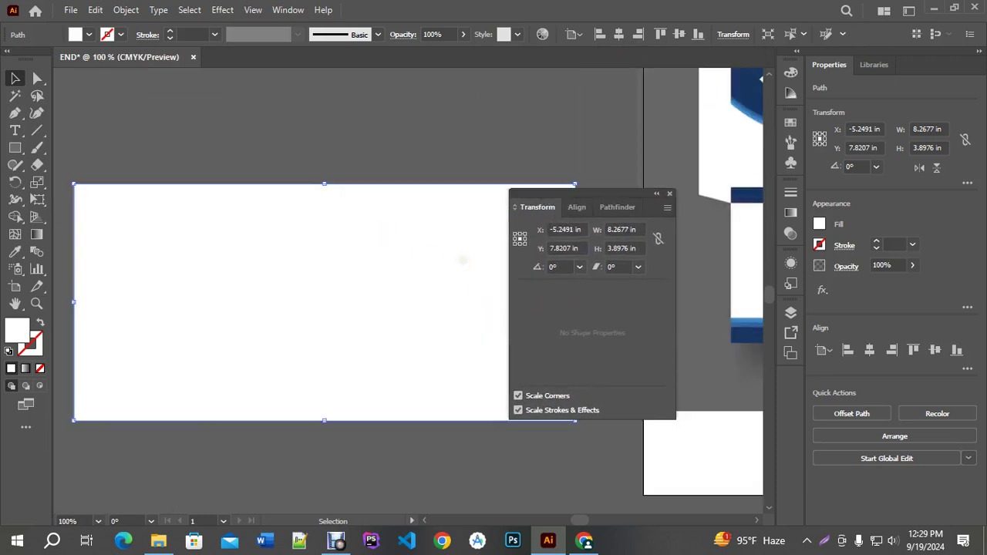
pyautogui.click(626, 229)
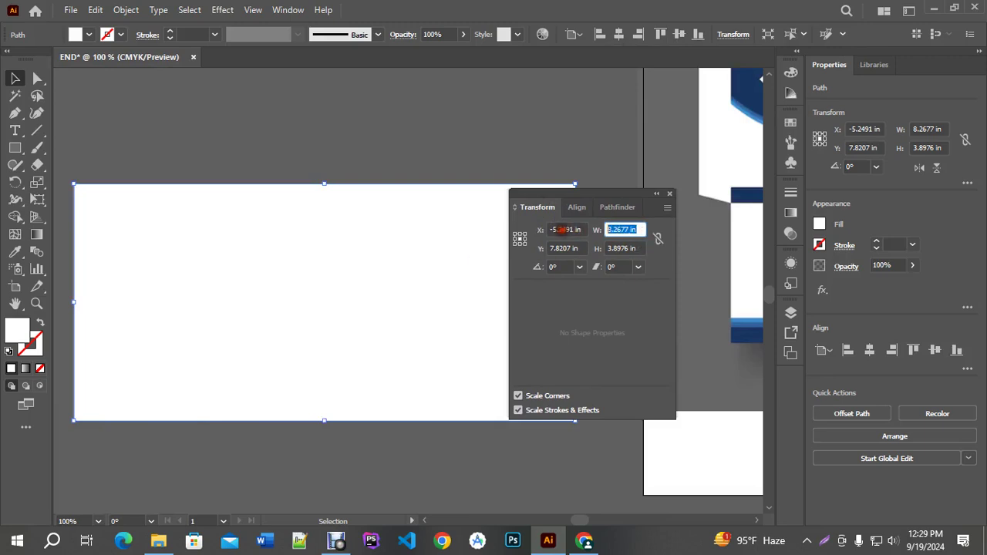
pyautogui.click(632, 248)
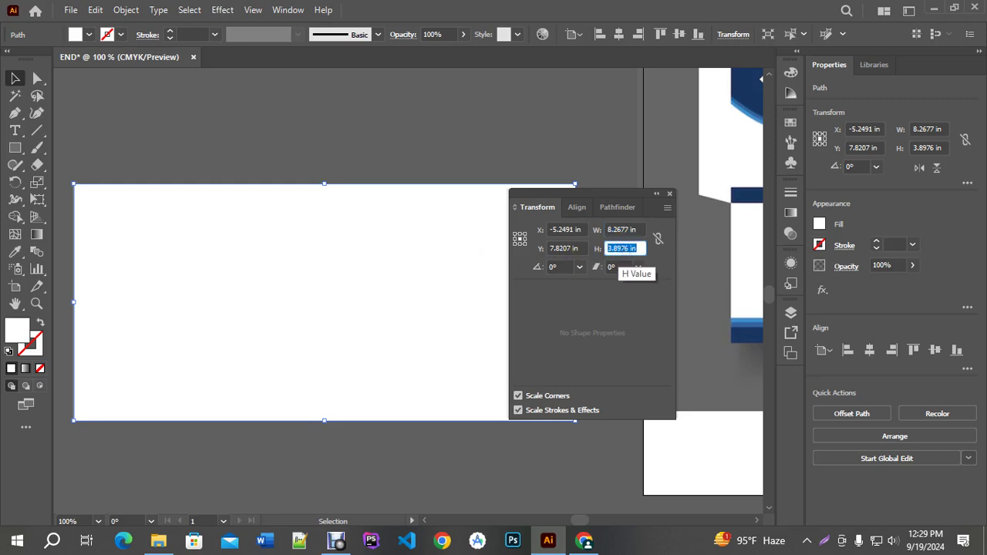
pyautogui.scroll(-1, 453, 266)
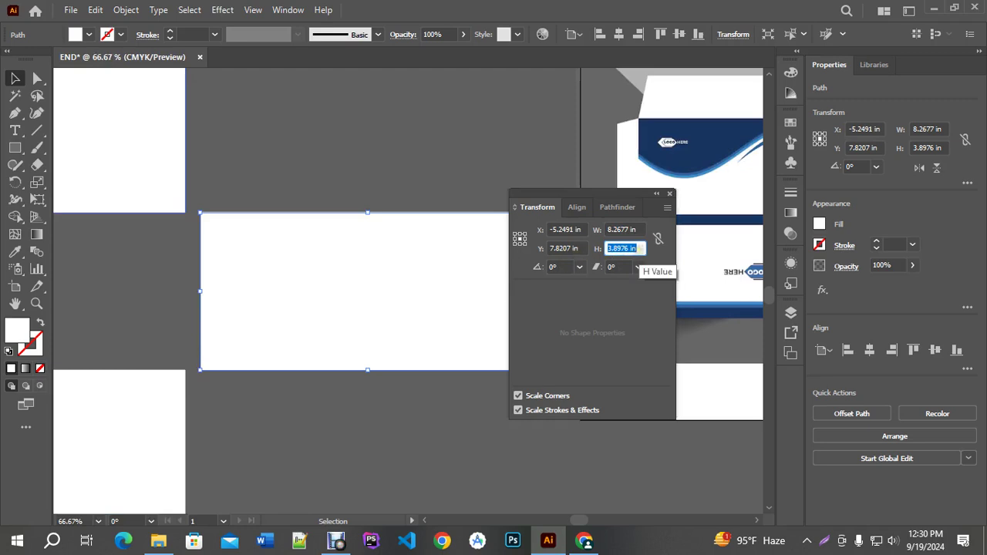
pyautogui.write('4.20')
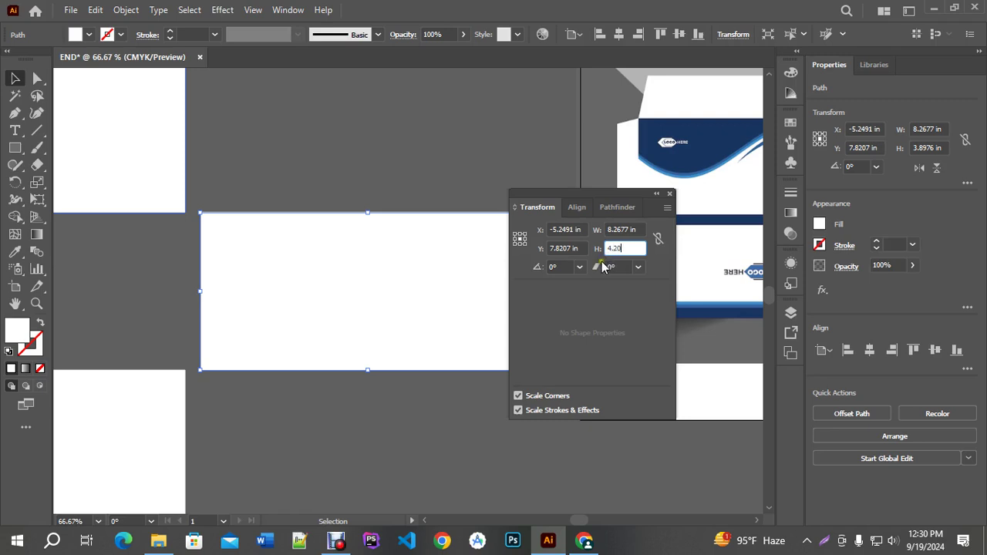
pyautogui.press('Return')
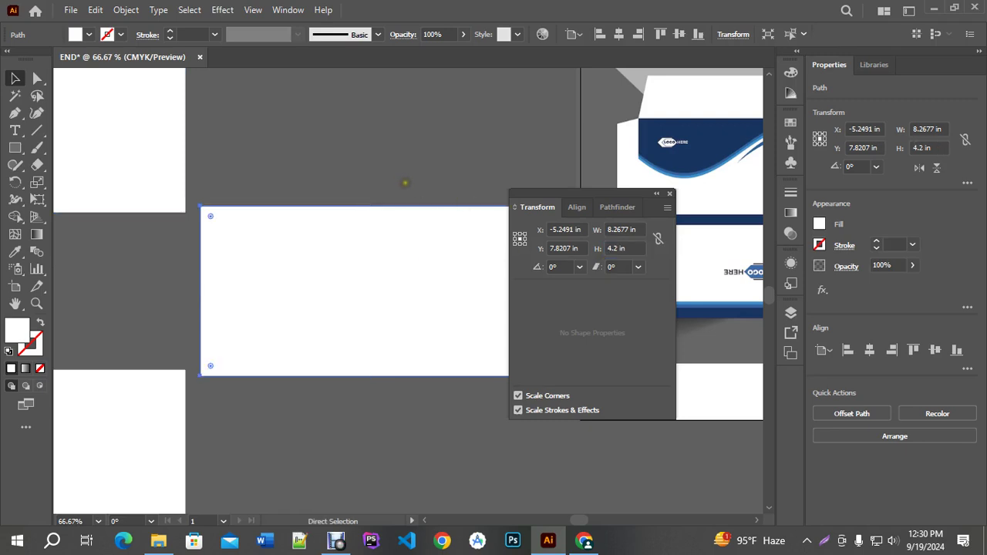
pyautogui.hotkey('ctrl', 'z')
# Duplicate the middle panel about 4.74 in straight up and set the copy's height to 4.5 in.
pyautogui.hotkey('ctrl', '-')
pyautogui.moveTo(407, 305); pyautogui.dragTo(409, 149)
pyautogui.scroll(2, 416, 223)
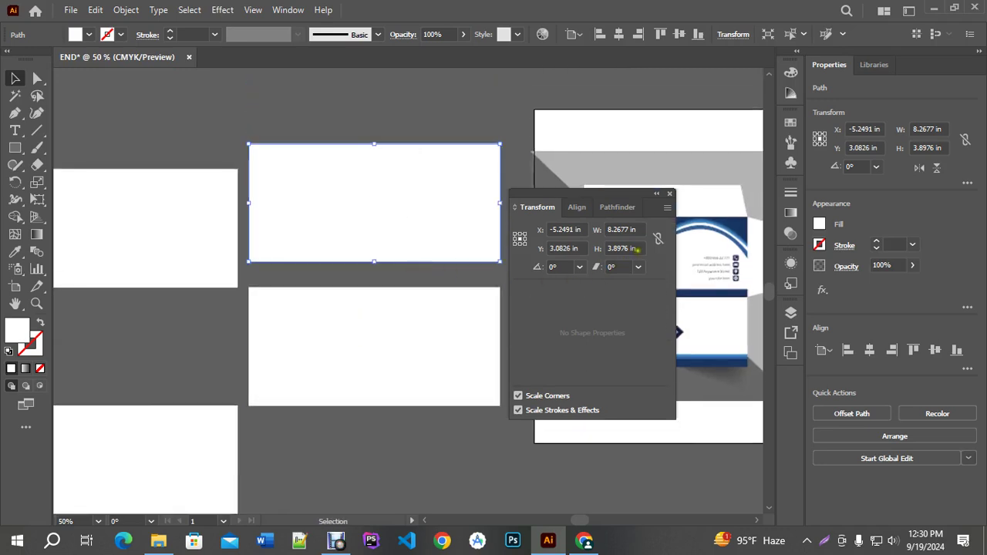
pyautogui.click(625, 249)
pyautogui.write('4.5')
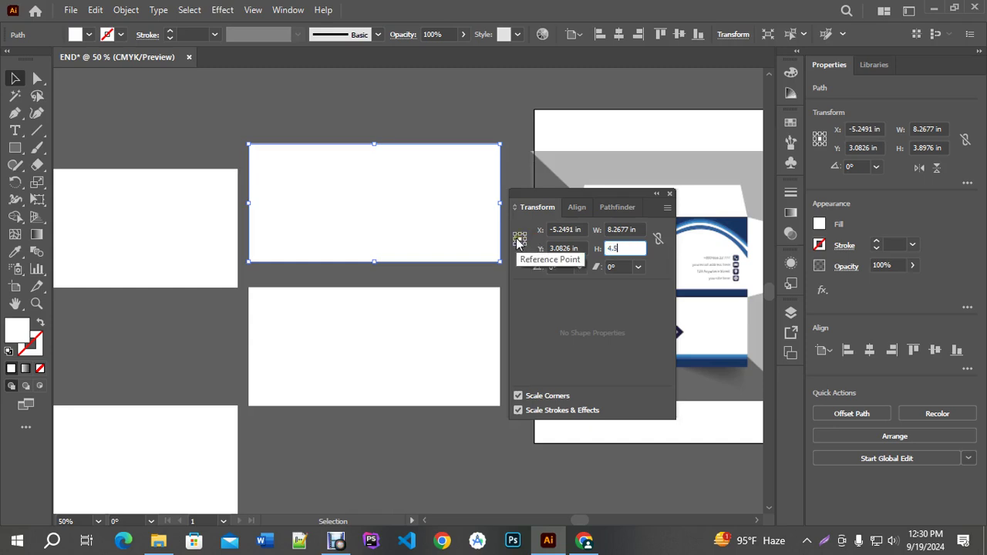
pyautogui.press('Return')
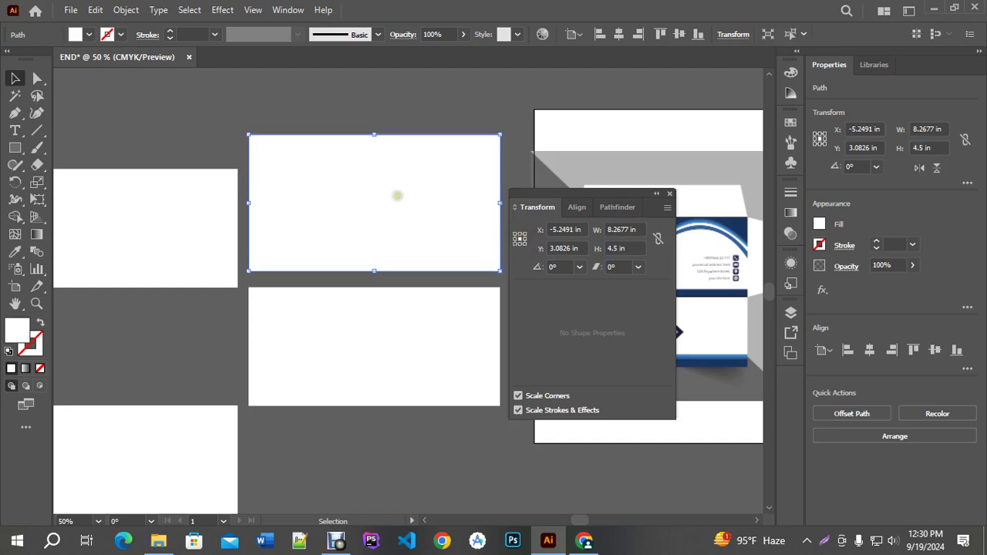
# Fill the 4.5 in high copy with bright red.
pyautogui.doubleClick(17, 330)
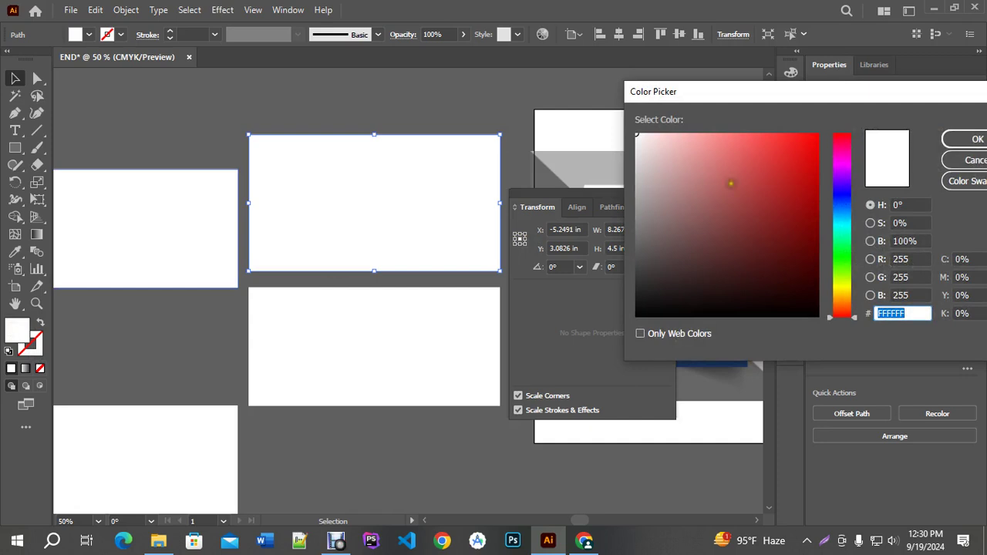
pyautogui.click(804, 145)
pyautogui.click(973, 139)
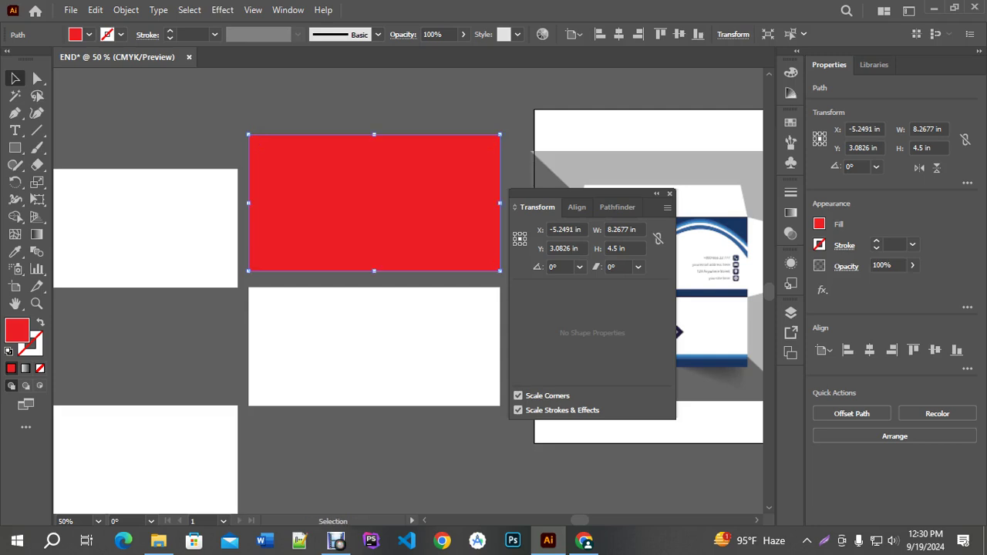
# Center the red copy behind the white middle panel and select the white panel to compare their heights.
pyautogui.moveTo(443, 205); pyautogui.dragTo(443, 350)
pyautogui.click(447, 440)
pyautogui.scroll(2, 330, 340)
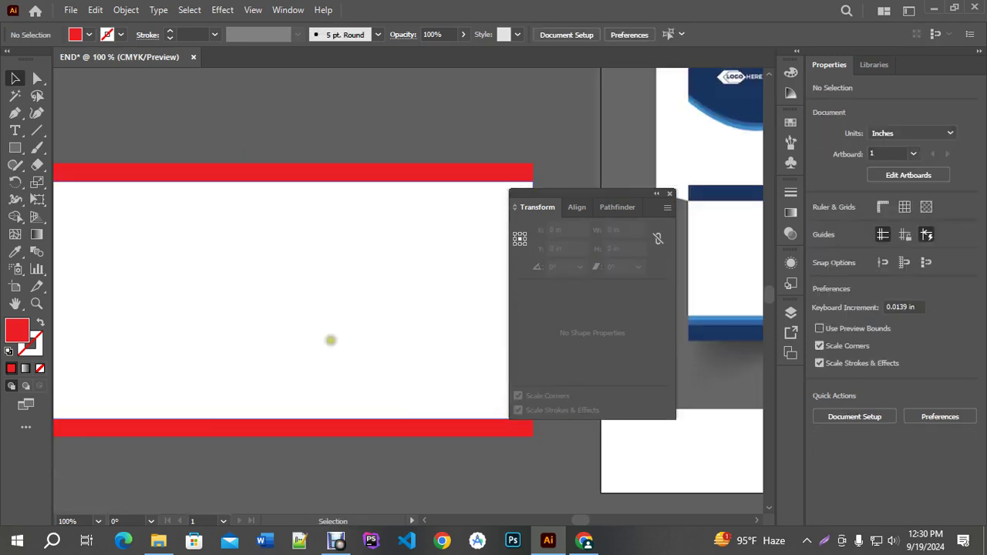
pyautogui.click(293, 253)
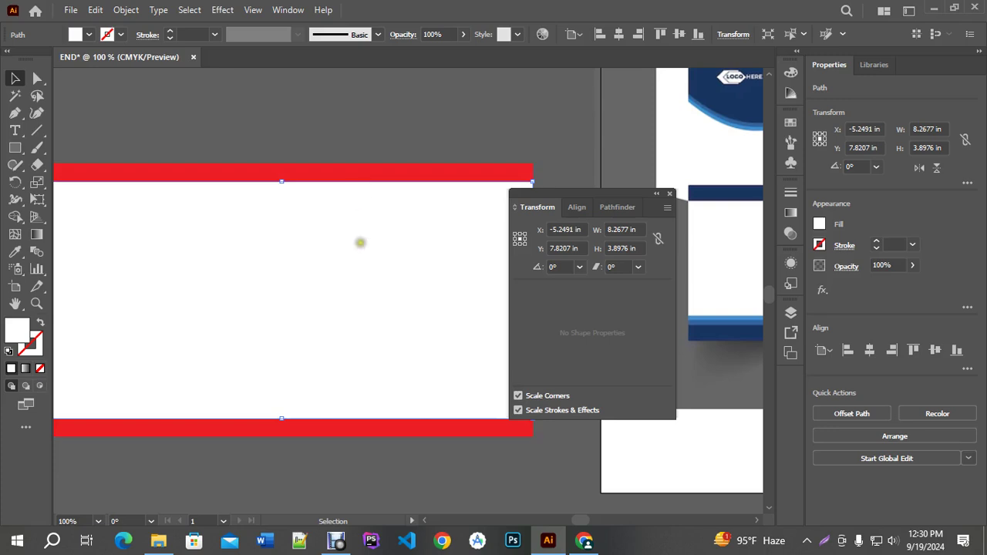
pyautogui.scroll(-3, 390, 234)
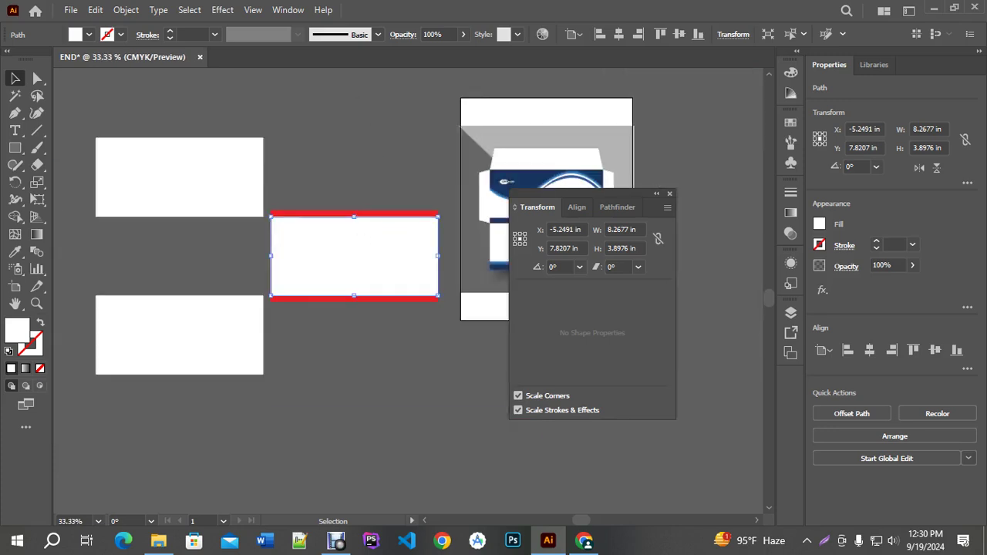
pyautogui.scroll(2, 390, 233)
pyautogui.scroll(-1, 389, 233)
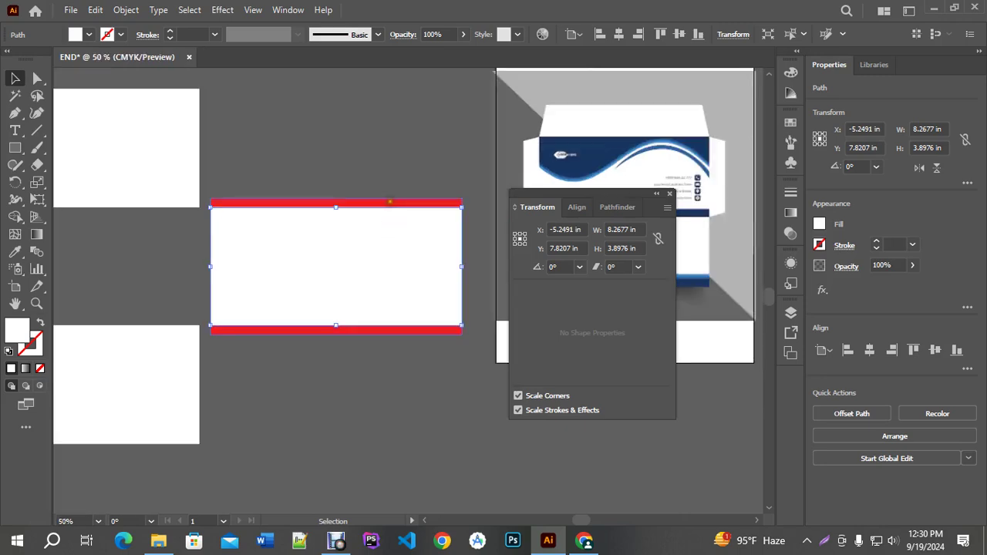
# Move the red copy clear above the white middle panel, and select the white panel again.
pyautogui.moveTo(389, 202); pyautogui.dragTo(401, 85)
pyautogui.scroll(-2, 407, 164)
pyautogui.moveTo(404, 167); pyautogui.dragTo(407, 137)
pyautogui.click(629, 248)
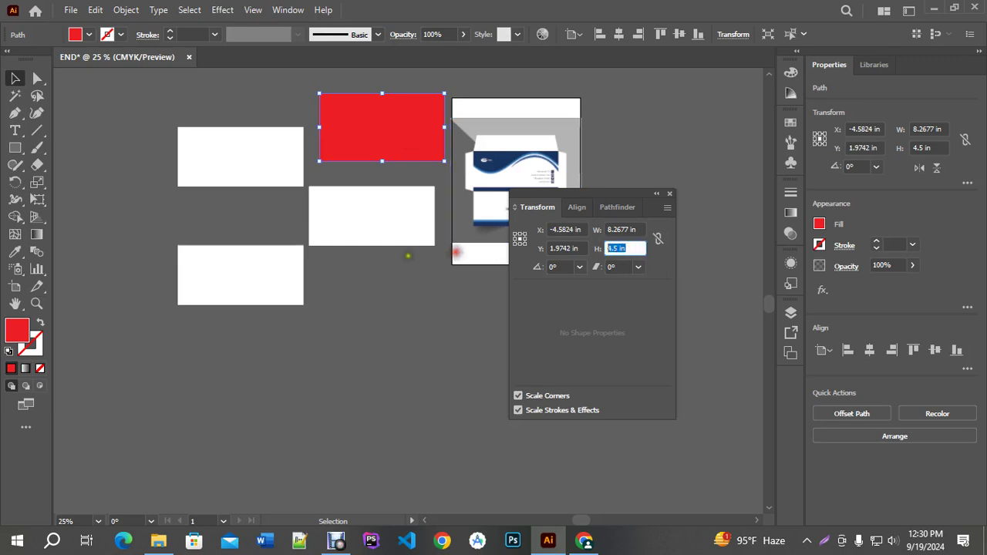
pyautogui.click(416, 209)
pyautogui.scroll(1, 416, 209)
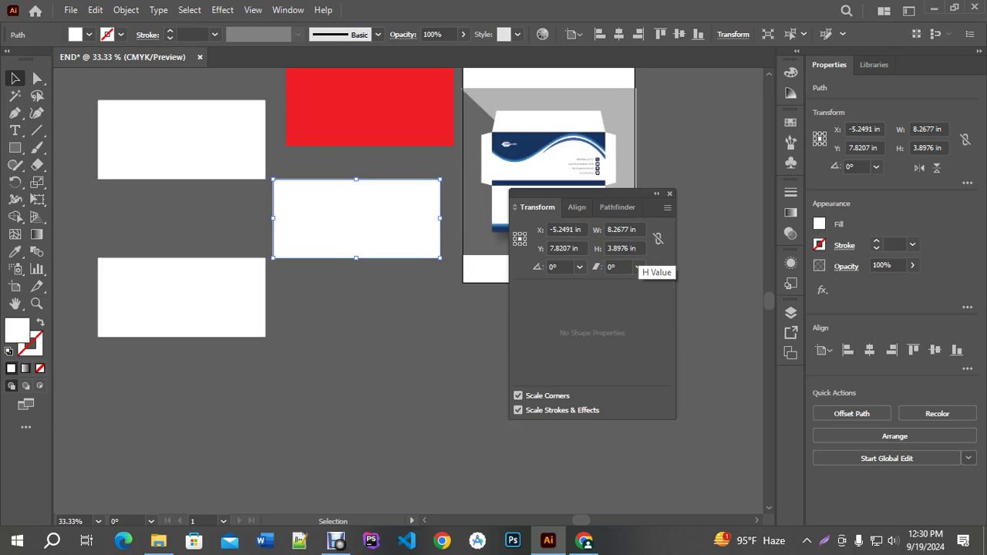
# Try shortening the white middle panel from its upper edge to about 2.68 in high, and undo the change.
pyautogui.click(383, 326)
pyautogui.click(360, 220)
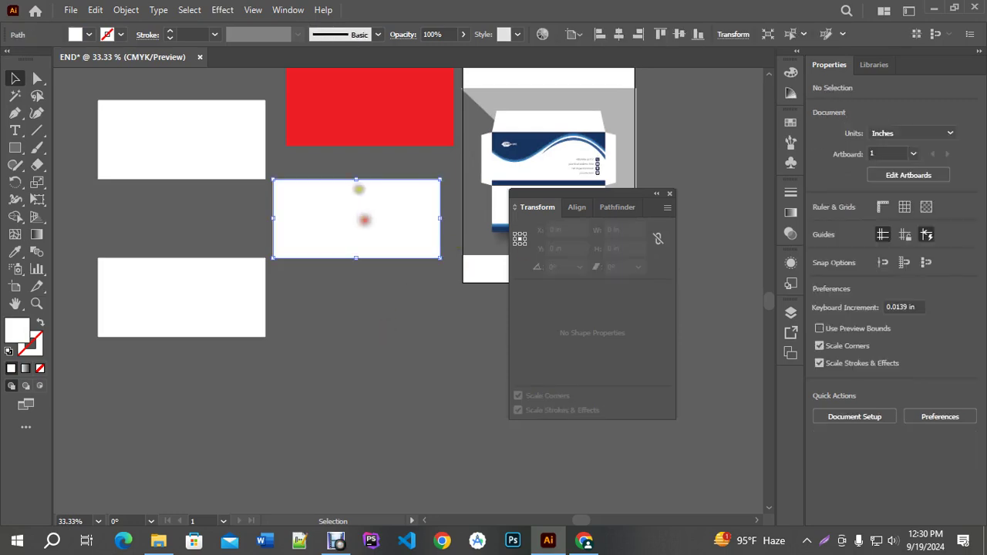
pyautogui.moveTo(355, 176); pyautogui.dragTo(355, 204)
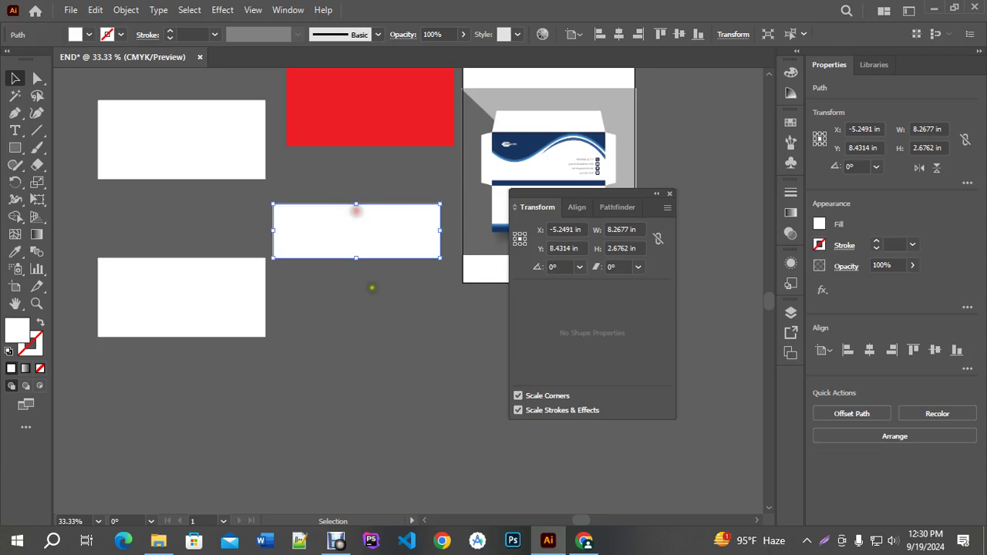
pyautogui.click(371, 287)
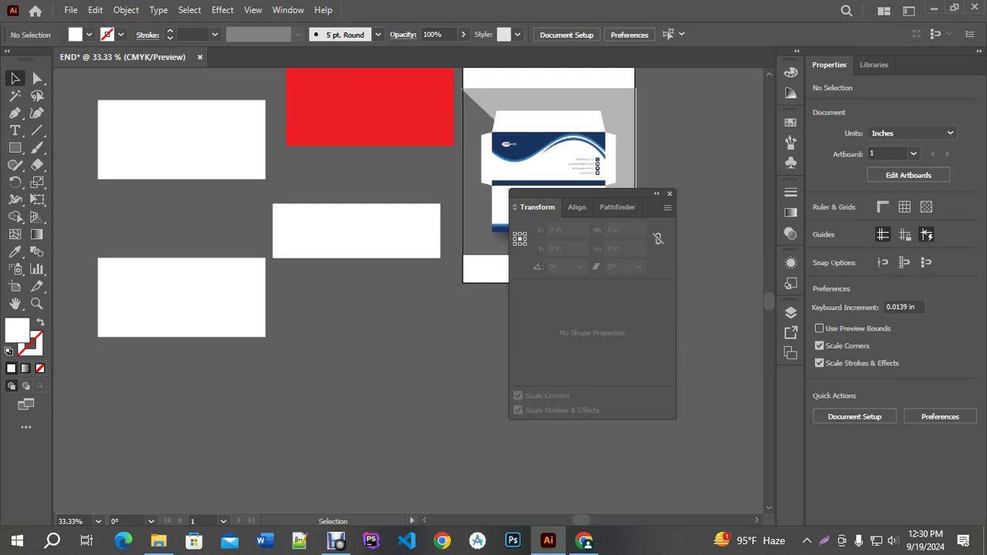
pyautogui.hotkey('ctrl', 'z')
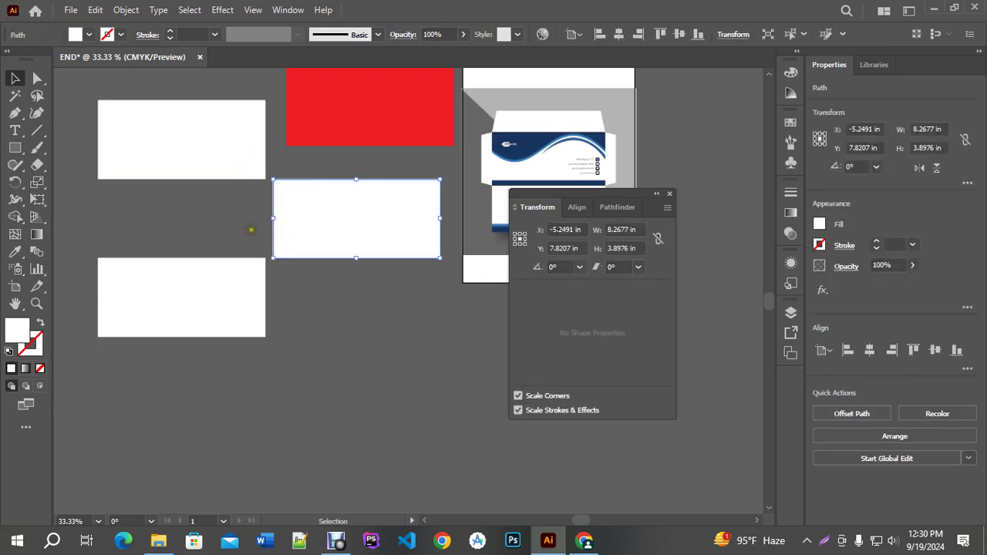
# Move the red rectangle back down so it sits centered behind the white middle panel.
pyautogui.click(638, 249)
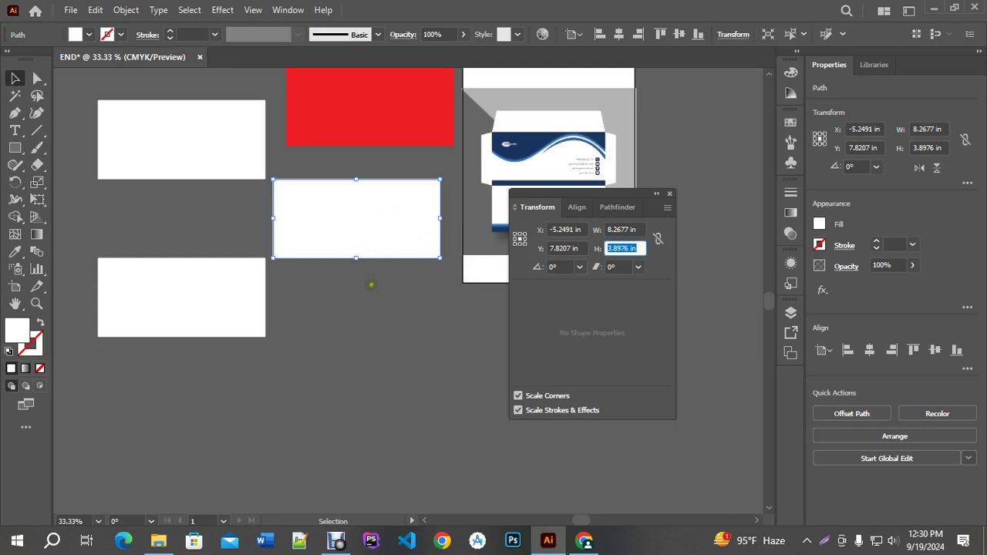
pyautogui.click(378, 293)
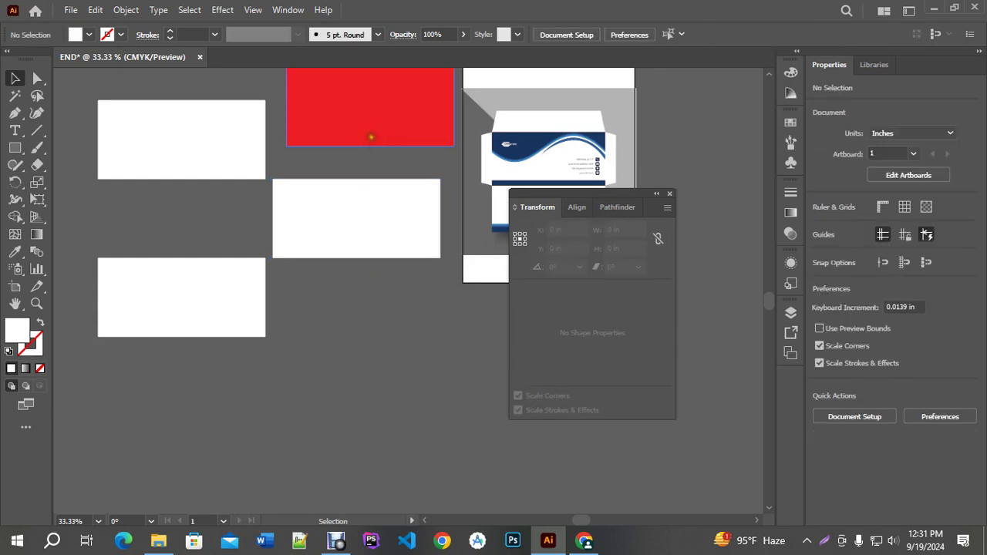
pyautogui.click(371, 133)
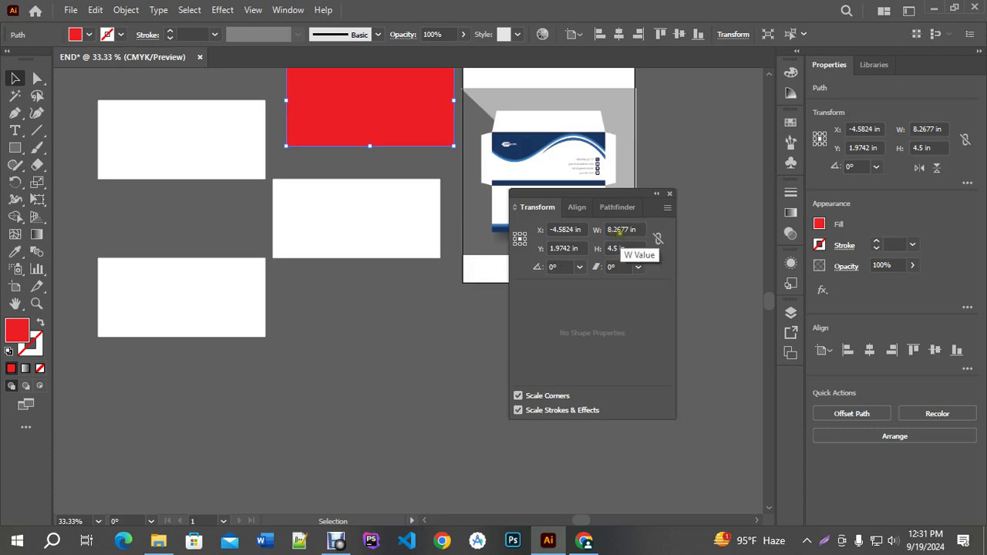
pyautogui.scroll(2, 341, 229)
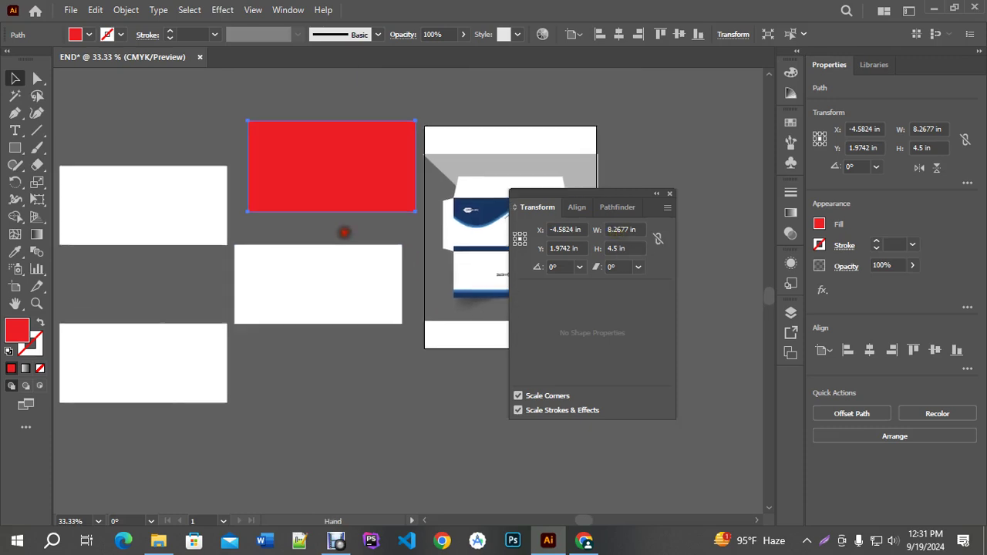
pyautogui.moveTo(313, 175); pyautogui.dragTo(301, 292)
pyautogui.click(326, 341)
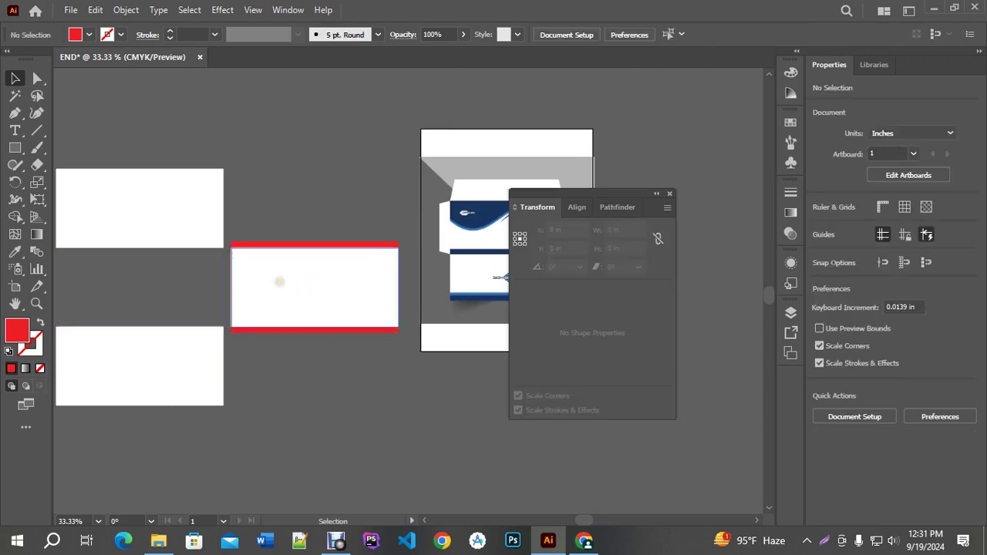
# Set the width of the red rectangle behind the white middle panel to 10 in.
pyautogui.scroll(1, 278, 280)
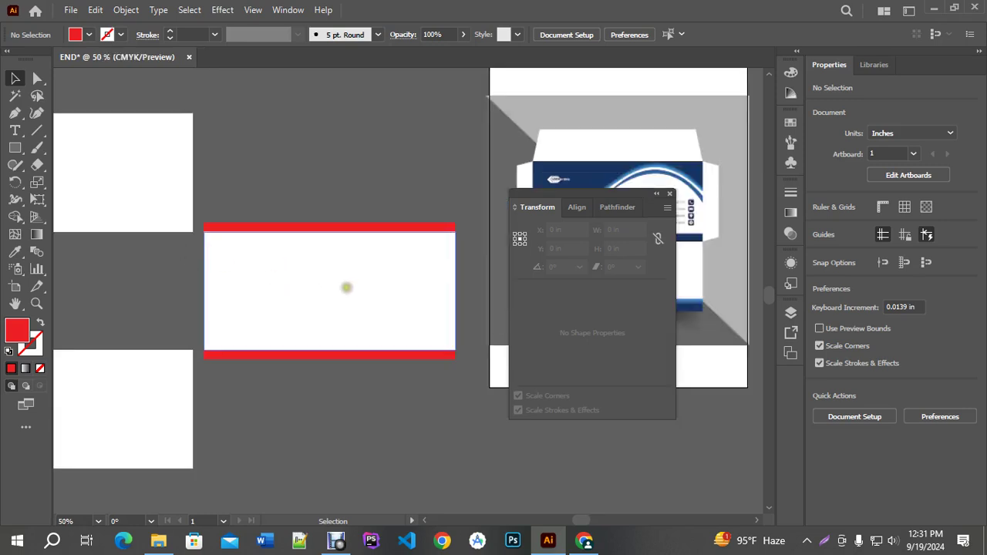
pyautogui.moveTo(346, 286); pyautogui.dragTo(322, 227)
pyautogui.click(309, 174)
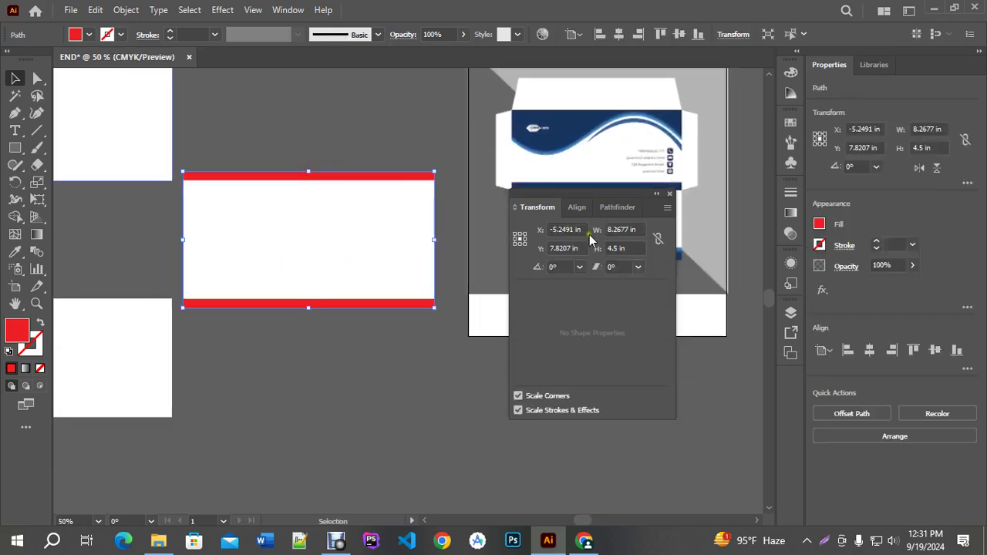
pyautogui.click(632, 229)
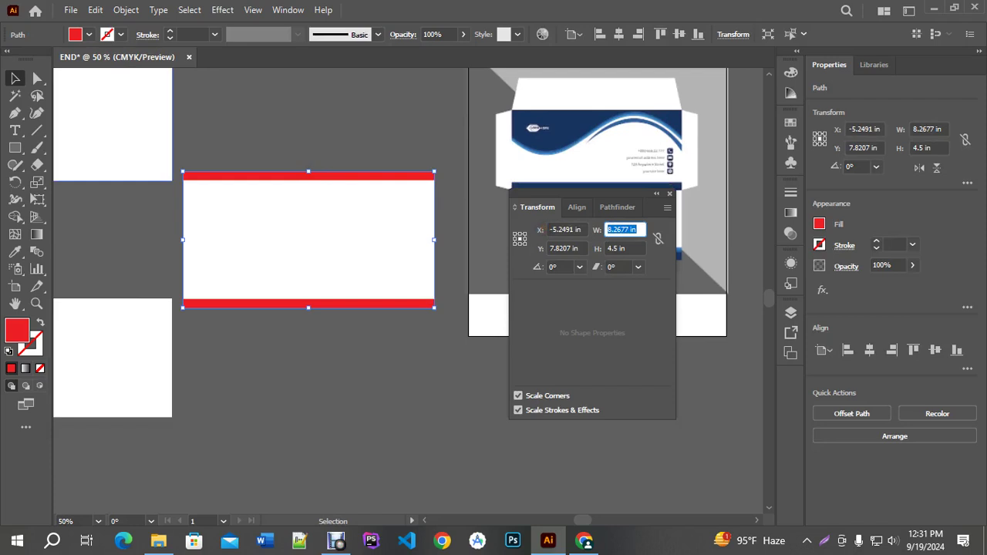
pyautogui.write('10')
pyautogui.press('Return')
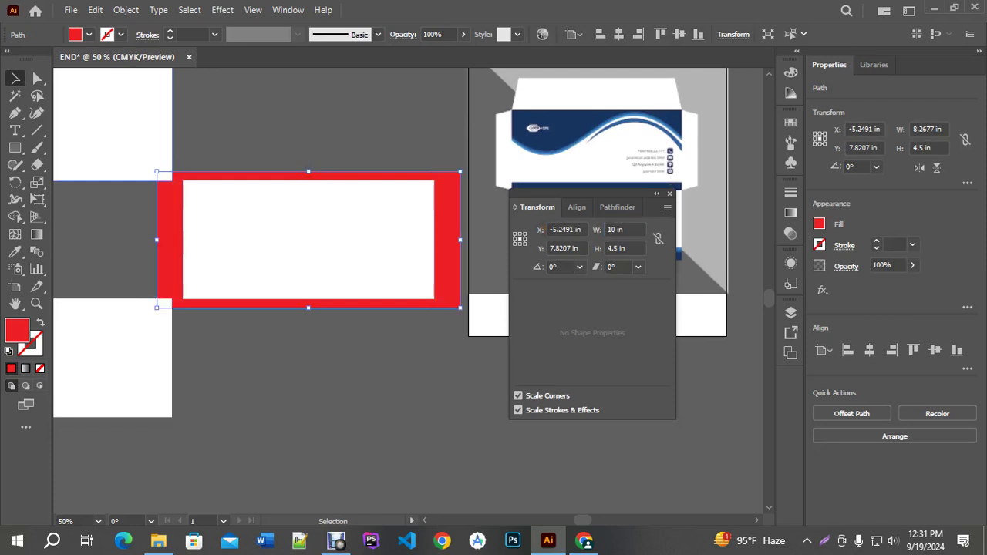
# Move the two outer white panels away from the red rectangle, and slide the middle white panel flush with its right edge.
pyautogui.scroll(-1, 436, 348)
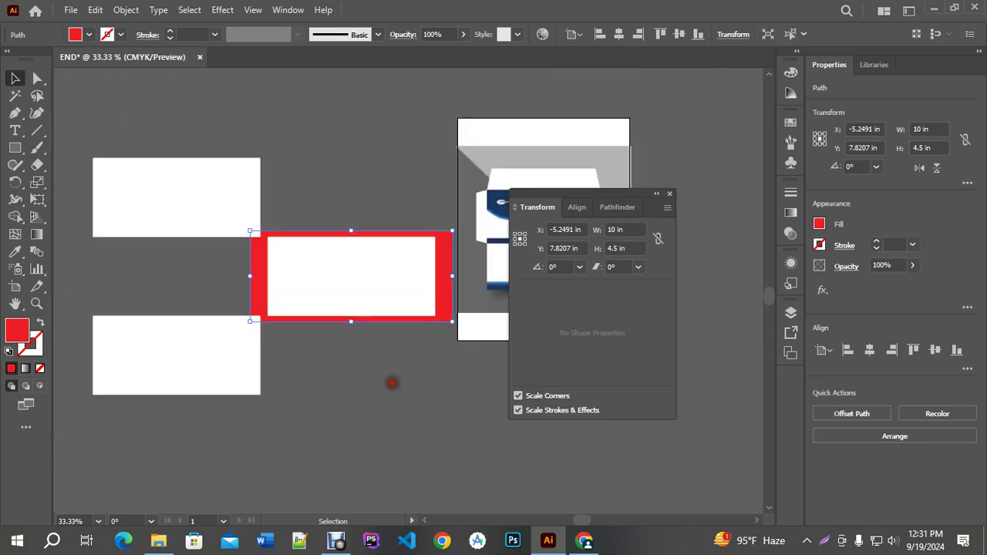
pyautogui.moveTo(216, 218); pyautogui.dragTo(144, 196)
pyautogui.moveTo(194, 352); pyautogui.dragTo(154, 373)
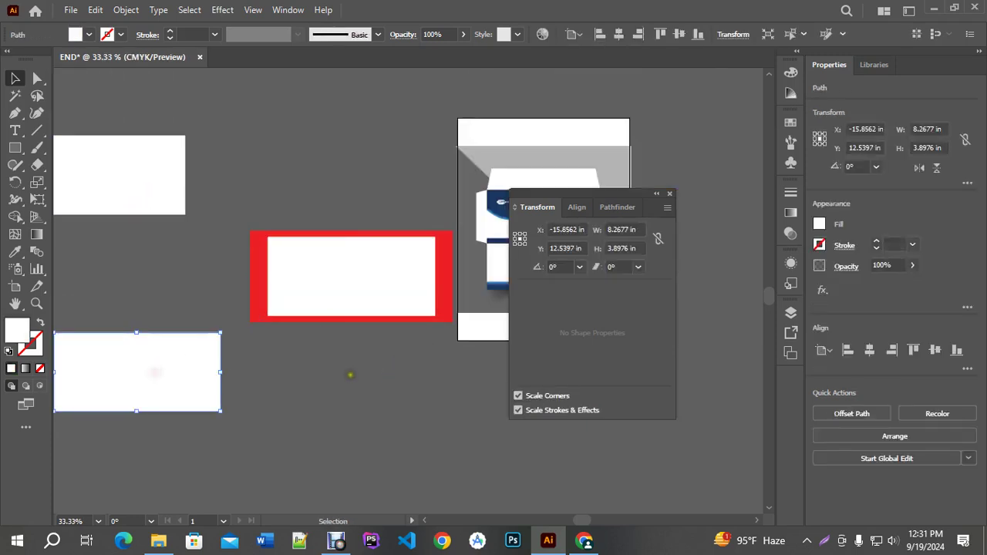
pyautogui.moveTo(363, 286); pyautogui.dragTo(379, 291)
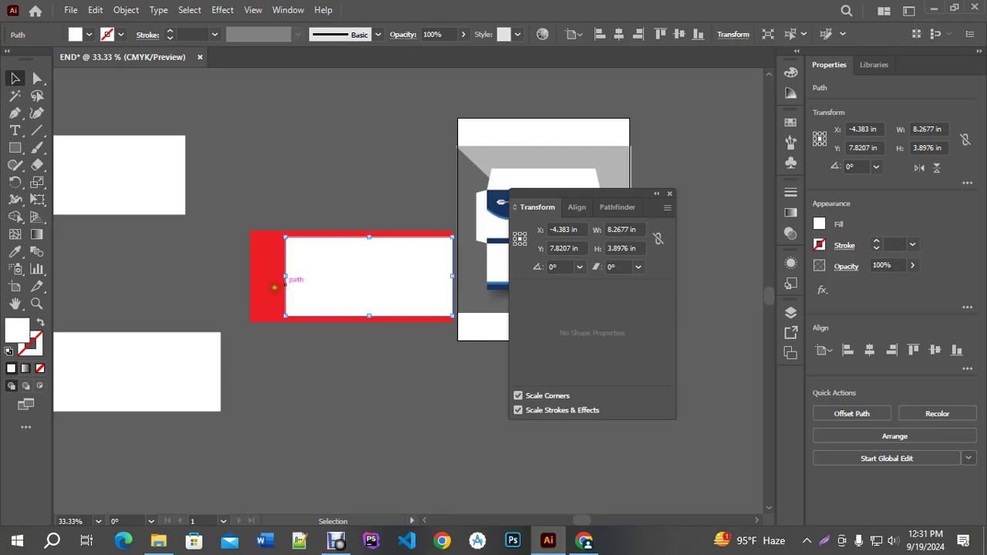
pyautogui.scroll(1, 365, 326)
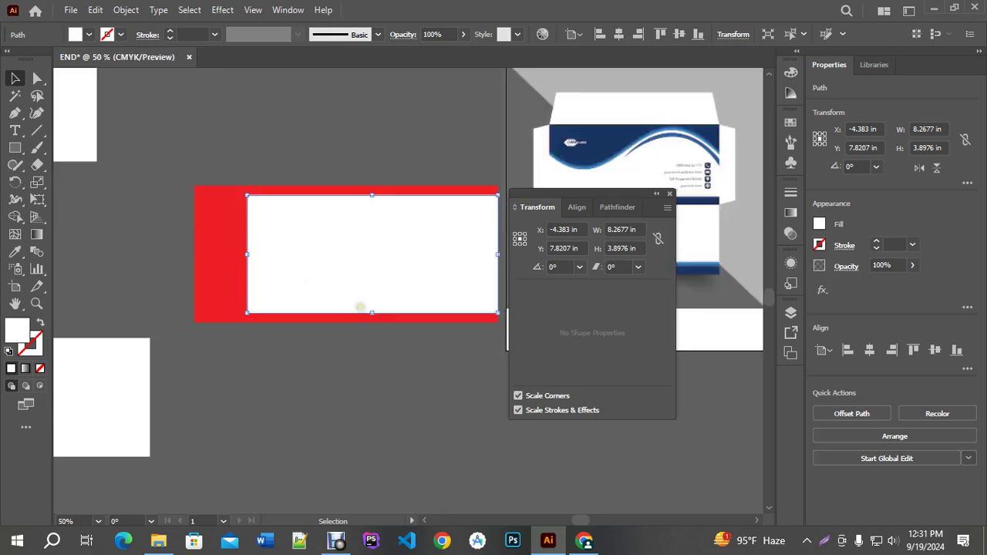
pyautogui.scroll(-1, 361, 310)
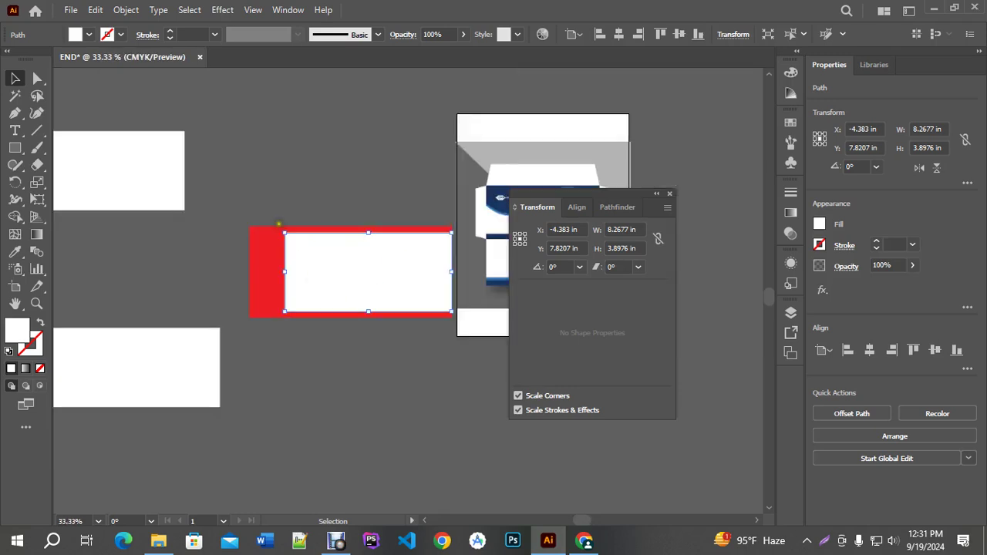
# Stack three white panels into one upright sheet beside the red rectangle, and select the whole stack.
pyautogui.click(169, 163)
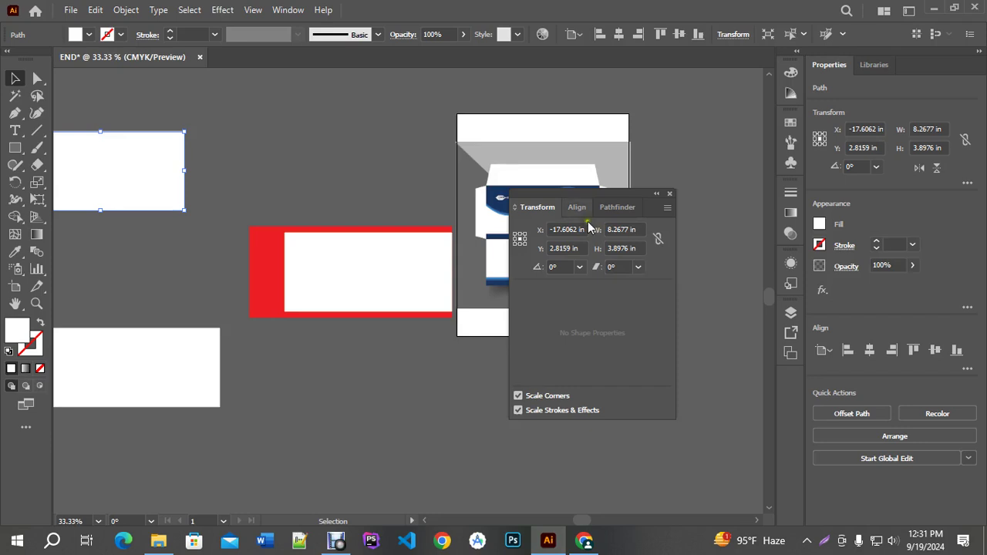
pyautogui.scroll(-2, 338, 207)
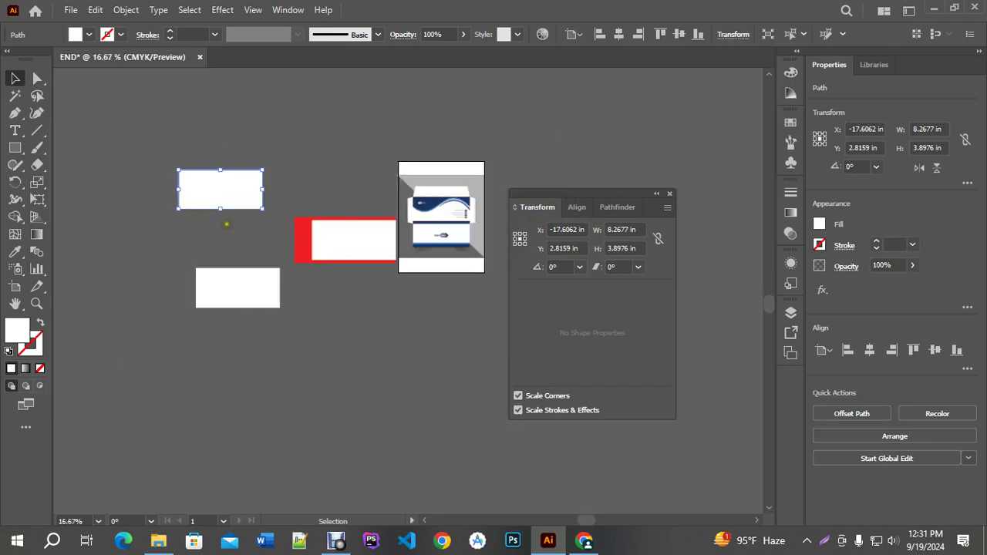
pyautogui.click(277, 163)
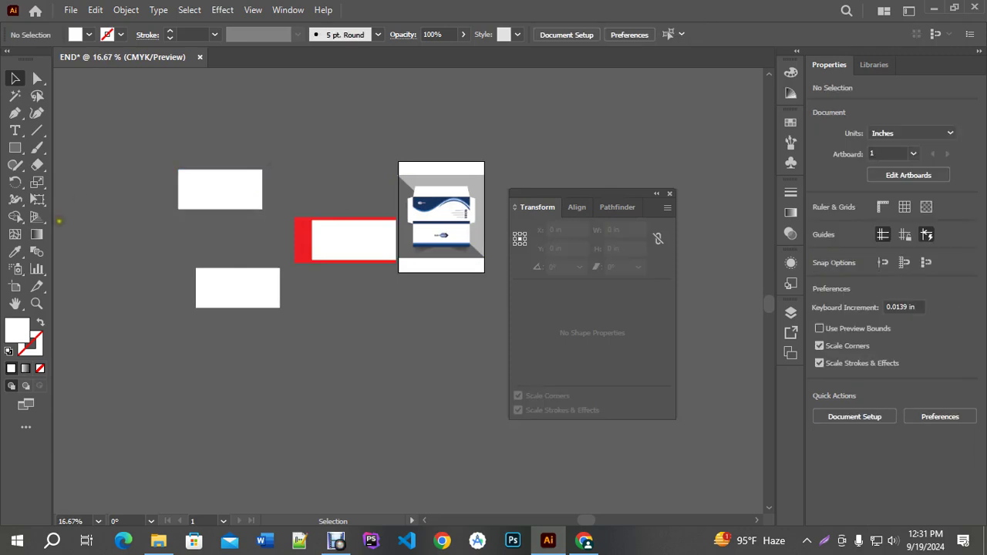
pyautogui.scroll(1, 111, 222)
pyautogui.moveTo(262, 157); pyautogui.dragTo(306, 209)
pyautogui.moveTo(229, 183); pyautogui.dragTo(342, 375)
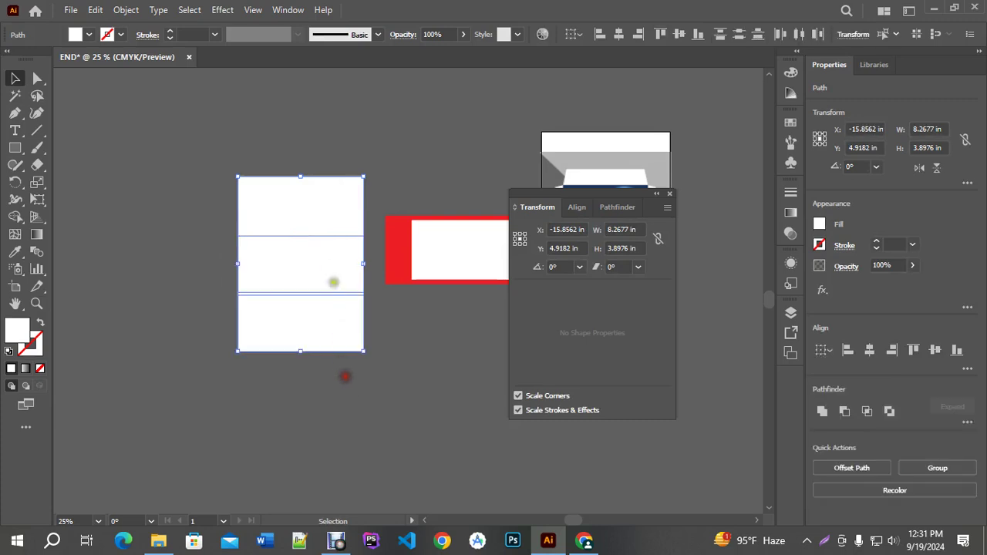
# Duplicate the white stack beside the original, enlarge the copy to about 10.86 by 15.13 in, and delete it.
pyautogui.moveTo(331, 211); pyautogui.dragTo(147, 224)
pyautogui.moveTo(205, 175); pyautogui.dragTo(224, 148)
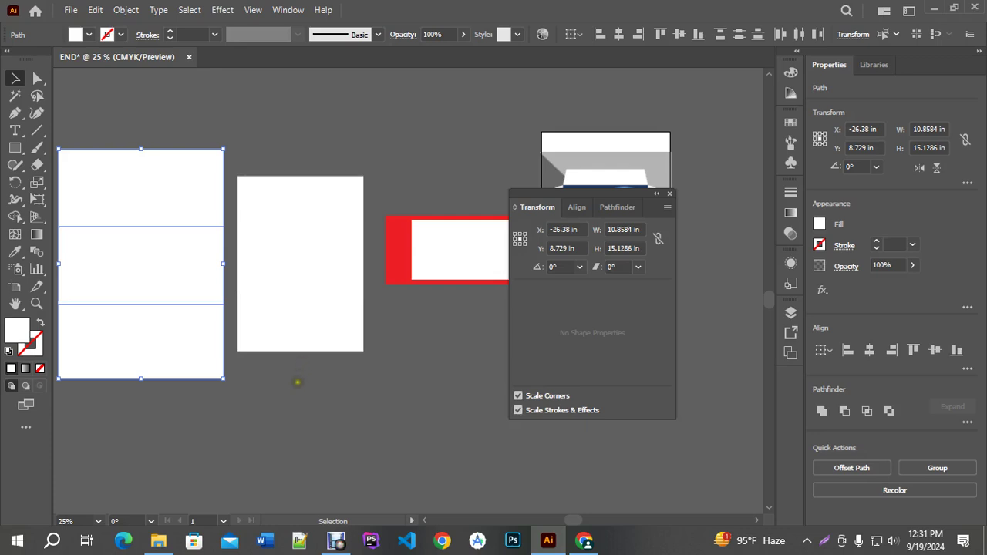
pyautogui.press('Delete')
# Delete the remaining white panel stack and the white panel lying over the red rectangle.
pyautogui.scroll(-1, 214, 271)
pyautogui.click(283, 313)
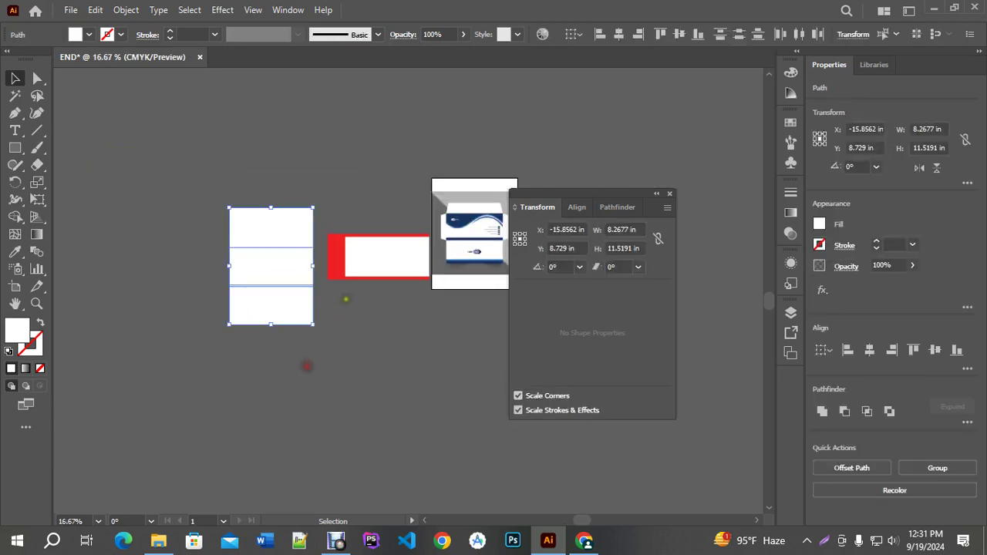
pyautogui.press('Delete')
pyautogui.moveTo(370, 259); pyautogui.dragTo(321, 316)
pyautogui.press('Delete')
# Move the red rectangle slightly away from the artboard, check its width, and close the Transform panel.
pyautogui.scroll(1, 406, 258)
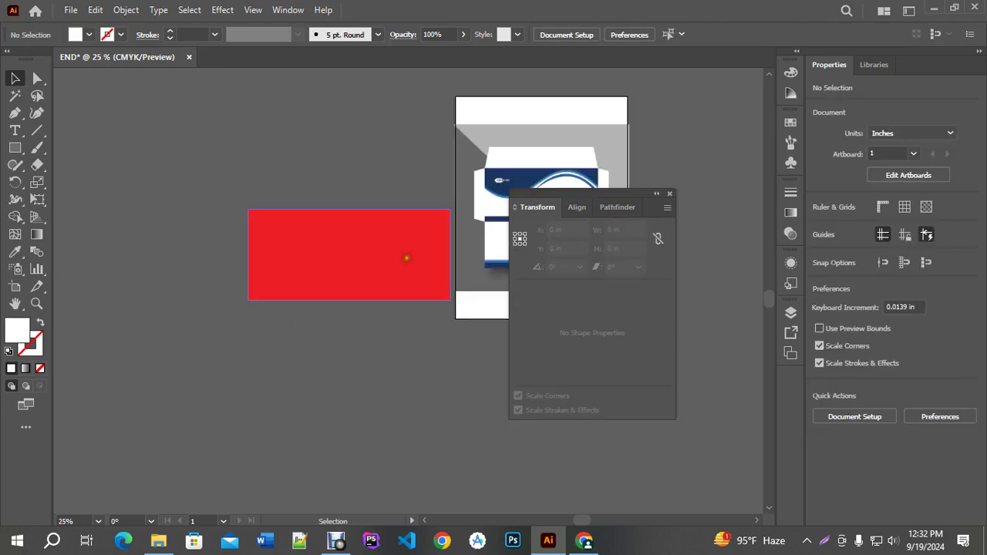
pyautogui.click(407, 258)
pyautogui.moveTo(394, 262); pyautogui.dragTo(350, 256)
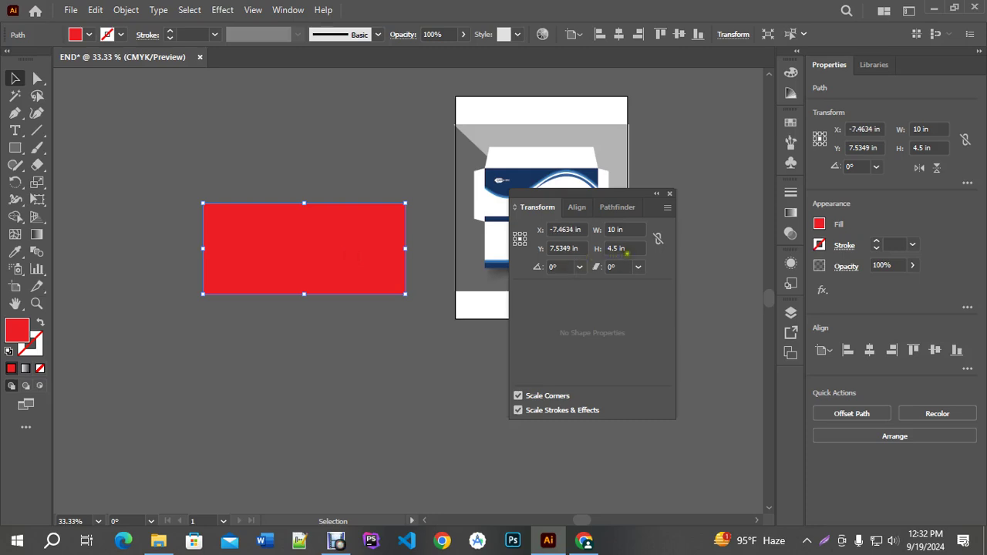
pyautogui.click(624, 234)
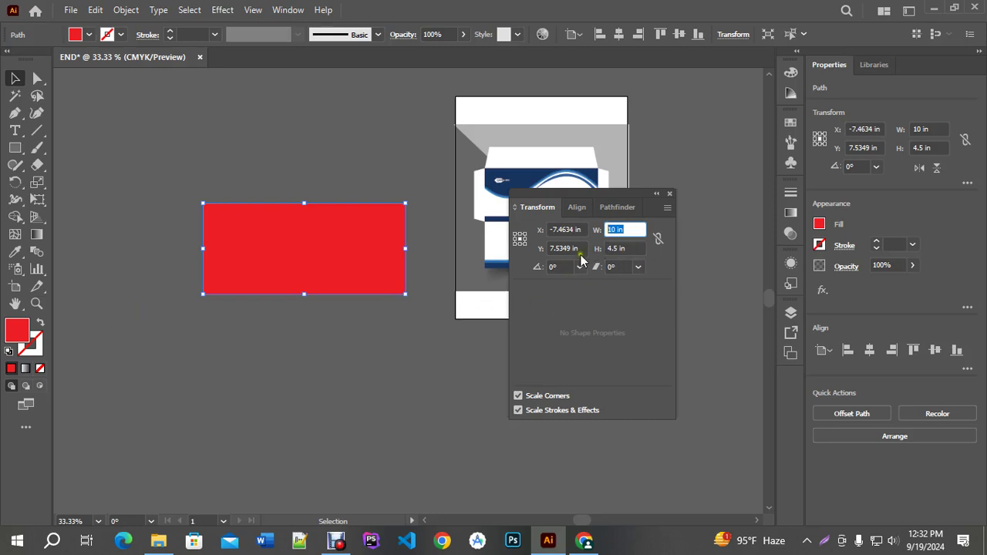
pyautogui.click(669, 194)
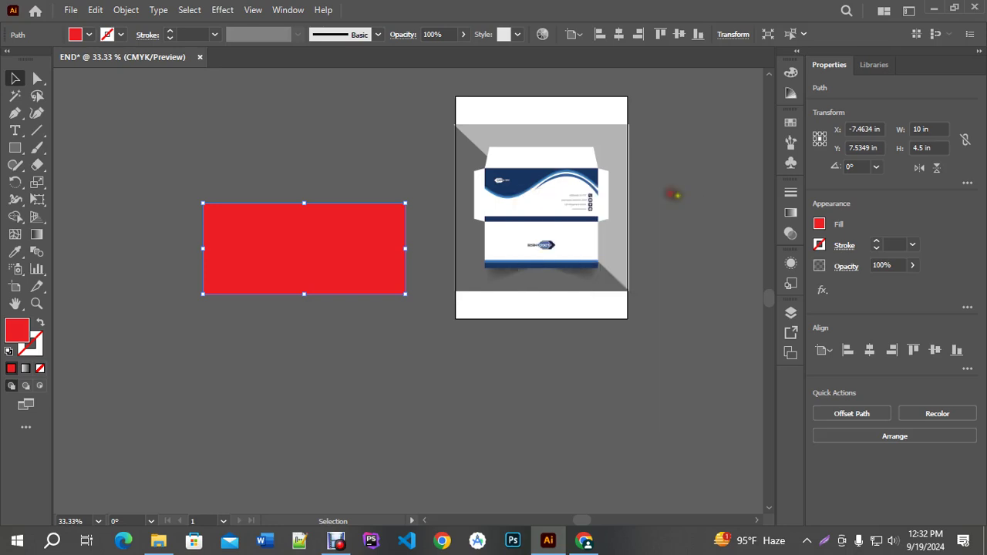
pyautogui.click(655, 315)
pyautogui.hscroll(-2, 394, 352)
pyautogui.scroll(1, 394, 352)
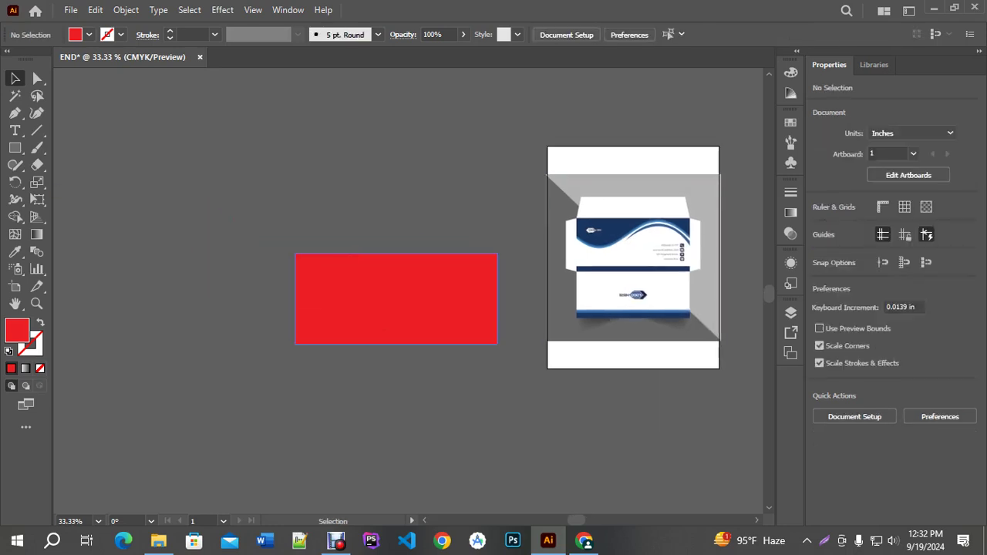
pyautogui.click(15, 148)
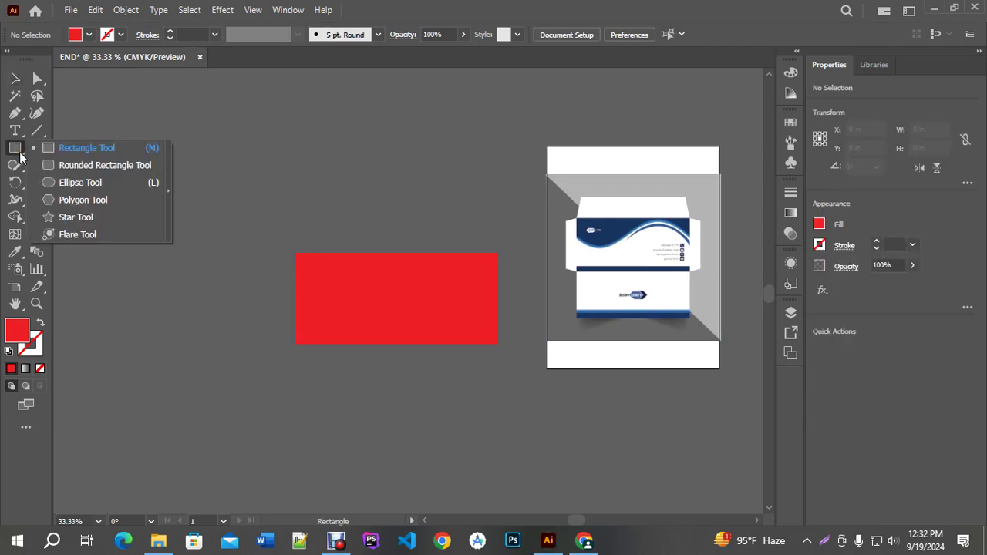
pyautogui.click(109, 150)
pyautogui.click(228, 161)
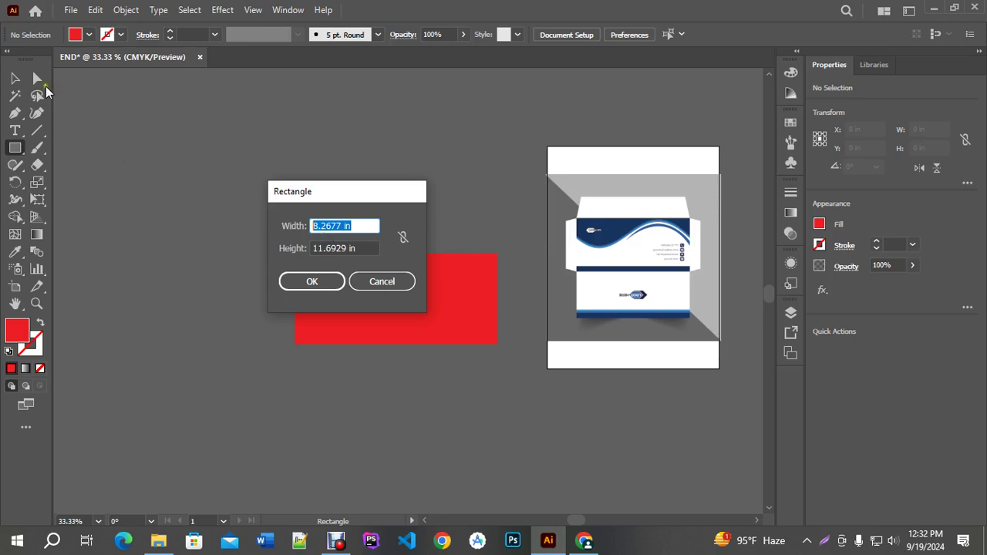
pyautogui.click(393, 281)
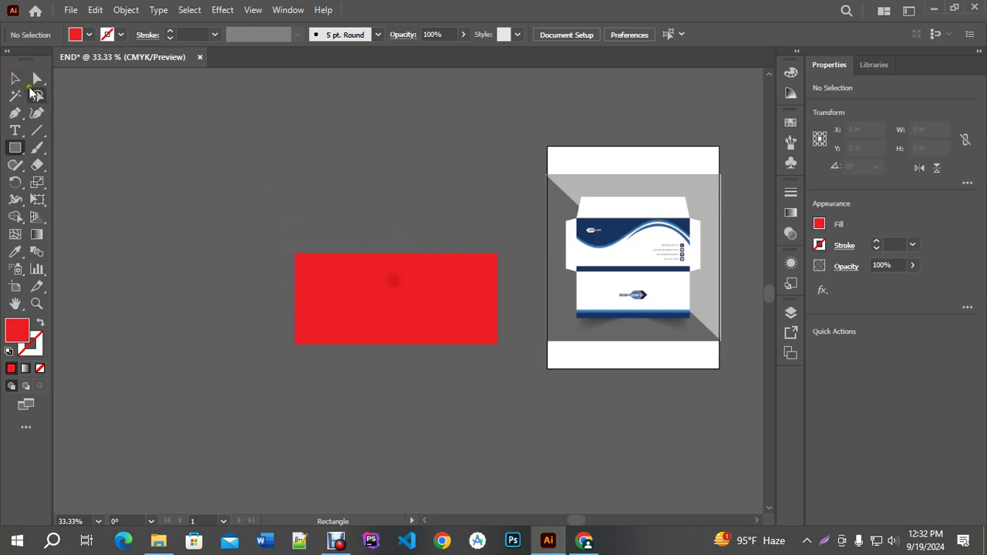
# Move the red rectangle farther from the artboard, and duplicate it straight down twice, edge to edge, to form three stacked panels.
pyautogui.click(15, 78)
pyautogui.moveTo(372, 293); pyautogui.dragTo(260, 242)
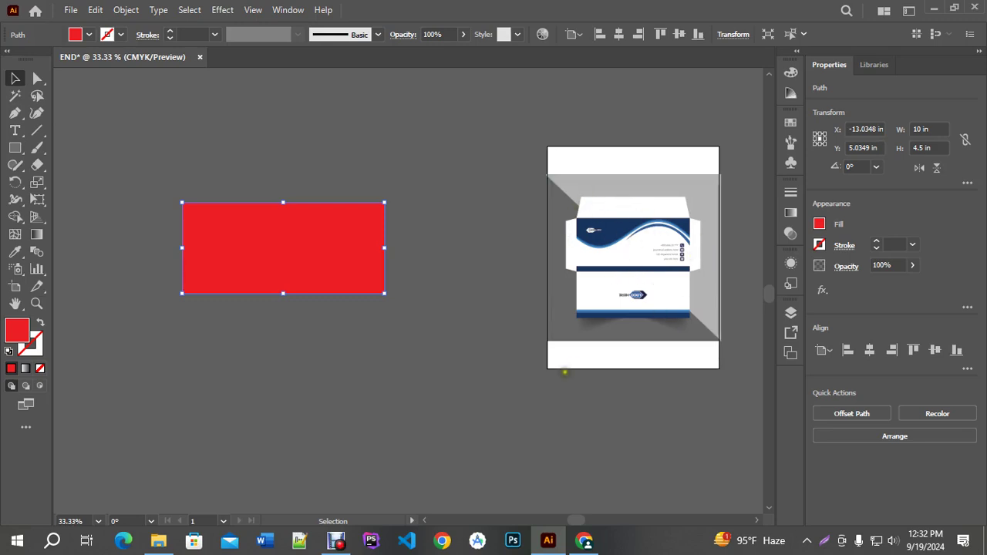
pyautogui.moveTo(335, 227); pyautogui.dragTo(333, 318)
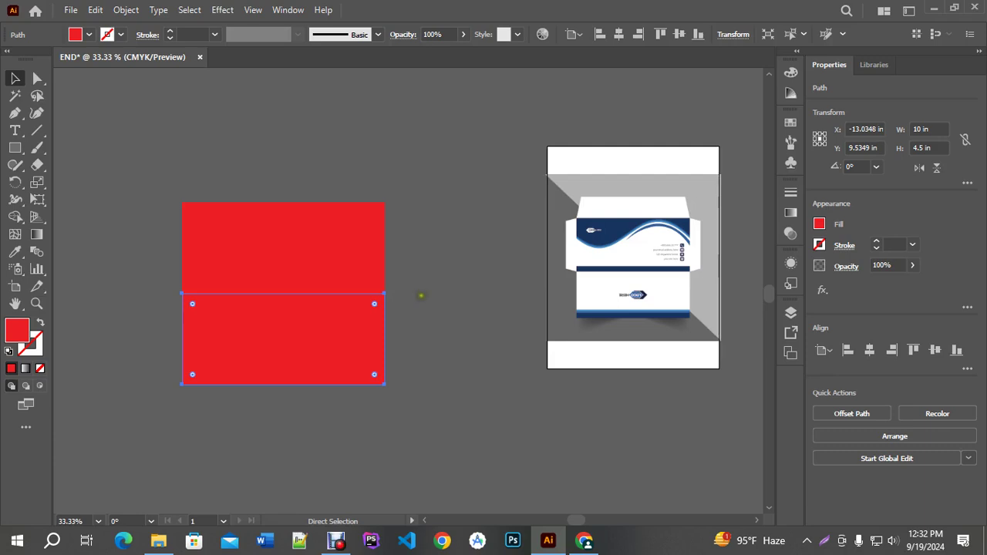
pyautogui.hotkey('ctrl', 'd')
pyautogui.moveTo(418, 293); pyautogui.dragTo(502, 275)
pyautogui.click(400, 244)
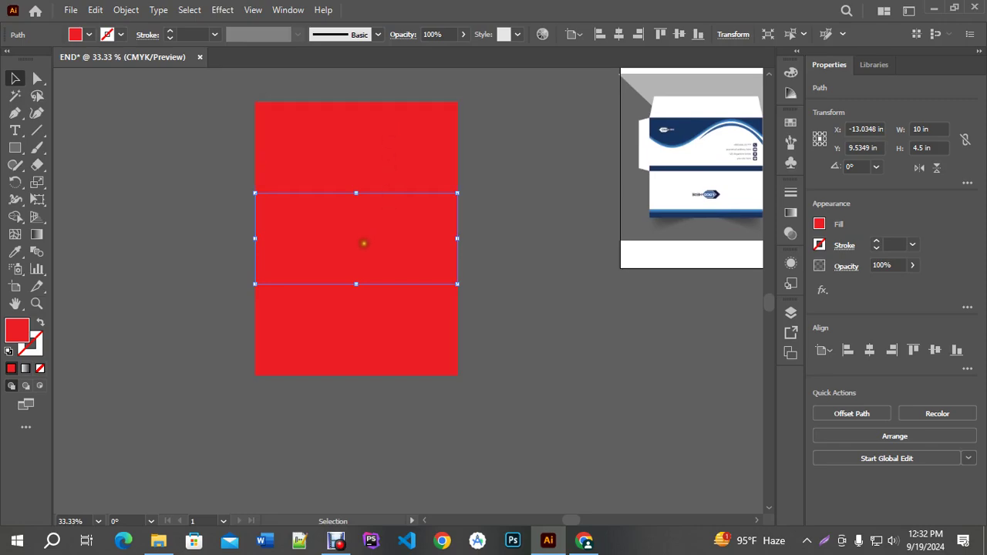
# Fill the middle panel of the stack with dark maroon, 560A0E, and deselect it.
pyautogui.doubleClick(17, 330)
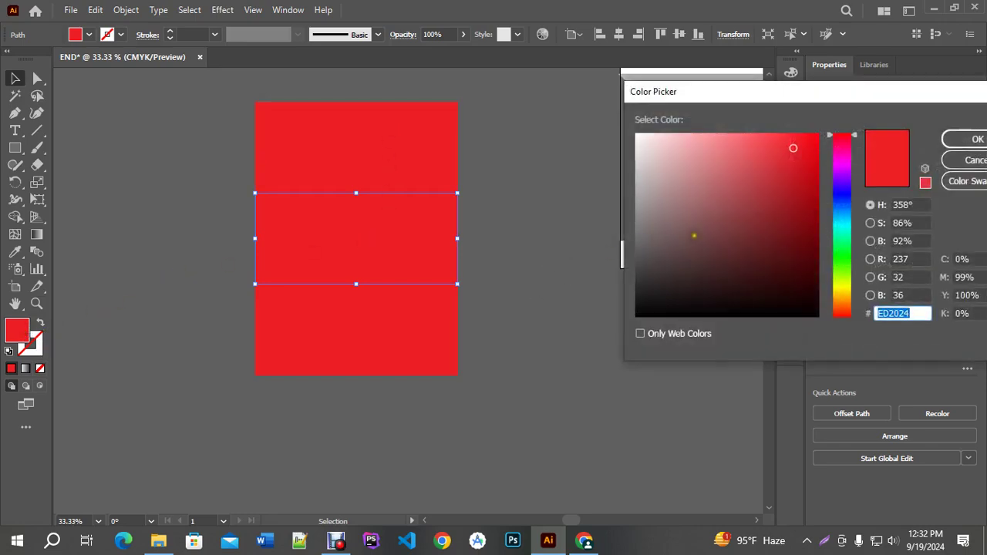
pyautogui.click(799, 255)
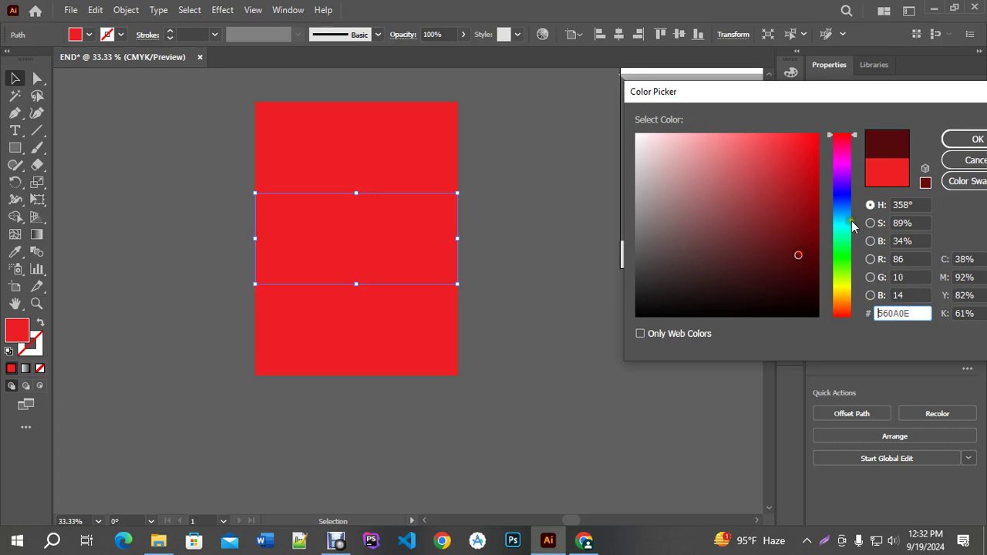
pyautogui.click(956, 139)
pyautogui.click(511, 249)
pyautogui.moveTo(539, 238); pyautogui.dragTo(480, 264)
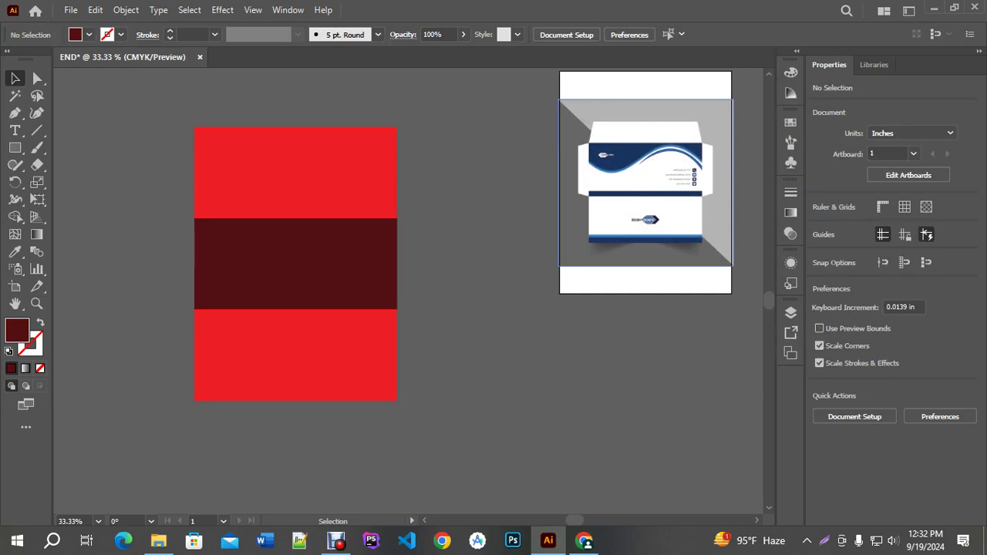
# Duplicate the dark maroon middle panel to its right side, edge to edge, keeping it level with the original.
pyautogui.click(311, 253)
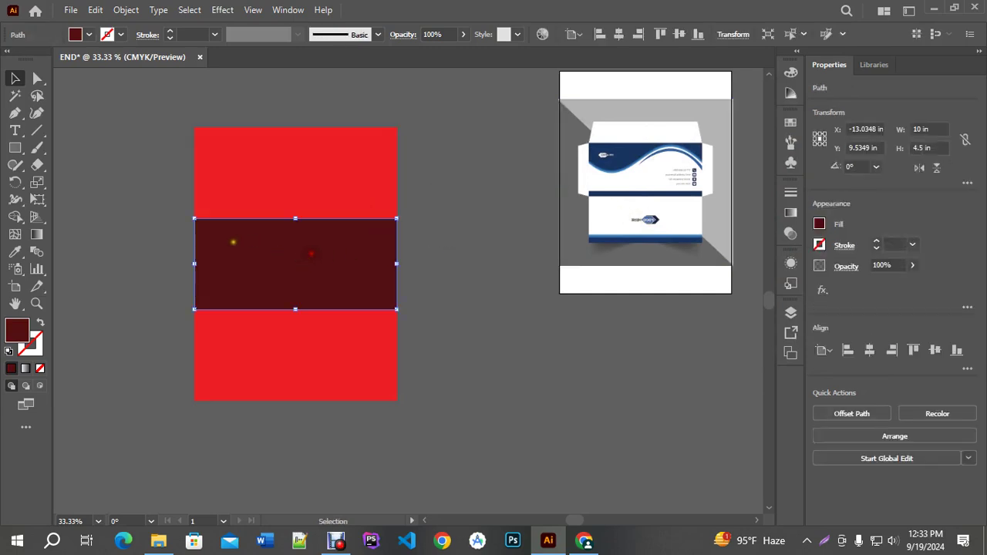
pyautogui.moveTo(220, 252); pyautogui.dragTo(421, 263)
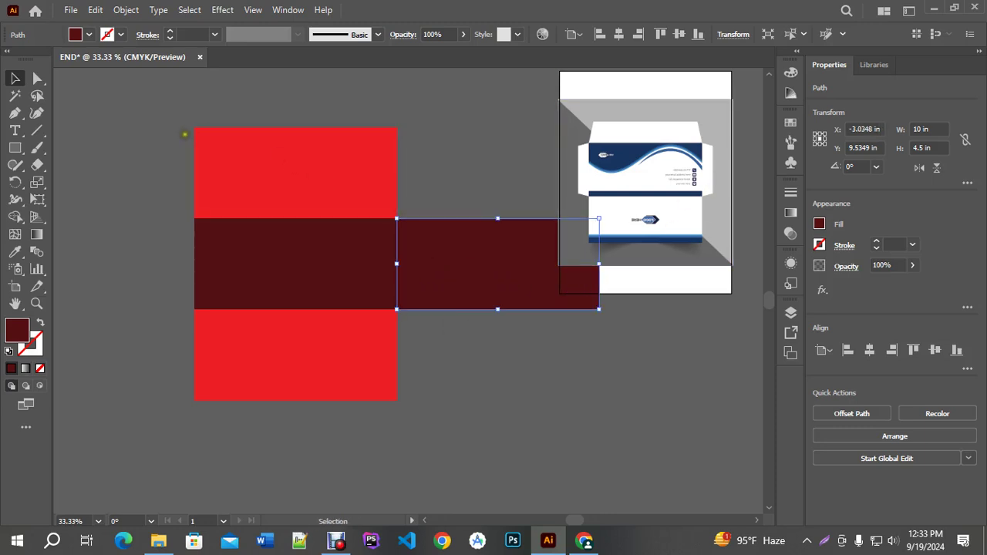
pyautogui.moveTo(183, 138); pyautogui.dragTo(396, 386)
pyautogui.scroll(-1, 481, 306)
pyautogui.moveTo(480, 307); pyautogui.dragTo(352, 306)
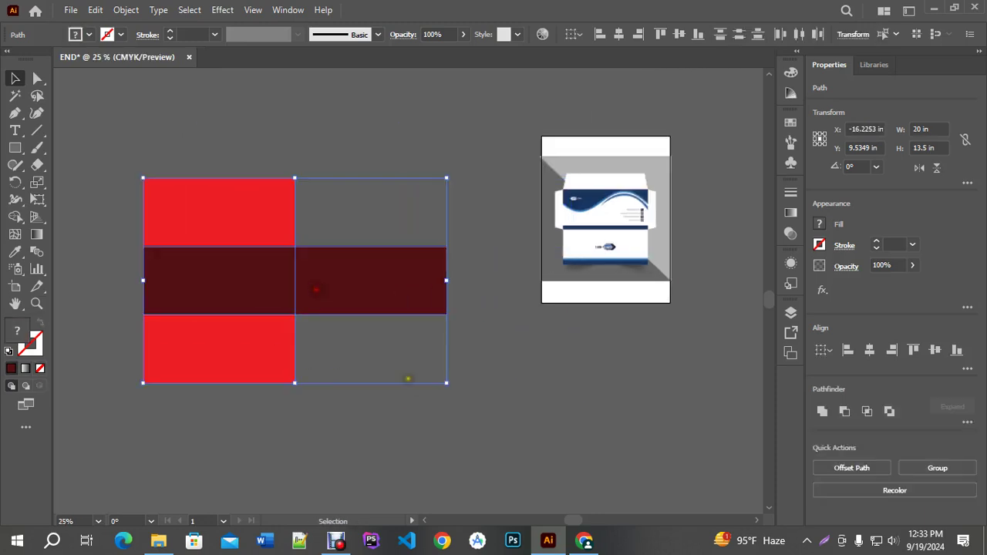
pyautogui.click(403, 377)
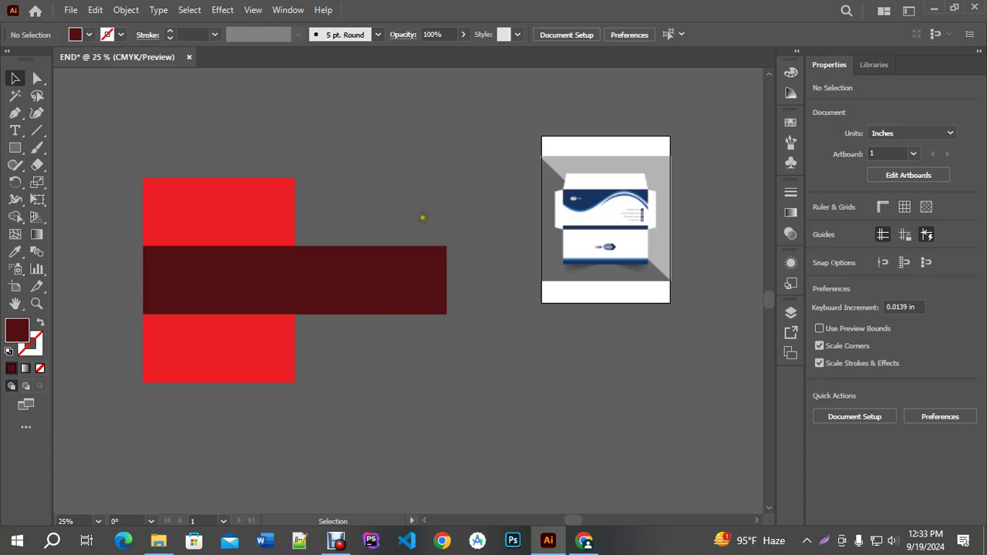
# Duplicate the right-hand maroon panel across to the left side of the middle panel, edge to edge.
pyautogui.hotkey('ctrl', '0')
pyautogui.scroll(2, 566, 195)
pyautogui.scroll(-2, 567, 217)
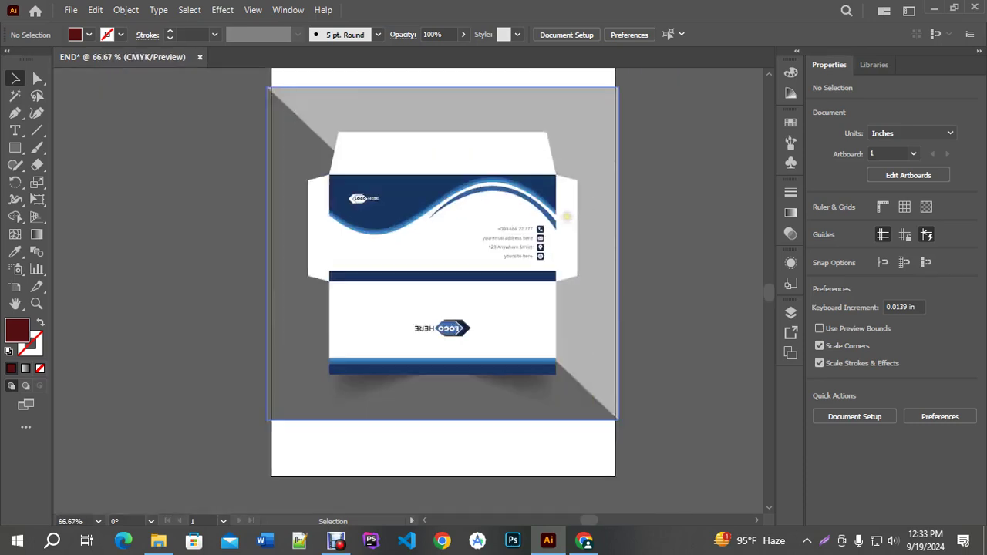
pyautogui.scroll(-3, 379, 214)
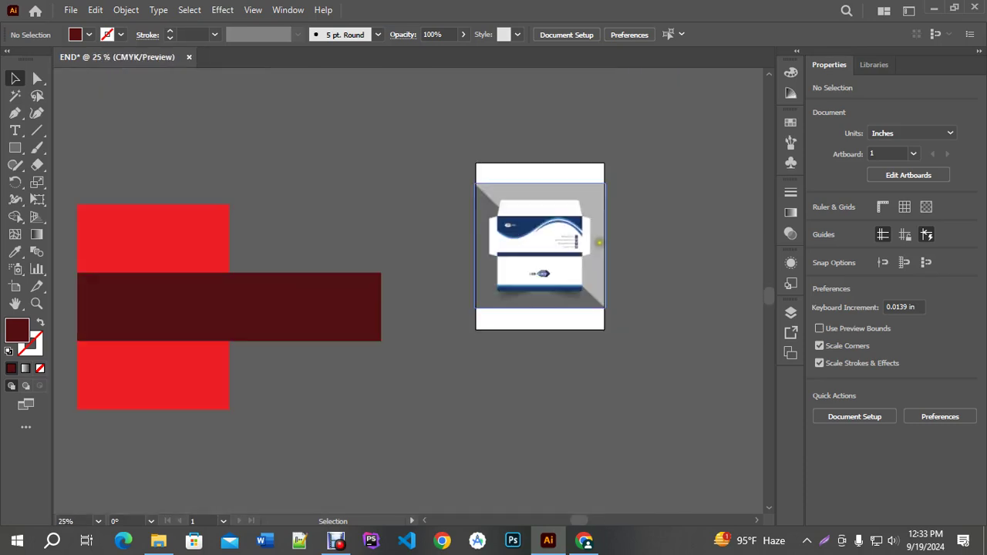
pyautogui.moveTo(238, 371); pyautogui.dragTo(431, 323)
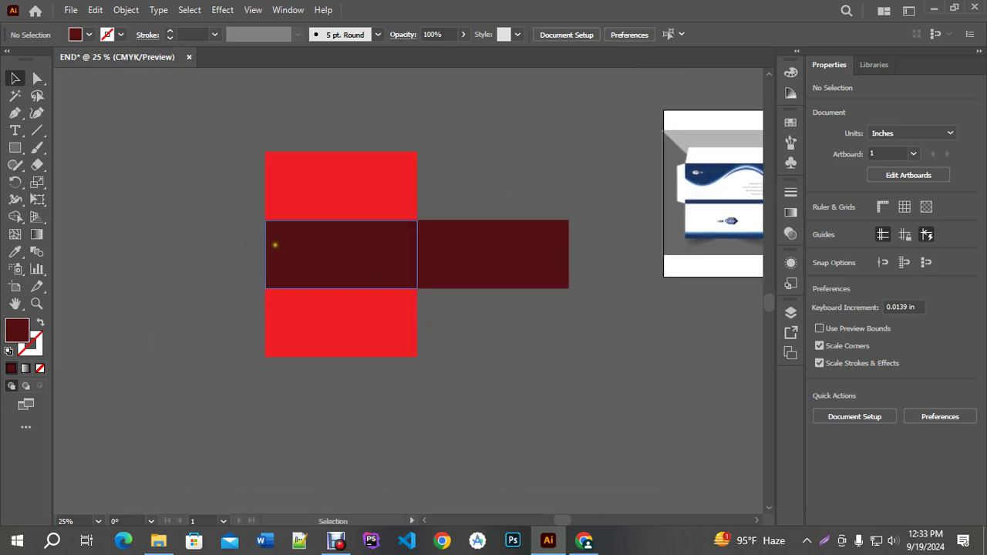
pyautogui.scroll(1, 223, 246)
pyautogui.click(621, 260)
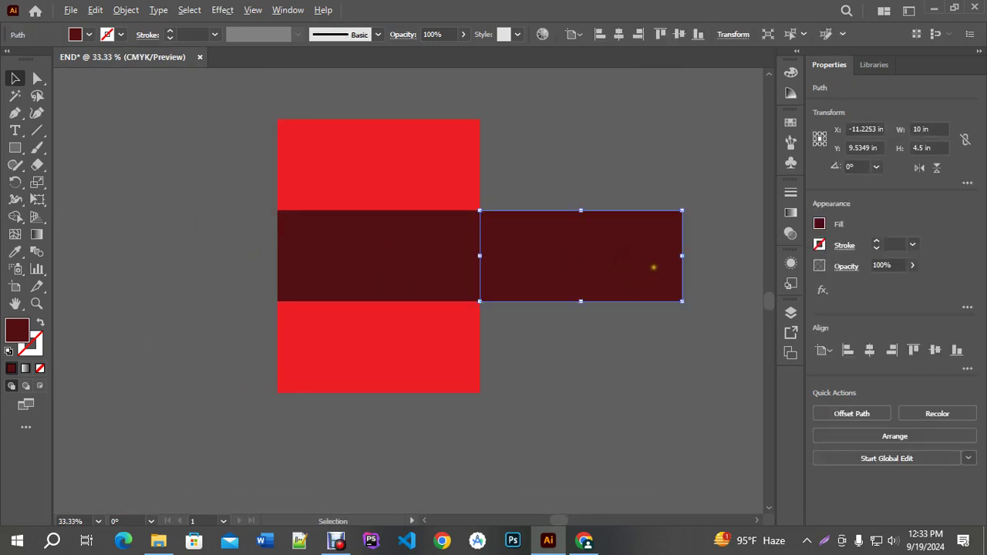
pyautogui.moveTo(652, 267); pyautogui.dragTo(249, 255)
pyautogui.scroll(-1, 313, 311)
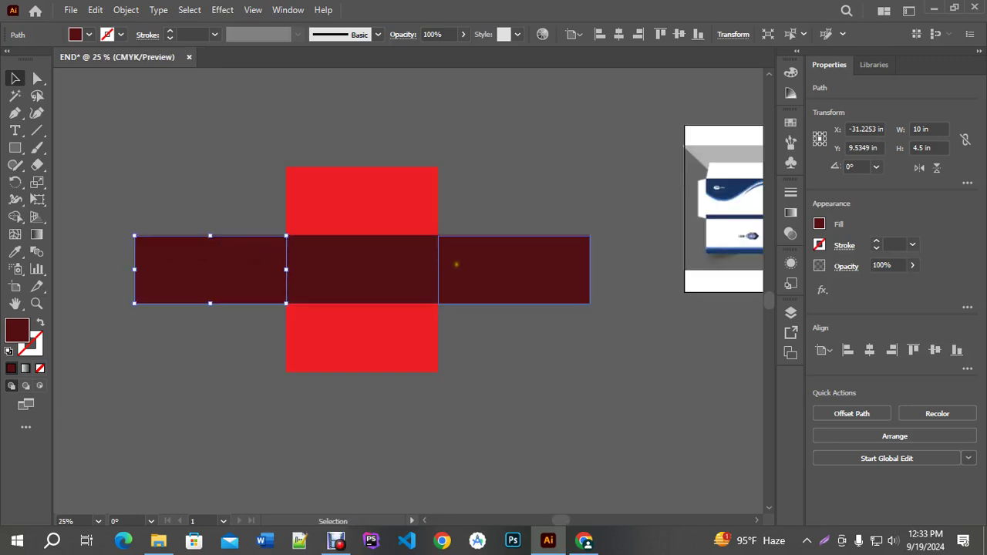
# Fill both side panels with light pinkish red, E5616B, and deselect them.
pyautogui.keyDown('shift'); pyautogui.click(494, 263); pyautogui.keyUp('shift')
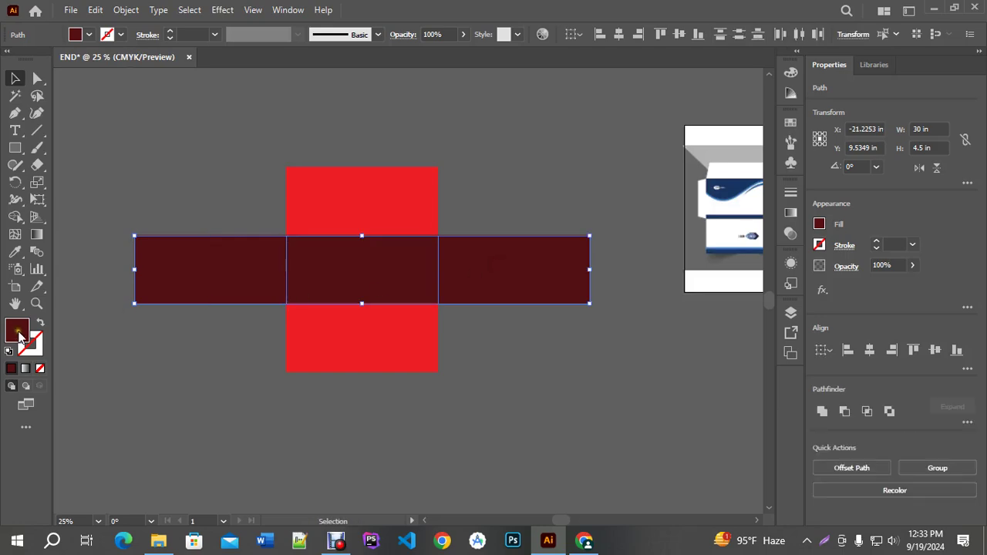
pyautogui.doubleClick(17, 330)
pyautogui.click(742, 154)
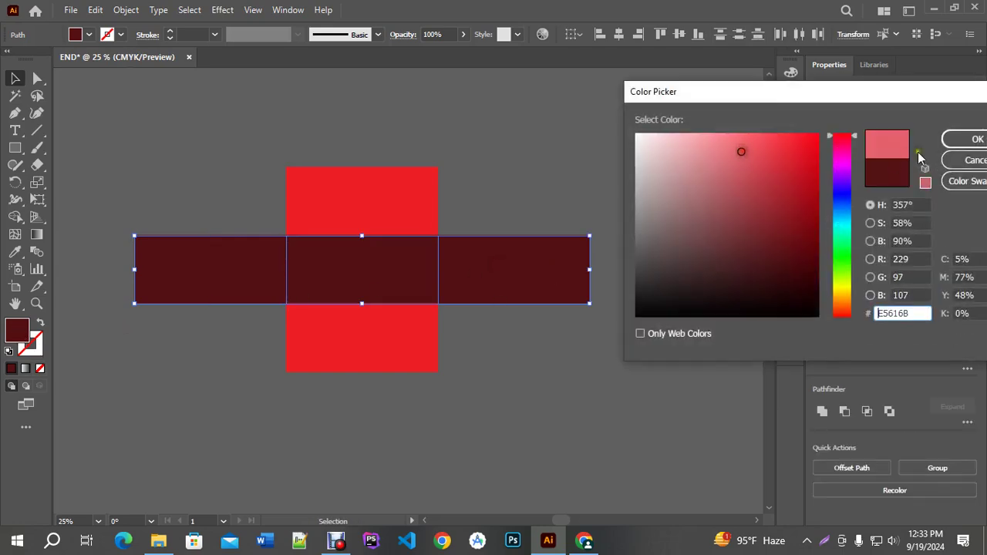
pyautogui.click(967, 140)
pyautogui.click(499, 378)
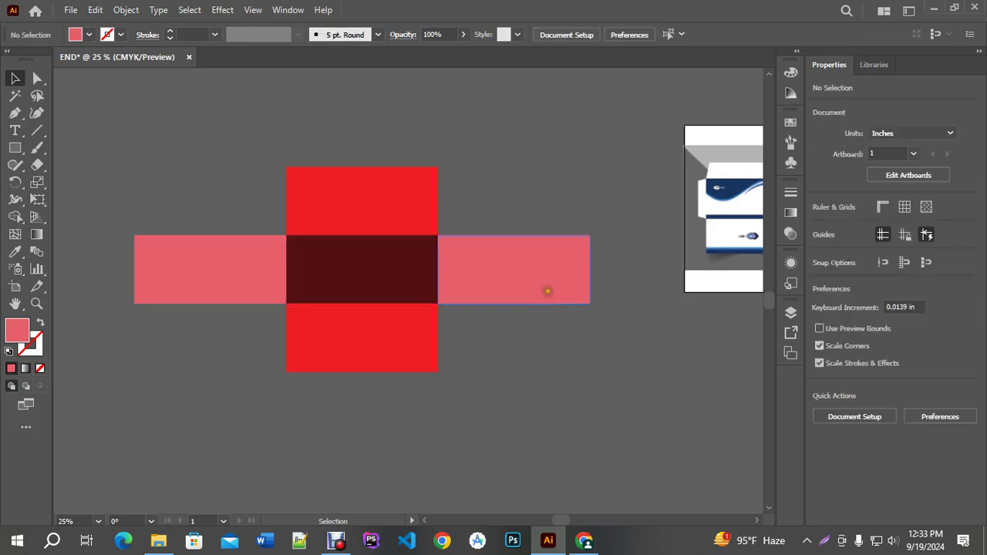
# Examine the top and side flaps of the reference envelope and compare them with the cross-shaped panel layout.
pyautogui.moveTo(562, 241); pyautogui.dragTo(286, 257)
pyautogui.scroll(5, 515, 166)
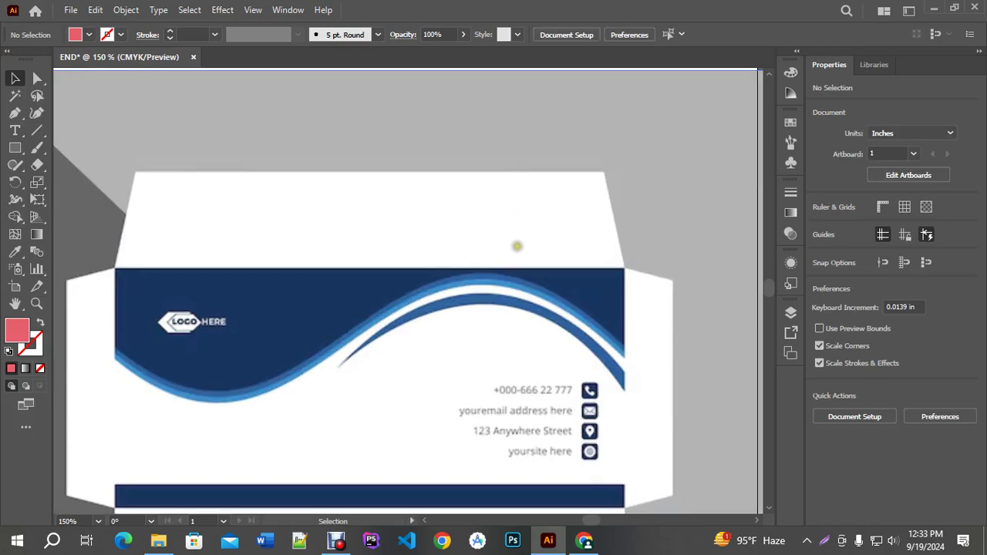
pyautogui.scroll(-5, 575, 309)
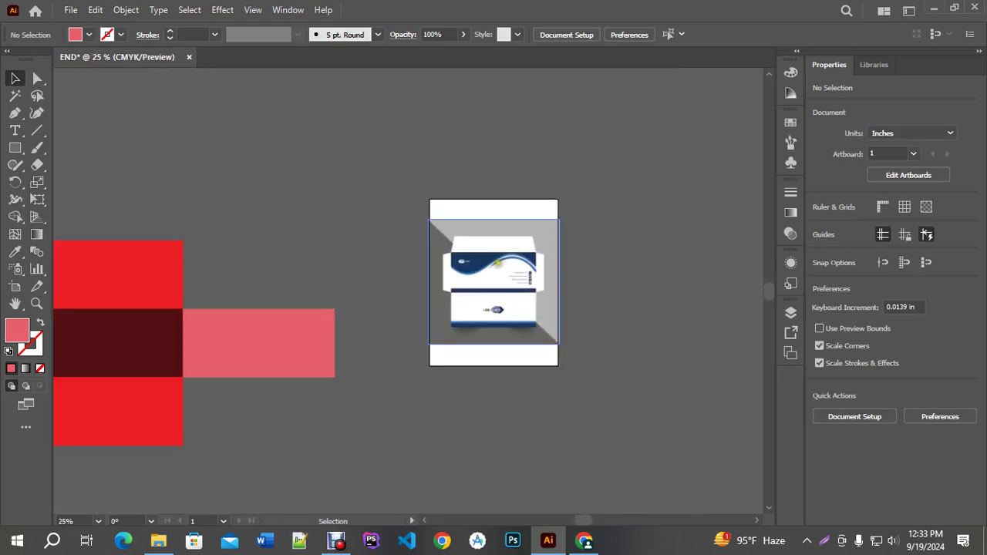
pyautogui.moveTo(286, 192); pyautogui.dragTo(431, 209)
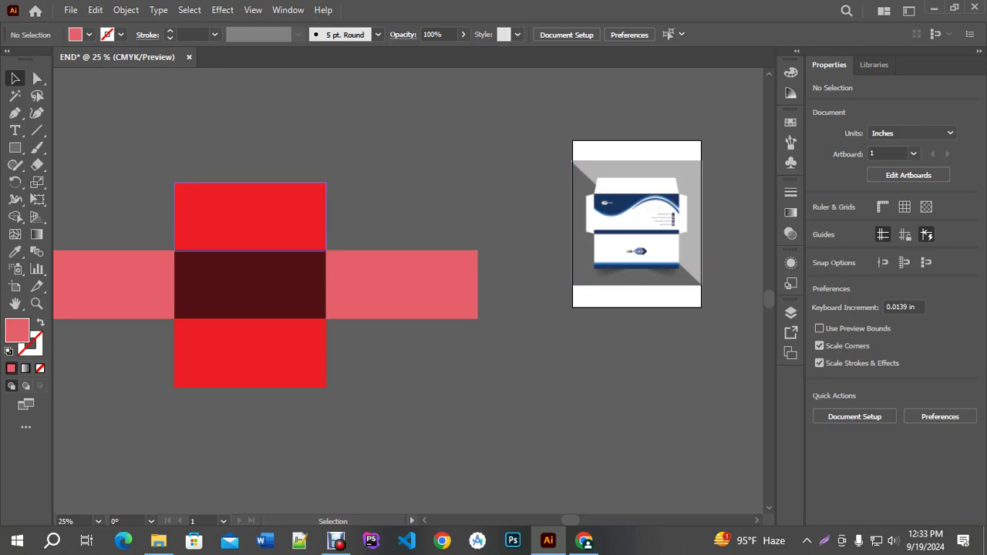
pyautogui.click(271, 221)
pyautogui.click(379, 352)
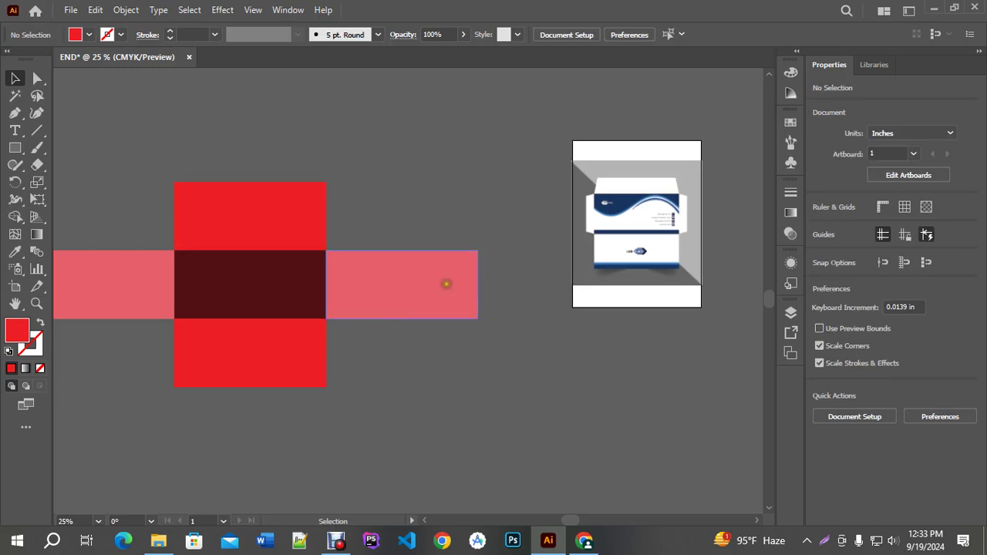
# Try narrowing the right side panel from its outer edge, and undo the resize.
pyautogui.click(445, 284)
pyautogui.moveTo(479, 283); pyautogui.dragTo(339, 282)
pyautogui.hotkey('ctrl', 'z')
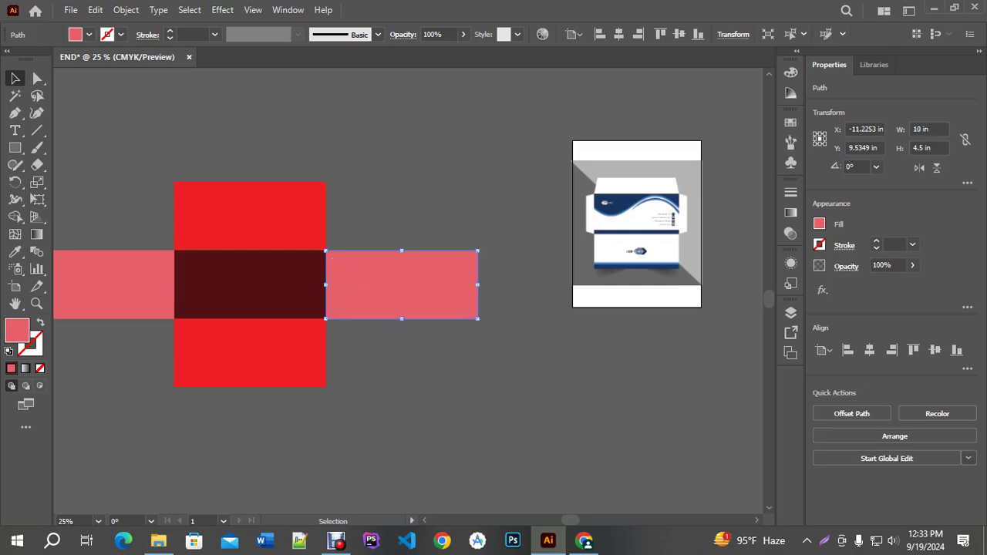
pyautogui.click(447, 388)
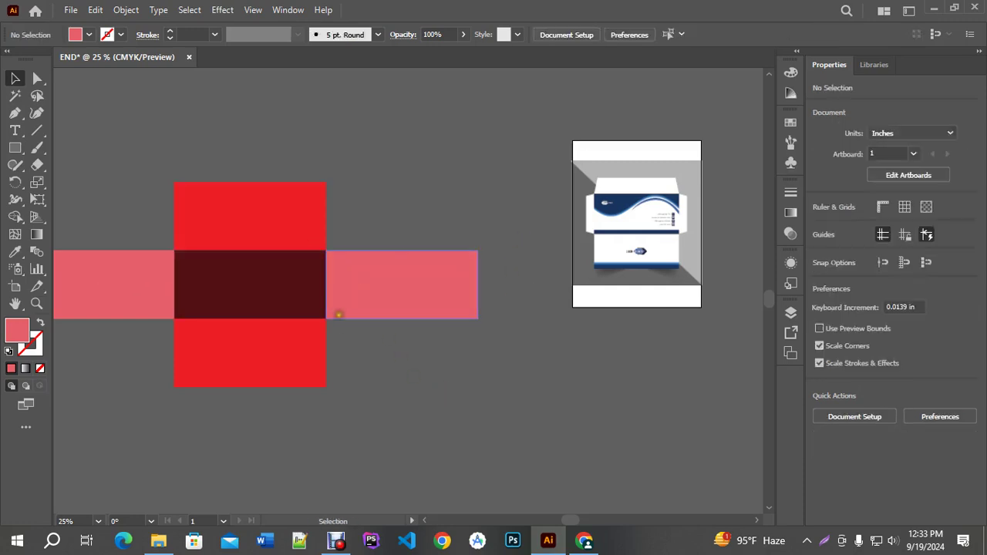
pyautogui.moveTo(254, 398); pyautogui.dragTo(273, 392)
pyautogui.click(327, 208)
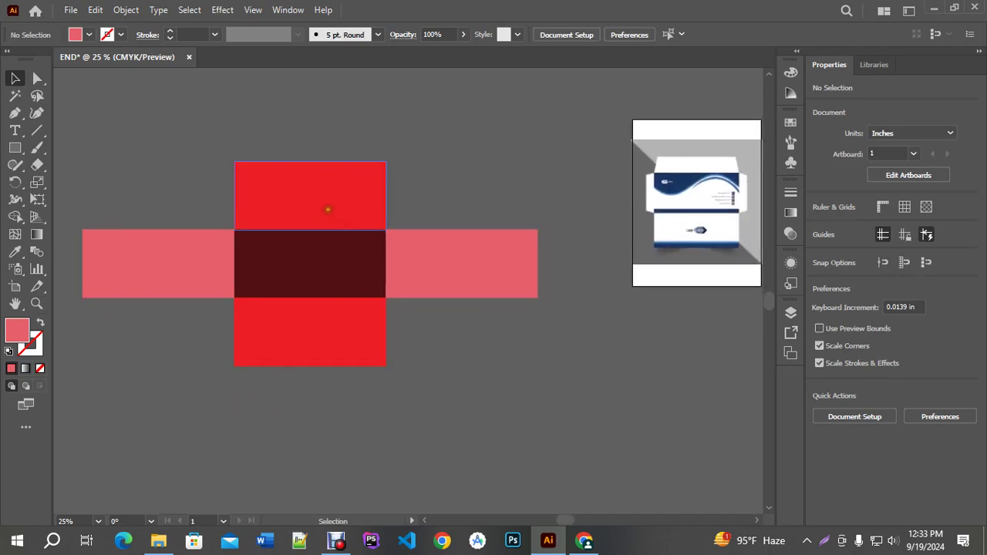
# Duplicate the whole five-panel cross layout straight below the original, at about Y 29.06 in.
pyautogui.scroll(-2, 359, 201)
pyautogui.hotkey('ctrl', 'a')
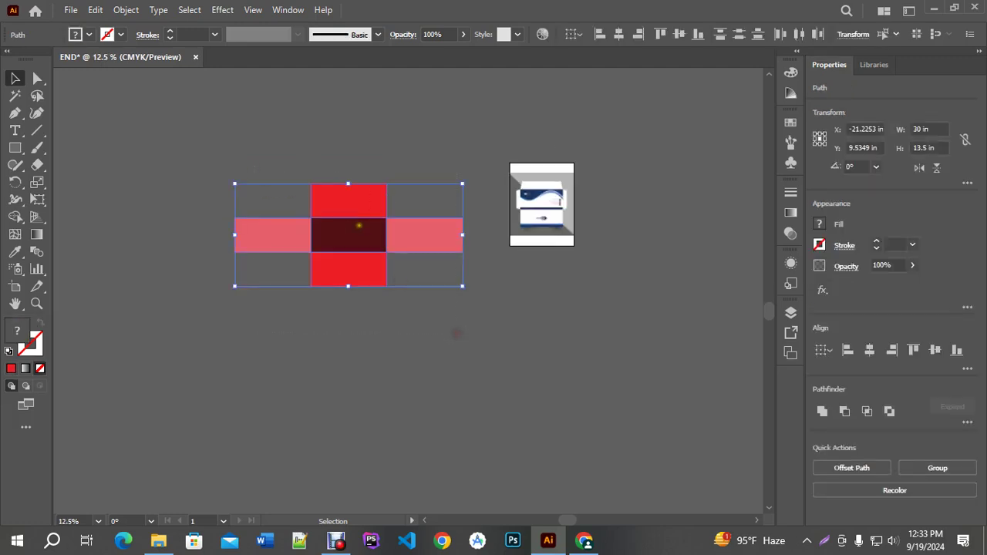
pyautogui.moveTo(350, 271); pyautogui.dragTo(356, 382)
pyautogui.scroll(3, 363, 199)
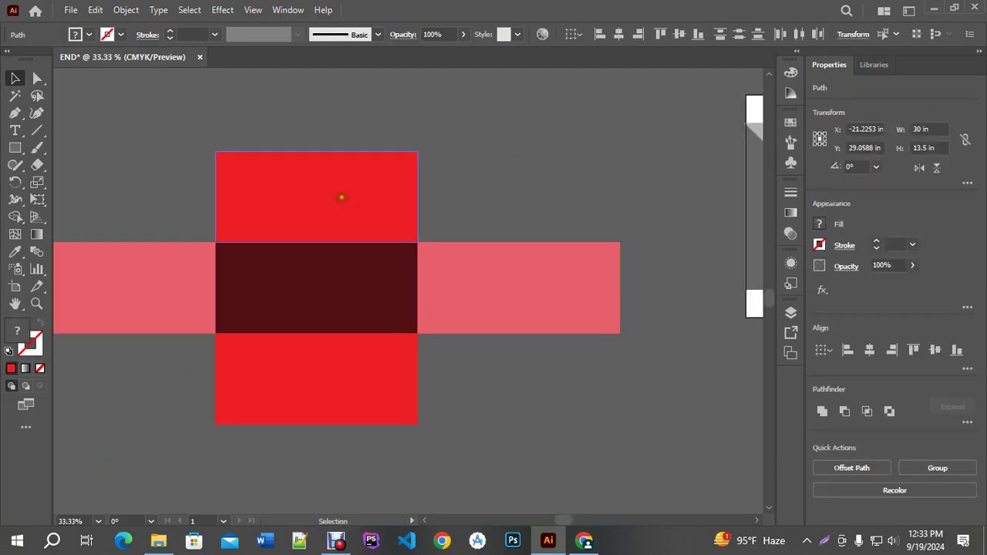
# Select the top red panel of the upper layout and examine the matching top flap on the reference envelope.
pyautogui.click(340, 196)
pyautogui.scroll(-1, 364, 273)
pyautogui.hscroll(4, 363, 273)
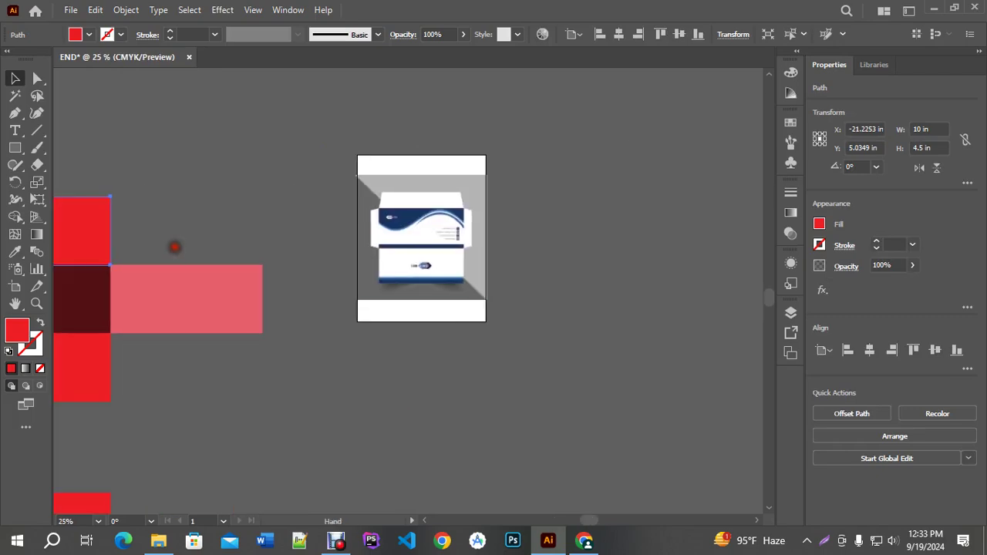
pyautogui.scroll(4, 422, 193)
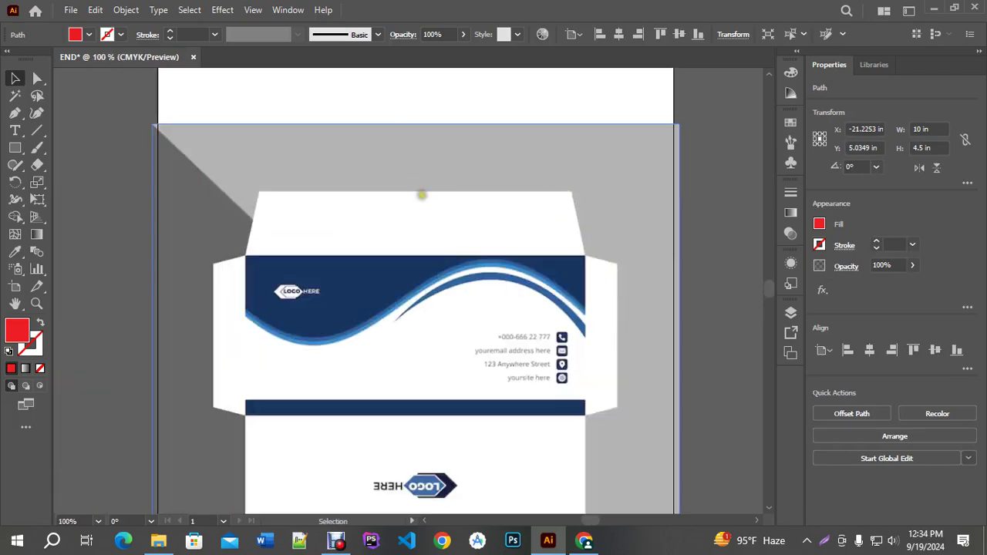
pyautogui.scroll(-5, 553, 233)
pyautogui.scroll(2, 577, 238)
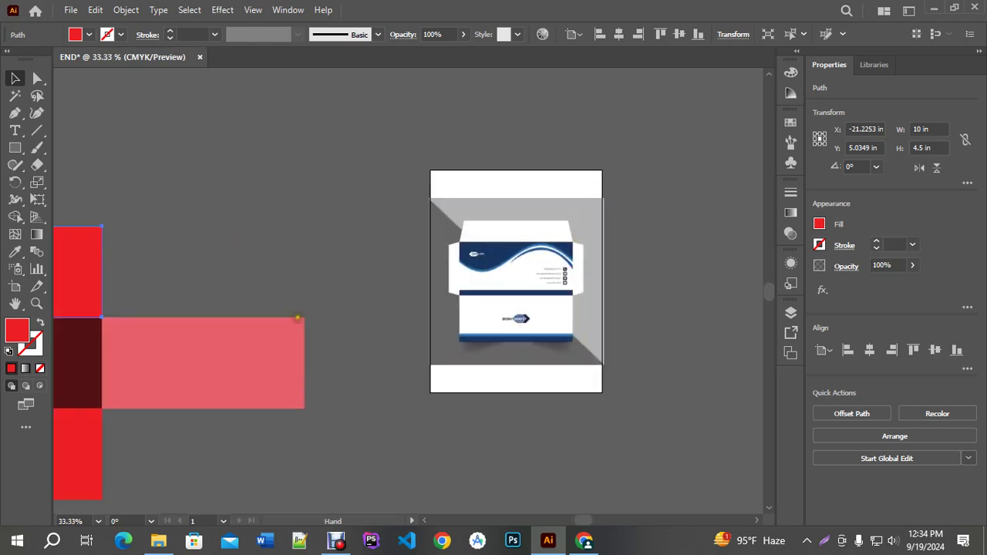
pyautogui.moveTo(297, 317); pyautogui.dragTo(533, 226)
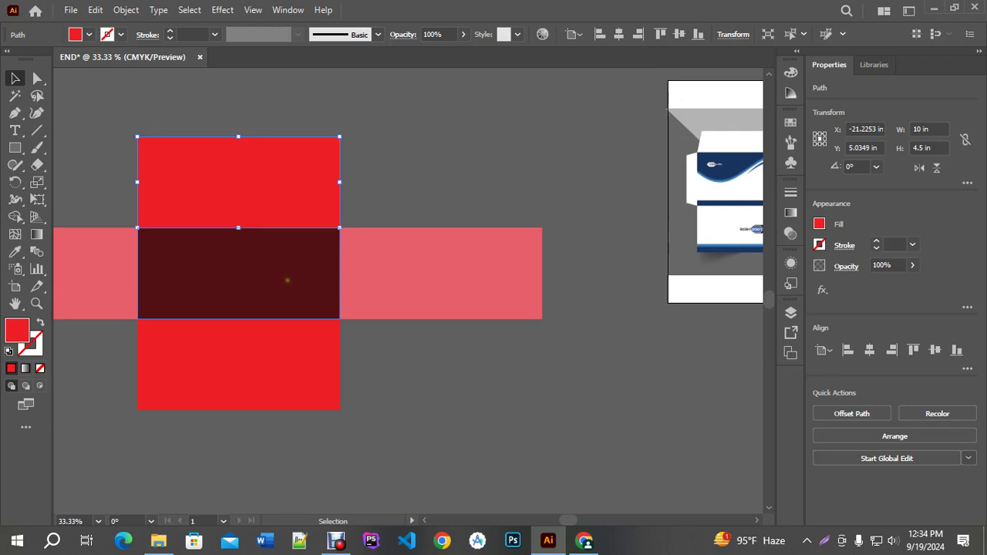
pyautogui.click(330, 229)
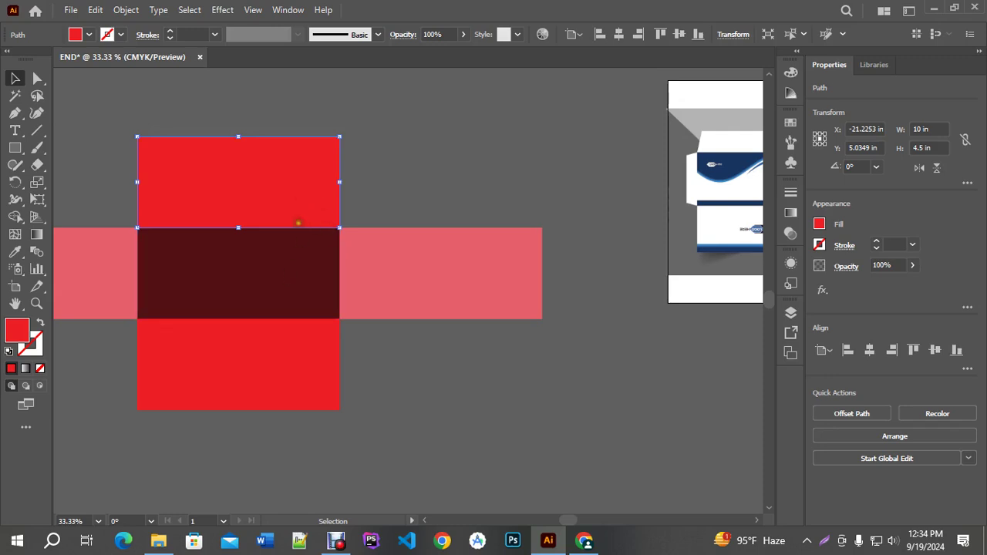
pyautogui.moveTo(306, 295); pyautogui.dragTo(419, 302)
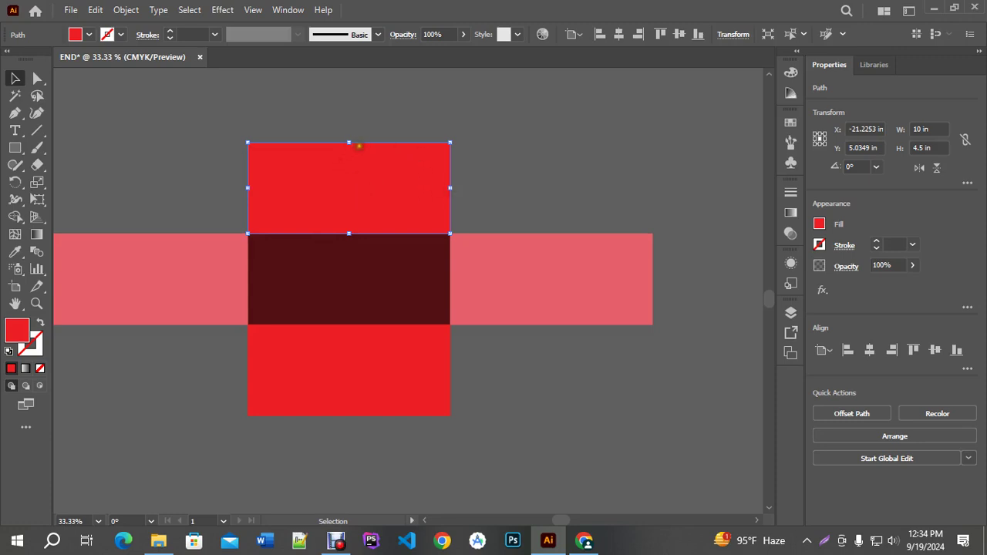
# Try shrinking the top red panel's height to about 2.56 in and on to 1.28 in, and undo both resizes.
pyautogui.moveTo(350, 233); pyautogui.dragTo(348, 193)
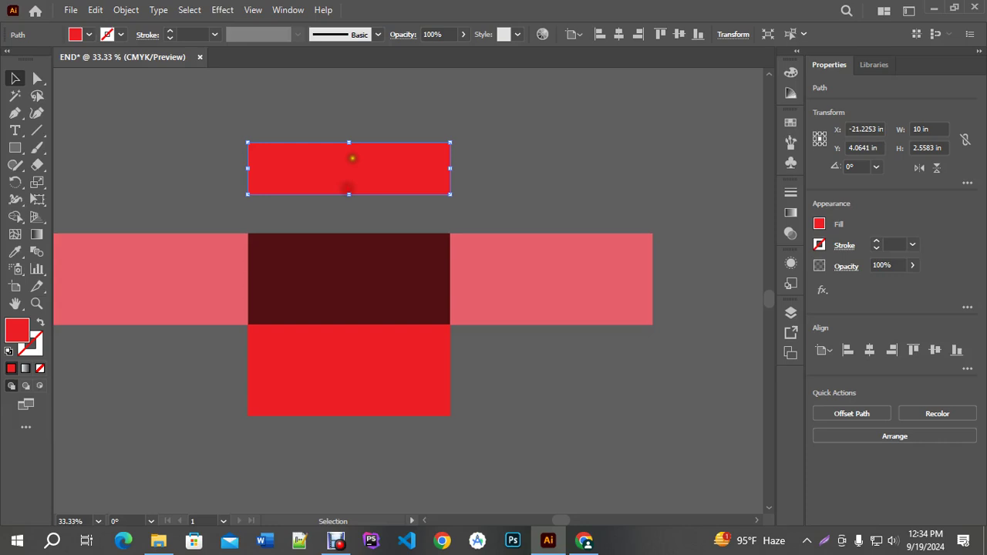
pyautogui.moveTo(349, 142); pyautogui.dragTo(348, 168)
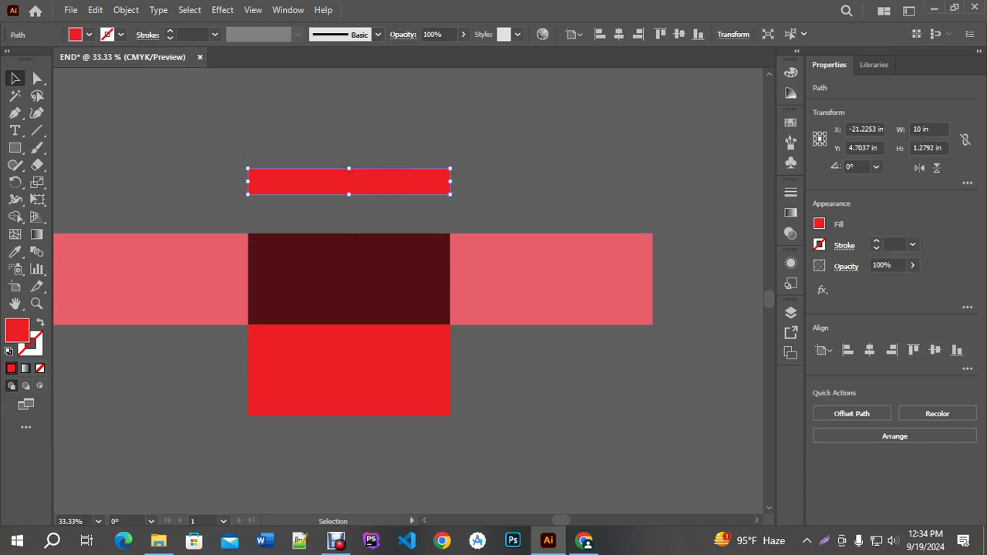
pyautogui.hotkey('ctrl', 'z')
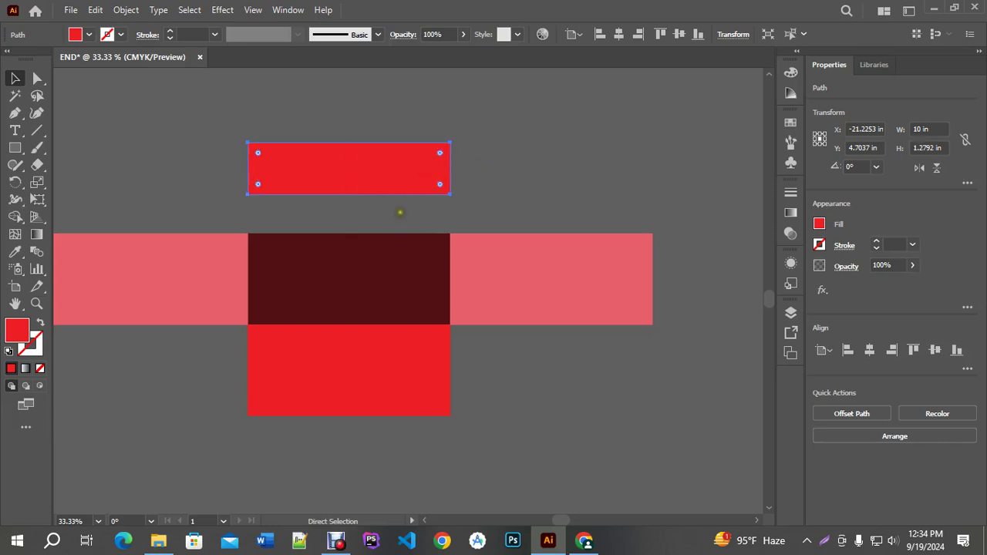
pyautogui.hotkey('ctrl', 'z')
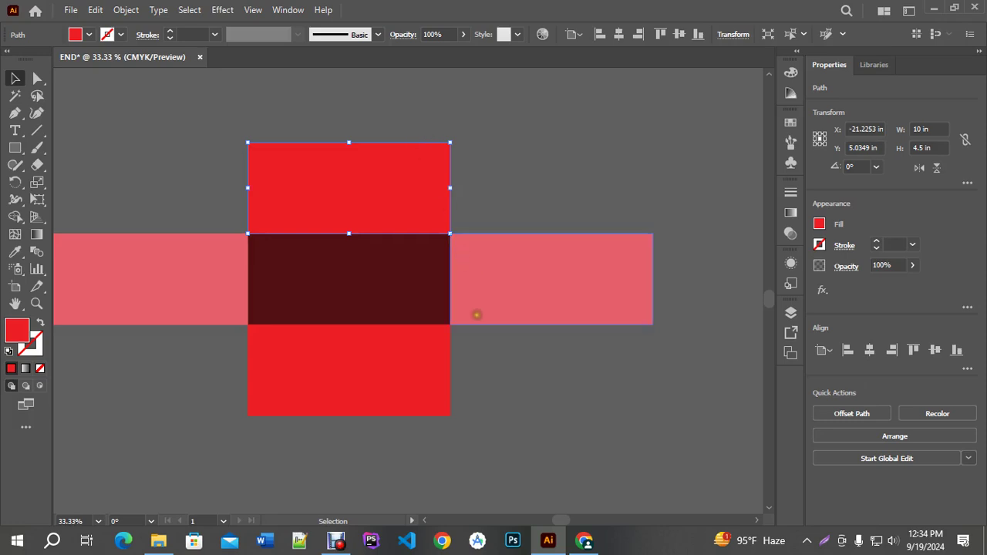
pyautogui.scroll(-2, 519, 394)
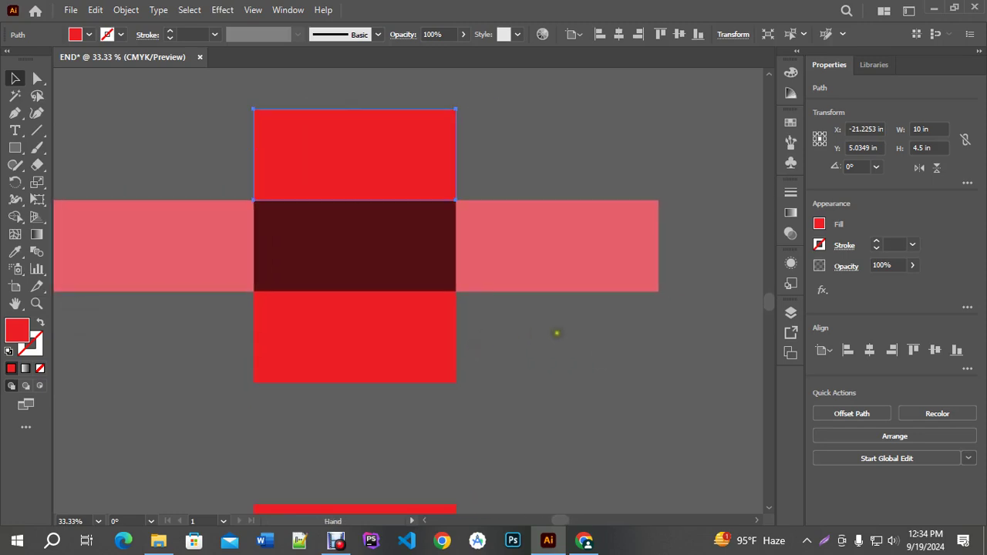
# Set the upper layout's top red panel to a height of 1.5 in, using its bottom-center reference point to keep the lower edge fixed.
pyautogui.moveTo(557, 332); pyautogui.dragTo(517, 345)
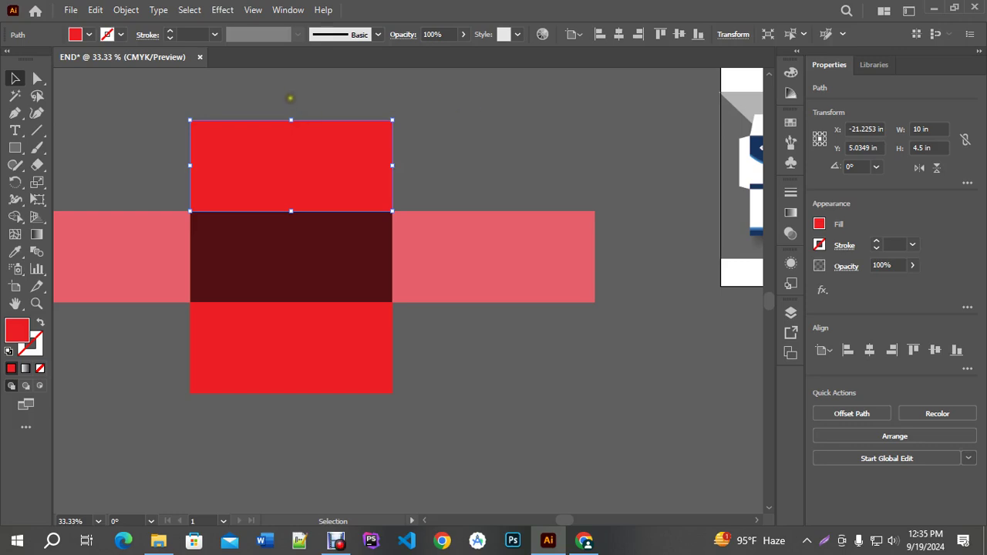
pyautogui.scroll(1, 290, 98)
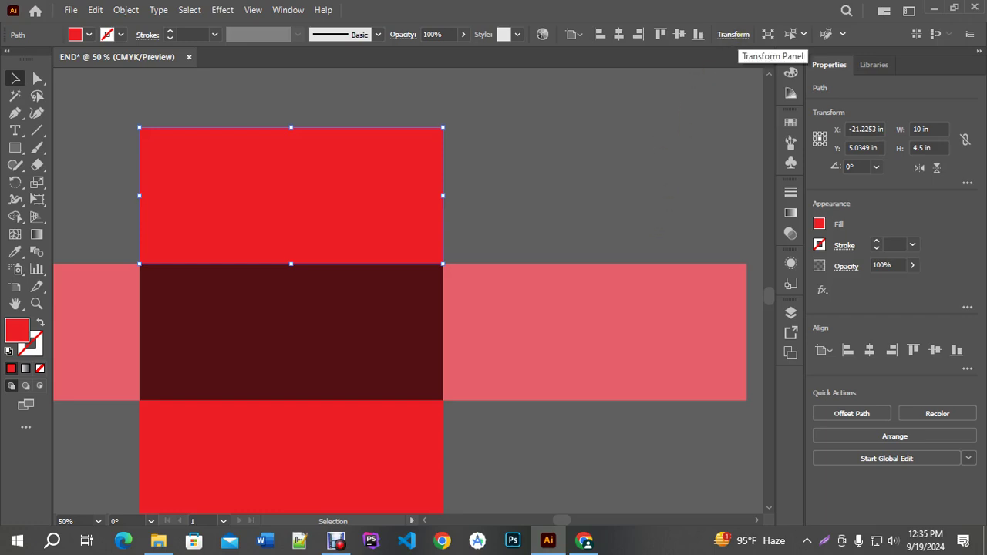
pyautogui.click(732, 34)
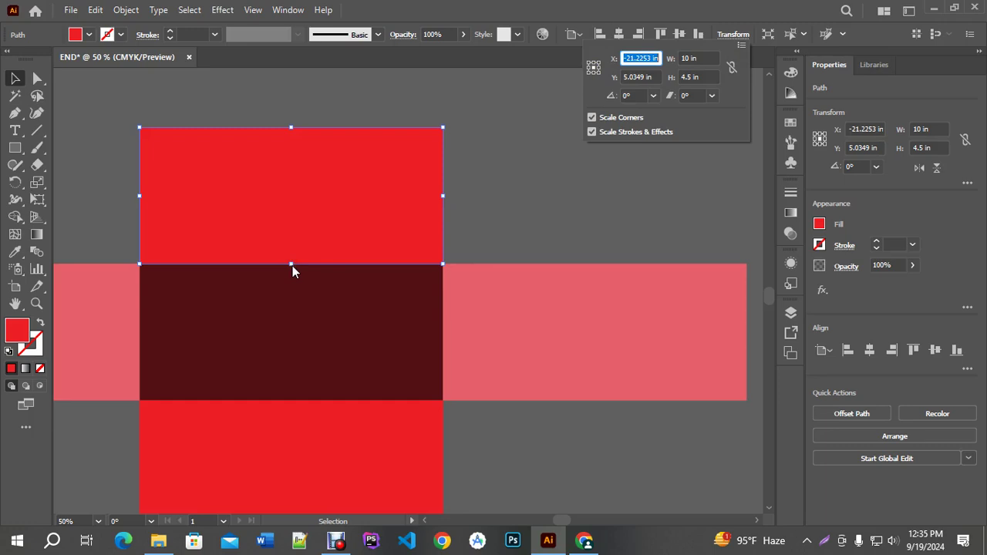
pyautogui.click(593, 75)
pyautogui.click(589, 69)
pyautogui.click(594, 72)
pyautogui.click(706, 78)
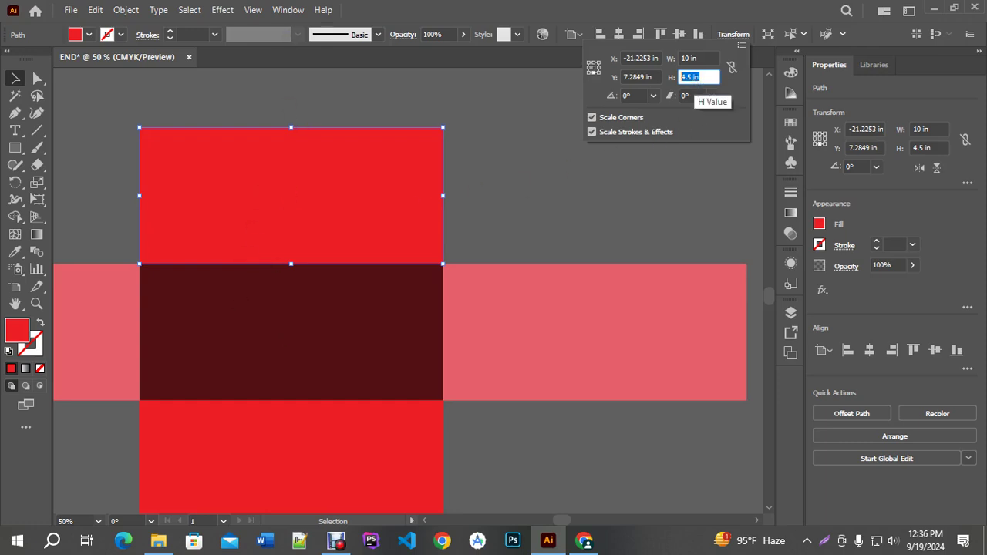
pyautogui.write('1.5')
pyautogui.press('Return')
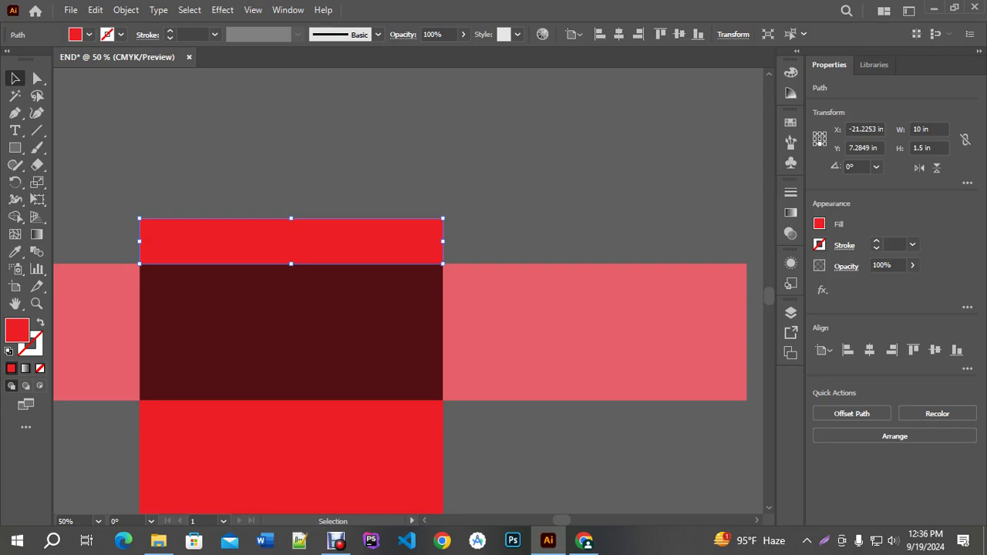
pyautogui.click(733, 33)
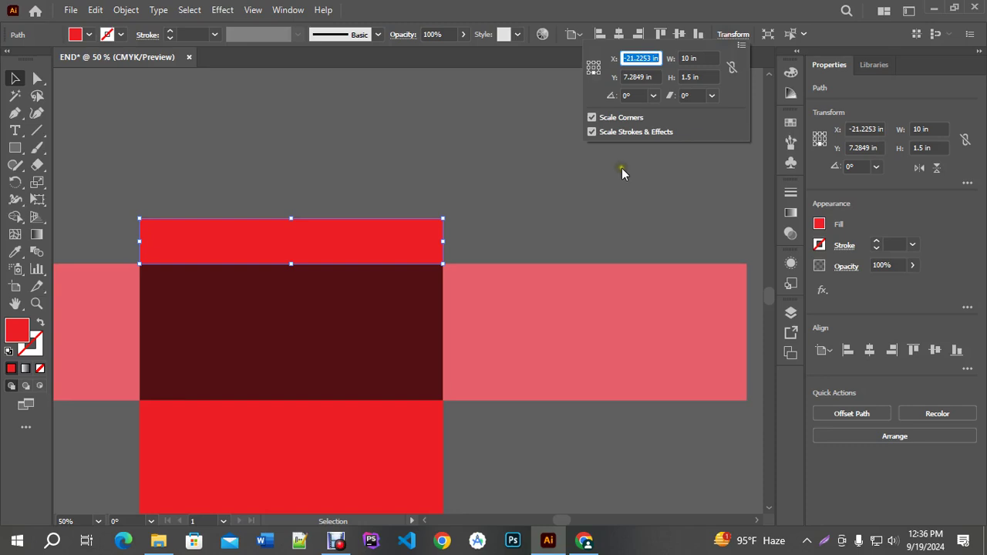
pyautogui.click(550, 321)
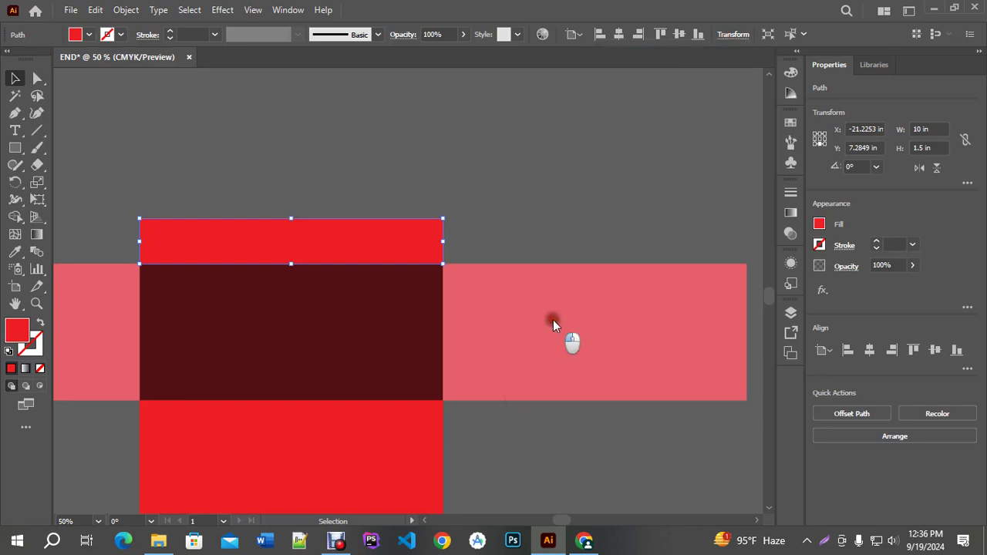
# Compare the upper layout's top flap and center panel with the matching parts of the reference envelope.
pyautogui.scroll(-2, 457, 305)
pyautogui.scroll(-1, 606, 298)
pyautogui.scroll(4, 686, 293)
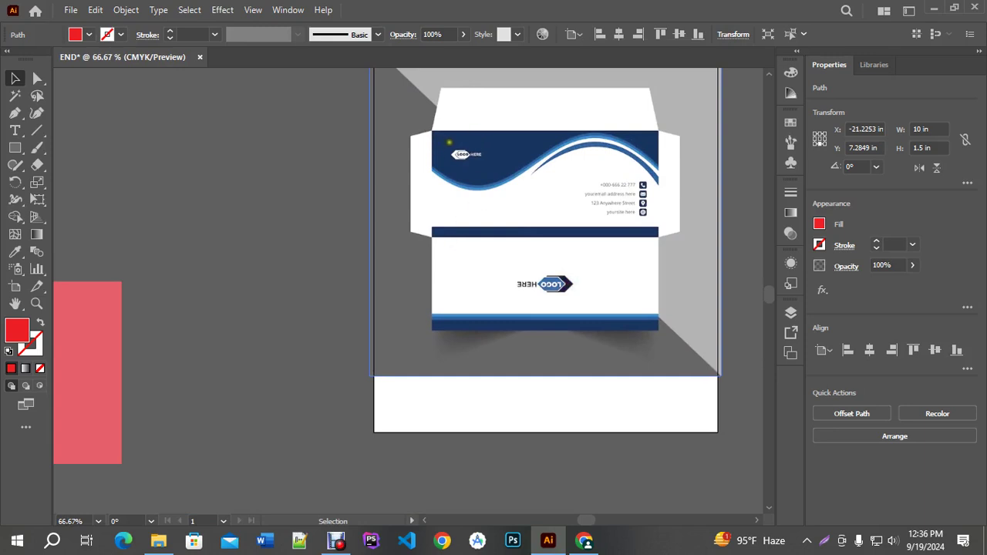
pyautogui.scroll(-3, 136, 326)
pyautogui.scroll(3, 136, 326)
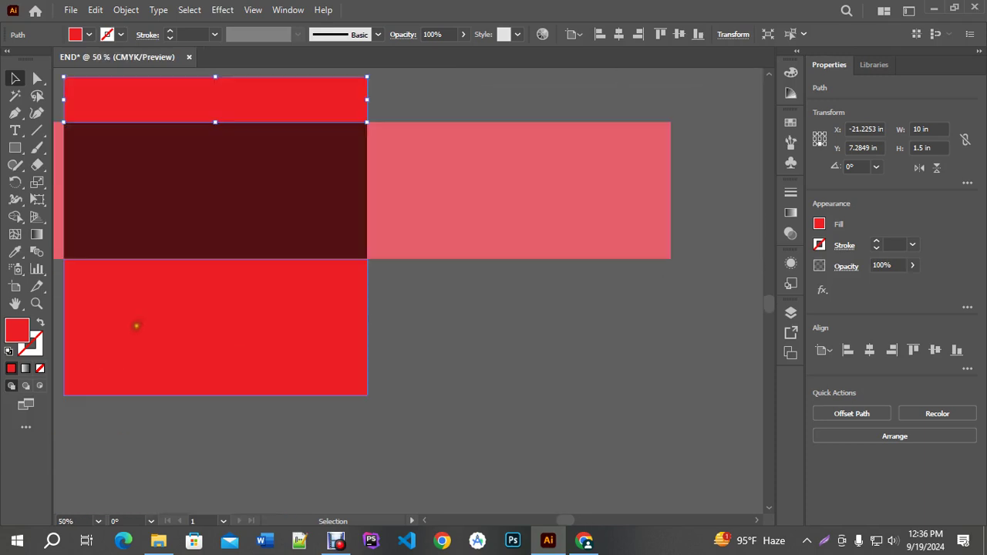
pyautogui.scroll(-1, 486, 333)
pyautogui.scroll(1, 458, 337)
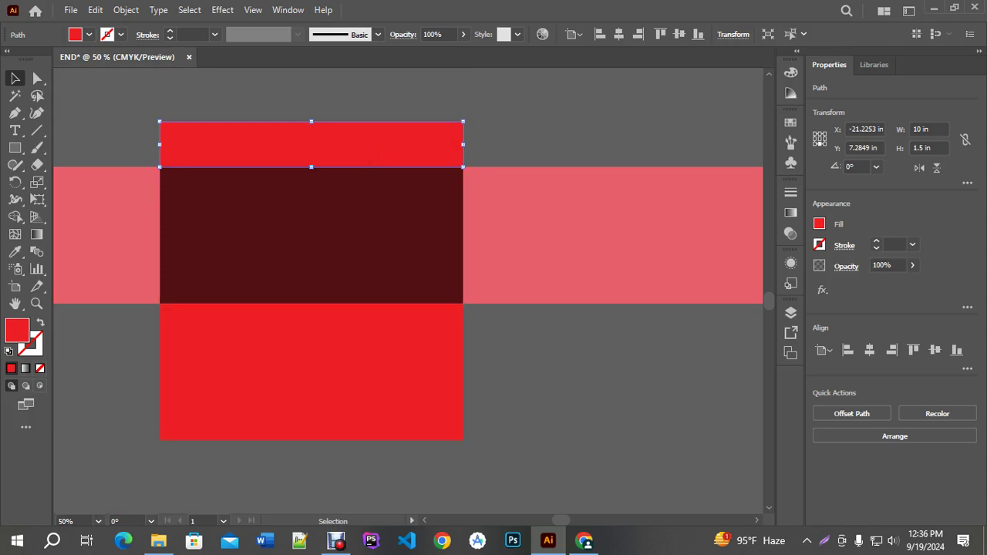
pyautogui.click(323, 247)
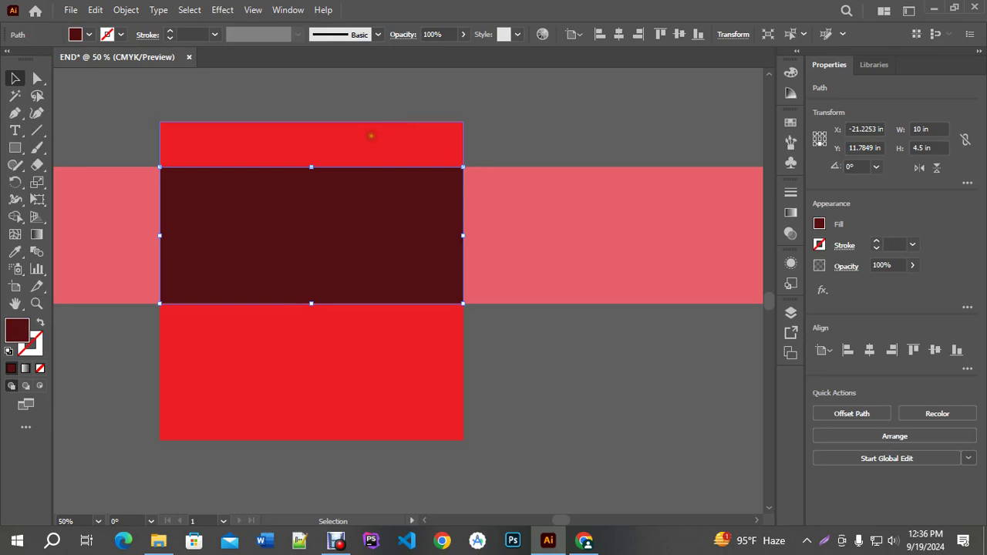
pyautogui.click(371, 136)
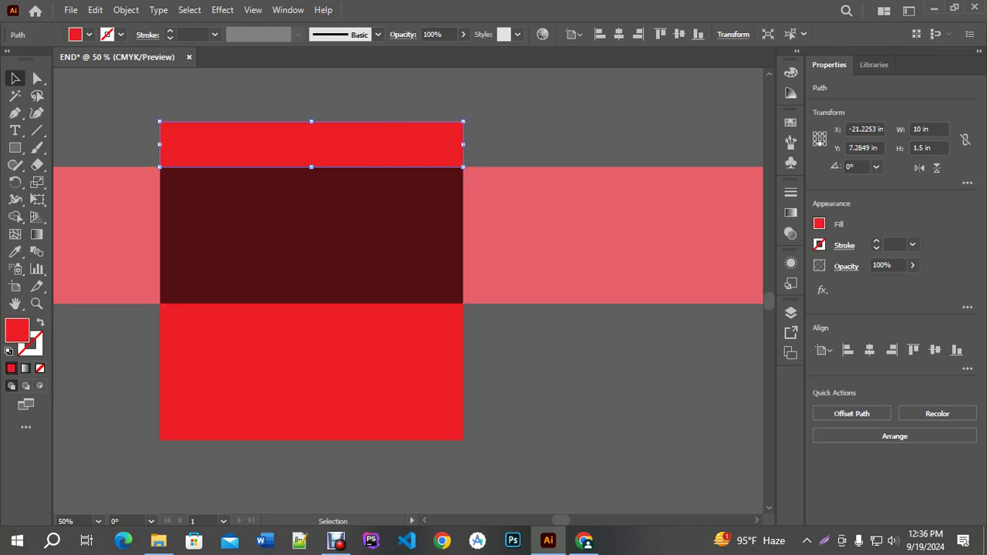
# Set the upper layout's bottom red panel to a height of 4 in, using its top-center reference point to keep the upper edge fixed.
pyautogui.click(363, 327)
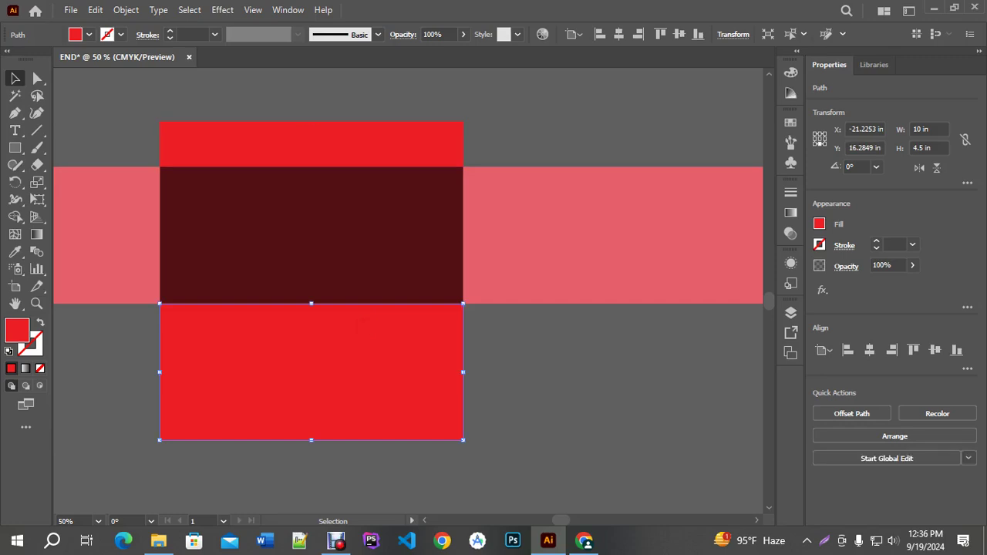
pyautogui.click(733, 36)
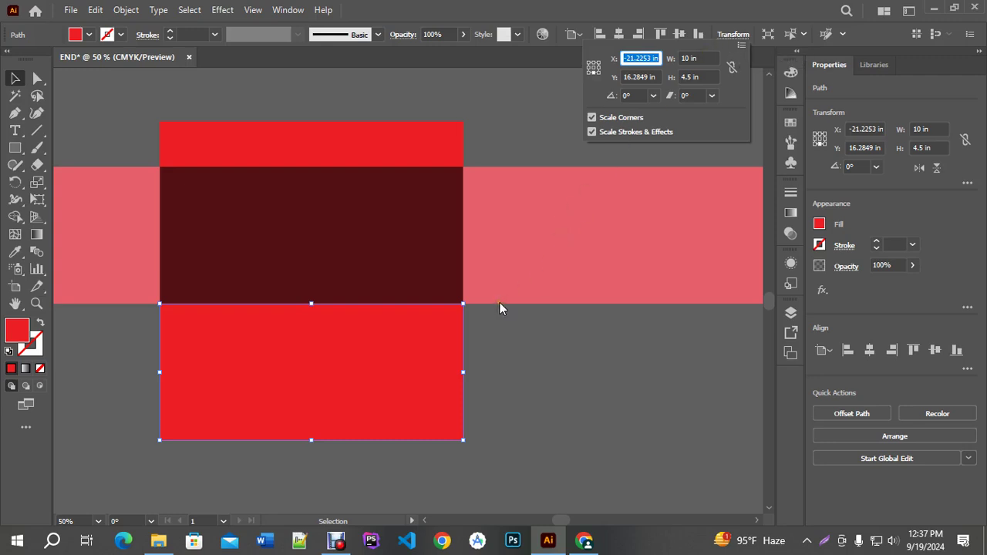
pyautogui.click(589, 61)
pyautogui.click(707, 78)
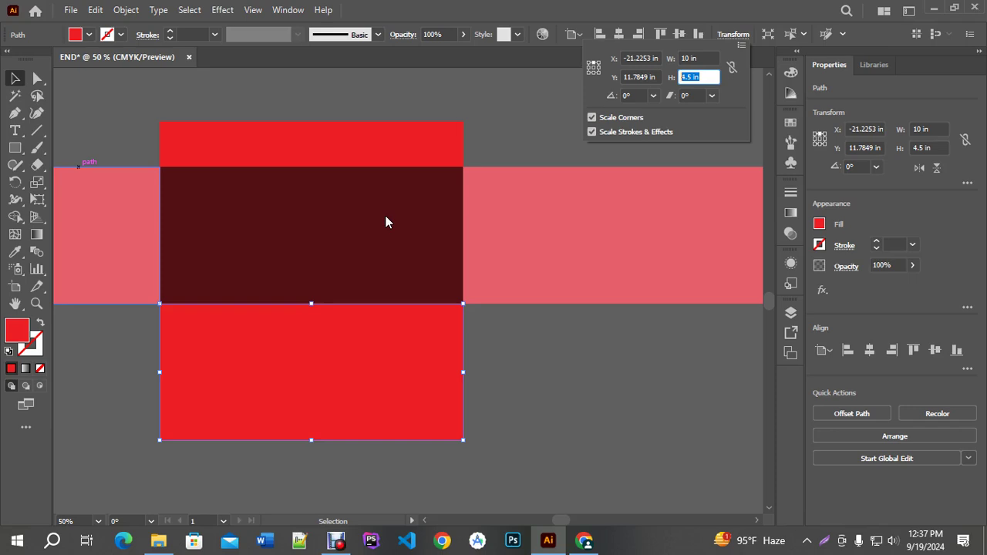
pyautogui.write('4')
pyautogui.press('Return')
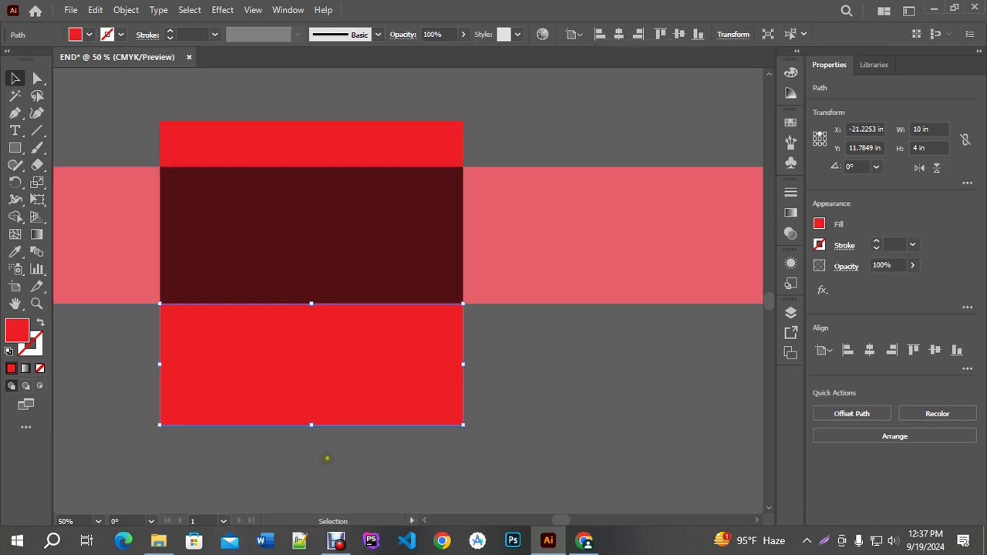
# Try moving the bottom red panel up over the dark center panel, undo the move and clear the selection.
pyautogui.click(366, 437)
pyautogui.moveTo(378, 419); pyautogui.dragTo(386, 282)
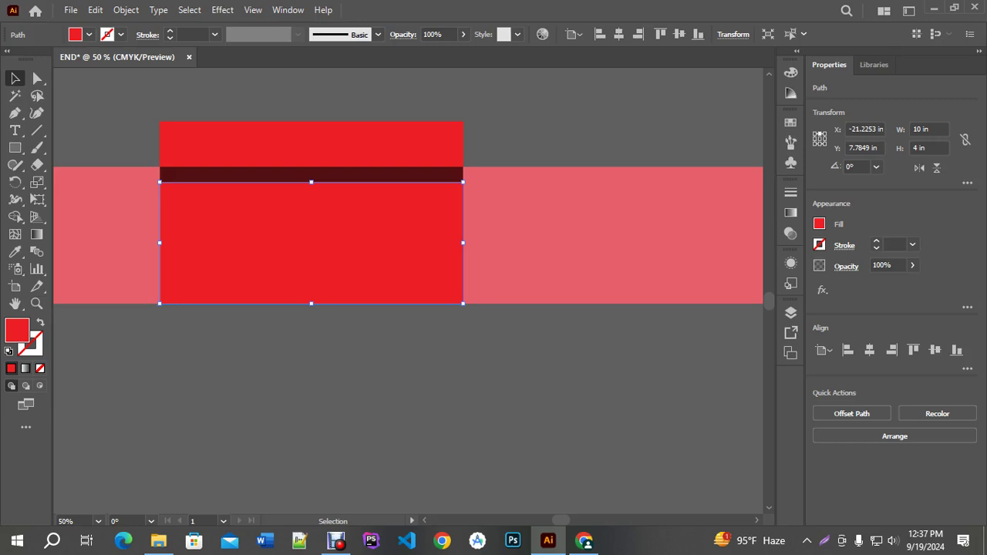
pyautogui.hotkey('ctrl', 'z')
pyautogui.click(538, 363)
# Try narrowing the upper layout's right side panel to about 0.71 in from its outer edge, and undo the resize.
pyautogui.scroll(-1, 423, 278)
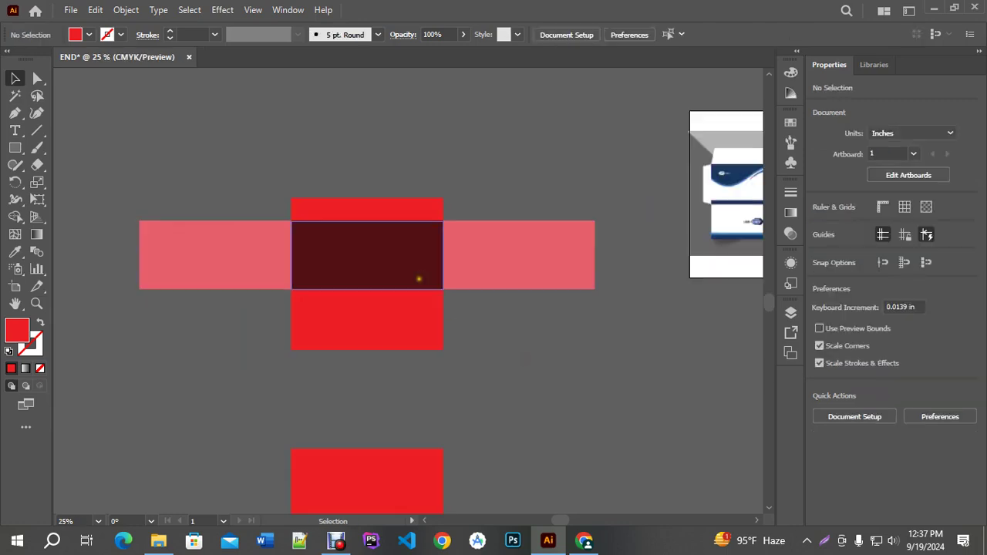
pyautogui.hscroll(3, 432, 305)
pyautogui.click(432, 238)
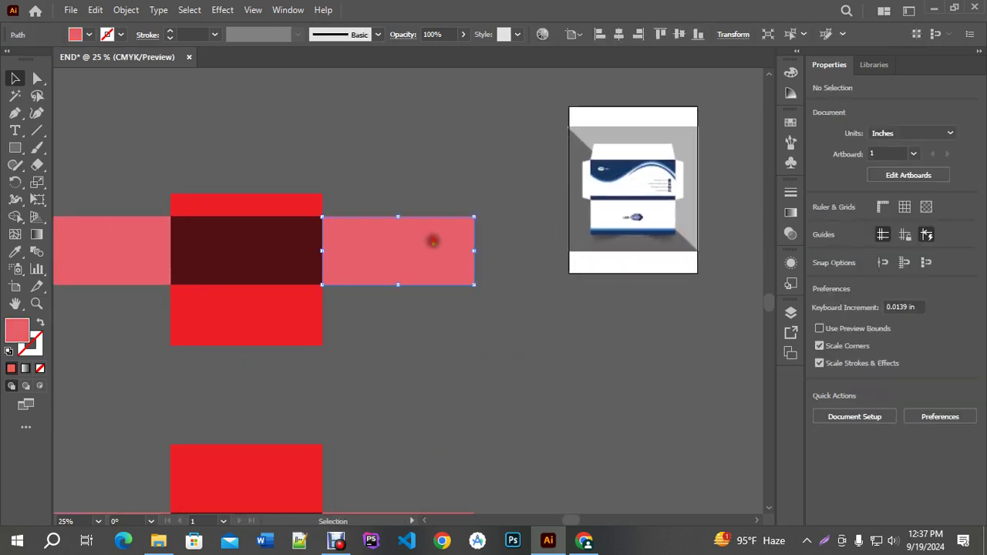
pyautogui.click(727, 34)
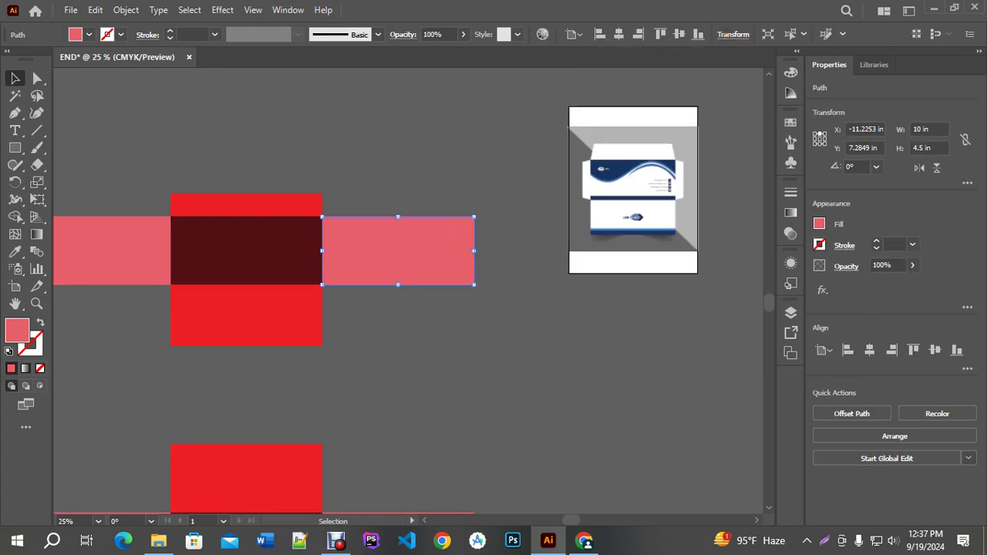
pyautogui.moveTo(470, 252); pyautogui.dragTo(333, 251)
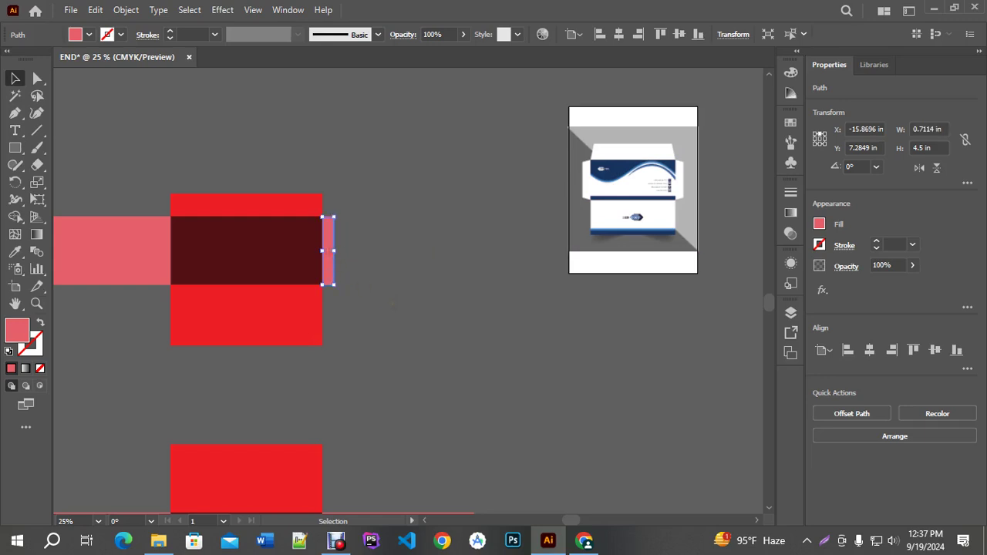
pyautogui.hotkey('ctrl', 'z')
# Set the right side panel's width to 0.75 in, using its middle-left reference point to keep the inner edge fixed.
pyautogui.click(724, 34)
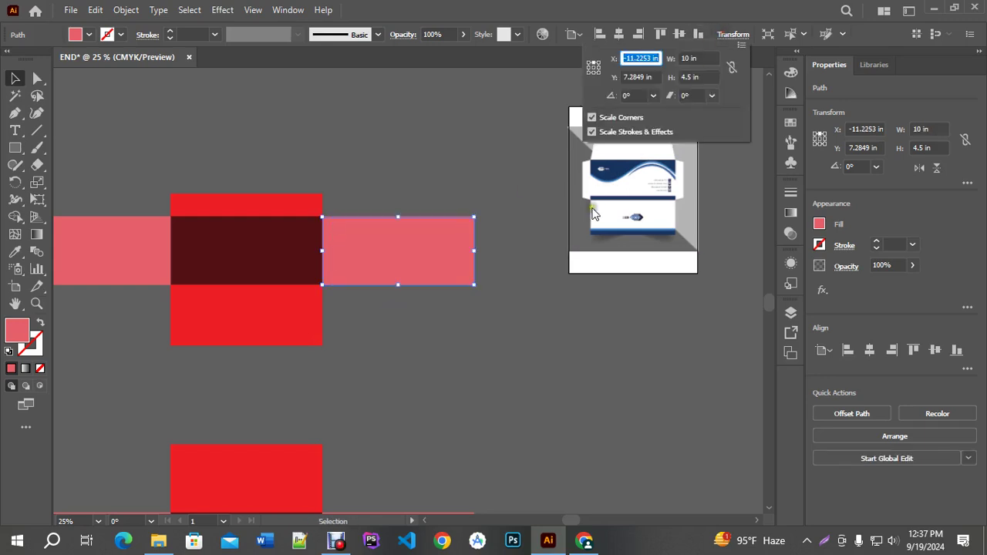
pyautogui.click(591, 70)
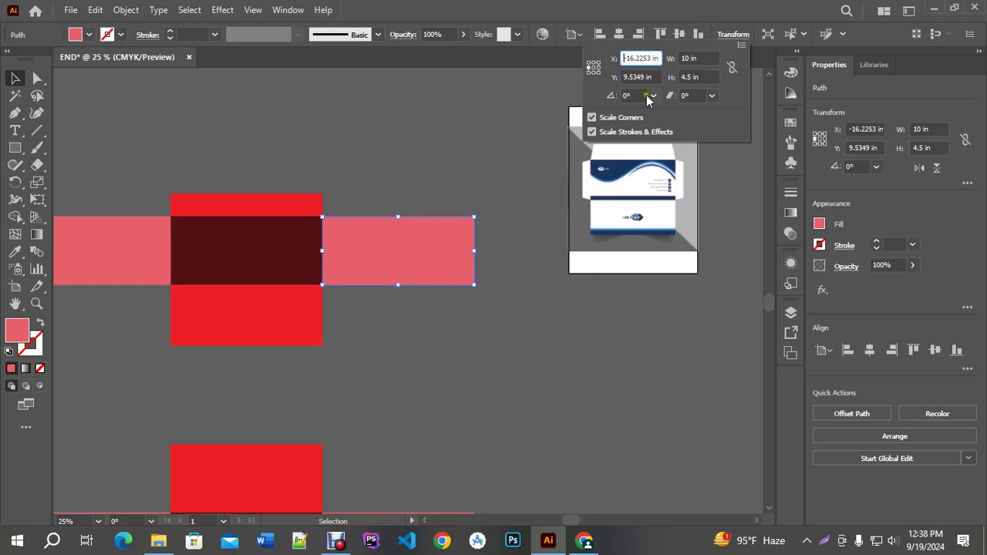
pyautogui.click(694, 77)
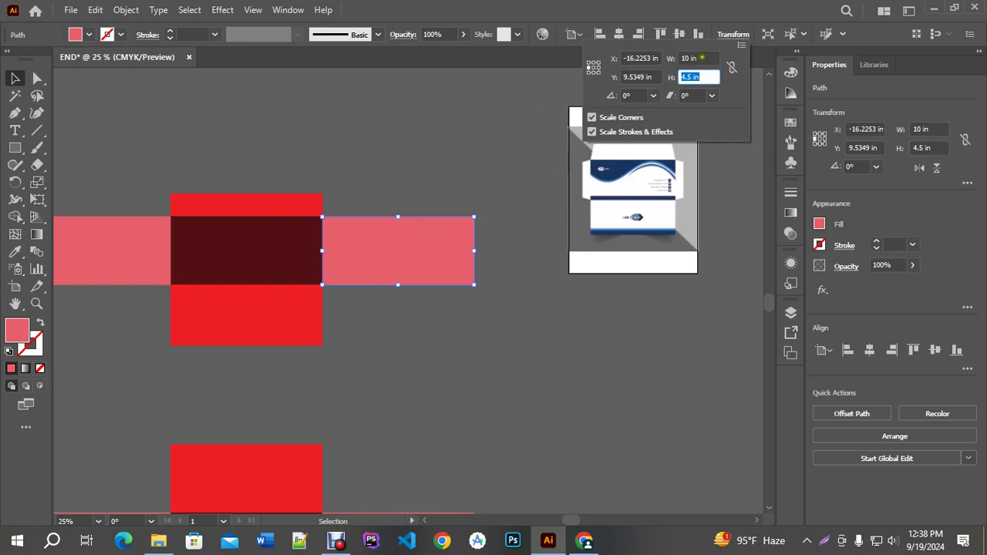
pyautogui.hotkey('shift', 'Tab')
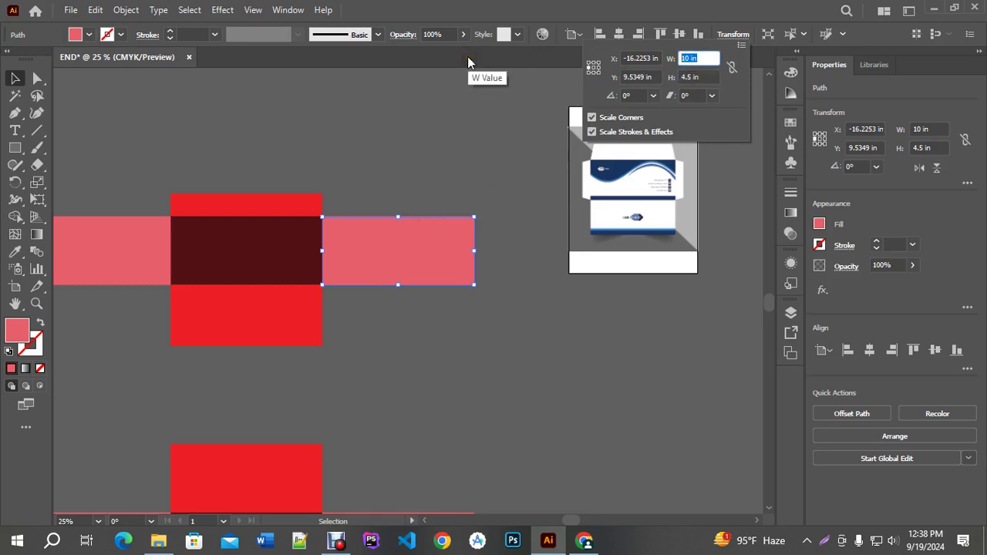
pyautogui.press('BackSpace')
pyautogui.write('.75')
pyautogui.press('Return')
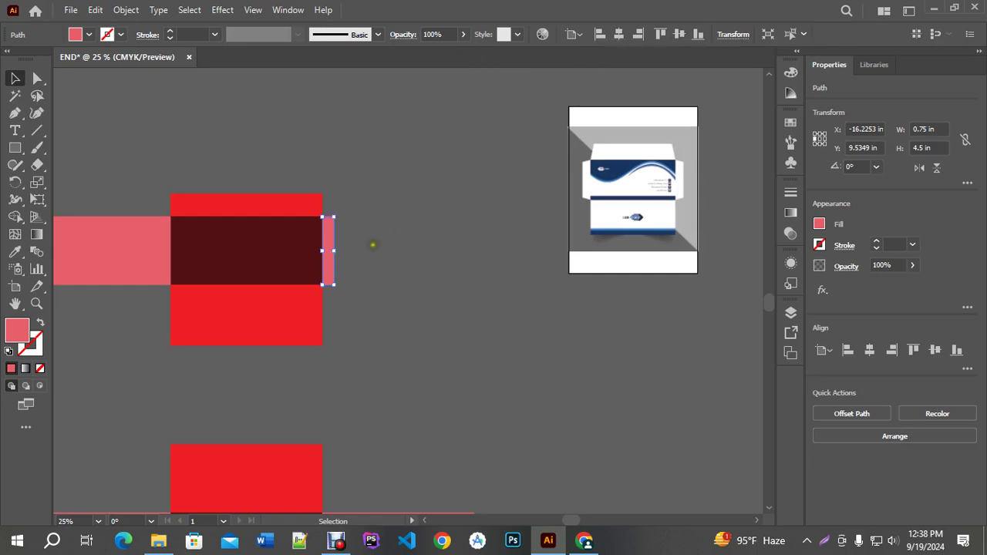
# Set the left side panel's width to 0.75 in from its middle-right reference point, and clear the selection.
pyautogui.scroll(4, 373, 245)
pyautogui.scroll(-3, 354, 261)
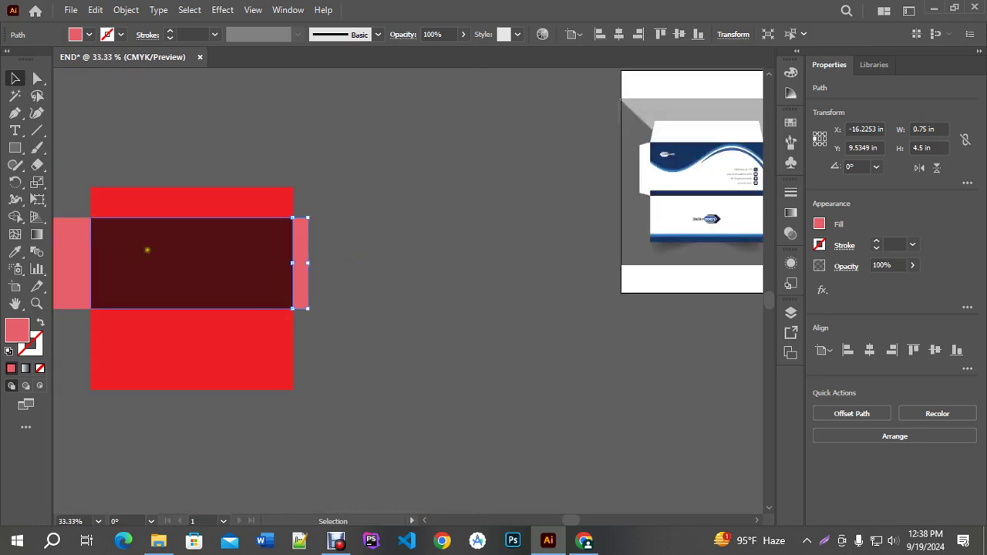
pyautogui.moveTo(358, 256); pyautogui.dragTo(531, 216)
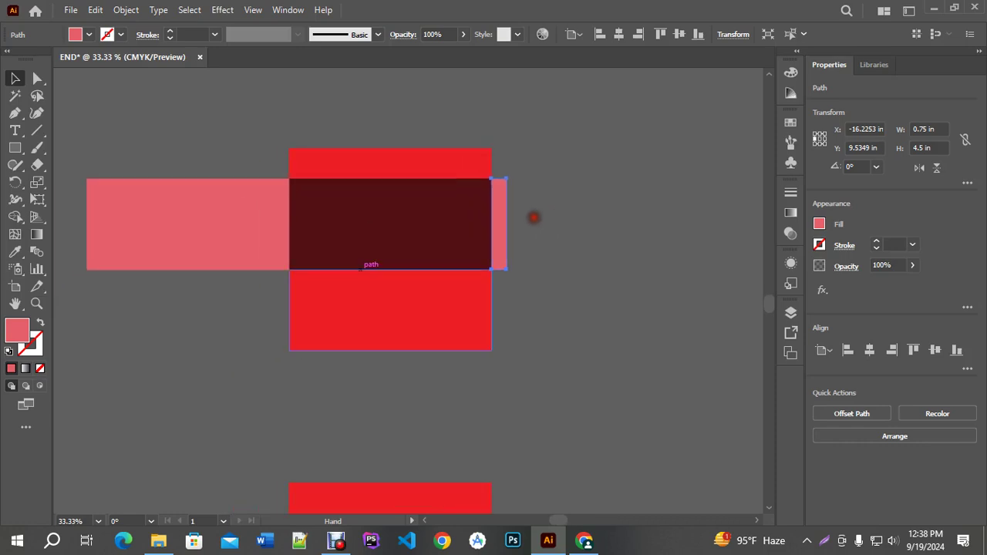
pyautogui.click(242, 209)
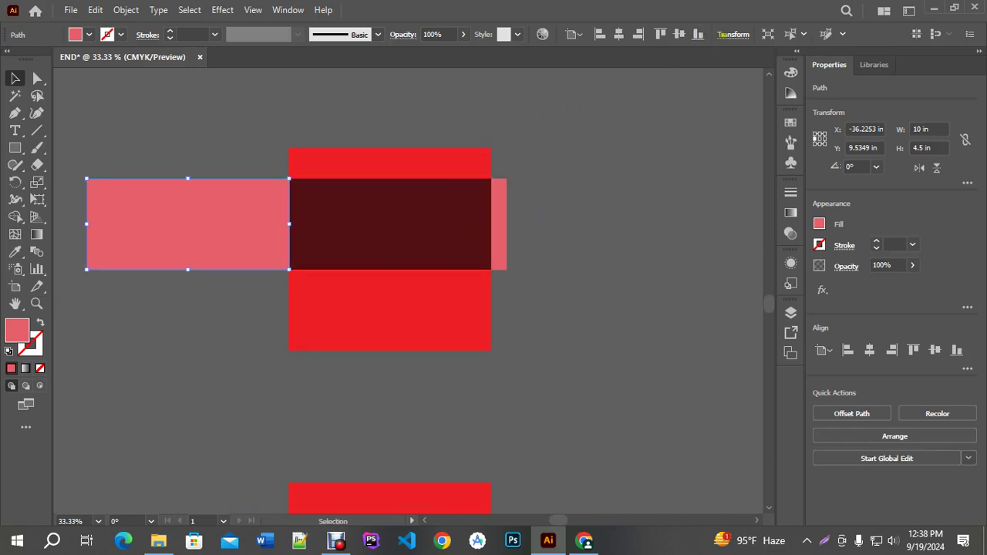
pyautogui.click(729, 35)
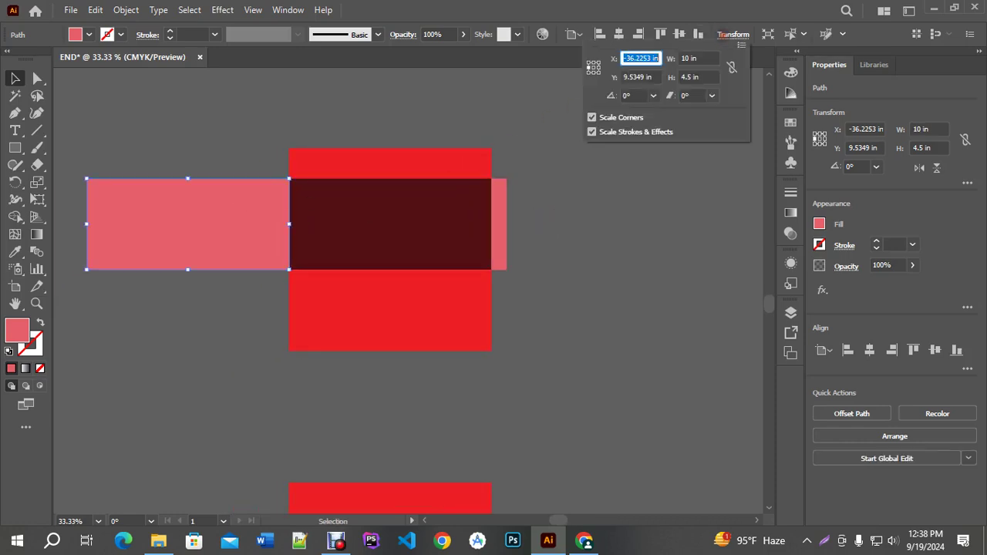
pyautogui.click(599, 68)
pyautogui.click(694, 58)
pyautogui.write('.75')
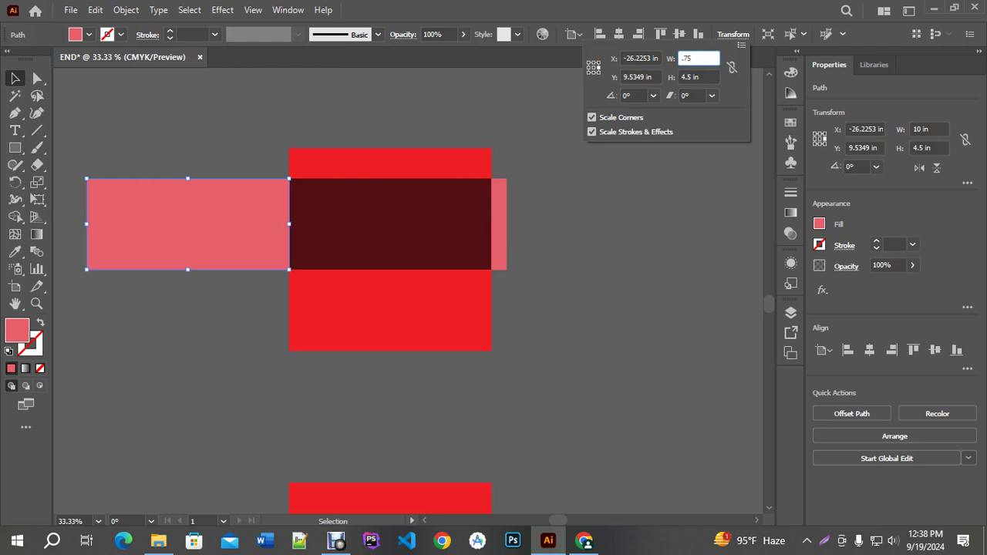
pyautogui.press('Return')
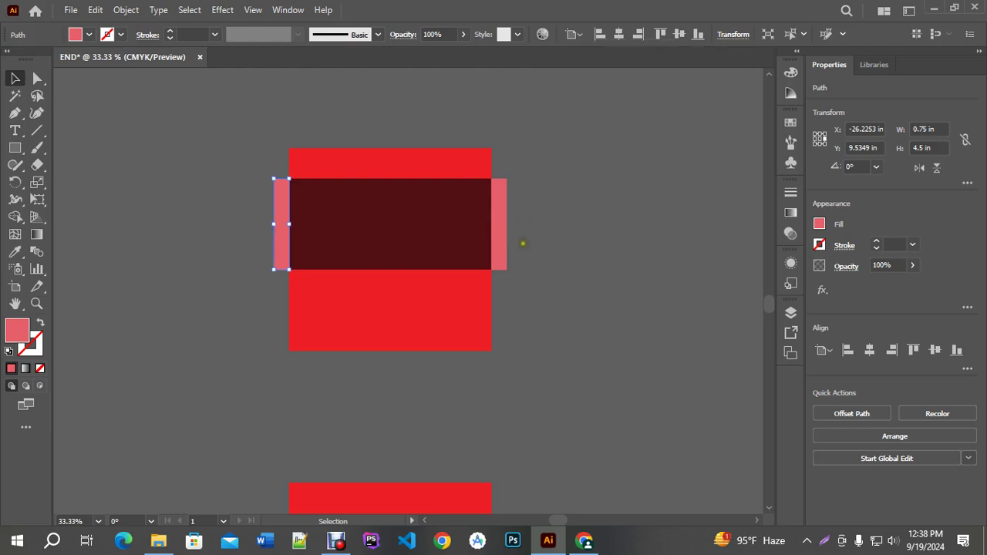
pyautogui.click(587, 233)
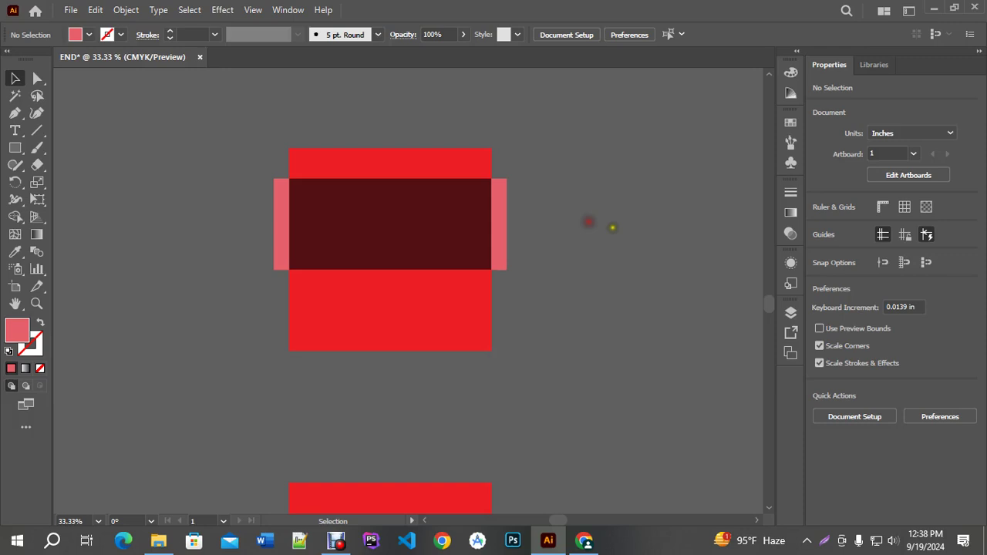
# Examine the slanted edges of the top and side flaps on the reference envelope against the resized upper layout.
pyautogui.moveTo(588, 222); pyautogui.dragTo(269, 289)
pyautogui.scroll(3, 616, 139)
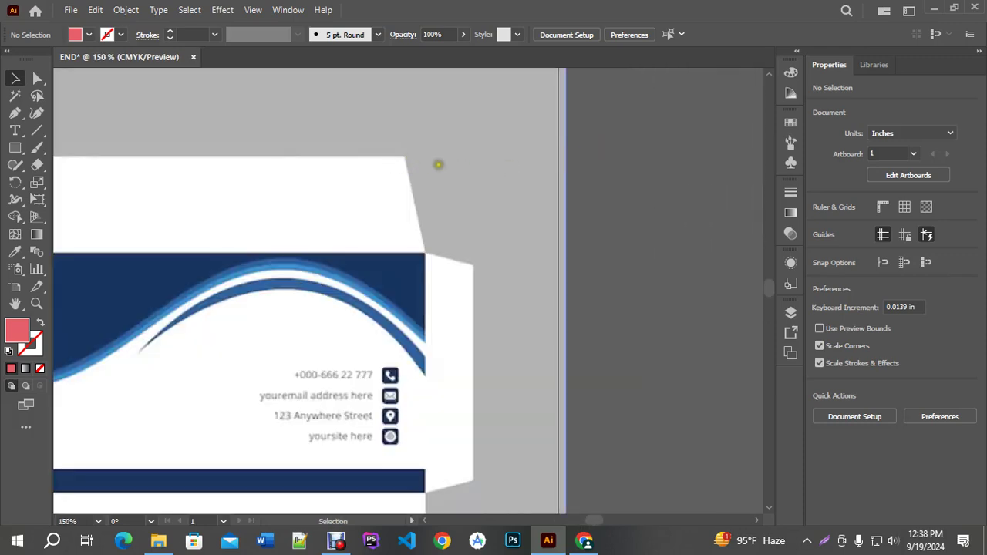
pyautogui.scroll(-6, 414, 176)
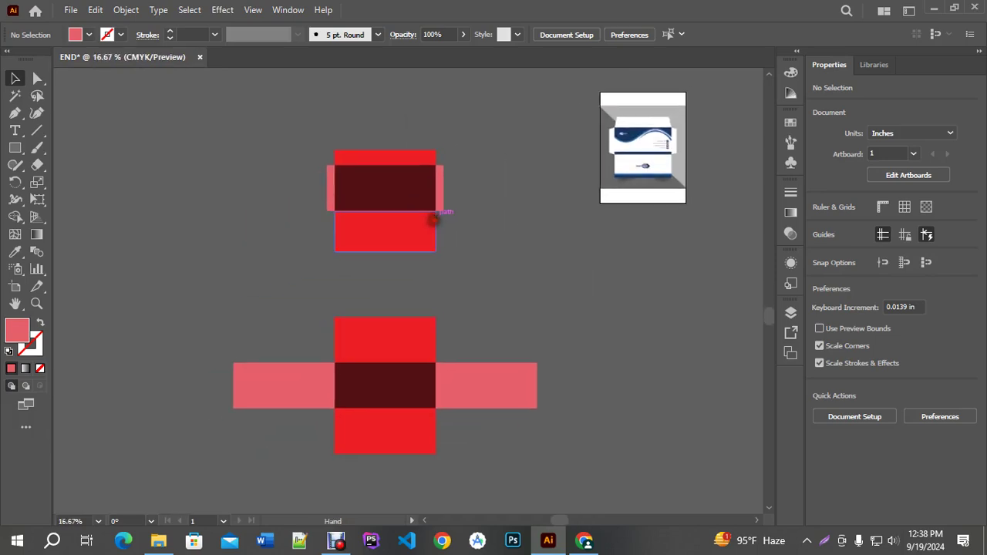
# Duplicate the whole upper envelope layout, placing the copy beside the original on its left side.
pyautogui.click(444, 210)
pyautogui.moveTo(414, 185); pyautogui.dragTo(247, 180)
pyautogui.scroll(4, 398, 162)
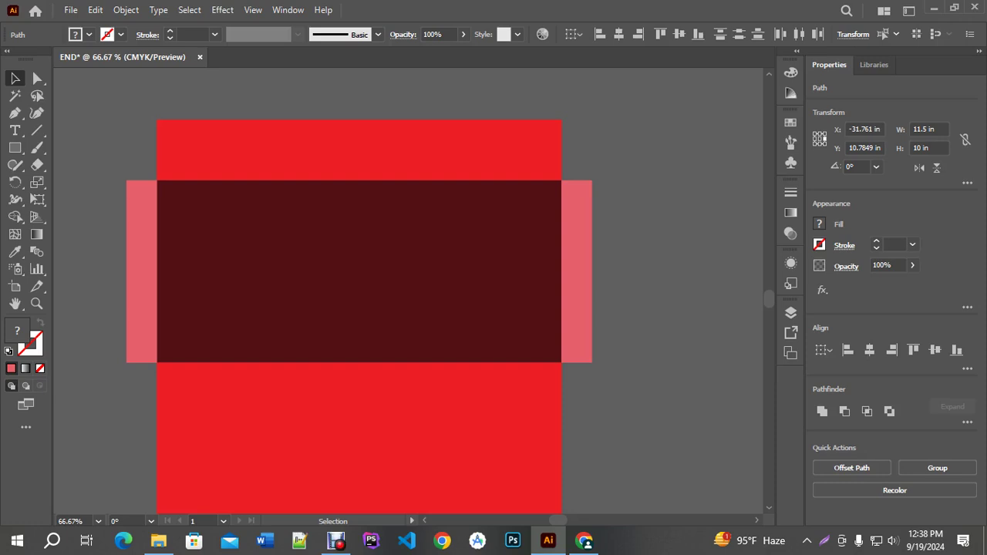
# Try moving the original top flap's two upper corners inward freehand to slant its sides, and undo both moves.
pyautogui.moveTo(37, 78); pyautogui.dragTo(103, 82)
pyautogui.moveTo(542, 116); pyautogui.dragTo(577, 131)
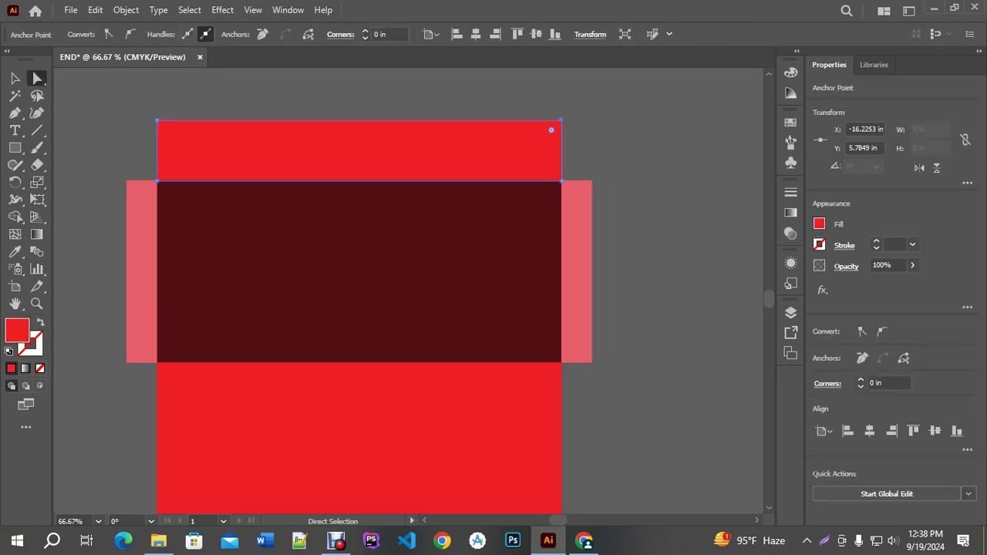
pyautogui.moveTo(561, 121); pyautogui.dragTo(528, 120)
pyautogui.hotkey('ctrl', 'z')
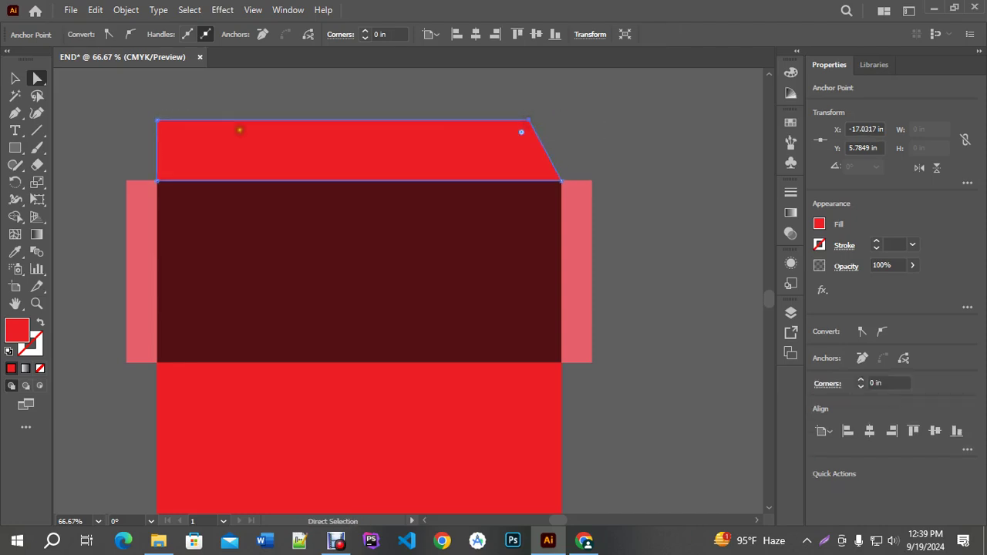
pyautogui.moveTo(158, 124); pyautogui.dragTo(175, 121)
pyautogui.hotkey('ctrl', 'z')
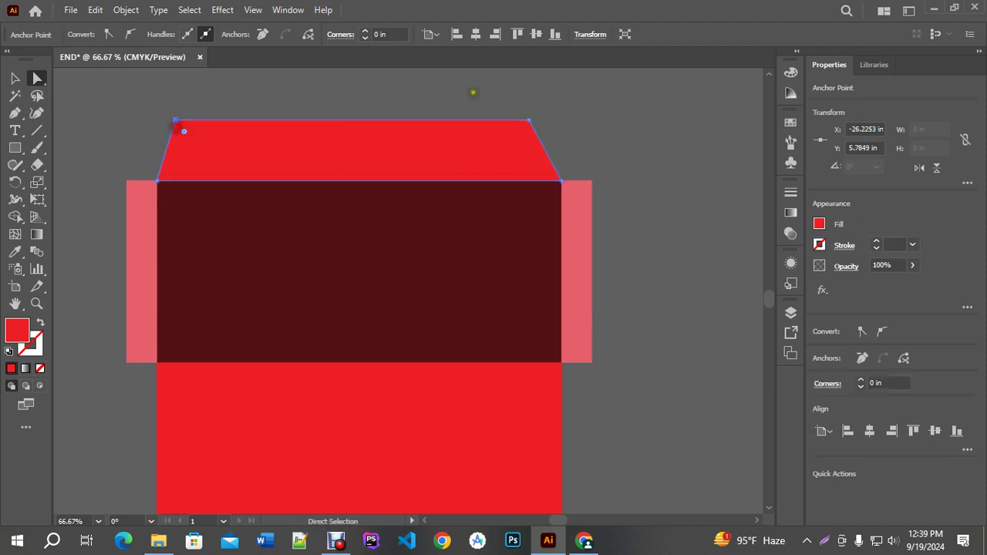
pyautogui.click(568, 98)
pyautogui.hotkey('ctrl', 'z')
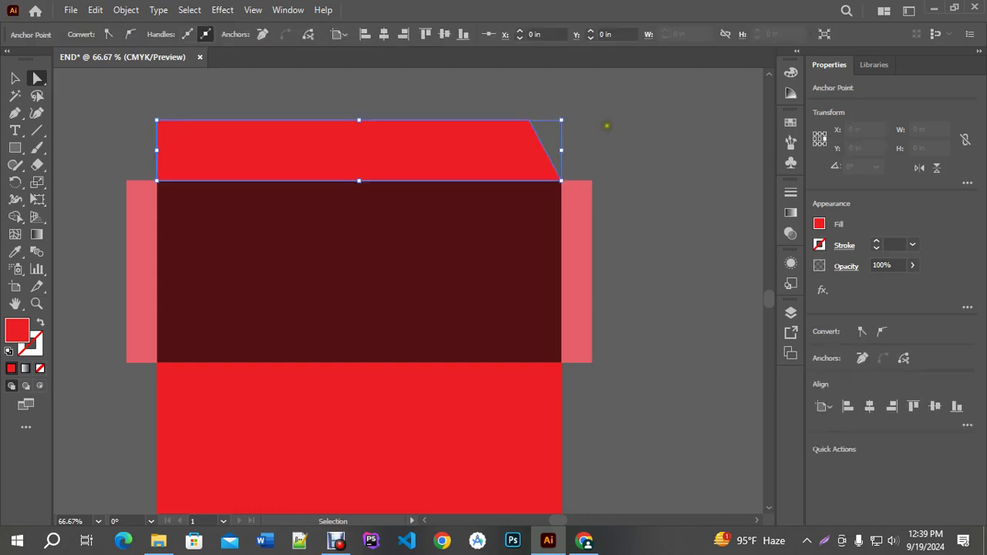
pyautogui.hotkey('ctrl', 'z')
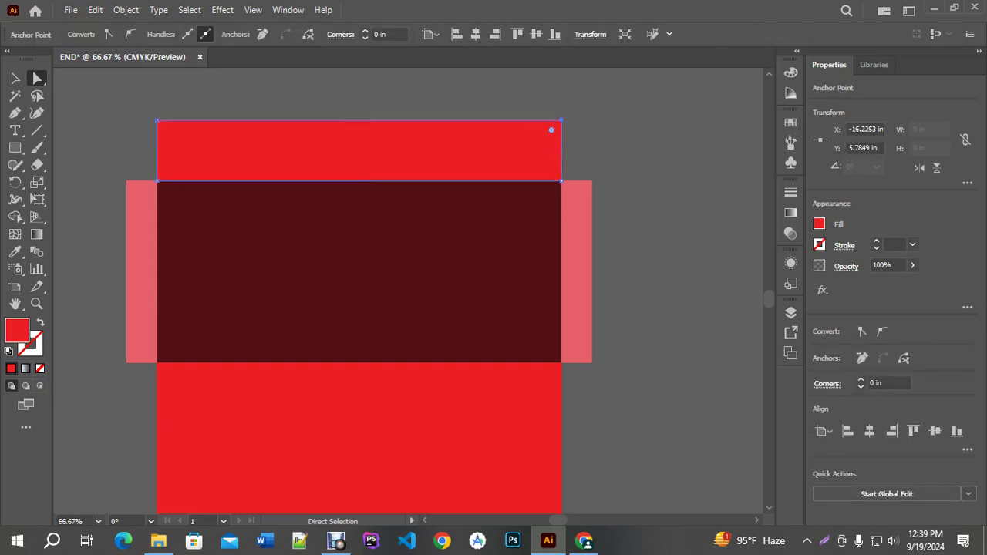
pyautogui.click(606, 123)
pyautogui.click(461, 129)
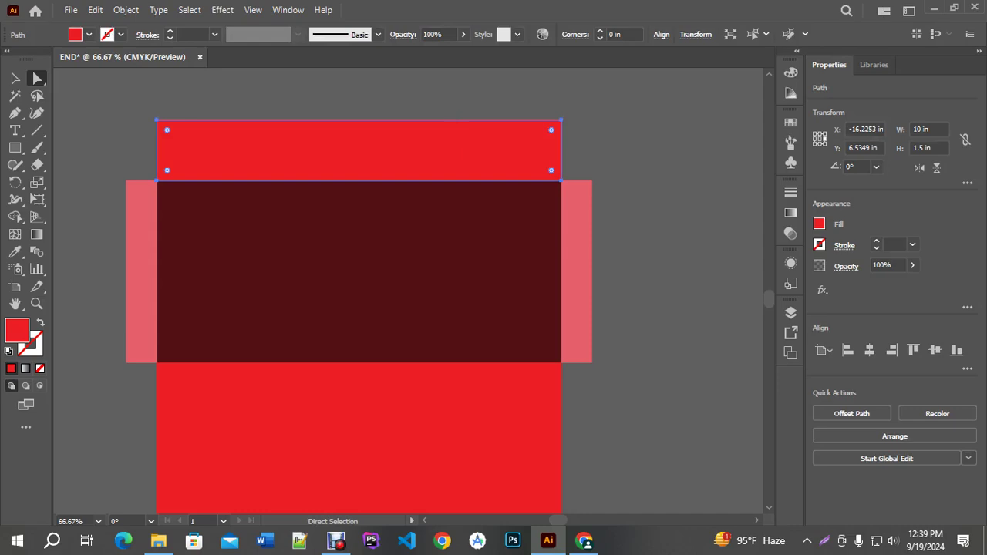
pyautogui.press('v')
pyautogui.hotkey('ctrl', 'k')
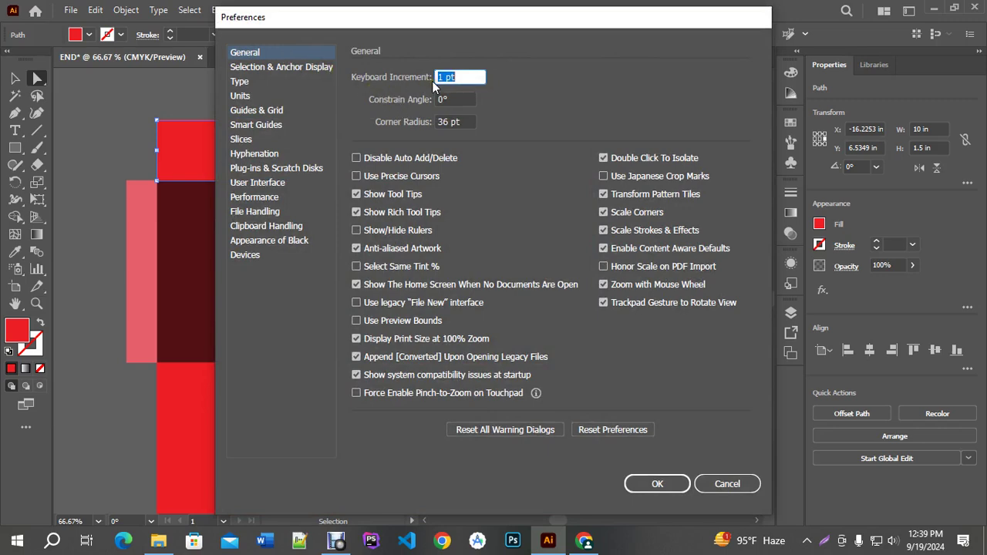
pyautogui.click(725, 482)
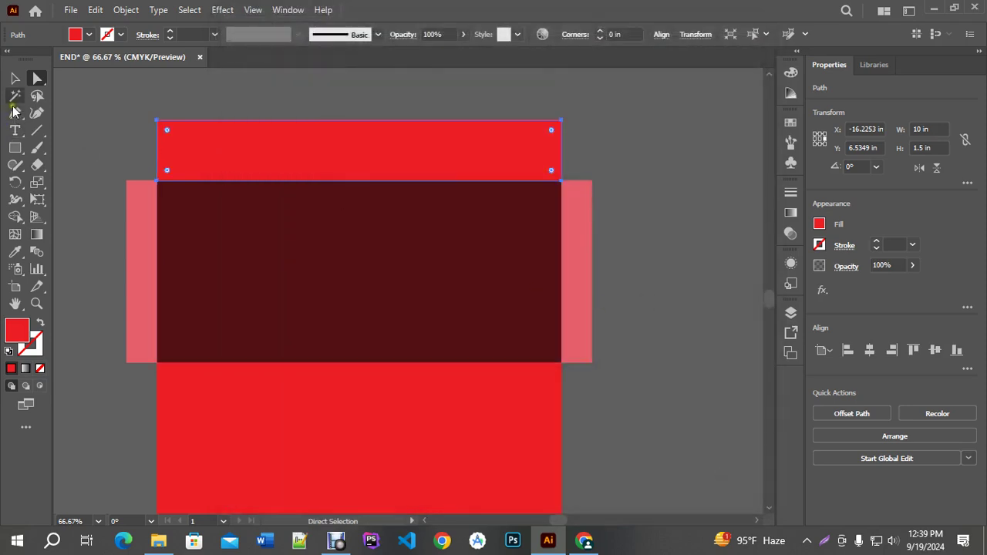
pyautogui.click(14, 78)
pyautogui.scroll(3, 518, 125)
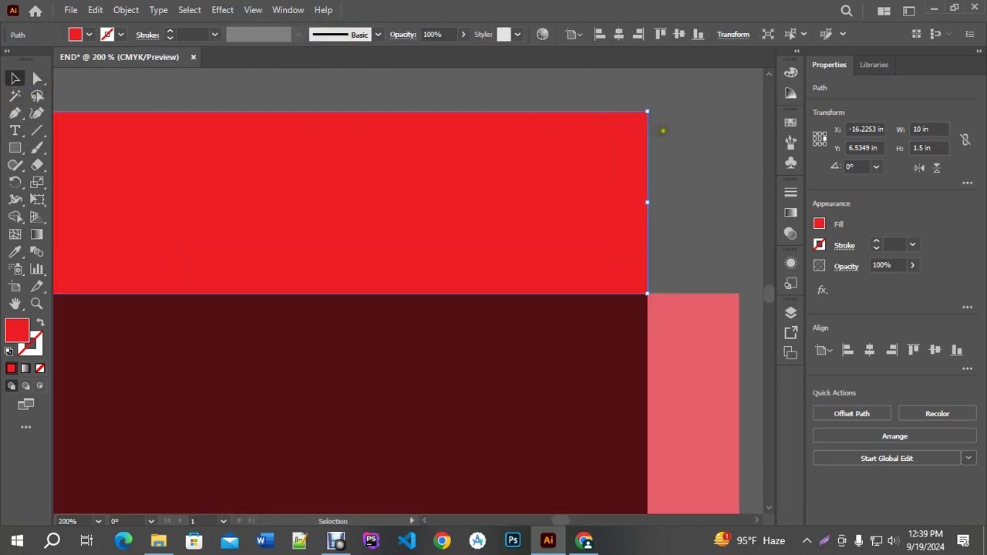
pyautogui.press('Down')
pyautogui.scroll(-2, 607, 144)
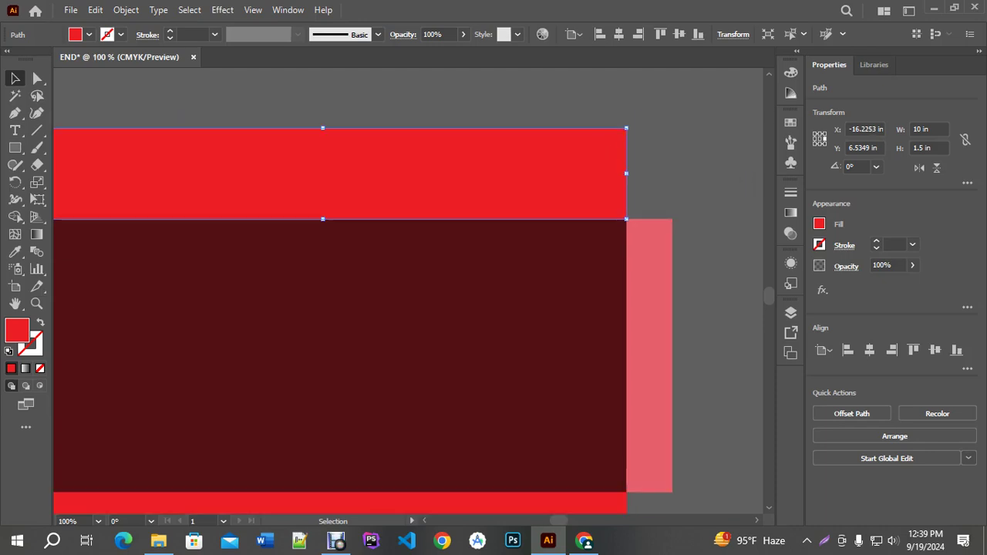
pyautogui.scroll(-2, 607, 133)
pyautogui.scroll(2, 431, 142)
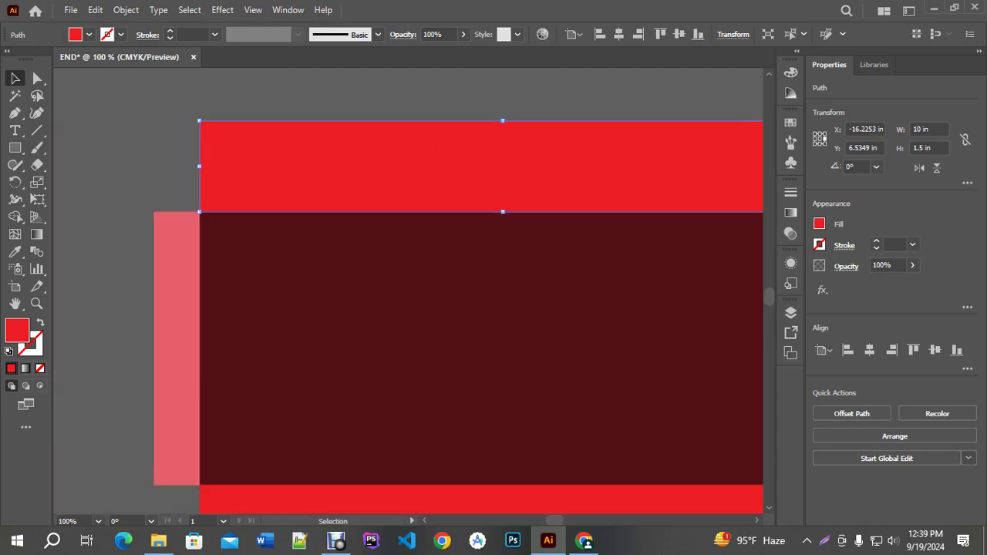
# Set the keyboard increment to 10 px in the General preferences.
pyautogui.press('a')
pyautogui.hotkey('ctrl', 'k')
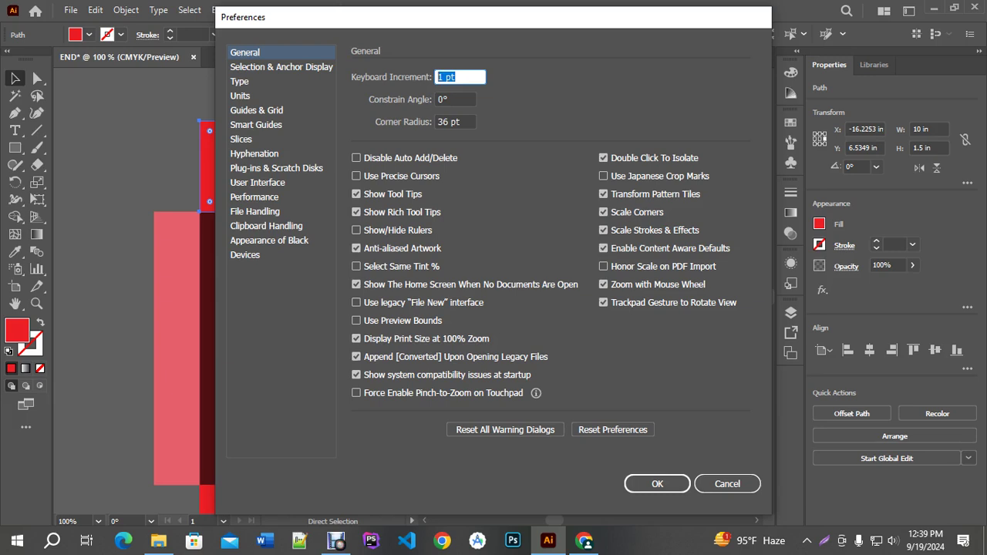
pyautogui.write('10px')
pyautogui.click(647, 486)
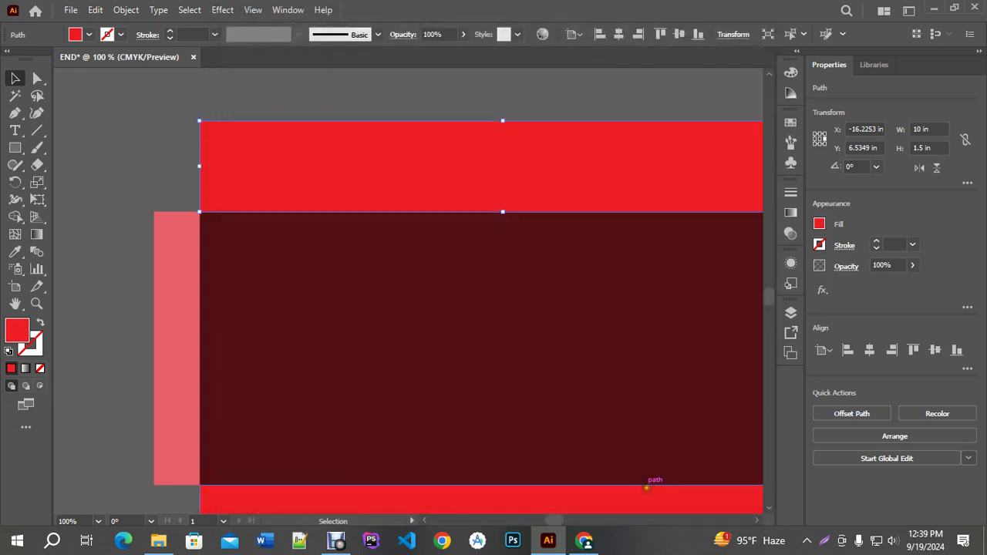
# Nudge the top flap's upper-left anchor point inward by three keyboard increments, 30 px in total, to slant the left edge.
pyautogui.click(37, 78)
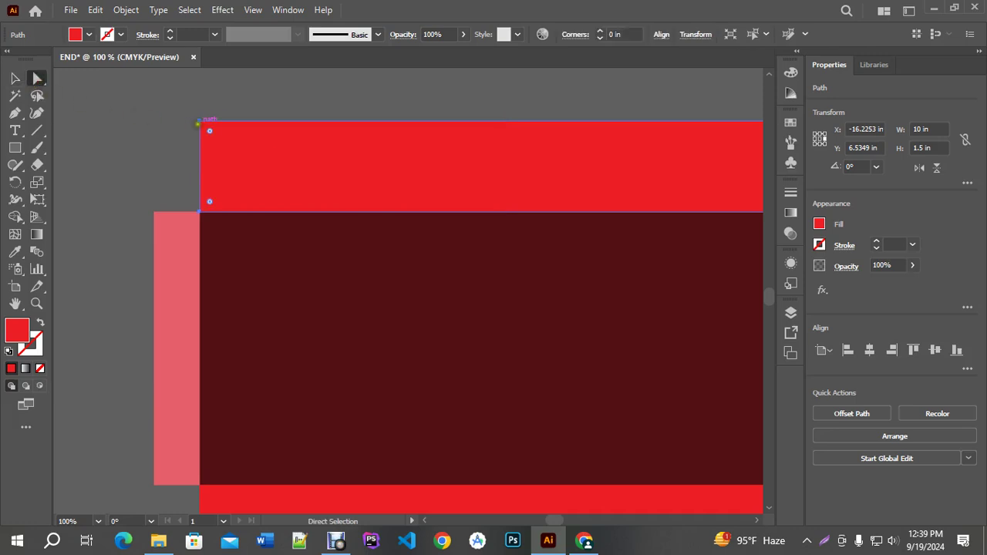
pyautogui.click(199, 122)
pyautogui.moveTo(300, 103); pyautogui.dragTo(234, 101)
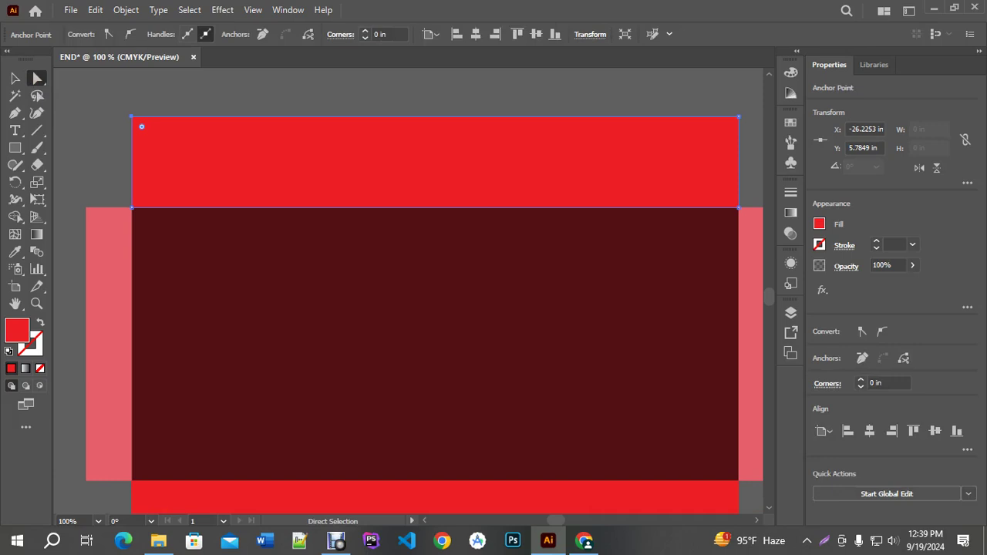
pyautogui.moveTo(141, 125); pyautogui.dragTo(150, 126)
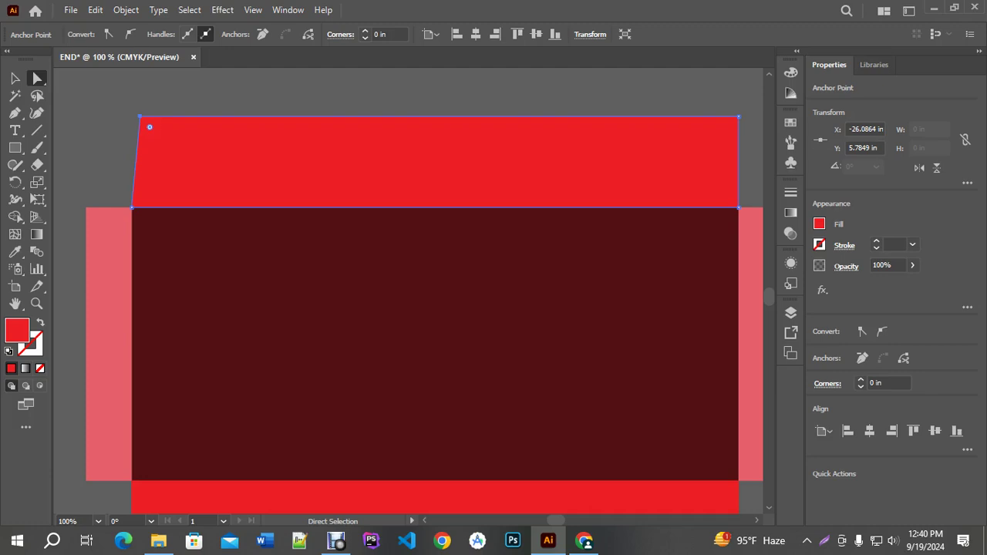
pyautogui.moveTo(149, 127); pyautogui.dragTo(165, 128)
pyautogui.scroll(-2, 226, 101)
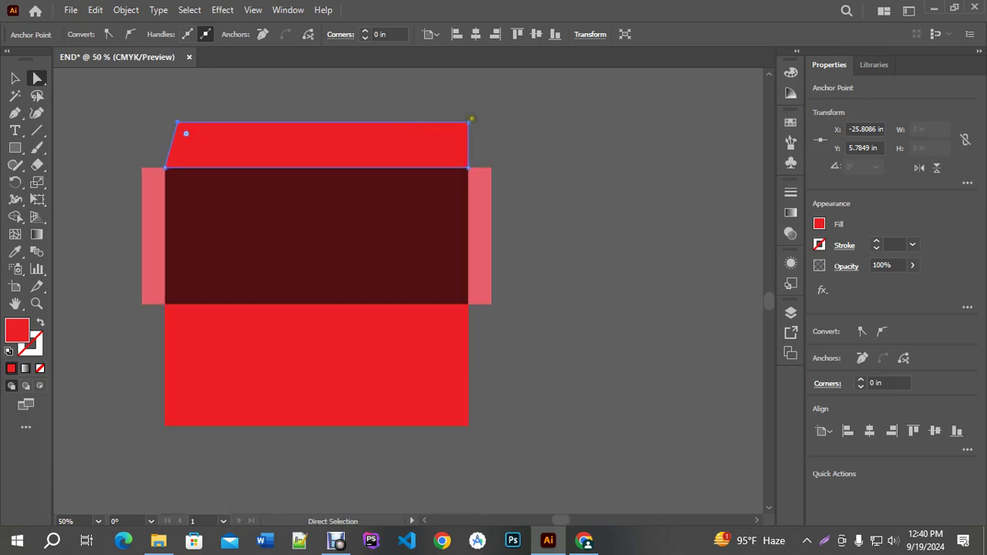
# Nudge the top flap's upper-right anchor point inward by three keyboard increments, 30 px in total, to match the left slant.
pyautogui.moveTo(469, 121); pyautogui.dragTo(469, 121)
pyautogui.hotkey('shift', 'Left')
pyautogui.hotkey('shift', 'Left')
pyautogui.hotkey('shift', 'Left')
pyautogui.scroll(1, 213, 114)
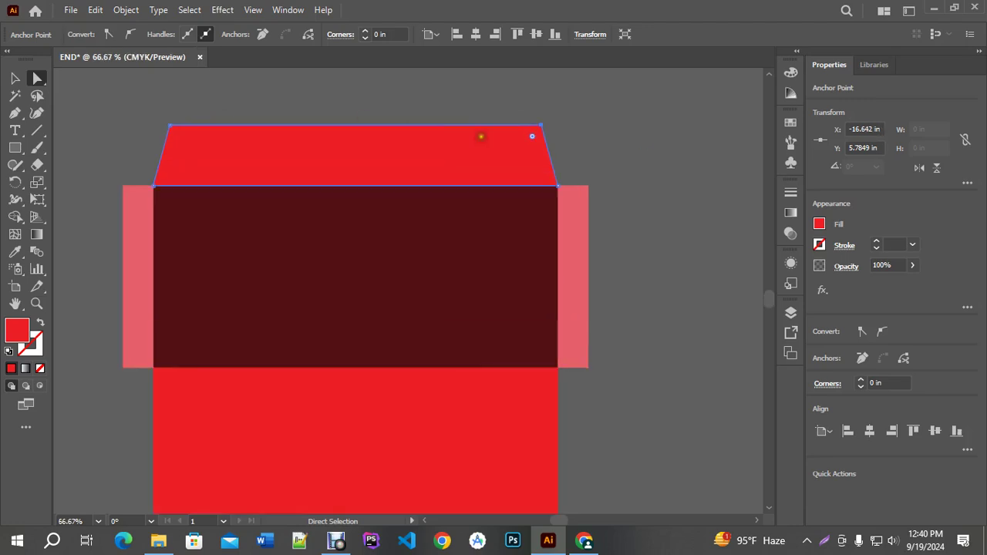
pyautogui.click(591, 124)
pyautogui.click(470, 160)
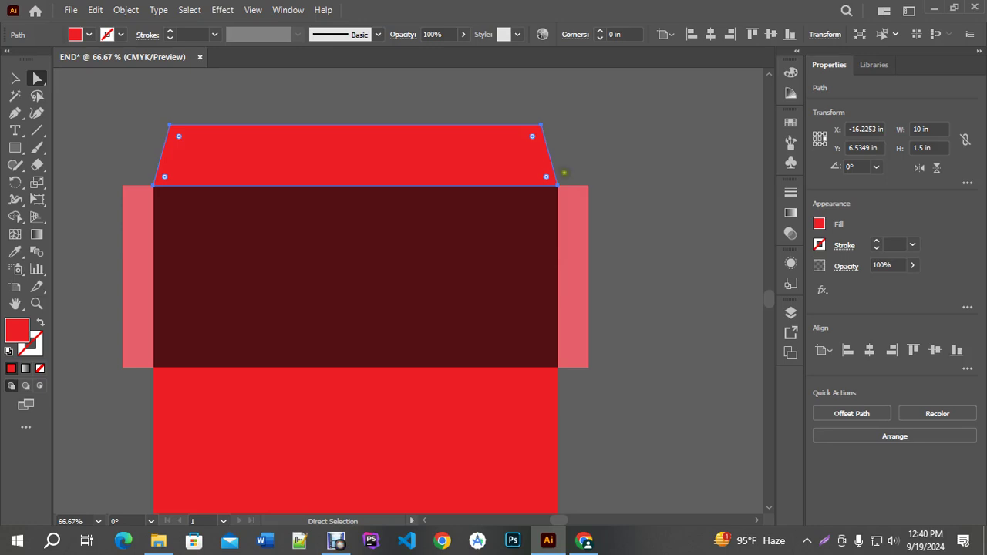
# Taper the right side flap's outer edge symmetrically with Free Transform's Perspective Distort, and clear the selection.
pyautogui.click(573, 225)
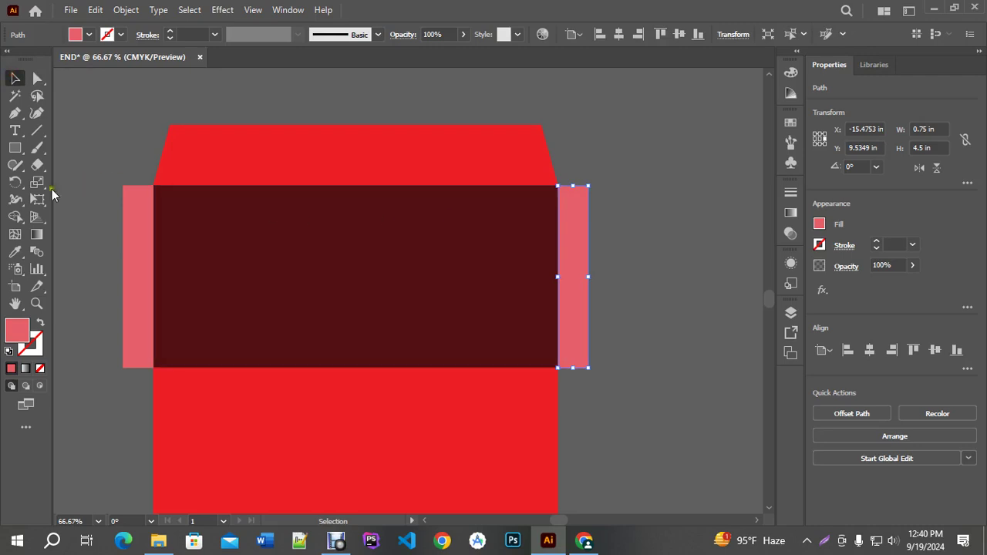
pyautogui.click(37, 199)
pyautogui.click(91, 202)
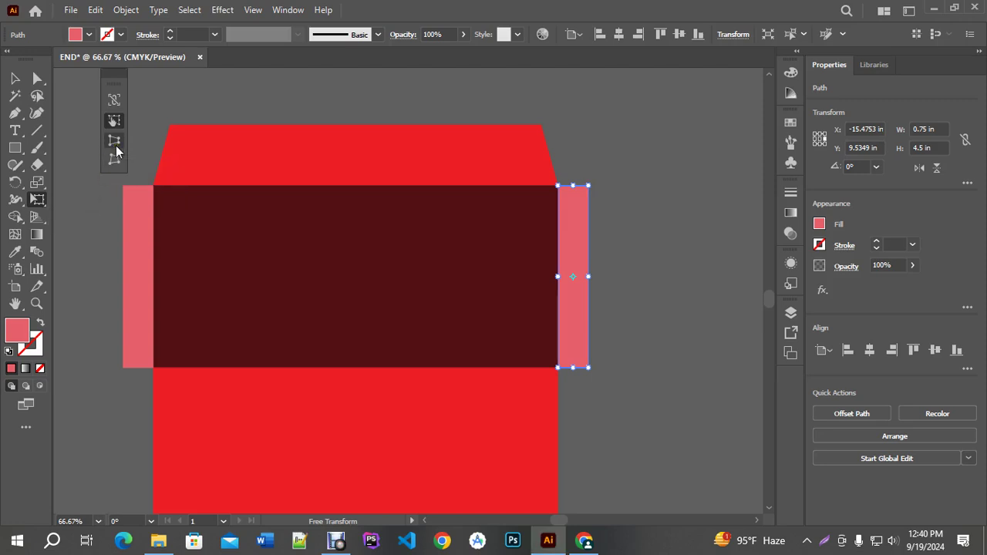
pyautogui.click(115, 147)
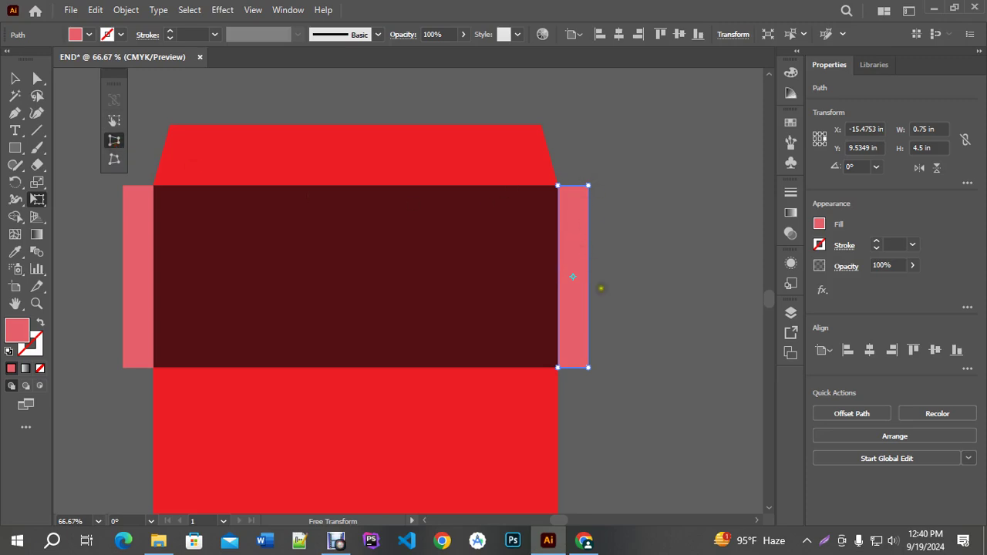
pyautogui.scroll(1, 606, 311)
pyautogui.moveTo(580, 396); pyautogui.dragTo(579, 379)
pyautogui.scroll(-1, 663, 329)
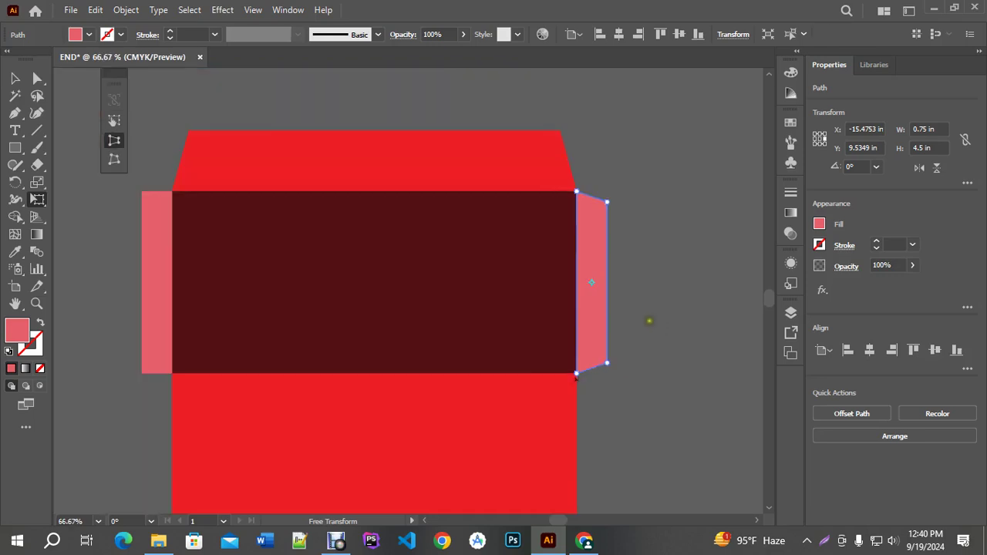
pyautogui.press('v')
pyautogui.click(680, 177)
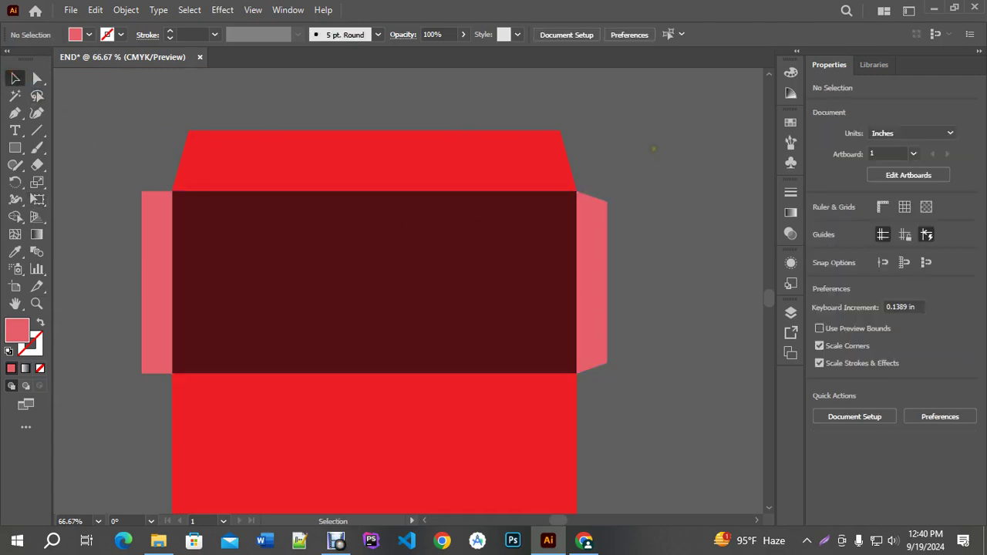
# Replace the straight left side panel with a copy of the tapered right flap, aligned against the center panel's left edge.
pyautogui.moveTo(405, 207); pyautogui.dragTo(481, 186)
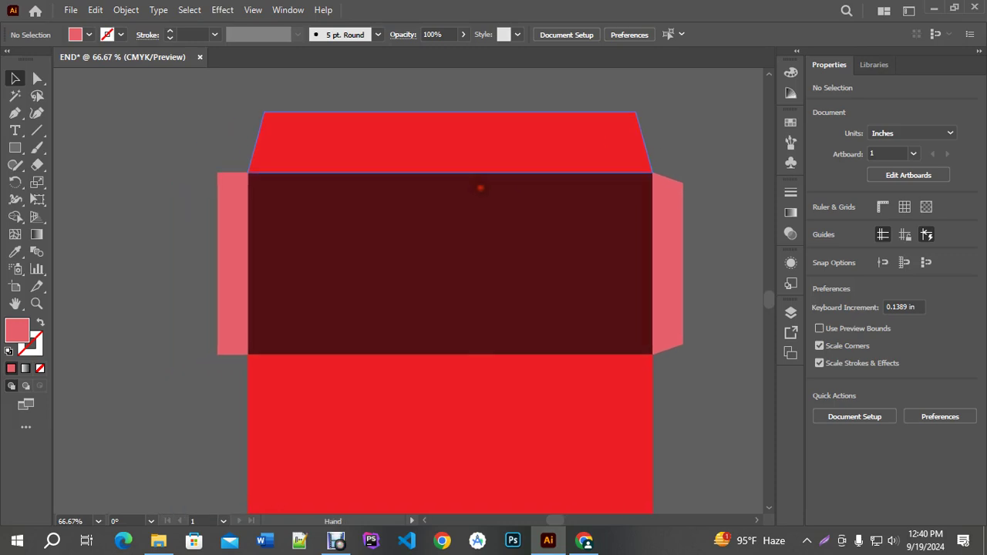
pyautogui.scroll(-1, 231, 173)
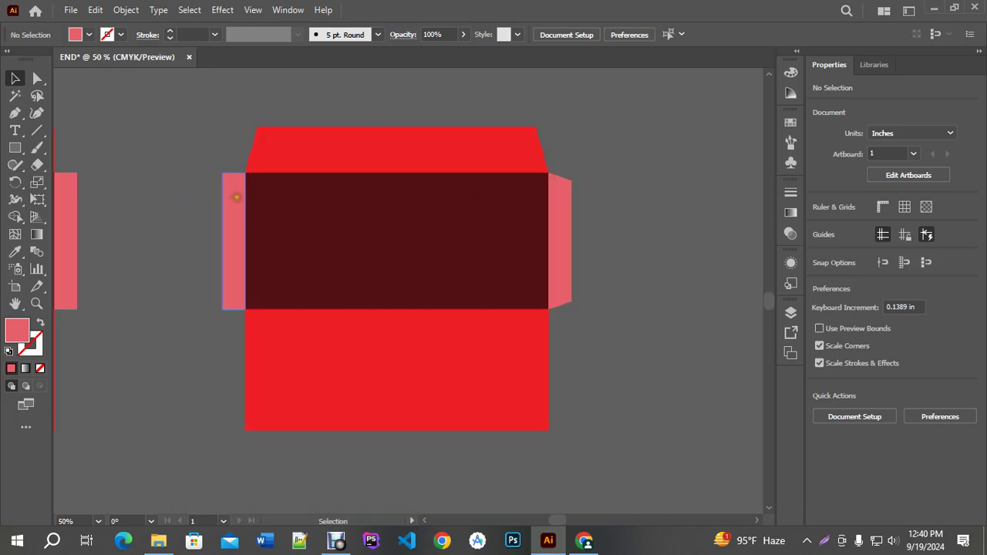
pyautogui.click(237, 196)
pyautogui.press('Delete')
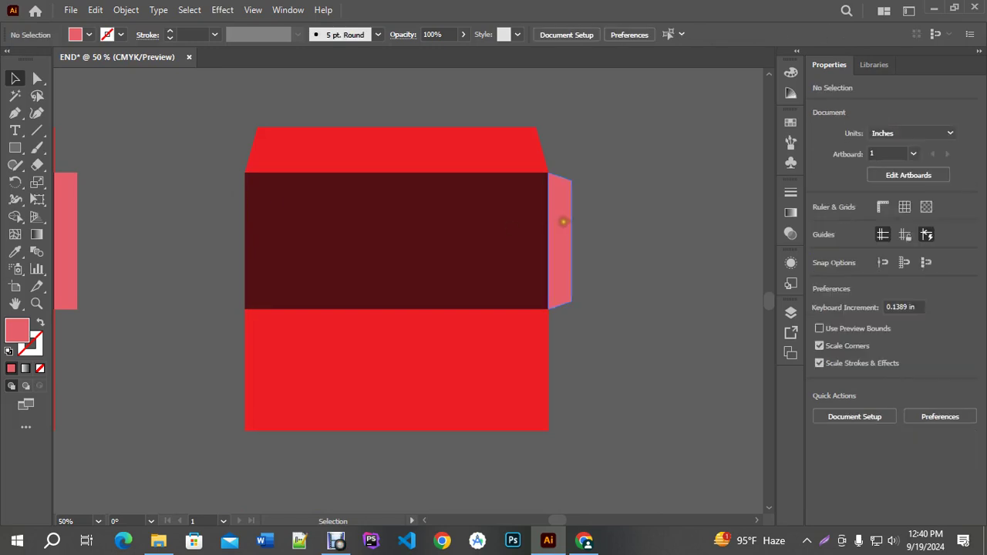
pyautogui.moveTo(561, 221); pyautogui.dragTo(231, 225)
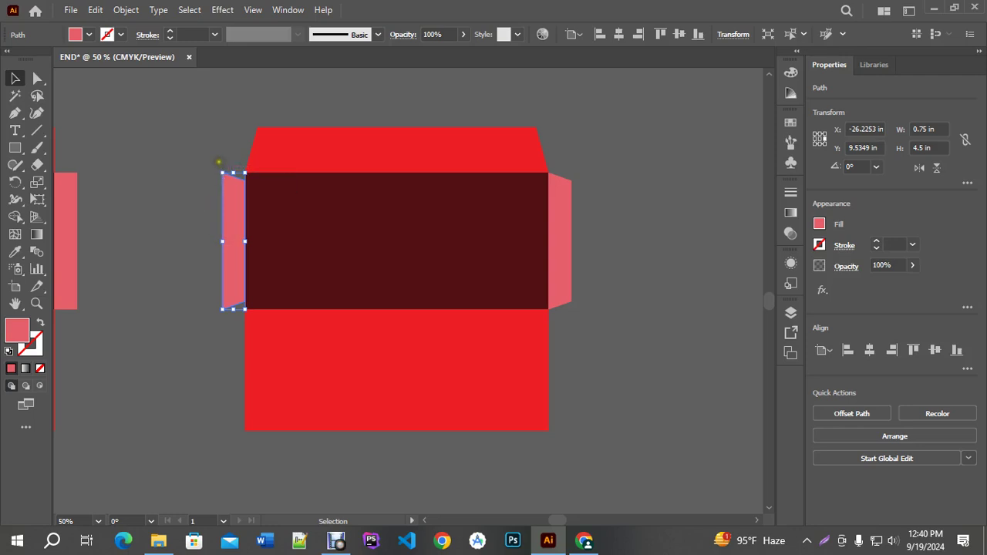
# Rotate the copied left flap 180° so its narrower edge faces outward from the center panel.
pyautogui.scroll(3, 219, 171)
pyautogui.rightClick(266, 190)
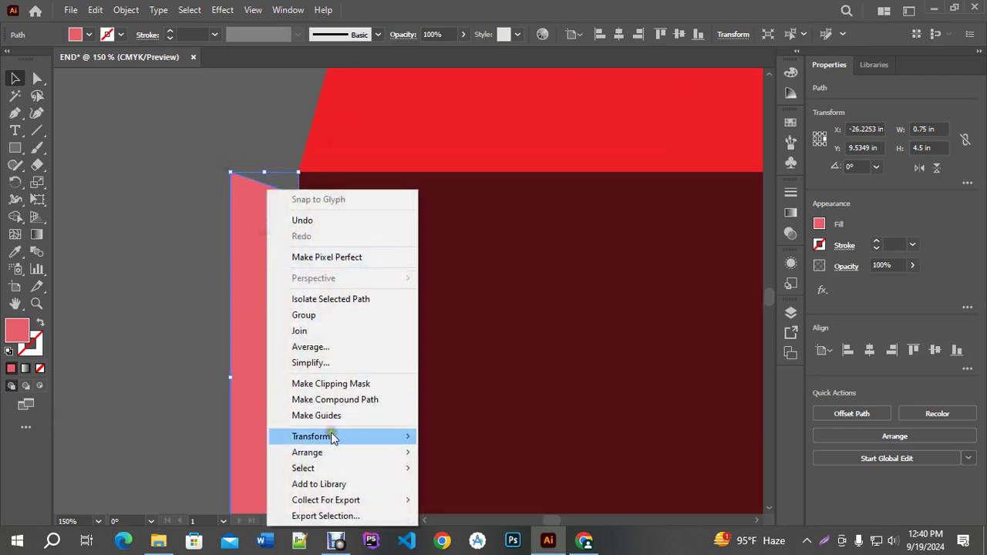
pyautogui.moveTo(326, 453)
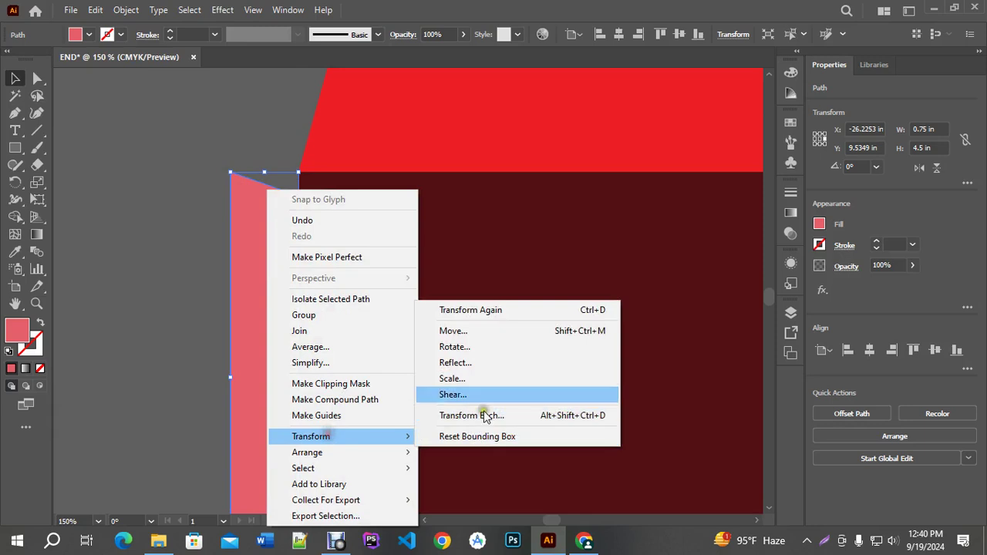
pyautogui.click(411, 9)
pyautogui.moveTo(225, 162); pyautogui.dragTo(272, 442)
# Examine the tapered envelope layout alongside the straight copy and the reference envelope image.
pyautogui.hotkey('ctrl', '-')
pyautogui.hotkey('ctrl', '-')
pyautogui.hotkey('ctrl', '-')
pyautogui.hotkey('ctrl', '-')
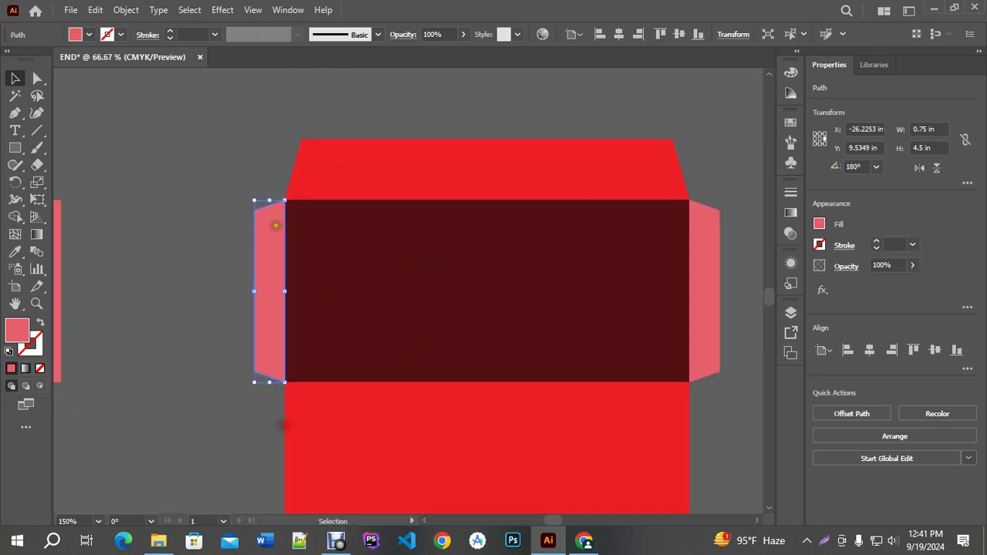
pyautogui.hotkey('ctrl', '-')
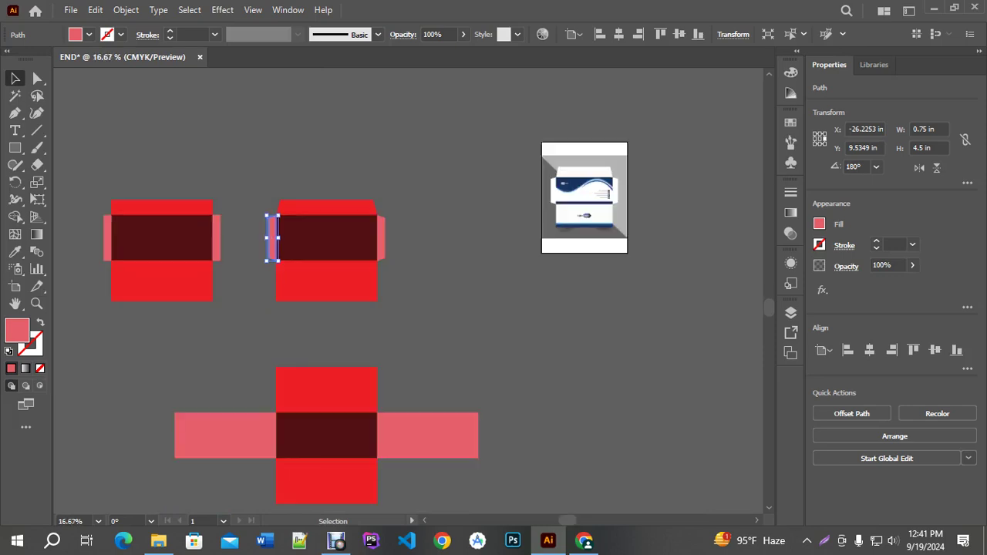
pyautogui.hotkey('ctrl', '+')
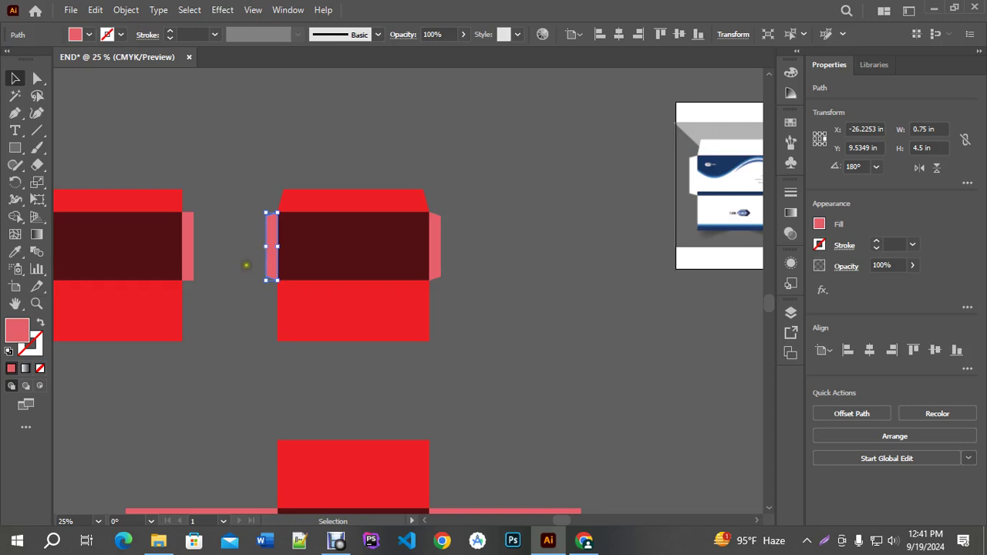
pyautogui.moveTo(247, 264); pyautogui.dragTo(433, 245)
pyautogui.hotkey('ctrl', '+')
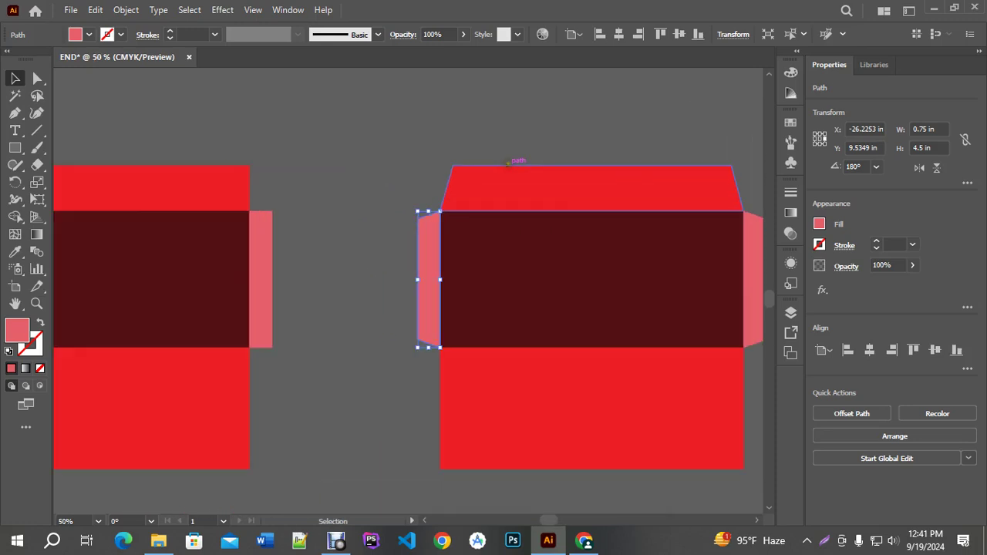
# Round the upper-left corner of the top flap on the straight envelope copy.
pyautogui.hotkey('ctrl', '+')
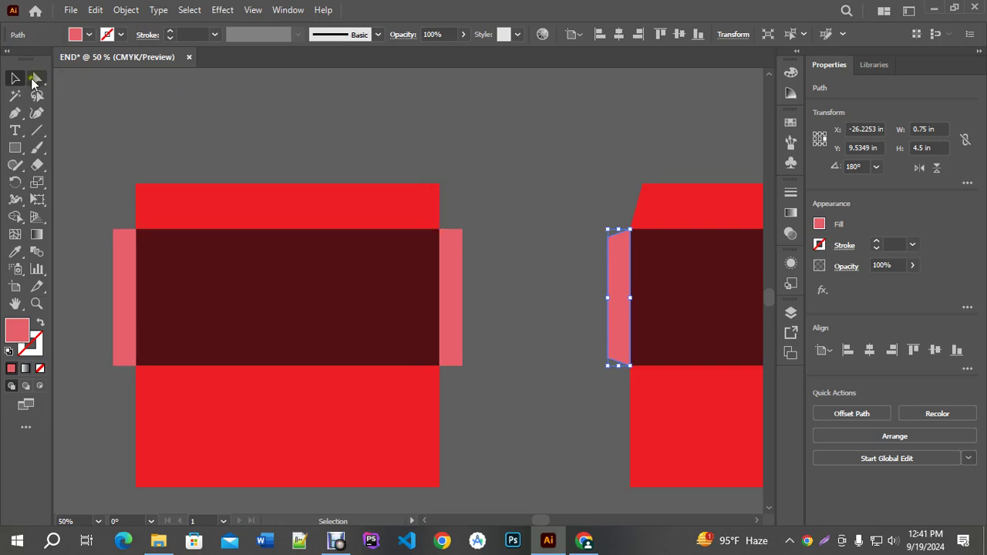
pyautogui.press('a')
pyautogui.click(137, 184)
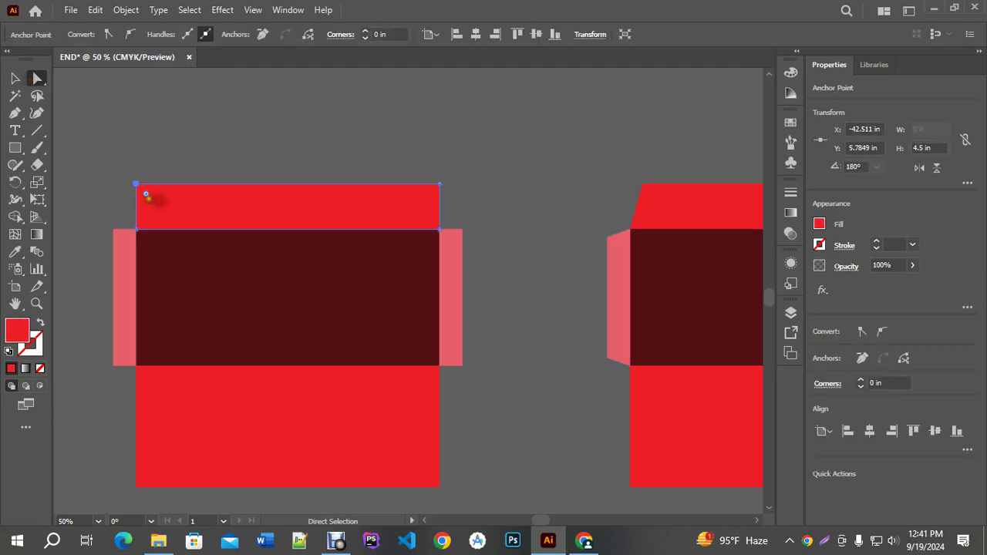
pyautogui.moveTo(148, 194); pyautogui.dragTo(164, 211)
pyautogui.click(231, 132)
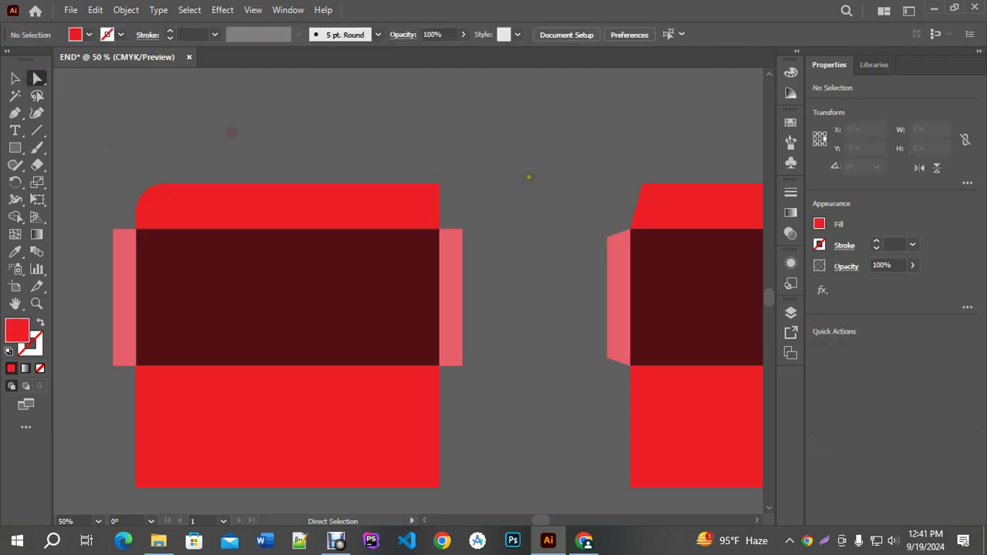
# Shift the upper-right corner of the straight copy's top flap inward to slant its side, and round that corner to about 0.72 in.
pyautogui.scroll(1, 436, 199)
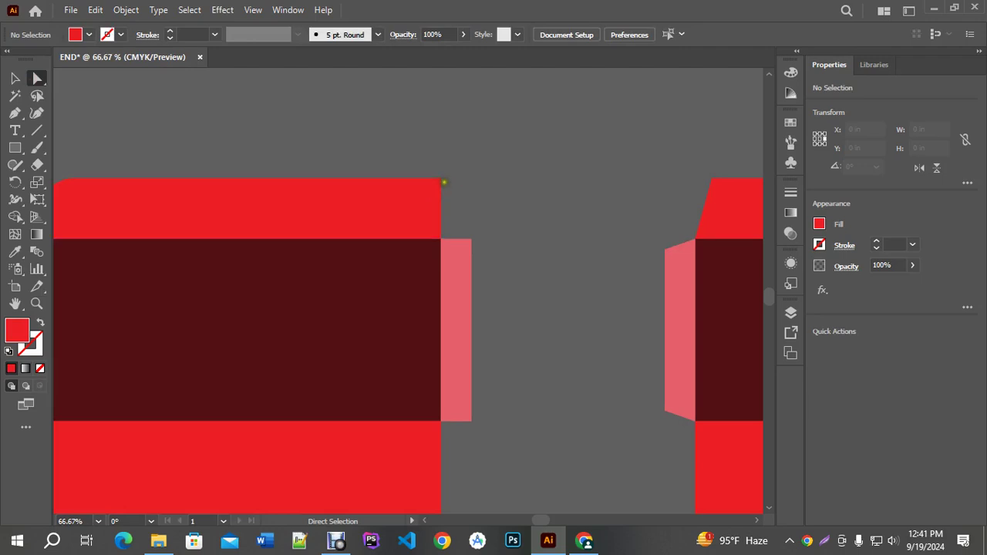
pyautogui.click(440, 179)
pyautogui.moveTo(440, 179); pyautogui.dragTo(370, 229)
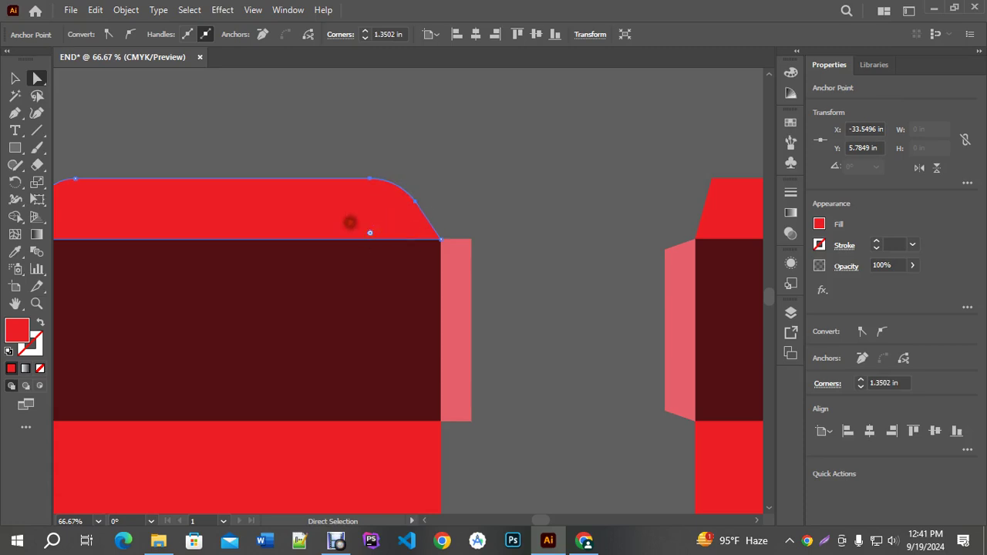
pyautogui.click(517, 185)
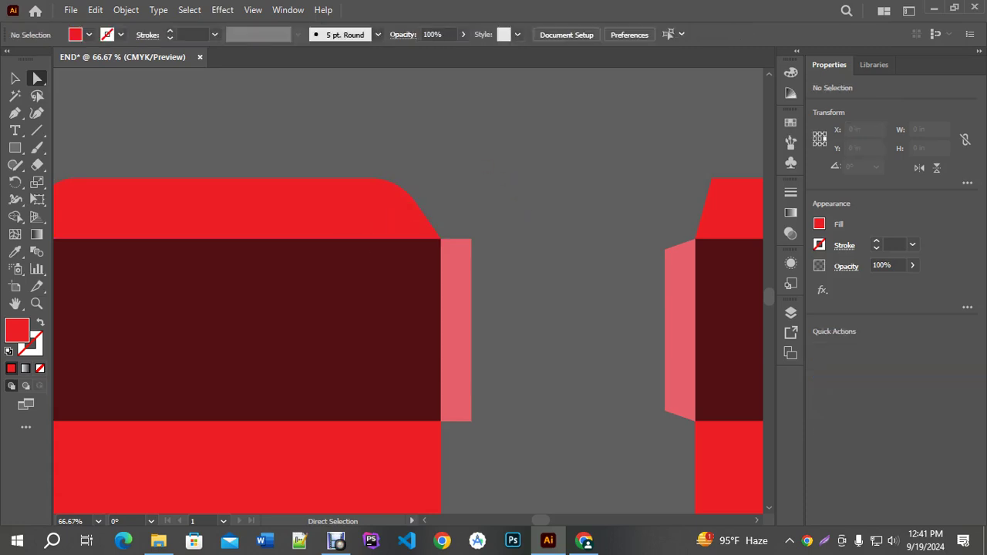
pyautogui.click(392, 192)
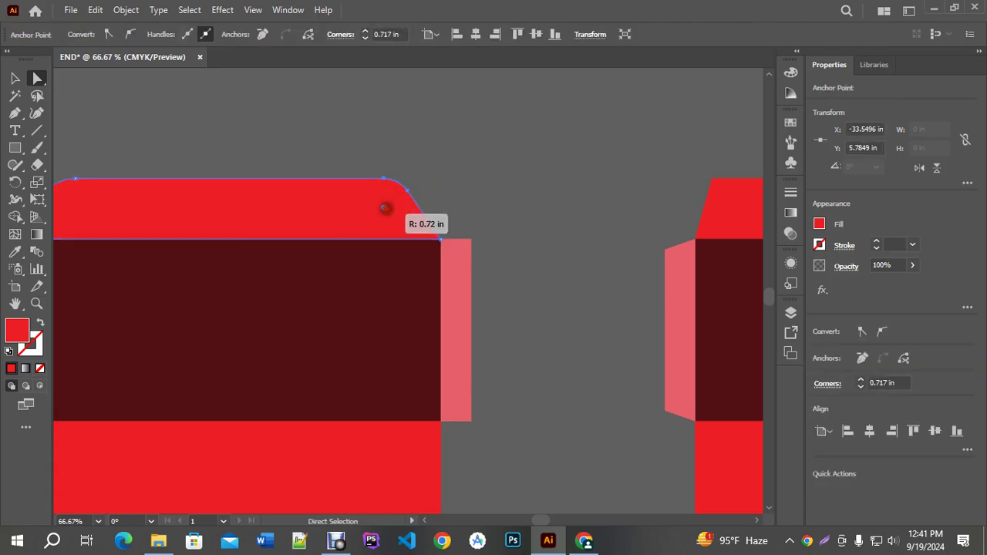
pyautogui.click(451, 152)
# Select the whole tapered envelope and move it close beside the reference envelope image.
pyautogui.scroll(-1, 452, 152)
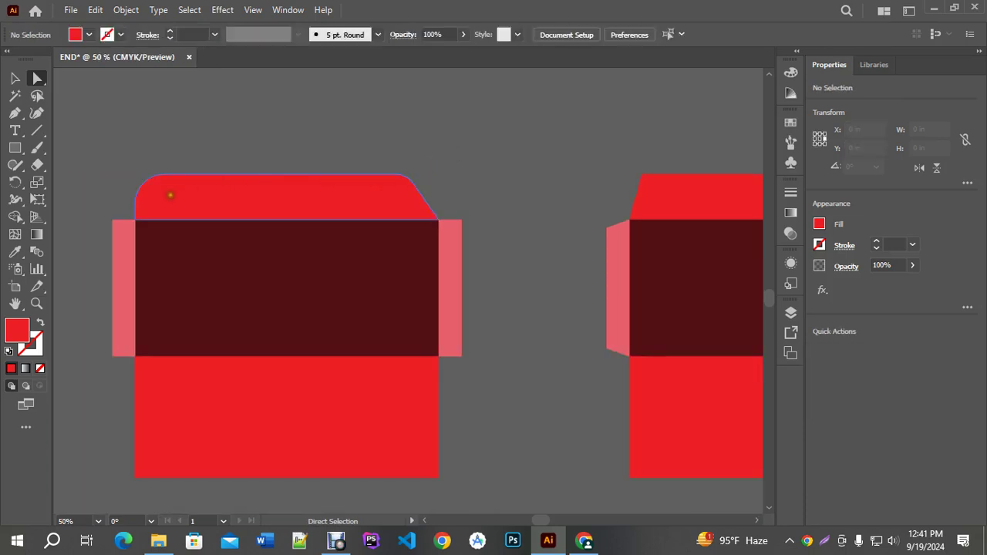
pyautogui.hscroll(3, 271, 170)
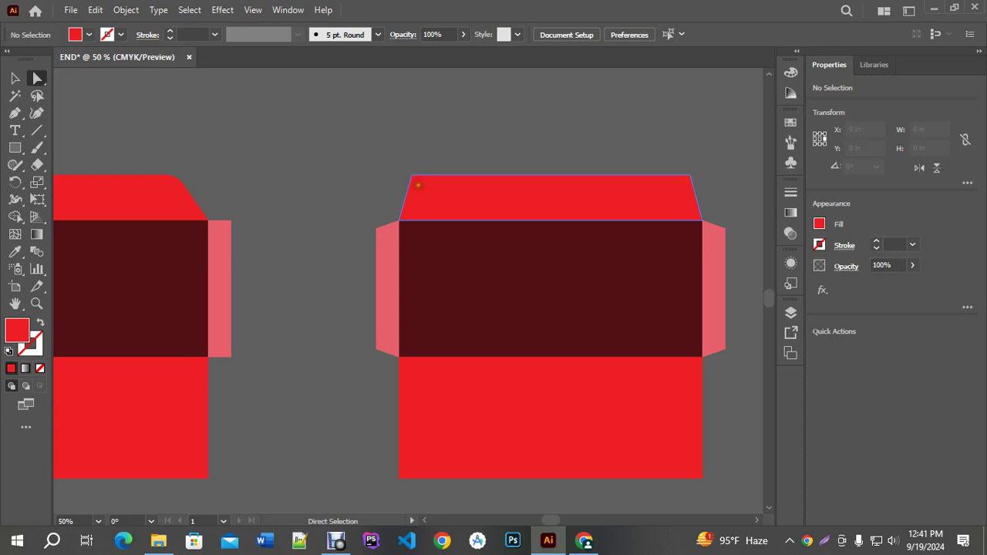
pyautogui.scroll(-2, 417, 185)
pyautogui.click(16, 78)
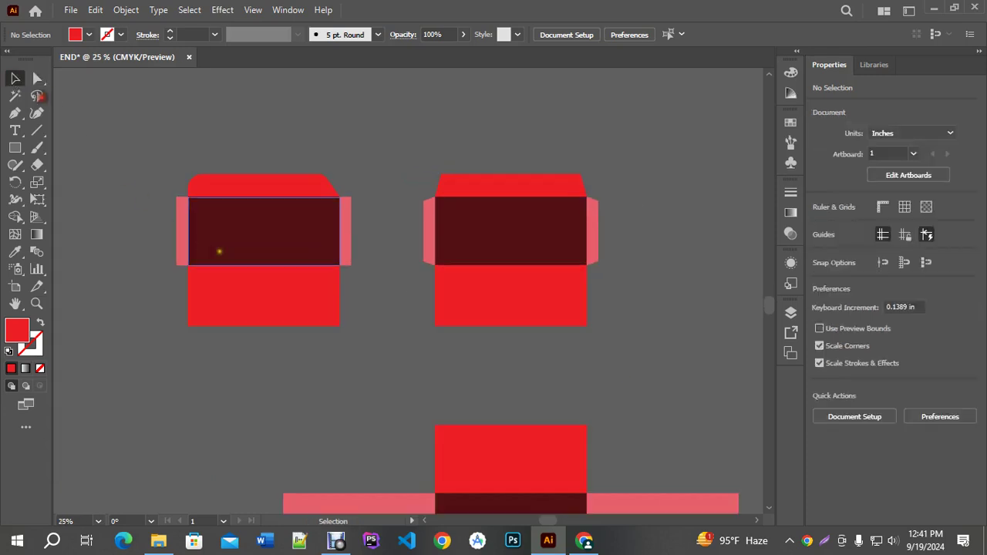
pyautogui.scroll(-2, 219, 250)
pyautogui.moveTo(324, 200); pyautogui.dragTo(440, 304)
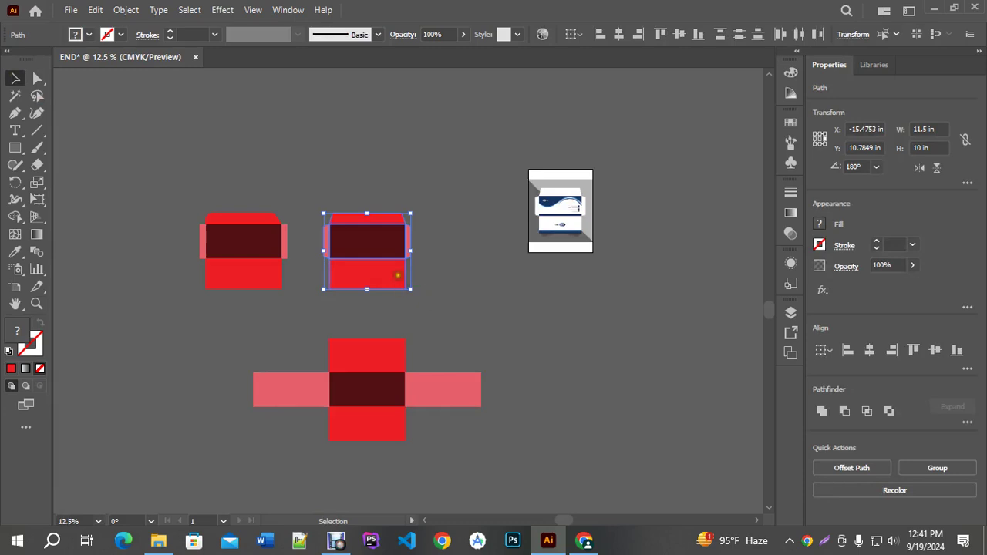
pyautogui.scroll(1, 398, 275)
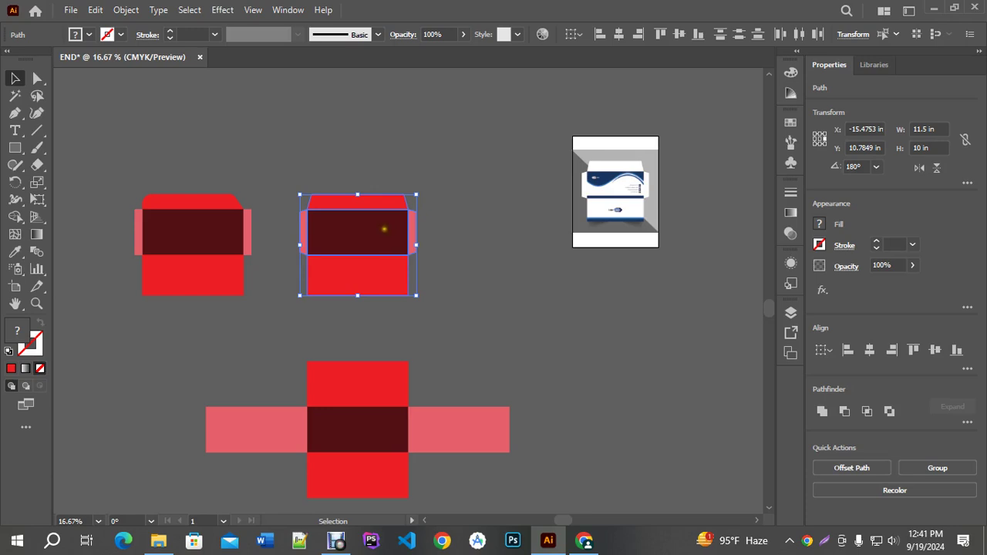
pyautogui.scroll(1, 363, 237)
pyautogui.moveTo(664, 209); pyautogui.dragTo(509, 209)
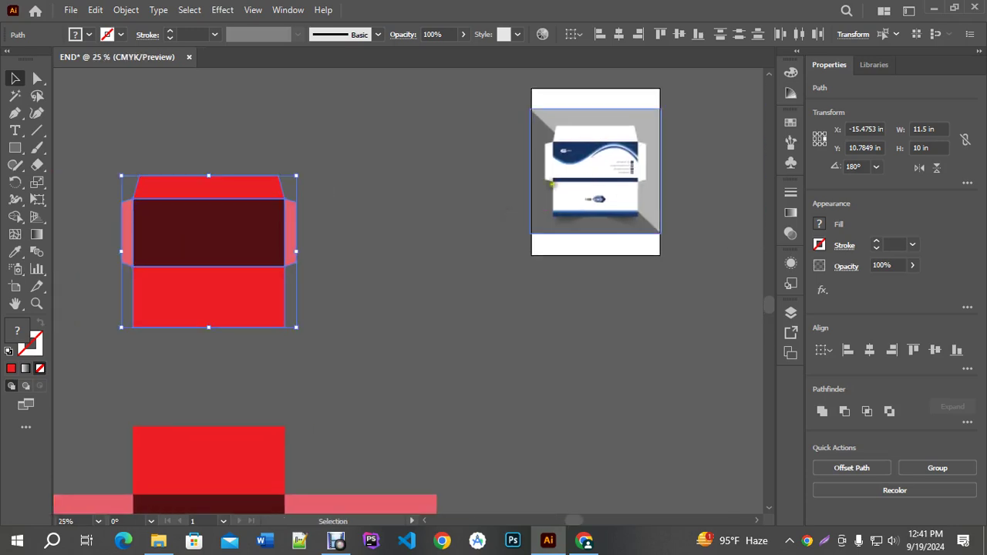
pyautogui.moveTo(279, 231); pyautogui.dragTo(459, 171)
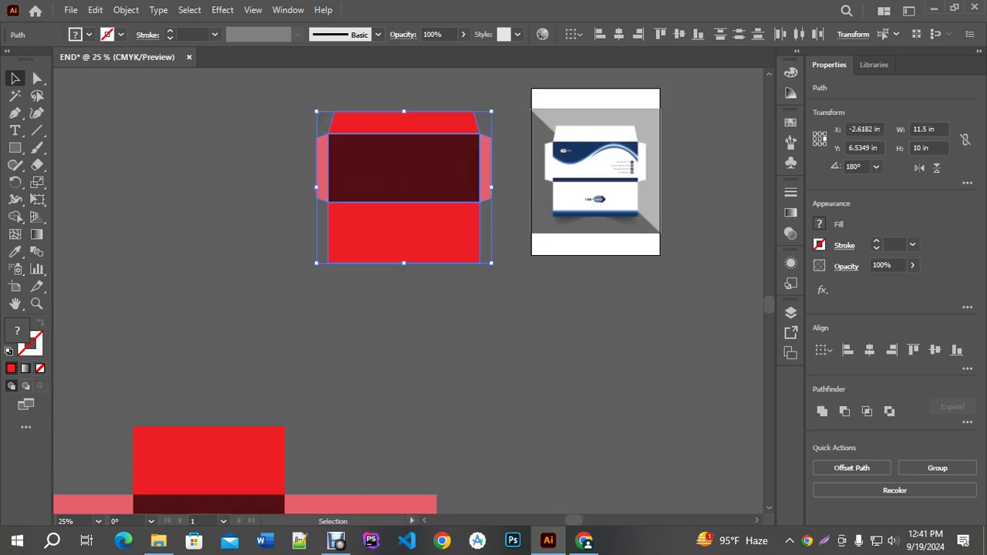
# Taper the envelope's bottom panel by nudging its two lower corners inward 0.1389 in each, and clear the selection.
pyautogui.scroll(1, 437, 157)
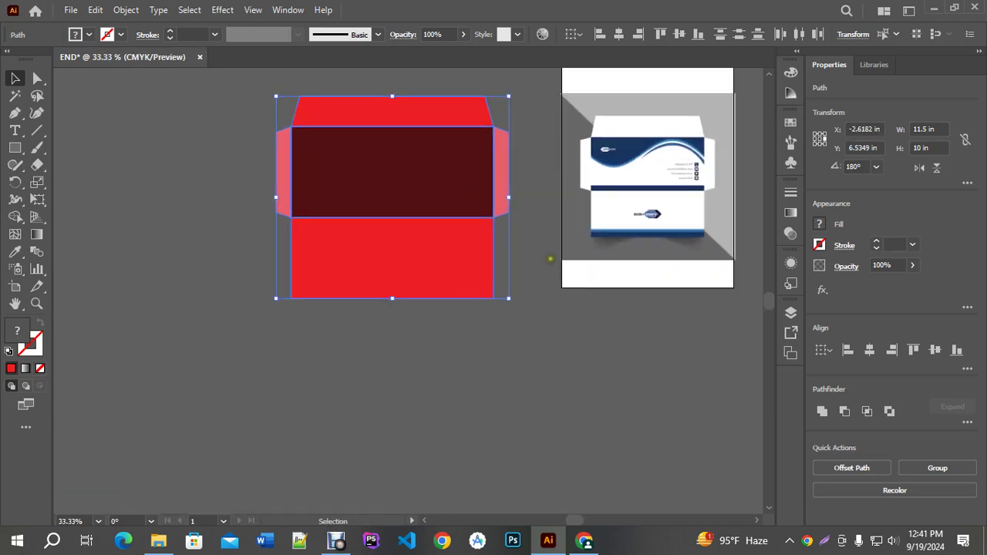
pyautogui.scroll(2, 549, 259)
pyautogui.moveTo(658, 132); pyautogui.dragTo(504, 288)
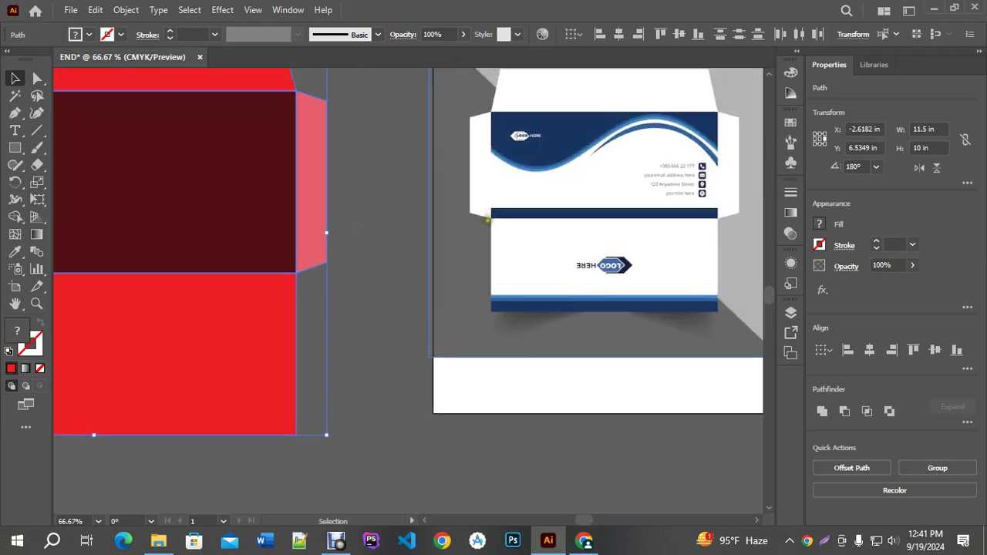
pyautogui.moveTo(474, 325); pyautogui.dragTo(591, 308)
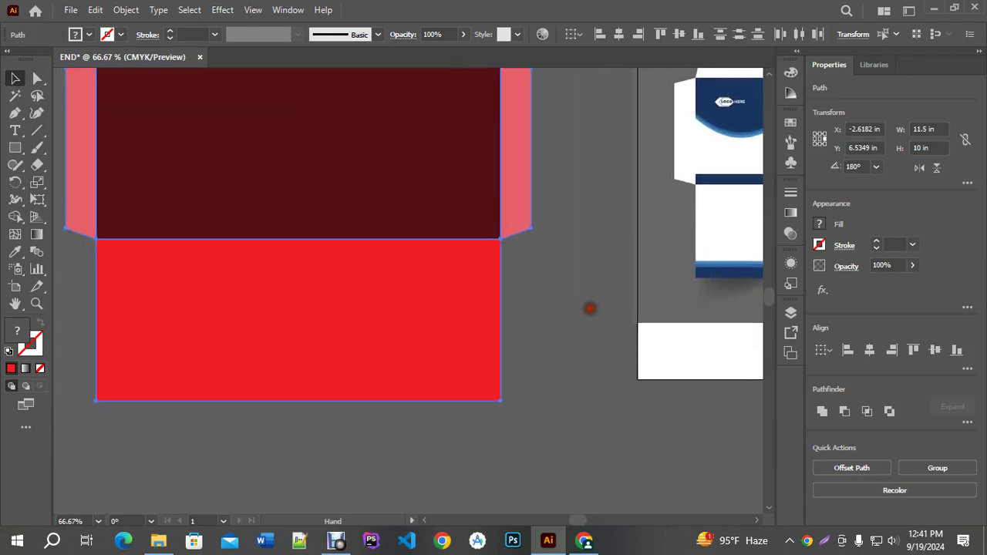
pyautogui.click(542, 377)
pyautogui.click(38, 79)
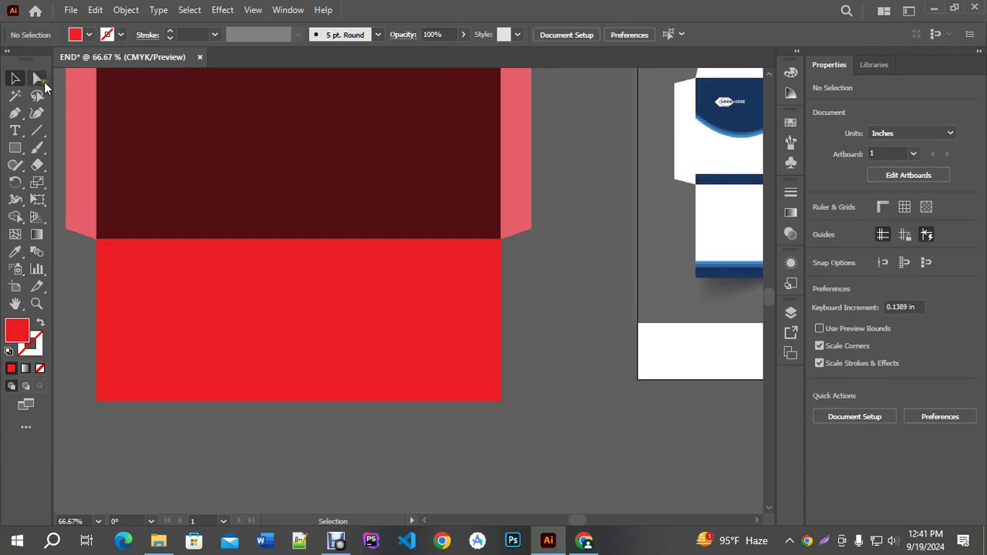
pyautogui.click(500, 400)
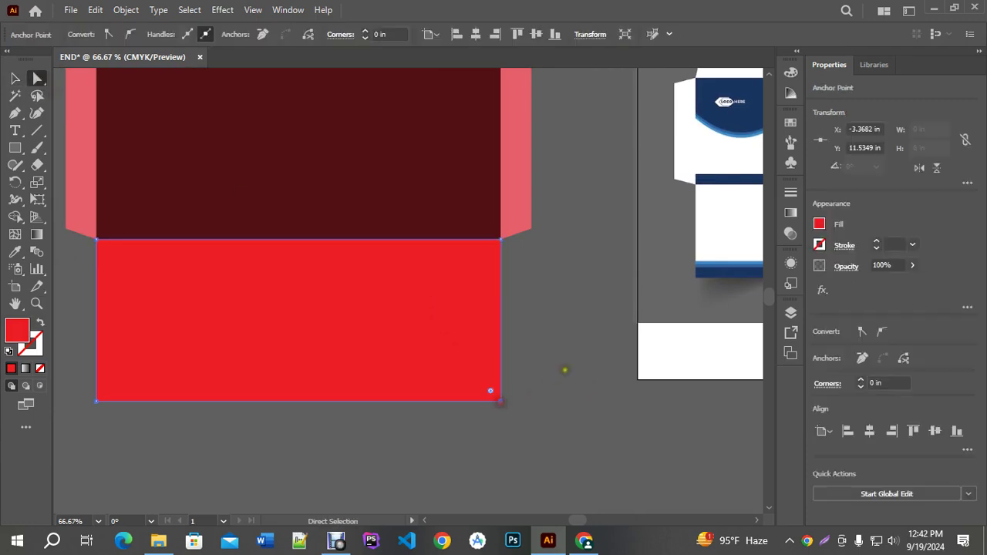
pyautogui.hotkey('shift', 'Left')
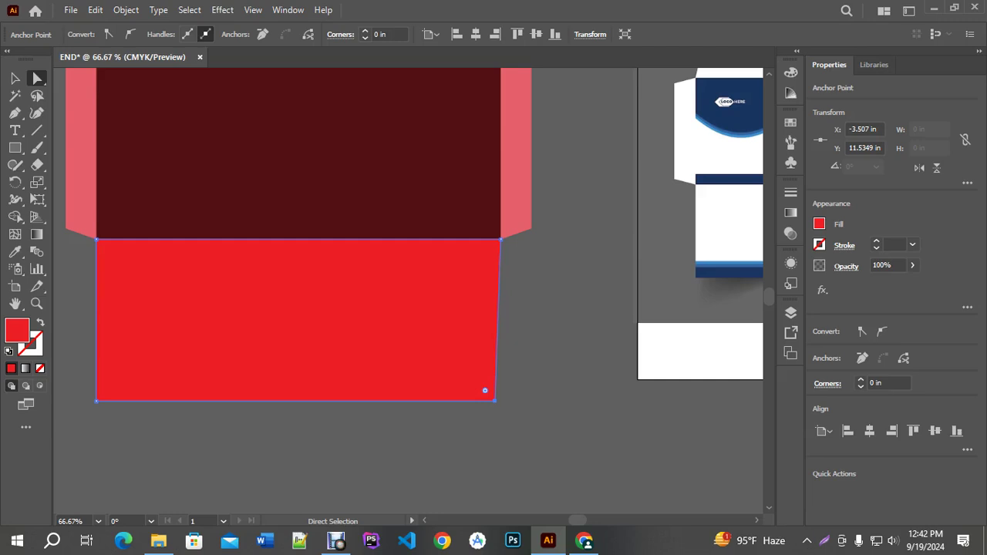
pyautogui.click(98, 399)
pyautogui.hotkey('shift', 'Right')
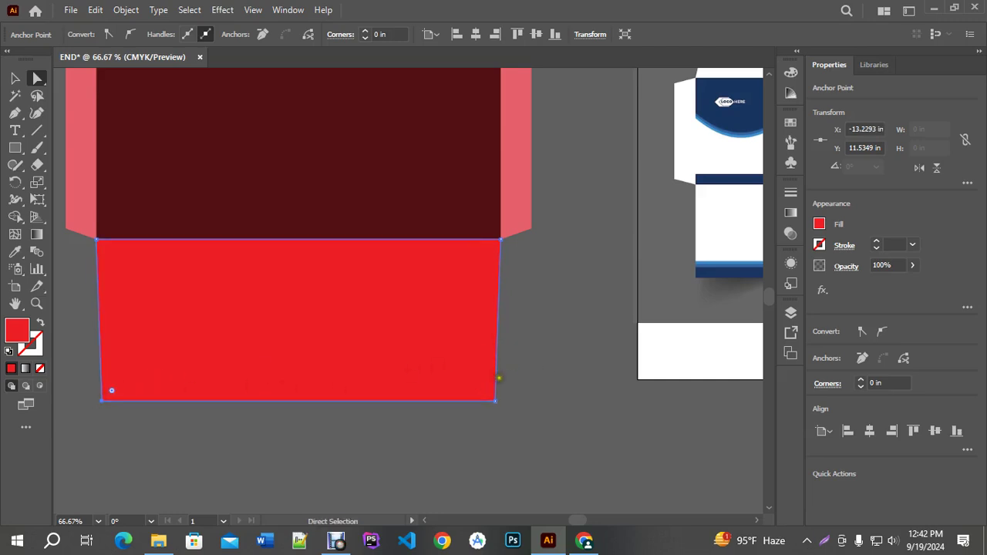
pyautogui.scroll(-1, 500, 378)
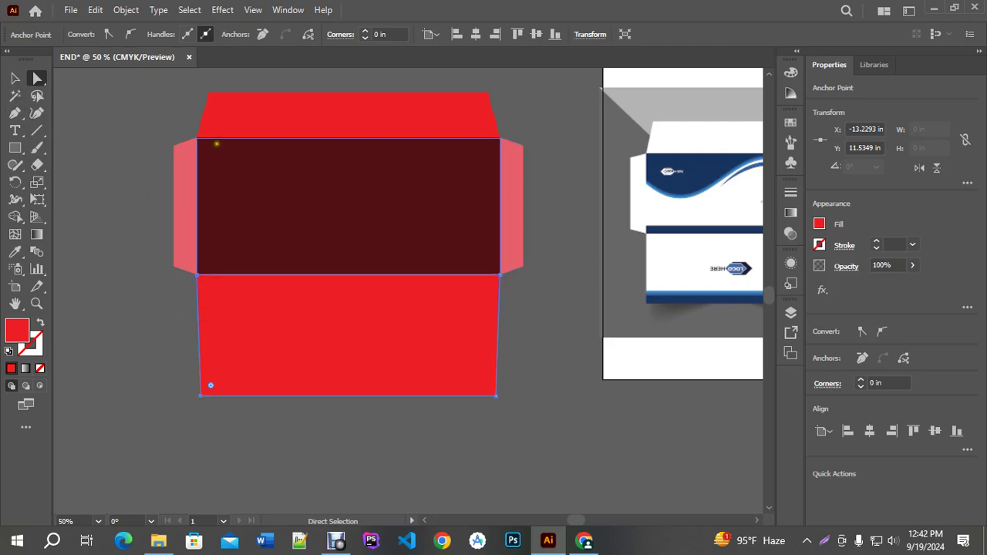
pyautogui.click(19, 81)
pyautogui.click(515, 333)
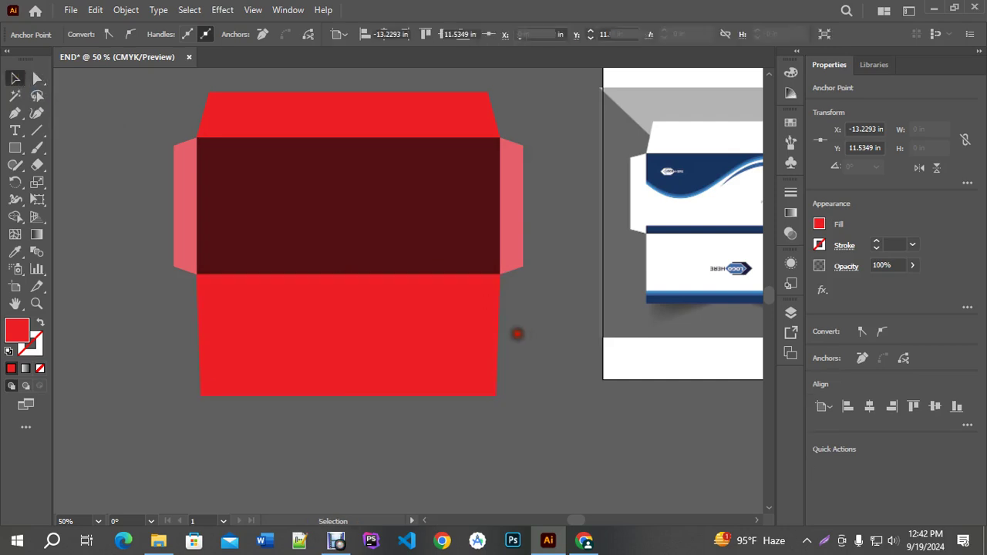
# Fill all panels of the tapered envelope with the white sampled from the reference image's top flap.
pyautogui.hotkey('ctrl', '-')
pyautogui.moveTo(494, 377); pyautogui.dragTo(251, 146)
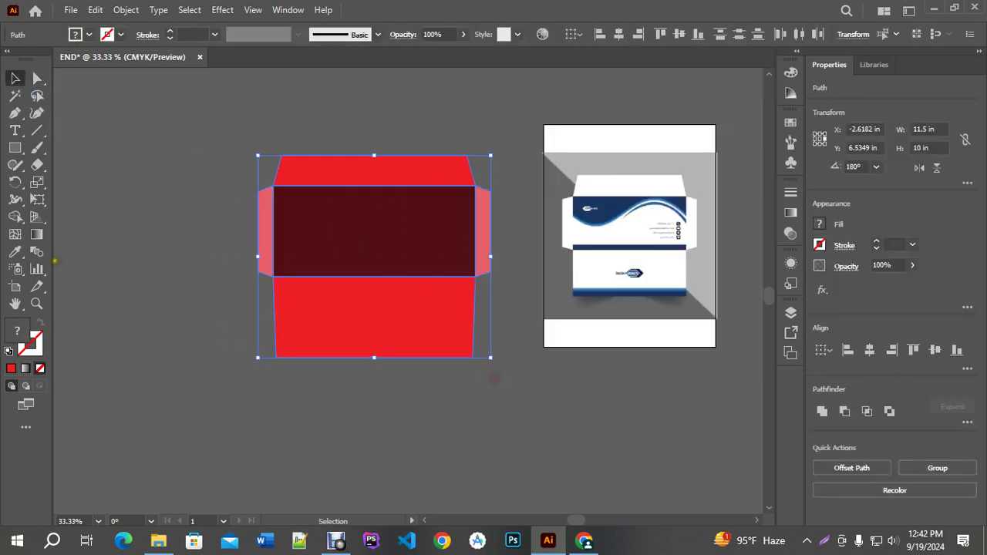
pyautogui.click(14, 252)
pyautogui.click(622, 180)
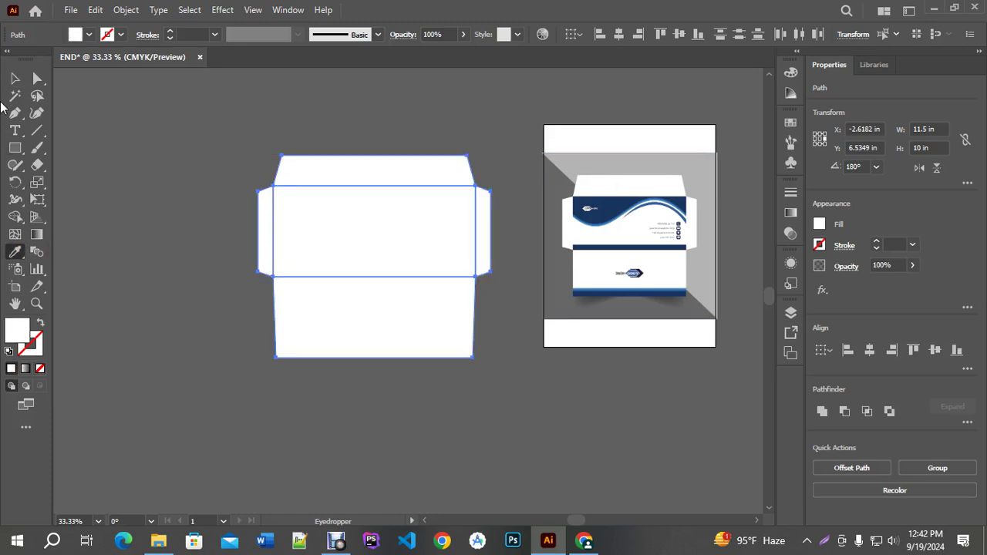
pyautogui.press('v')
pyautogui.click(319, 142)
# Examine the reference envelope, look through the envelope design image results in Chrome, and return to Illustrator.
pyautogui.hotkey('ctrl', '+')
pyautogui.hotkey('ctrl', '+')
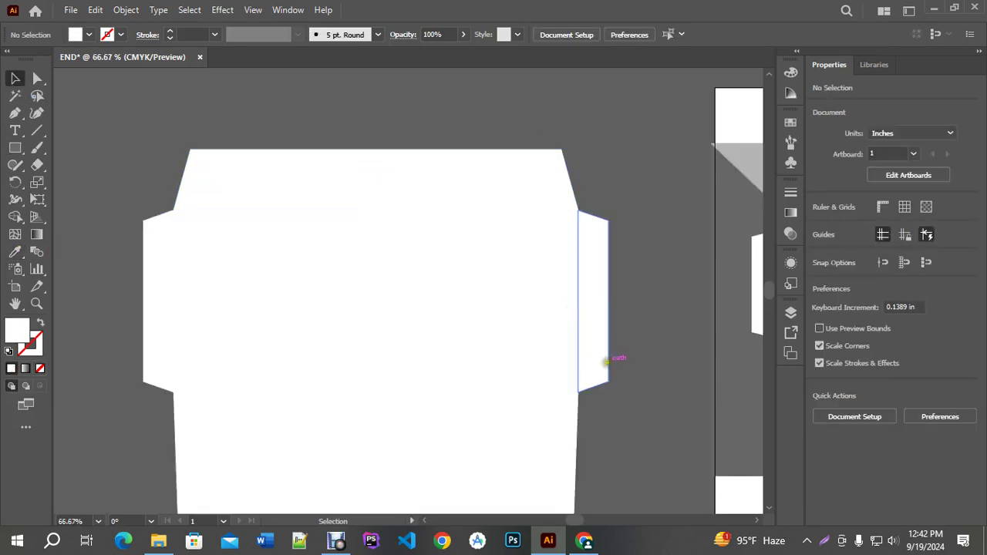
pyautogui.moveTo(625, 295); pyautogui.dragTo(273, 295)
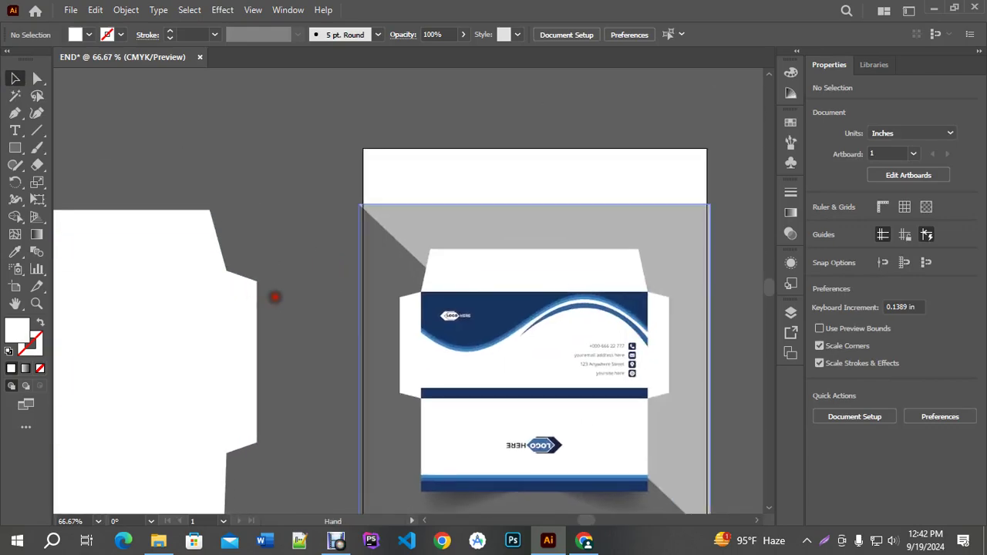
pyautogui.click(584, 541)
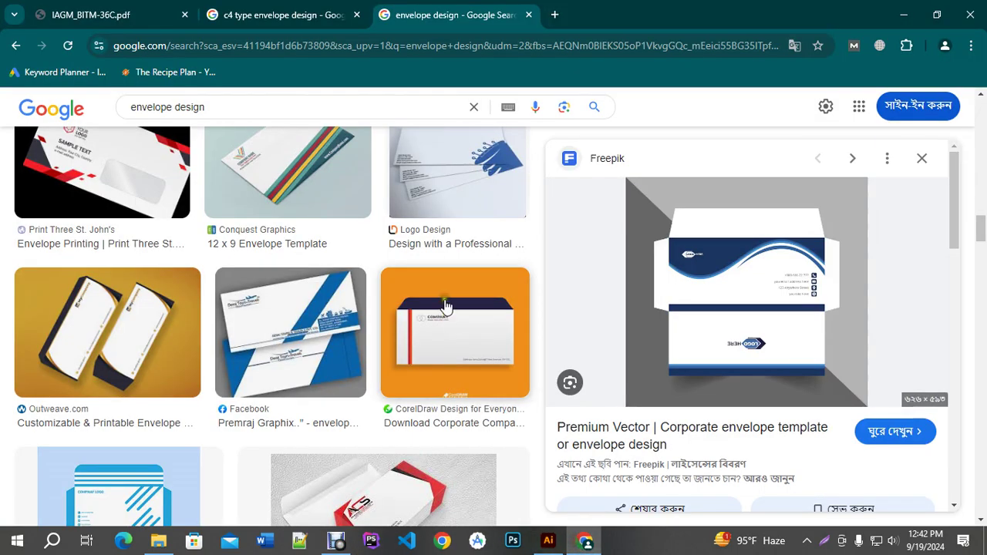
pyautogui.scroll(-5, 458, 353)
pyautogui.scroll(10, 458, 353)
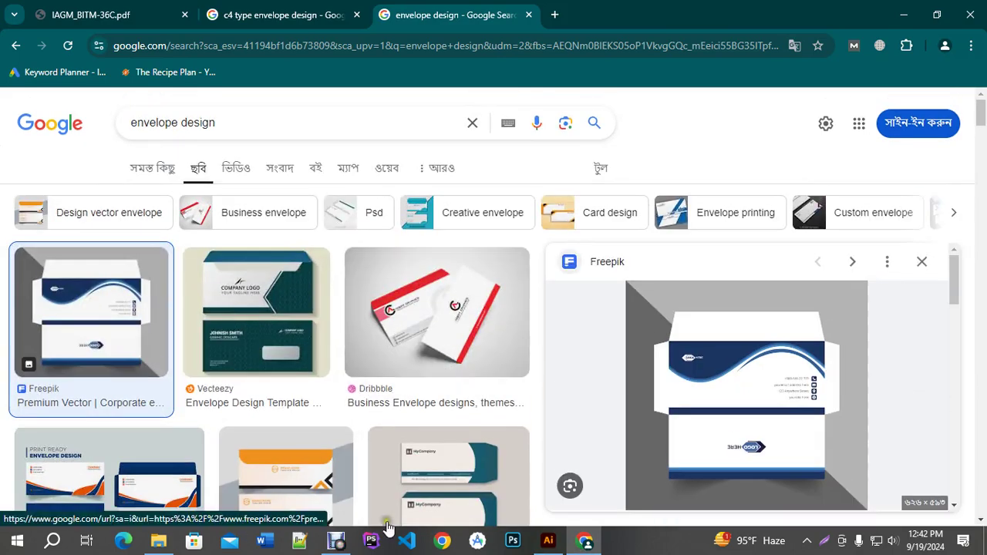
pyautogui.click(548, 540)
# Move the reference envelope image closer to the white envelope and clear the selection.
pyautogui.hscroll(-4, 609, 280)
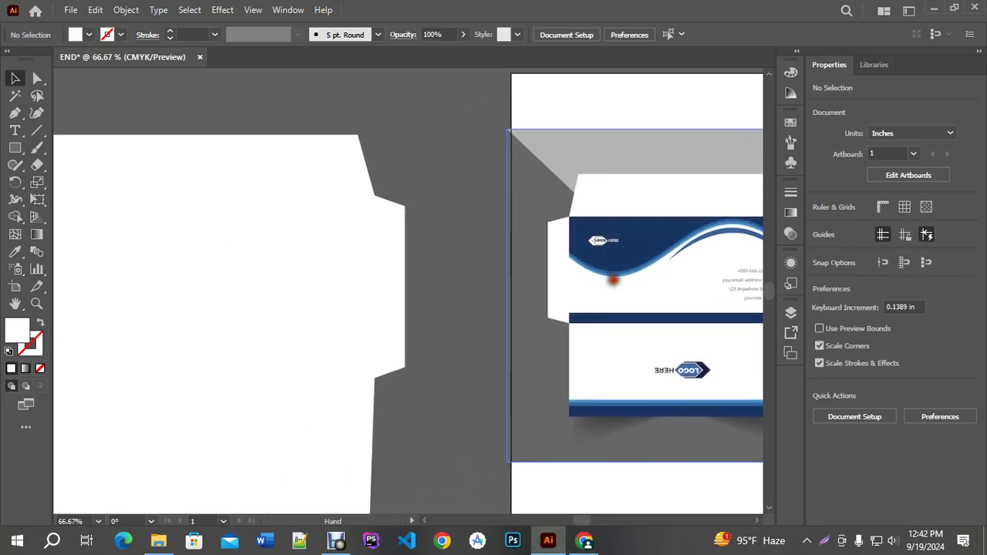
pyautogui.scroll(-1, 613, 280)
pyautogui.moveTo(672, 270); pyautogui.dragTo(605, 270)
pyautogui.click(282, 104)
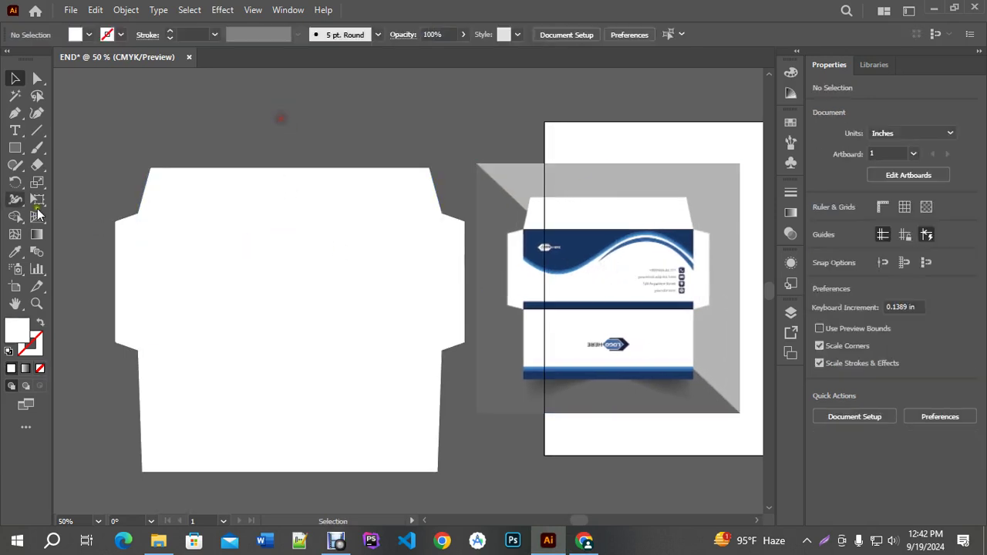
# Draw a 10 by about 2.65 in rectangle across the center panel's upper part and fill it with the reference's navy blue.
pyautogui.press('m')
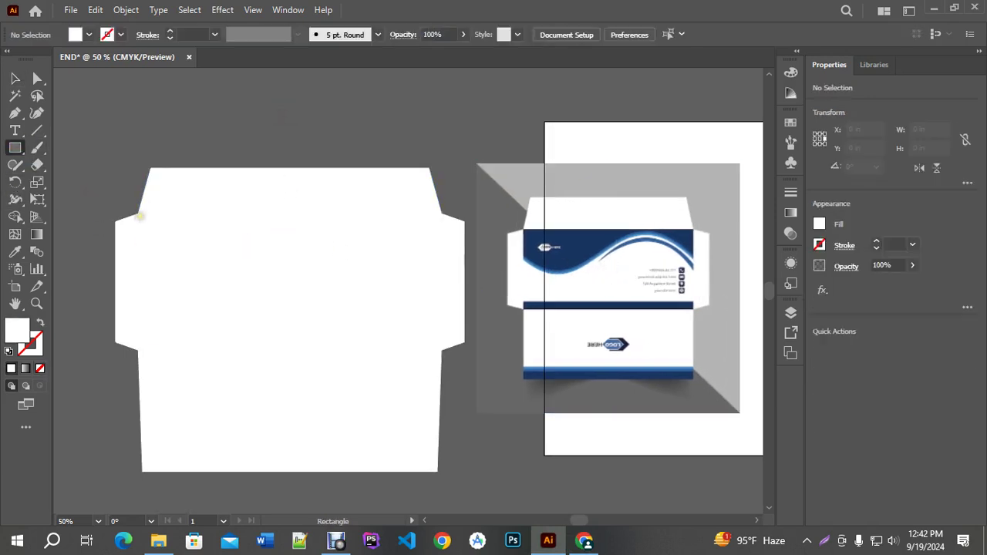
pyautogui.moveTo(138, 214); pyautogui.dragTo(441, 294)
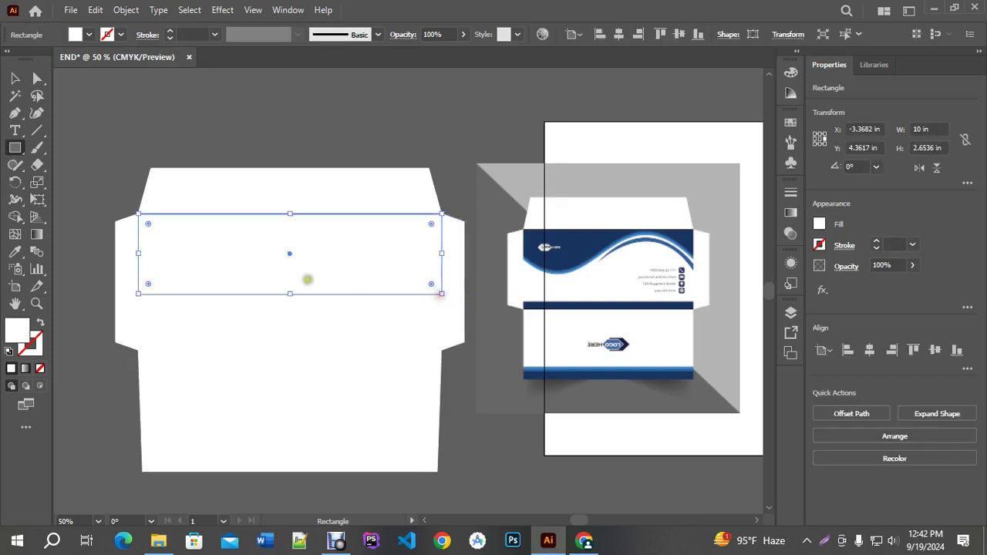
pyautogui.click(15, 251)
pyautogui.click(574, 246)
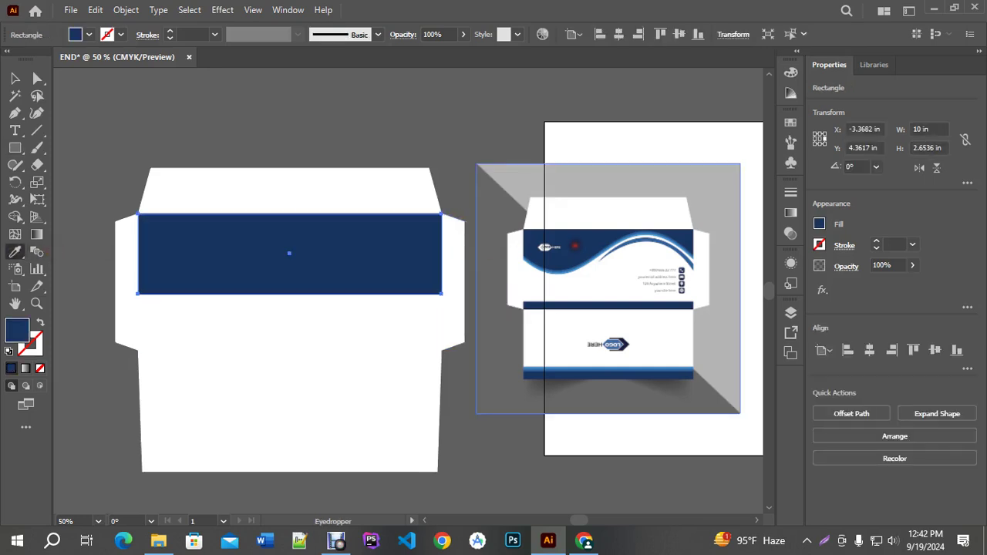
pyautogui.click(14, 78)
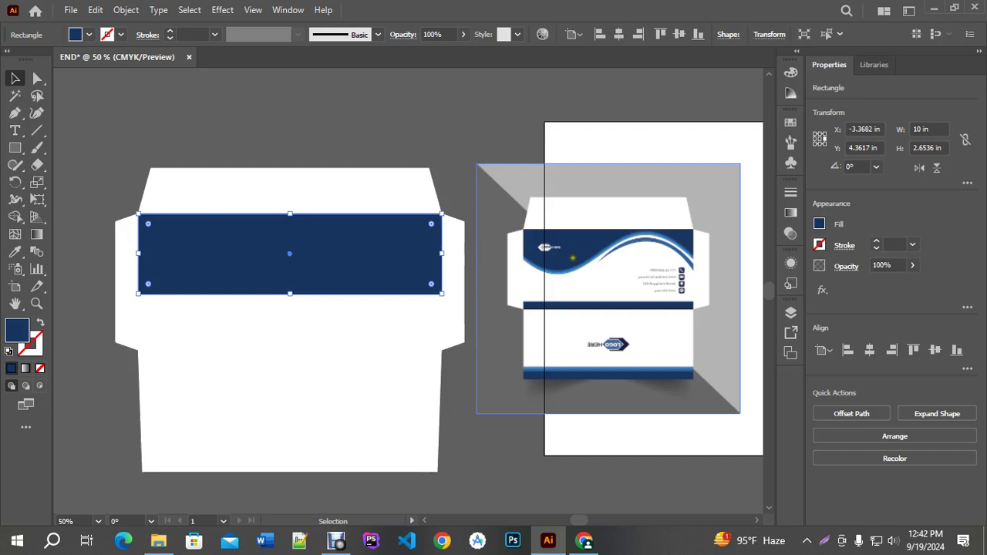
# Shorten the navy rectangle from its lower edge to a height of about 0.94 in, keeping its 10 in width.
pyautogui.scroll(4, 577, 267)
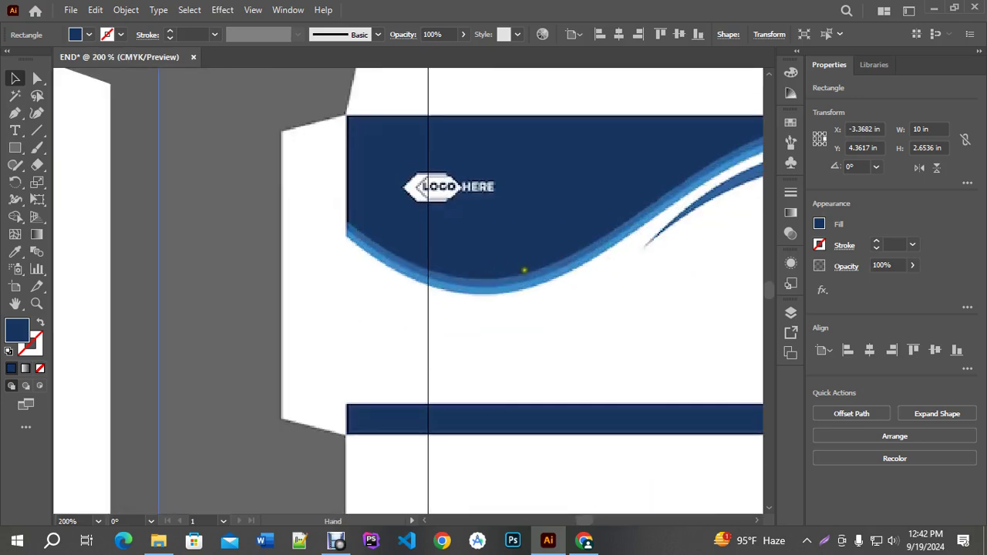
pyautogui.moveTo(524, 270); pyautogui.dragTo(287, 258)
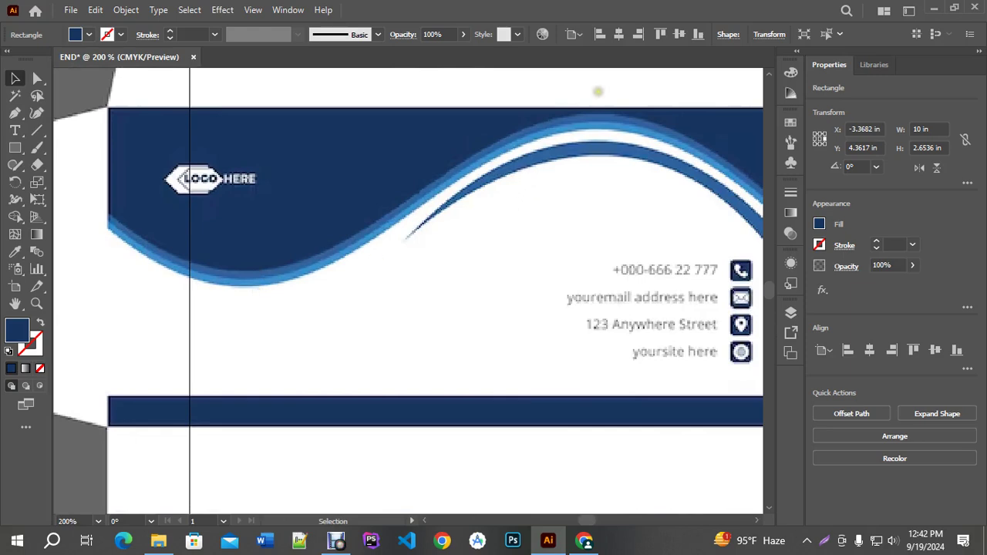
pyautogui.scroll(-3, 650, 185)
pyautogui.scroll(1, 368, 213)
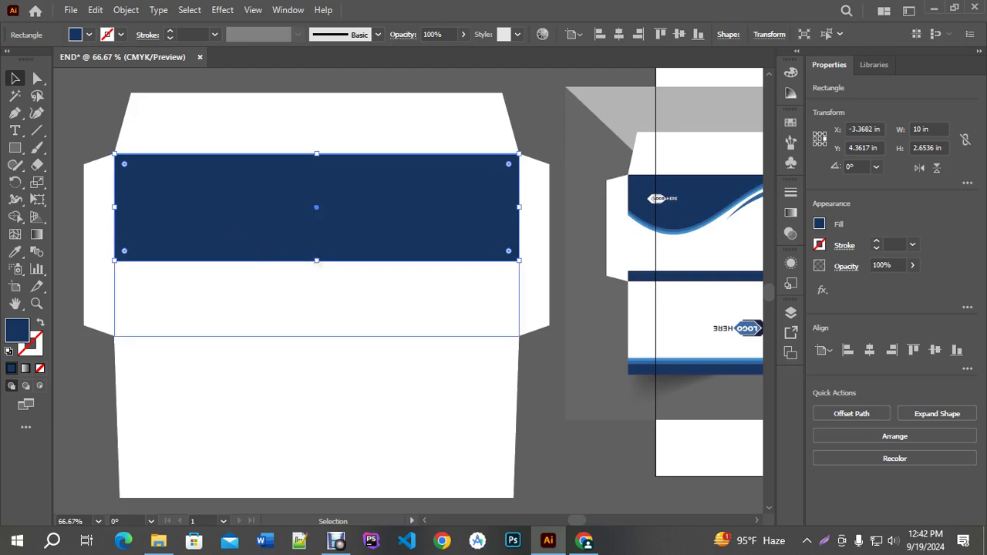
pyautogui.moveTo(315, 259); pyautogui.dragTo(317, 252)
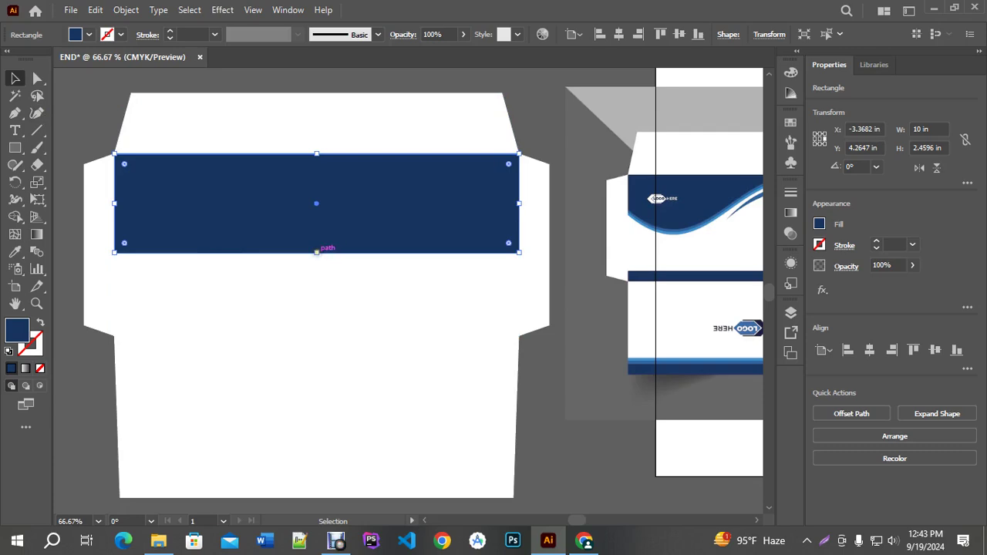
pyautogui.scroll(-1, 316, 257)
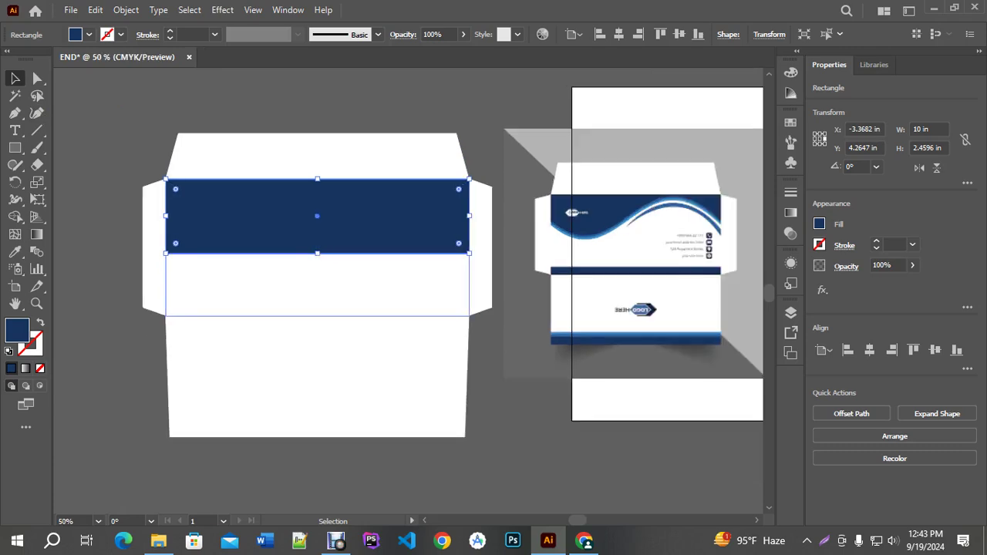
pyautogui.moveTo(316, 253); pyautogui.dragTo(318, 207)
# Bend the navy rectangle's lower edge with the Curvature tool into an S-wave dipping on the left half and rising on the right half.
pyautogui.click(37, 113)
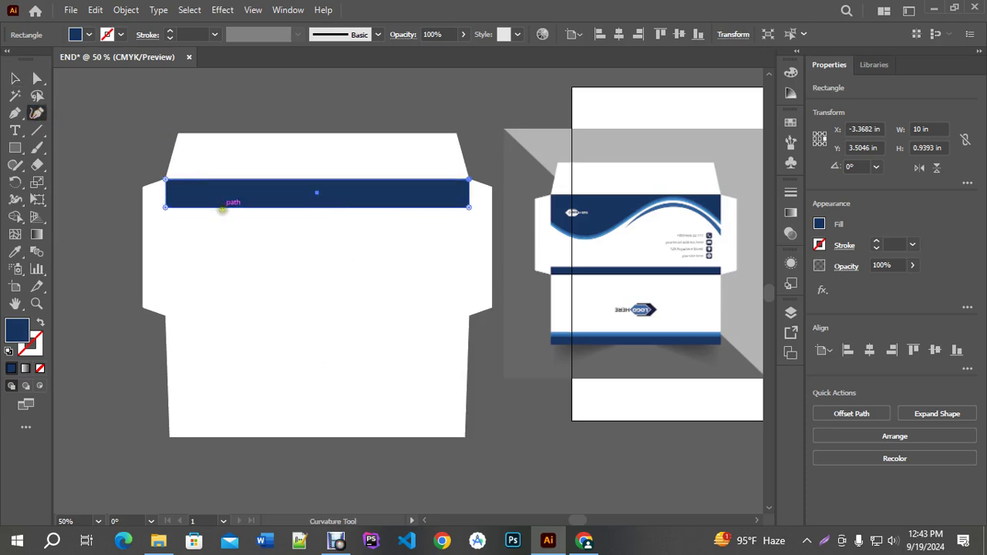
pyautogui.moveTo(221, 206); pyautogui.dragTo(222, 241)
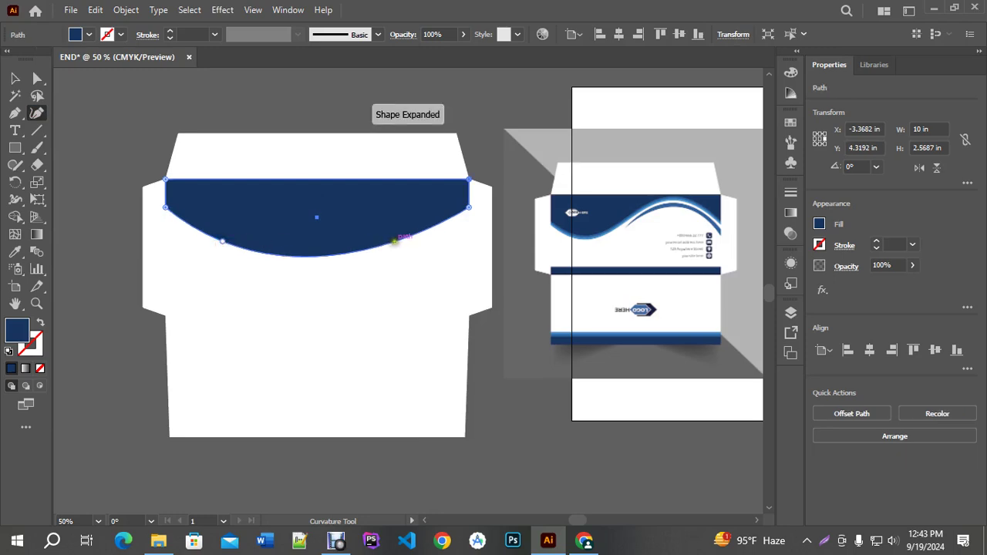
pyautogui.moveTo(393, 241); pyautogui.dragTo(388, 188)
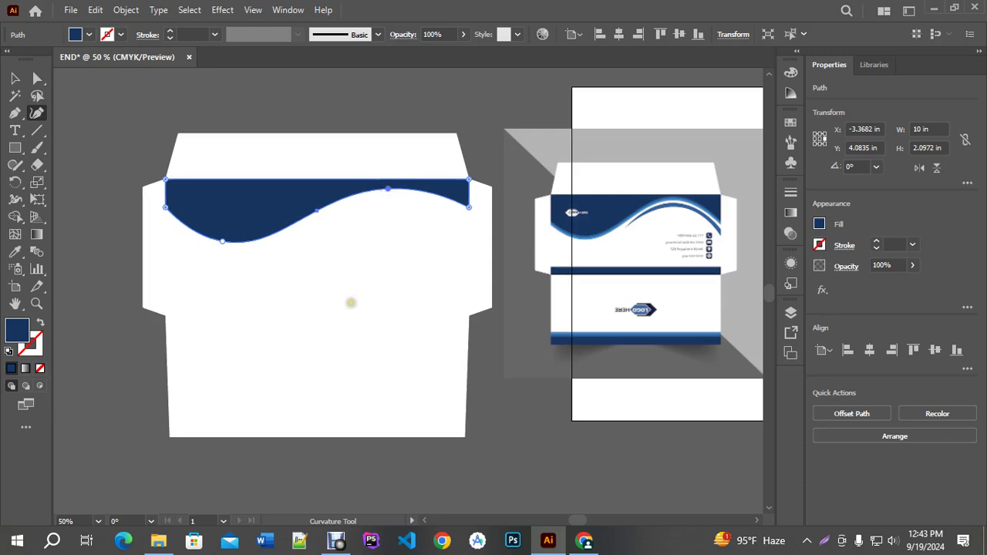
pyautogui.click(14, 78)
pyautogui.click(93, 92)
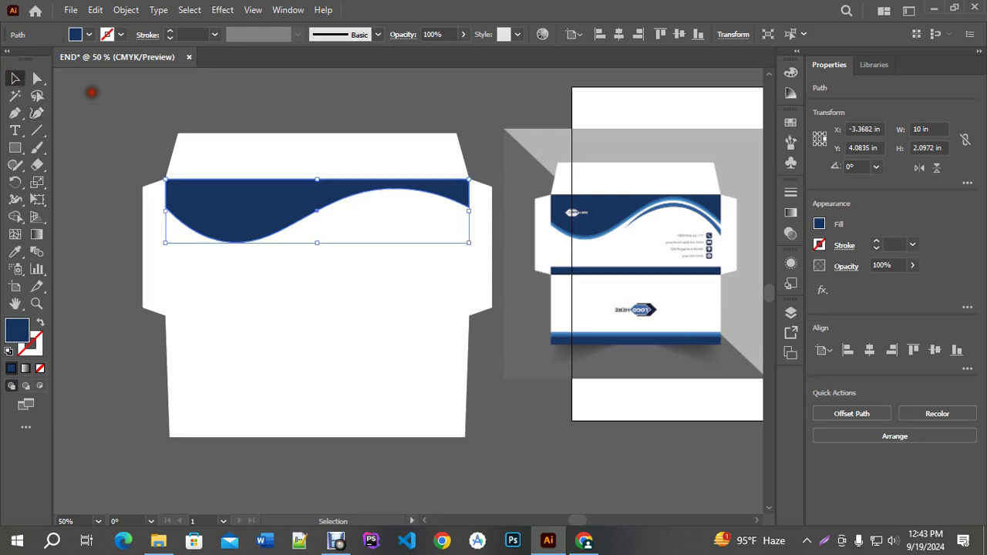
# Duplicate the navy wave shape in place behind the original and fill the copy with the medium blue sampled from the reference's wave band.
pyautogui.scroll(8, 586, 227)
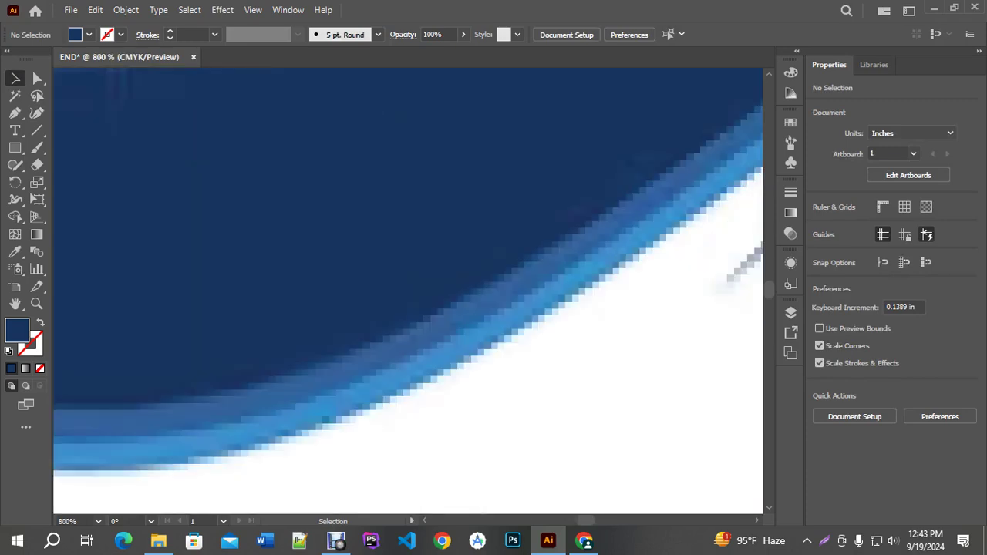
pyautogui.scroll(-8, 631, 236)
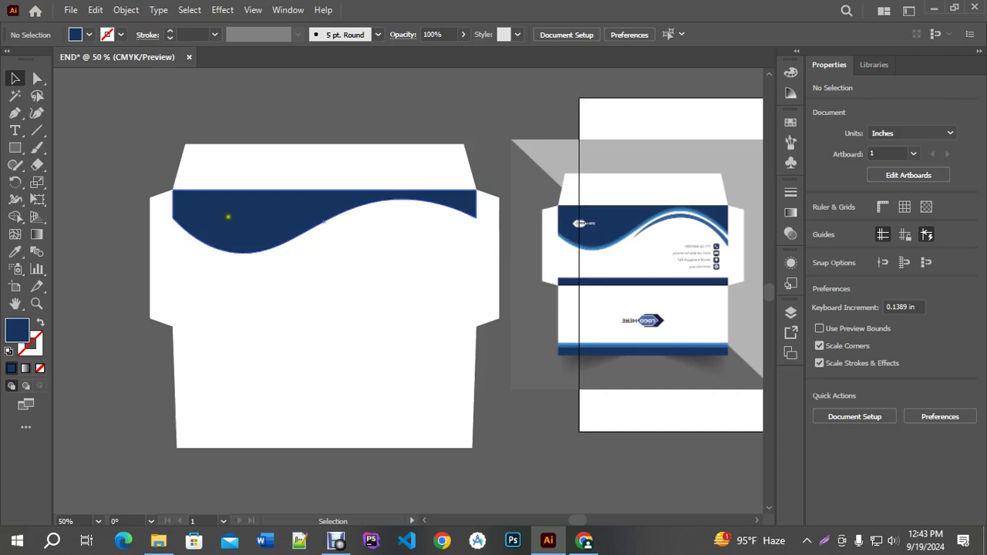
pyautogui.click(258, 223)
pyautogui.scroll(1, 283, 207)
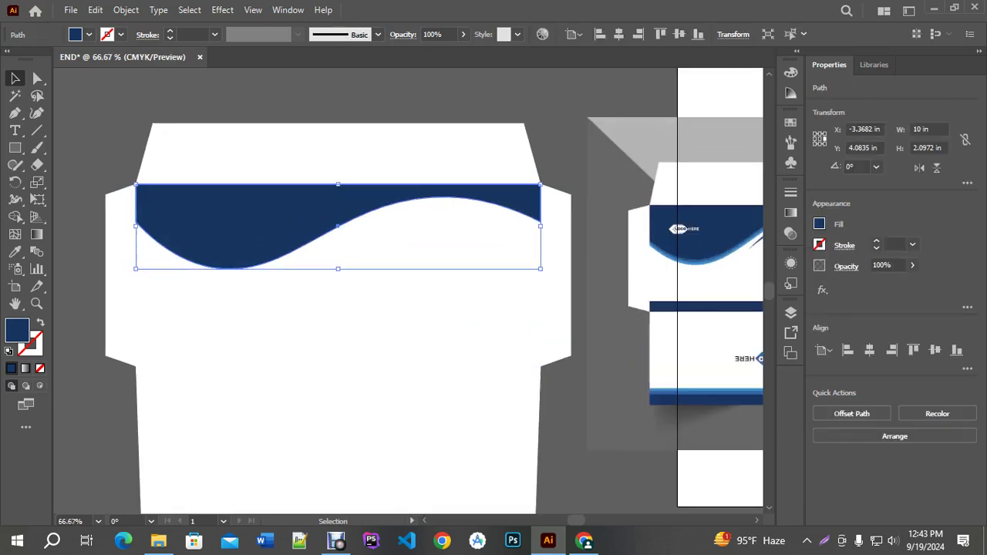
pyautogui.scroll(1, 283, 207)
pyautogui.press('a')
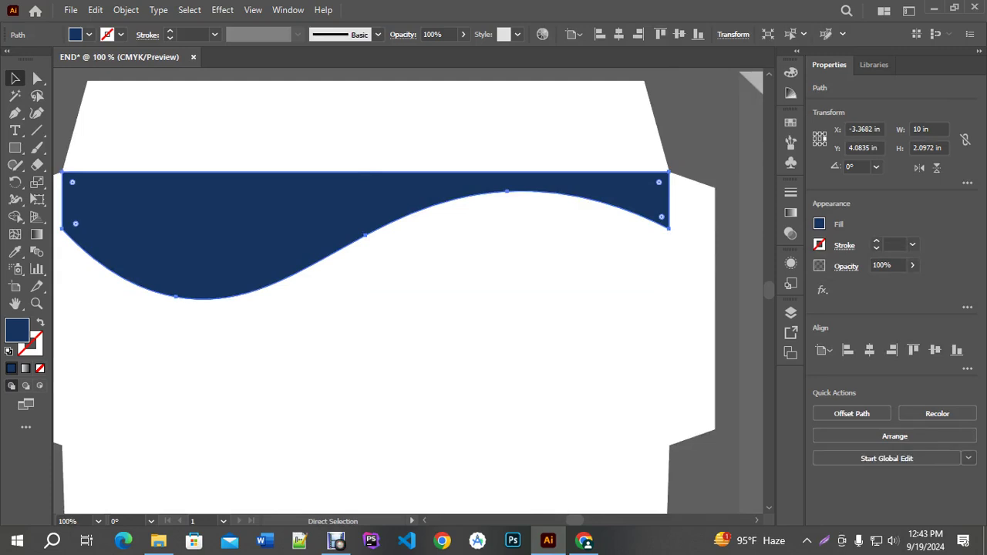
pyautogui.press('v')
pyautogui.press('i')
pyautogui.scroll(-2, 297, 274)
pyautogui.scroll(6, 296, 274)
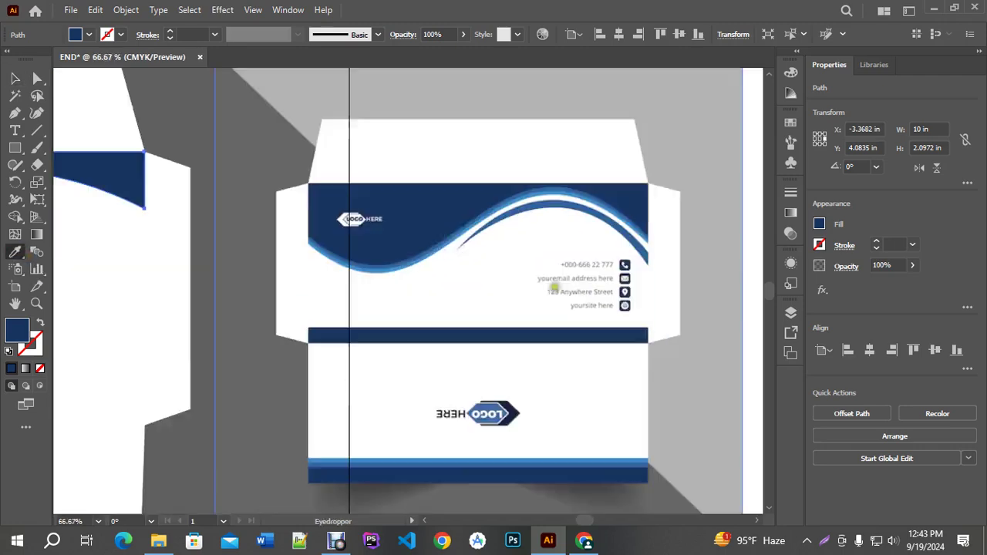
pyautogui.scroll(-6, 522, 227)
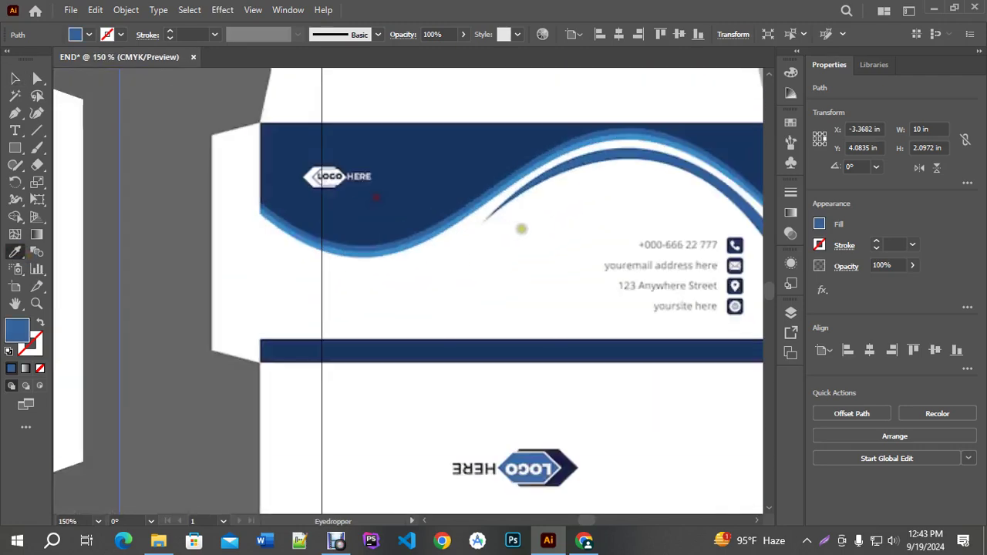
# Nudge the medium blue wave copy down 0.1389 in to form a band beneath the navy wave.
pyautogui.press('v')
pyautogui.moveTo(174, 131); pyautogui.dragTo(267, 128)
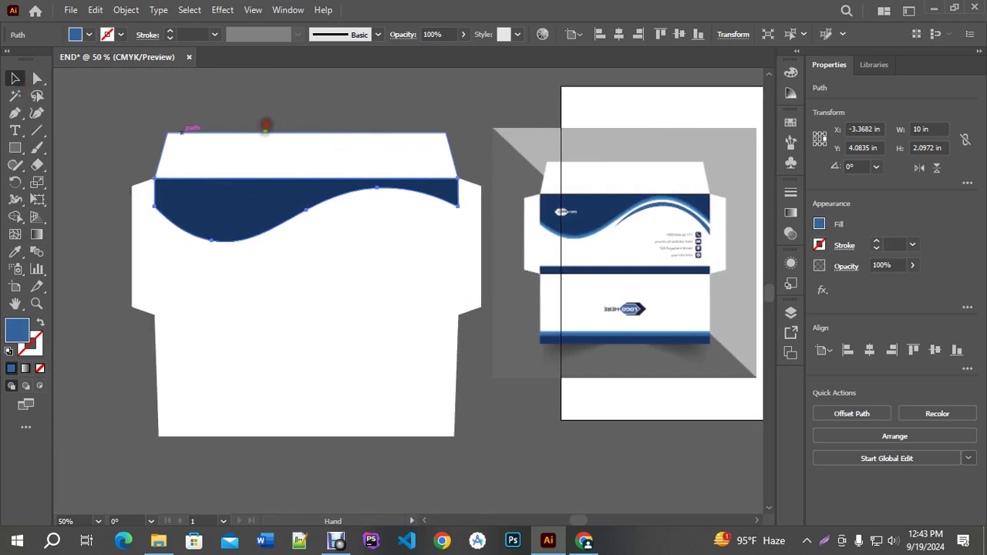
pyautogui.hotkey('shift', 'Down')
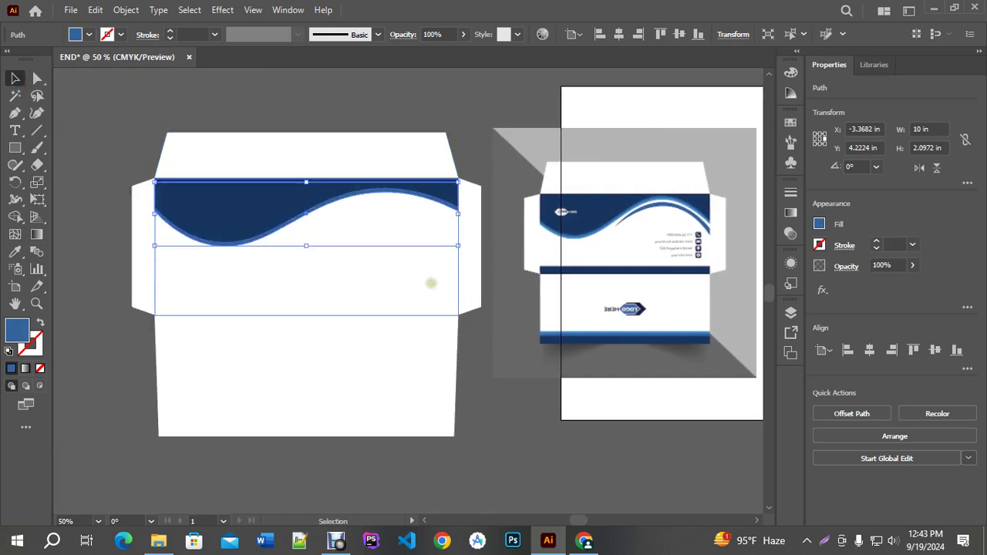
# Add another wave copy behind the medium blue one, fill it with the reference's light blue, and shift it down 0.1389 in.
pyautogui.scroll(3, 336, 259)
pyautogui.scroll(-2, 336, 258)
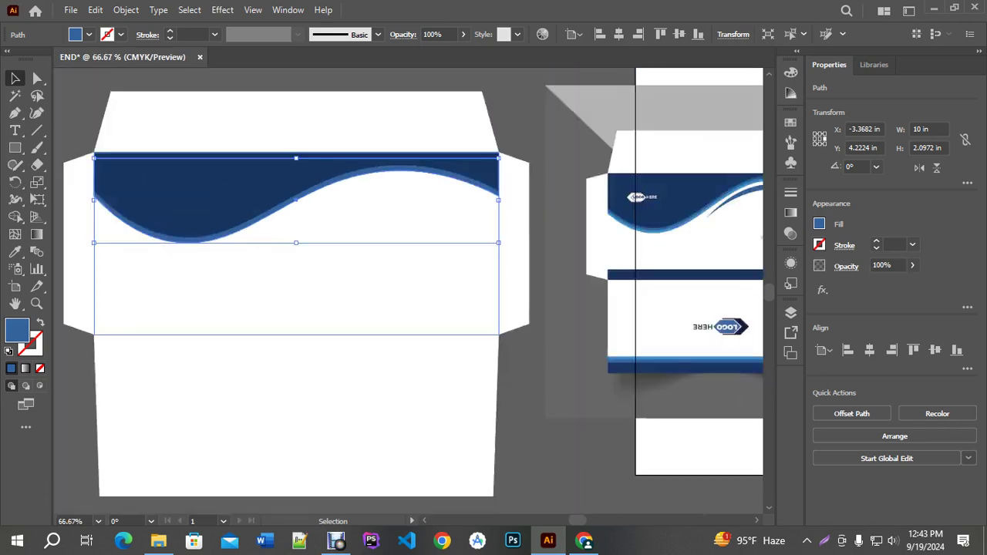
pyautogui.press('a')
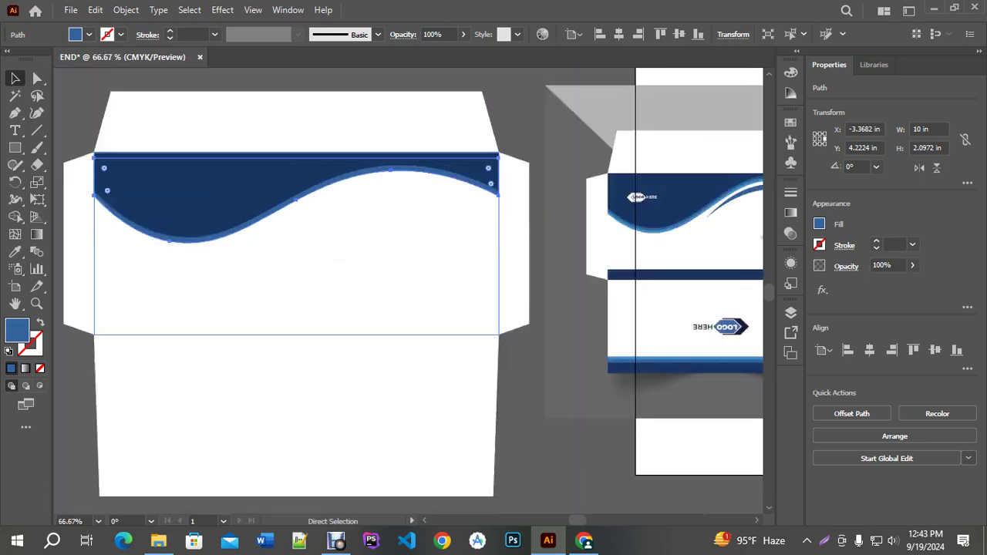
pyautogui.click(15, 251)
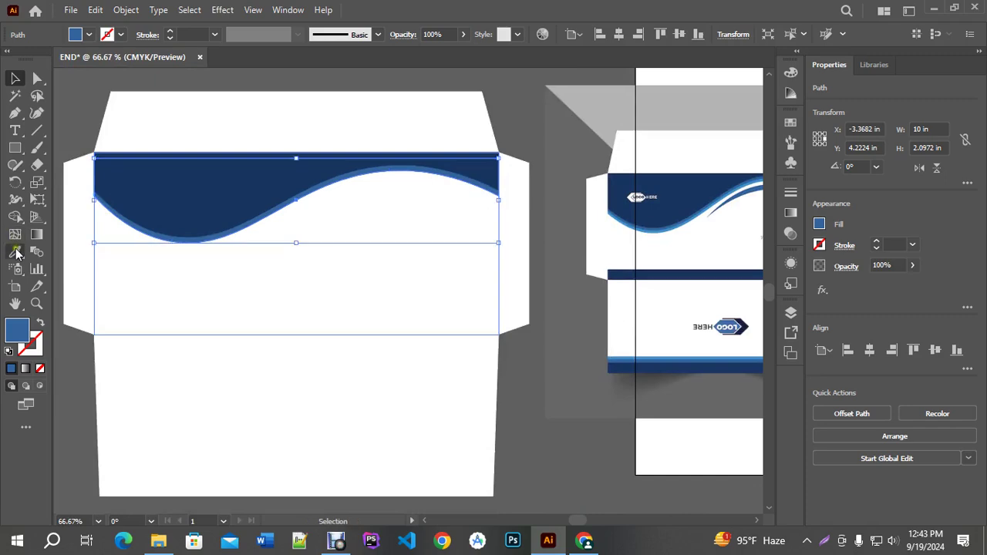
pyautogui.scroll(5, 653, 224)
pyautogui.scroll(-6, 641, 208)
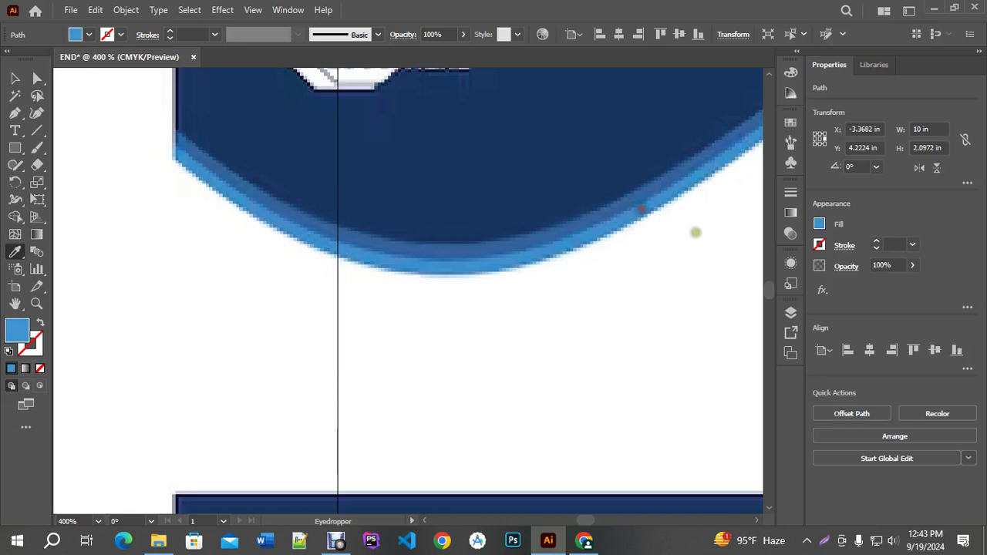
pyautogui.scroll(4, 454, 215)
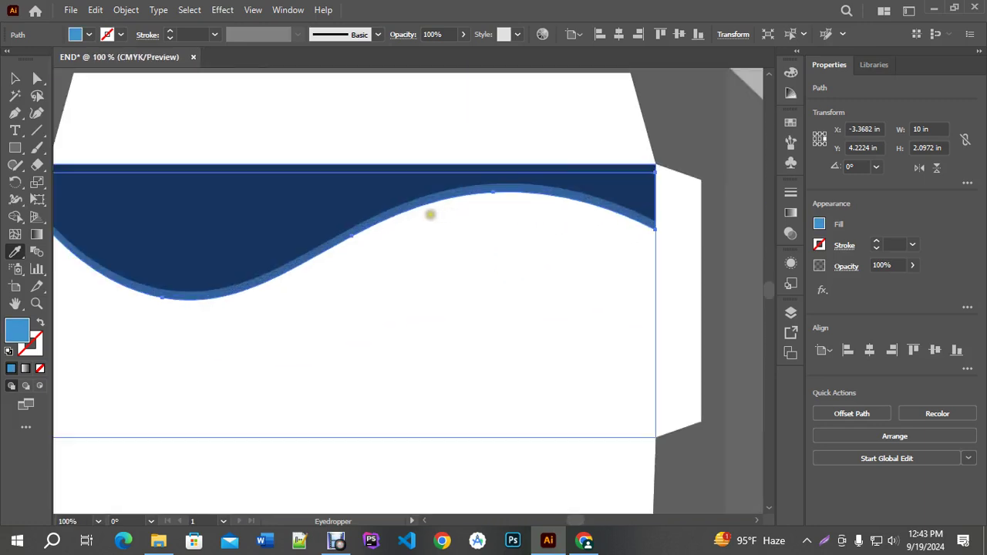
pyautogui.press('v')
pyautogui.click(262, 193)
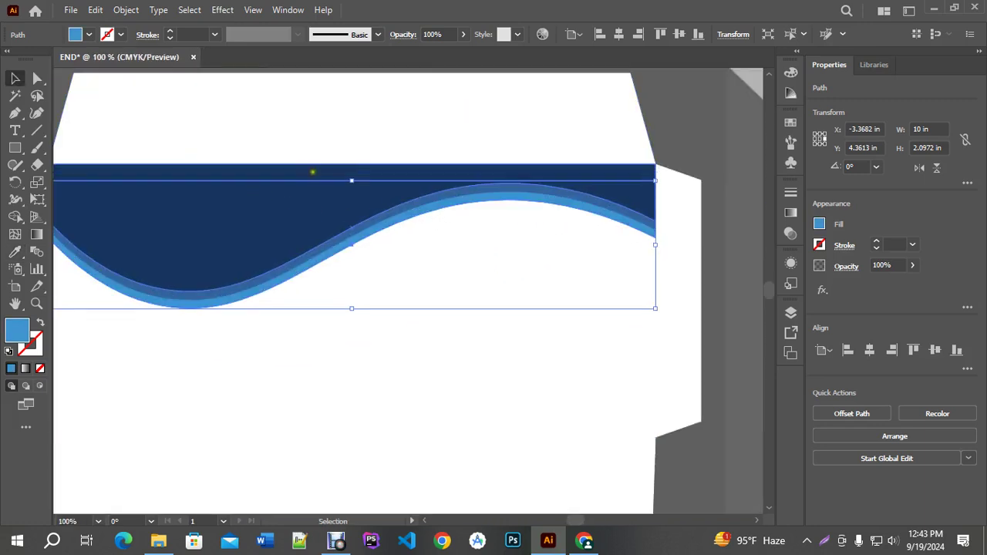
pyautogui.scroll(-3, 313, 172)
pyautogui.click(468, 132)
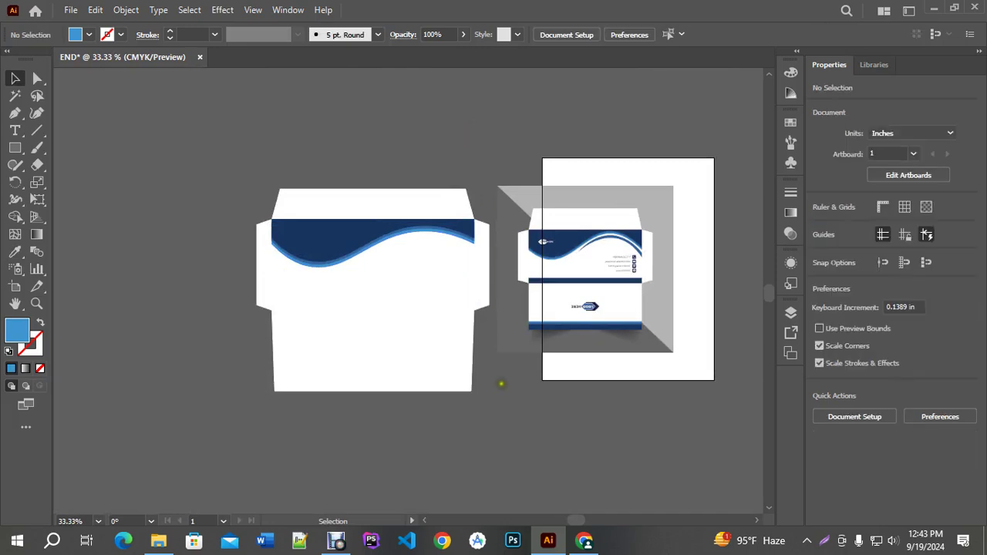
# Draw a horizontal 5 in line with the Pen tool below the wave's crest, from the center panel's right edge to its middle.
pyautogui.scroll(6, 617, 235)
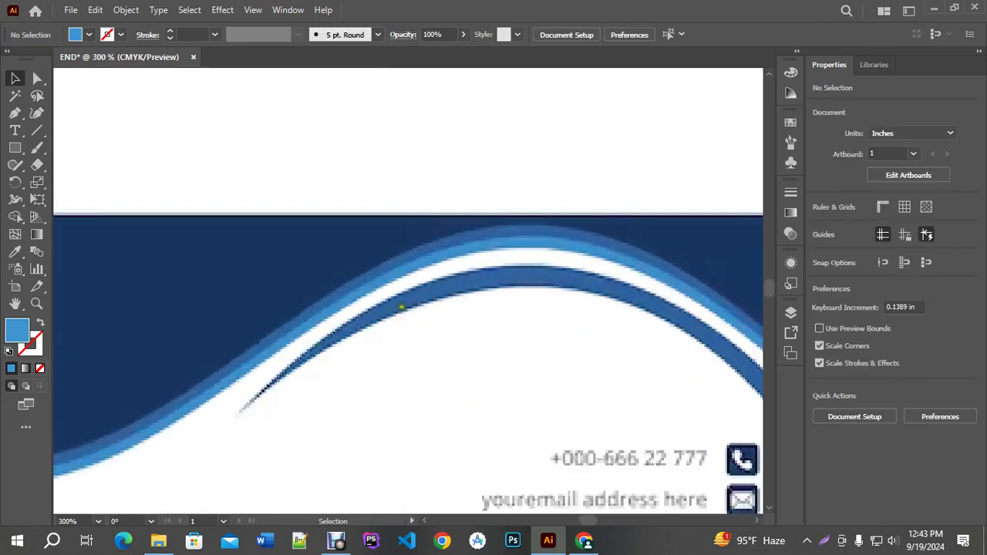
pyautogui.scroll(-5, 669, 309)
pyautogui.scroll(-1, 447, 335)
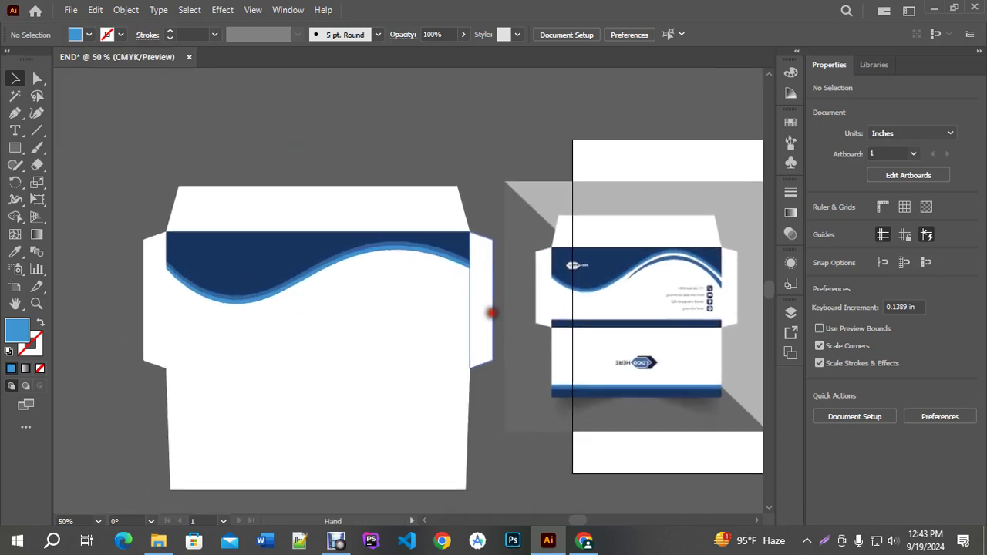
pyautogui.click(15, 113)
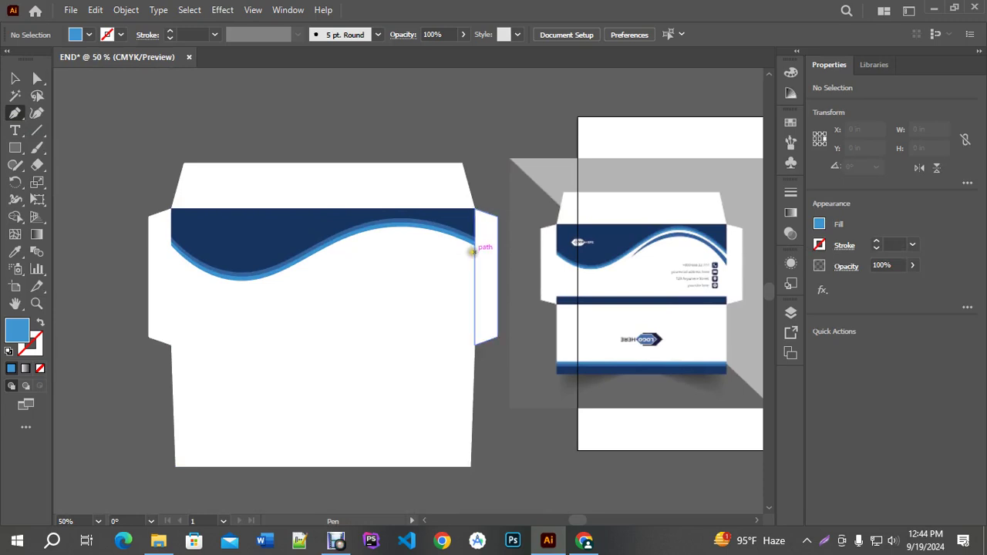
pyautogui.click(473, 251)
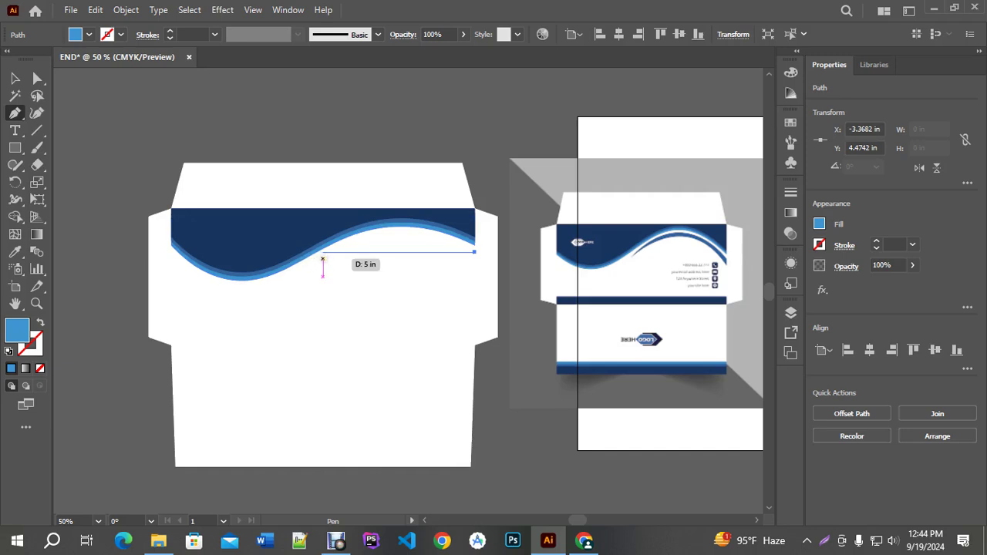
pyautogui.click(323, 252)
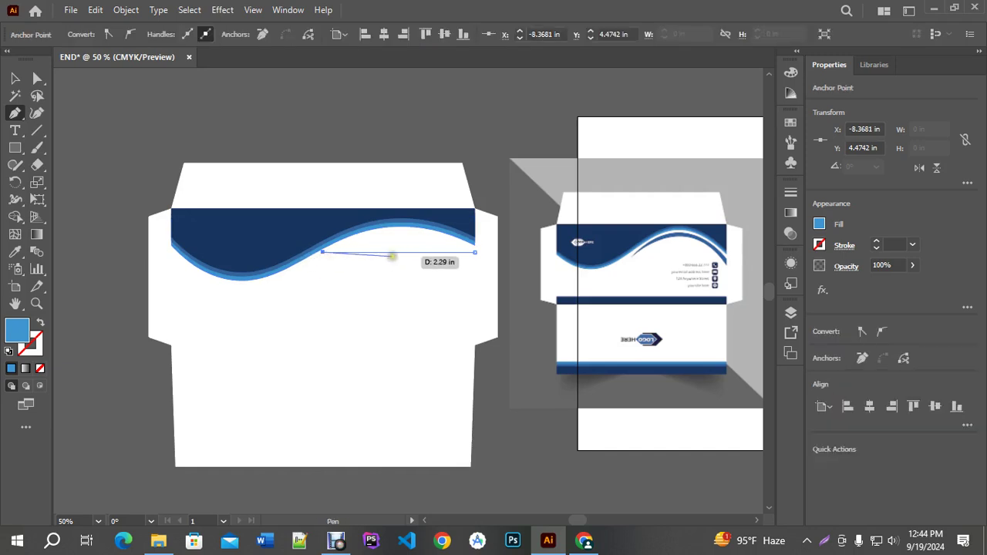
# Swap the line's fill and stroke so it has no fill and a light blue 1 pt stroke.
pyautogui.click(40, 323)
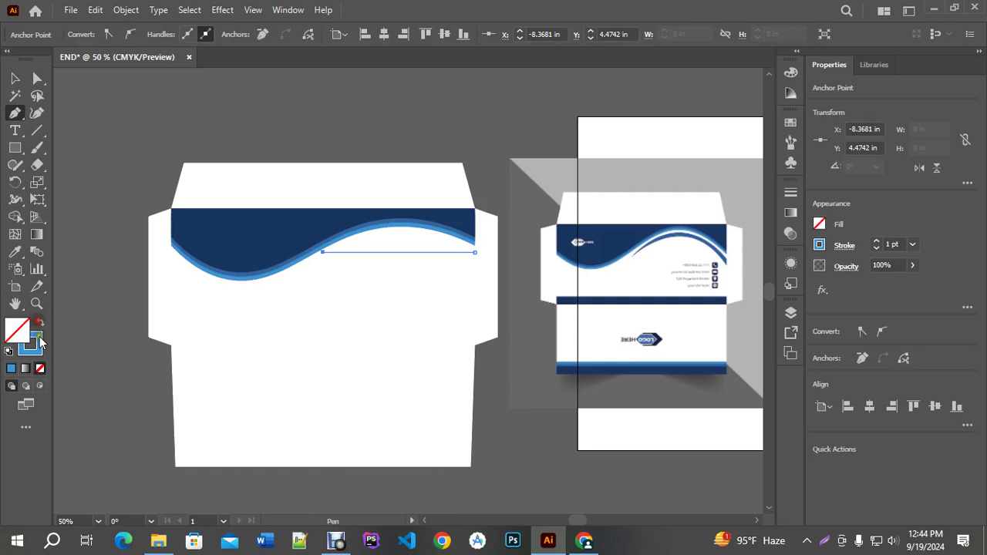
pyautogui.click(31, 344)
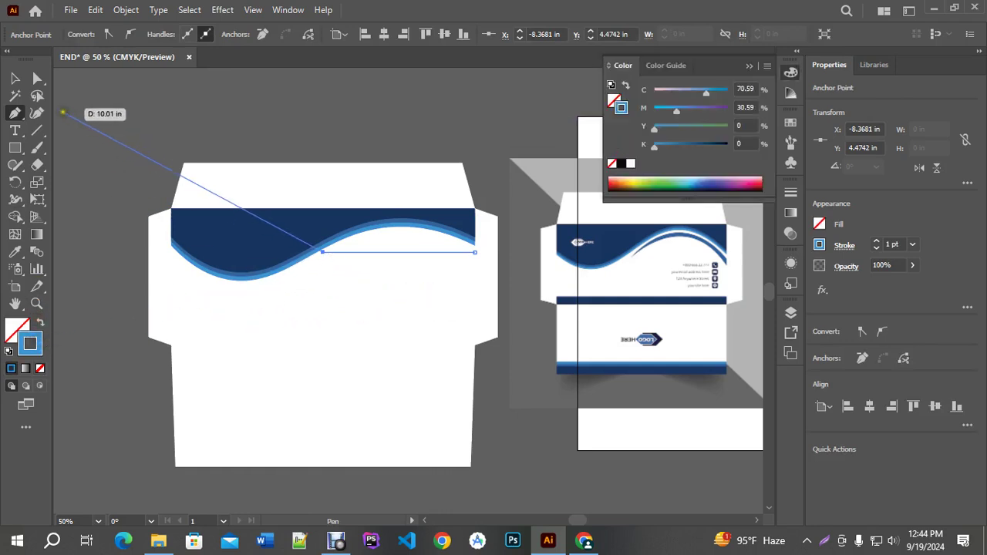
pyautogui.click(15, 78)
pyautogui.hotkey('ctrl', '1')
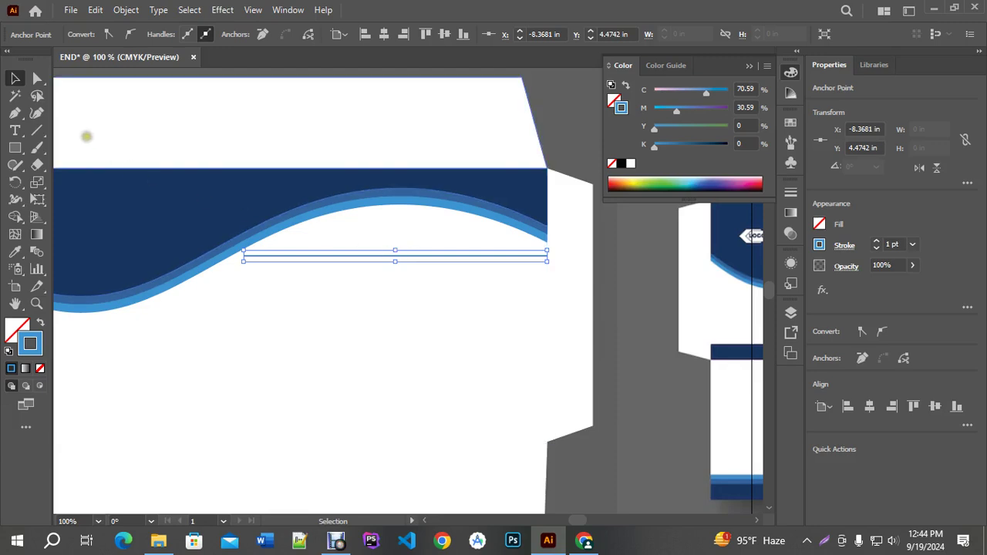
# Bend the 5 in line upward at its middle with the Curvature tool into an arc following the wave's crest.
pyautogui.click(36, 113)
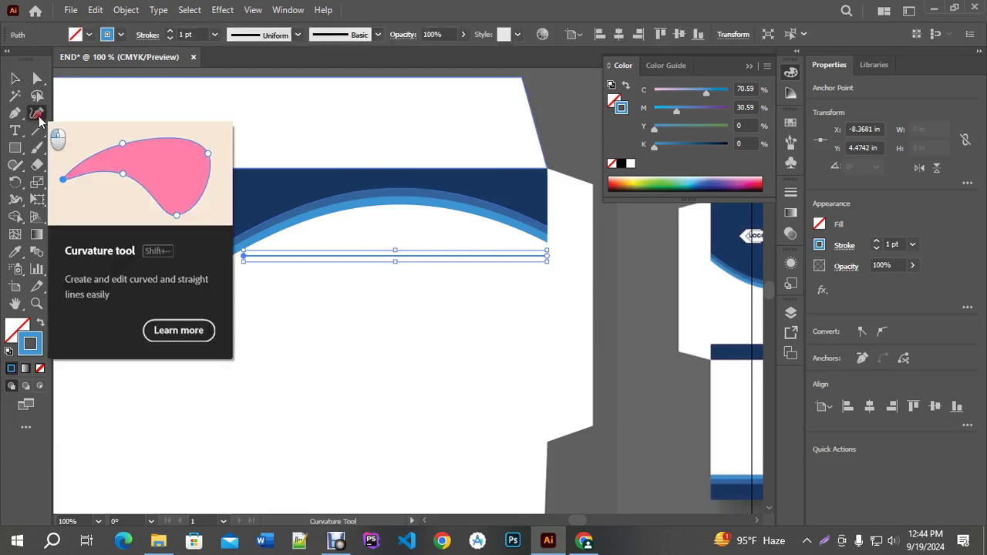
pyautogui.click(244, 255)
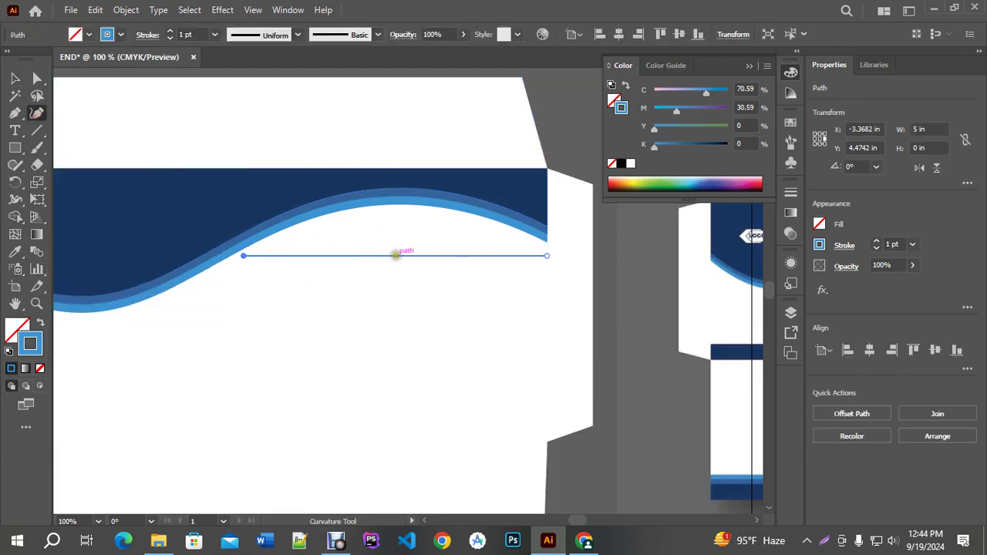
pyautogui.moveTo(401, 256); pyautogui.dragTo(403, 214)
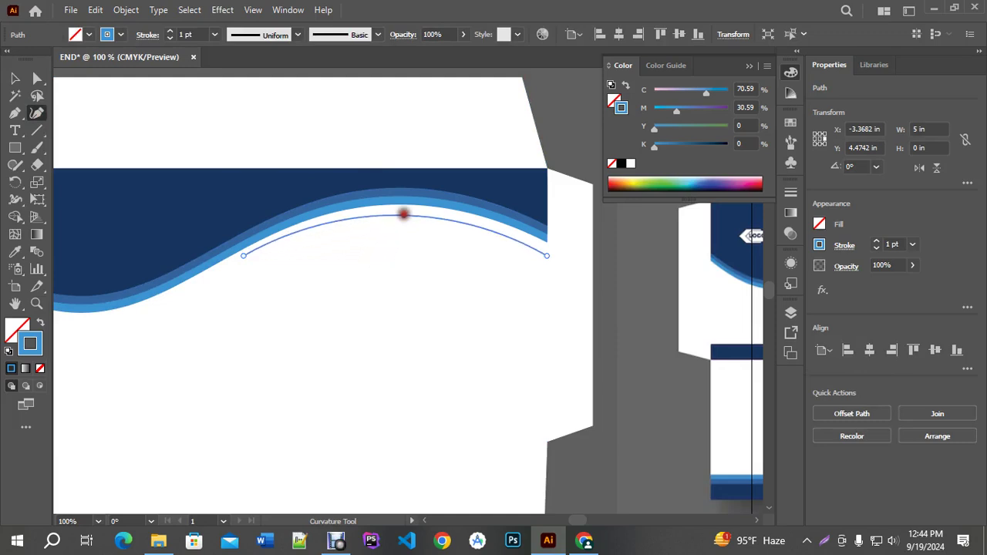
# Move the bent 5 in arc down about 0.08 in, keeping its end on the center panel's right edge.
pyautogui.click(15, 78)
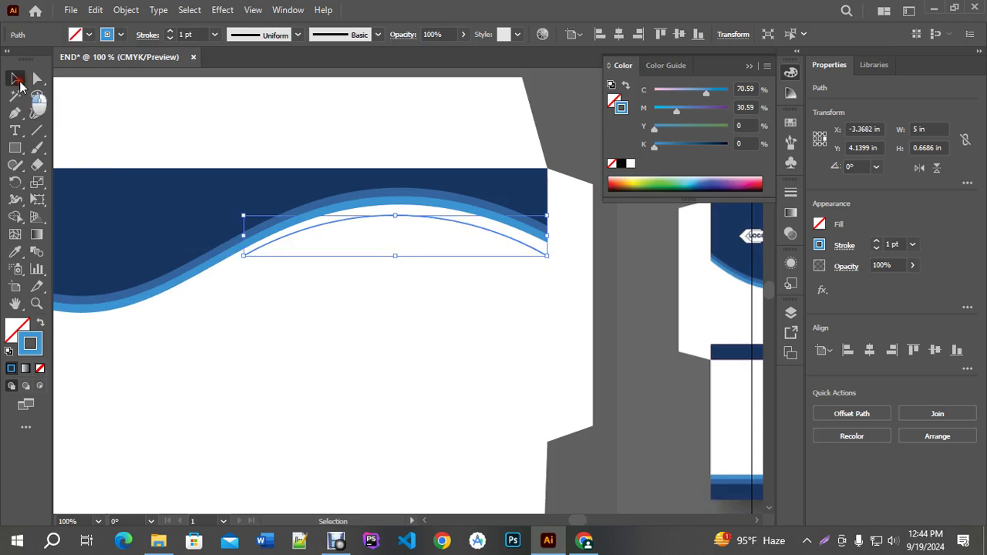
pyautogui.scroll(-1, 436, 198)
pyautogui.click(454, 80)
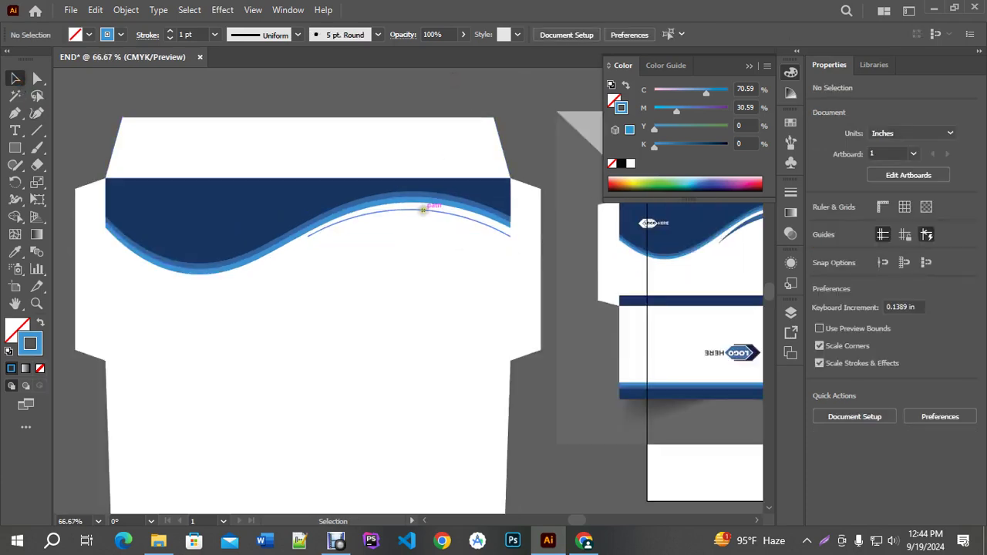
pyautogui.moveTo(423, 210); pyautogui.dragTo(424, 214)
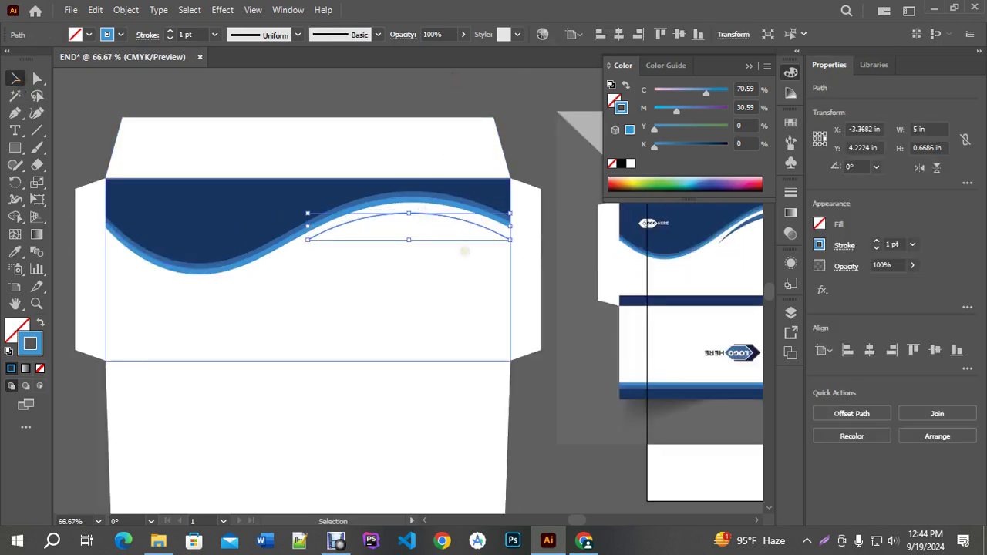
# Set the arc's stroke weight to 22 pt and compare its thickness with the reference envelope's swoosh.
pyautogui.moveTo(518, 208); pyautogui.dragTo(447, 213)
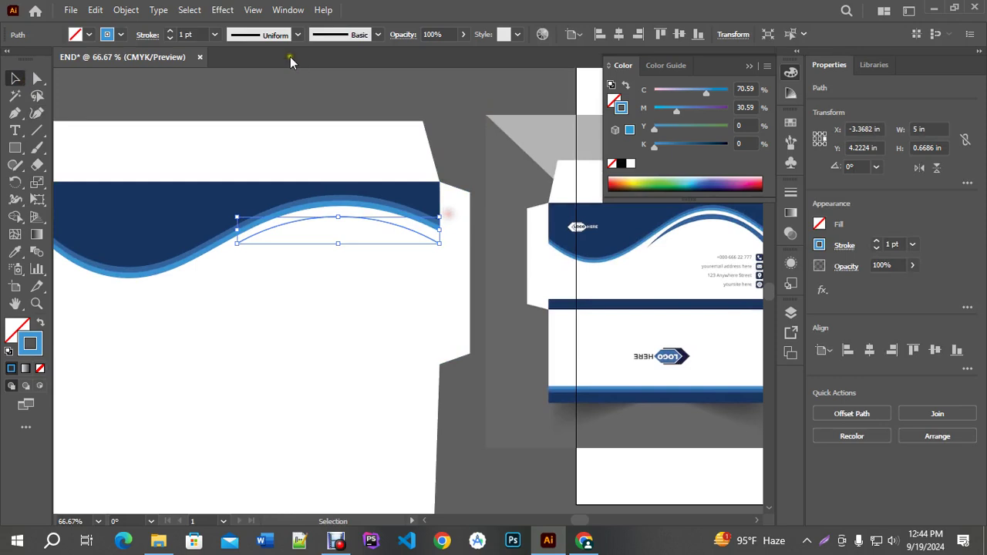
pyautogui.click(170, 31)
pyautogui.click(170, 31)
pyautogui.click(170, 31)
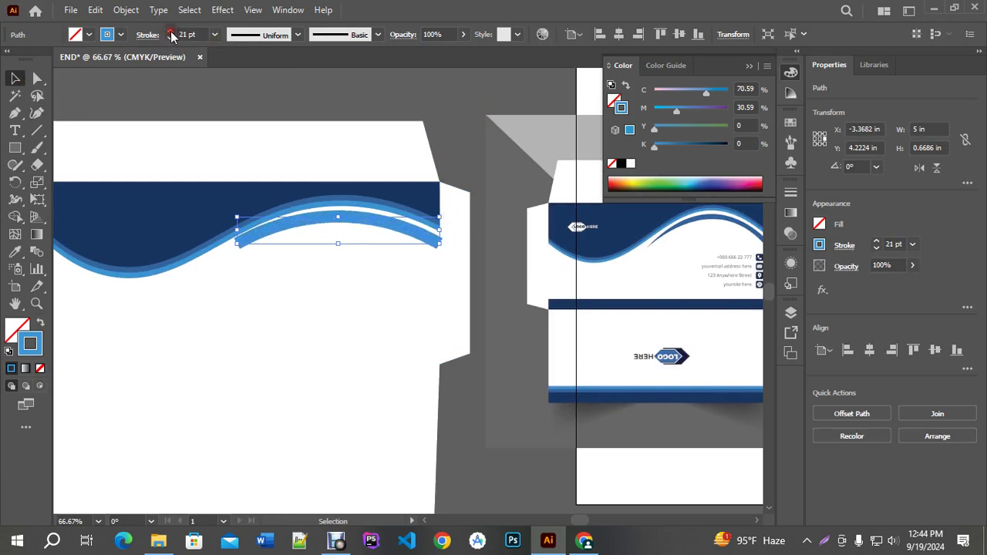
pyautogui.click(171, 31)
pyautogui.moveTo(699, 269); pyautogui.dragTo(487, 269)
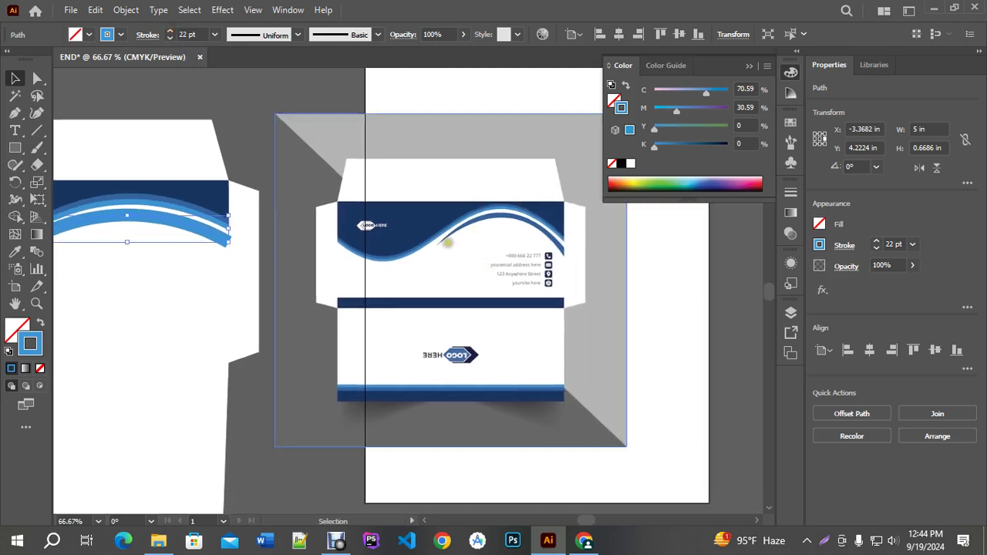
pyautogui.moveTo(402, 269); pyautogui.dragTo(573, 276)
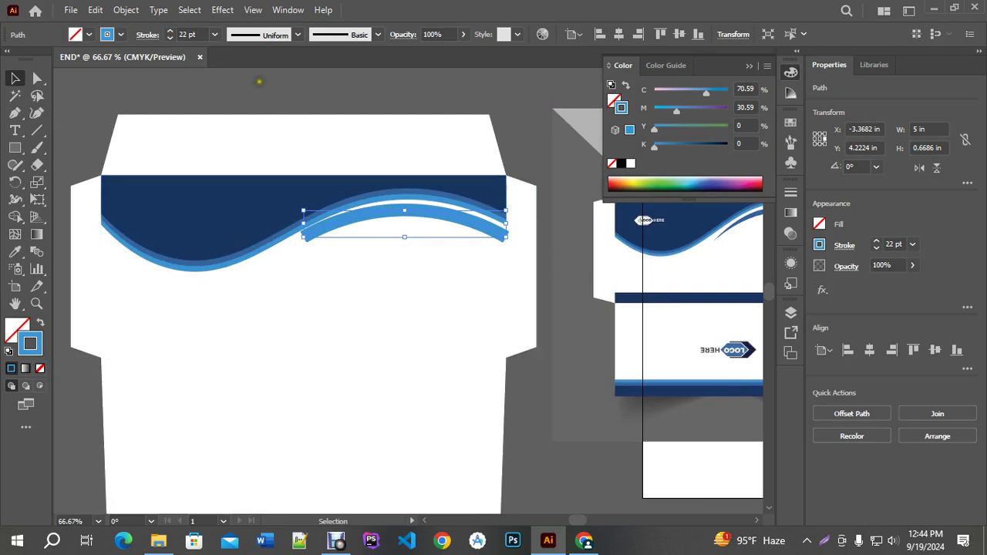
# Apply the triangular tapered width profile to the arc's stroke, with the thin point at its inner end.
pyautogui.click(298, 35)
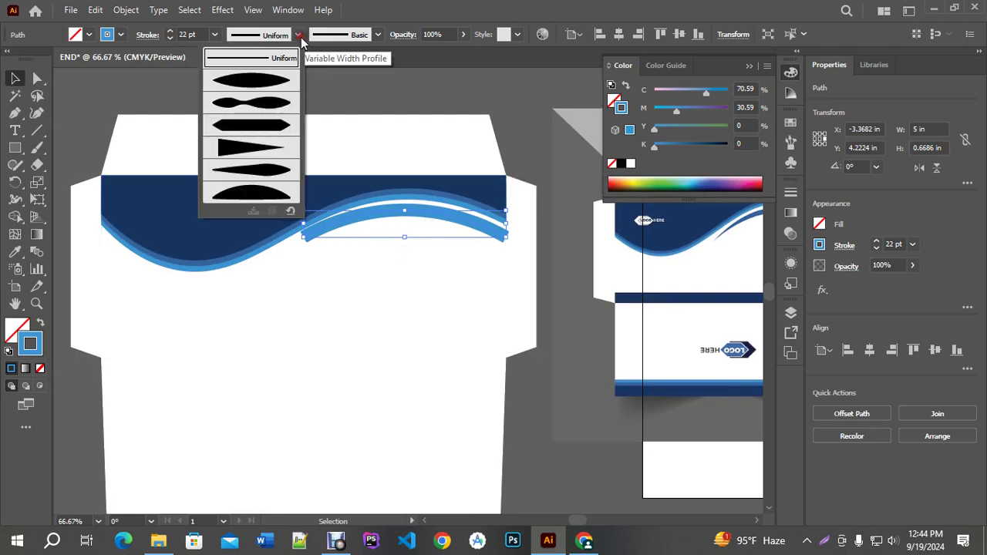
pyautogui.click(248, 157)
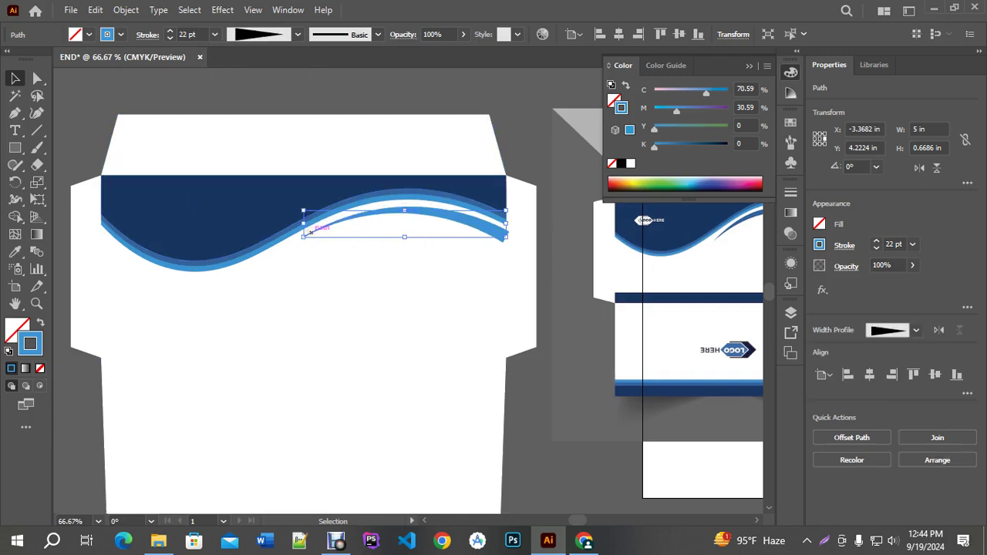
pyautogui.scroll(3, 329, 232)
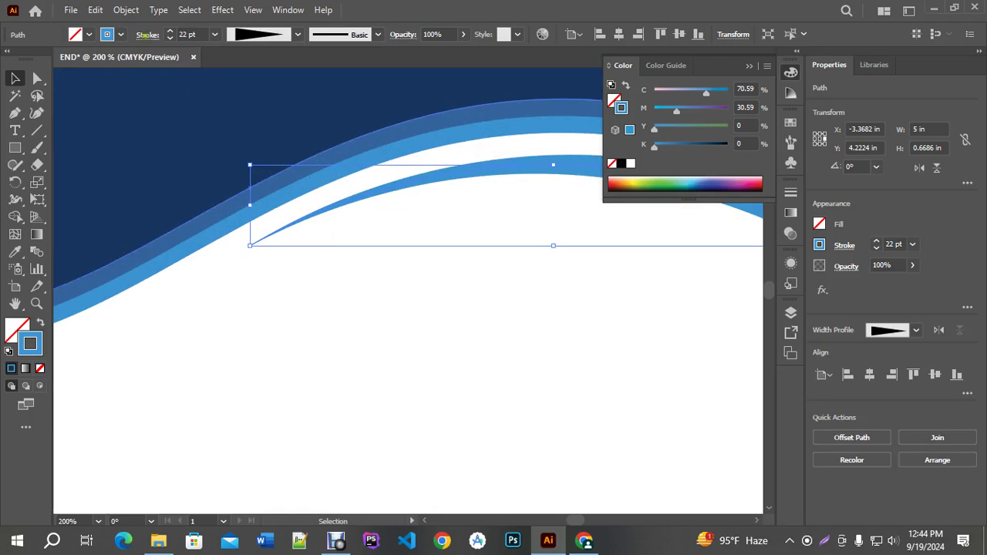
pyautogui.click(146, 35)
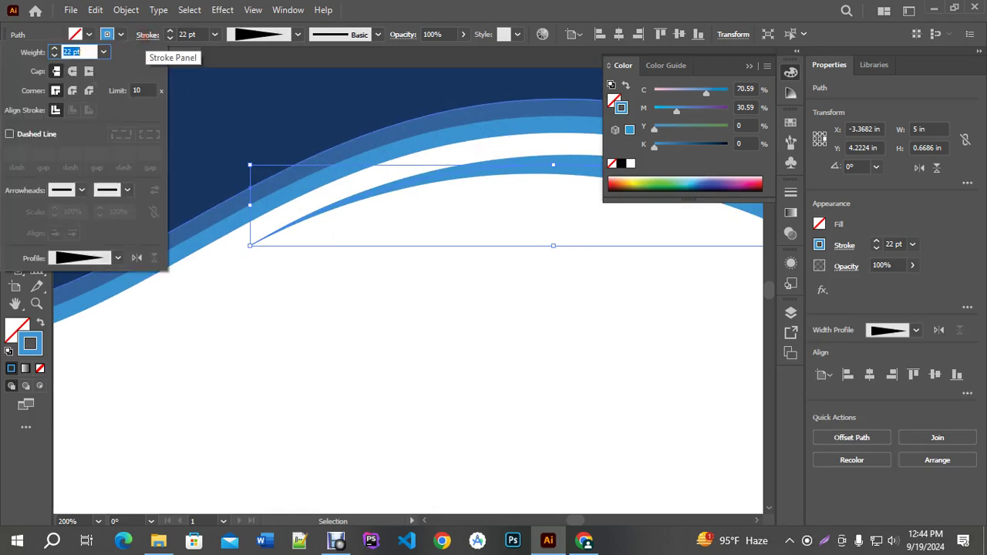
pyautogui.click(136, 258)
pyautogui.click(137, 258)
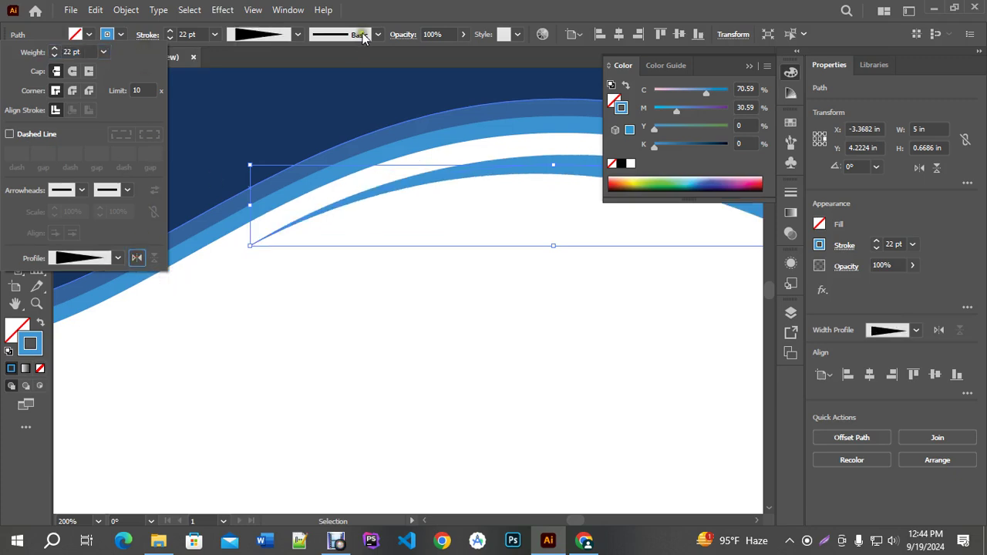
# Expand the appearance of the tapered arc, turning its stroke into a filled light blue shape.
pyautogui.hotkey('ctrl', '-')
pyautogui.hotkey('ctrl', '-')
pyautogui.hotkey('ctrl', '-')
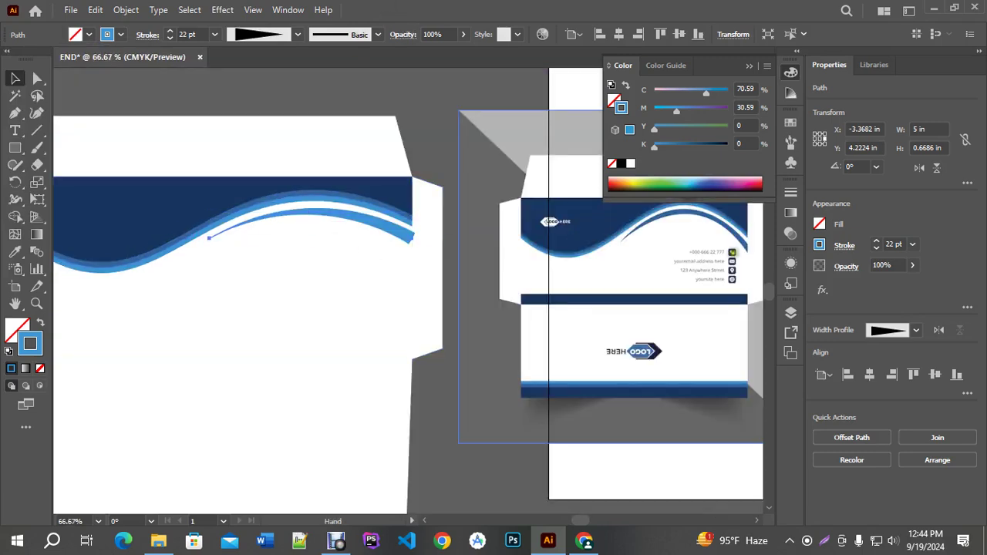
pyautogui.hotkey('ctrl', '+')
pyautogui.hotkey('ctrl', '+')
pyautogui.hotkey('ctrl', '+')
pyautogui.hotkey('ctrl', '+')
pyautogui.hotkey('ctrl', '+')
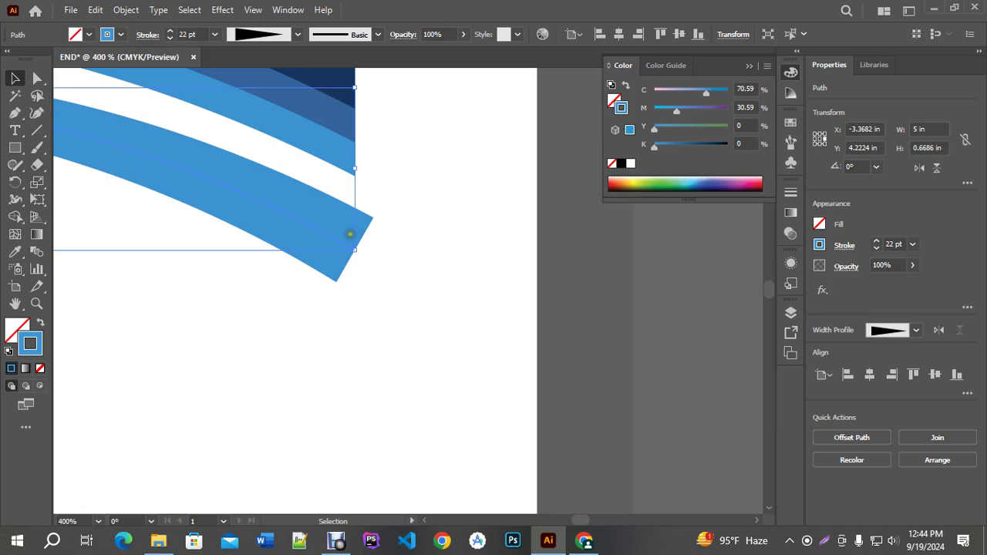
pyautogui.scroll(-3, 385, 238)
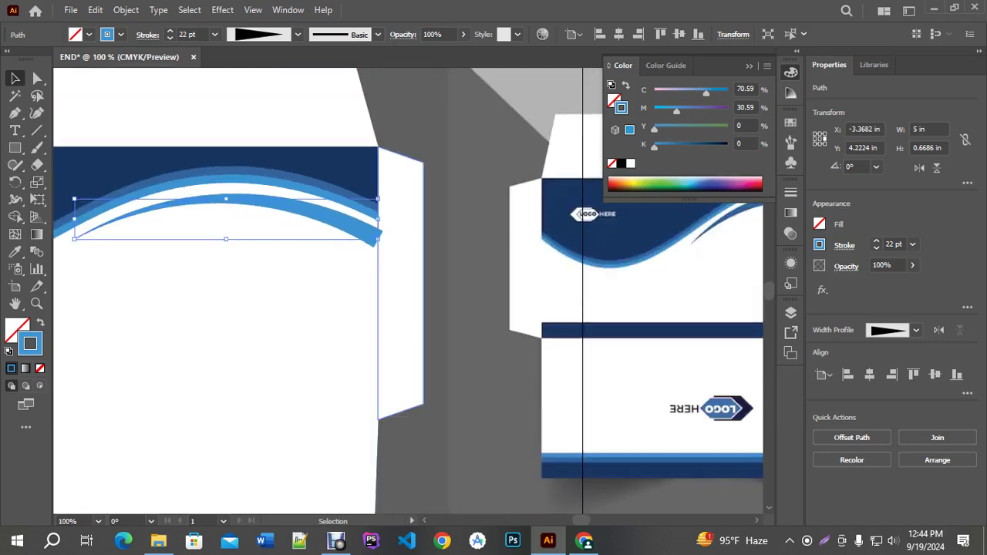
pyautogui.scroll(2, 273, 255)
pyautogui.press('space')
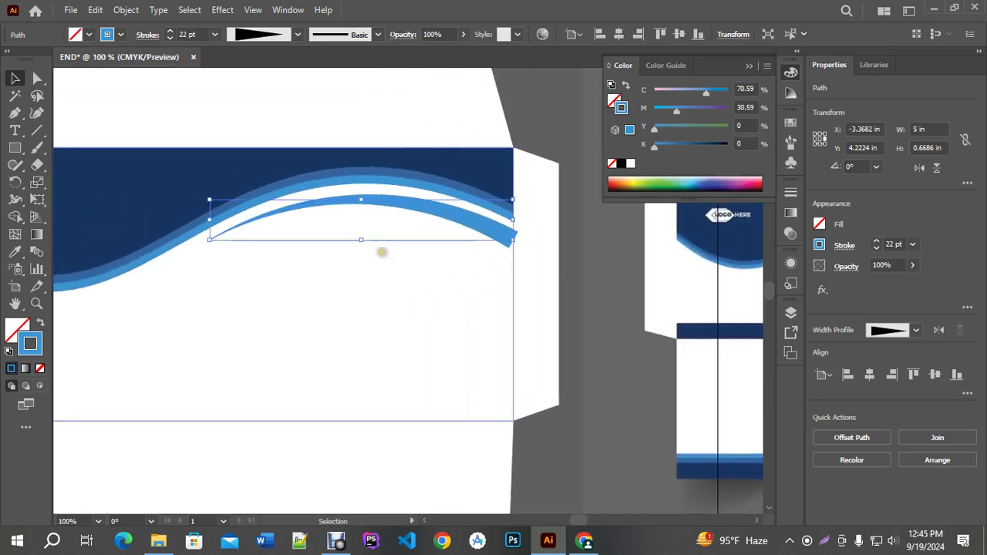
pyautogui.click(126, 10)
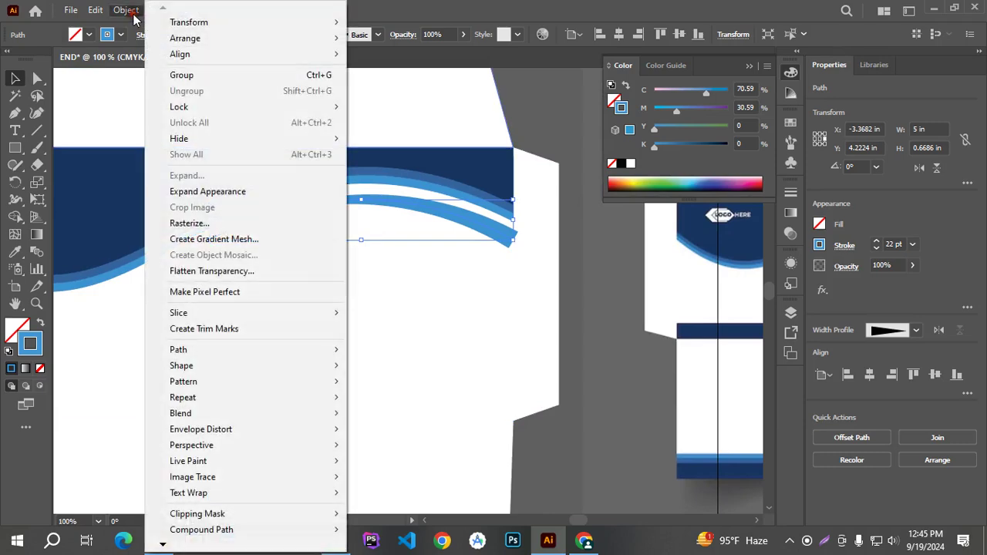
pyautogui.click(205, 194)
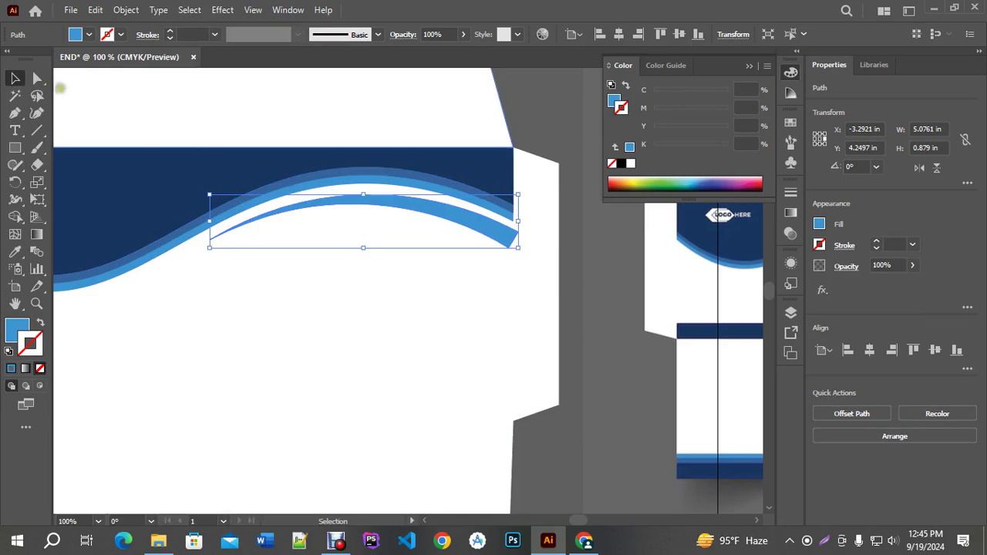
# Move the lower corner anchor of the swoosh's blunt end onto the center panel's right edge, at X -3.3682 in, Y 4.7287 in.
pyautogui.click(38, 80)
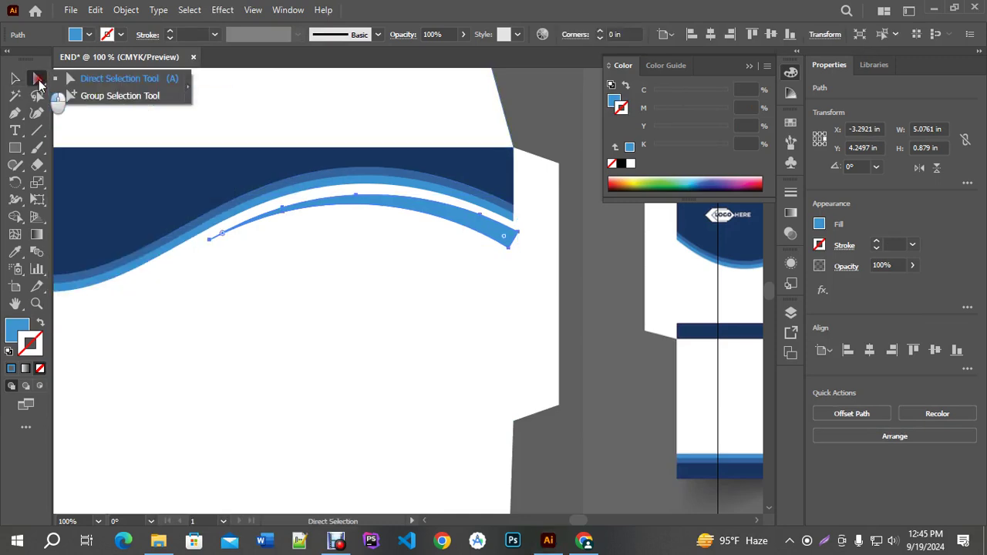
pyautogui.scroll(5, 499, 240)
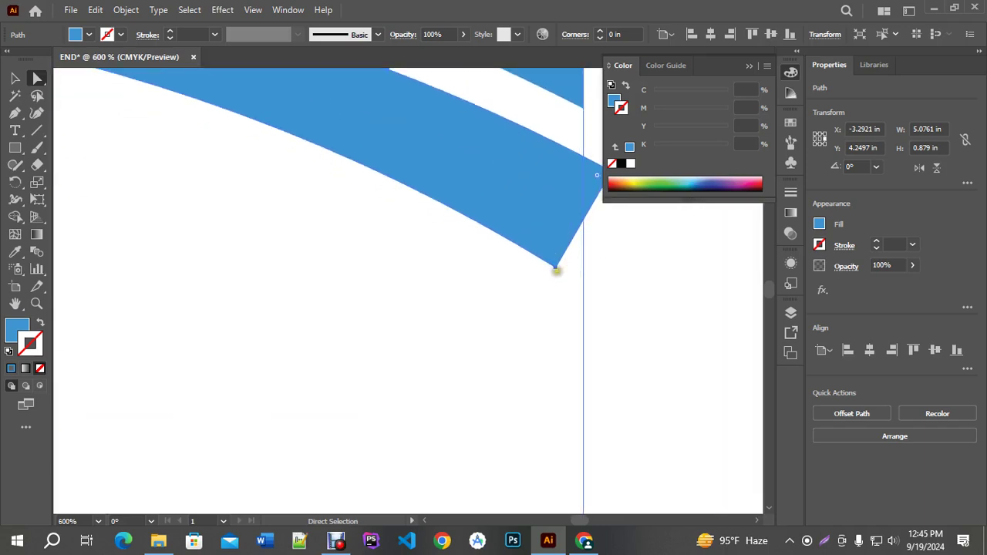
pyautogui.moveTo(556, 269); pyautogui.dragTo(584, 286)
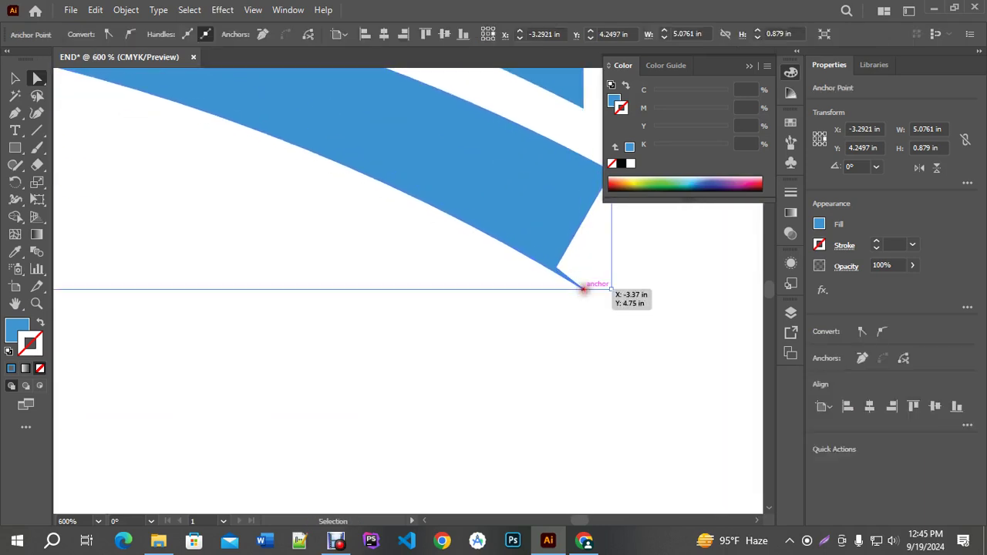
pyautogui.scroll(6, 580, 278)
pyautogui.moveTo(541, 216); pyautogui.dragTo(386, 244)
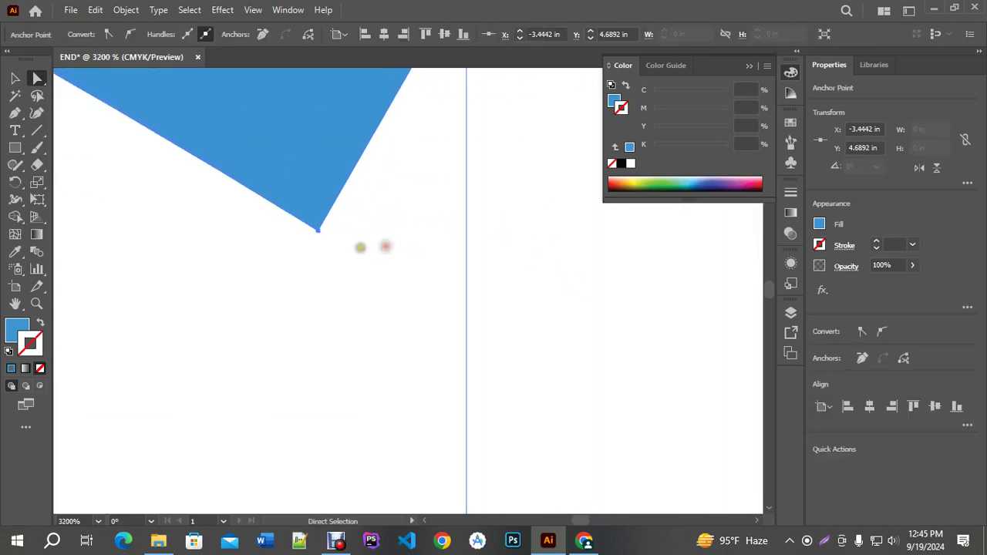
pyautogui.scroll(4, 324, 231)
pyautogui.scroll(-6, 242, 291)
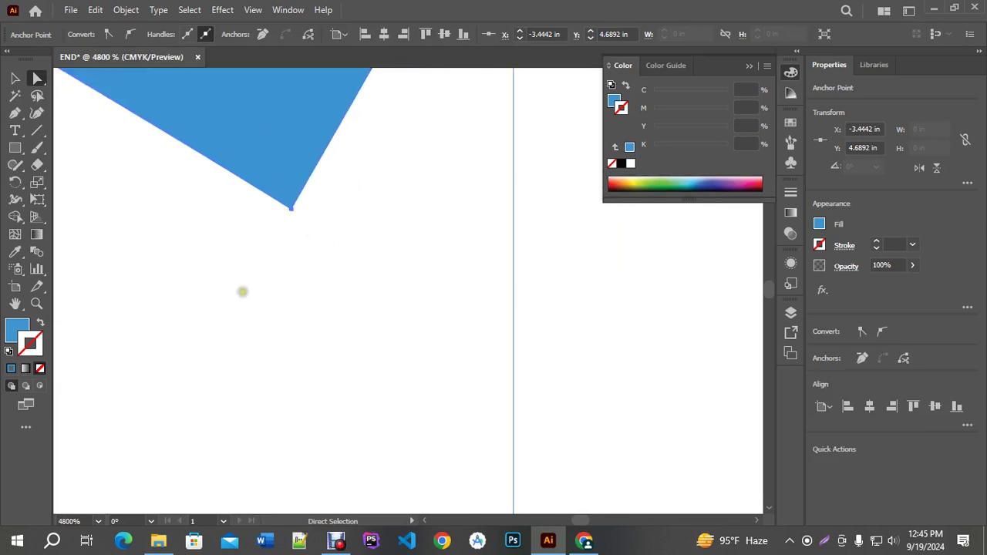
pyautogui.moveTo(267, 257); pyautogui.dragTo(370, 317)
# Delete the leftover anchor point beside the moved lower corner of the swoosh's blunt end.
pyautogui.click(17, 113)
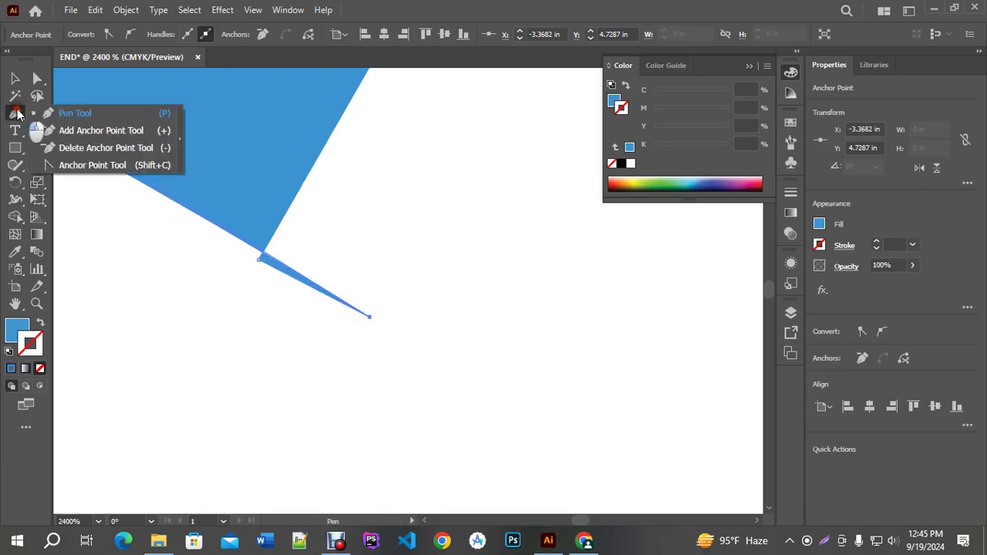
pyautogui.click(77, 147)
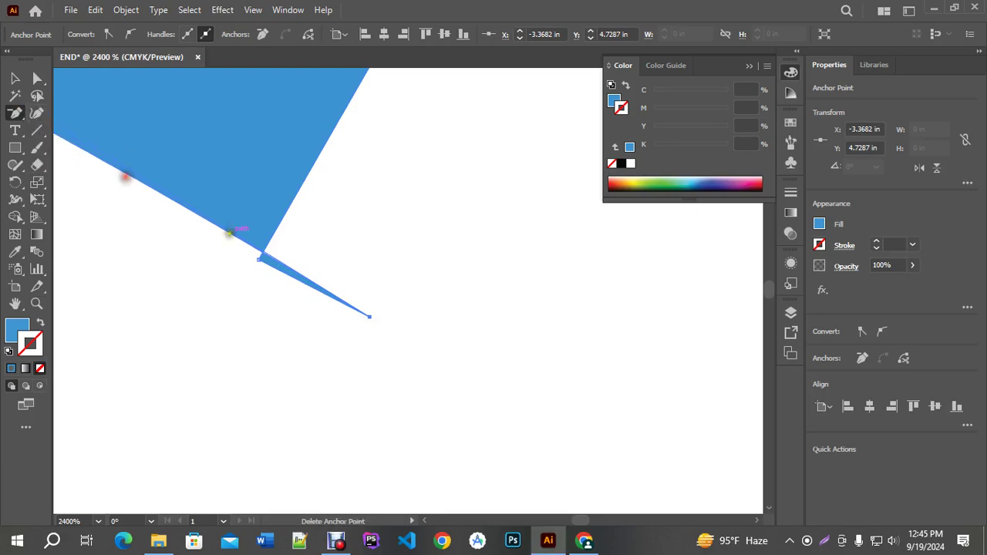
pyautogui.click(261, 258)
pyautogui.scroll(-2, 367, 307)
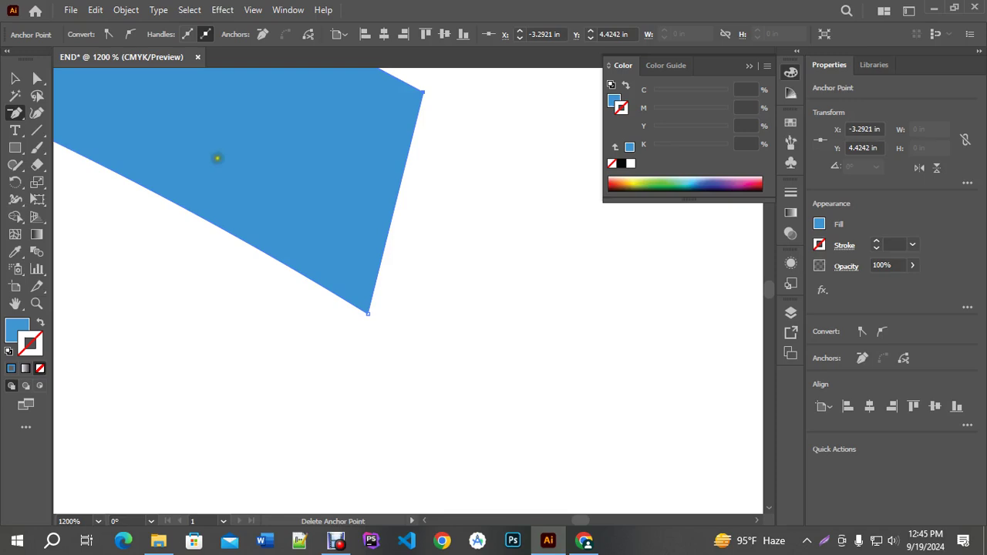
# Move the upper corner anchor of the swoosh's blunt end back toward the center panel's right edge, checking the alignment in Outline view.
pyautogui.click(37, 78)
pyautogui.scroll(-1, 383, 255)
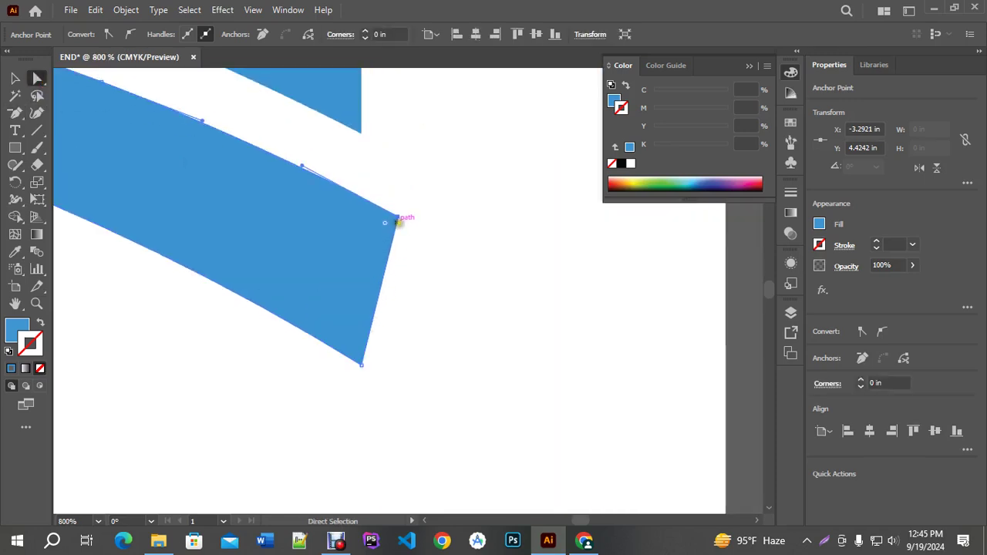
pyautogui.click(398, 219)
pyautogui.moveTo(399, 215); pyautogui.dragTo(370, 209)
pyautogui.scroll(10, 394, 216)
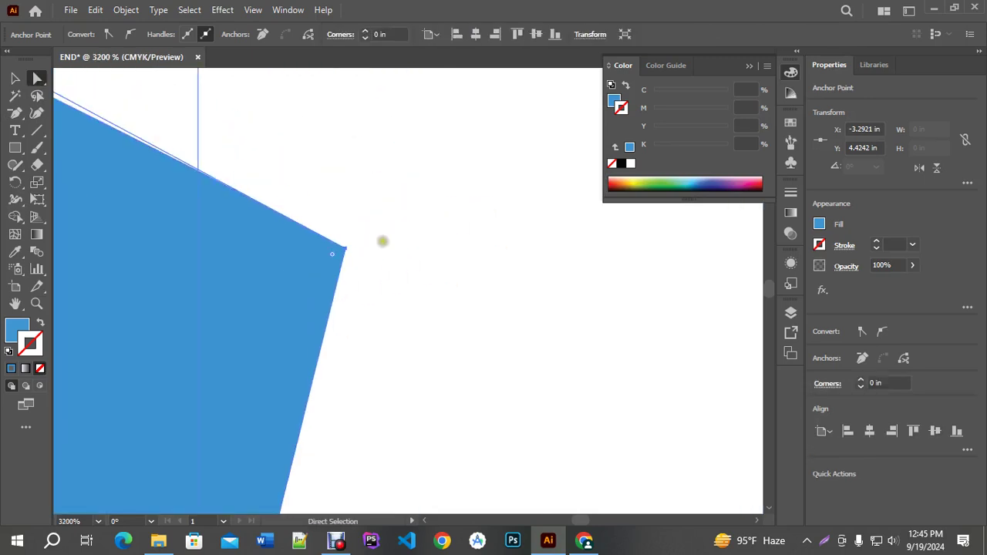
pyautogui.moveTo(276, 178); pyautogui.dragTo(97, 158)
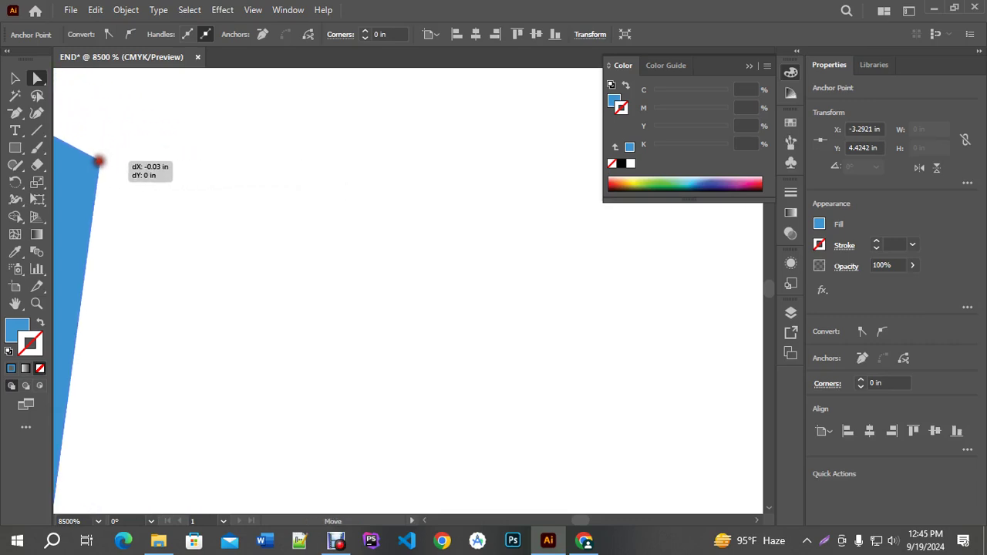
pyautogui.scroll(-4, 427, 248)
pyautogui.hotkey('ctrl', 'y')
pyautogui.scroll(4, 249, 223)
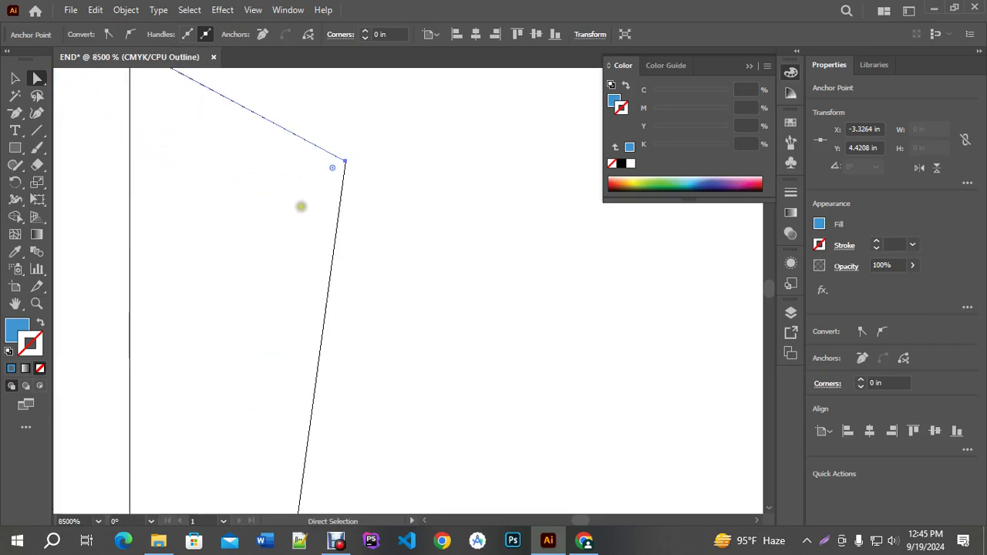
# Move the lower blue wave stripe's end anchor onto the envelope body's side edge and return the artwork to preview view.
pyautogui.moveTo(302, 205); pyautogui.dragTo(487, 363)
pyautogui.moveTo(493, 312); pyautogui.dragTo(277, 195)
pyautogui.scroll(-15, 498, 311)
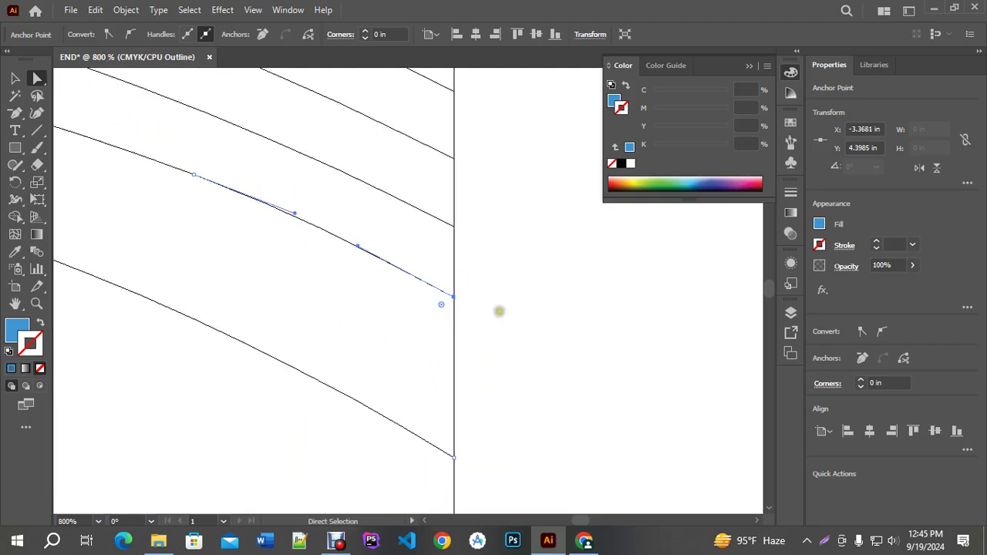
pyautogui.click(14, 78)
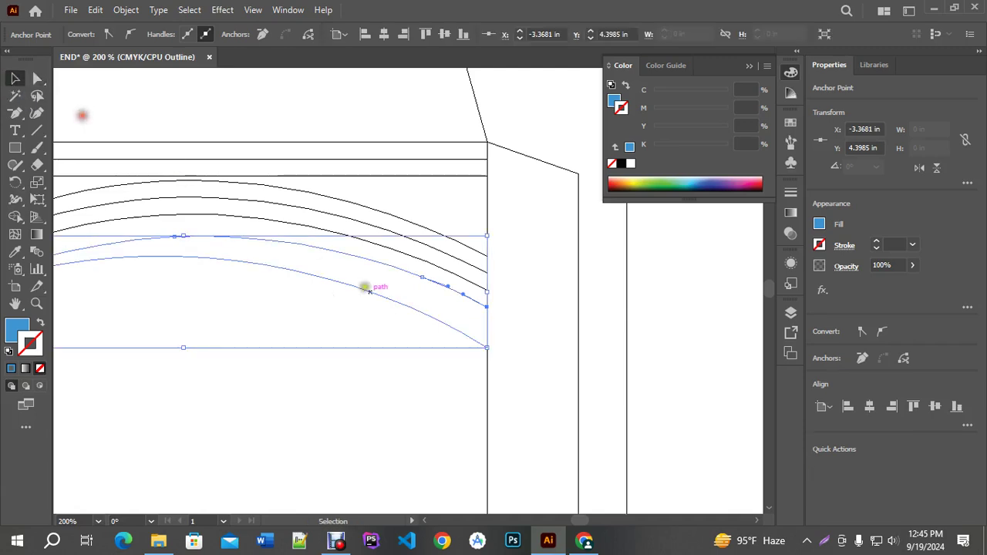
pyautogui.scroll(-3, 82, 112)
pyautogui.hotkey('ctrl', 'y')
pyautogui.scroll(-2, 493, 294)
pyautogui.click(476, 407)
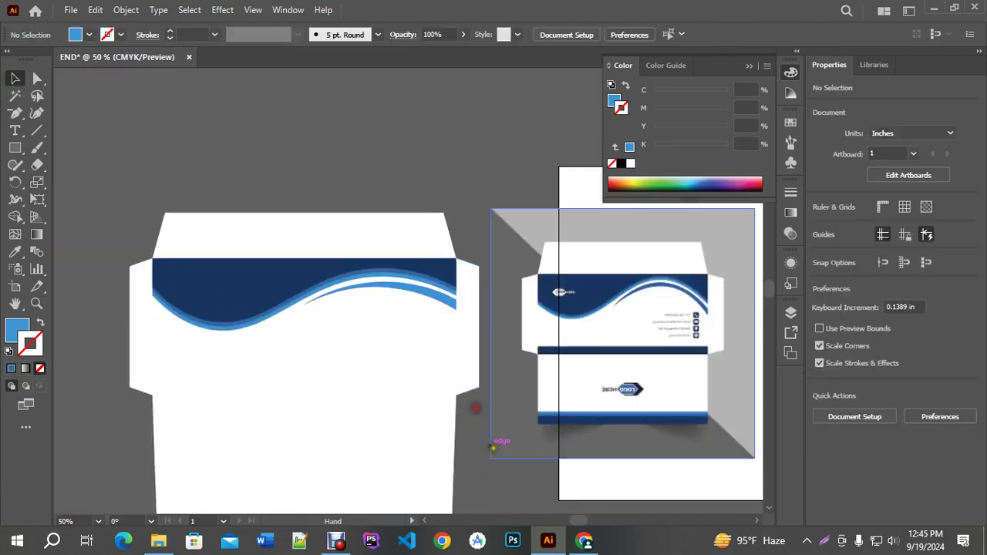
# Draw a strip about 10 by 0.39 in along the front panel's lower fold and fill it with navy sampled from the reference image.
pyautogui.moveTo(476, 407); pyautogui.dragTo(484, 358)
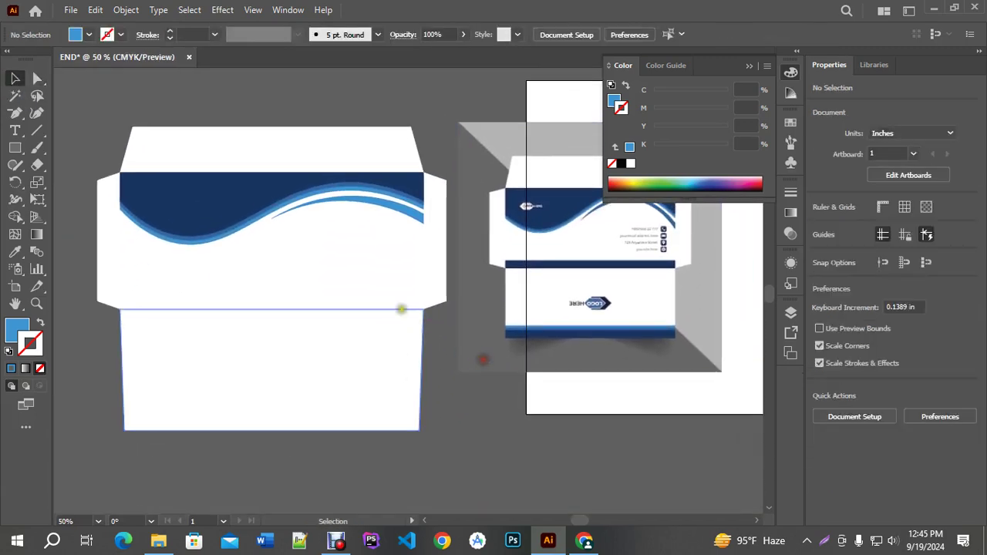
pyautogui.moveTo(15, 147); pyautogui.dragTo(70, 148)
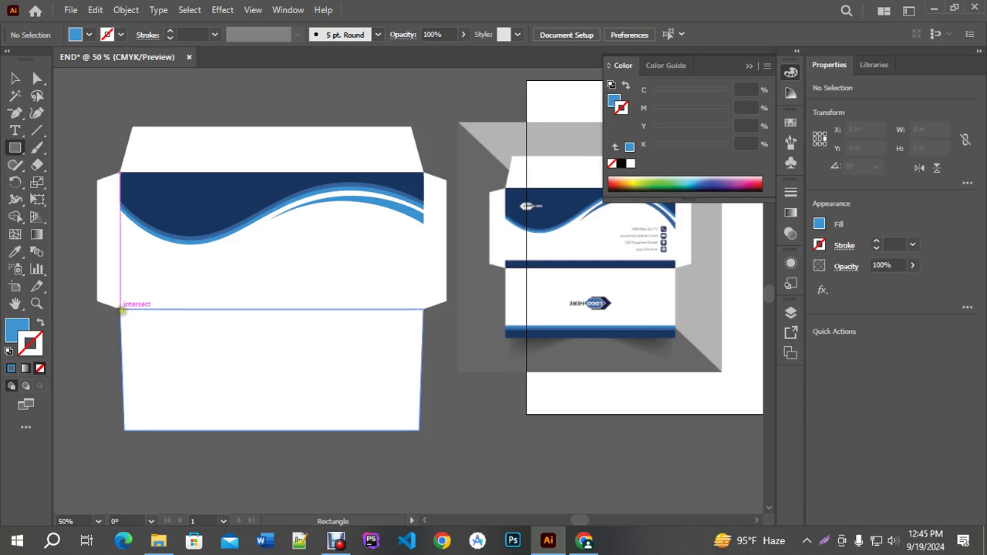
pyautogui.moveTo(119, 308); pyautogui.dragTo(423, 297)
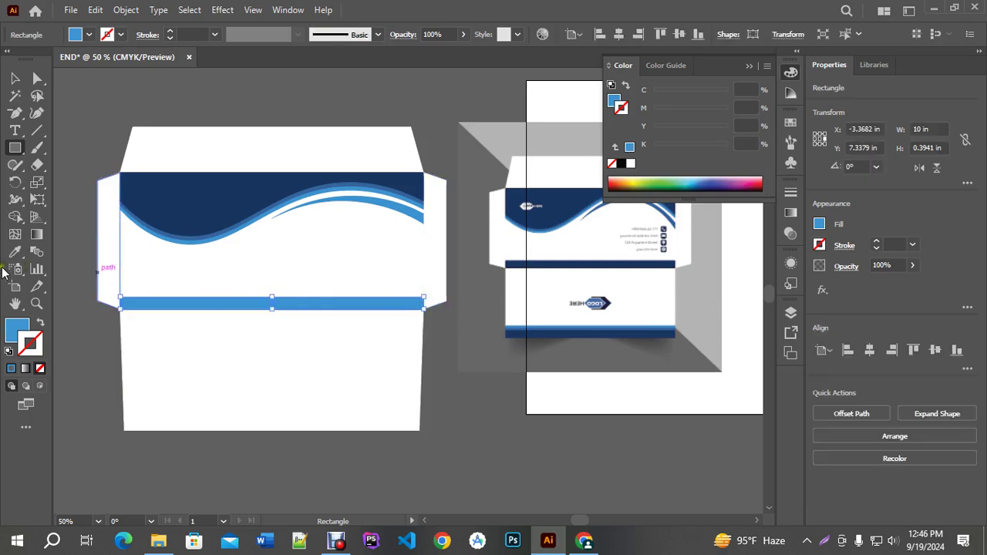
pyautogui.press('i')
pyautogui.click(544, 264)
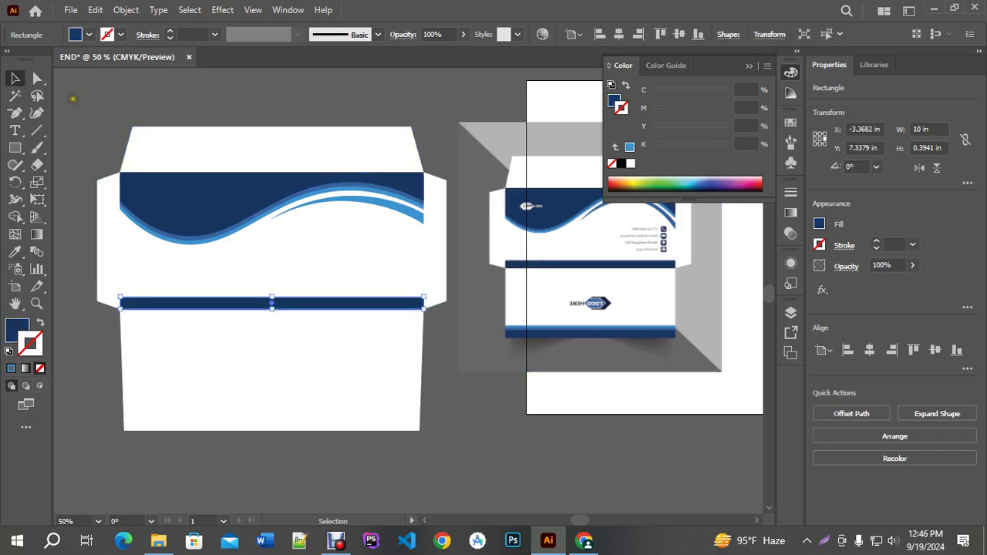
pyautogui.press('v')
pyautogui.click(238, 92)
# Collapse the Color panel and move the reference envelope image onto the artboard.
pyautogui.scroll(4, 557, 321)
pyautogui.scroll(-6, 558, 321)
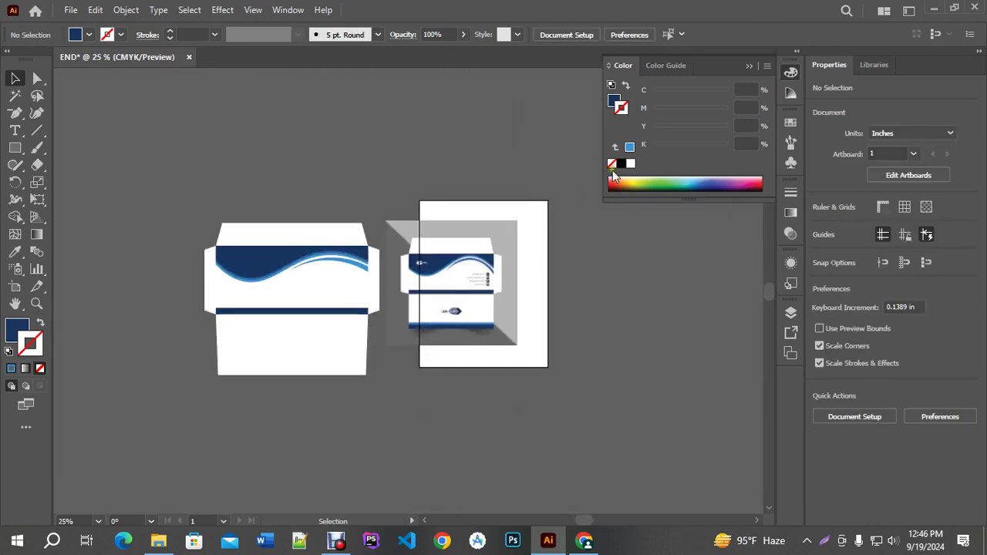
pyautogui.click(744, 74)
pyautogui.scroll(2, 522, 251)
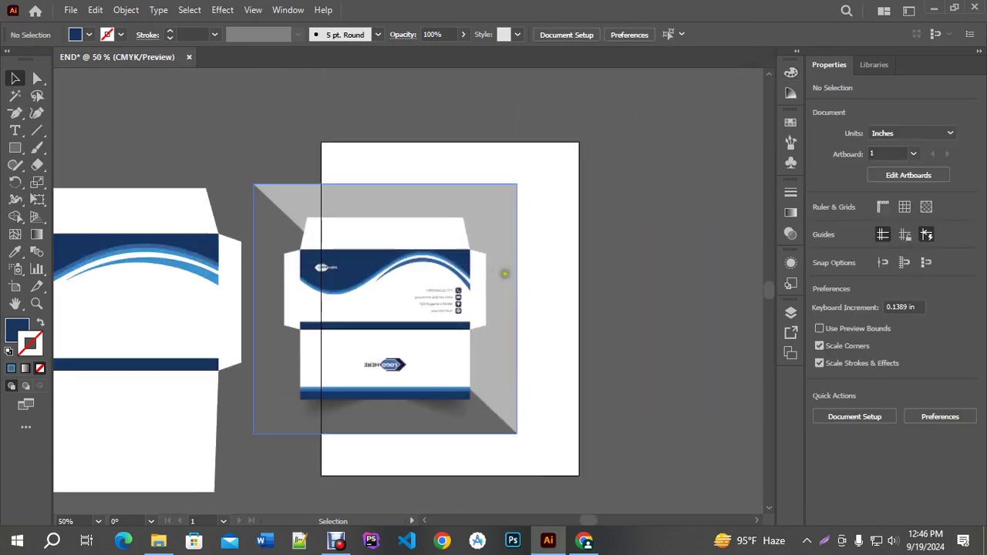
pyautogui.moveTo(476, 278); pyautogui.dragTo(514, 279)
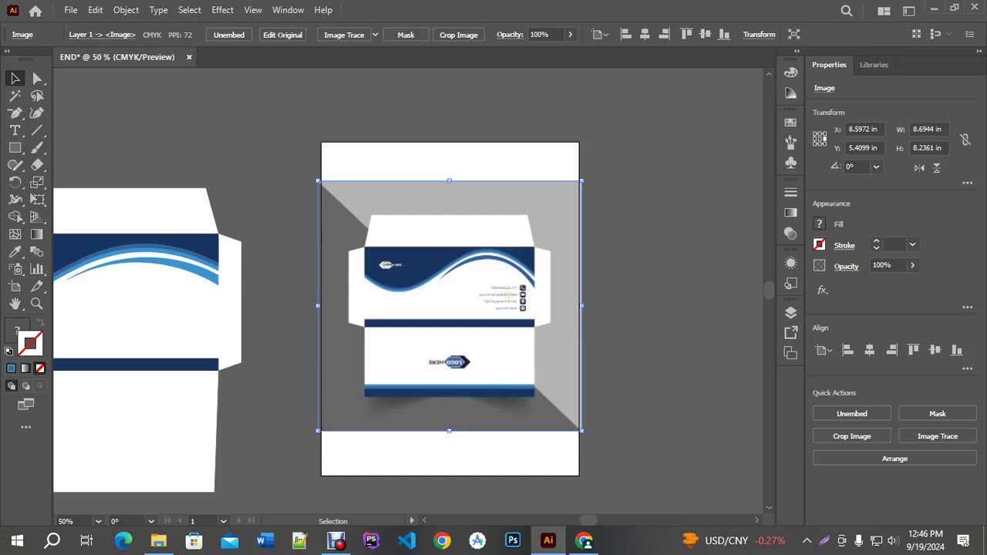
pyautogui.scroll(1, 509, 293)
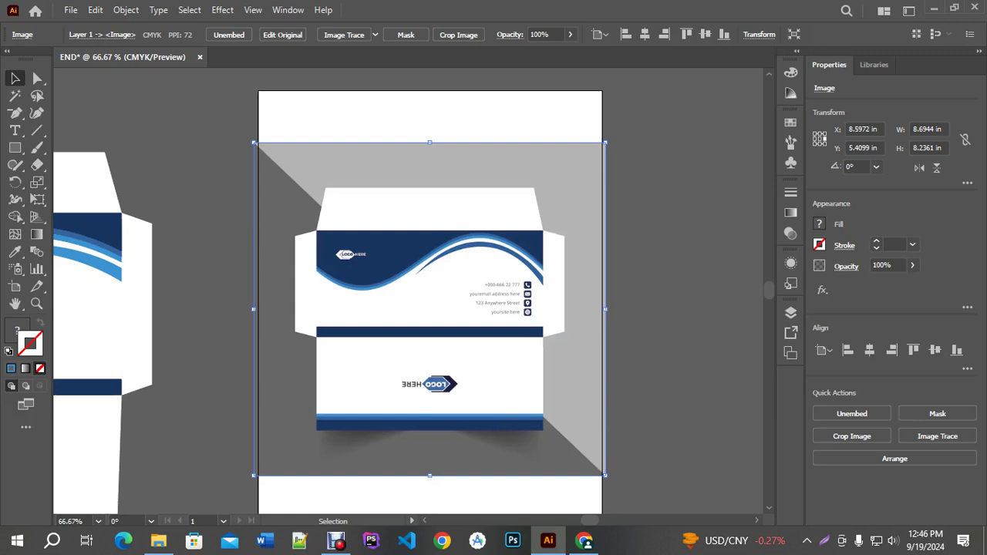
pyautogui.scroll(-2, 513, 297)
pyautogui.scroll(3, 282, 260)
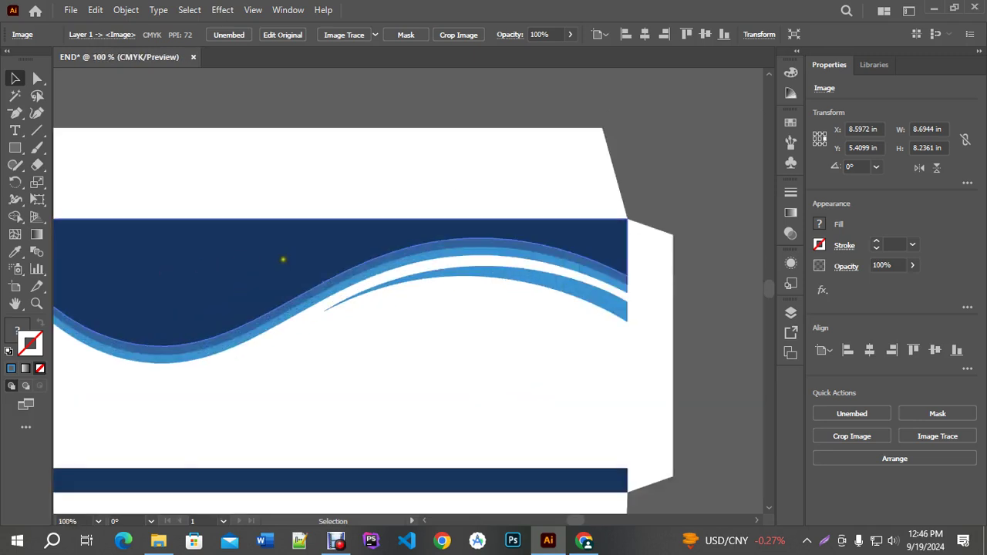
pyautogui.scroll(-3, 432, 225)
pyautogui.scroll(1, 375, 348)
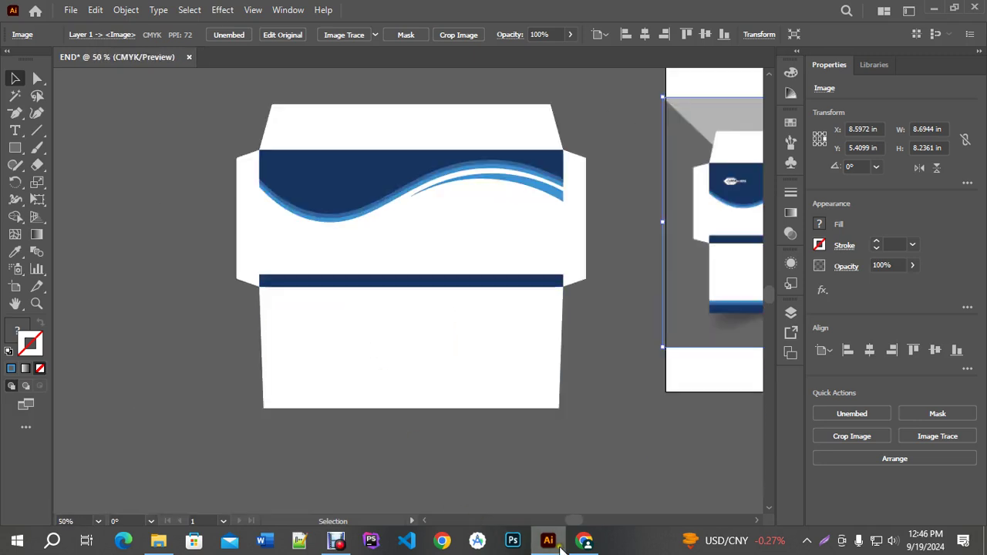
# Switch to Chrome and preview the Vecteezy, Dribbble and Outweave samples in the envelope design image results.
pyautogui.click(583, 540)
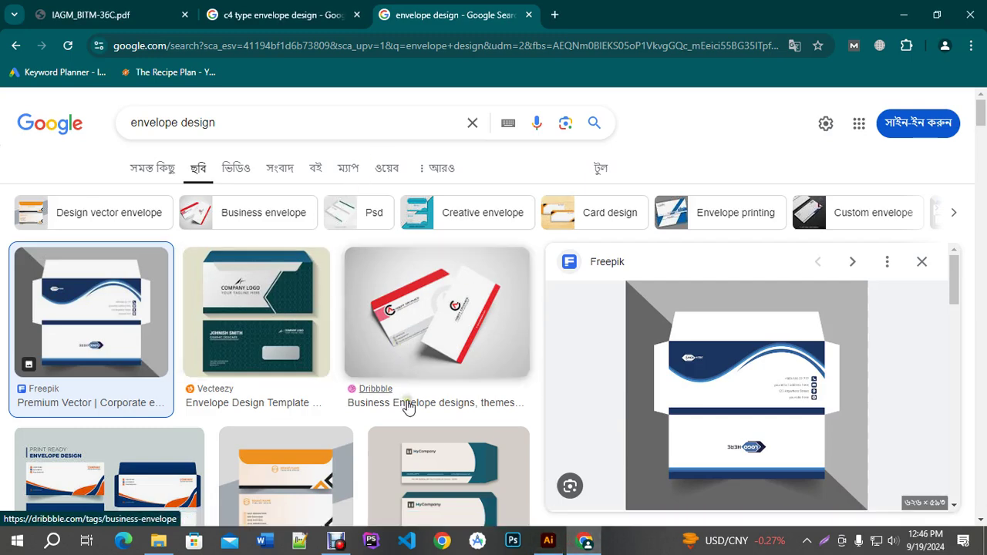
pyautogui.click(282, 471)
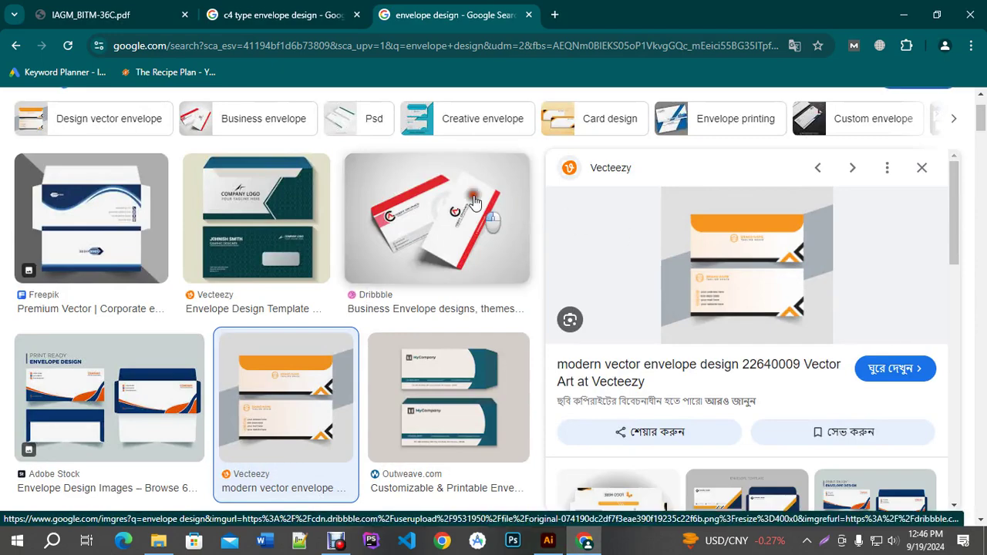
pyautogui.click(473, 202)
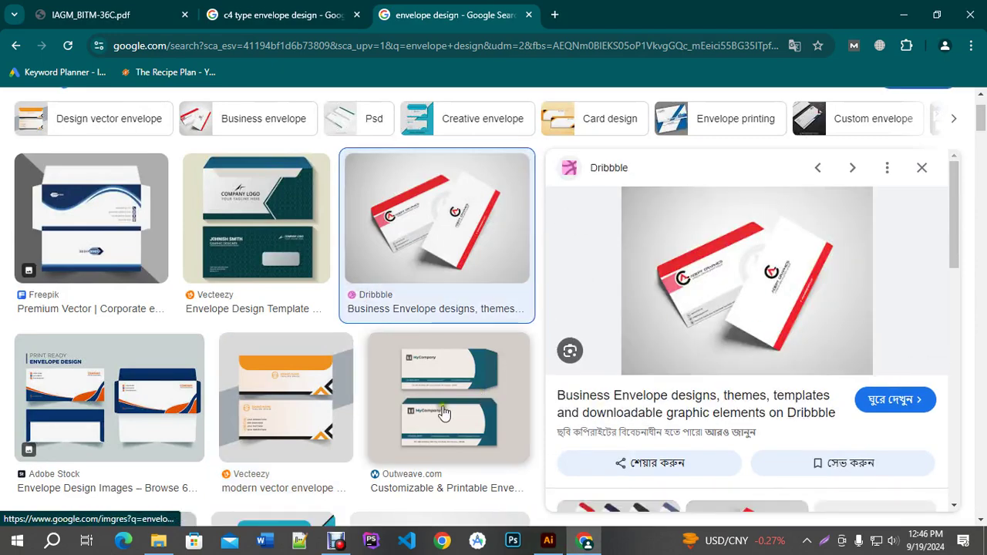
pyautogui.scroll(-2, 442, 412)
pyautogui.click(456, 291)
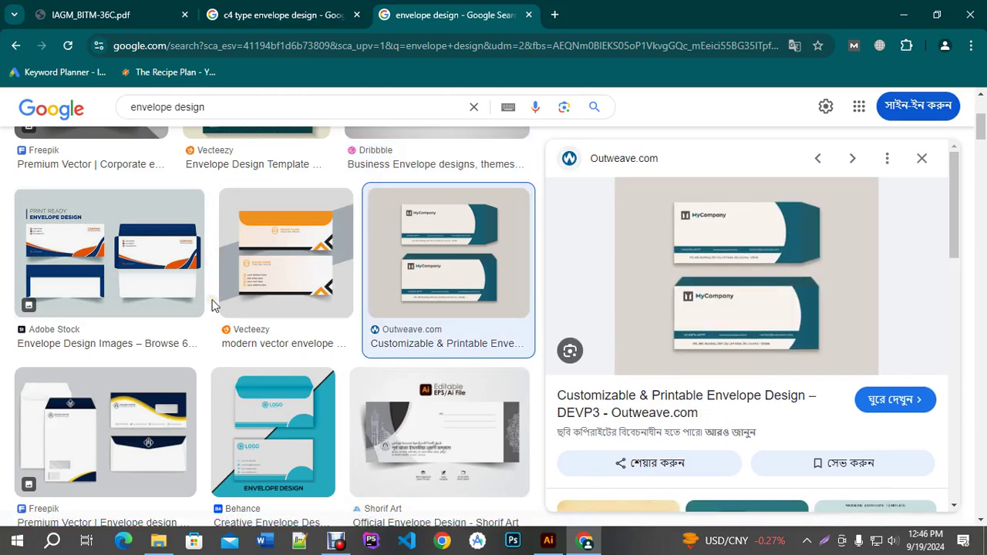
pyautogui.scroll(2, 190, 256)
# Preview the EasyPackMaker Envelope C4 template in the C4 type envelope design results and switch back to Illustrator.
pyautogui.click(260, 13)
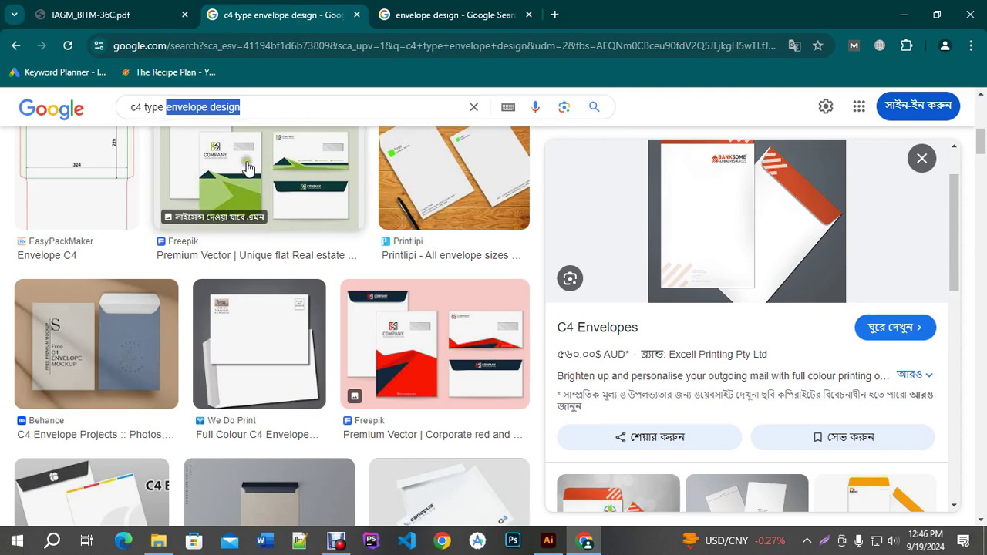
pyautogui.scroll(-2, 520, 320)
pyautogui.scroll(2, 733, 293)
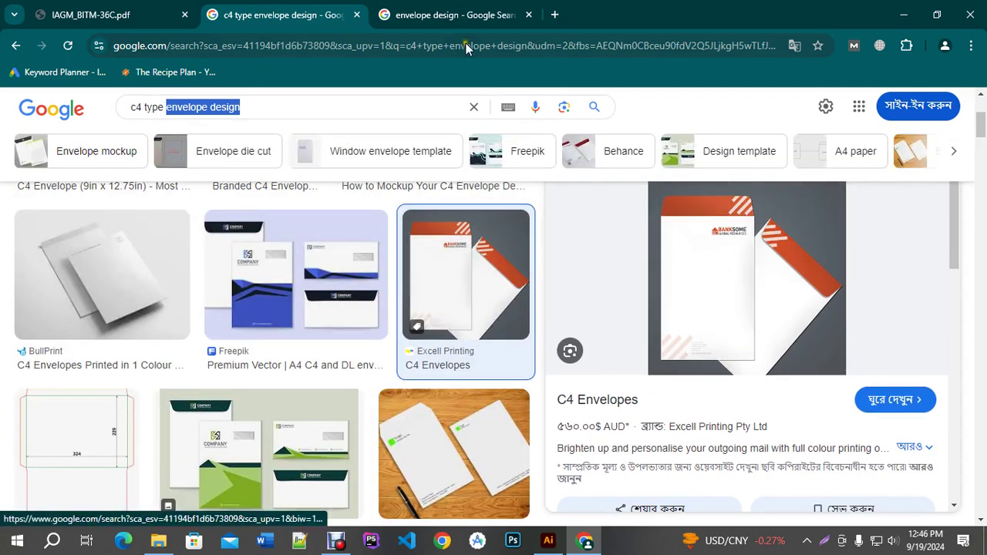
pyautogui.click(79, 440)
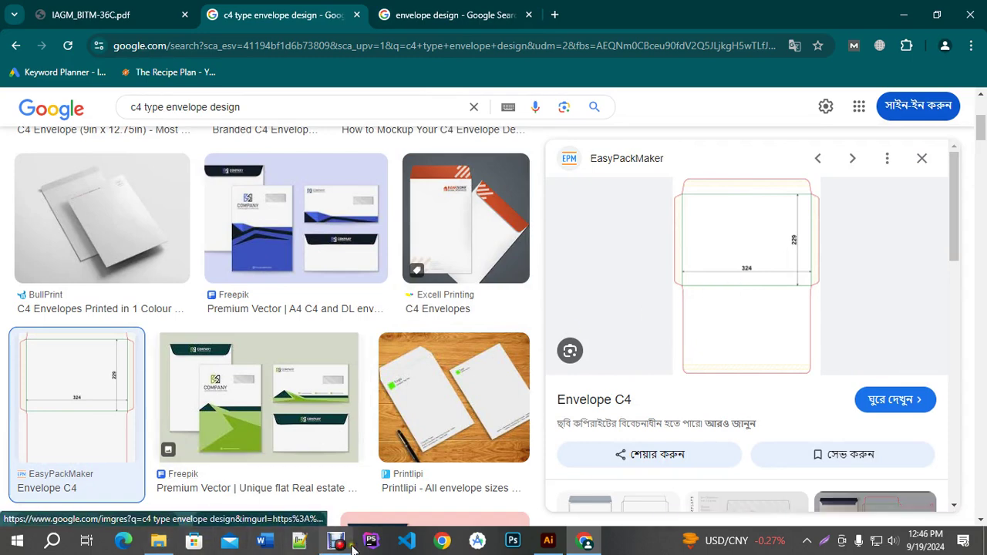
pyautogui.click(549, 540)
pyautogui.scroll(-2, 321, 297)
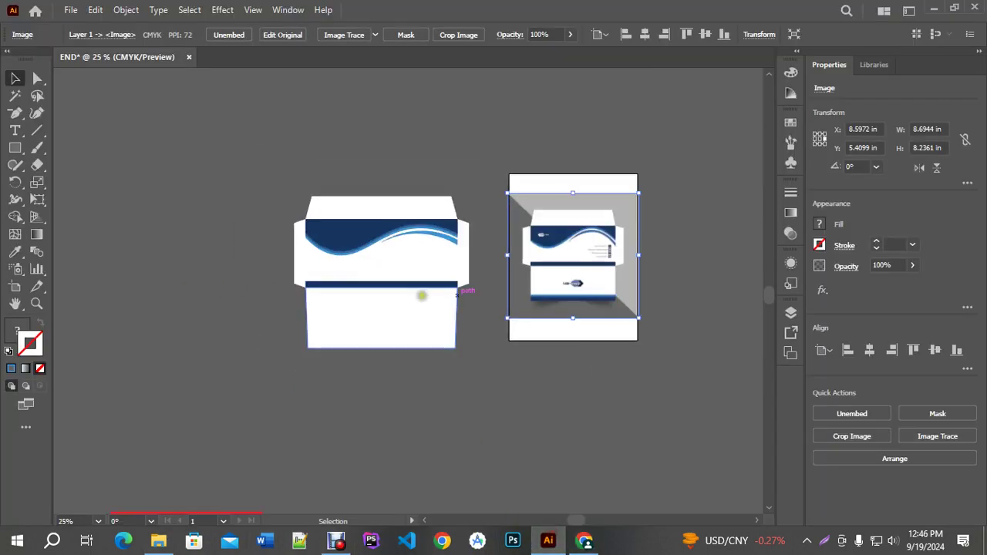
pyautogui.click(335, 540)
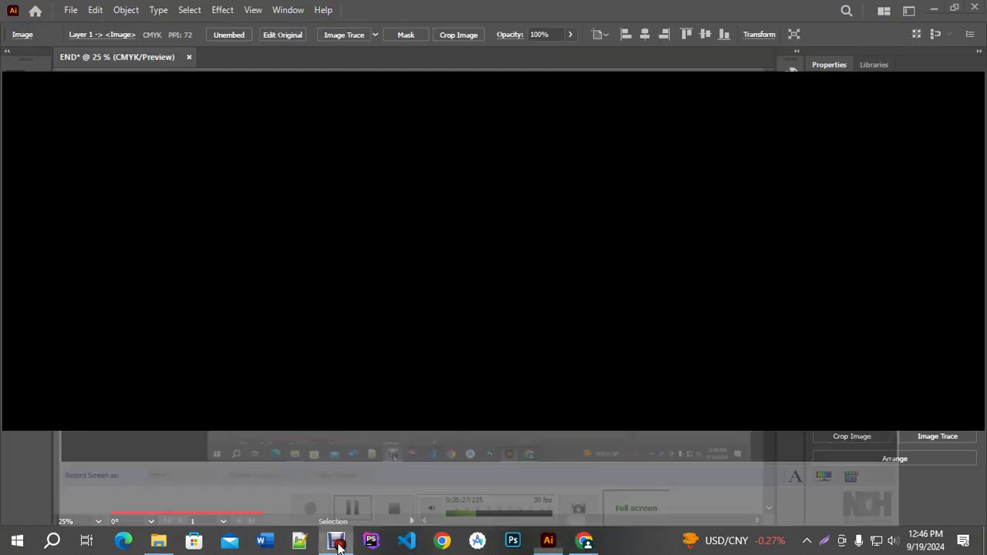
pyautogui.click(345, 485)
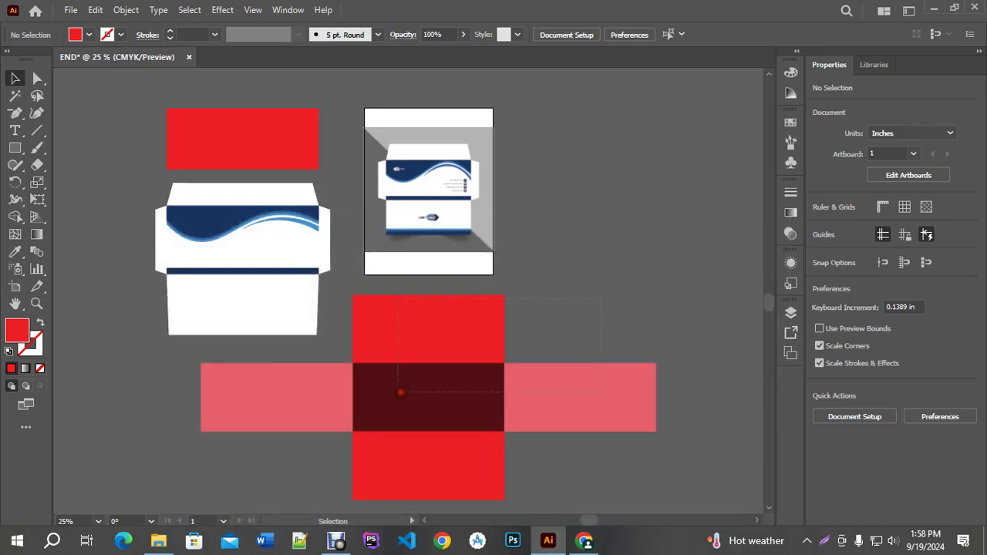
# Delete the red cross of rectangles below the envelope, the red rectangle above it and the reference image on the artboard.
pyautogui.click(379, 452)
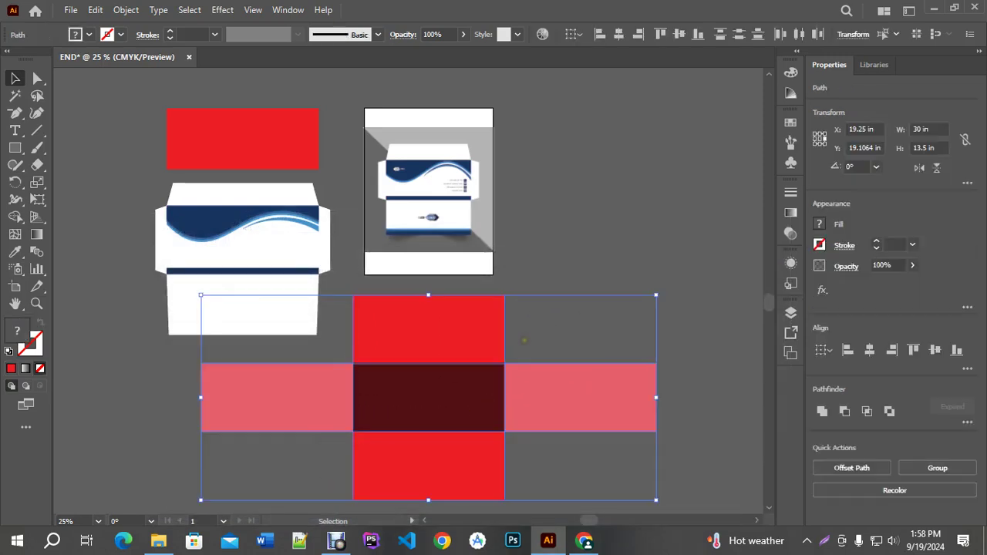
pyautogui.press('Delete')
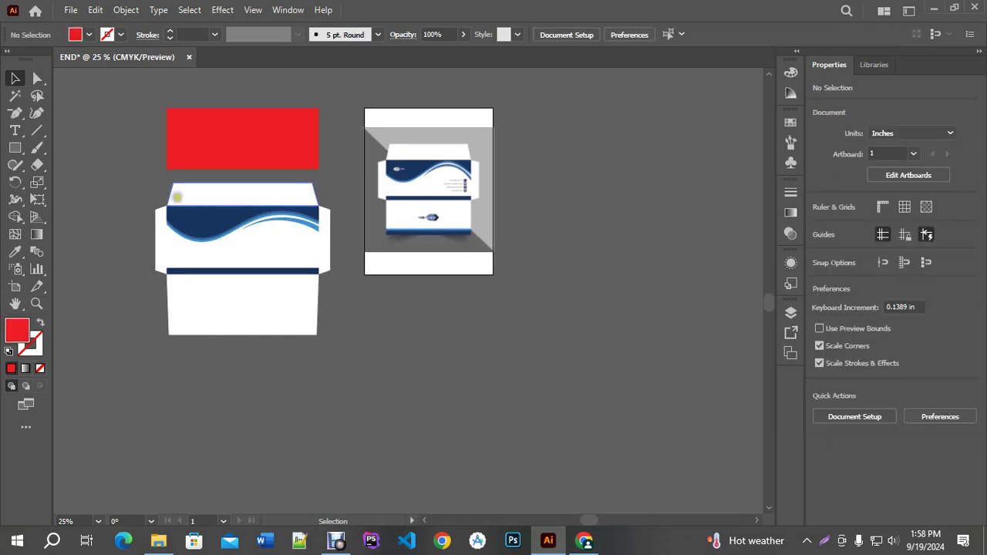
pyautogui.scroll(1, 168, 181)
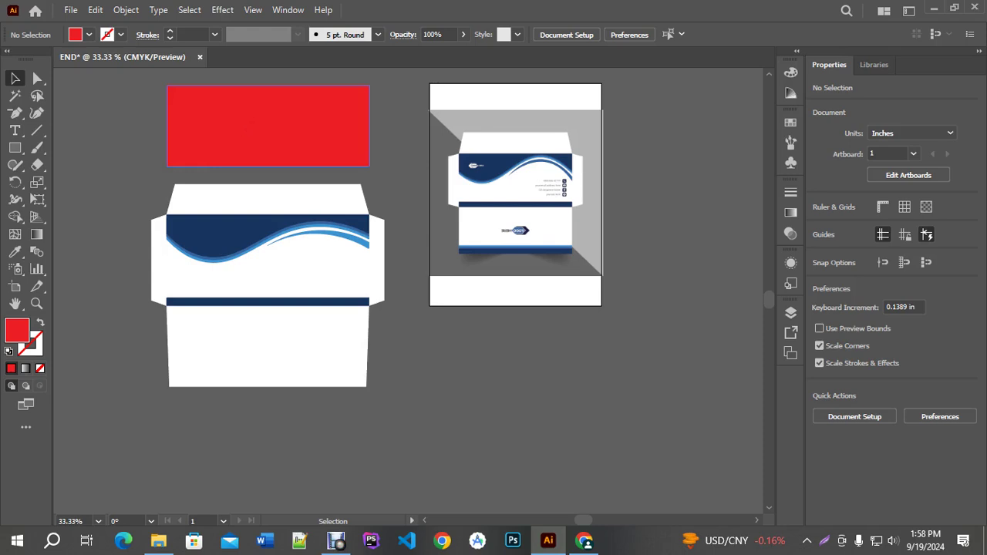
pyautogui.click(250, 129)
pyautogui.press('Delete')
pyautogui.click(535, 193)
pyautogui.press('Delete')
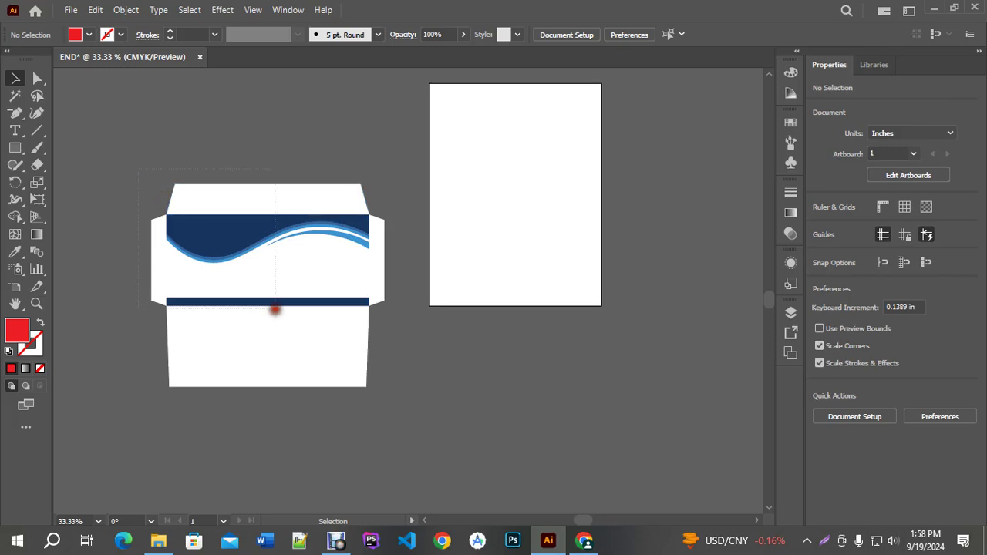
# Select all envelope parts together and move them straight up beside the artboard, to a Y position of about 6 in.
pyautogui.moveTo(274, 310); pyautogui.dragTo(391, 424)
pyautogui.press('a')
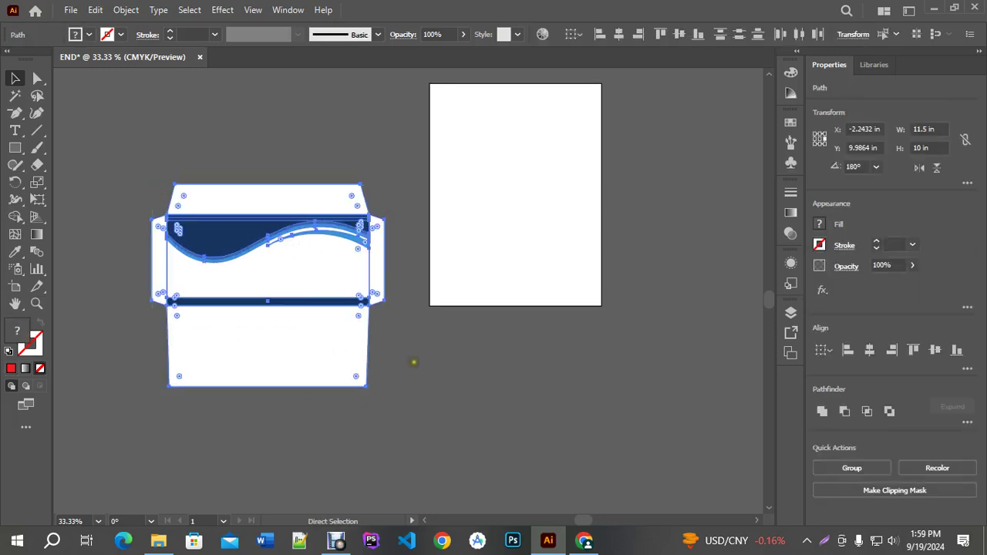
pyautogui.press('v')
pyautogui.moveTo(351, 297); pyautogui.dragTo(348, 215)
pyautogui.moveTo(474, 252); pyautogui.dragTo(571, 280)
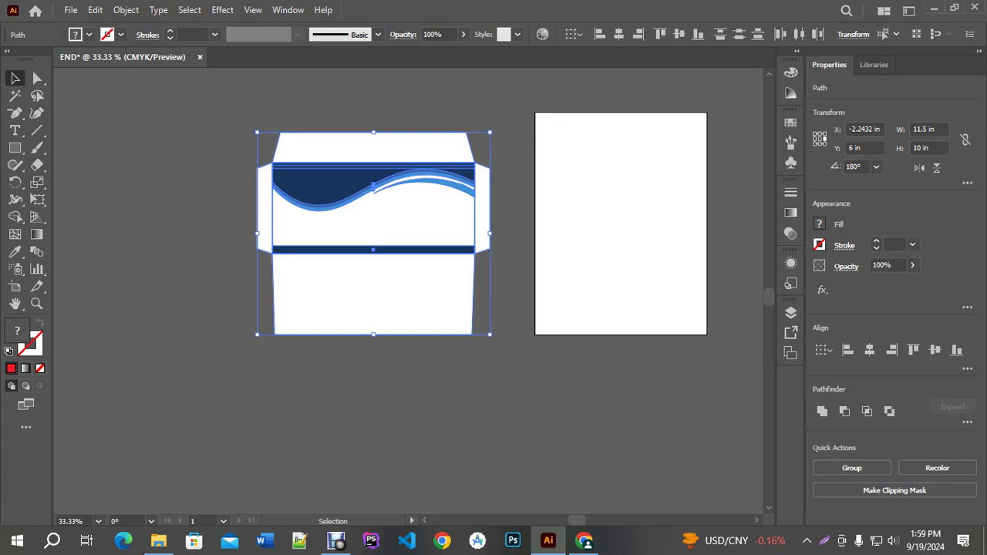
# Save the document as END.ai in Adobe Illustrator format on the Desktop with the offered save options and deselect the artwork.
pyautogui.press('a')
pyautogui.hotkey('ctrl', 'shift', 's')
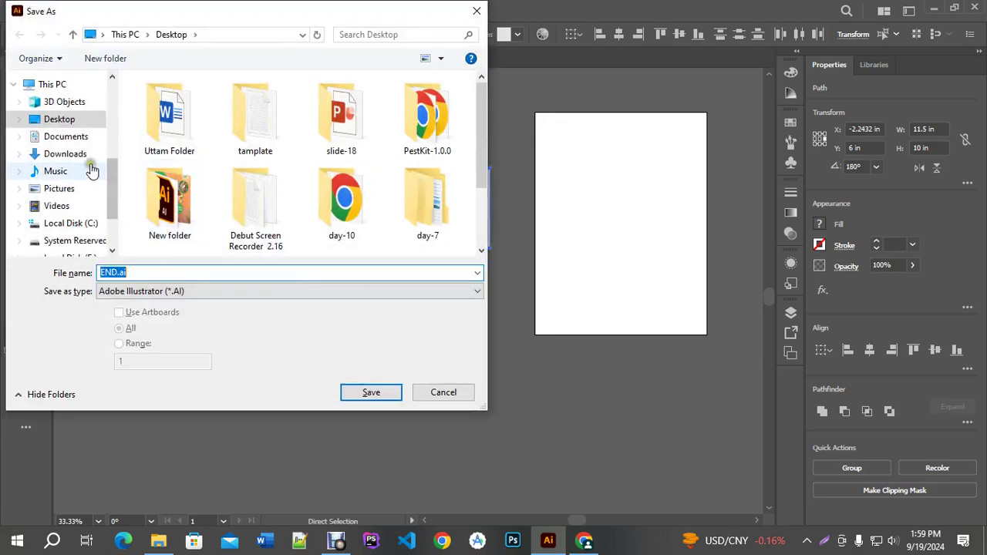
pyautogui.click(59, 119)
pyautogui.click(373, 392)
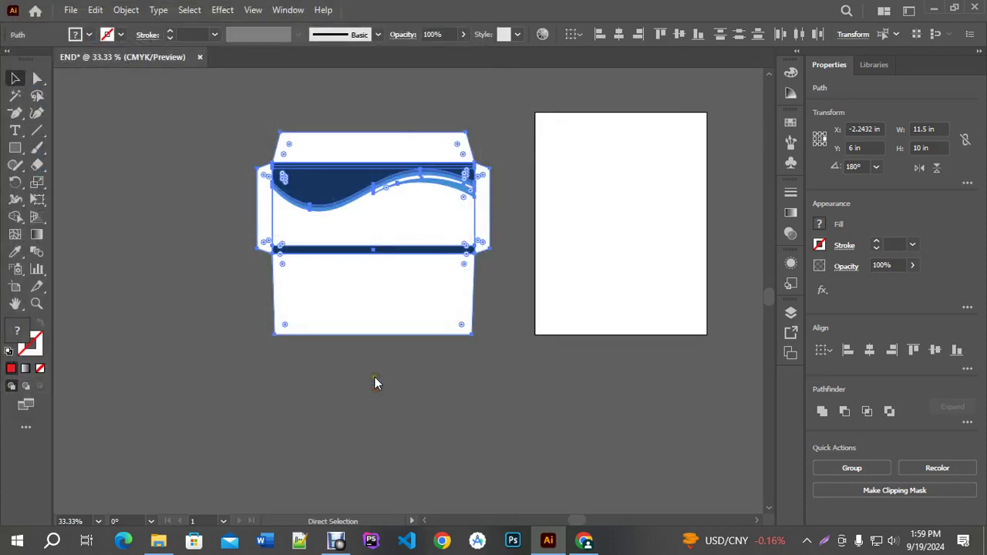
pyautogui.click(575, 464)
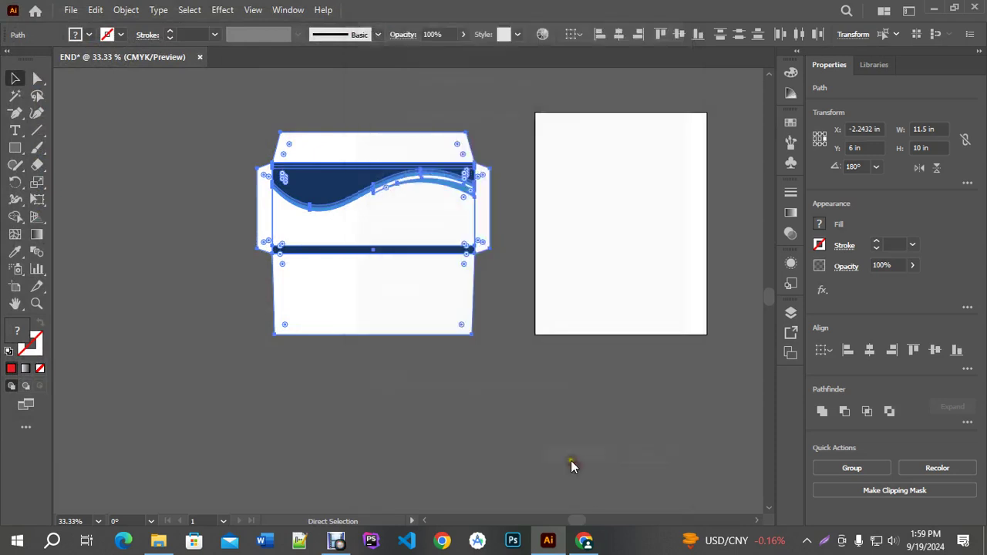
pyautogui.press('v')
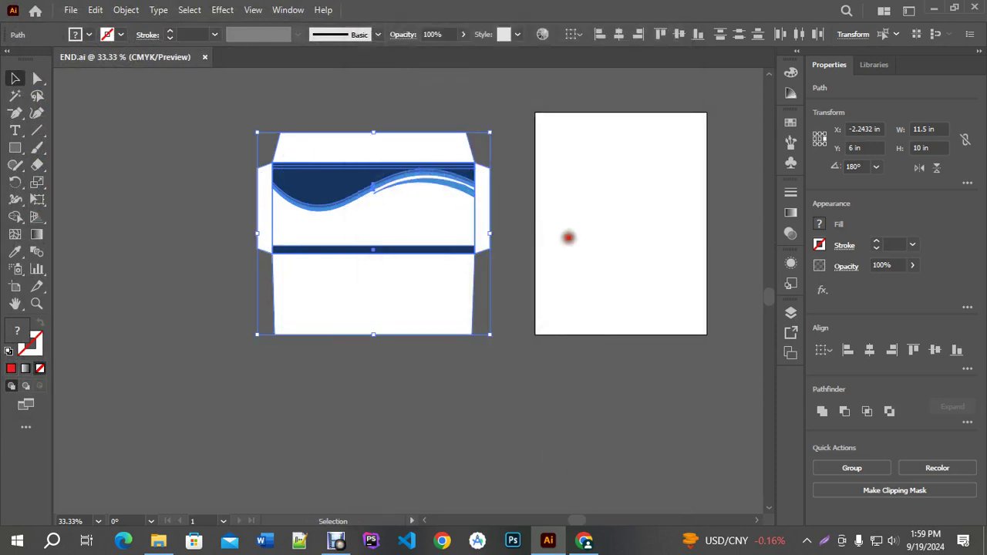
pyautogui.click(568, 238)
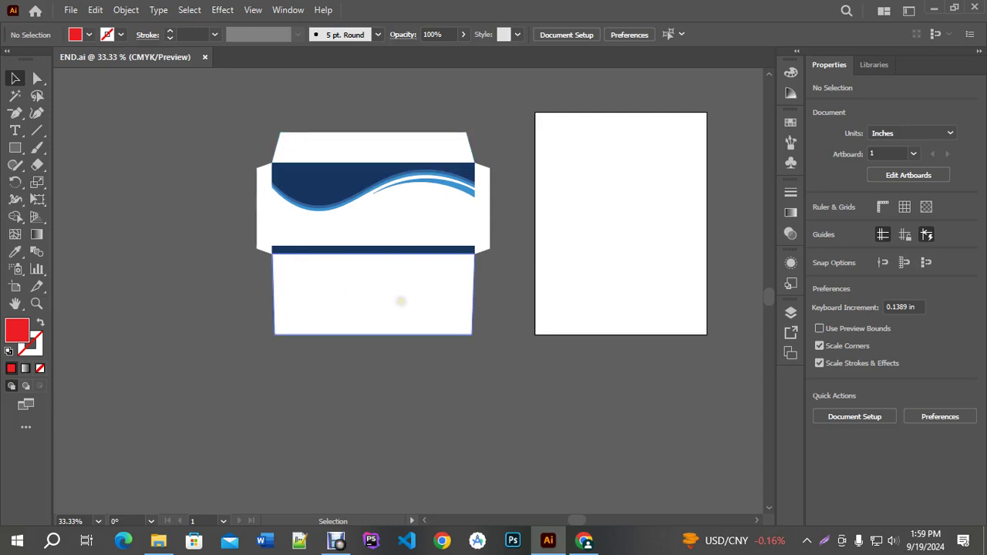
pyautogui.scroll(-1, 401, 300)
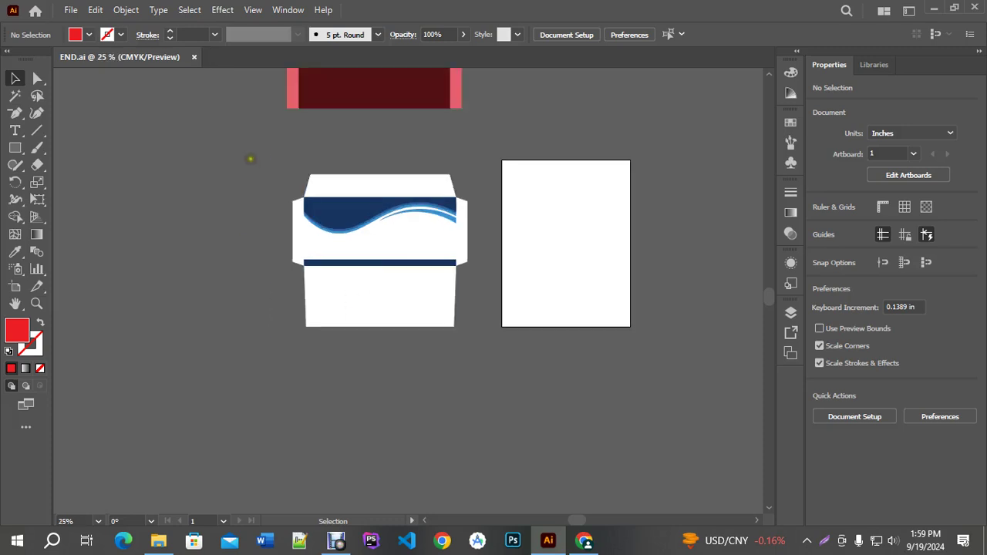
# Delete the red and dark red envelope shape above the white envelope.
pyautogui.click(380, 256)
pyautogui.scroll(-2, 472, 249)
pyautogui.click(495, 185)
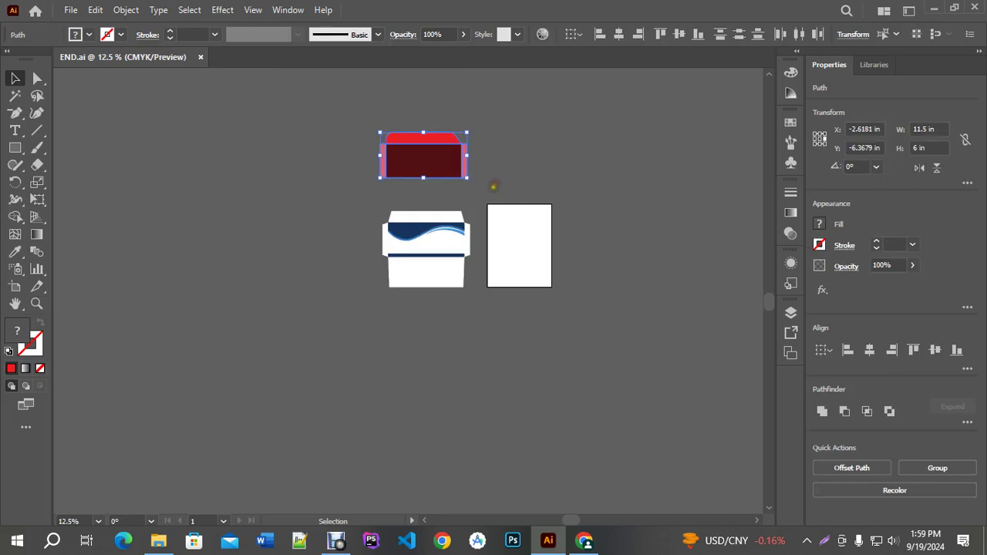
pyautogui.press('Delete')
pyautogui.scroll(3, 511, 202)
# Select all parts of the white envelope and move them together onto the centre of the artboard.
pyautogui.moveTo(484, 247); pyautogui.dragTo(474, 240)
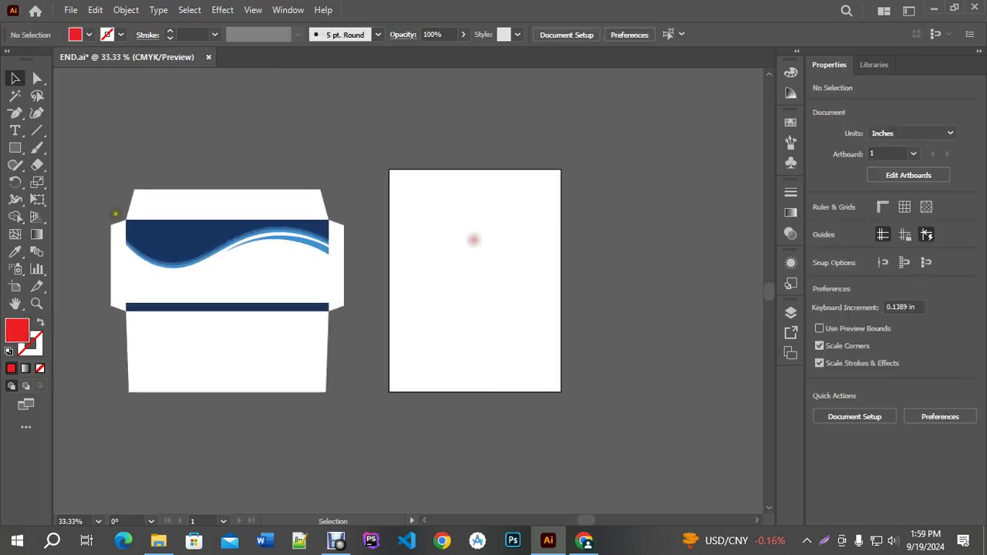
pyautogui.click(238, 282)
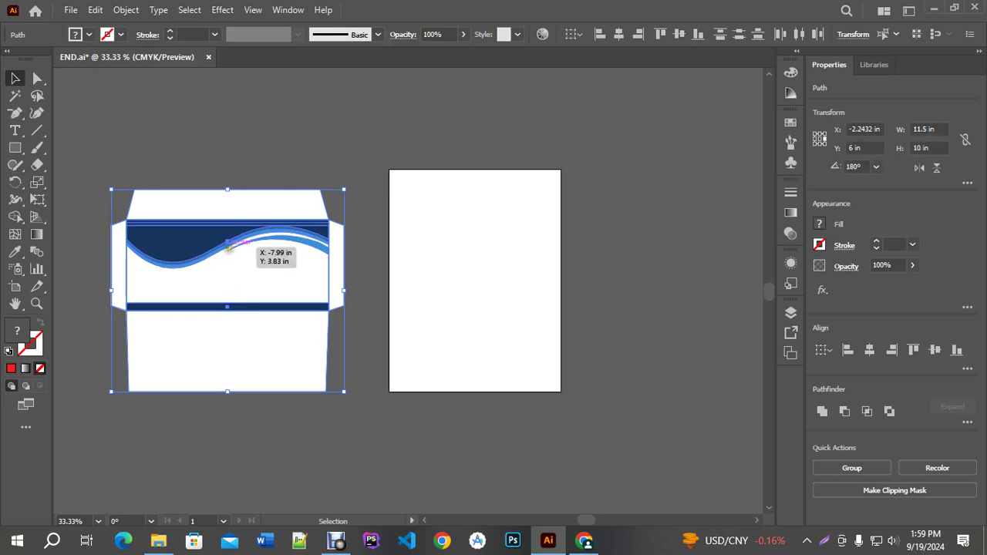
pyautogui.moveTo(224, 247); pyautogui.dragTo(463, 245)
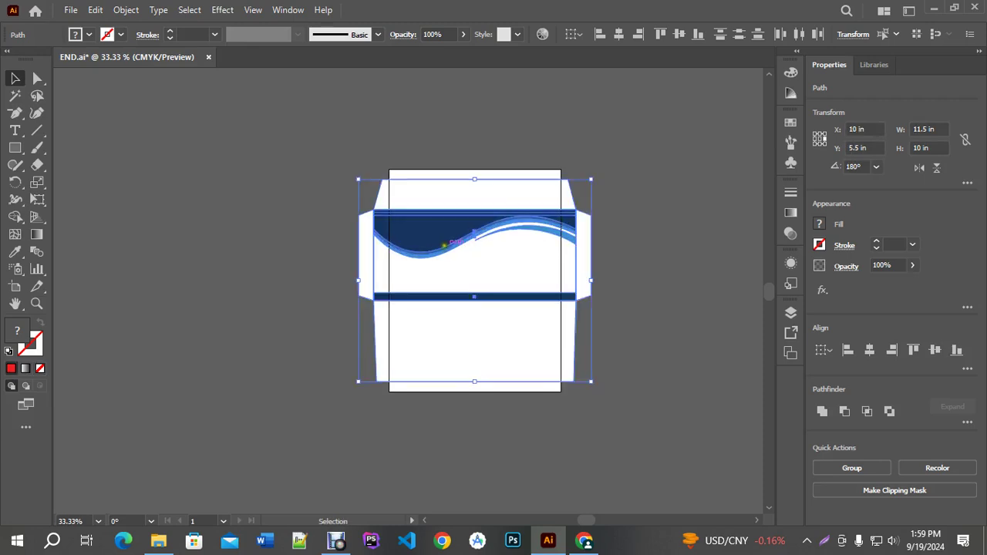
# Enlarge the artboard freehand to about 13.61 x 12.68 in so it surrounds the whole envelope, and deselect the artwork.
pyautogui.click(18, 288)
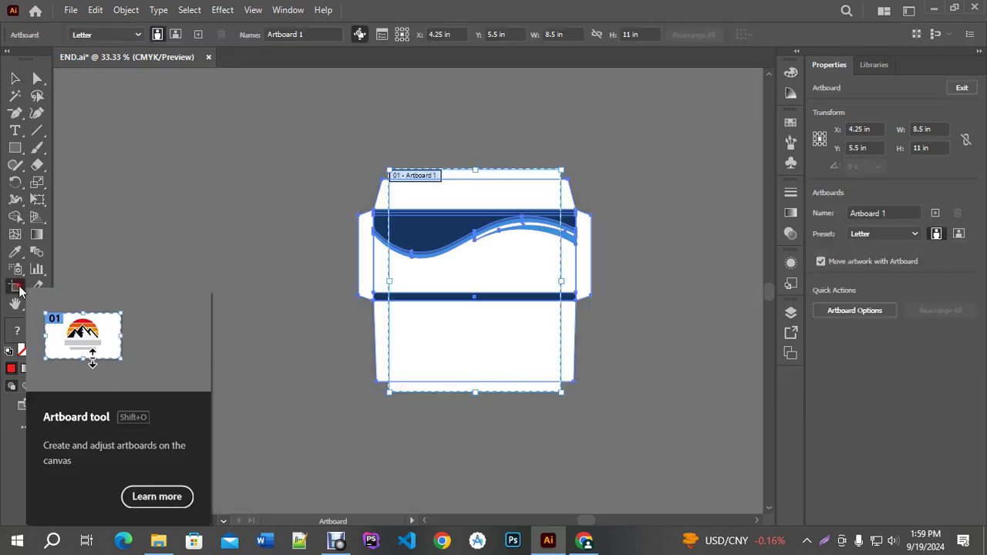
pyautogui.moveTo(388, 282); pyautogui.dragTo(335, 281)
pyautogui.moveTo(562, 281); pyautogui.dragTo(610, 280)
pyautogui.moveTo(469, 169); pyautogui.dragTo(468, 149)
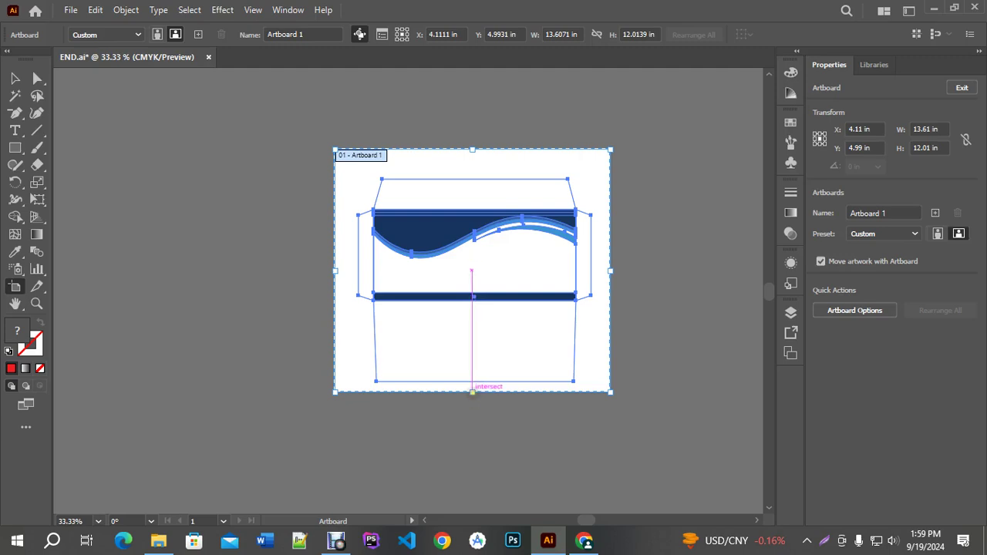
pyautogui.moveTo(472, 392); pyautogui.dragTo(473, 405)
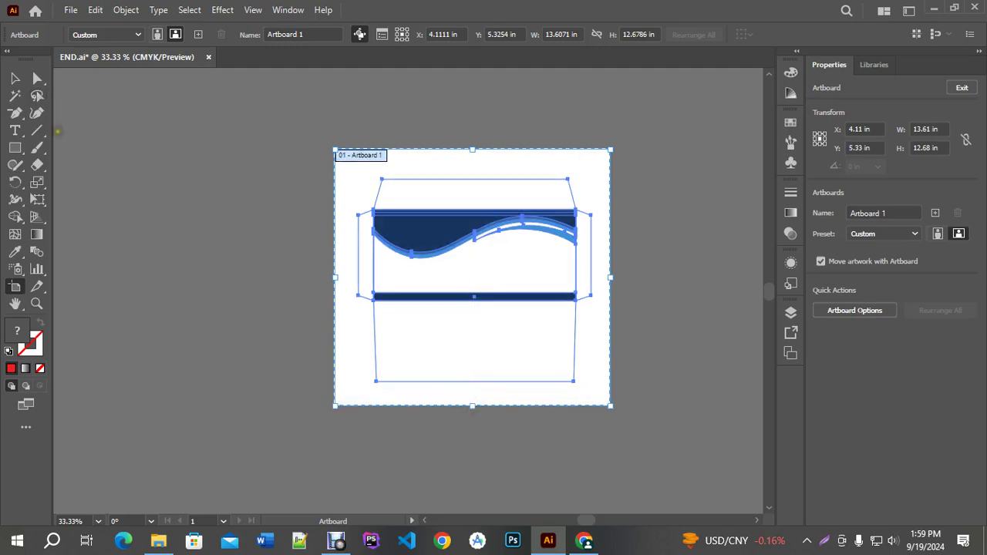
pyautogui.click(15, 78)
pyautogui.click(183, 167)
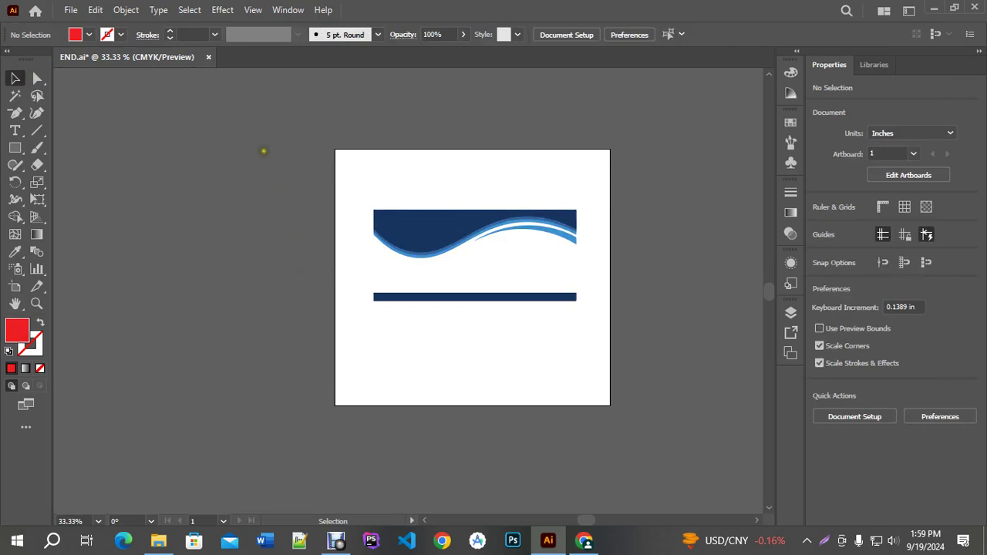
# Group all envelope parts and open the Drop Shadow effect settings for the group.
pyautogui.moveTo(263, 151); pyautogui.dragTo(650, 414)
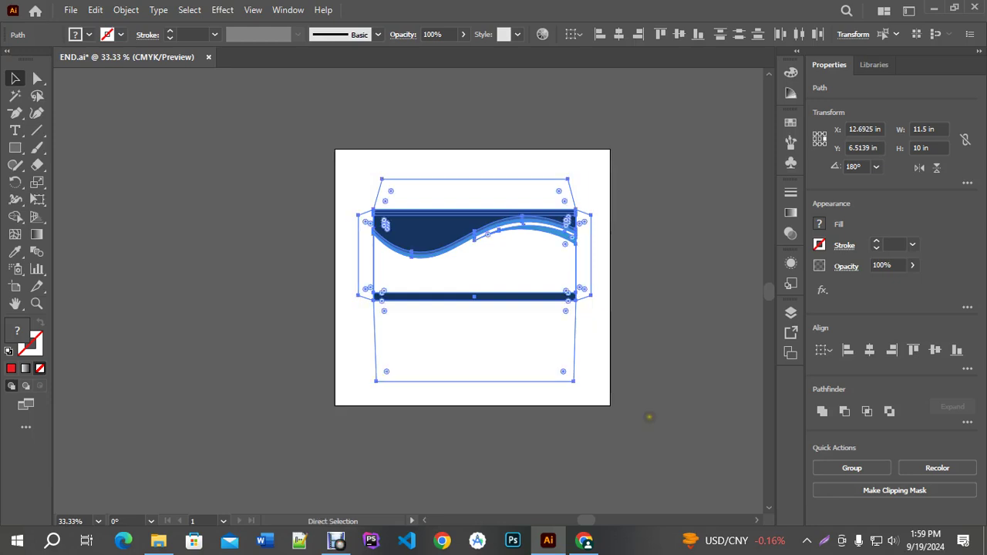
pyautogui.hotkey('ctrl', 'g')
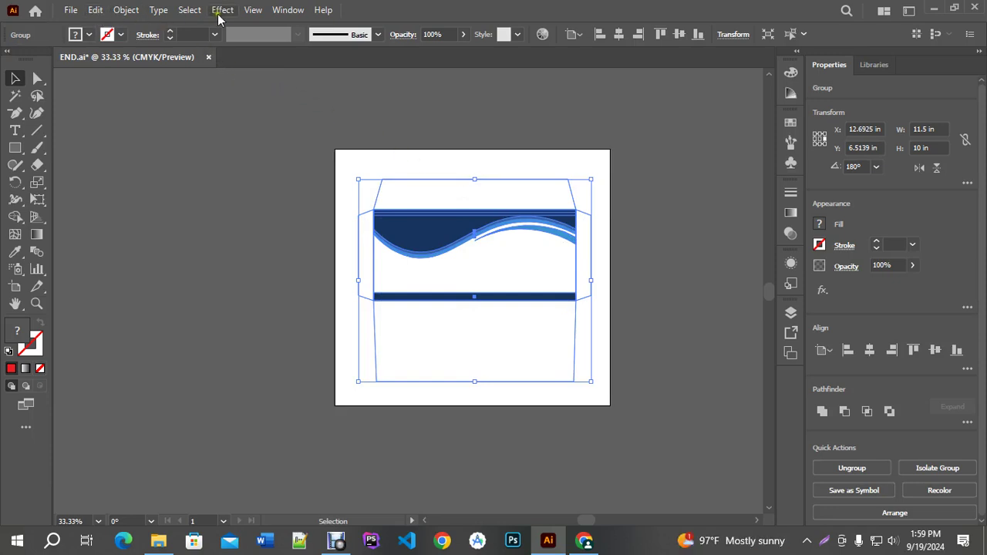
pyautogui.click(223, 11)
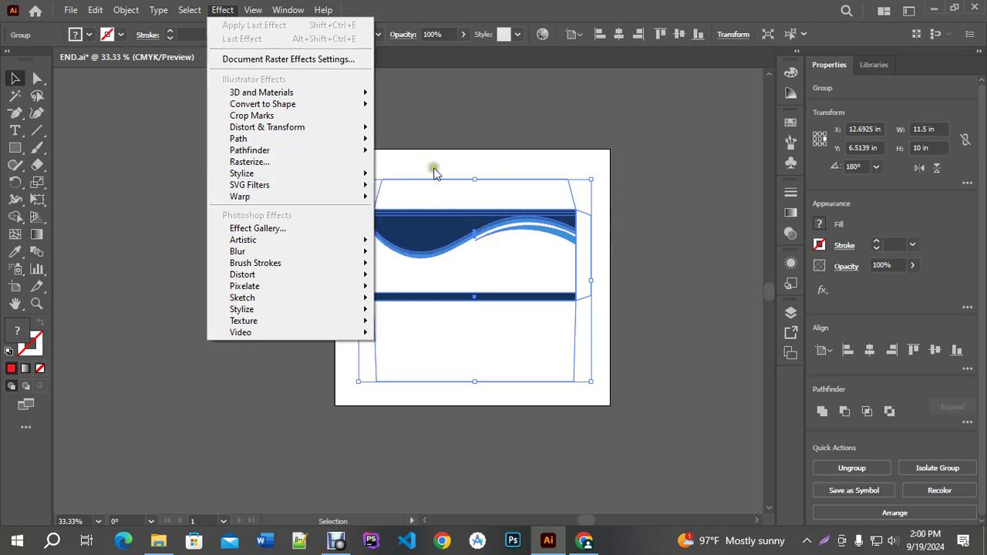
pyautogui.moveTo(301, 173)
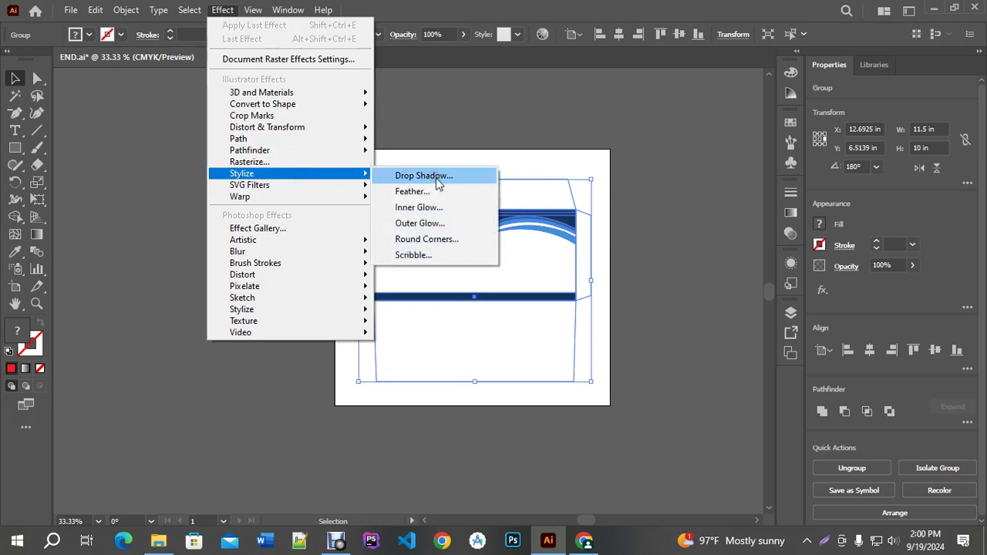
pyautogui.click(438, 178)
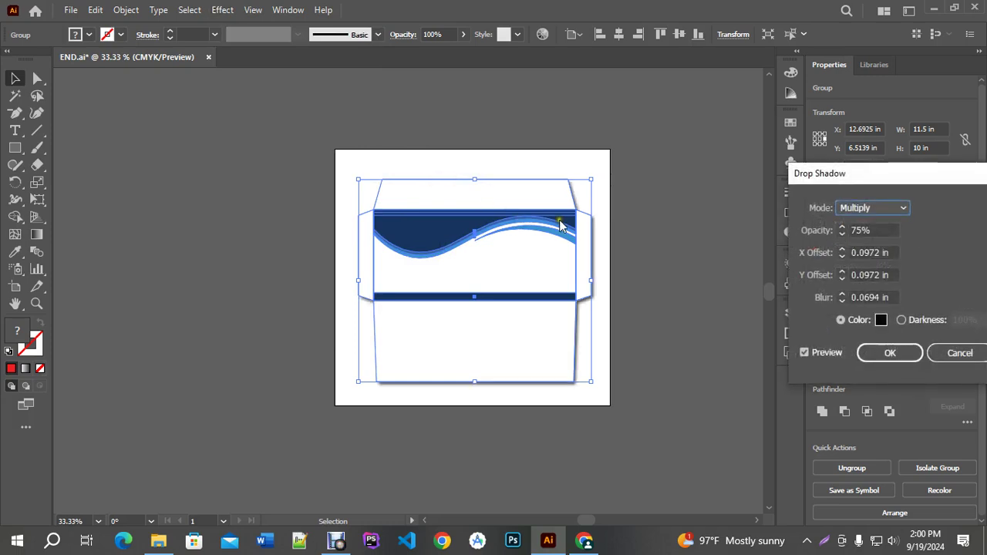
pyautogui.moveTo(819, 168); pyautogui.dragTo(721, 154)
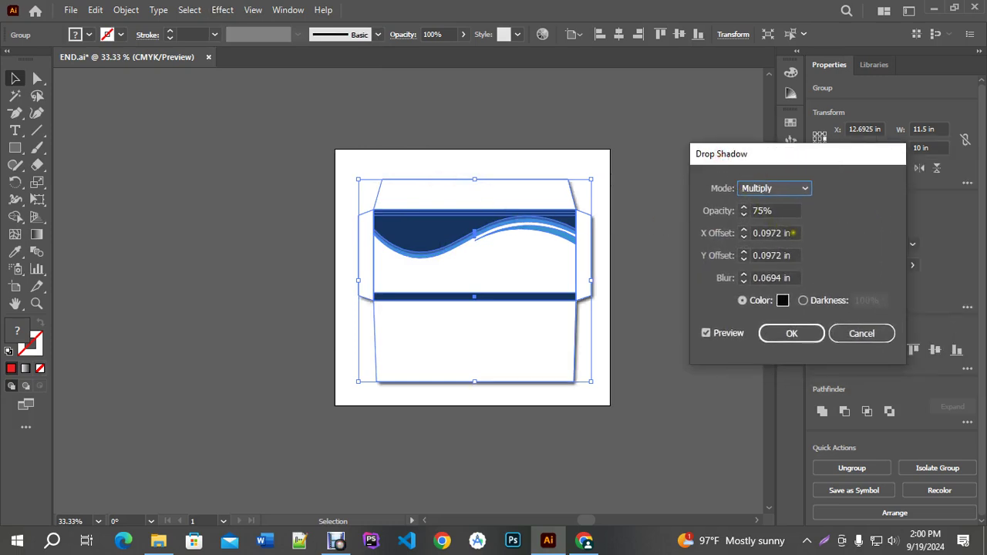
# Set the envelope shadow's X and Y offsets to 0 in and its blur to 0.5 in.
pyautogui.click(713, 232)
pyautogui.write('0')
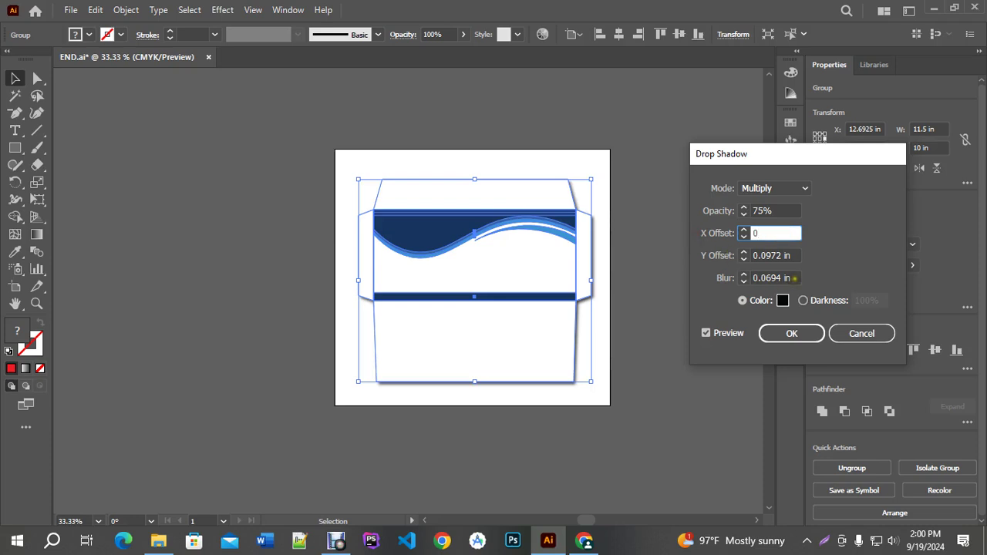
pyautogui.click(688, 236)
pyautogui.click(698, 254)
pyautogui.write('0')
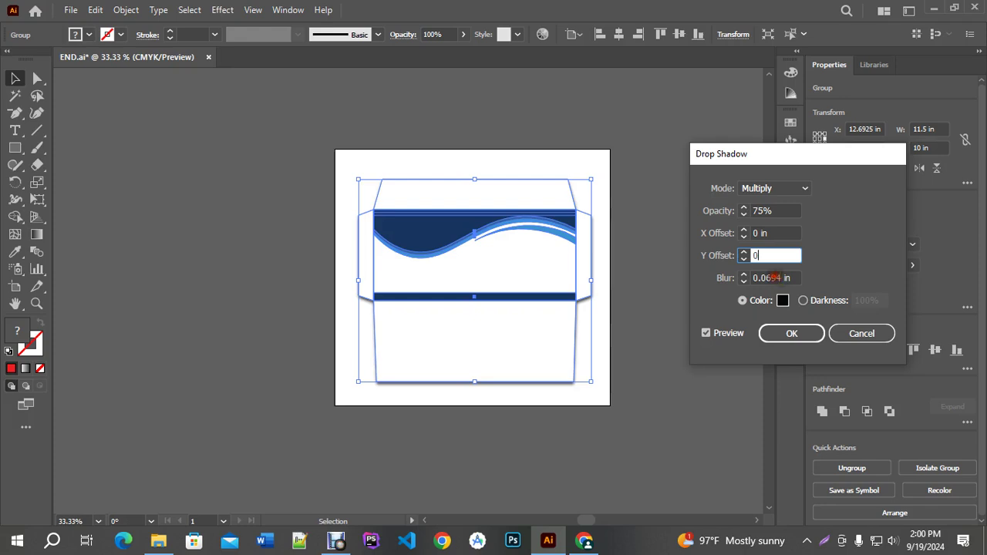
pyautogui.click(762, 277)
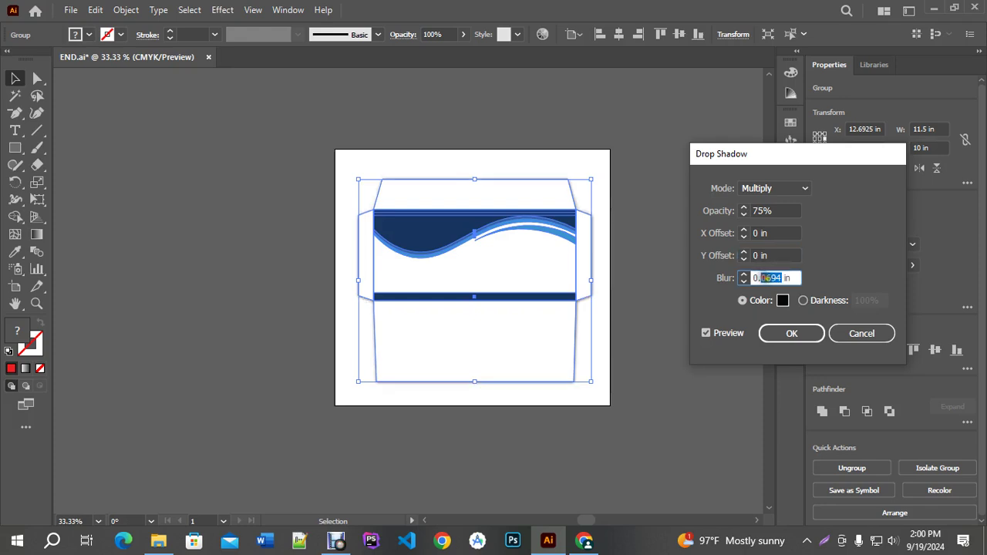
pyautogui.write('5')
pyautogui.click(781, 257)
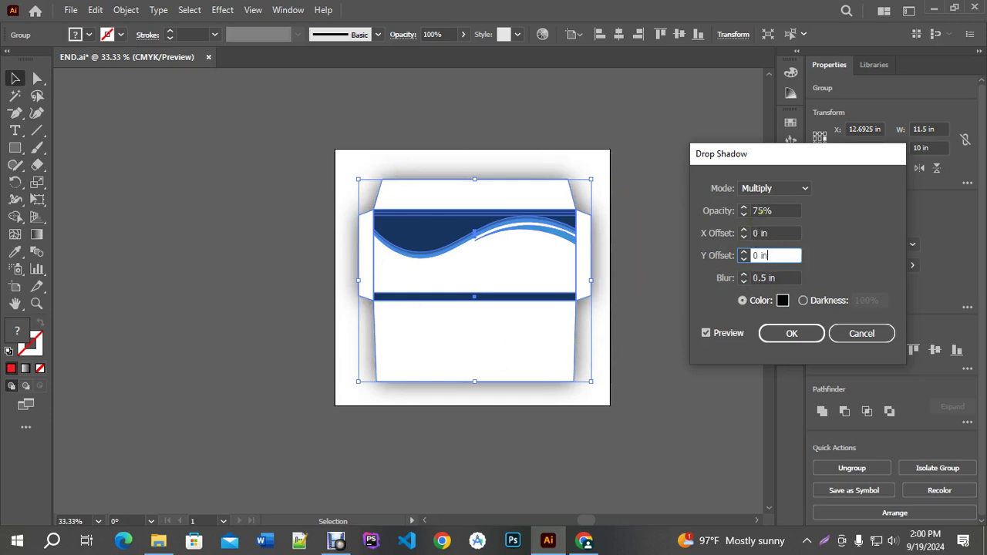
# Set the shadow's opacity to 45%, apply the effect to the envelope and deselect it.
pyautogui.click(730, 211)
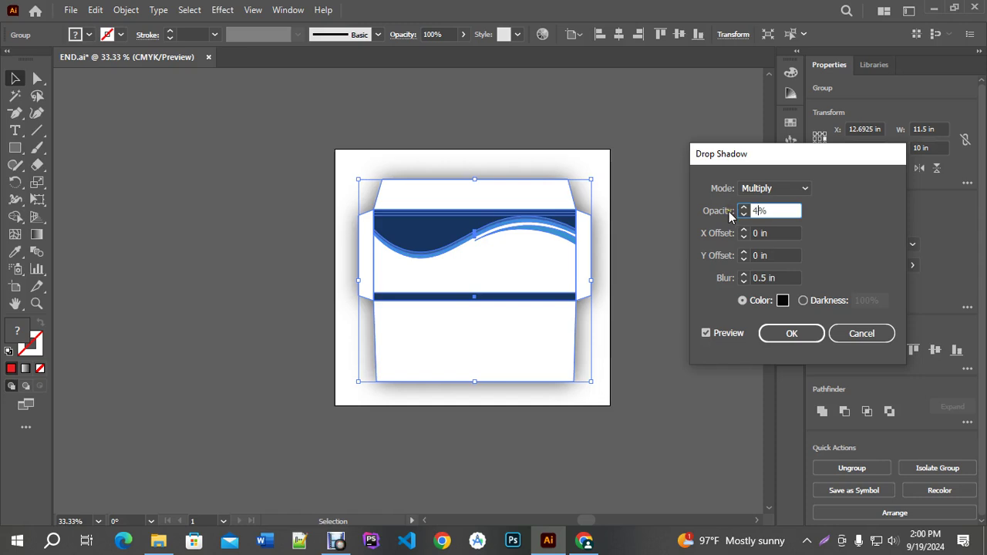
pyautogui.write('45')
pyautogui.click(707, 334)
pyautogui.click(708, 336)
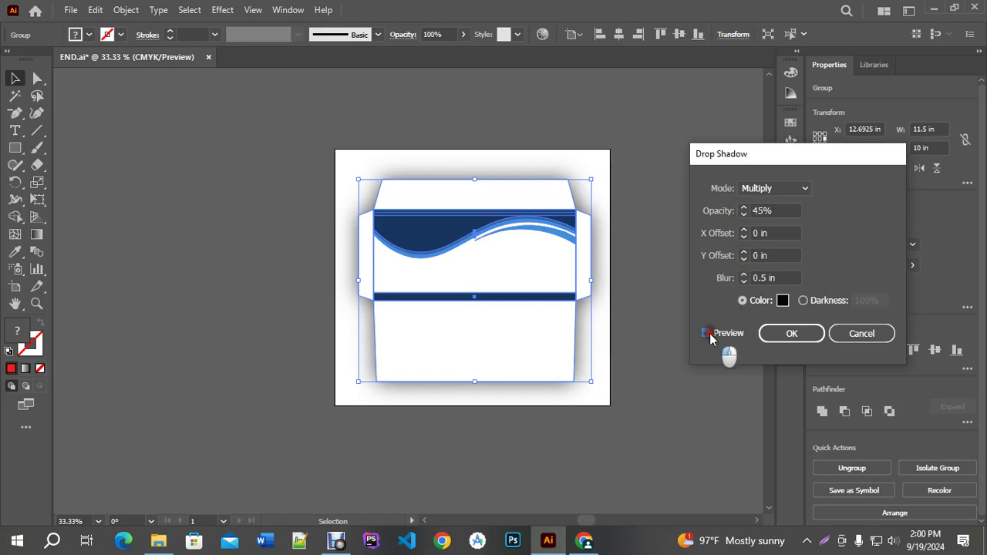
pyautogui.click(792, 333)
pyautogui.click(669, 278)
pyautogui.scroll(1, 592, 331)
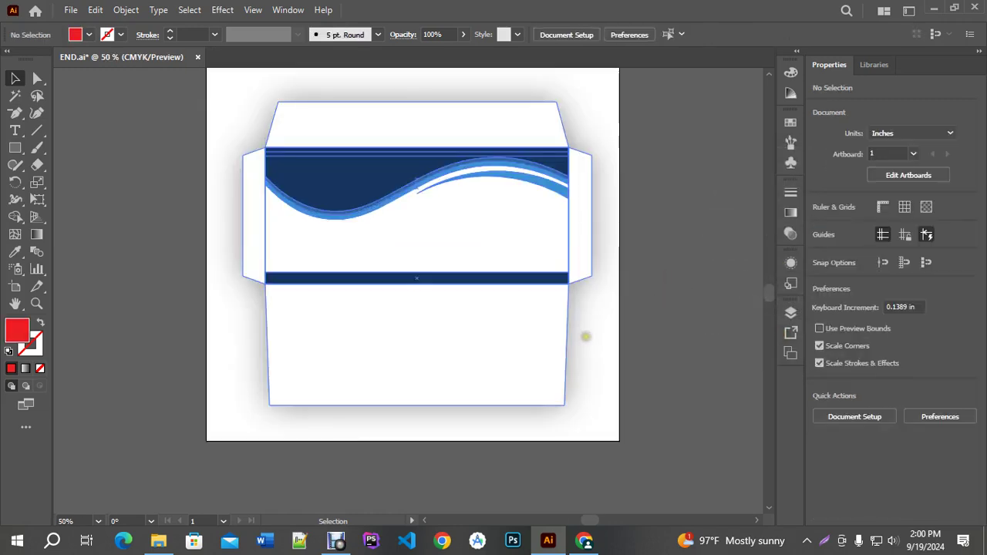
pyautogui.scroll(-1, 659, 293)
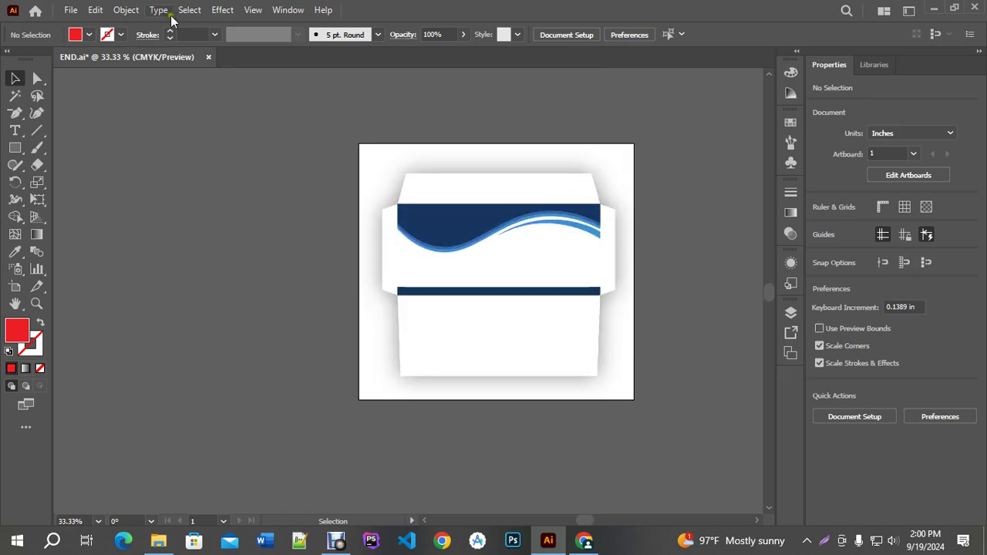
# Draw a red test rectangle about 6.25 x 4.92 in on the empty canvas beside the artboard.
pyautogui.click(432, 218)
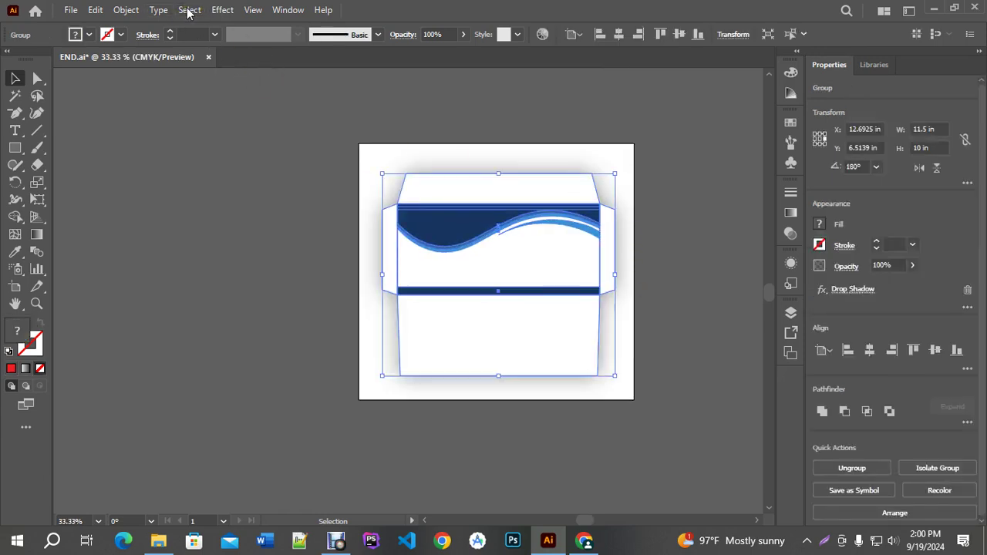
pyautogui.click(247, 156)
pyautogui.click(15, 147)
pyautogui.moveTo(116, 152); pyautogui.dragTo(242, 251)
pyautogui.click(16, 77)
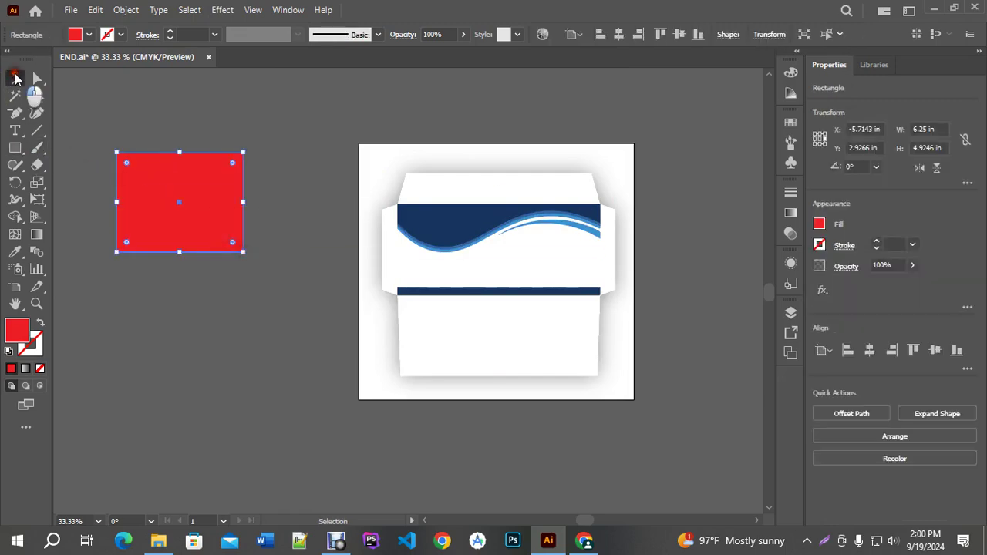
# Try a drop shadow with a 0.625 in Y offset on the red rectangle, cancel it and delete the rectangle.
pyautogui.click(223, 9)
pyautogui.moveTo(262, 179)
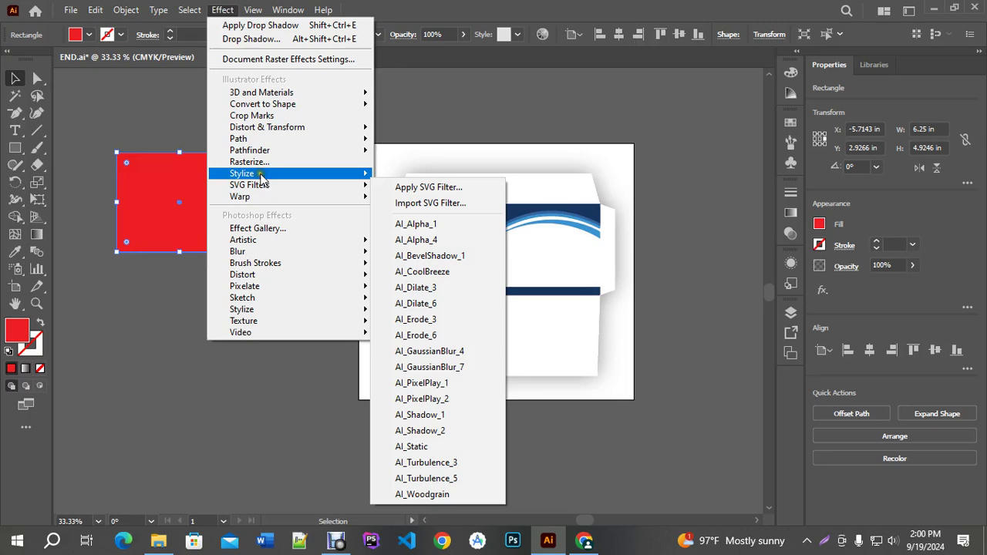
pyautogui.click(420, 170)
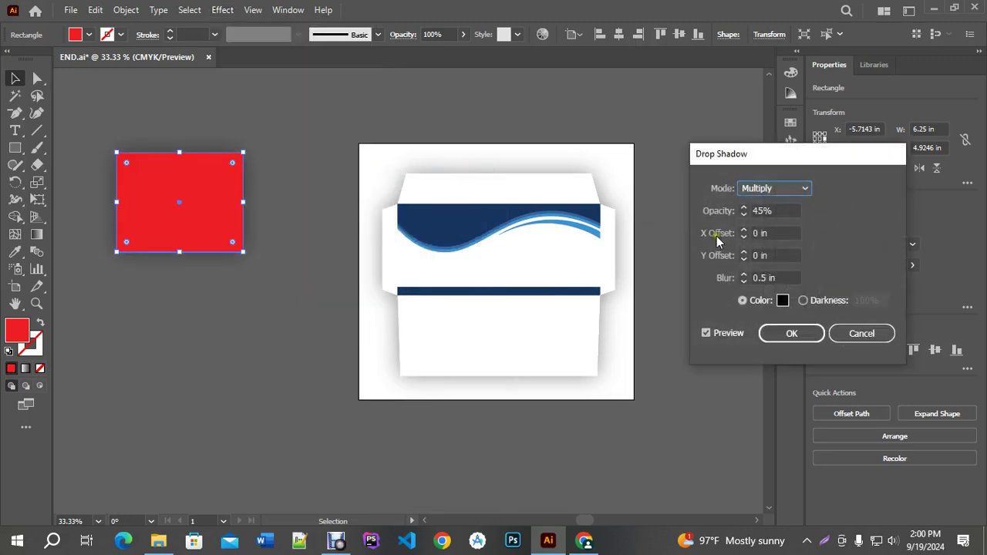
pyautogui.press('Tab')
pyautogui.press('Tab')
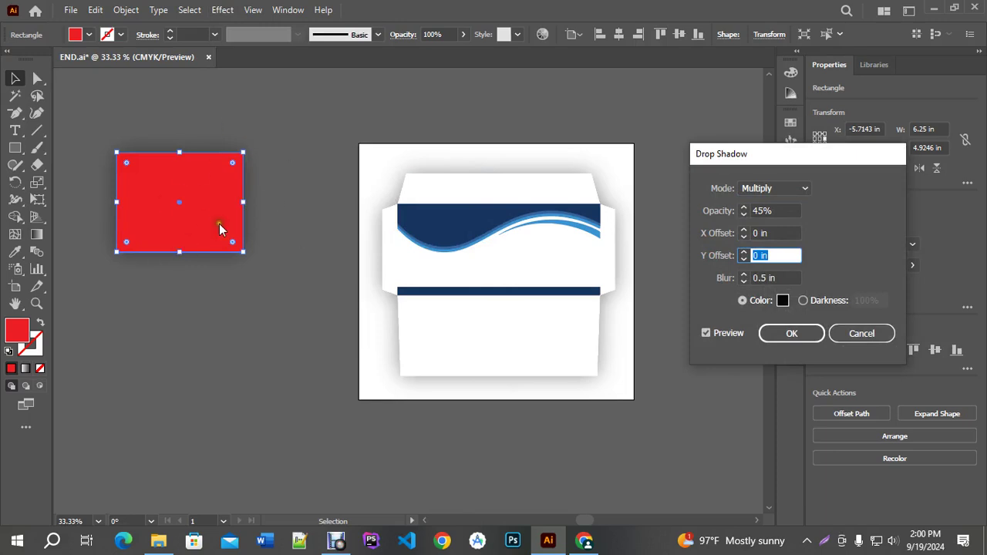
pyautogui.click(743, 252)
pyautogui.click(743, 252)
pyautogui.click(743, 252)
pyautogui.click(744, 252)
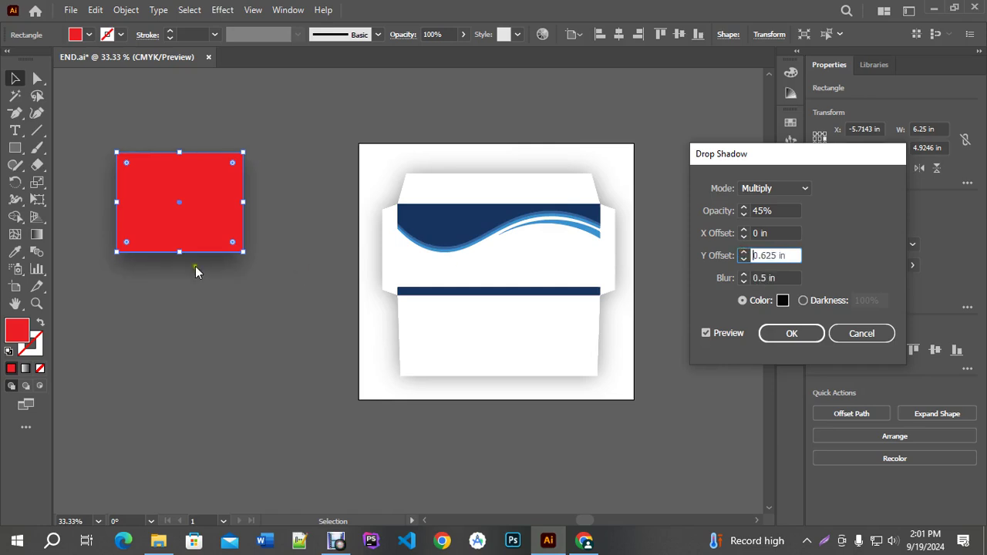
pyautogui.click(852, 334)
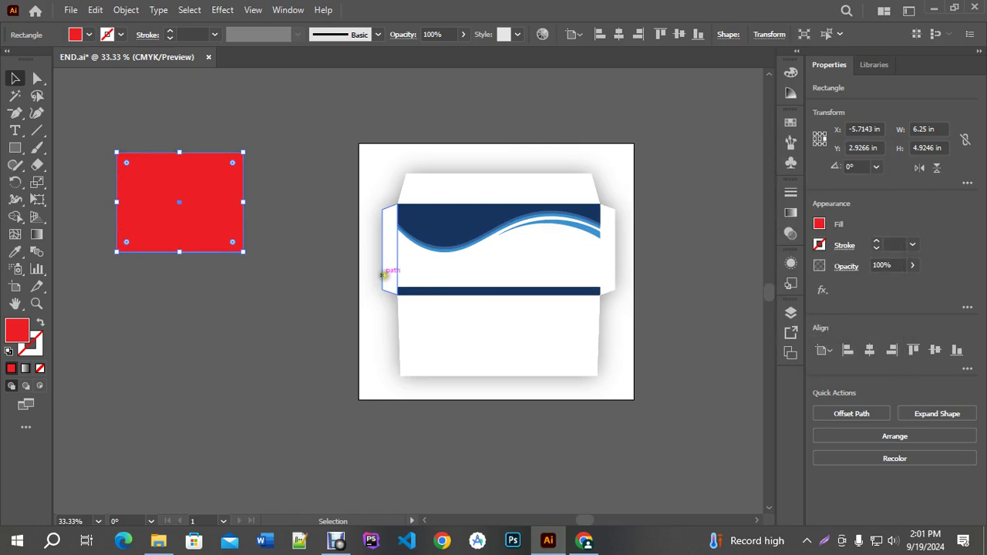
pyautogui.press('Delete')
# Select all the envelope artwork and set up a Save for Web (Legacy) export in JPEG format.
pyautogui.hotkey('ctrl', 'a')
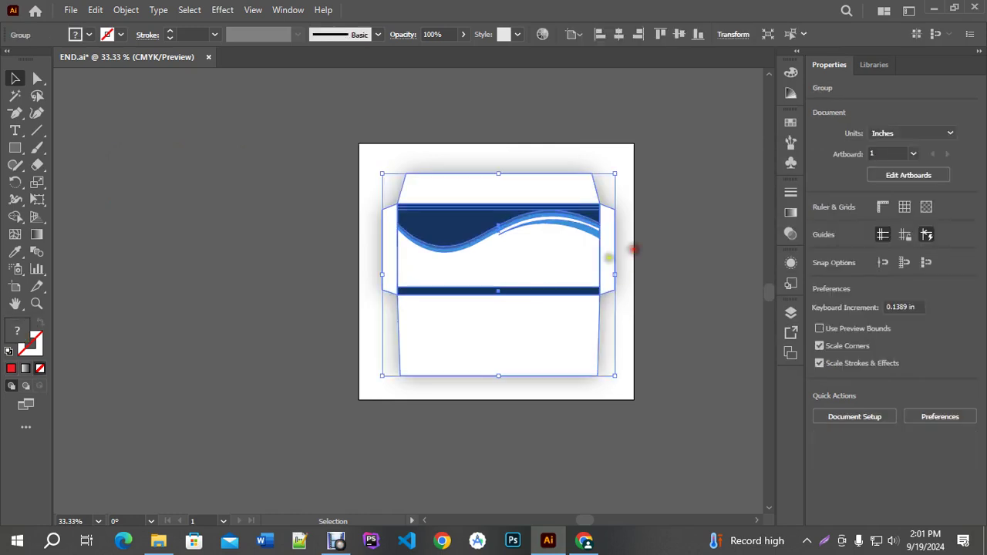
pyautogui.moveTo(647, 193); pyautogui.dragTo(591, 194)
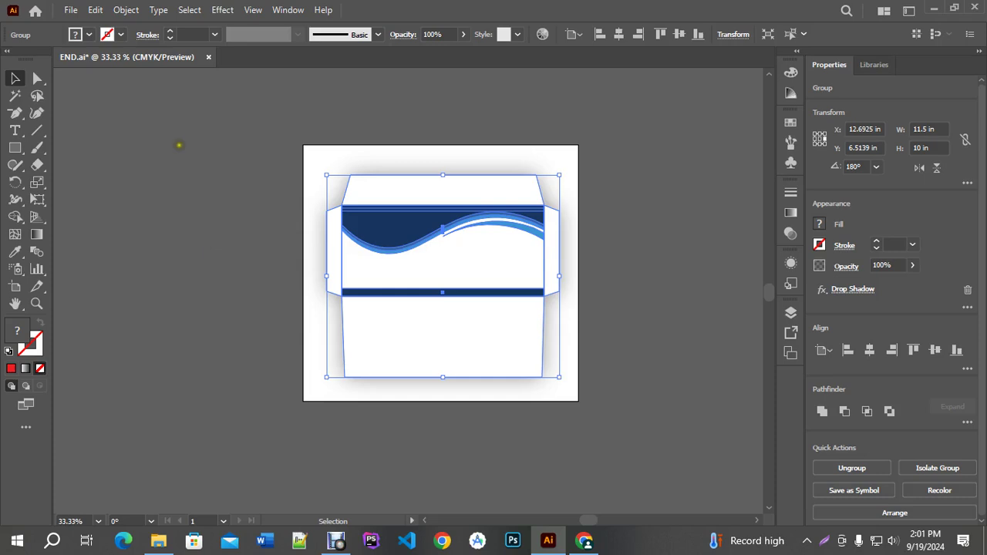
pyautogui.click(72, 14)
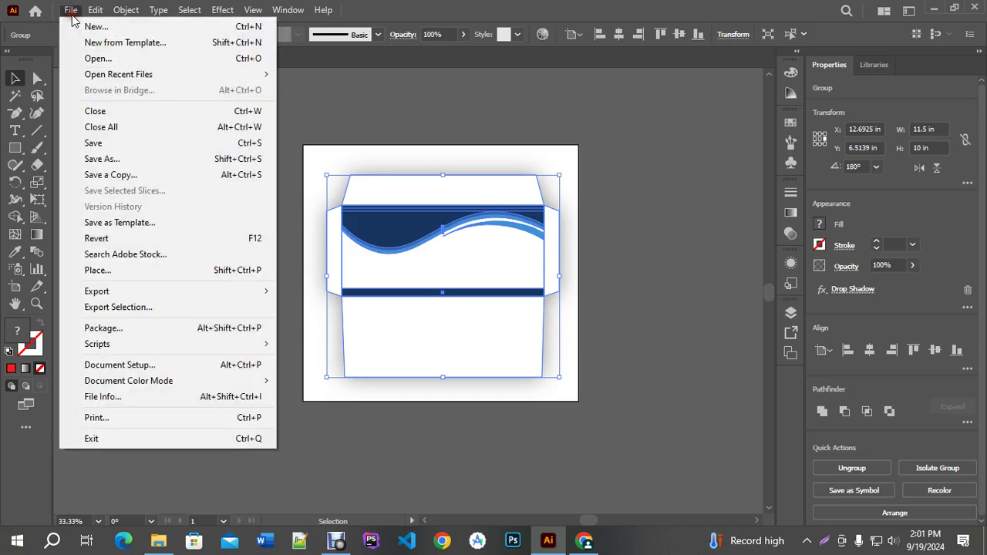
pyautogui.moveTo(115, 297)
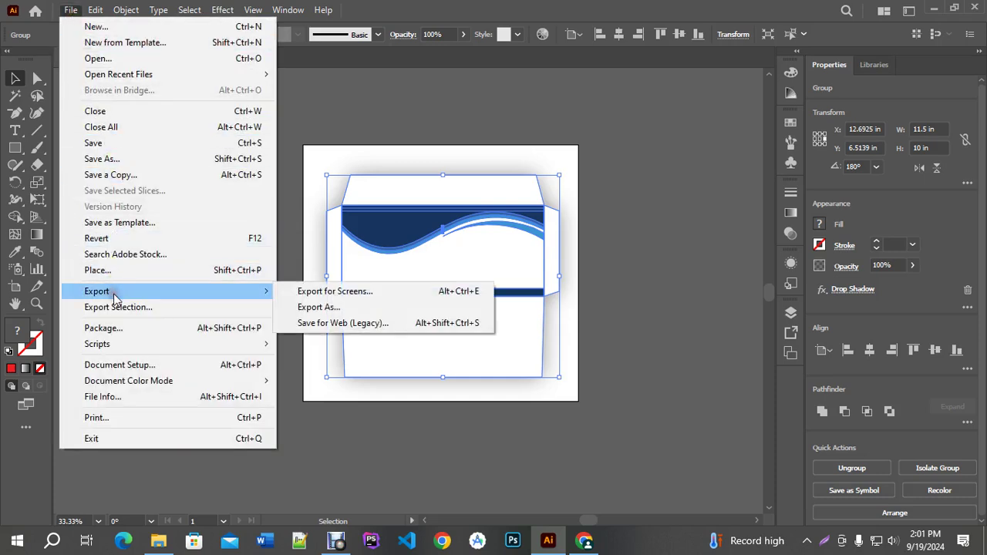
pyautogui.click(357, 325)
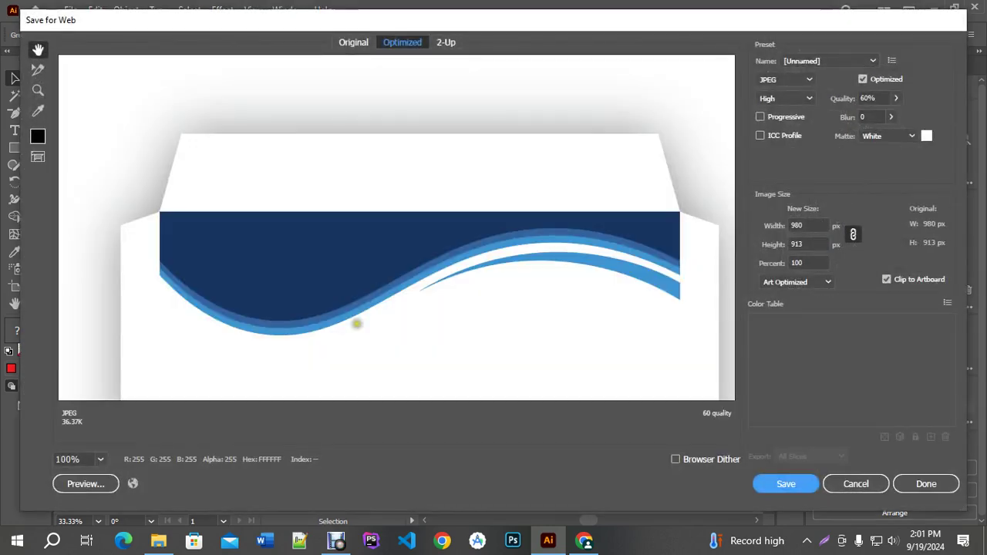
pyautogui.click(771, 80)
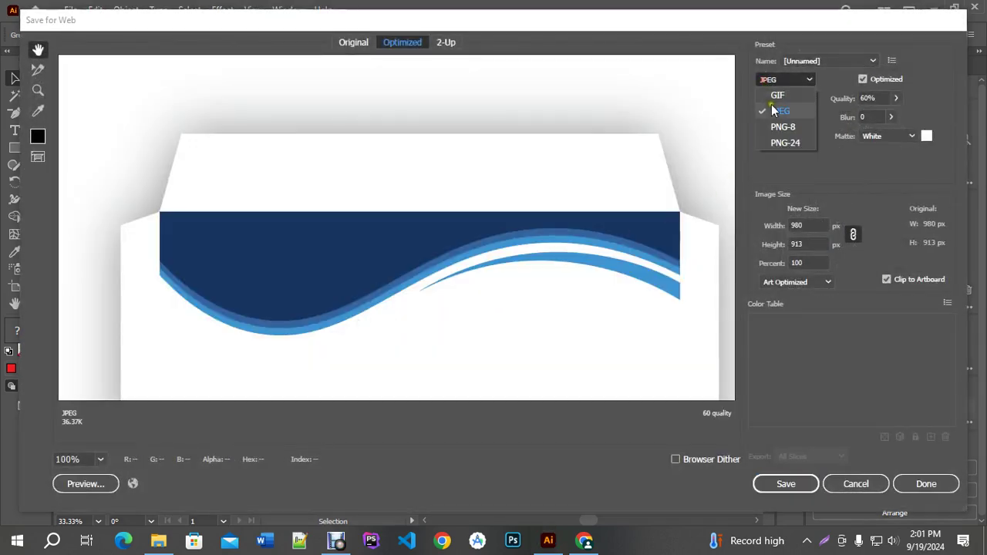
pyautogui.click(779, 112)
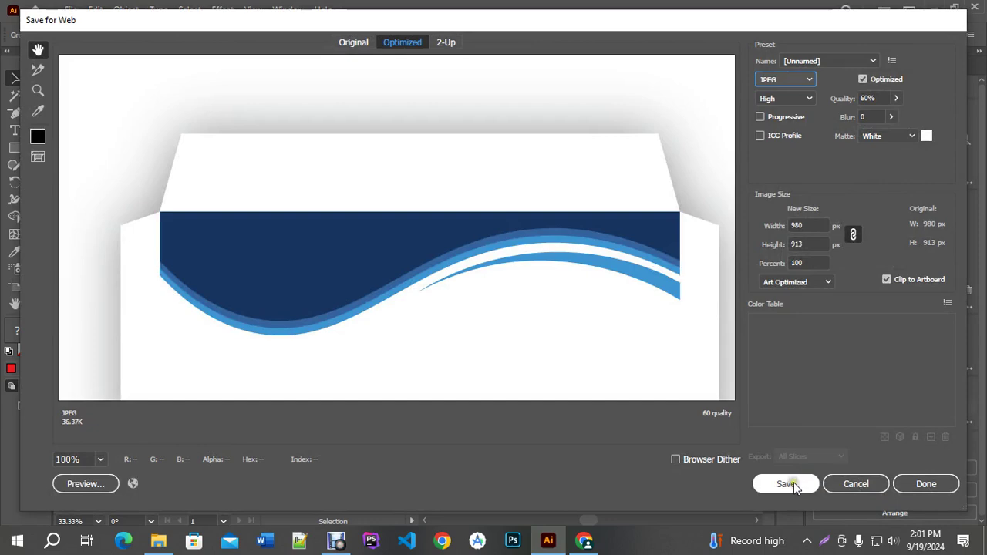
# Save the optimized web image to the Desktop as END.jpg.
pyautogui.click(794, 482)
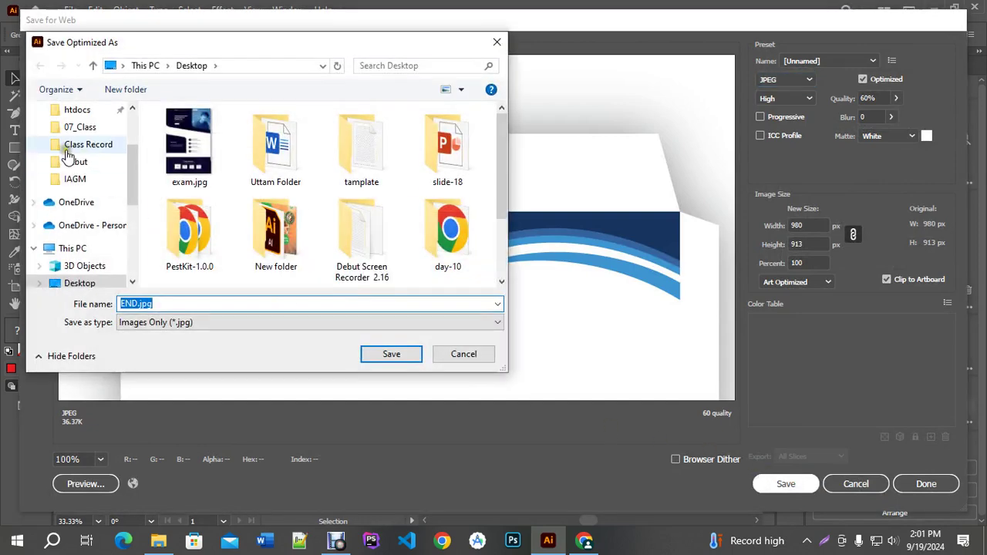
pyautogui.click(77, 283)
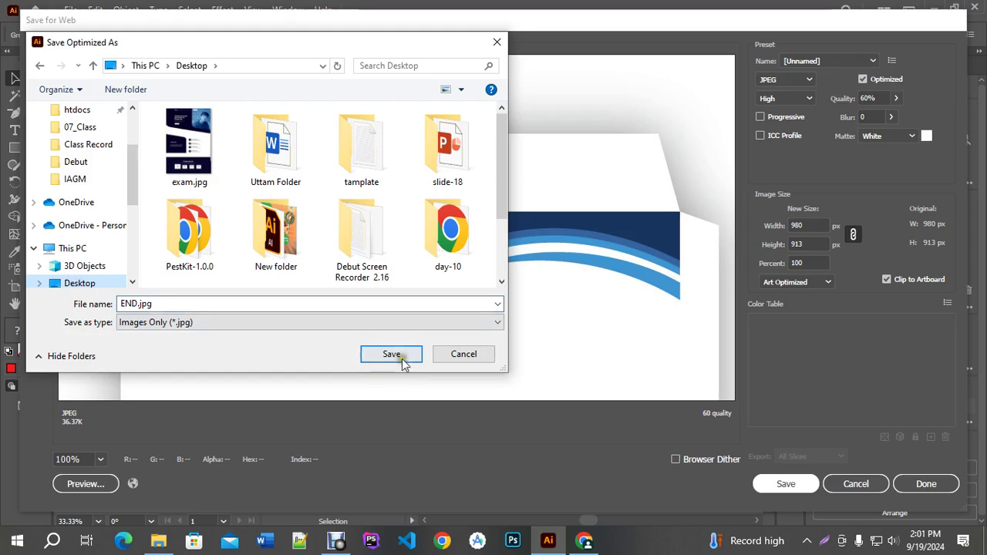
pyautogui.click(399, 354)
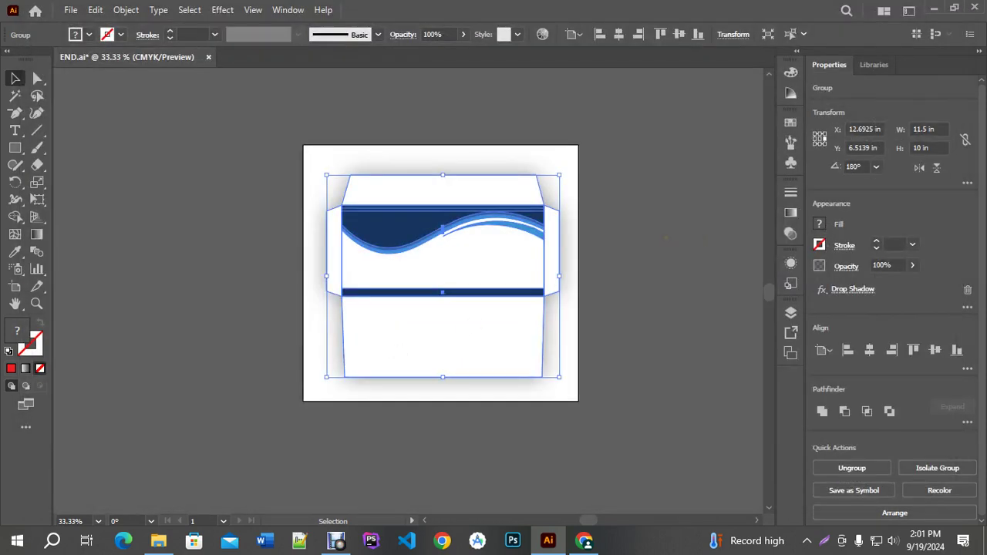
# Open END.jpg from the desktop to check the exported envelope, close it and return to Illustrator.
pyautogui.press('super+d')
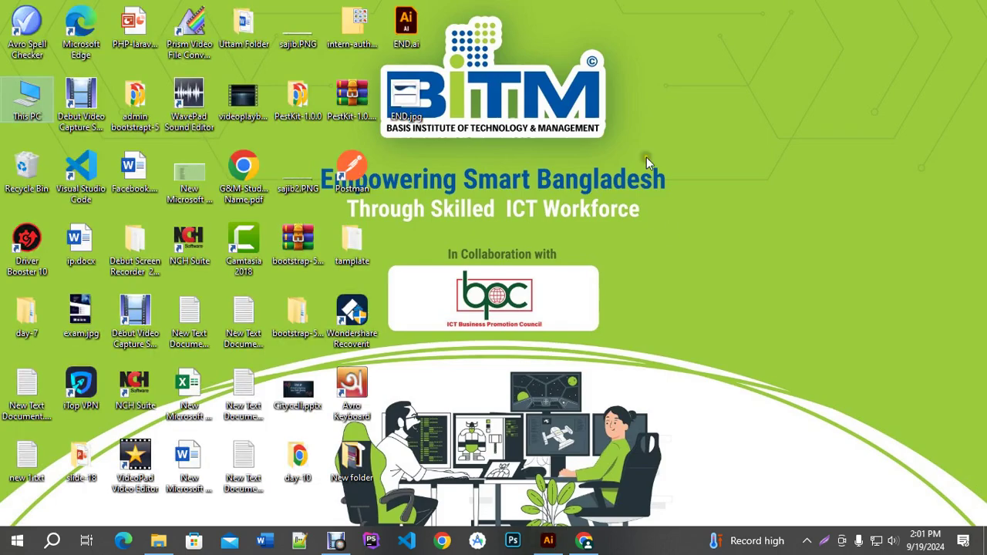
pyautogui.doubleClick(407, 96)
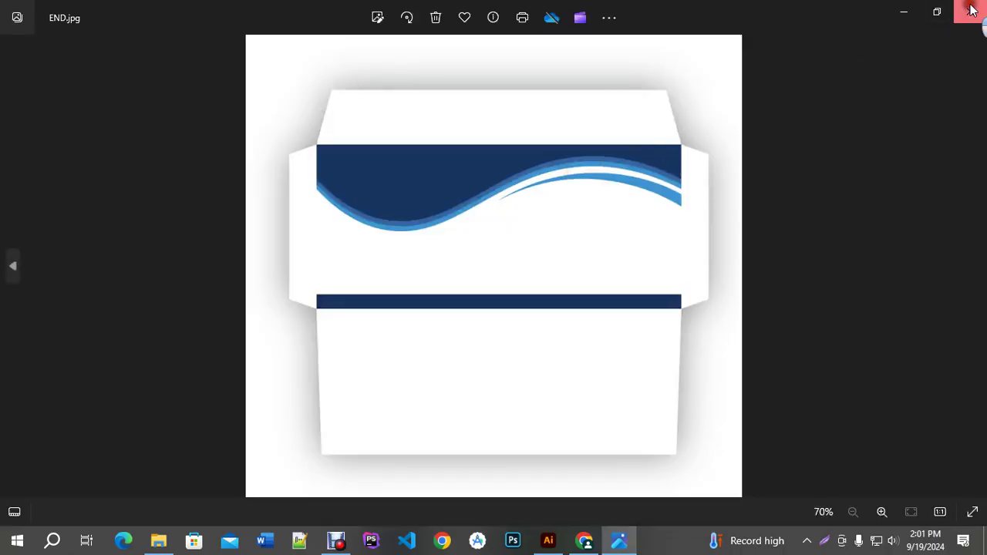
pyautogui.click(970, 12)
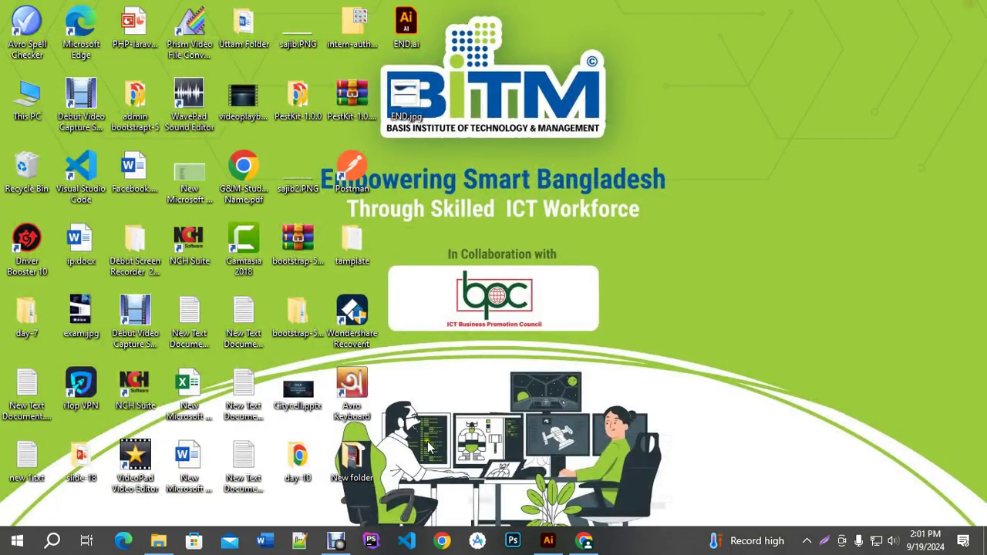
pyautogui.click(548, 540)
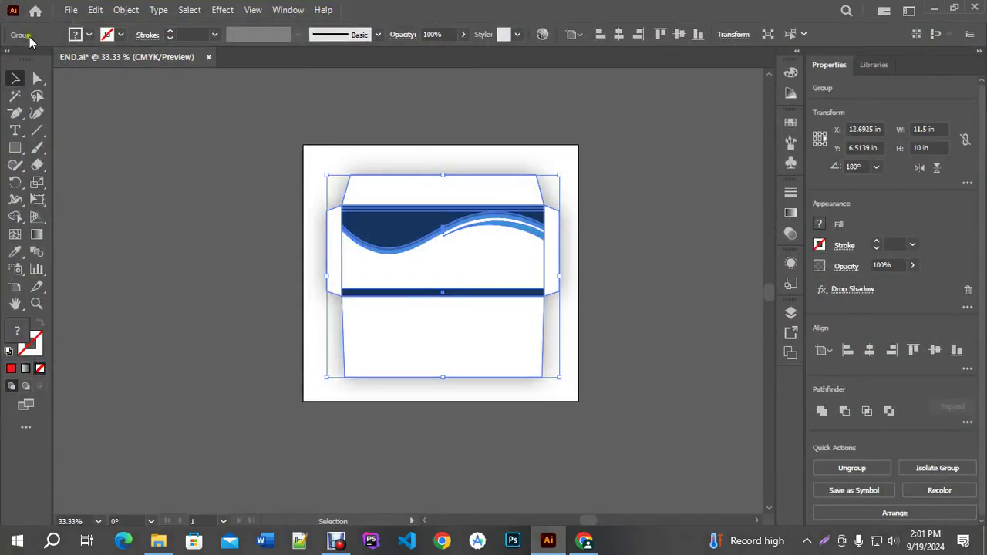
# Review the file formats offered by Save As for the envelope document and cancel.
pyautogui.click(70, 10)
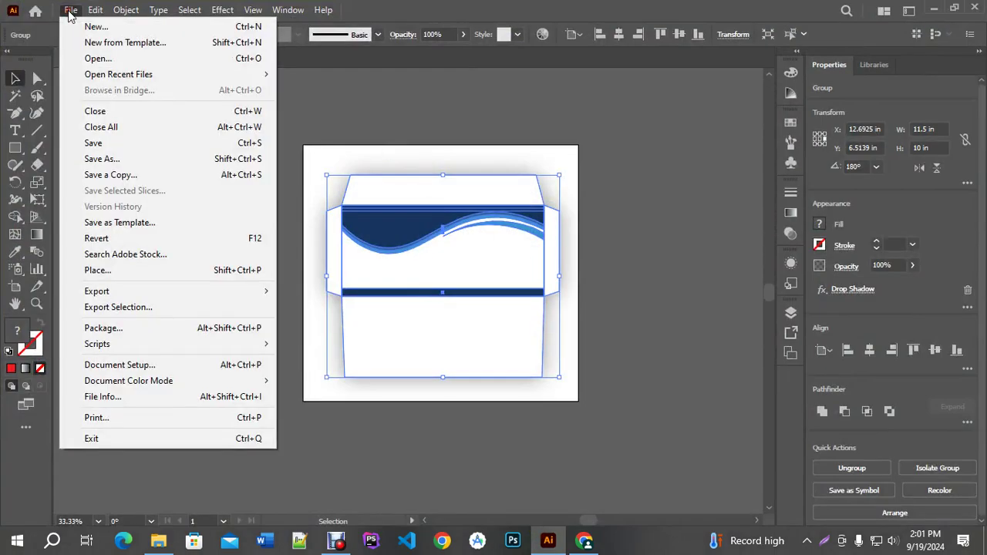
pyautogui.click(132, 161)
pyautogui.click(138, 293)
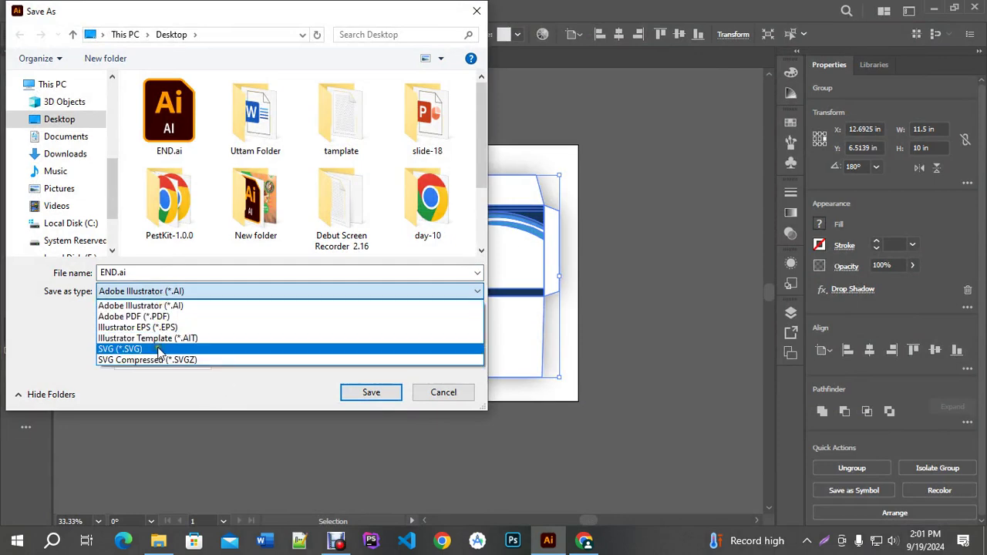
pyautogui.click(446, 392)
pyautogui.click(446, 391)
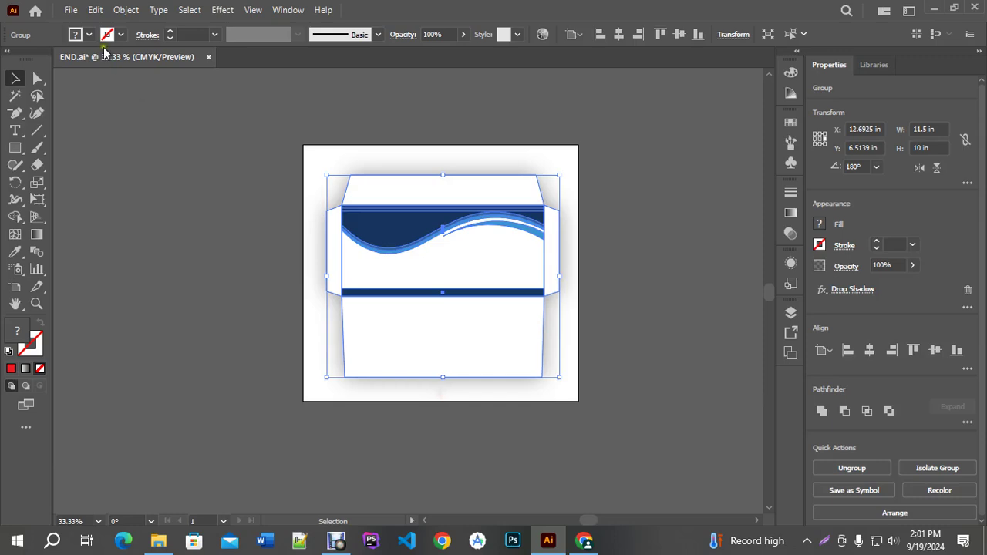
# Try an Export As to the Desktop in JPEG format with Use Artboards enabled.
pyautogui.click(70, 10)
pyautogui.moveTo(123, 291)
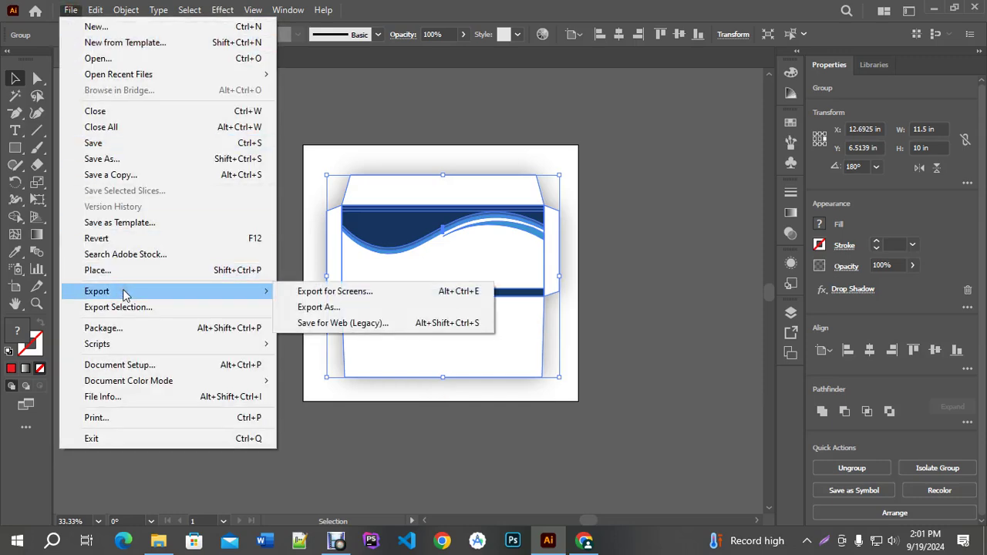
pyautogui.click(331, 307)
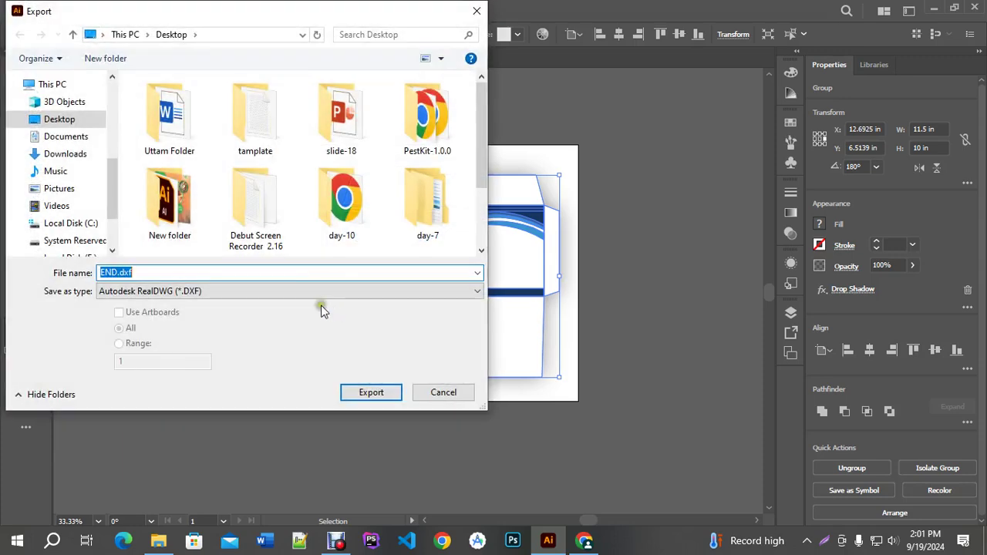
pyautogui.click(213, 290)
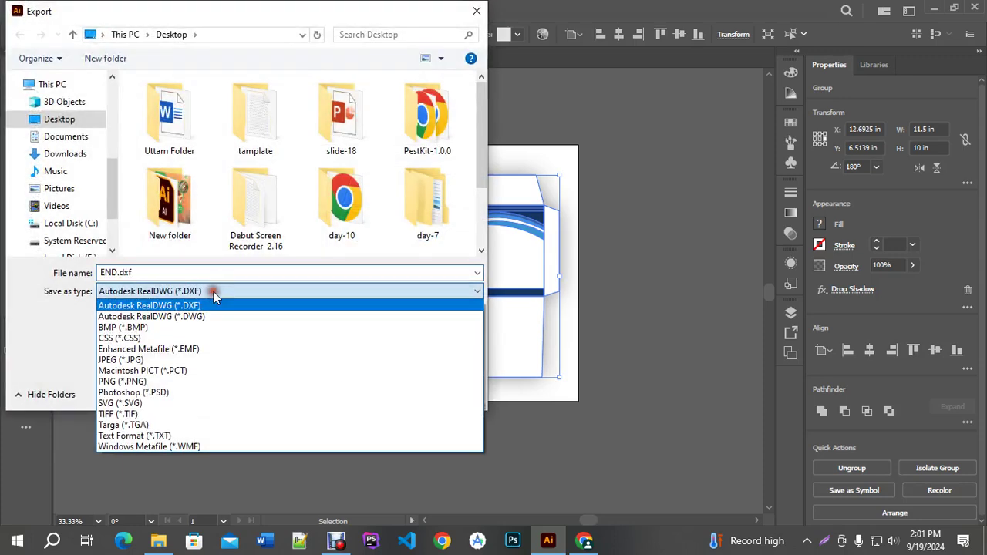
pyautogui.click(129, 360)
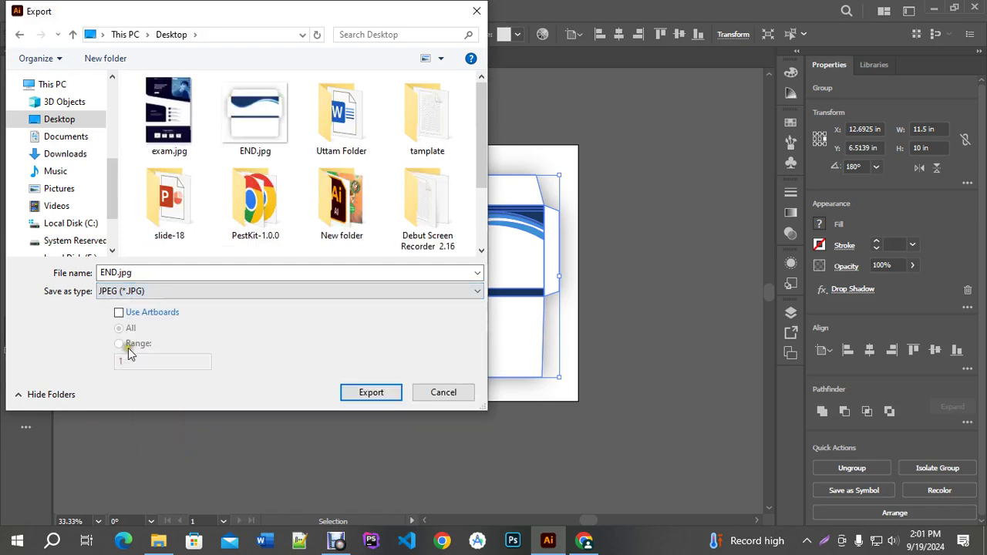
pyautogui.click(121, 313)
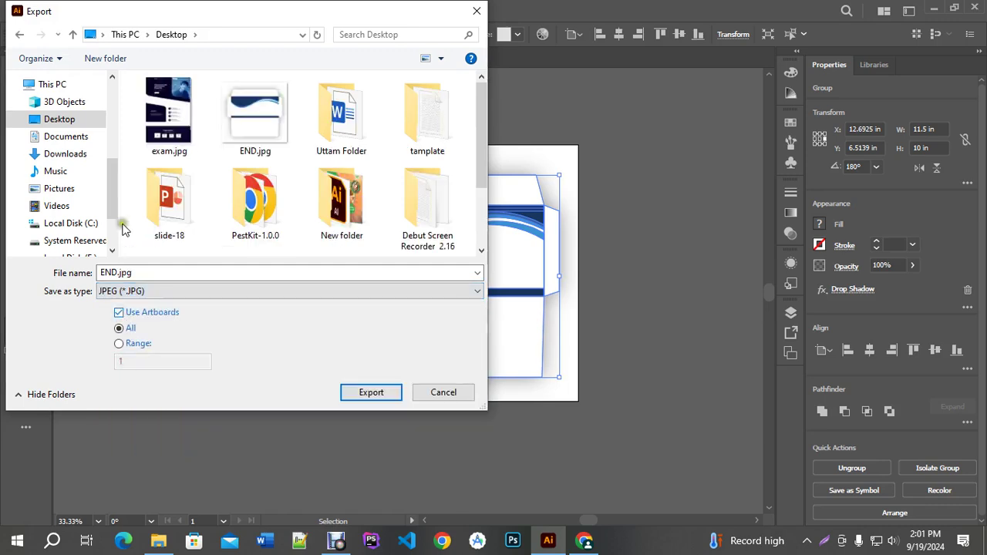
pyautogui.moveTo(145, 14); pyautogui.dragTo(638, 78)
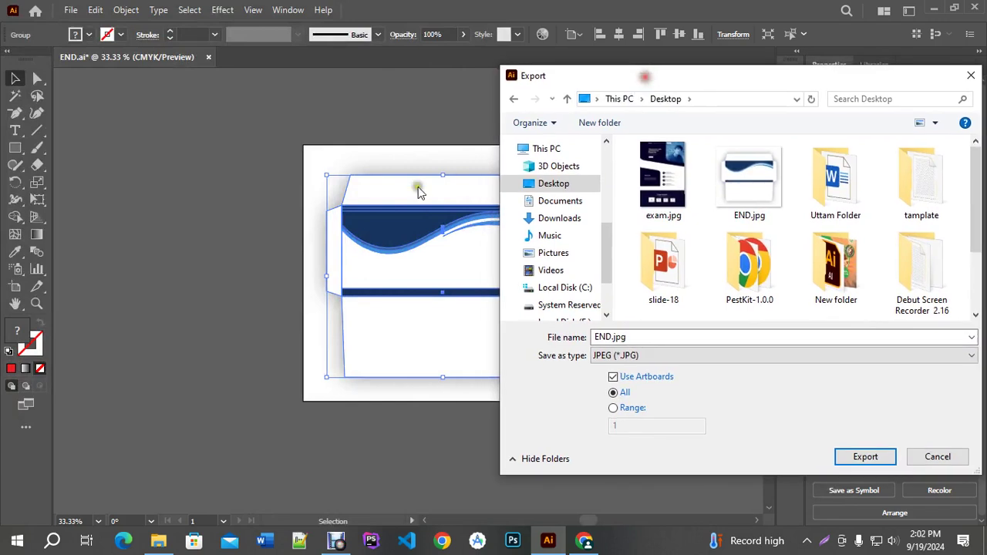
# Try artboard range 2 for the JPEG export, switch back to all artboards and cancel the export.
pyautogui.click(619, 409)
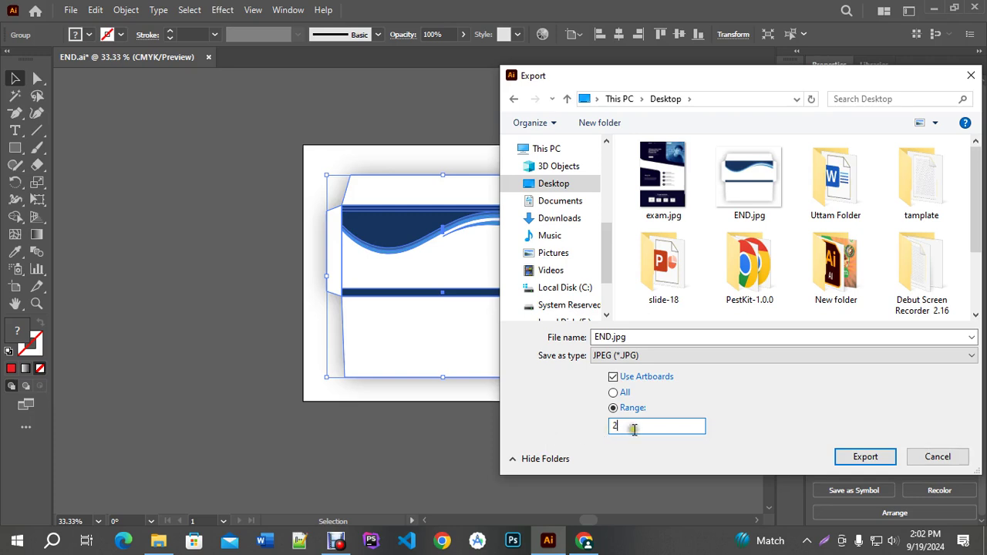
pyautogui.click(615, 393)
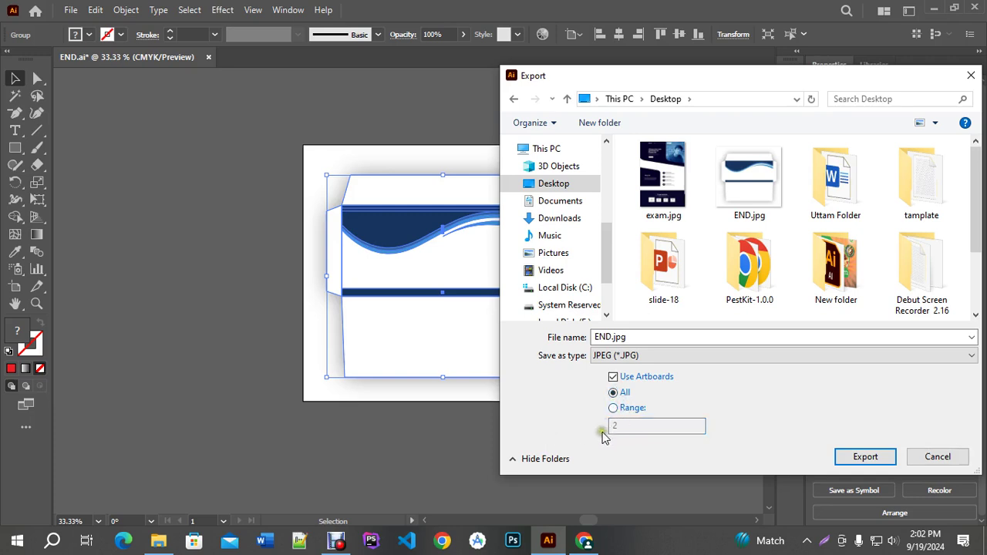
pyautogui.click(937, 456)
# Deselect the envelope artwork and save the END.ai document.
pyautogui.click(627, 317)
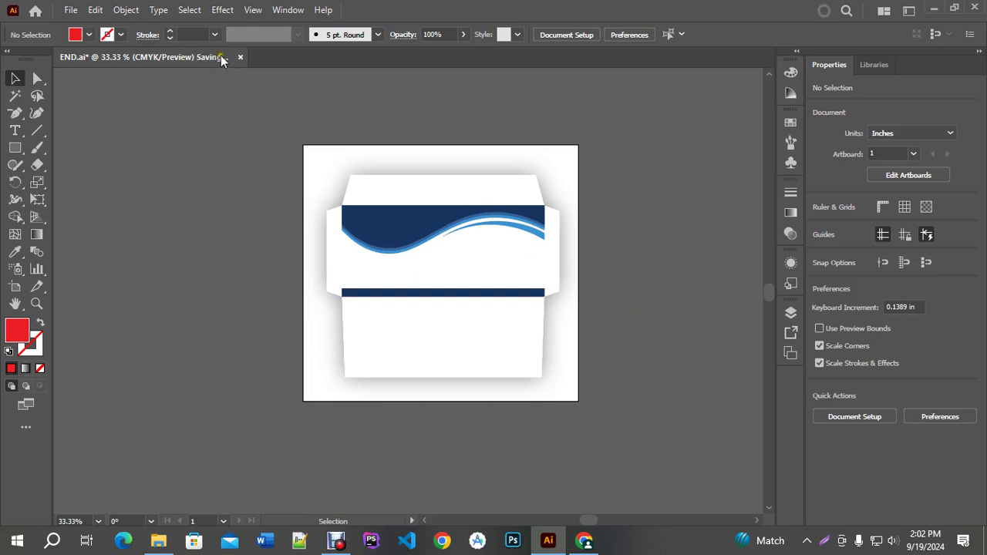
pyautogui.hotkey('ctrl', 'z')
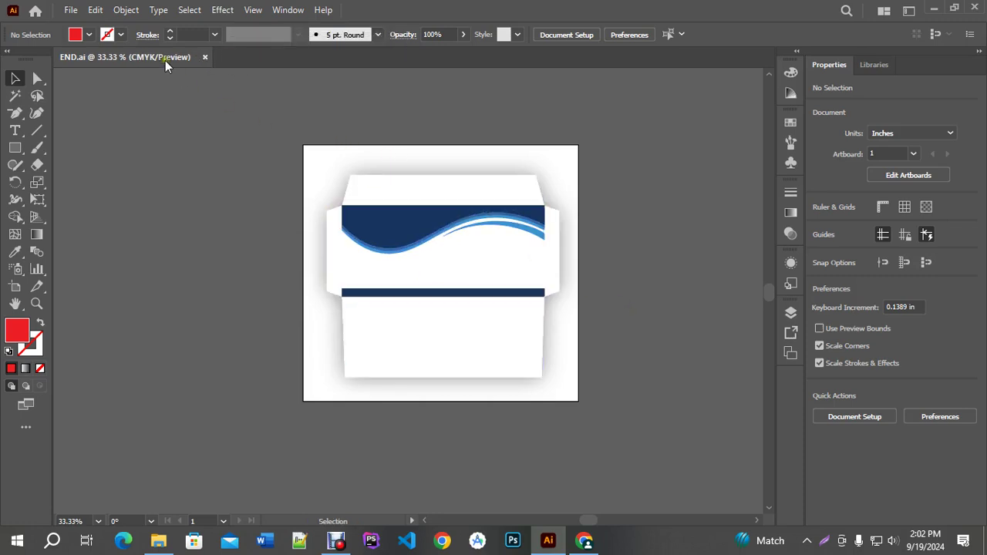
pyautogui.scroll(-2, 462, 219)
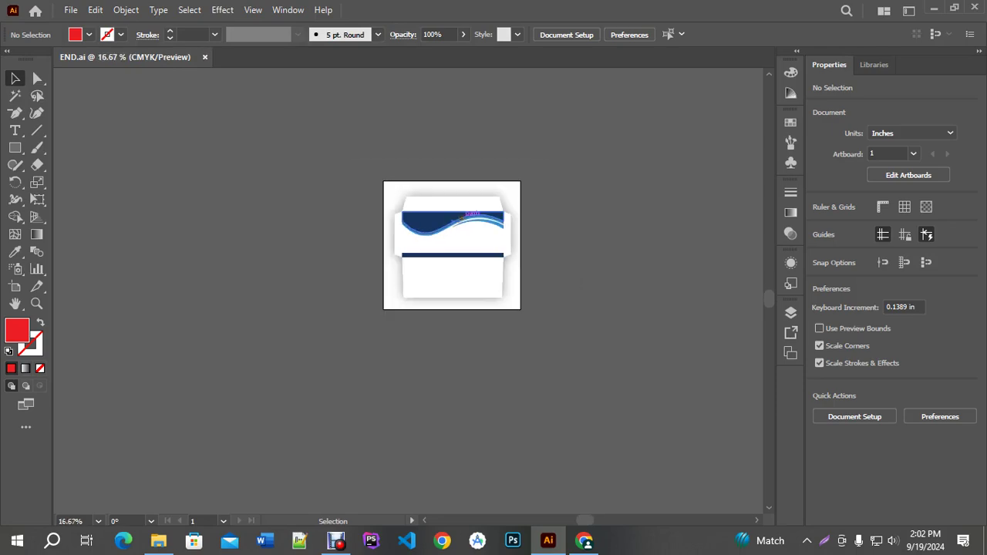
# Switch to Chrome, close the "c4 type envelope design" page and bring up the "envelope design" image search.
pyautogui.click(584, 539)
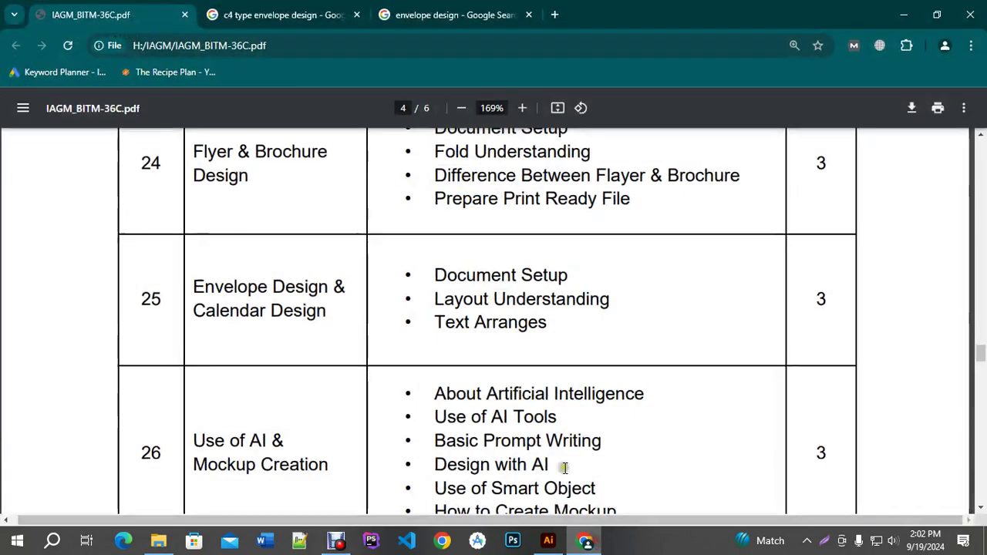
pyautogui.middleClick(333, 9)
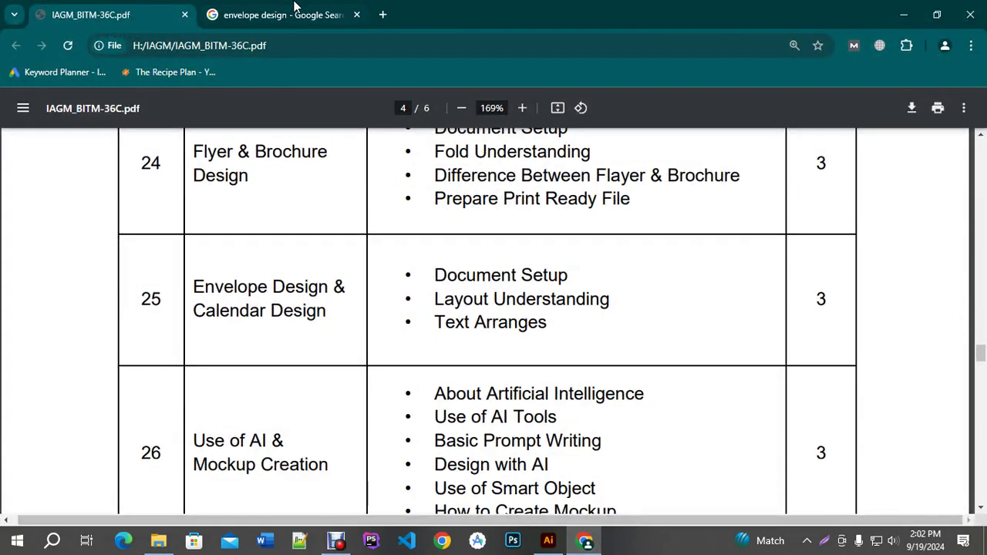
pyautogui.click(310, 17)
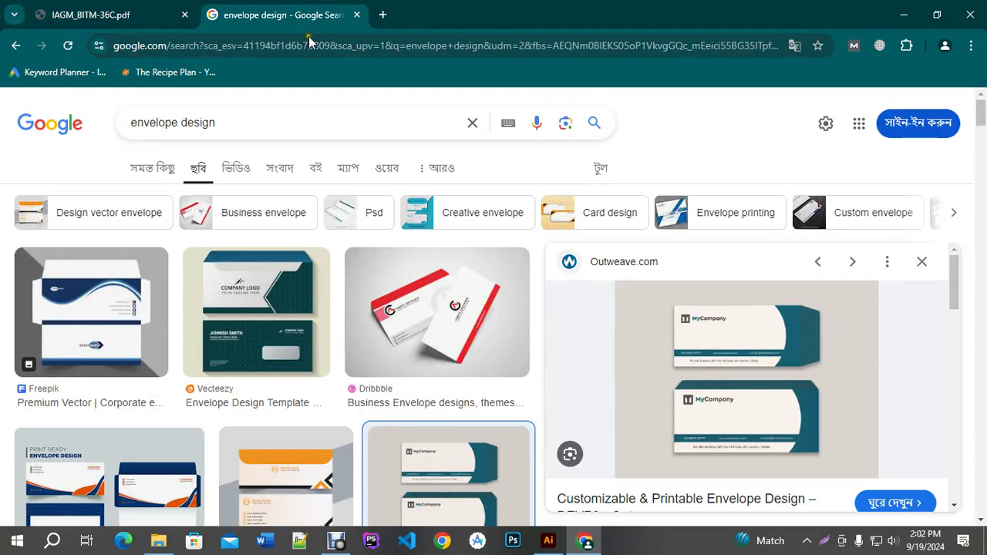
# Search Google Images for "calander design" and browse the calendar examples.
pyautogui.doubleClick(177, 122)
pyautogui.write('ca')
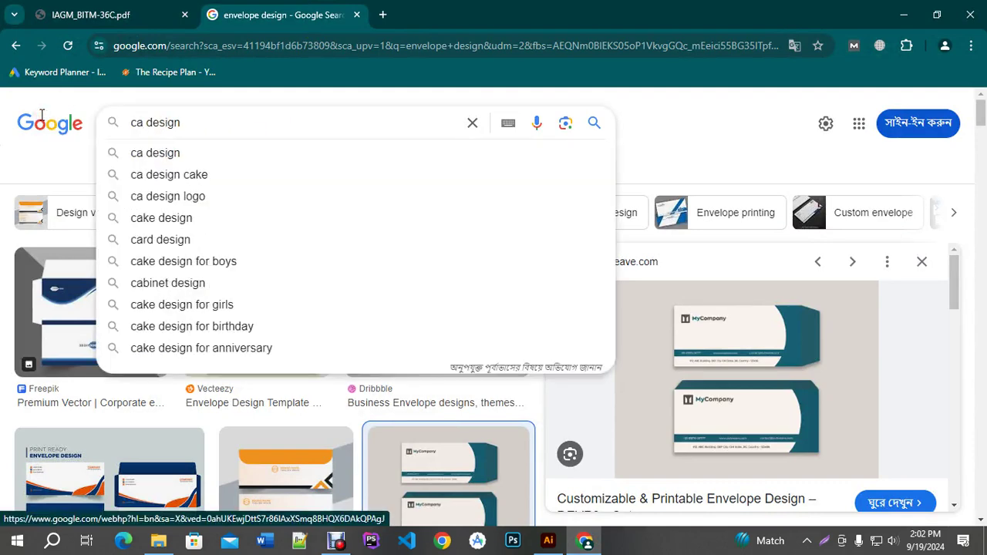
pyautogui.write('la')
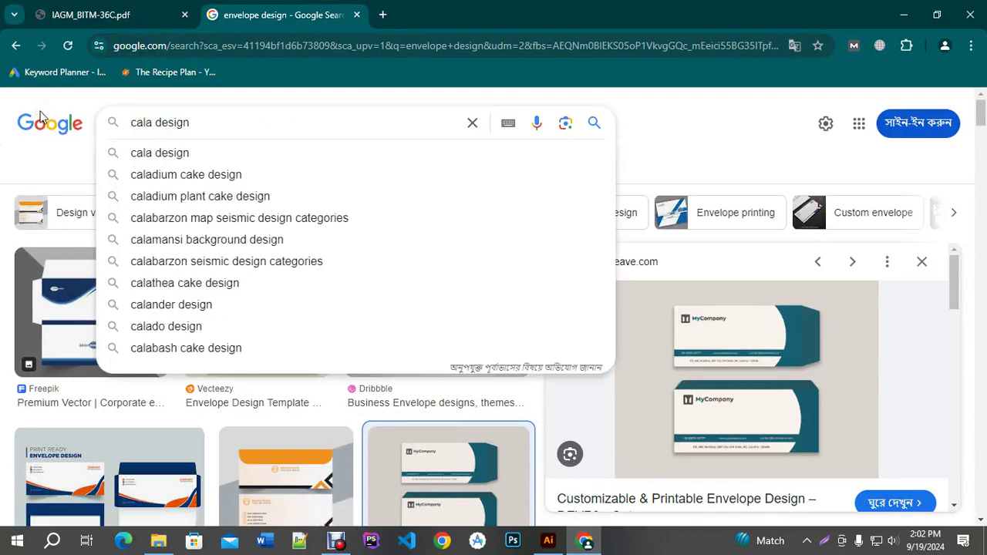
pyautogui.write('n')
pyautogui.click(170, 152)
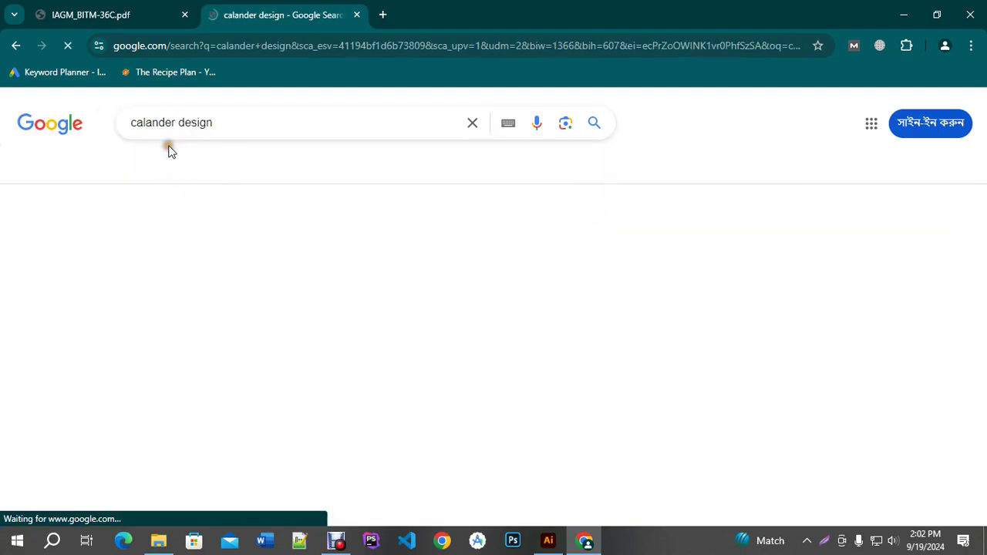
pyautogui.scroll(-3, 269, 313)
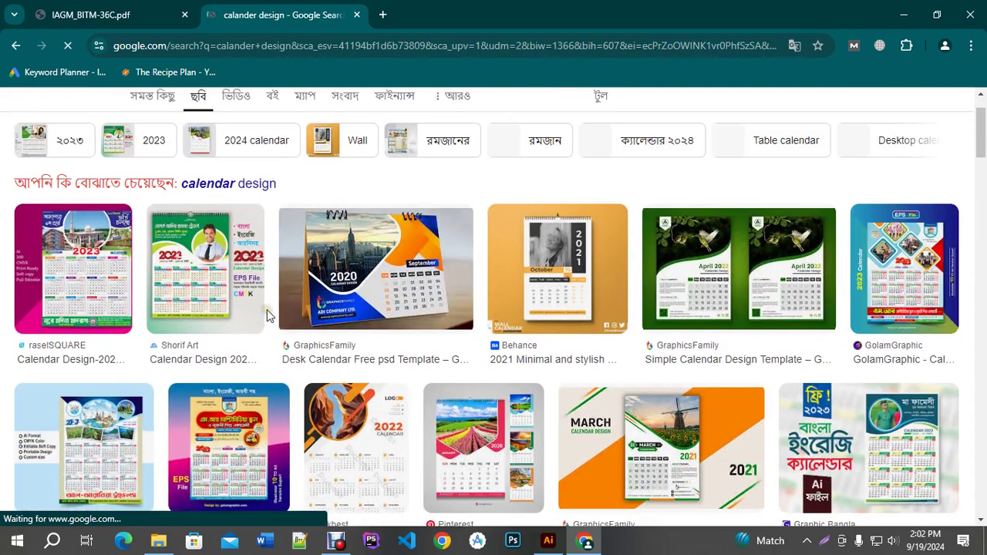
# Browse the "calander design" image results for wall and desk calendar layout examples.
pyautogui.scroll(-5, 606, 295)
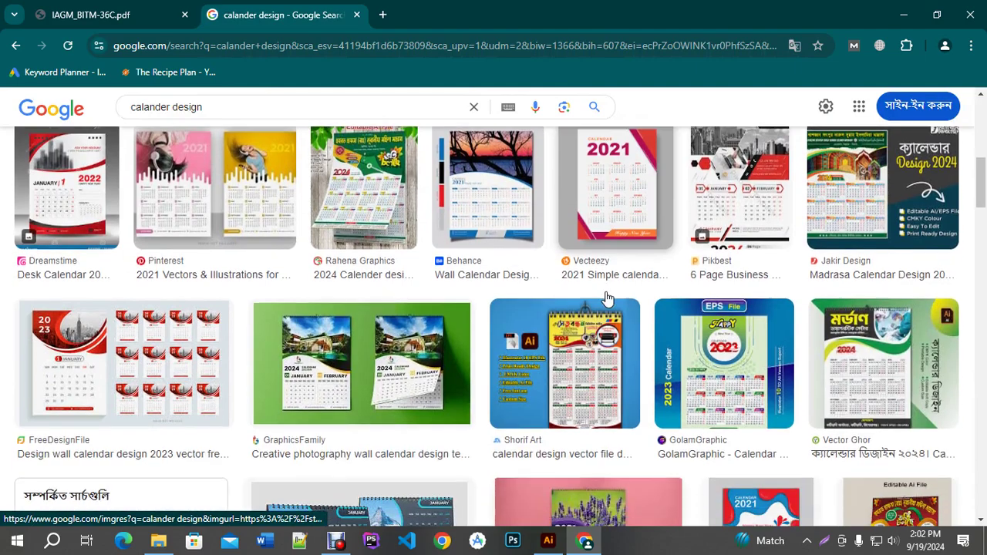
pyautogui.scroll(-5, 606, 295)
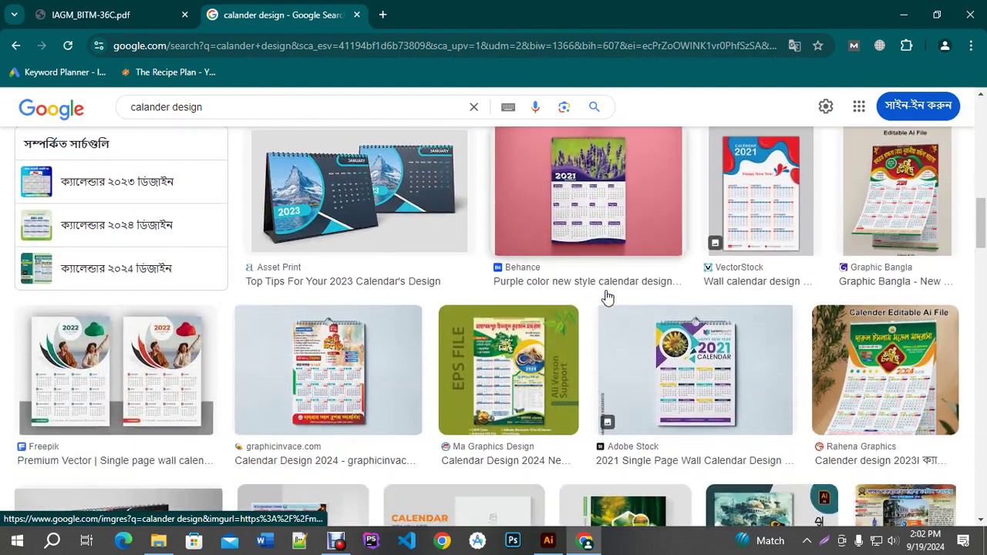
pyautogui.scroll(-5, 606, 295)
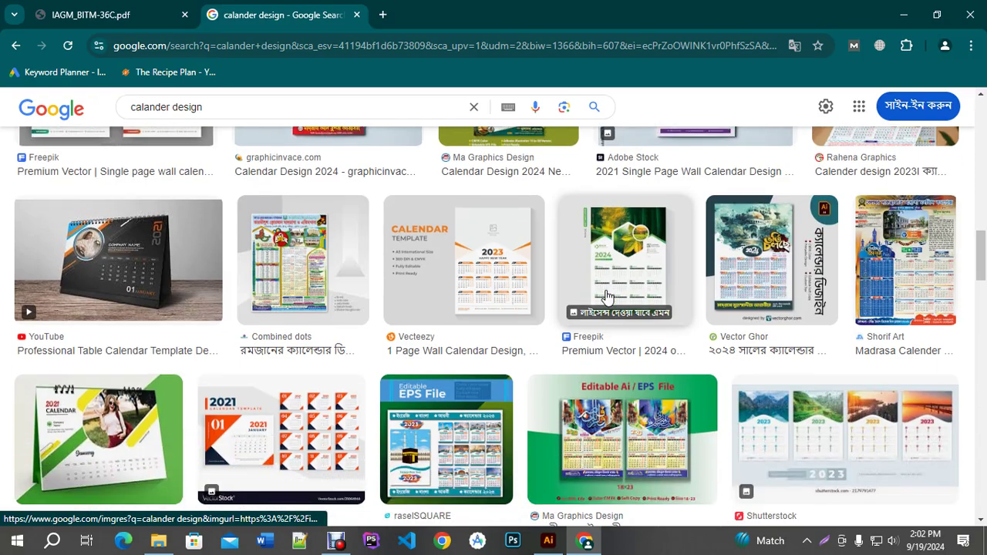
pyautogui.scroll(-5, 606, 294)
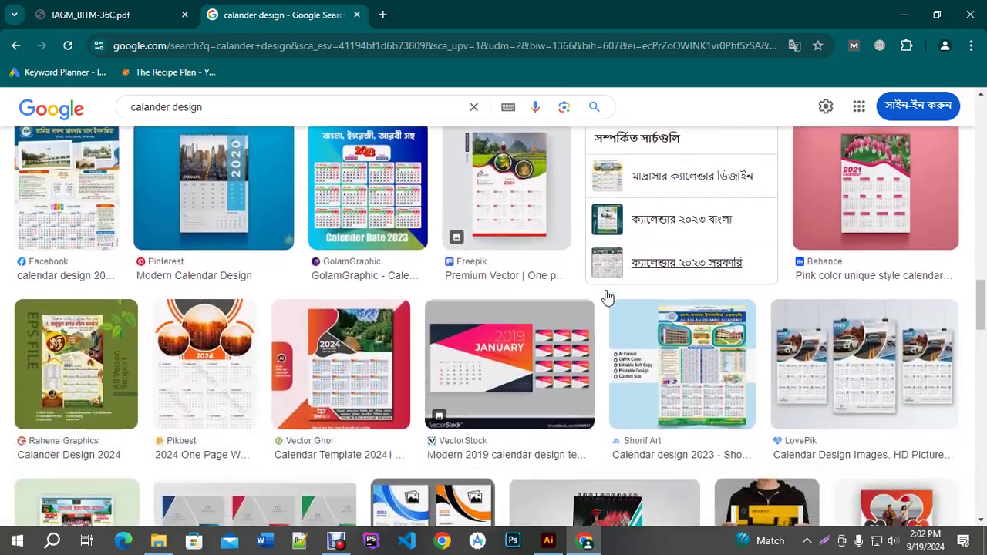
pyautogui.scroll(-5, 606, 294)
pyautogui.scroll(4, 605, 290)
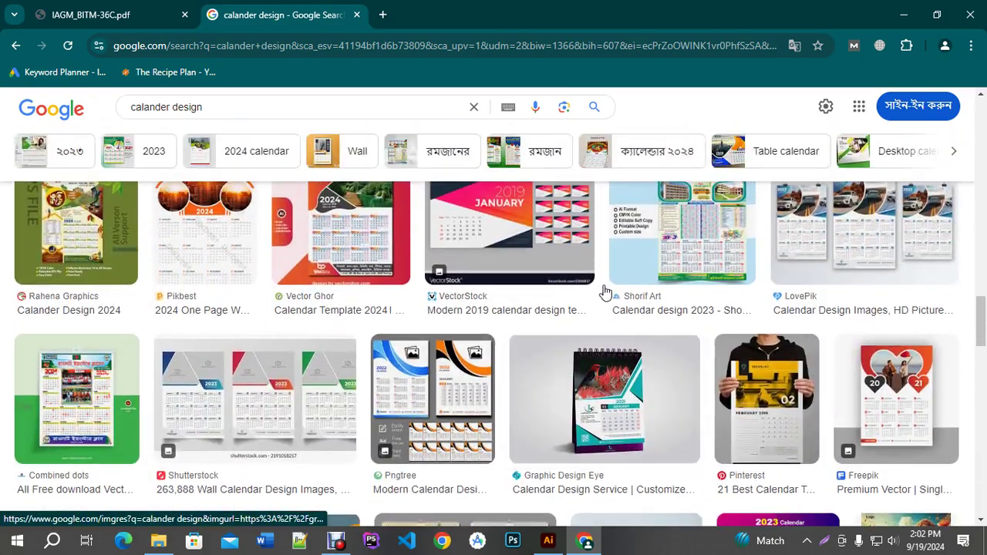
pyautogui.scroll(5, 600, 282)
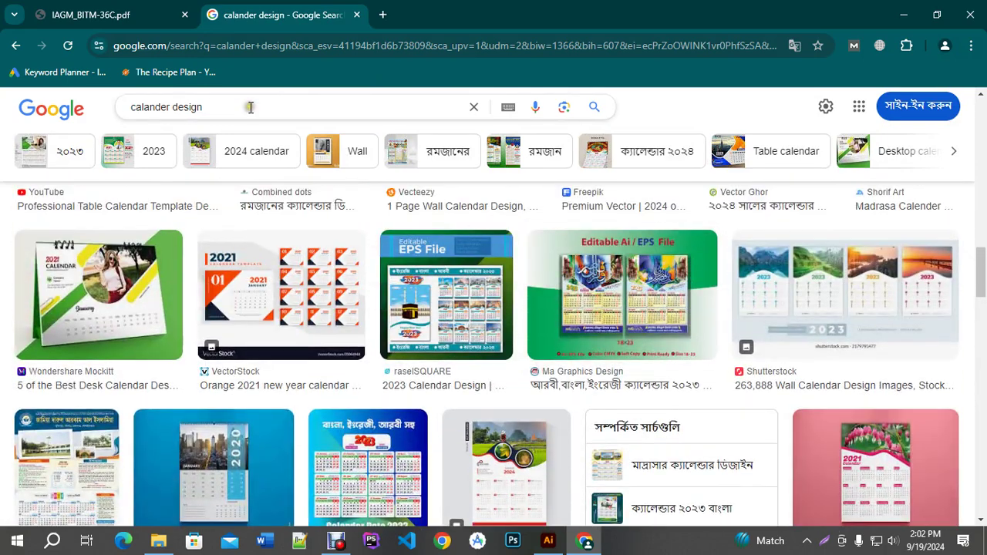
# Search Google in a new tab for "calander design standard in inches" and accept the suggested spelling "calendar design standard in inches".
pyautogui.tripleClick(259, 110)
pyautogui.hotkey('ctrl', 'c')
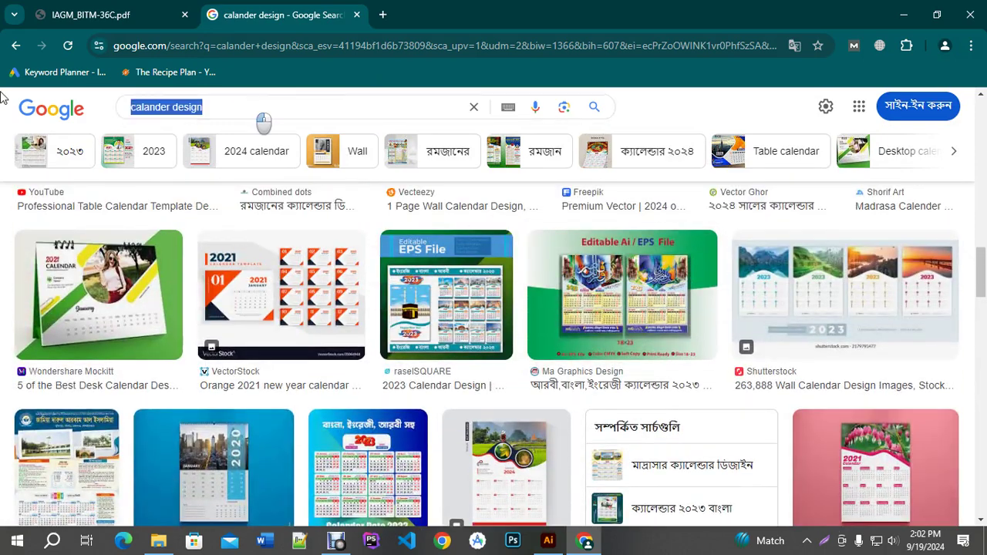
pyautogui.click(385, 14)
pyautogui.click(354, 45)
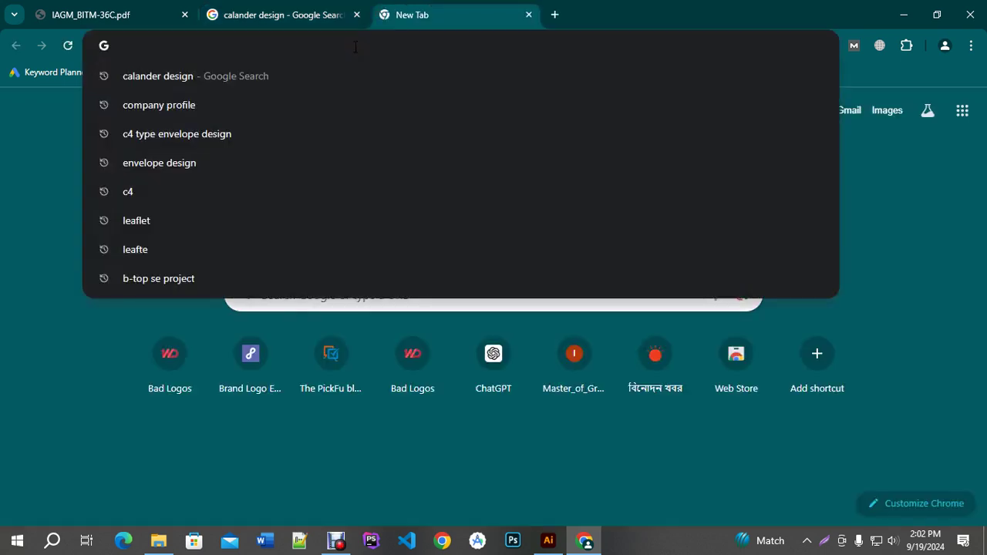
pyautogui.hotkey('ctrl', 'v')
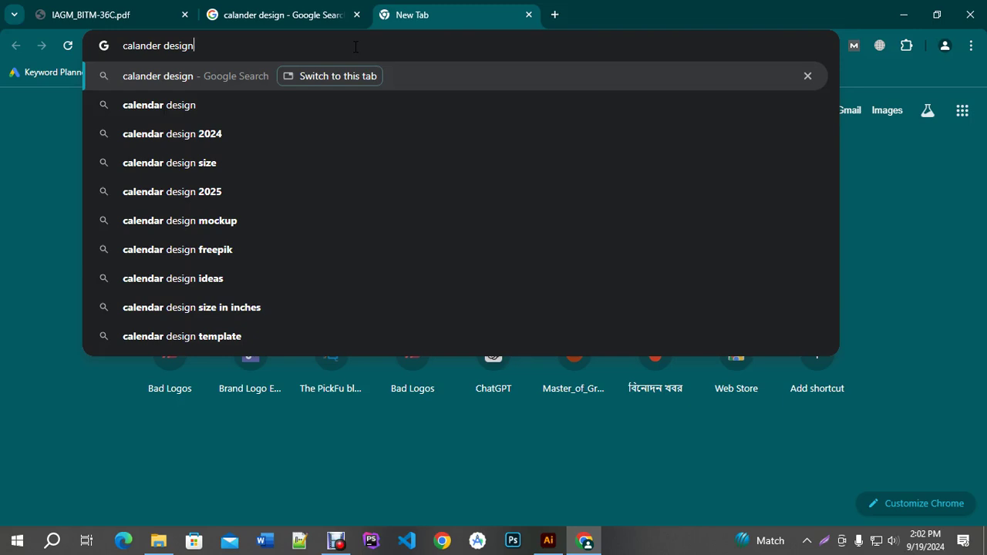
pyautogui.write('s')
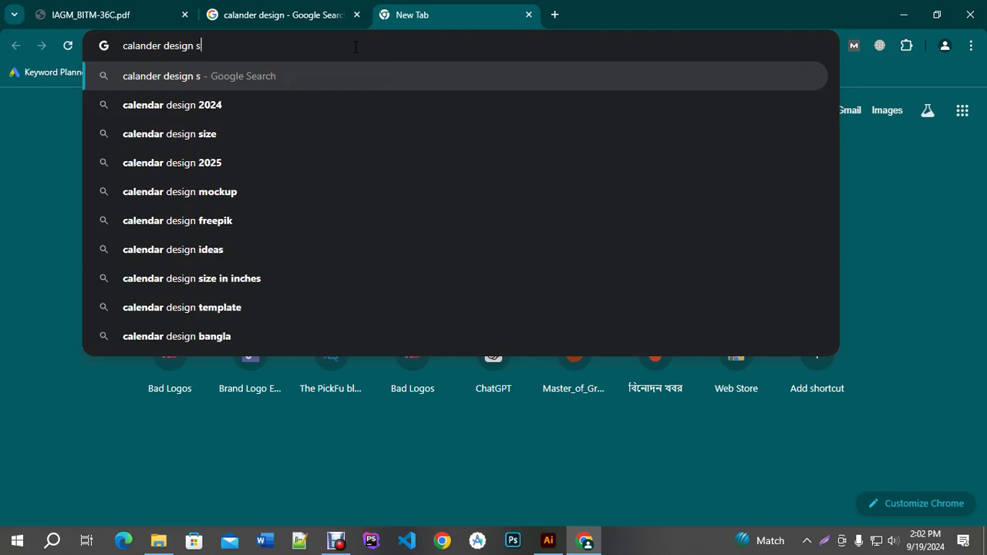
pyautogui.write('tandar')
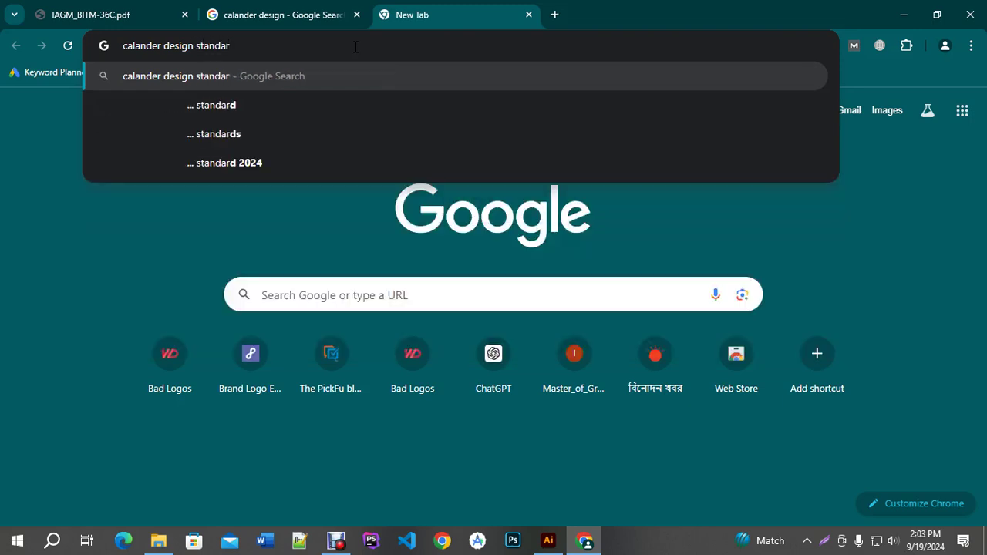
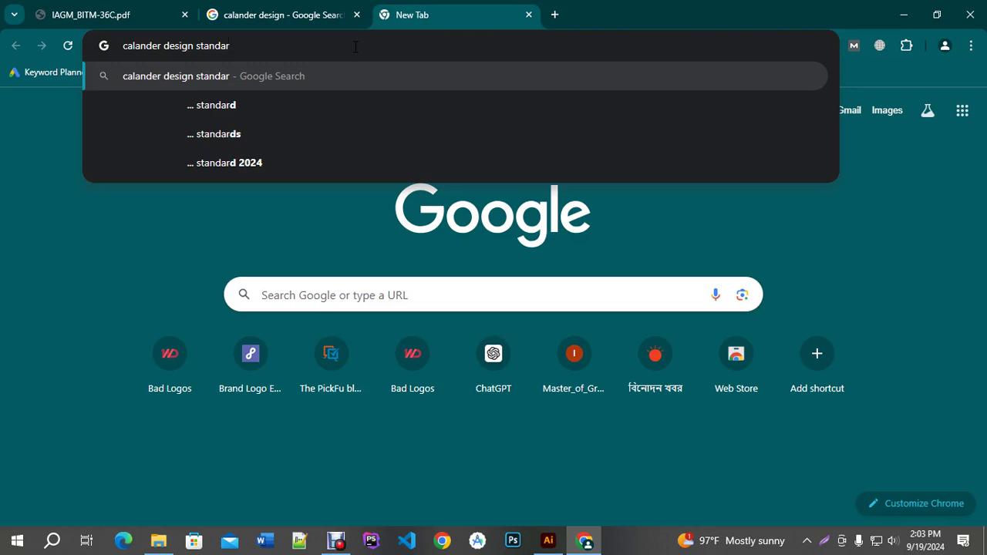
pyautogui.press('Down')
pyautogui.write('in')
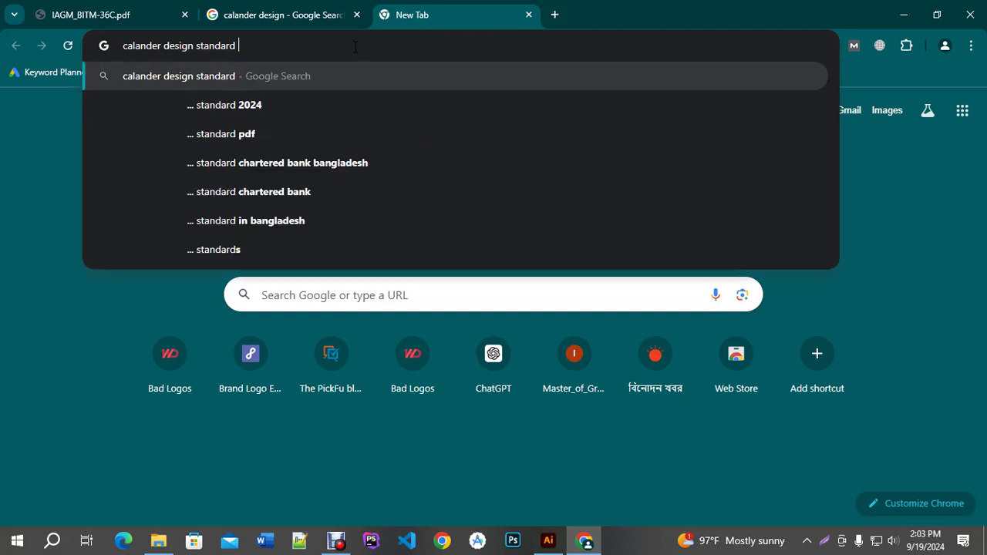
pyautogui.write(' inches')
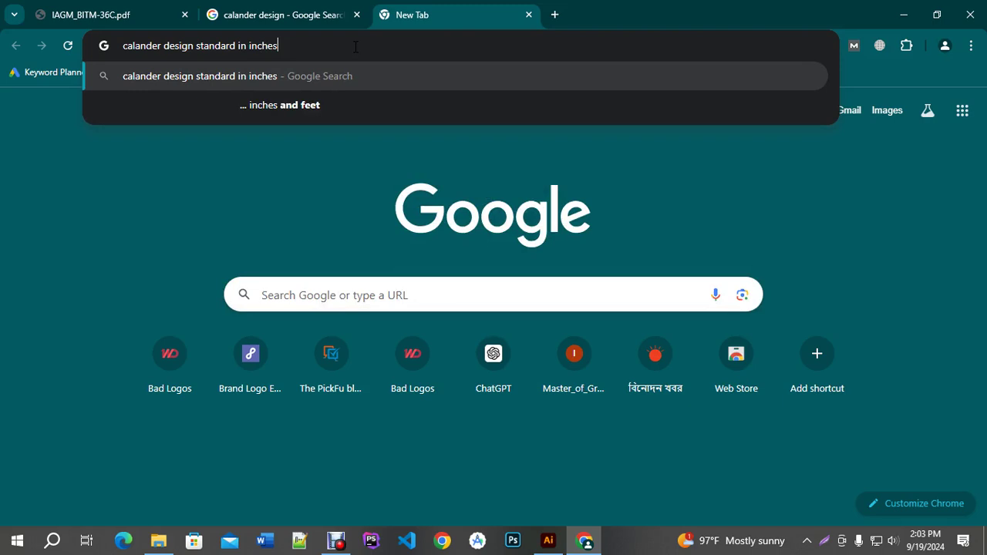
pyautogui.press('Return')
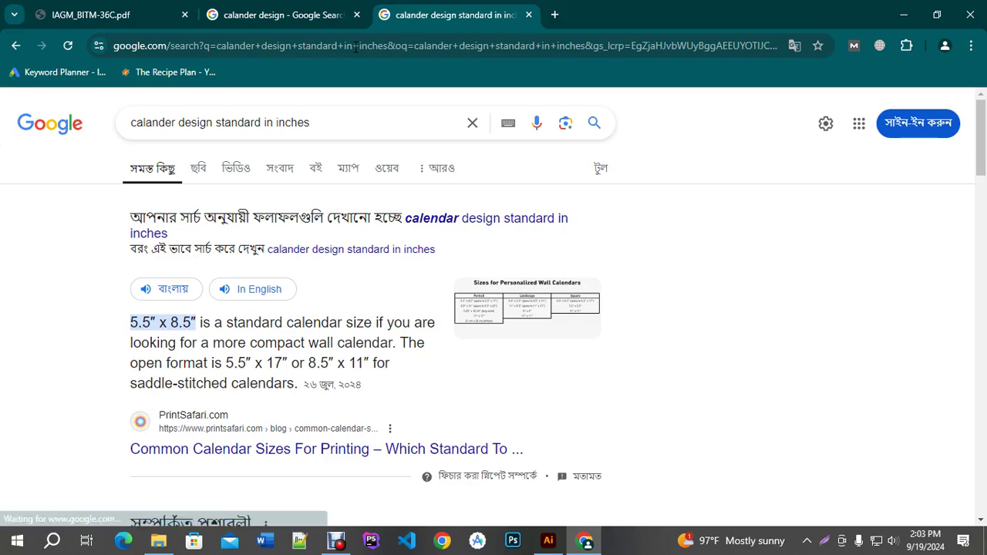
pyautogui.click(455, 219)
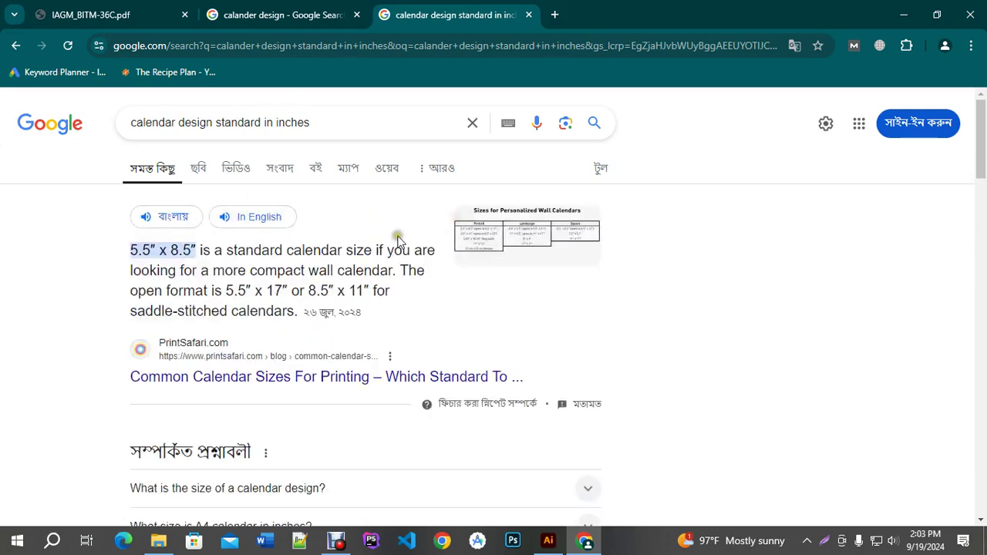
# Review lessons 25 and 26 in IAGM_BITM-36C.pdf, highlight "Mockup Creation", and glance at the Illustrator envelope before returning to Chrome.
pyautogui.click(173, 6)
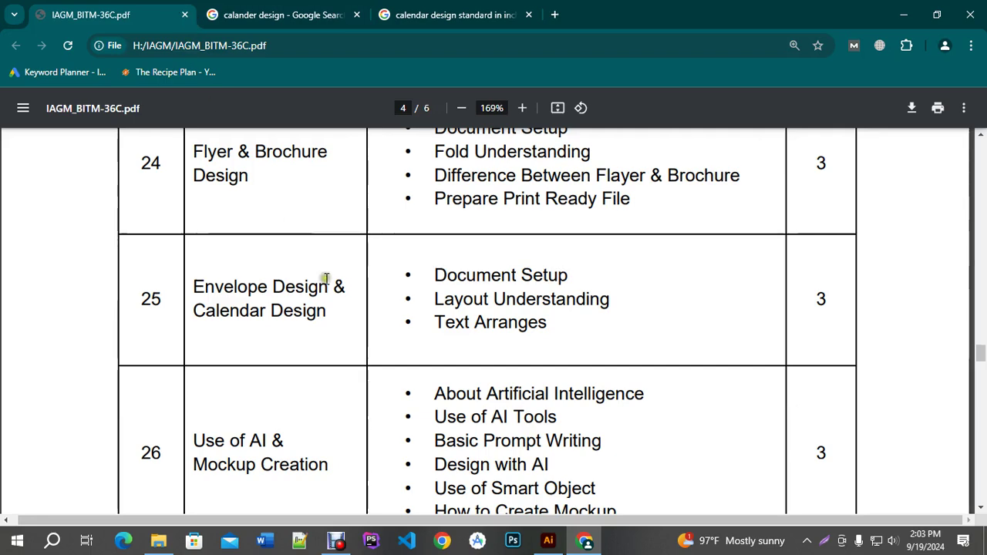
pyautogui.scroll(-5, 326, 282)
pyautogui.scroll(3, 326, 280)
pyautogui.moveTo(194, 321); pyautogui.dragTo(341, 331)
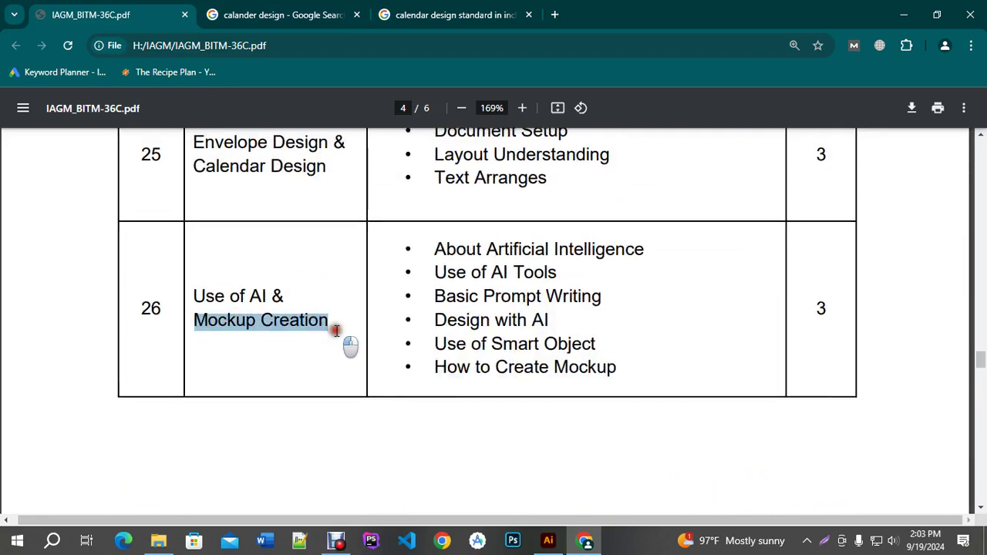
pyautogui.click(904, 14)
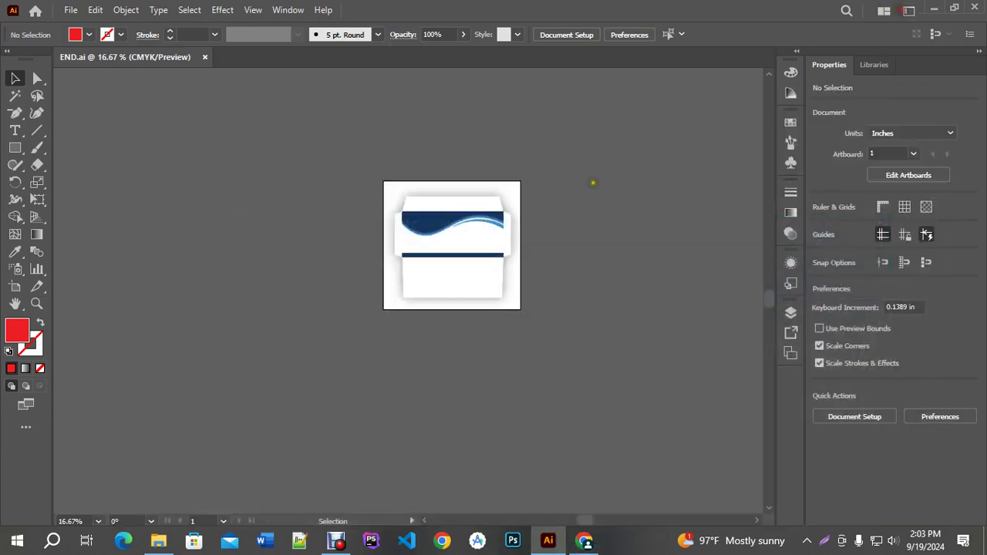
pyautogui.click(582, 539)
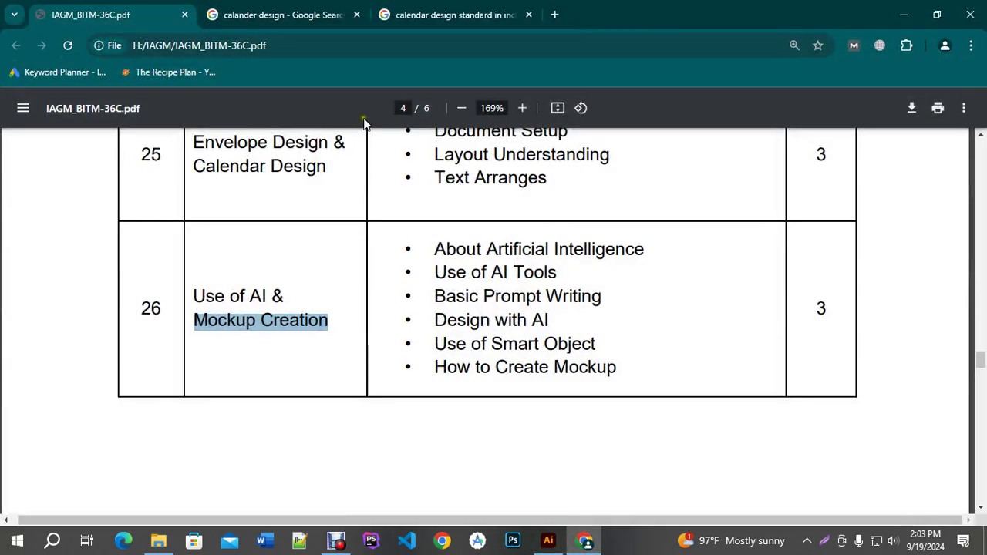
# Examine the standard calendar sizes in the search results and highlight the 22 x 17 inch size in the UPrinting result.
pyautogui.click(415, 30)
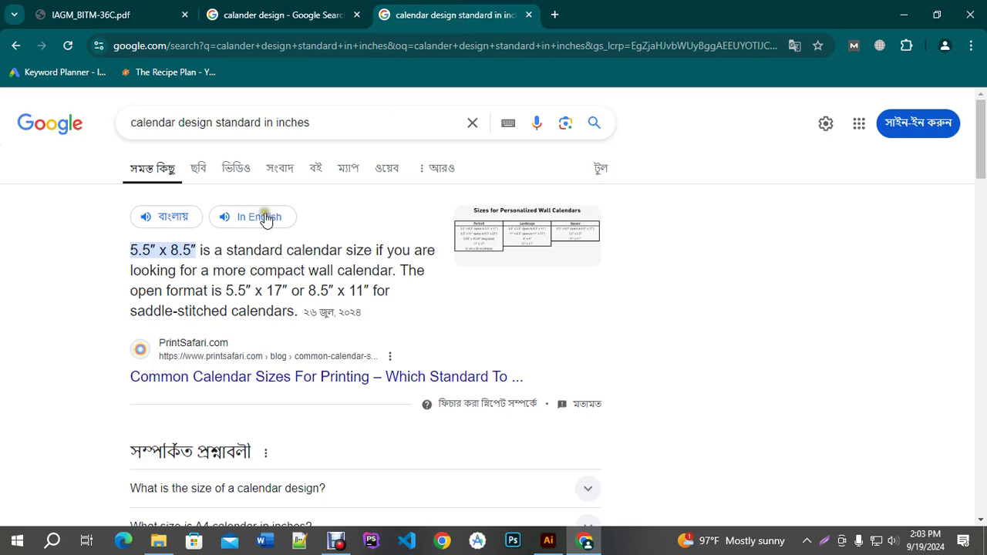
pyautogui.moveTo(130, 250); pyautogui.dragTo(190, 251)
pyautogui.click(151, 254)
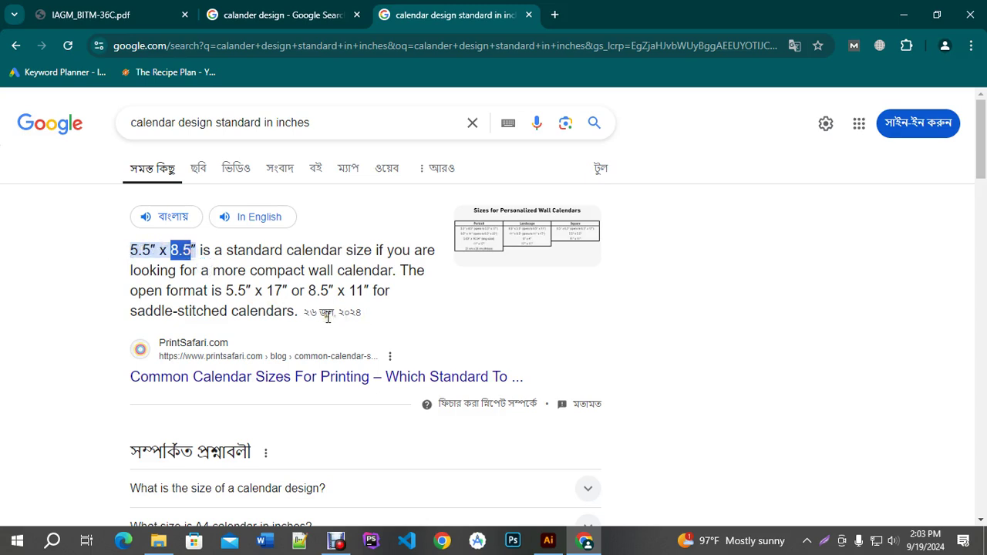
pyautogui.scroll(-6, 328, 317)
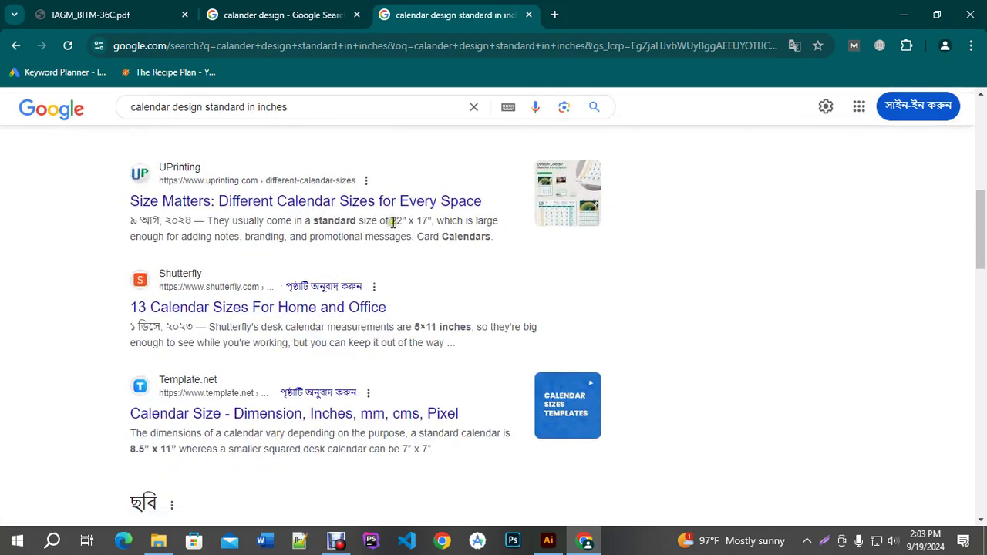
pyautogui.moveTo(390, 222); pyautogui.dragTo(438, 236)
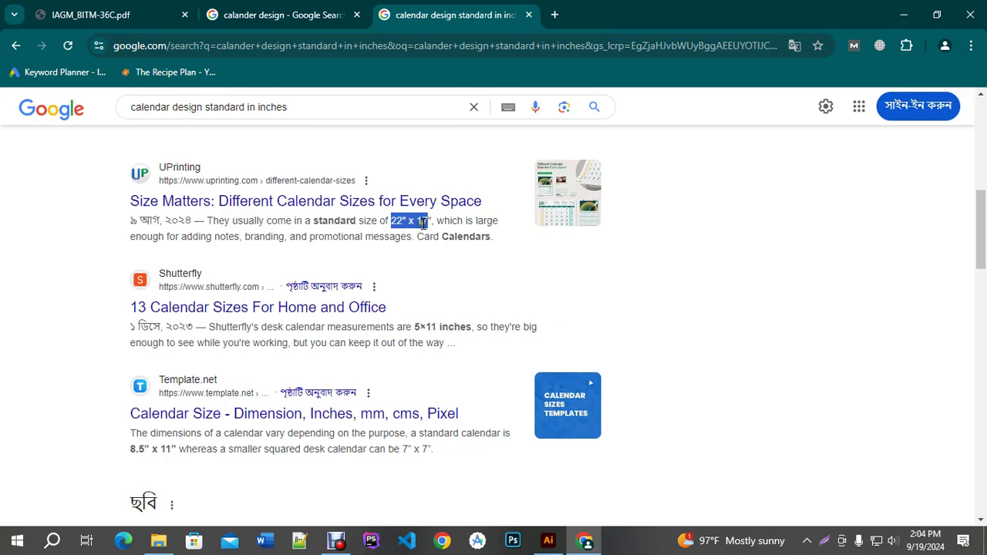
# Switch to Illustrator and create a new document in inches, 17 in wide and 22 in high.
pyautogui.click(548, 539)
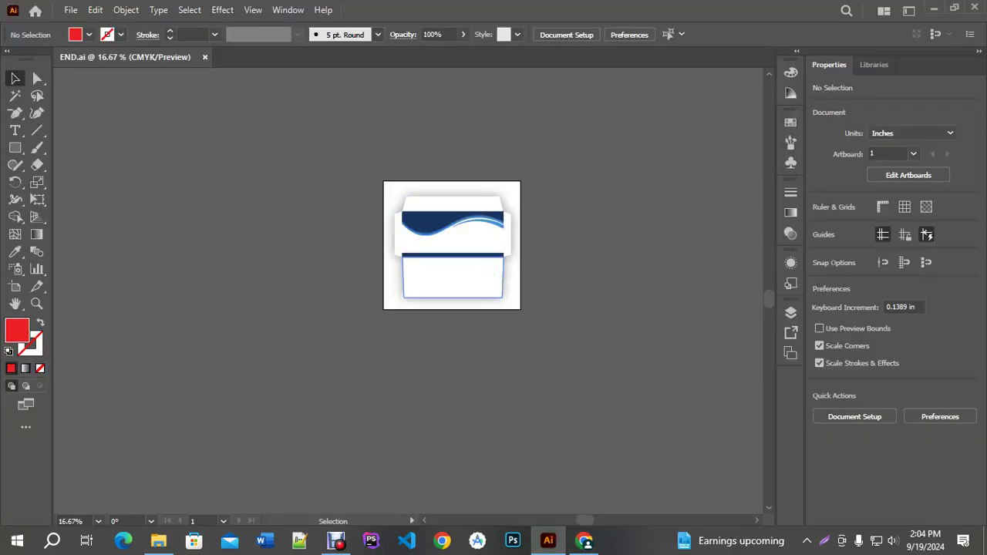
pyautogui.hotkey('ctrl', 'n')
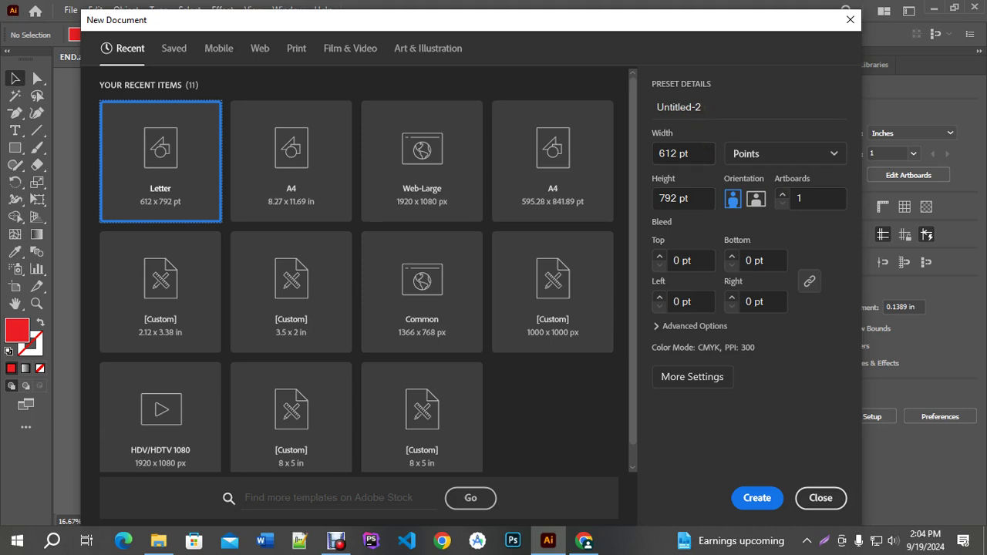
pyautogui.click(747, 155)
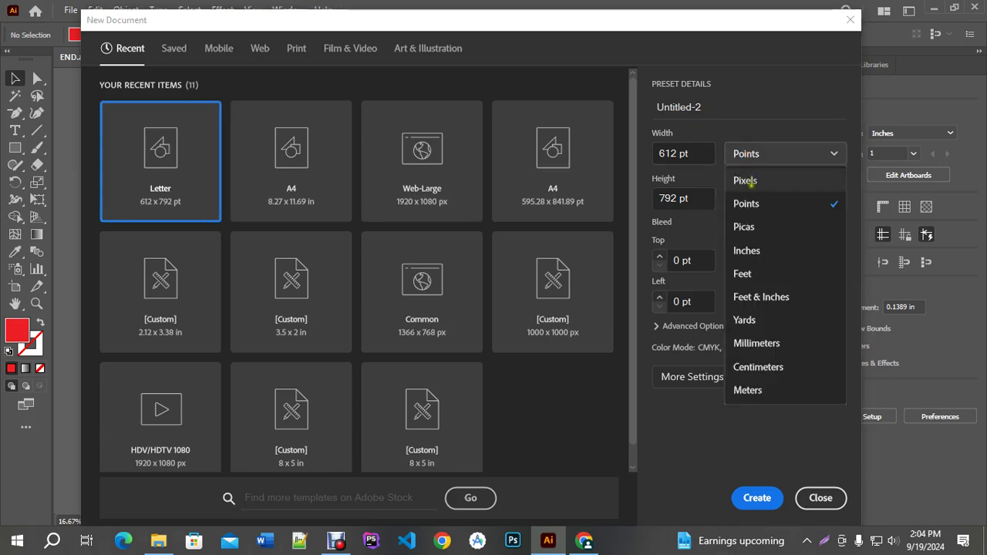
pyautogui.click(746, 251)
pyautogui.click(689, 154)
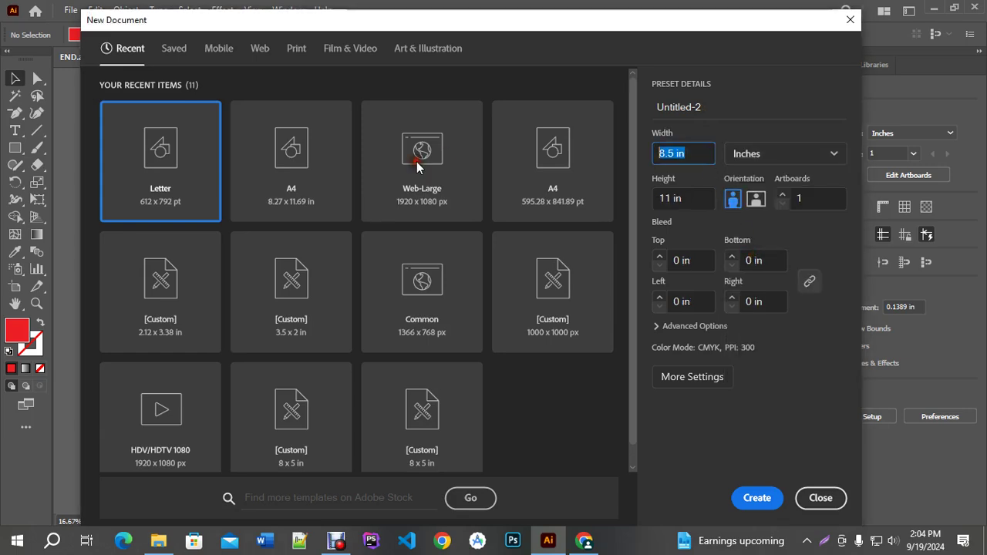
pyautogui.write('17')
pyautogui.press('Tab')
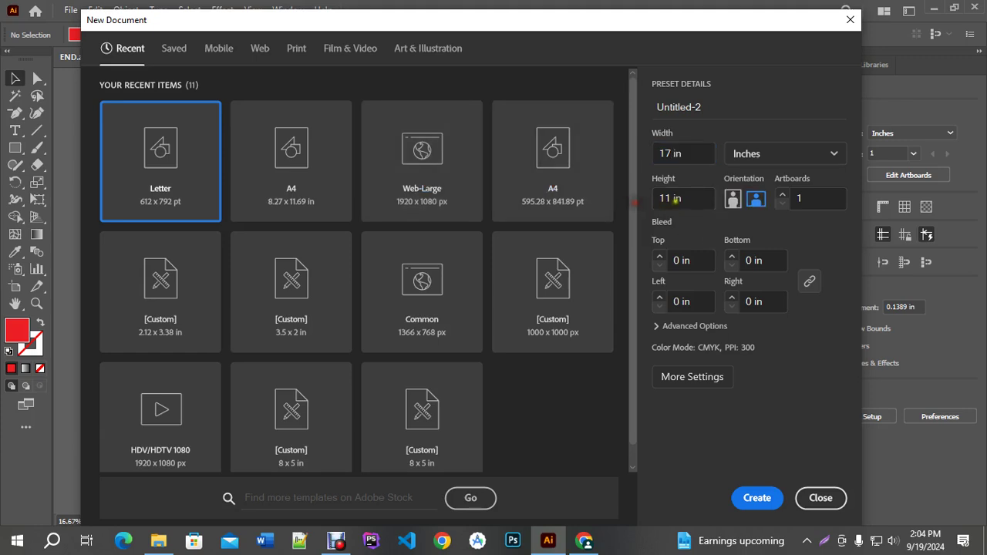
pyautogui.write('22')
pyautogui.click(756, 497)
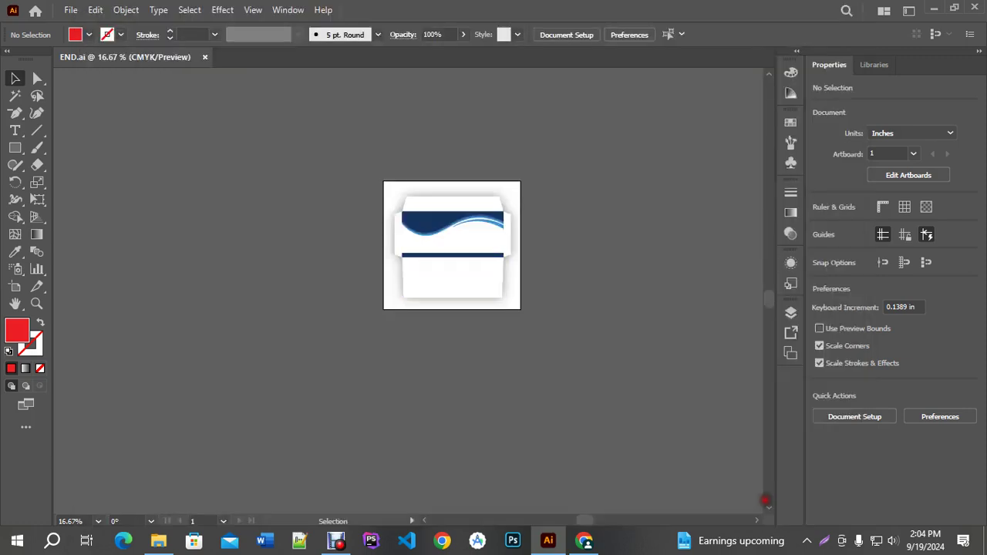
pyautogui.scroll(-1, 516, 257)
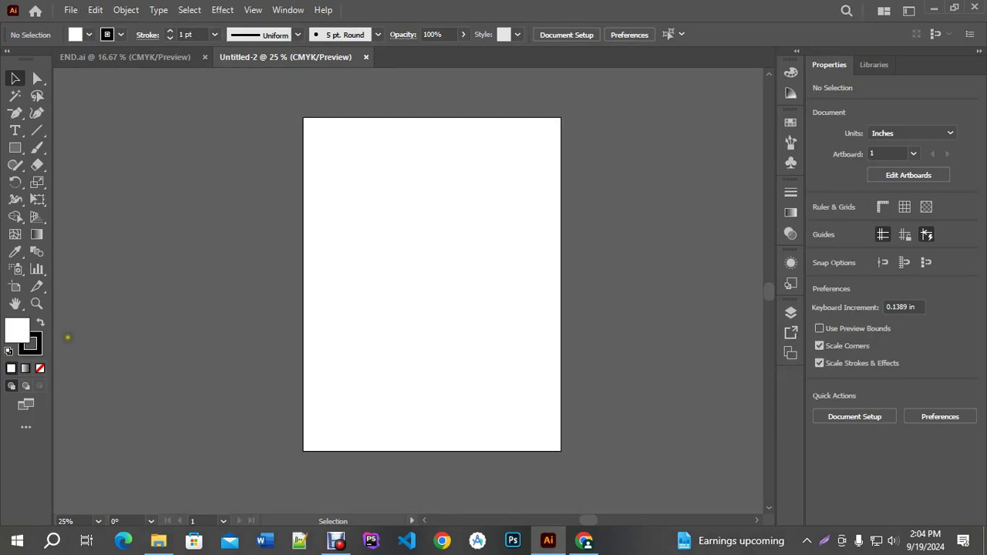
# Set the default stroke to none, make the white fill active and collapse the color controls.
pyautogui.click(35, 348)
pyautogui.click(41, 373)
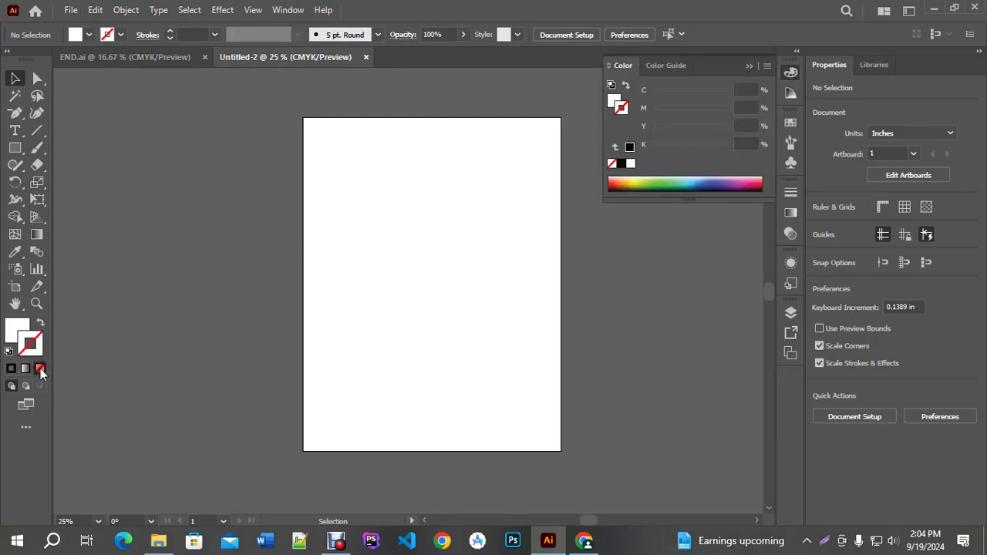
pyautogui.click(18, 332)
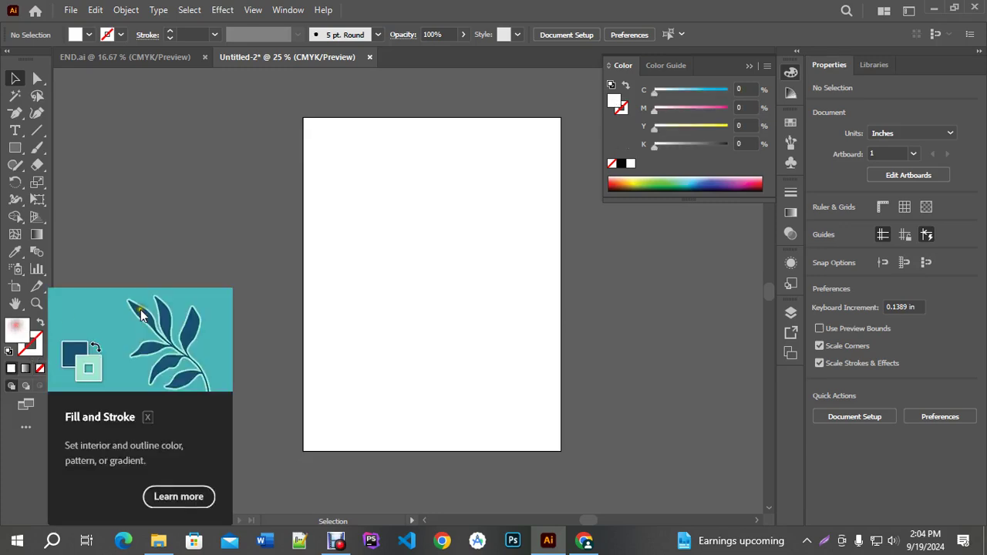
pyautogui.click(745, 67)
# Switch to Chrome, search Google for "BTEB" and look through the image results.
pyautogui.click(584, 540)
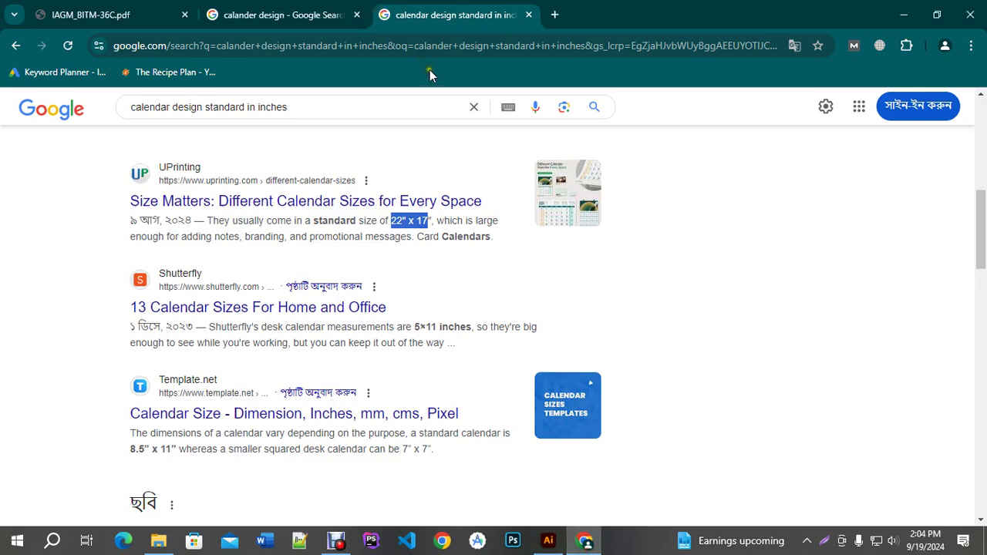
pyautogui.click(414, 45)
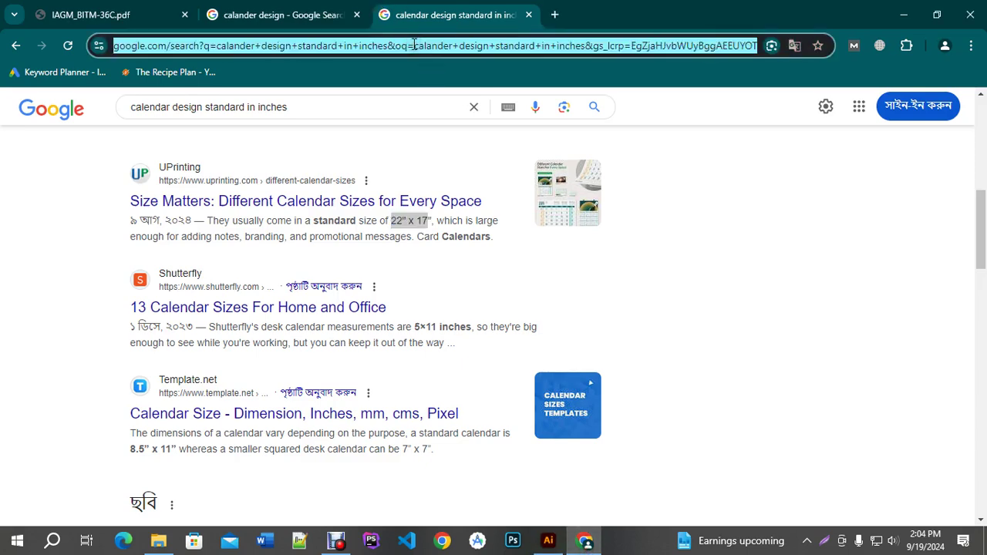
pyautogui.write('BTEB')
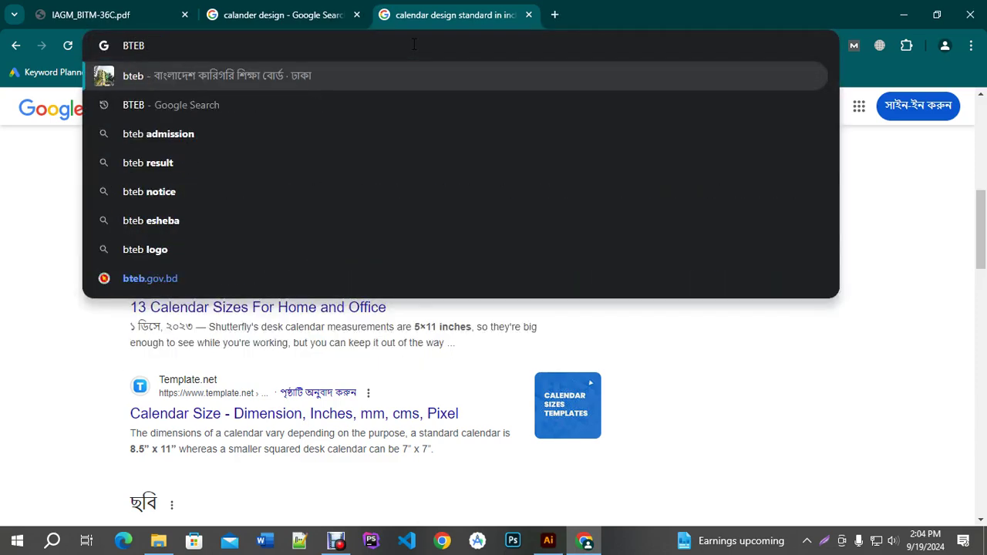
pyautogui.press('Return')
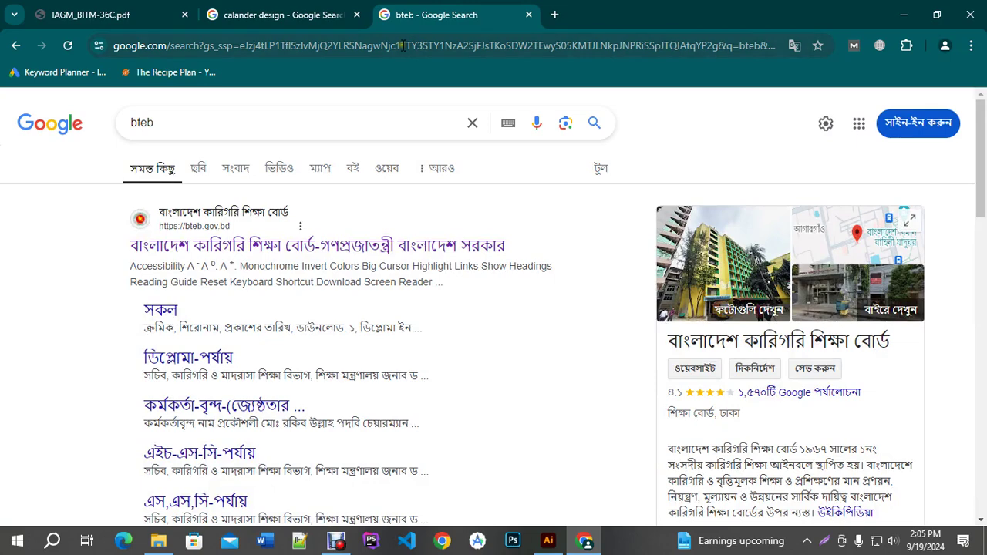
pyautogui.click(200, 170)
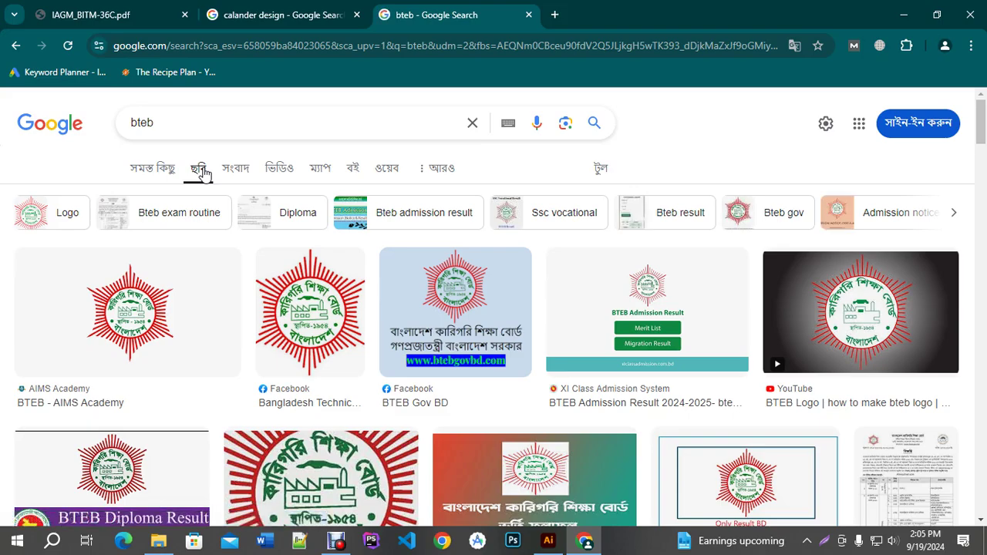
pyautogui.scroll(-10, 333, 207)
pyautogui.scroll(-1, 333, 206)
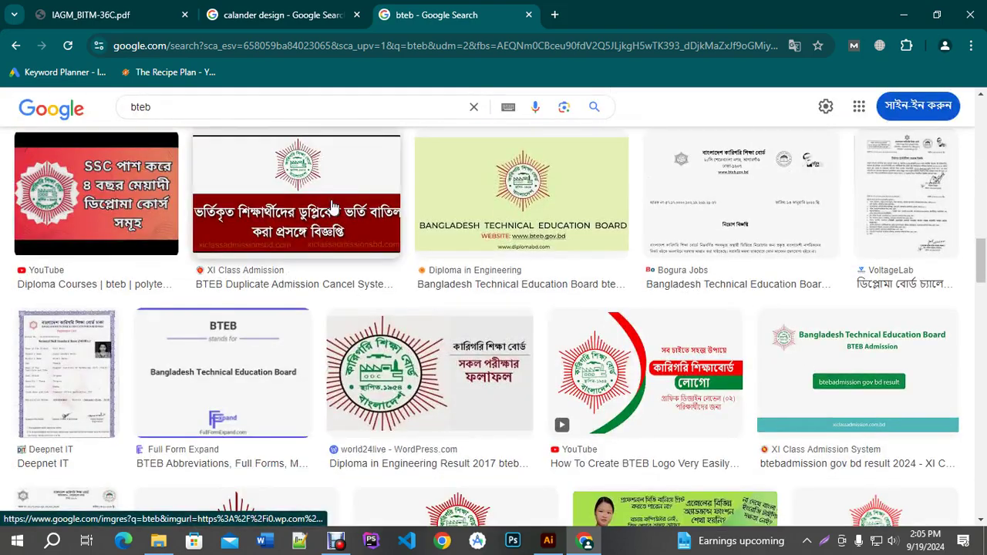
pyautogui.scroll(-8, 333, 206)
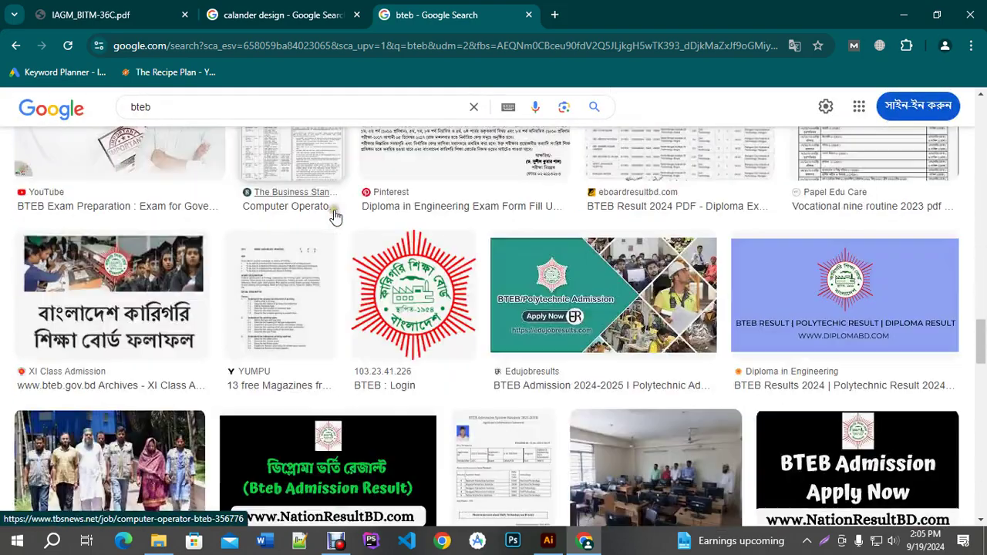
# Search the images for "bteb campus photo" and look through the results.
pyautogui.click(234, 106)
pyautogui.write('camp')
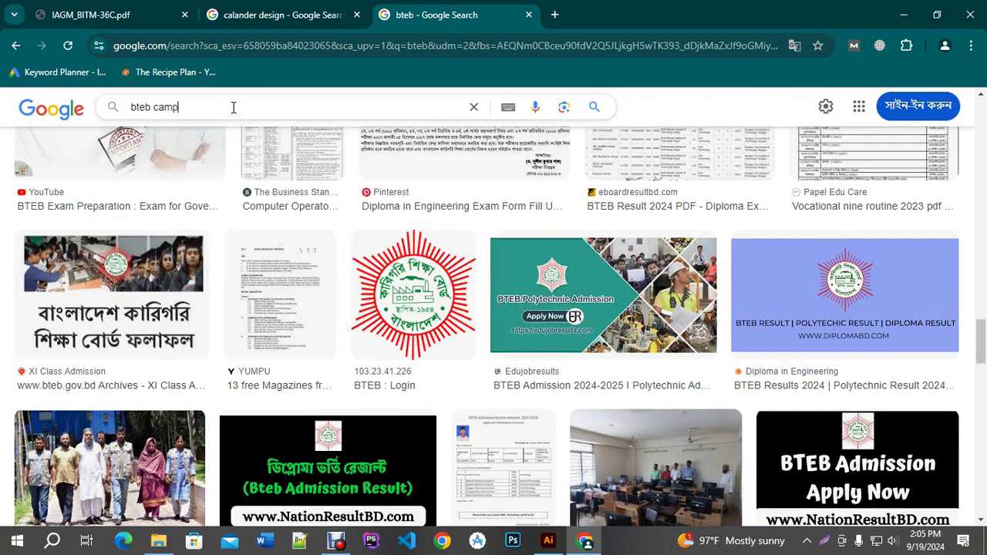
pyautogui.press('BackSpace')
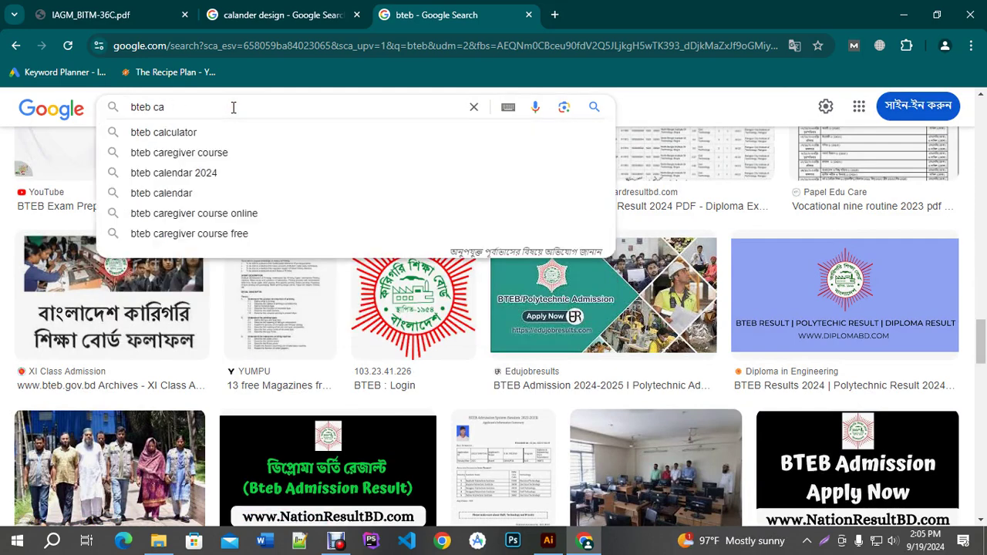
pyautogui.write('mpus photo')
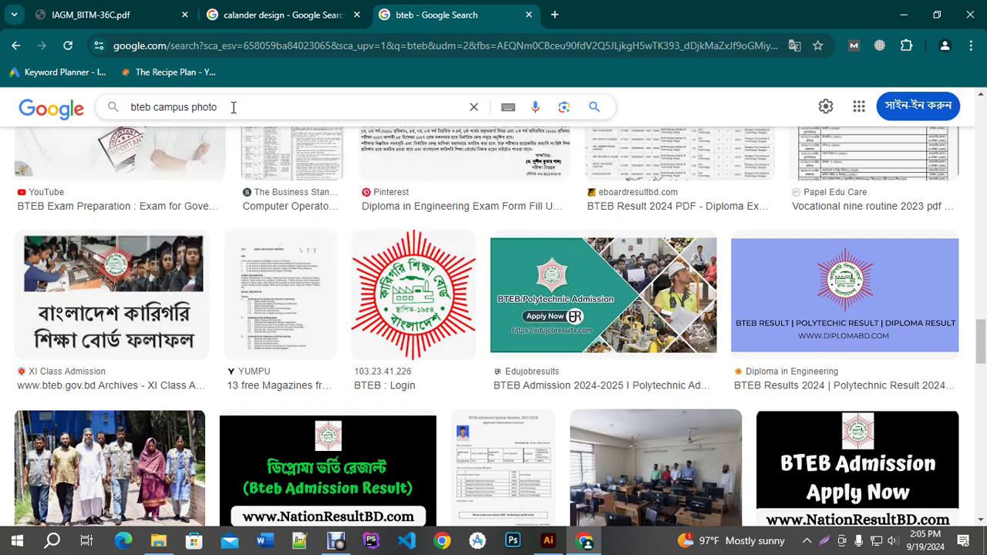
pyautogui.press('Return')
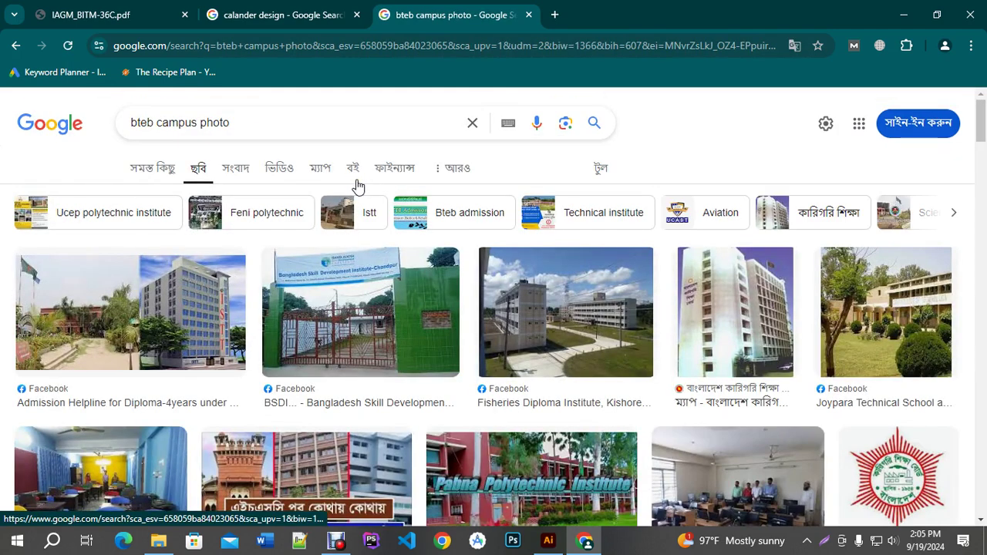
pyautogui.scroll(-2, 359, 185)
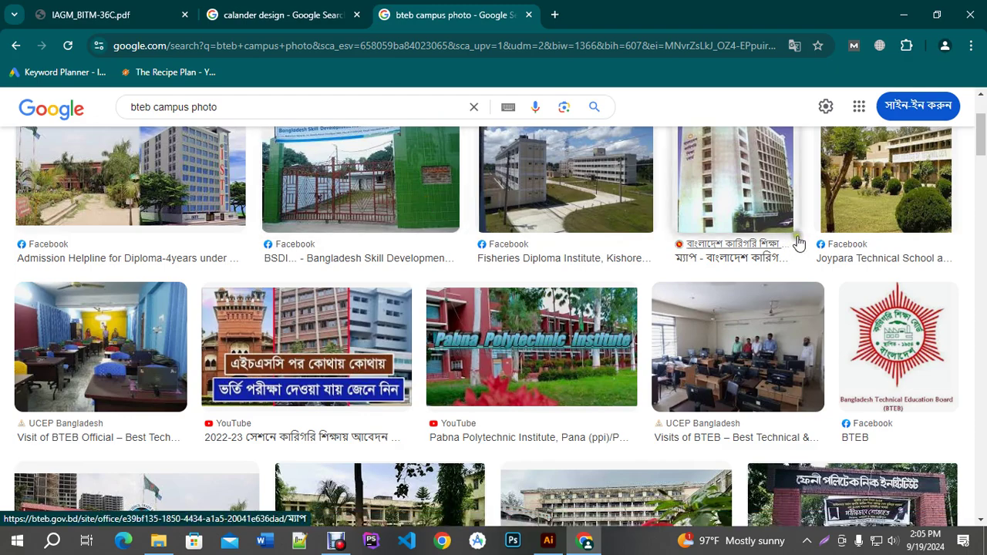
pyautogui.scroll(-4, 588, 237)
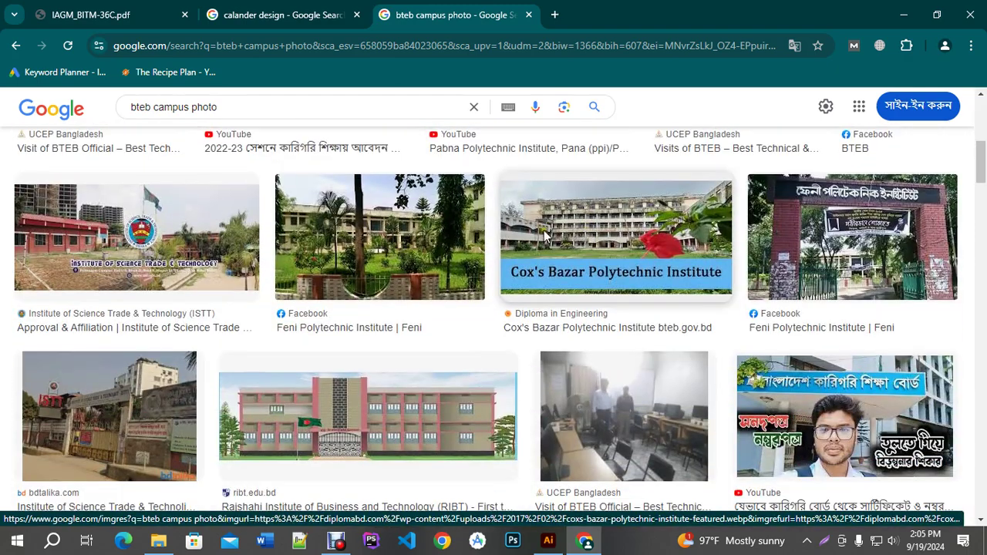
# Preview the Feni Polytechnic Institute photo and filter the image results to large size.
pyautogui.click(354, 216)
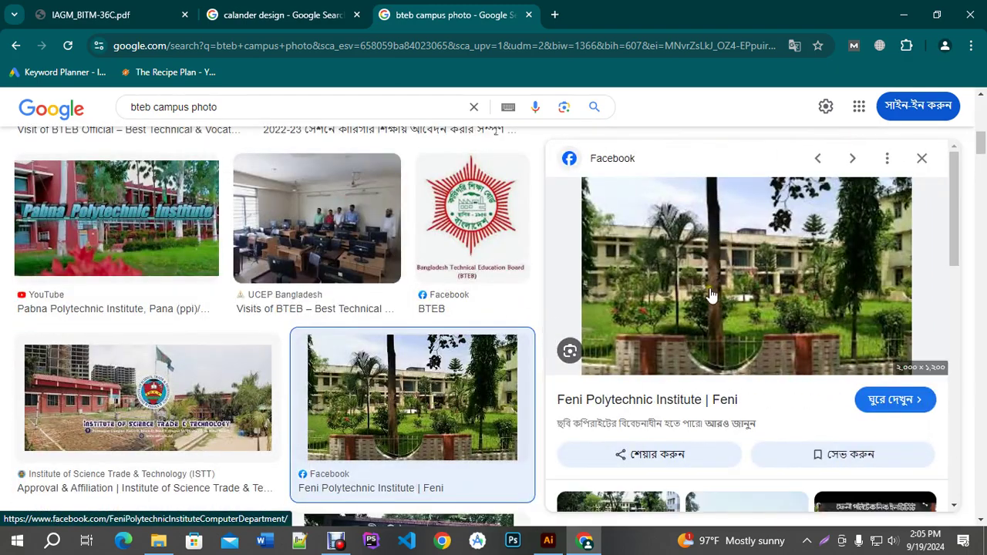
pyautogui.scroll(-2, 556, 327)
pyautogui.scroll(-3, 398, 352)
pyautogui.scroll(3, 398, 353)
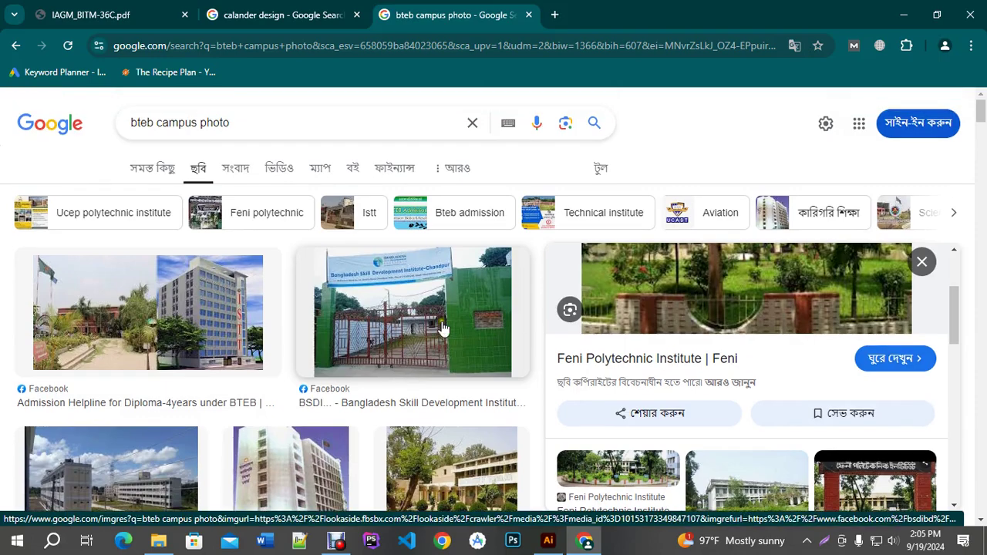
pyautogui.click(599, 168)
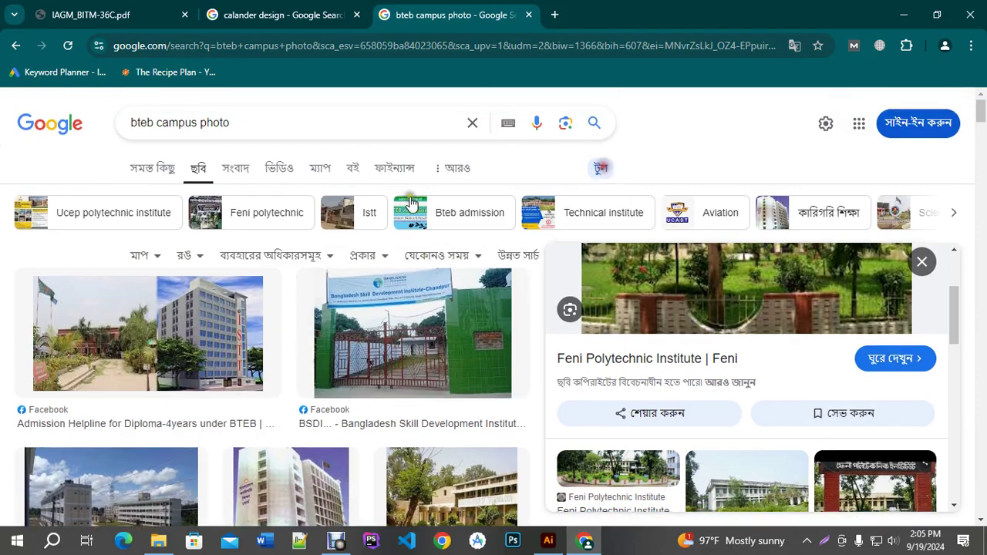
pyautogui.click(154, 255)
pyautogui.click(167, 307)
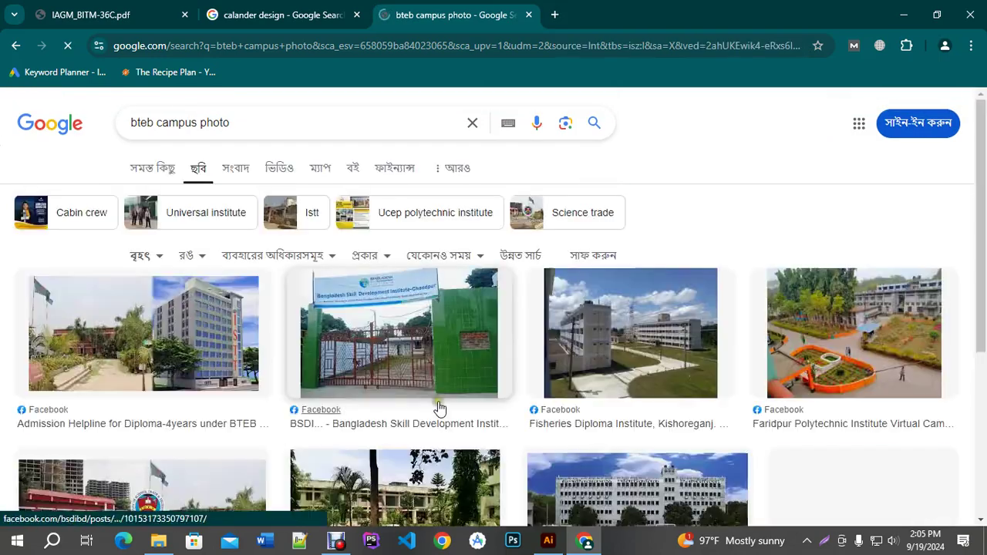
# Examine the Chapai Nawabganj Polytechnic Institute and BUET campus photos among the large image results.
pyautogui.scroll(-4, 451, 370)
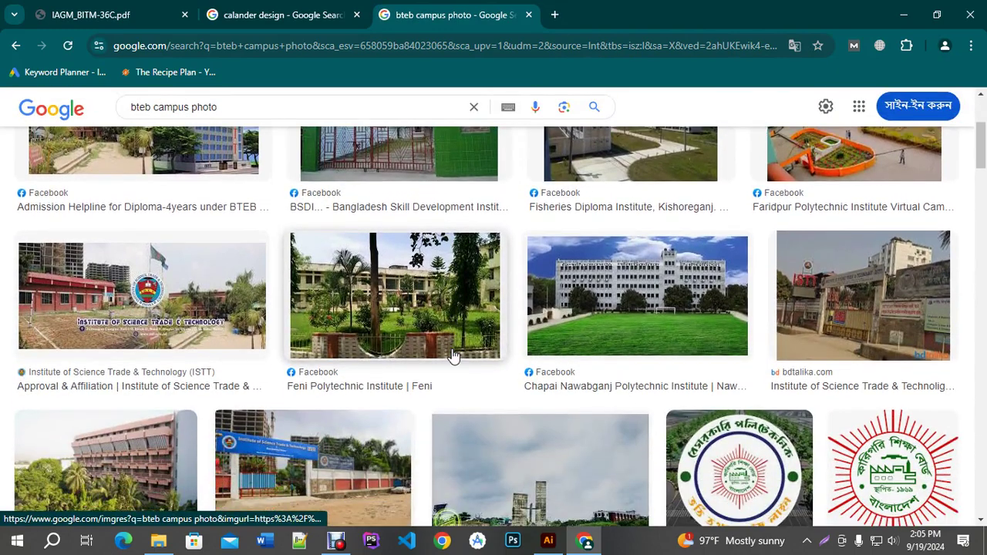
pyautogui.click(614, 305)
pyautogui.scroll(-4, 767, 349)
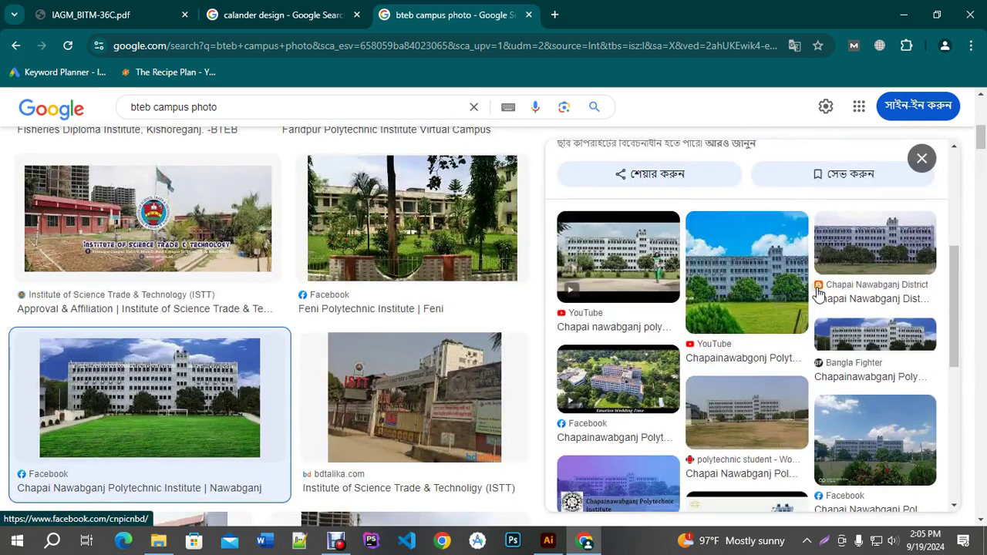
pyautogui.click(754, 287)
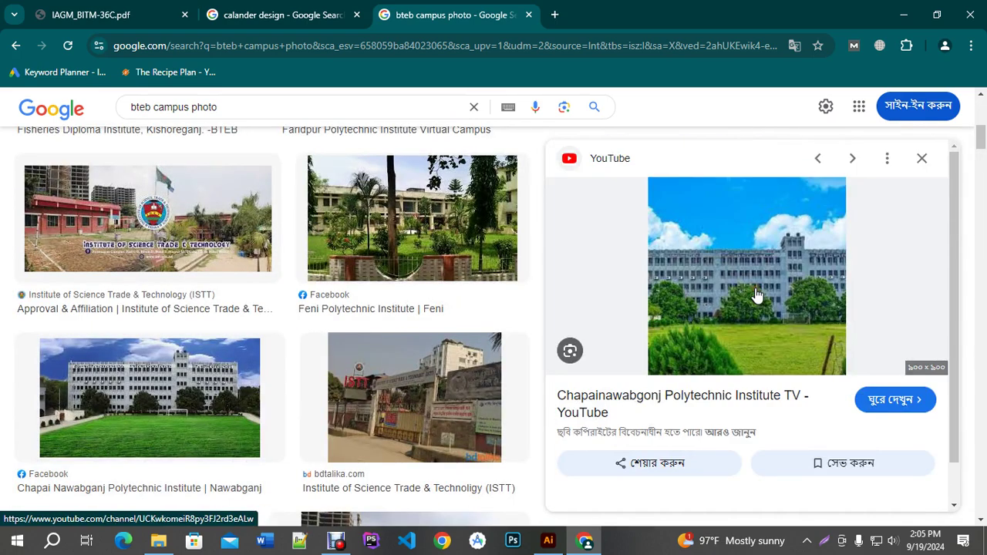
pyautogui.scroll(-6, 378, 315)
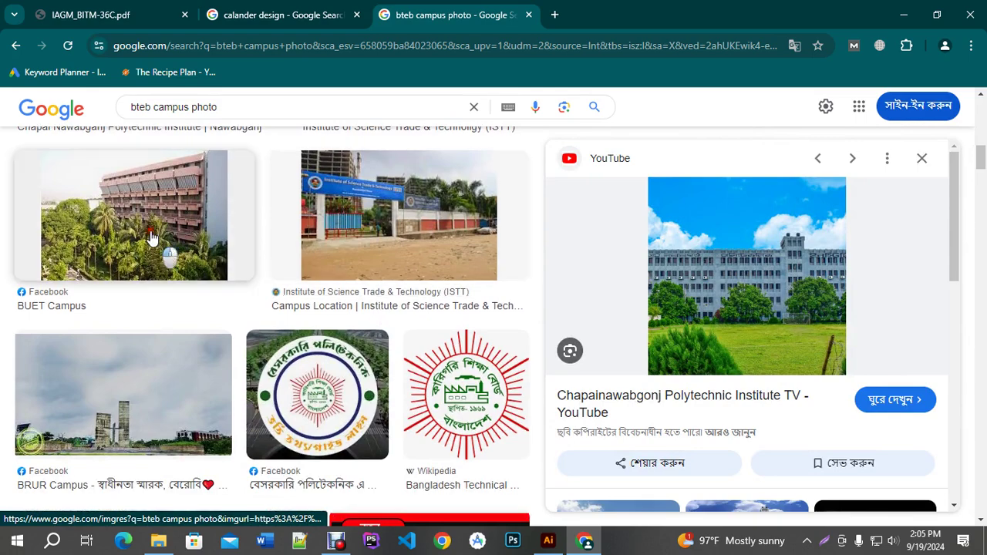
pyautogui.click(152, 239)
pyautogui.scroll(-10, 421, 272)
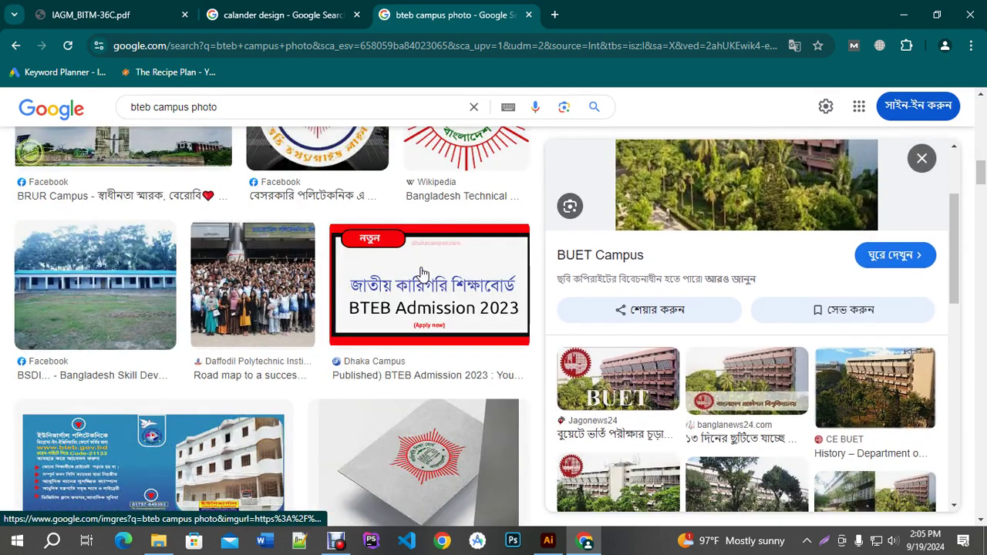
# Open the Institute of Science Trade & Technology (ISTT) introduction photo in the preview and copy the image.
pyautogui.click(421, 274)
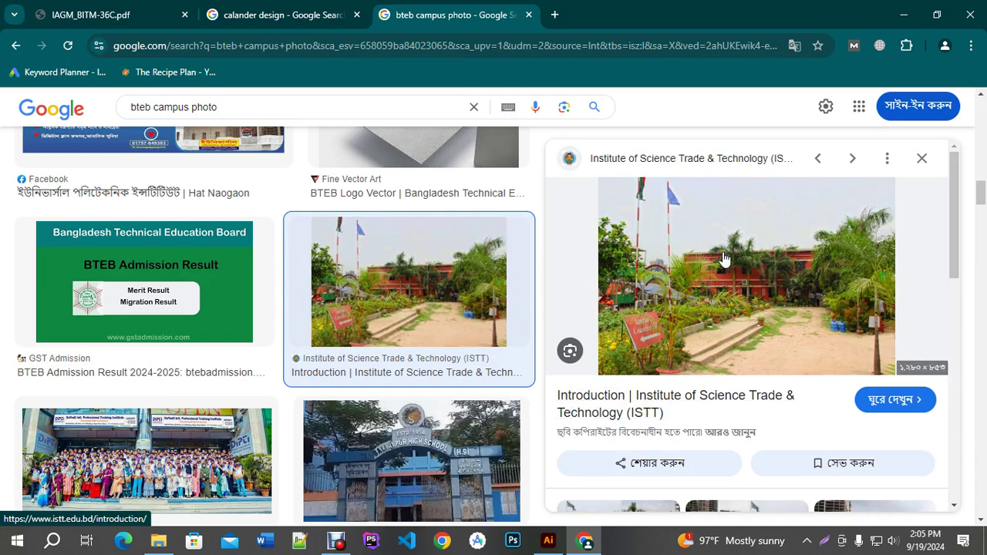
pyautogui.rightClick(723, 223)
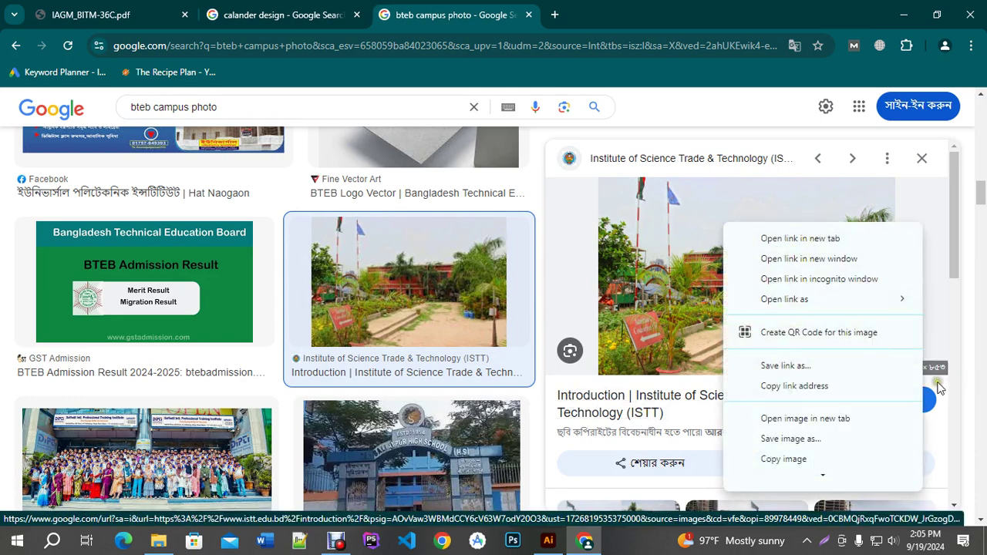
pyautogui.scroll(-1, 782, 443)
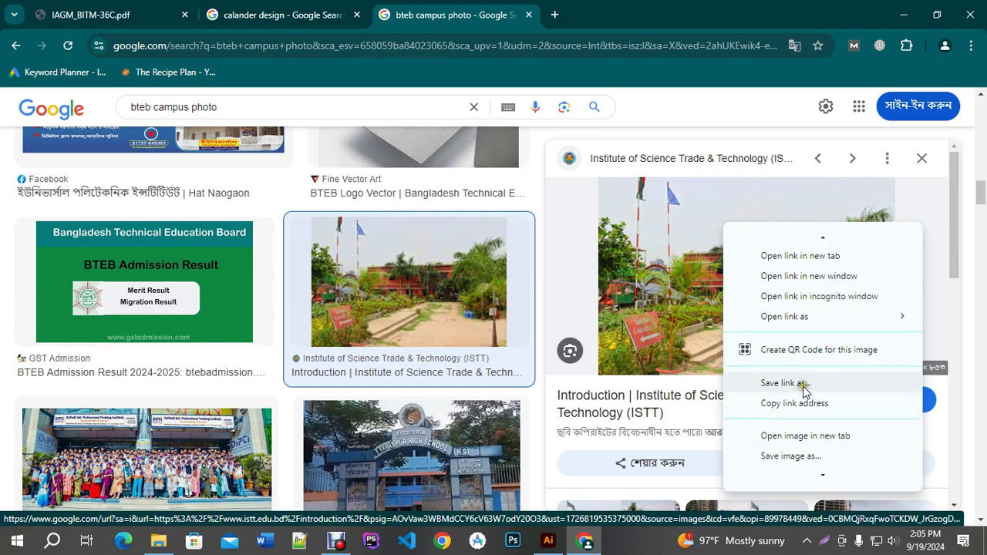
pyautogui.click(783, 438)
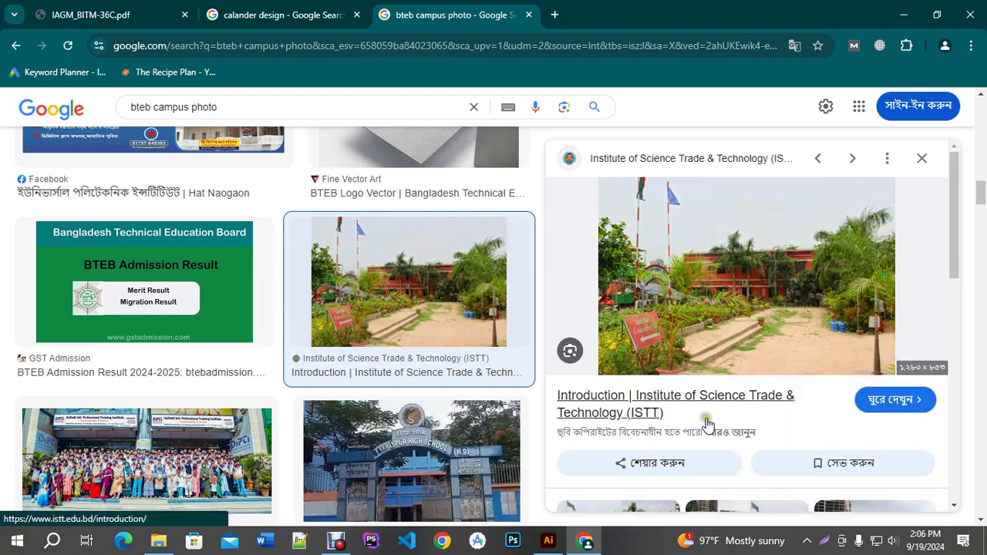
# Look through the remaining large campus photo results for other suitable pictures.
pyautogui.scroll(-1, 511, 375)
pyautogui.scroll(-2, 511, 376)
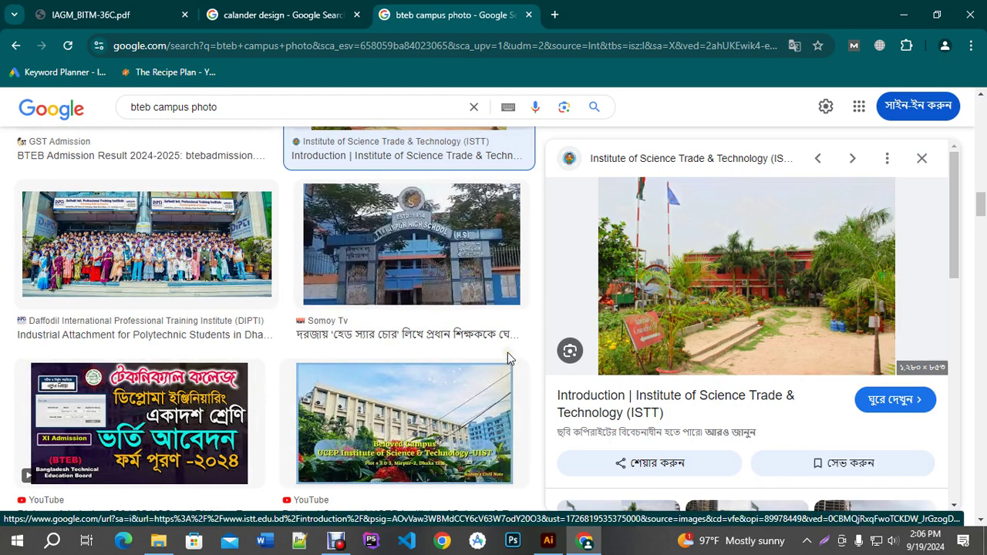
pyautogui.scroll(-1, 508, 357)
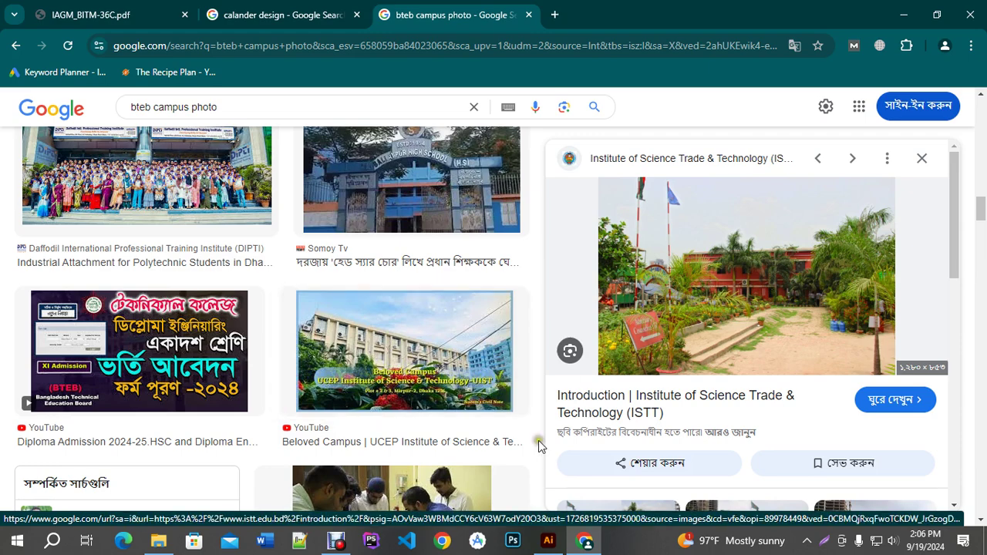
pyautogui.scroll(-3, 532, 436)
pyautogui.scroll(-3, 450, 408)
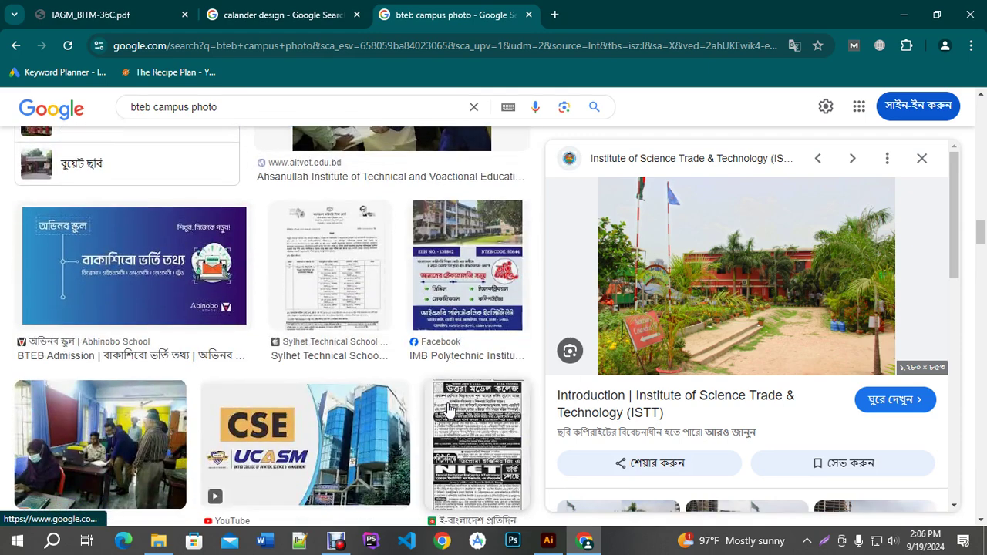
pyautogui.scroll(-3, 449, 408)
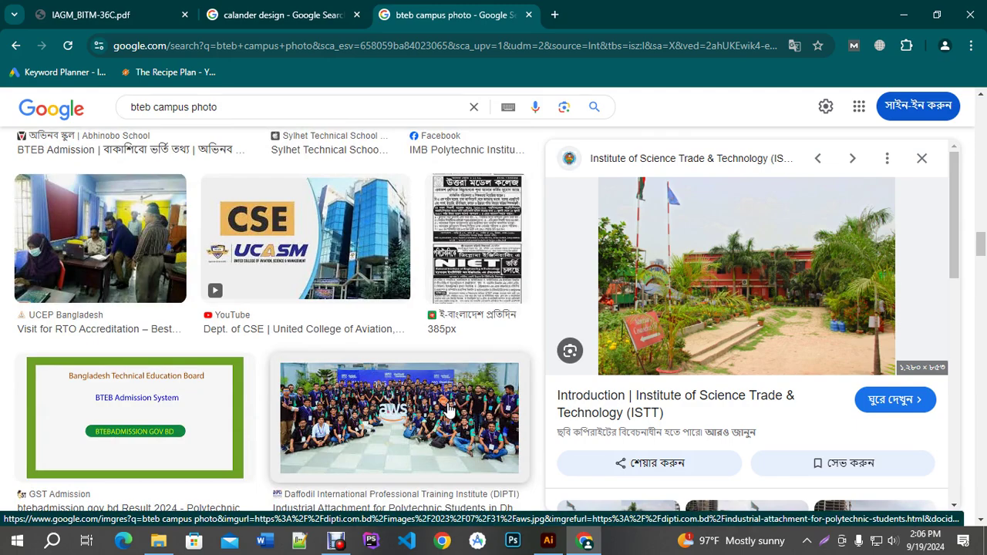
# Return to Illustrator, paste the copied campus photo and move it off the artboard to its left side.
pyautogui.click(904, 15)
pyautogui.hotkey('ctrl', 'v')
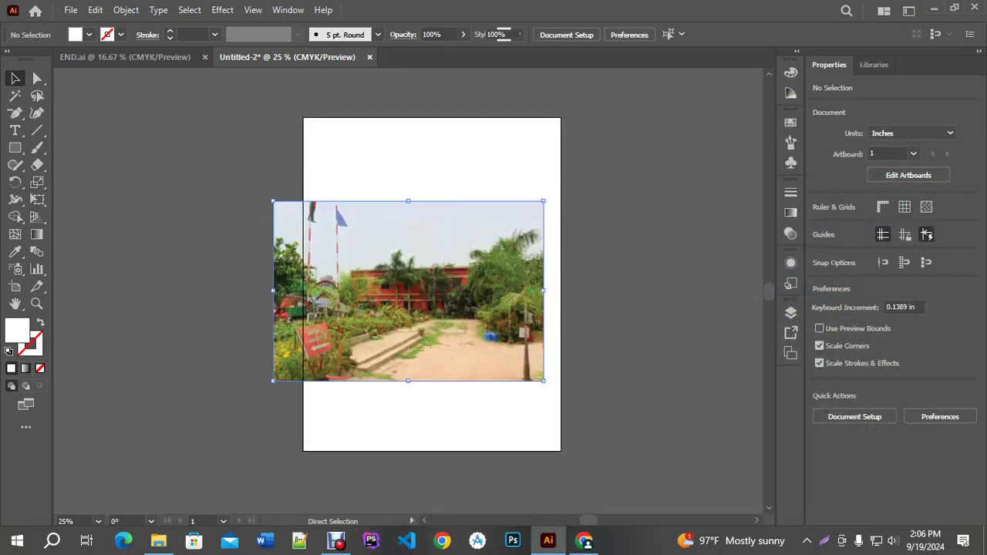
pyautogui.hotkey('ctrl', '-')
pyautogui.moveTo(538, 249); pyautogui.dragTo(356, 205)
# Draw a white rectangle without stroke, about 13.5 in wide and 12.2 in high, near the artboard's upper-left corner.
pyautogui.scroll(1, 469, 173)
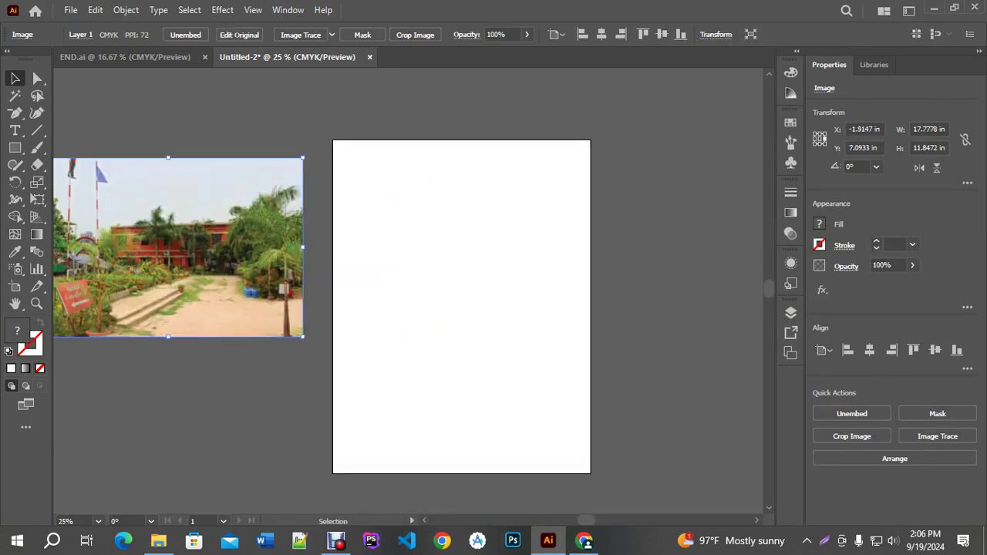
pyautogui.scroll(1, 471, 207)
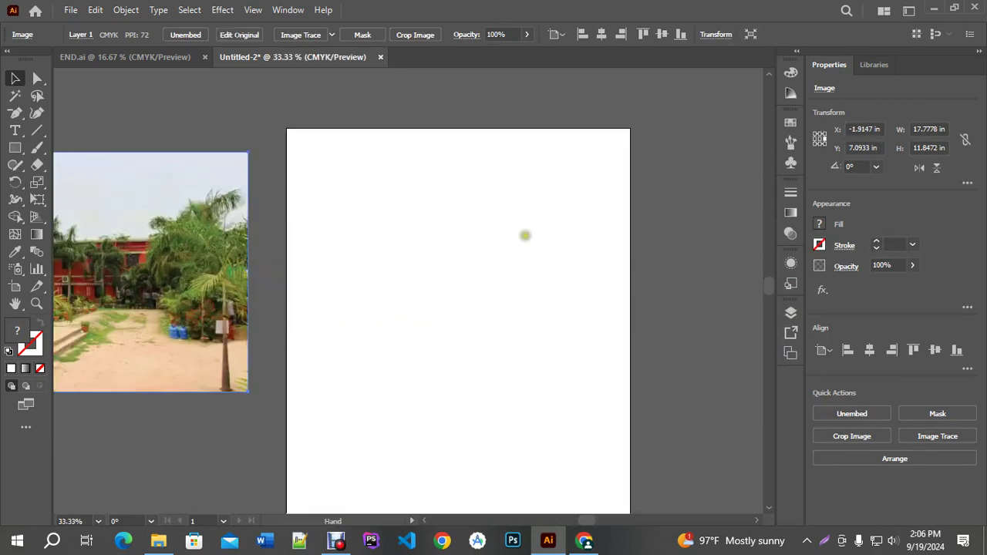
pyautogui.moveTo(524, 234); pyautogui.dragTo(527, 190)
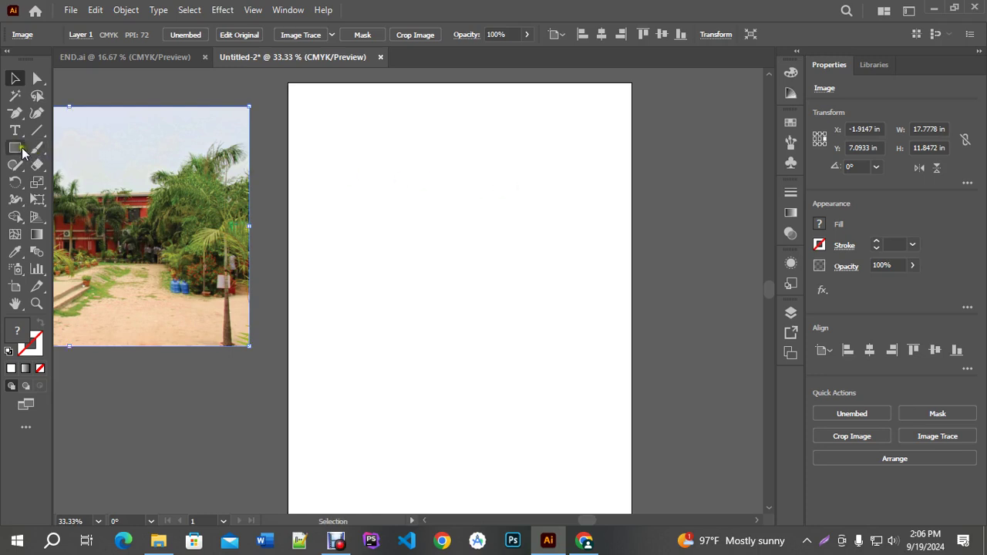
pyautogui.moveTo(21, 152); pyautogui.dragTo(71, 147)
pyautogui.moveTo(300, 95); pyautogui.dragTo(573, 343)
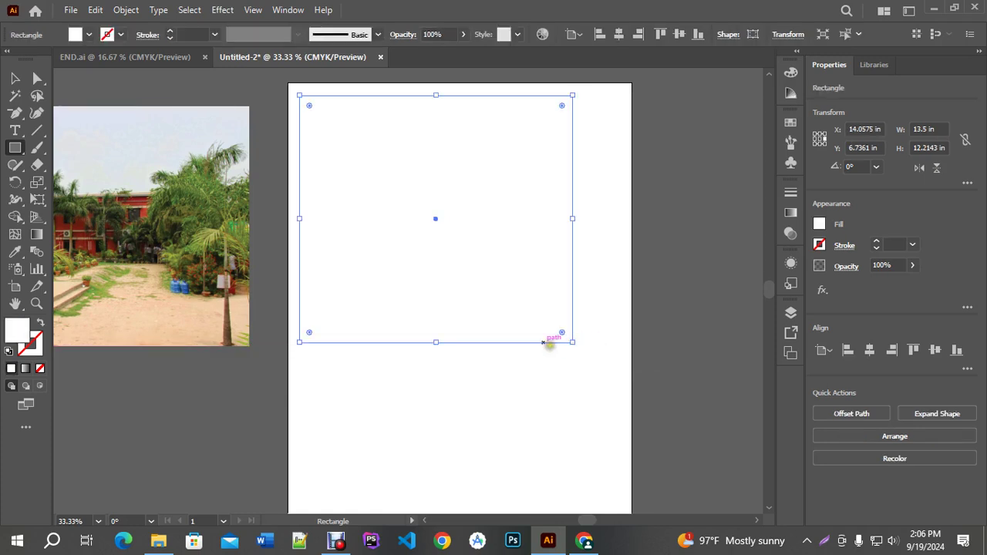
# Fill the rectangle with a green sampled from the trees in the campus photo using the Eyedropper.
pyautogui.click(15, 251)
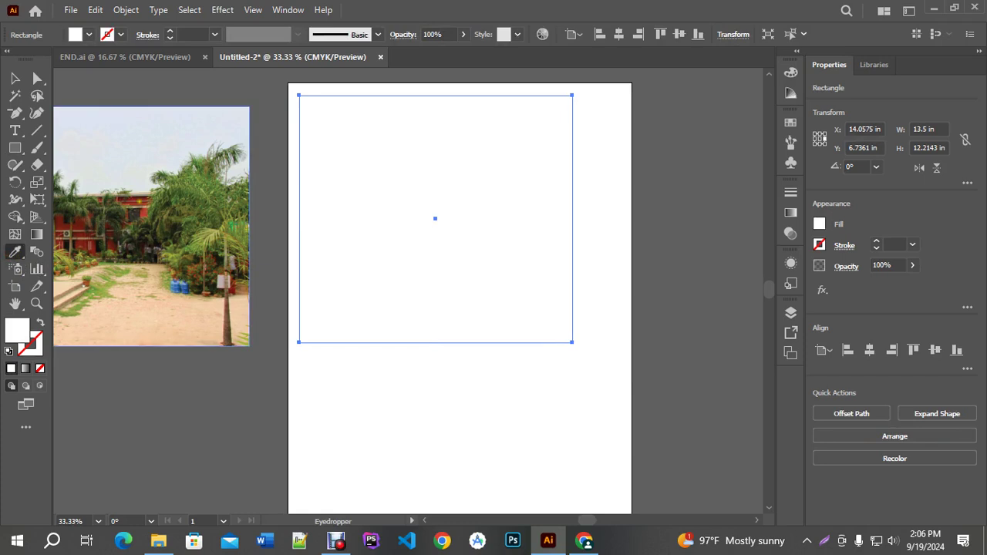
pyautogui.click(138, 210)
pyautogui.scroll(-1, 364, 224)
pyautogui.click(238, 202)
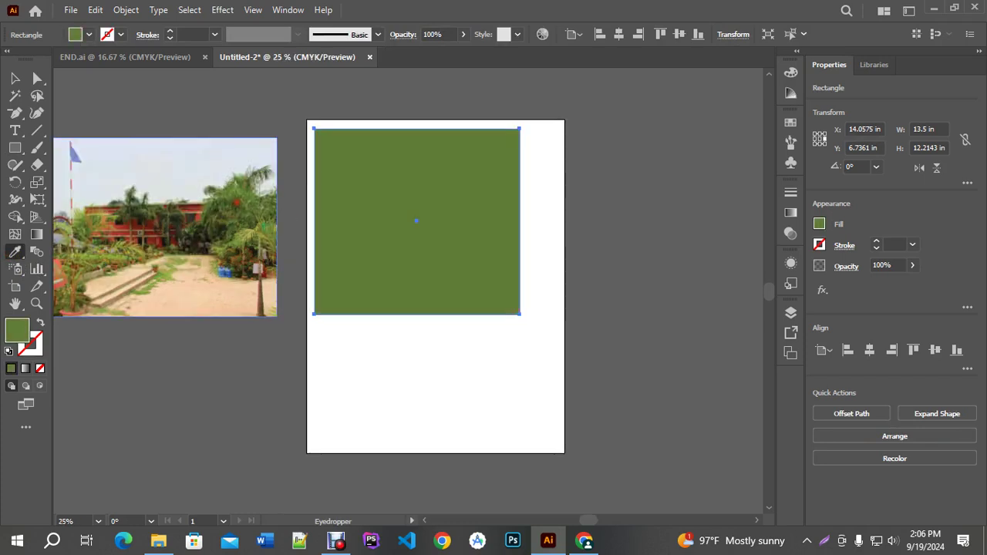
# Switch to Chrome and search Google Images for "ISTT".
pyautogui.click(584, 539)
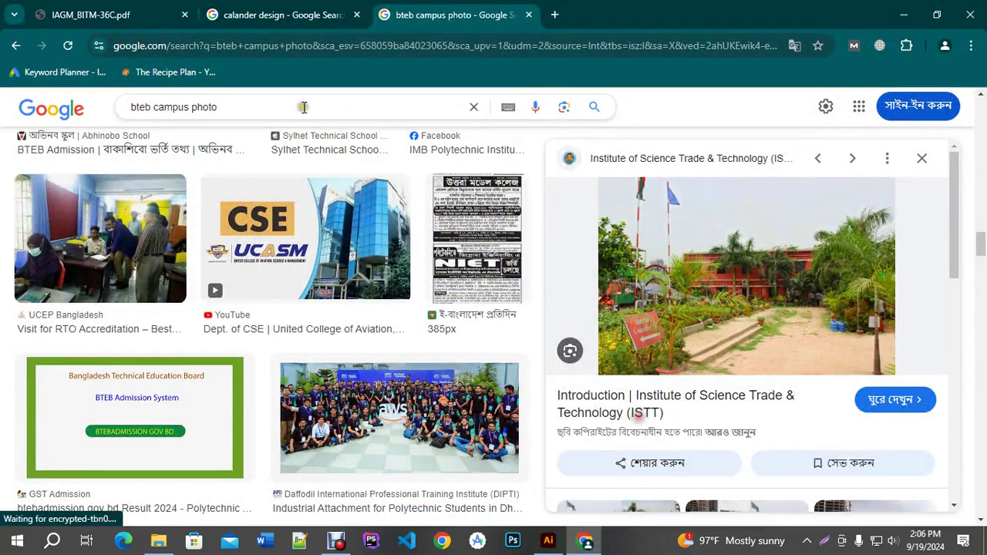
pyautogui.moveTo(242, 102); pyautogui.dragTo(2, 111)
pyautogui.write('ISTT')
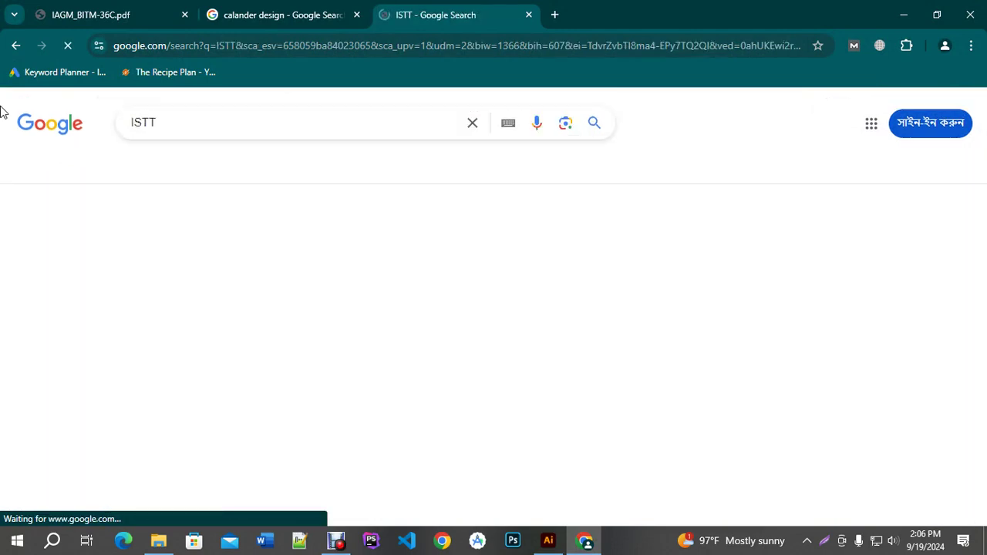
pyautogui.scroll(-1, 108, 251)
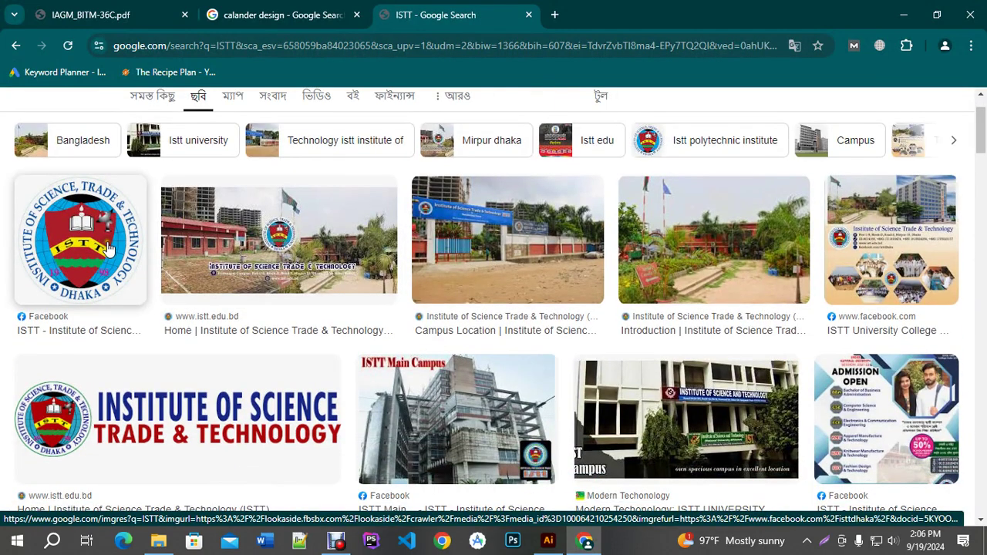
pyautogui.click(202, 406)
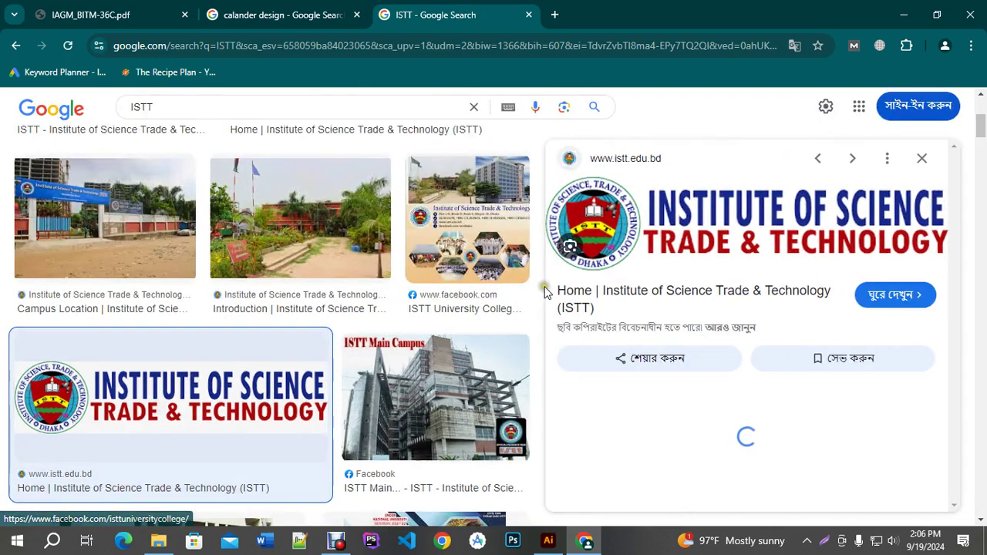
pyautogui.rightClick(690, 202)
pyautogui.click(750, 412)
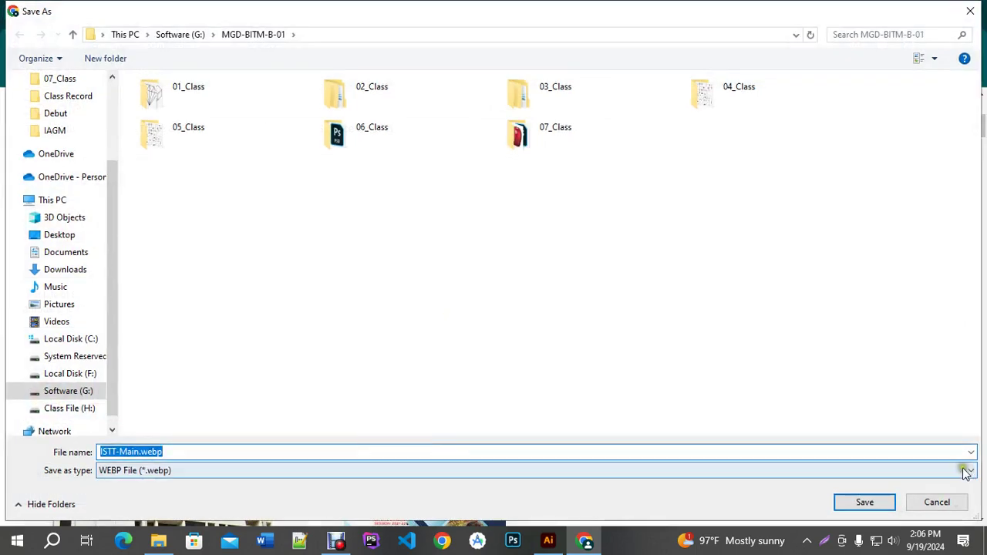
pyautogui.click(937, 501)
pyautogui.rightClick(663, 227)
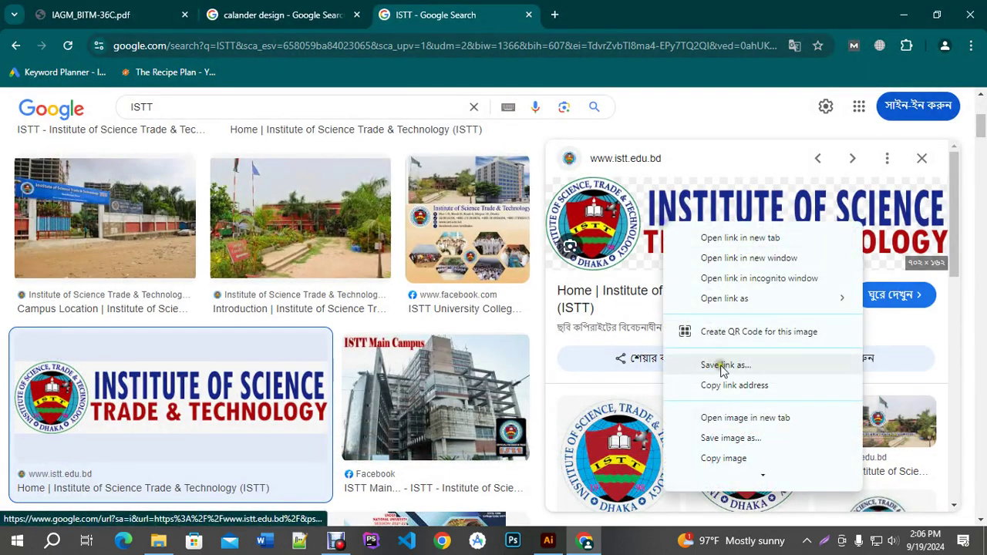
pyautogui.click(728, 438)
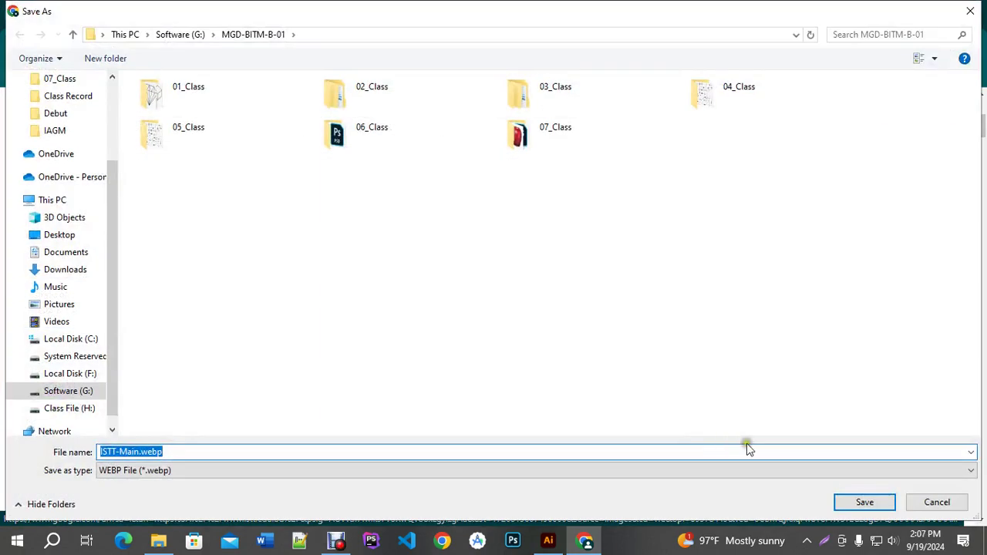
pyautogui.click(919, 504)
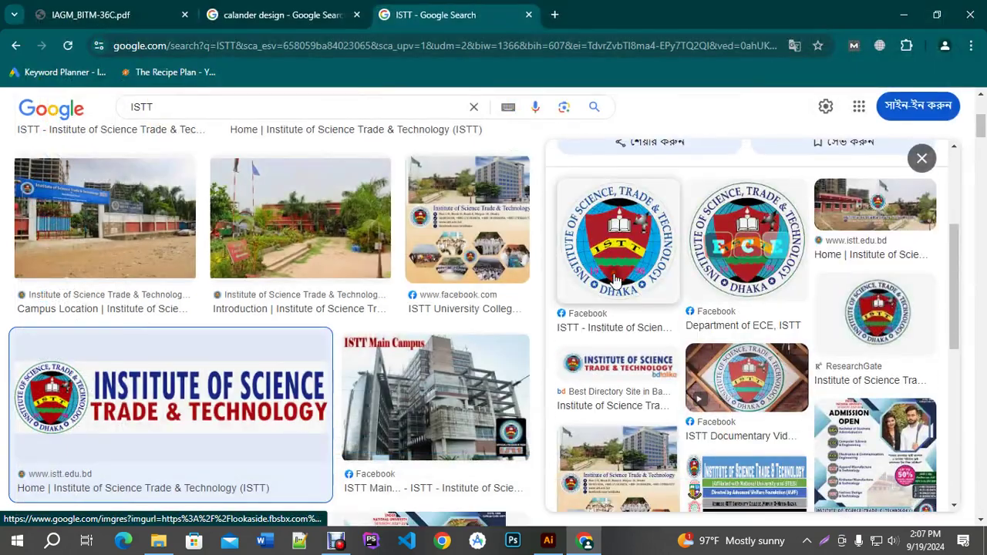
# Preview the round ISTT emblem and the Department of ECE emblem, and look through the other image results.
pyautogui.click(617, 239)
pyautogui.scroll(-3, 756, 343)
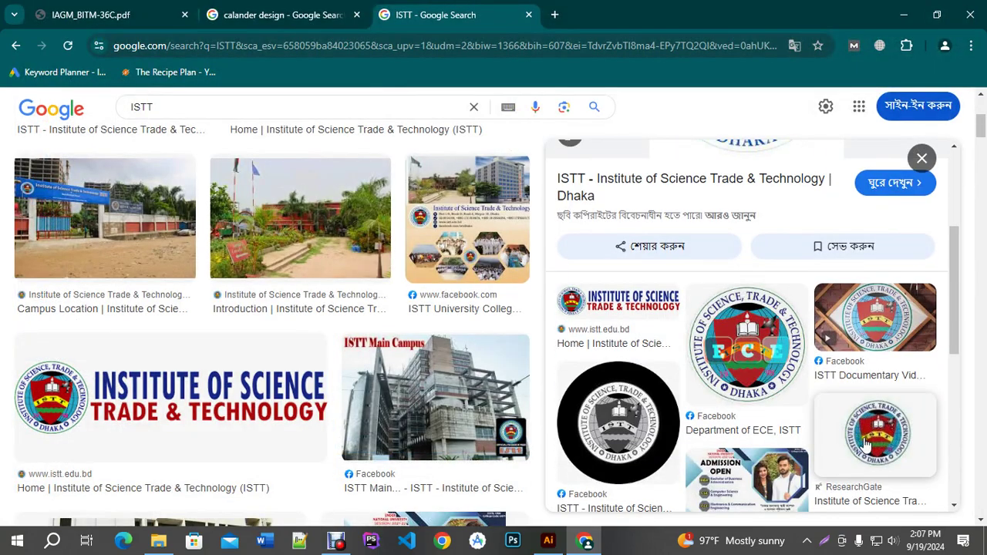
pyautogui.click(747, 356)
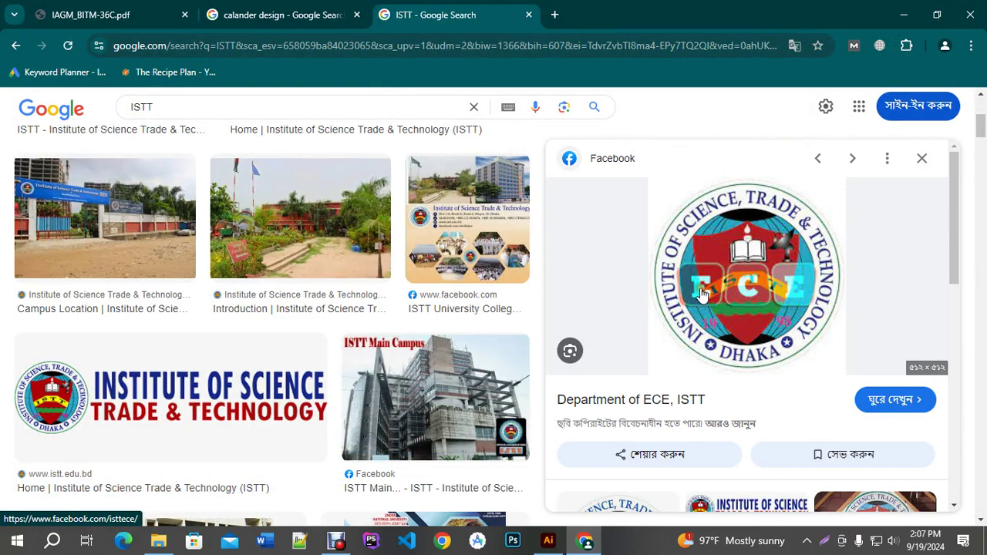
pyautogui.scroll(4, 305, 318)
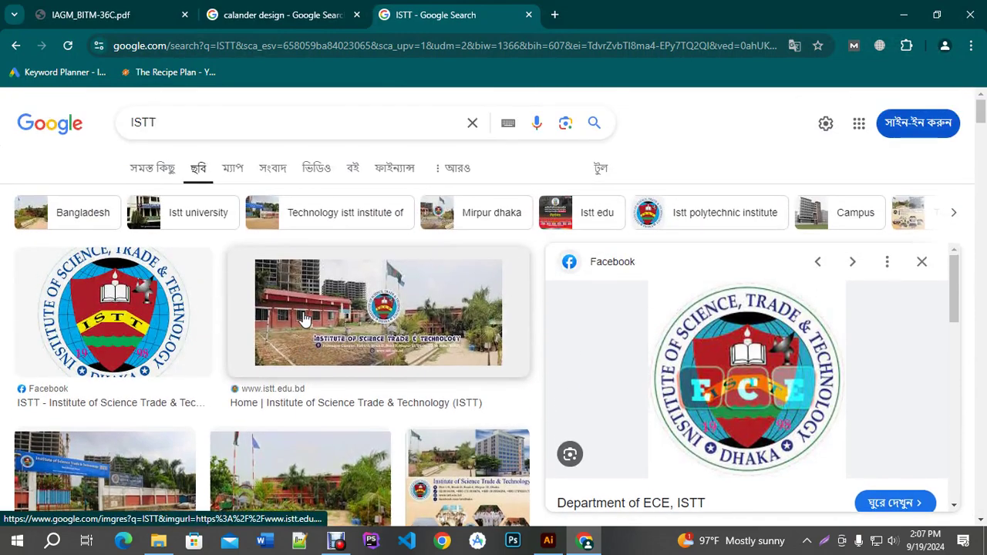
pyautogui.scroll(-4, 304, 319)
# Search Google Images for "ISTT Logo" and open the Institute of Science Trade & Technology banner logo in the preview.
pyautogui.click(174, 107)
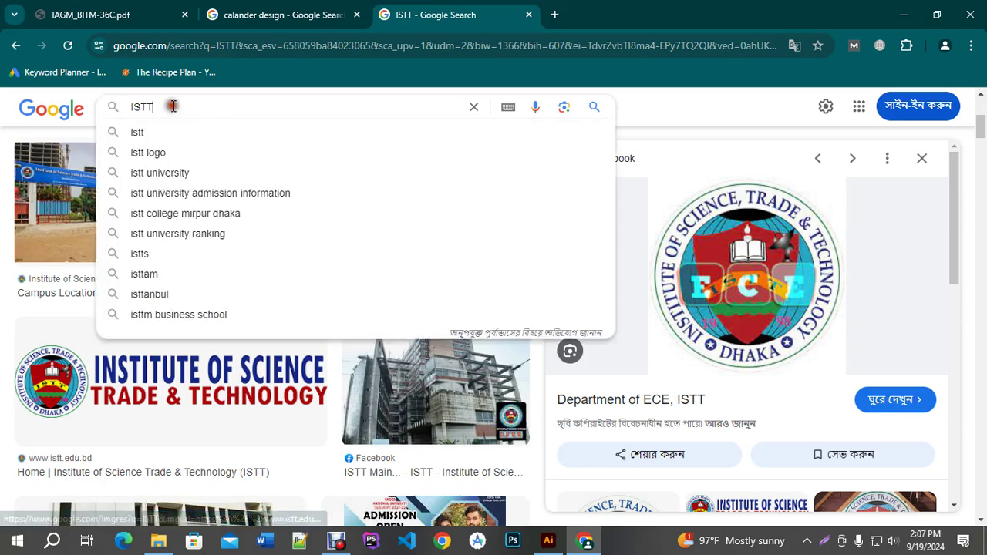
pyautogui.write('Logo')
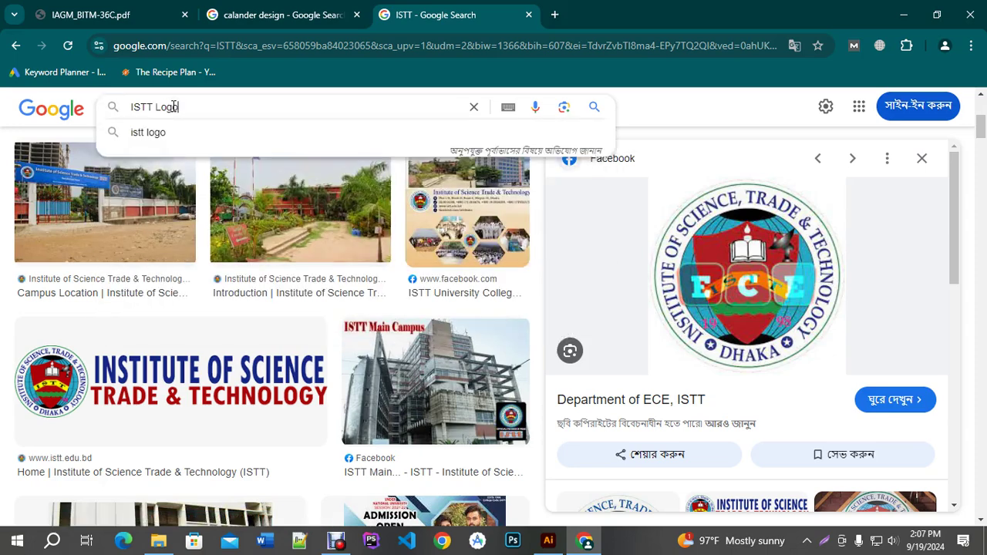
pyautogui.press('Return')
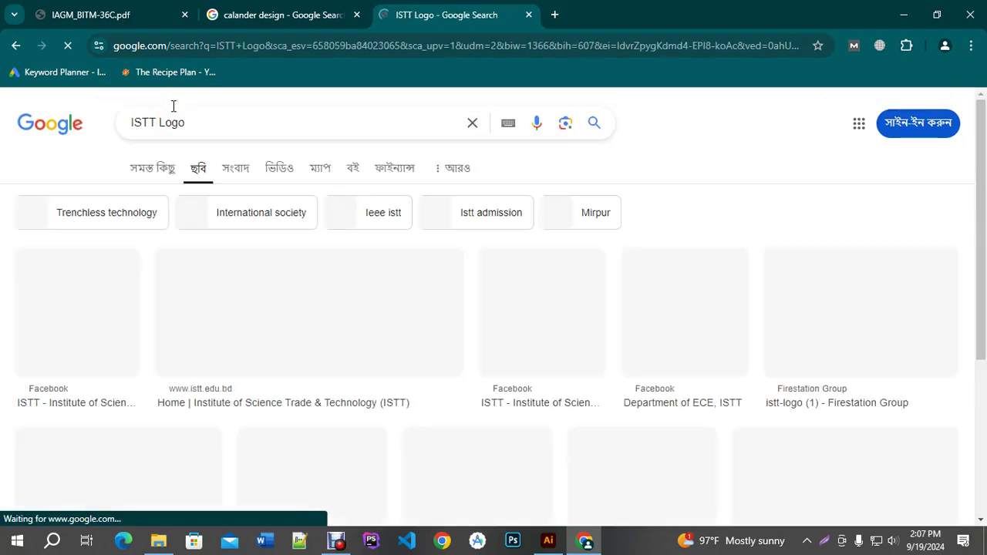
pyautogui.scroll(-1, 293, 223)
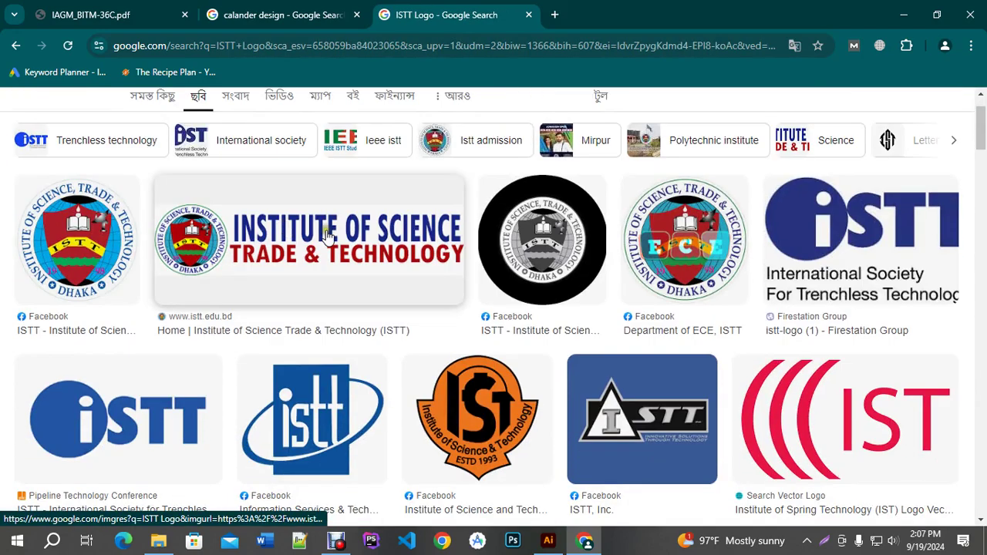
pyautogui.scroll(-1, 327, 237)
pyautogui.click(346, 211)
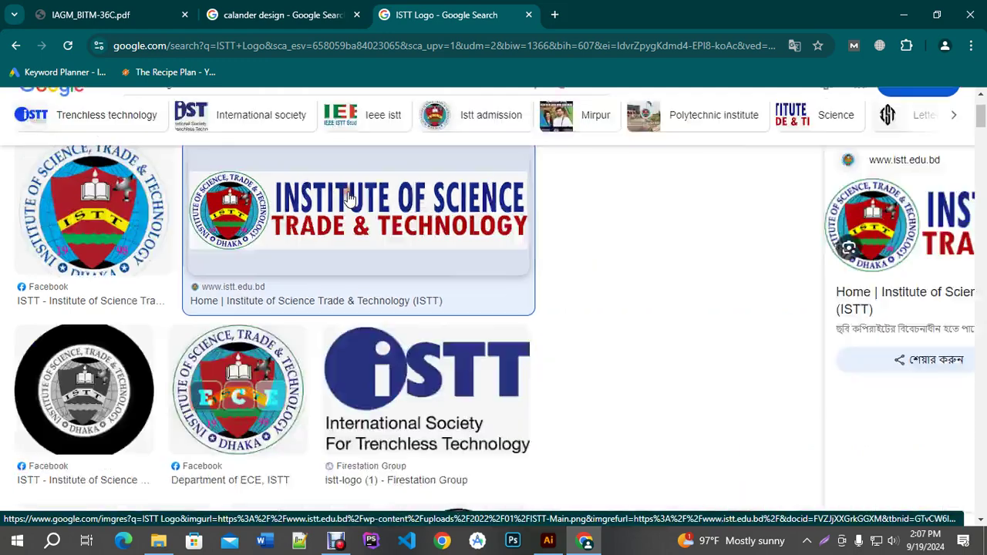
pyautogui.rightClick(710, 220)
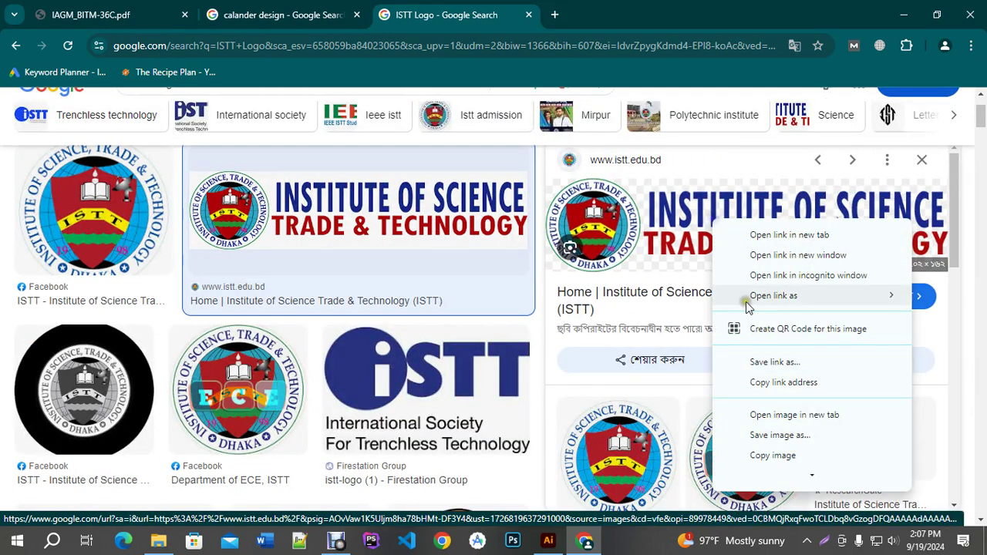
pyautogui.click(777, 435)
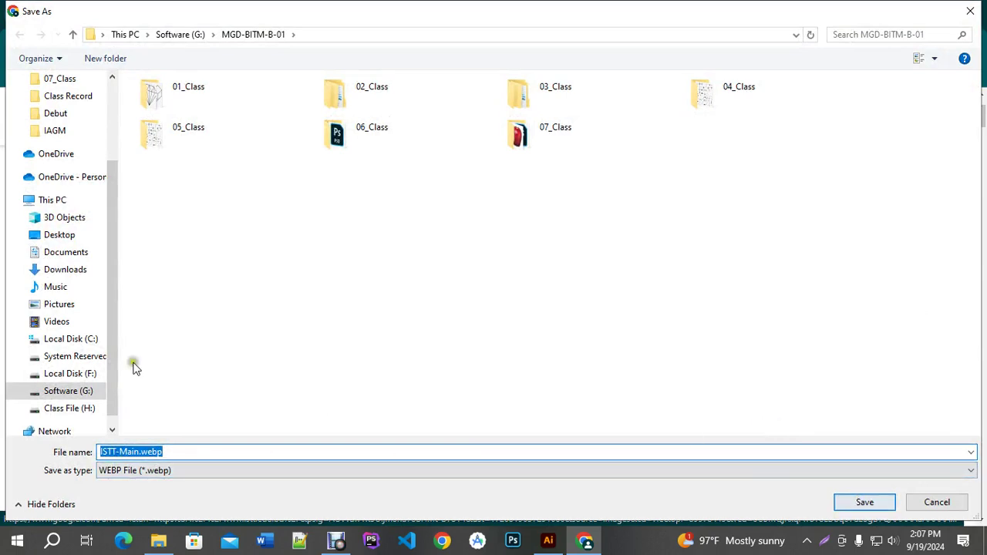
pyautogui.click(59, 236)
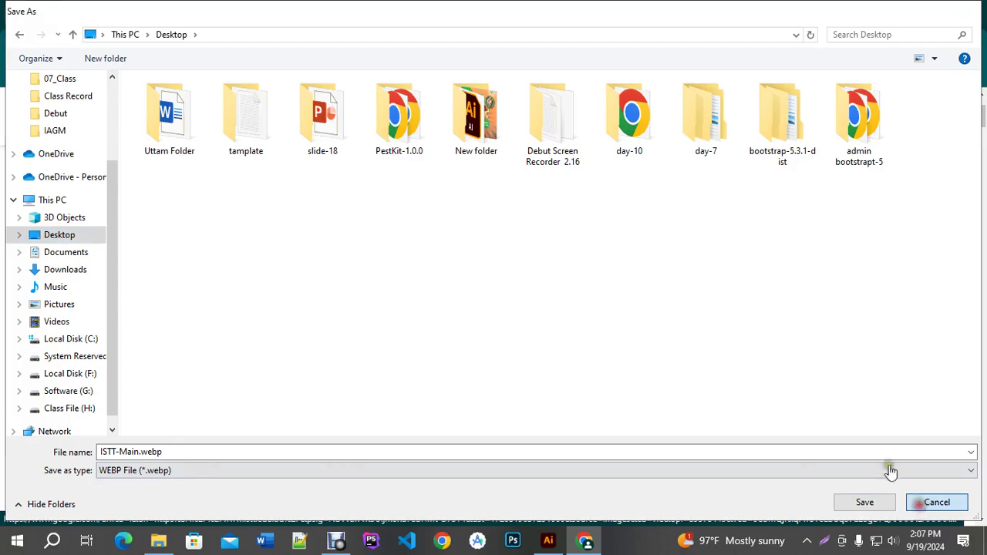
pyautogui.click(925, 502)
# Open the previewed banner logo ISTT-Main.png in its own browser tab and try to save it.
pyautogui.rightClick(682, 218)
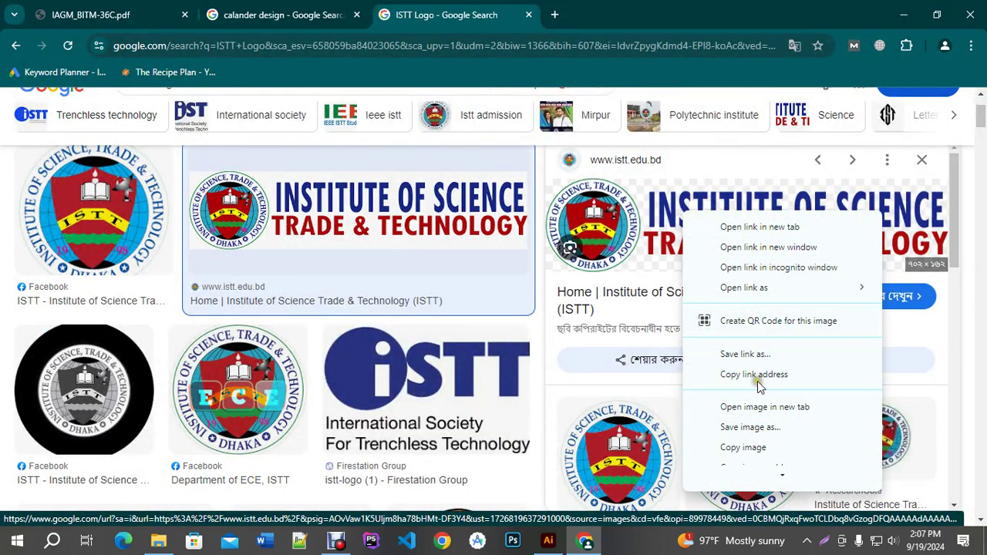
pyautogui.click(752, 406)
pyautogui.hotkey('ctrl', 'Tab')
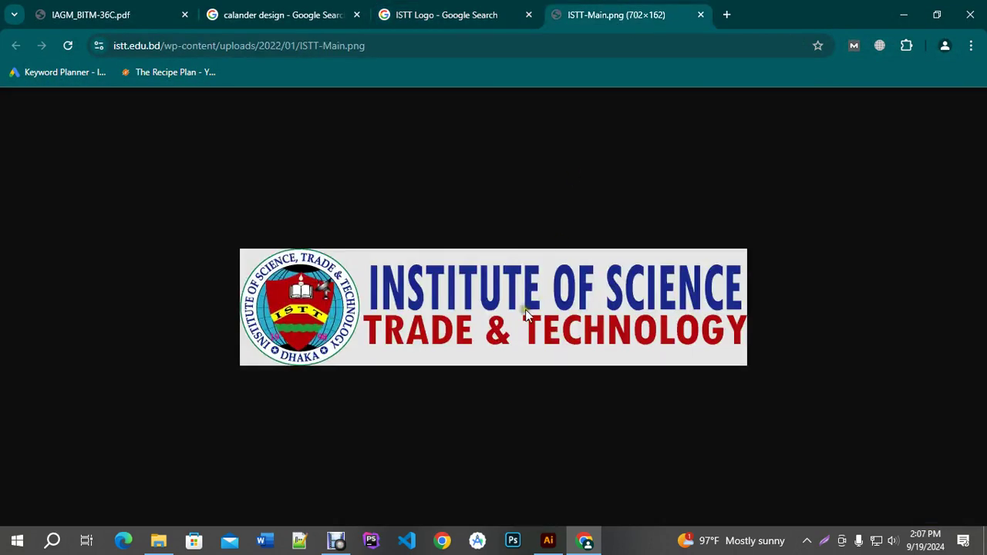
pyautogui.rightClick(509, 312)
pyautogui.click(562, 355)
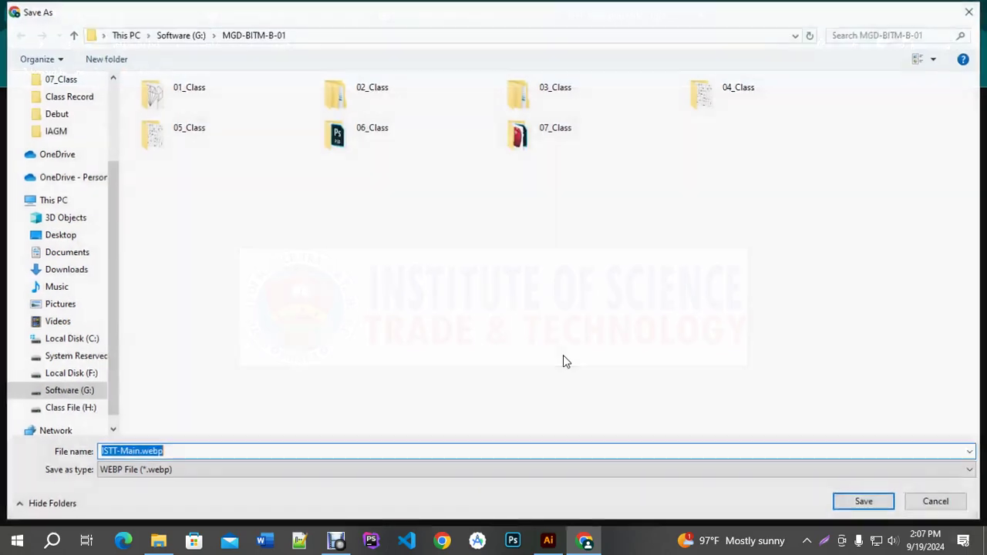
pyautogui.click(906, 501)
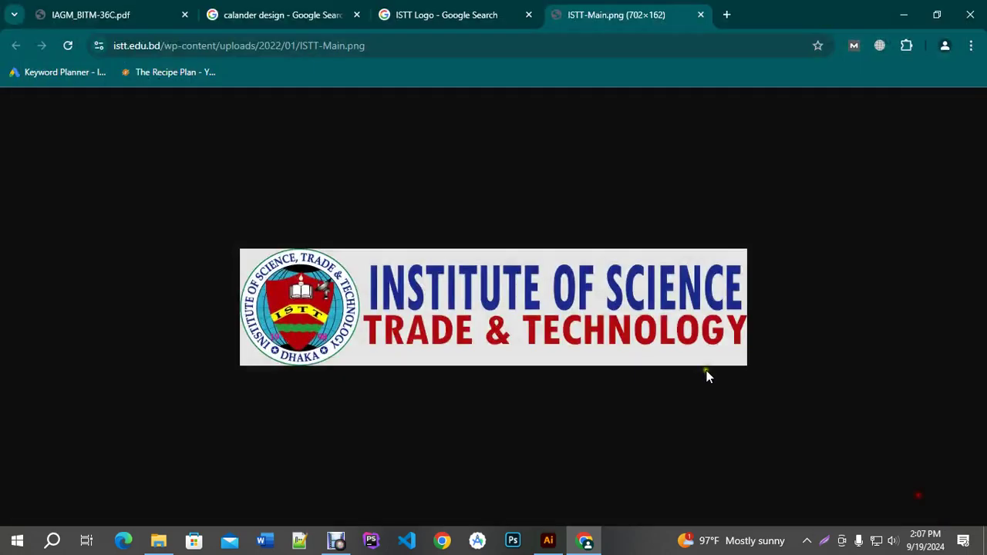
# Copy the ISTT-Main.png banner logo from its tab and paste it into the calendar document in Illustrator.
pyautogui.rightClick(521, 259)
pyautogui.click(576, 318)
pyautogui.click(548, 539)
pyautogui.hotkey('ctrl', 'v')
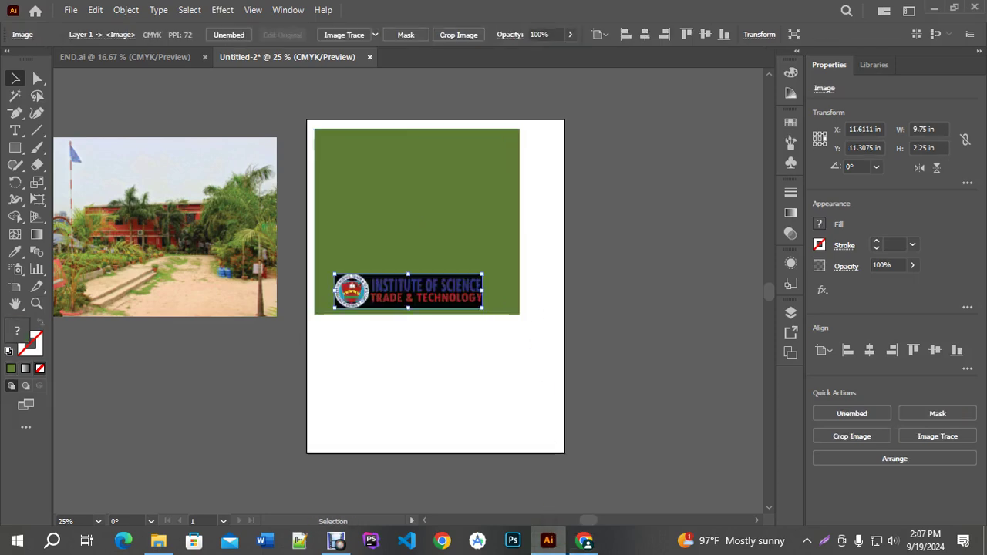
# Switch back to the ISTT Logo results in Chrome and copy the Institute of Science Trade & Technology banner thumbnail.
pyautogui.click(584, 541)
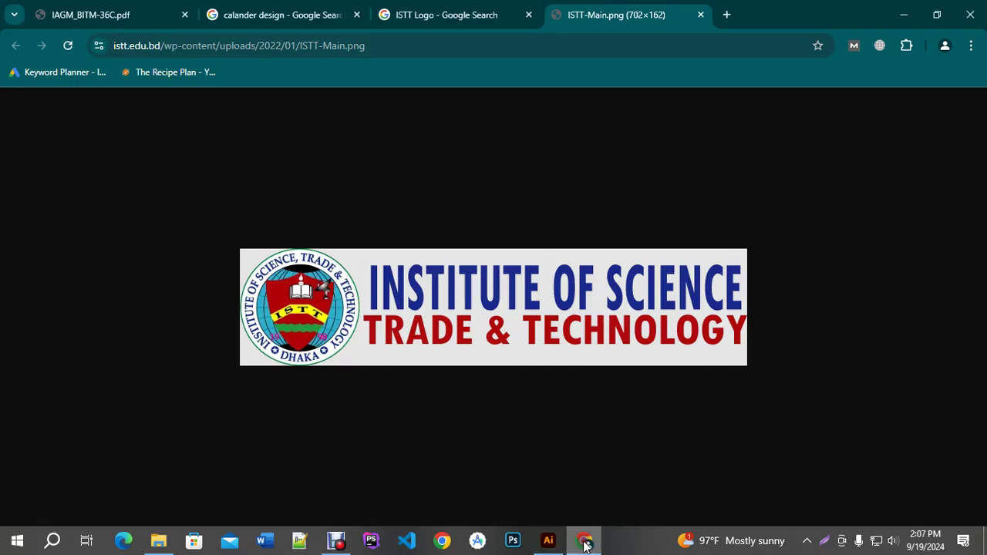
pyautogui.click(445, 15)
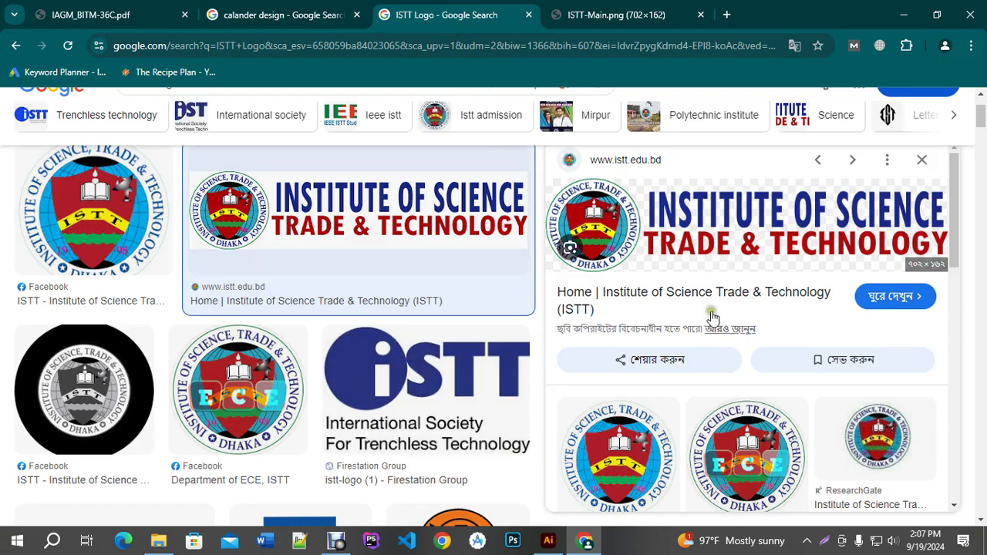
pyautogui.click(721, 445)
pyautogui.rightClick(404, 194)
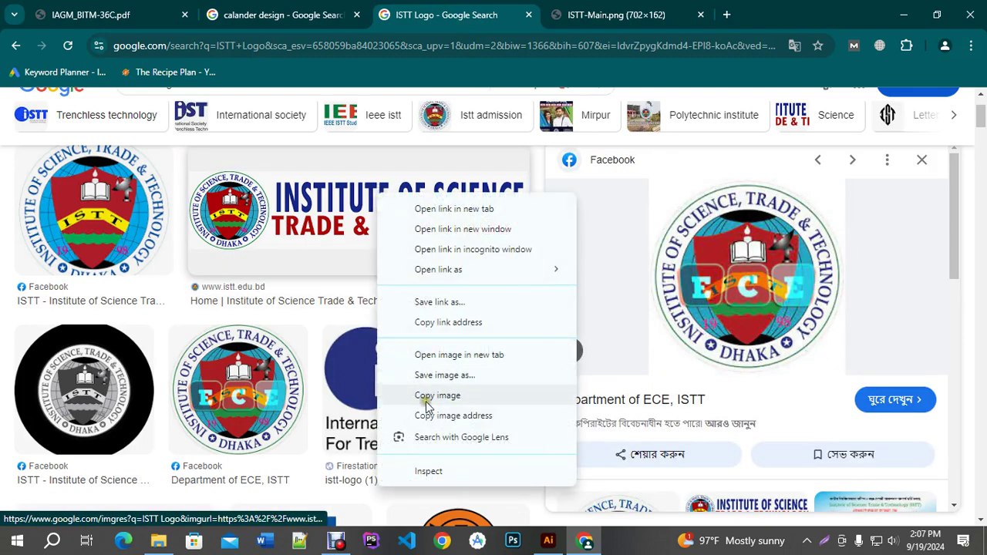
pyautogui.click(428, 398)
# Return to Illustrator, paste the copied banner logo below the green rectangle and delete the earlier black-background copy.
pyautogui.click(548, 541)
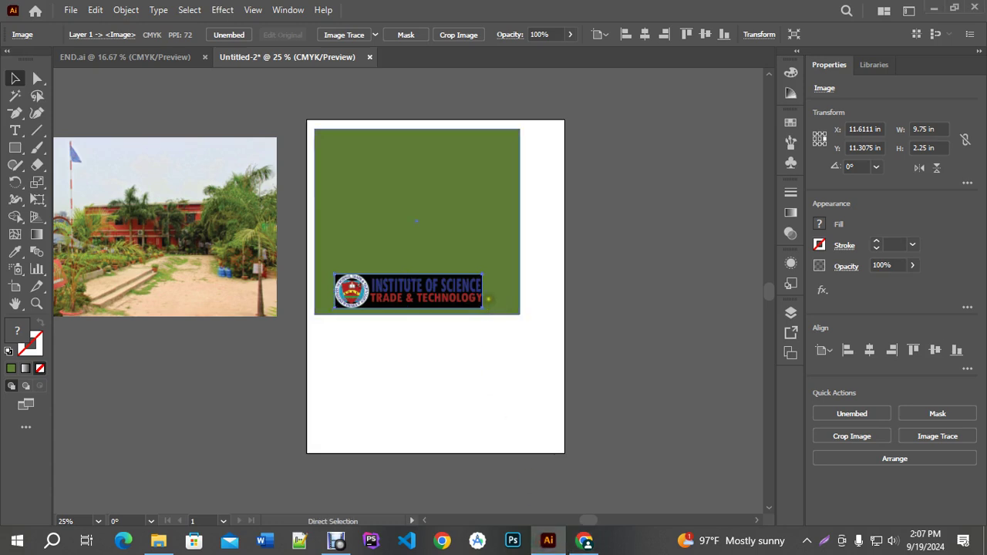
pyautogui.hotkey('ctrl', 'v')
pyautogui.moveTo(482, 296); pyautogui.dragTo(474, 395)
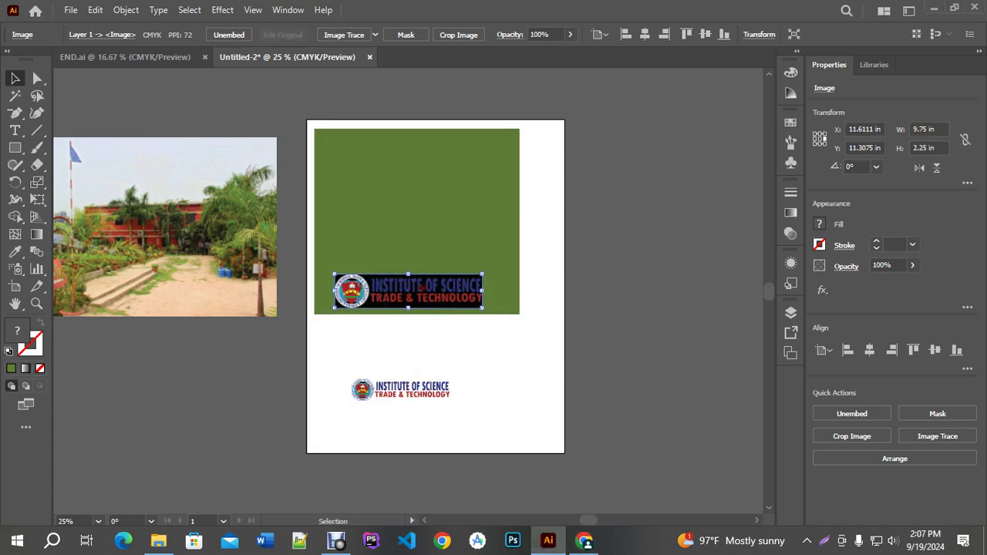
pyautogui.click(417, 336)
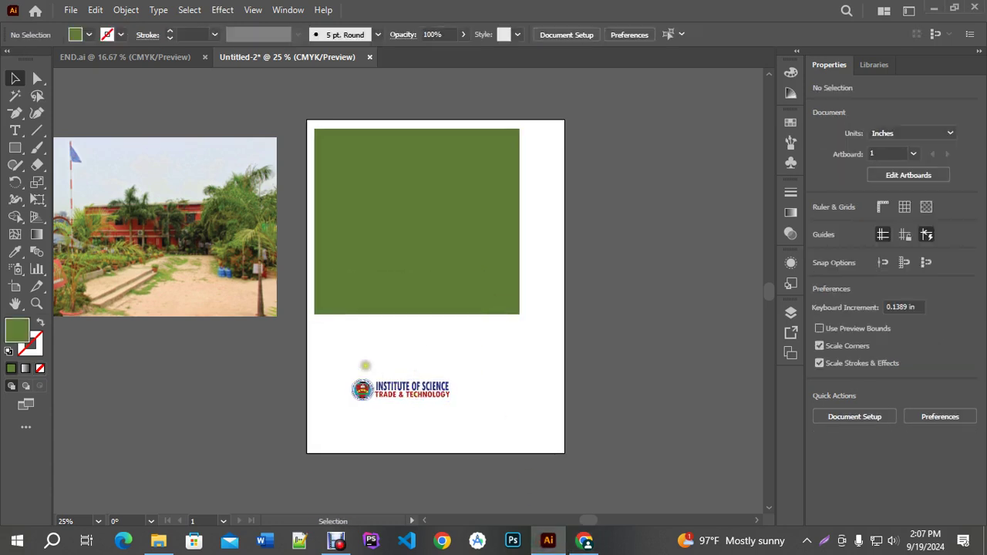
# Move the banner logo off the artboard to just below the campus photo.
pyautogui.click(395, 263)
pyautogui.moveTo(623, 298); pyautogui.dragTo(671, 298)
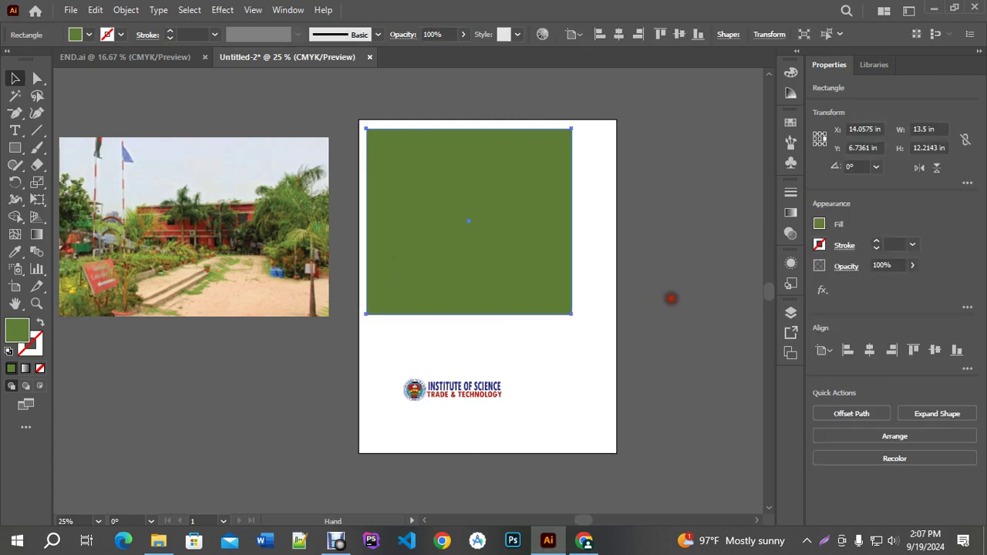
pyautogui.click(544, 332)
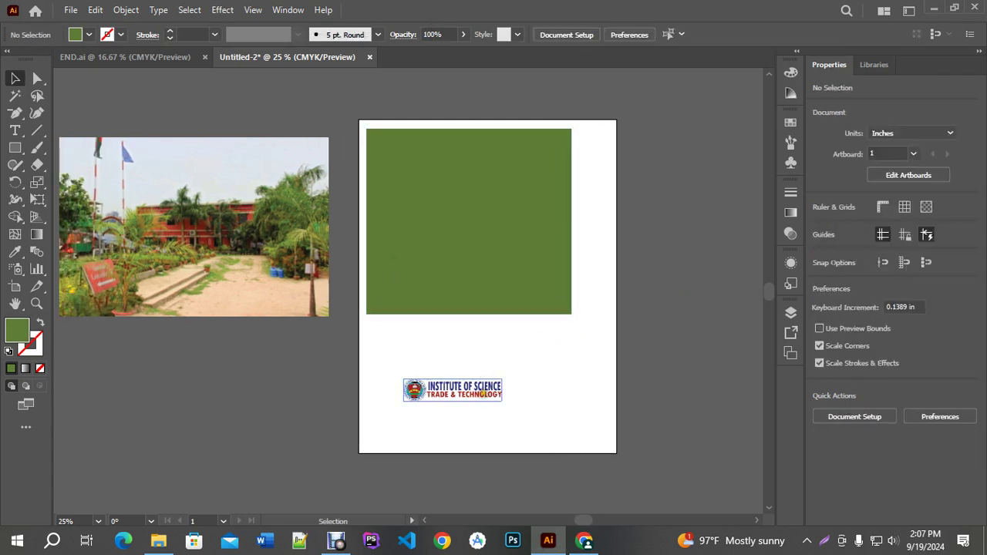
pyautogui.moveTo(482, 393); pyautogui.dragTo(309, 371)
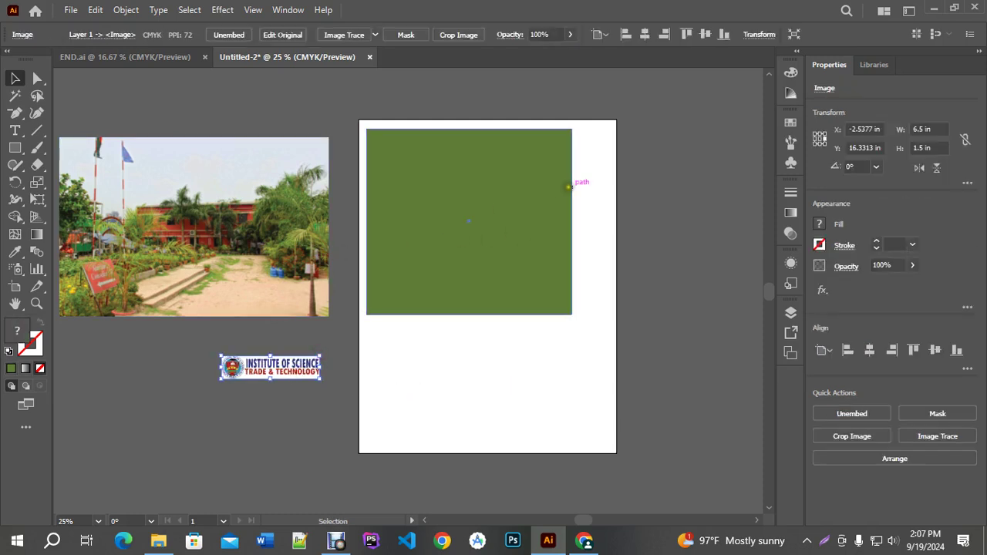
# Slice off the green rectangle's upper-right and lower-left corners with two diagonal Knife cuts.
pyautogui.click(568, 186)
pyautogui.click(40, 166)
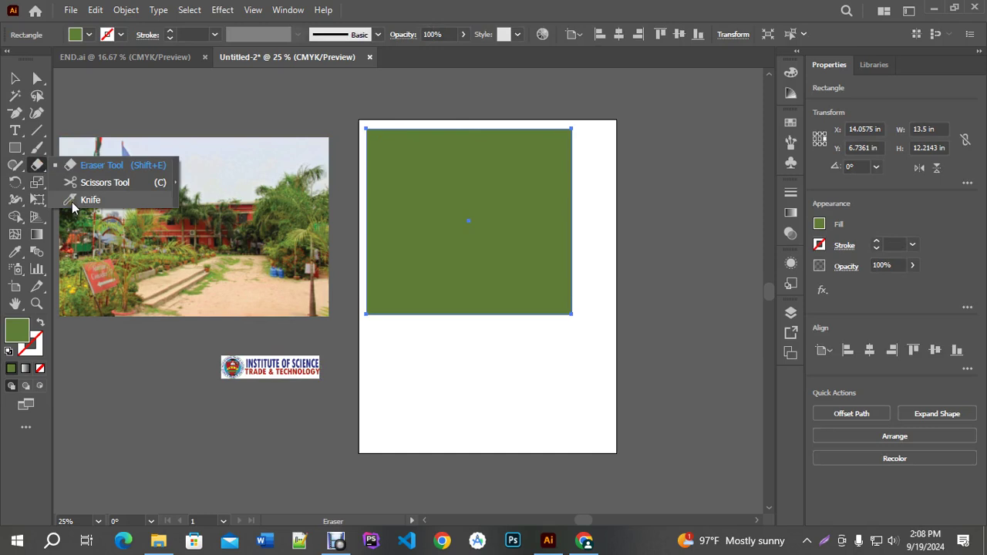
pyautogui.click(74, 202)
pyautogui.scroll(1, 548, 135)
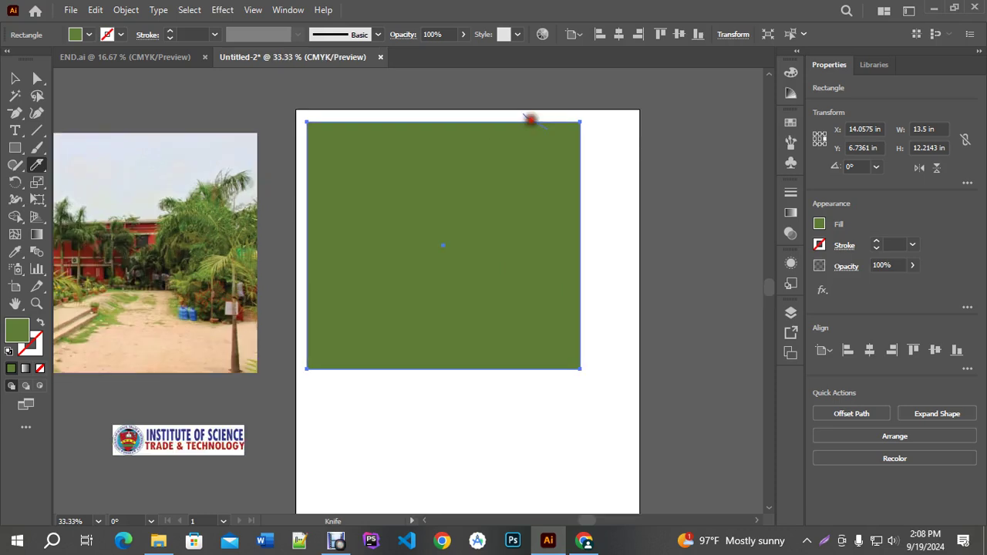
pyautogui.moveTo(529, 119); pyautogui.dragTo(623, 182)
pyautogui.moveTo(296, 330)
pyautogui.mouseDown()
pyautogui.moveTo(404, 414)
pyautogui.moveTo(428, 417)
pyautogui.mouseUp()
pyautogui.press('v')
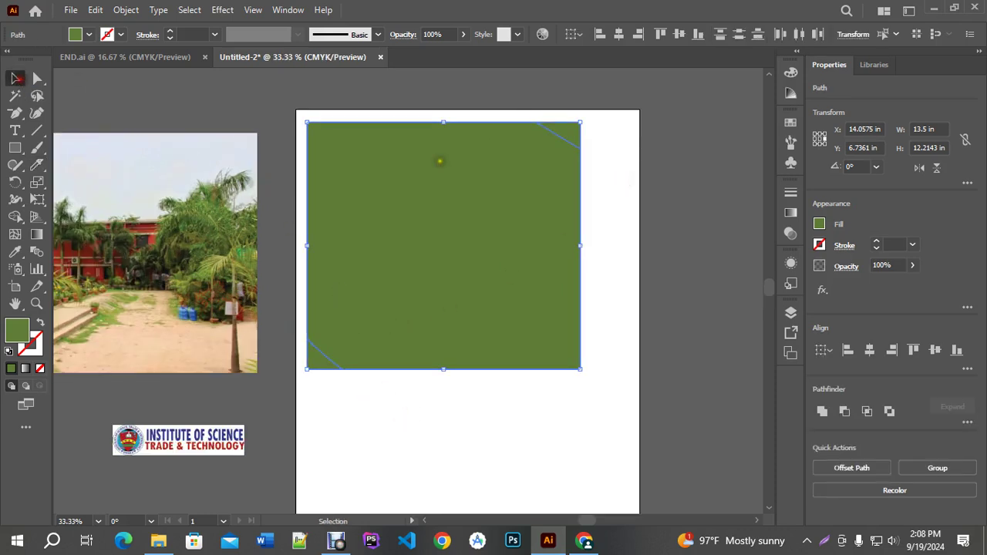
# Delete the two cut-off corner pieces of the green rectangle.
pyautogui.click(617, 168)
pyautogui.click(580, 130)
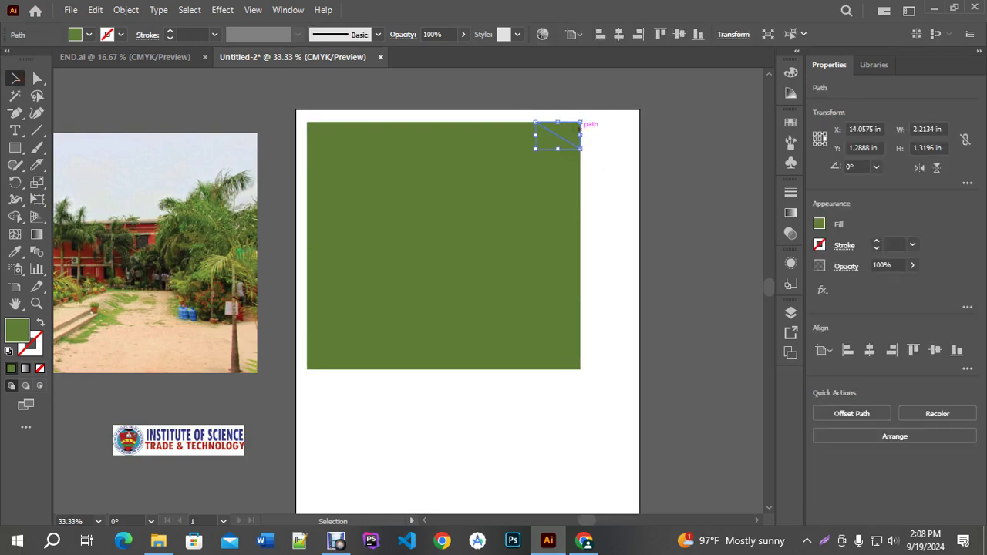
pyautogui.press('Delete')
pyautogui.click(313, 359)
pyautogui.press('Delete')
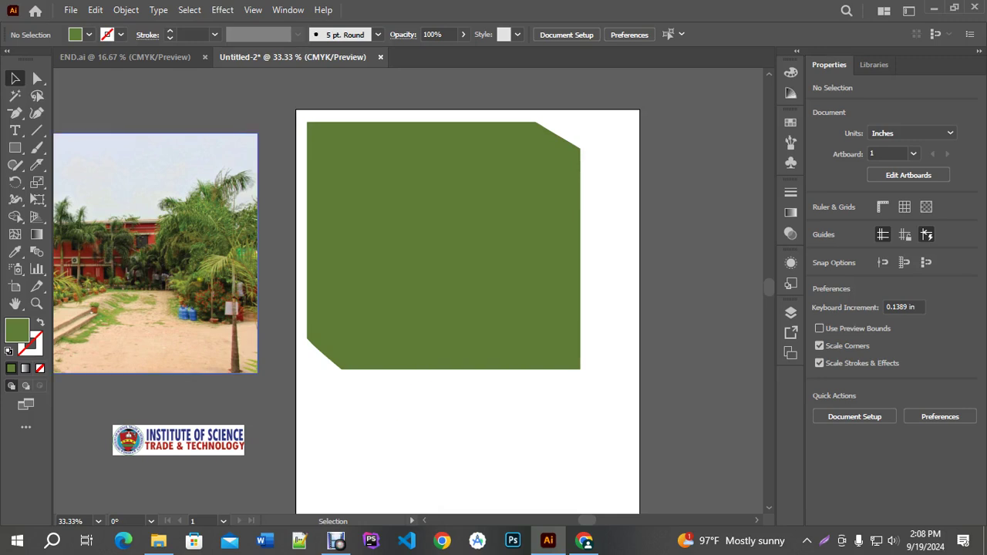
# Move the campus photo behind the green shape and enlarge it to about 19.4 x 12.93 in so it covers the shape.
pyautogui.moveTo(229, 279); pyautogui.dragTo(564, 271)
pyautogui.moveTo(625, 126); pyautogui.dragTo(641, 114)
pyautogui.moveTo(636, 176); pyautogui.dragTo(629, 176)
pyautogui.click(684, 225)
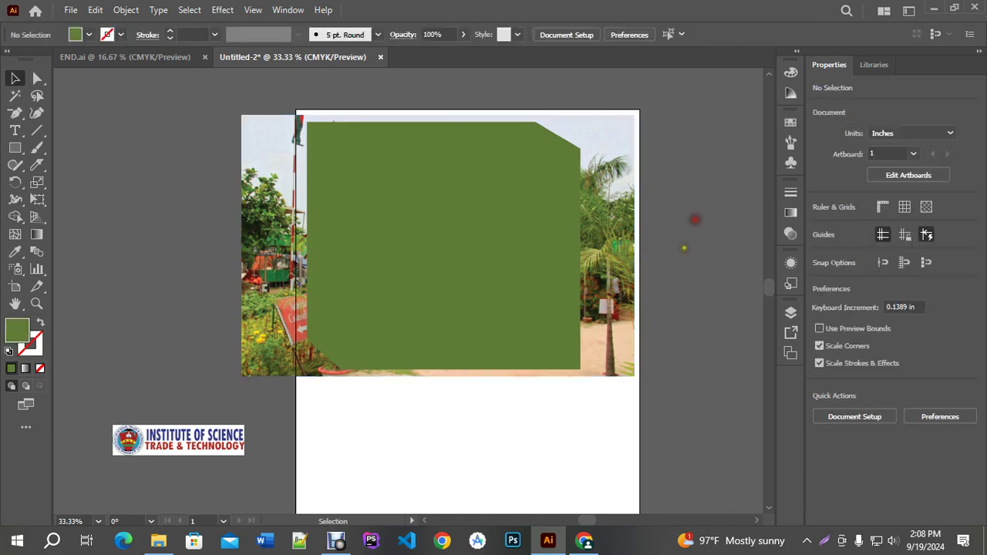
# Duplicate the green shape off the artboard, and clip the campus photo inside the original green shape with a clipping mask.
pyautogui.scroll(-1, 683, 247)
pyautogui.keyDown('alt'); pyautogui.moveTo(509, 268); pyautogui.dragTo(163, 264); pyautogui.keyUp('alt')
pyautogui.click(599, 205)
pyautogui.keyDown('shift'); pyautogui.click(610, 214); pyautogui.keyUp('shift')
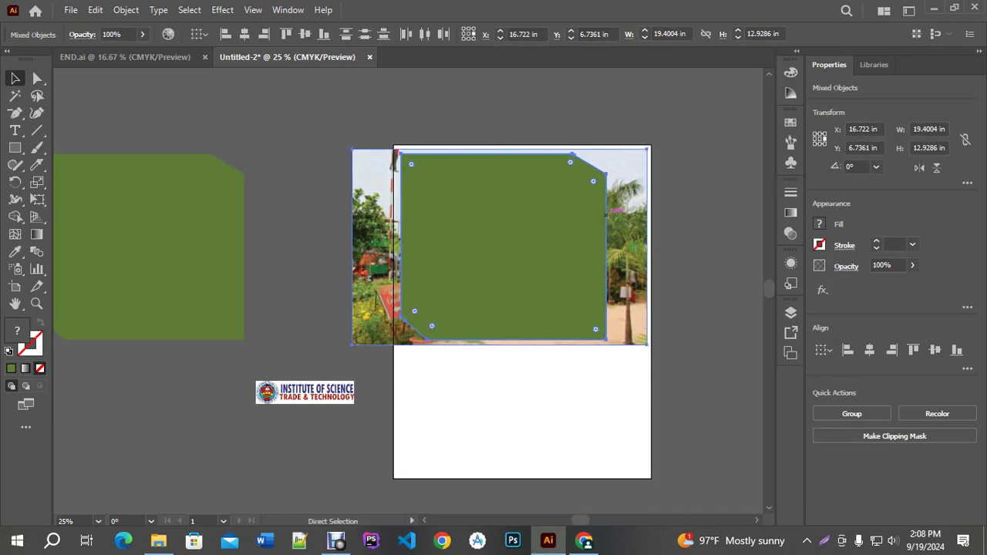
pyautogui.hotkey('ctrl', '7')
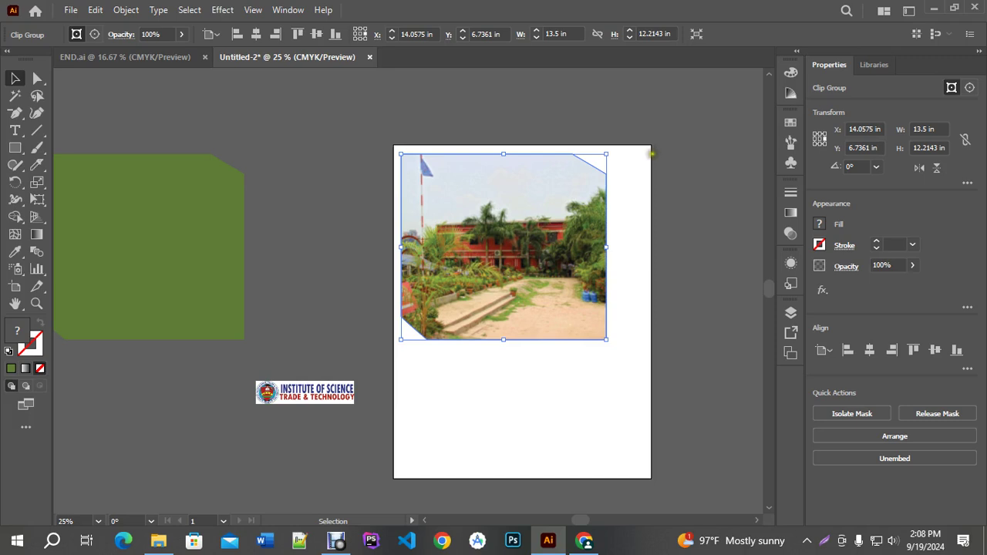
pyautogui.click(645, 235)
# Place the spare green shape over the clipped photo, enlarge it to about 13.82 x 12.5 in and send it to the back as a border.
pyautogui.moveTo(218, 236); pyautogui.dragTo(580, 234)
pyautogui.moveTo(602, 157)
pyautogui.mouseDown()
pyautogui.moveTo(619, 147)
pyautogui.moveTo(592, 157)
pyautogui.mouseUp()
pyautogui.scroll(4, 619, 147)
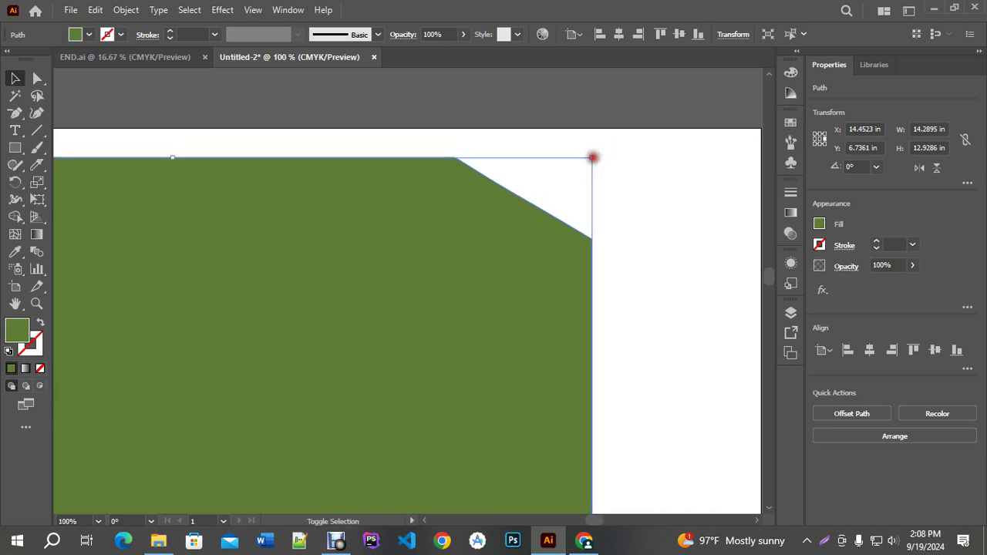
pyautogui.scroll(-2, 593, 158)
pyautogui.hotkey('ctrl', 'shift', '[')
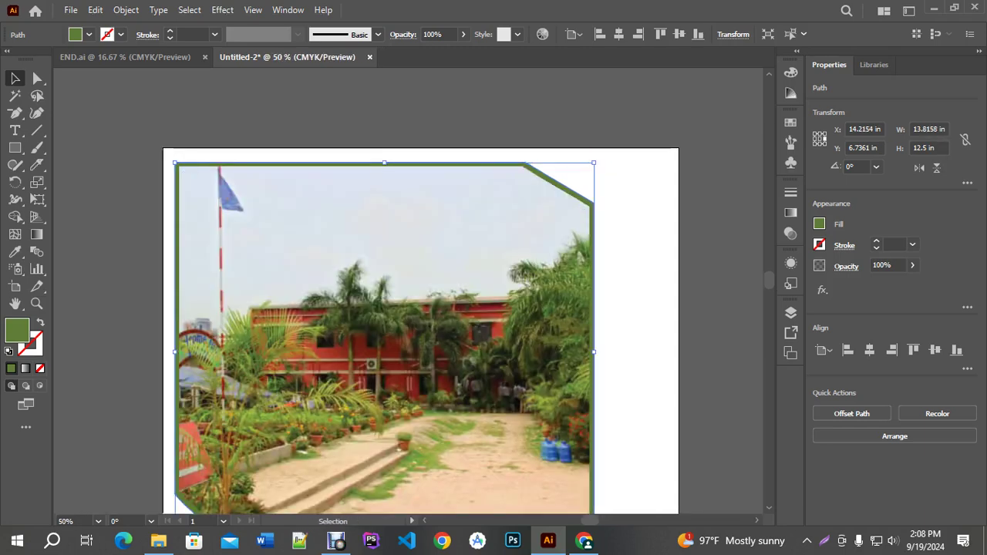
# Recolour the border shape behind the photo with the dark red sampled from the banner logo using the Eyedropper.
pyautogui.scroll(-1, 592, 162)
pyautogui.moveTo(566, 425); pyautogui.dragTo(603, 348)
pyautogui.click(19, 254)
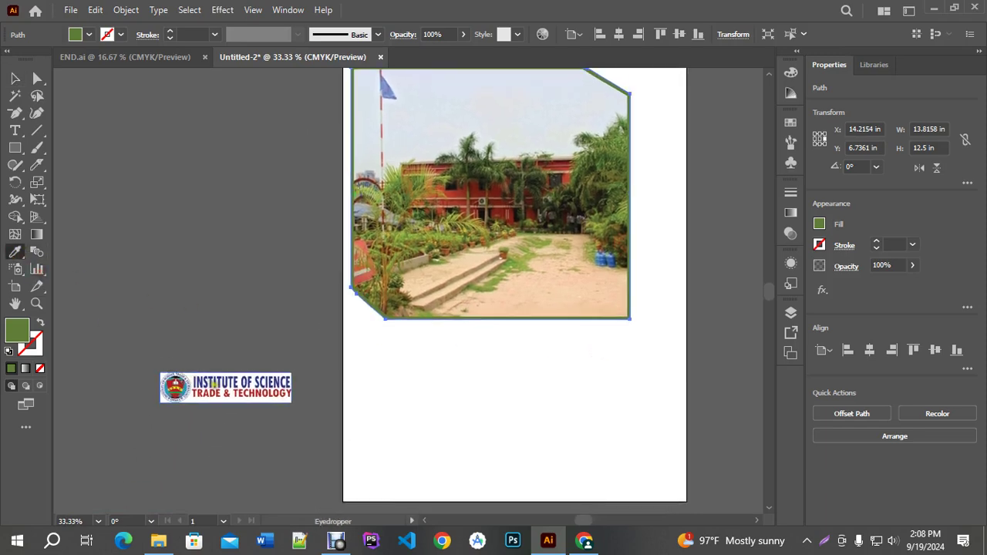
pyautogui.click(202, 385)
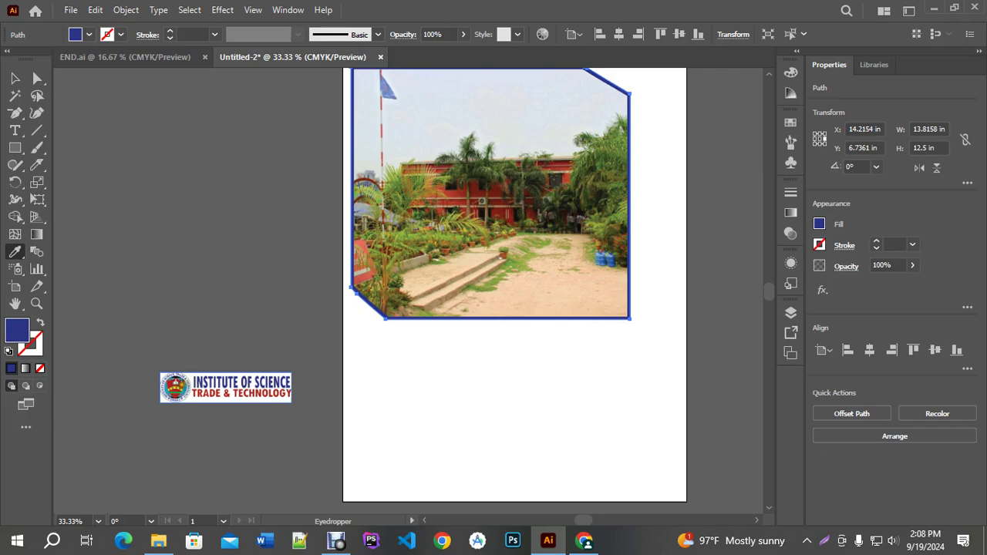
pyautogui.click(174, 392)
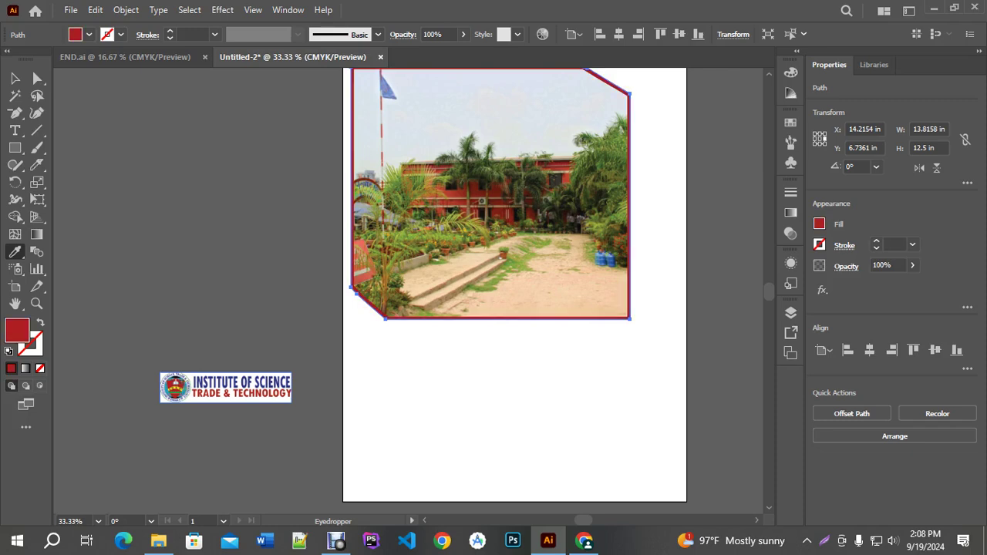
pyautogui.click(14, 78)
pyautogui.click(501, 397)
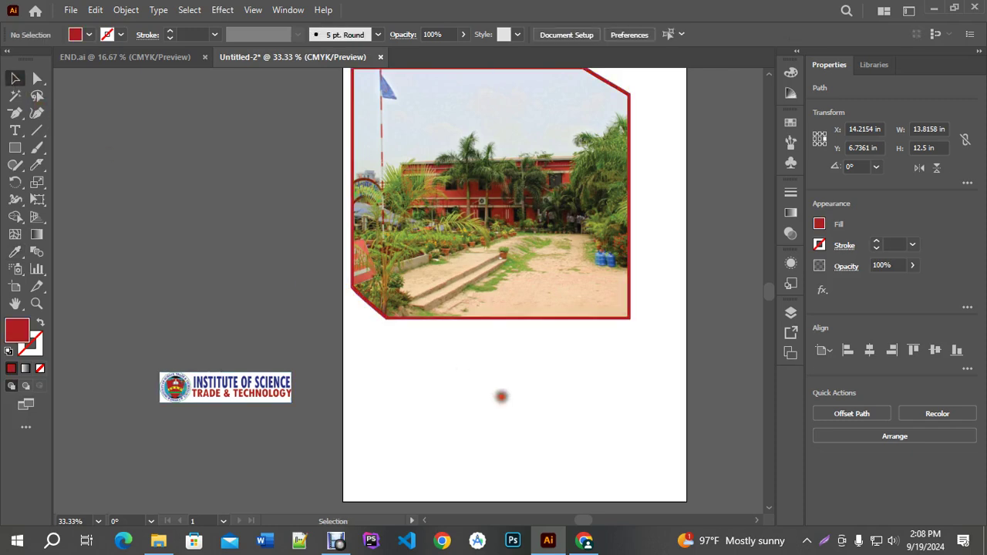
# Draw a red upright rectangle about 3.71 x 8.75 in across the right edge of the framed campus photo.
pyautogui.scroll(-1, 435, 398)
pyautogui.scroll(1, 616, 359)
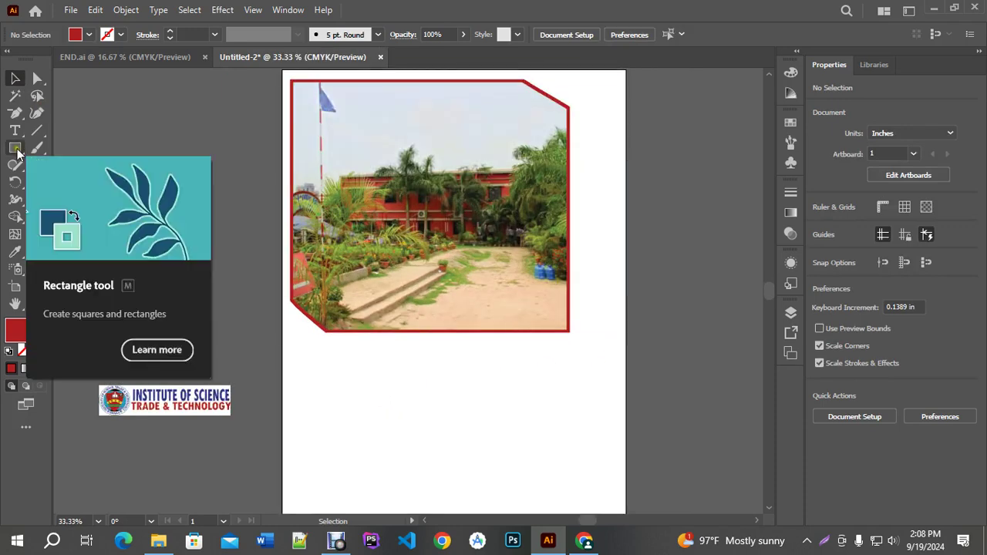
pyautogui.moveTo(17, 152); pyautogui.dragTo(77, 146)
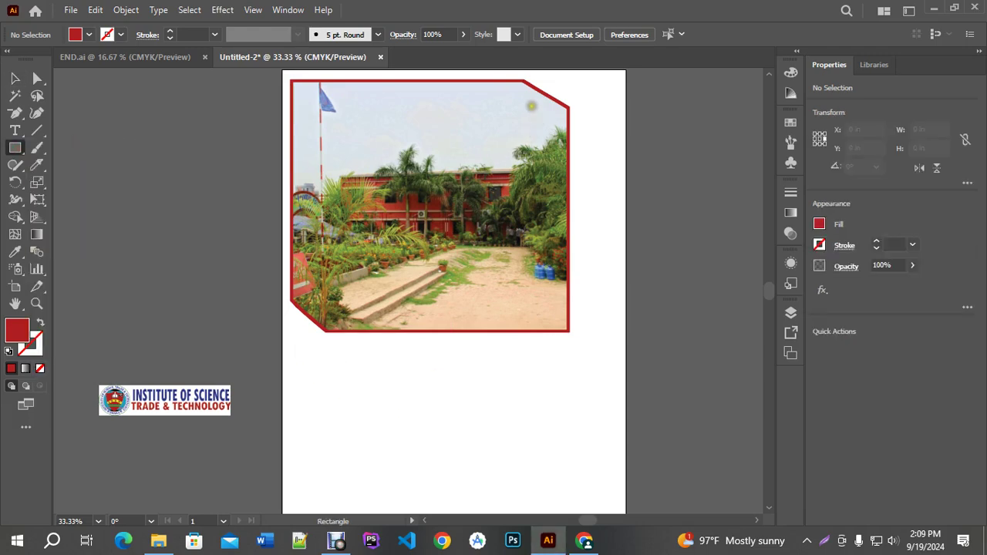
pyautogui.moveTo(524, 131); pyautogui.dragTo(599, 307)
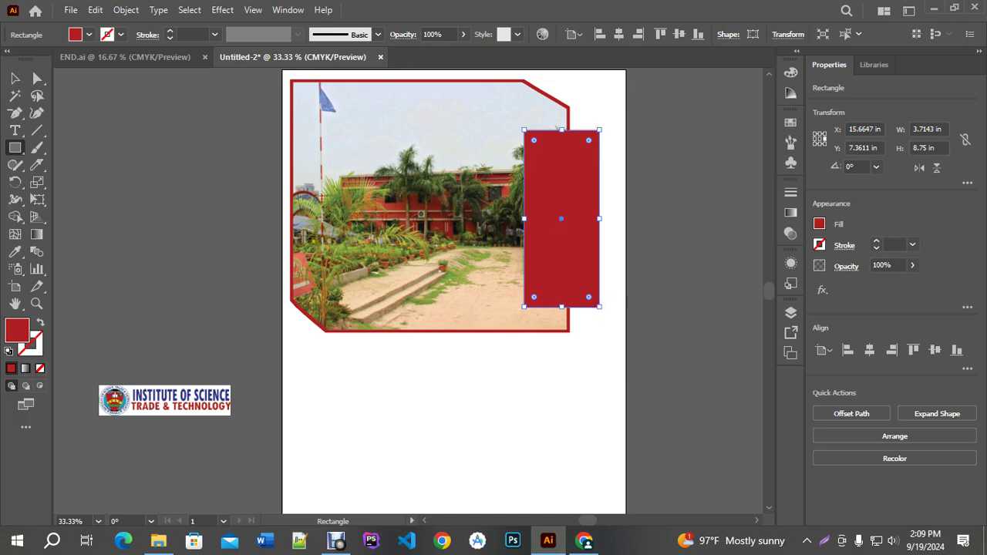
# Shear the red rectangle vertically so its upper and lower edges slope down to the right, about 9.49 in high overall.
pyautogui.moveTo(36, 182); pyautogui.dragTo(85, 201)
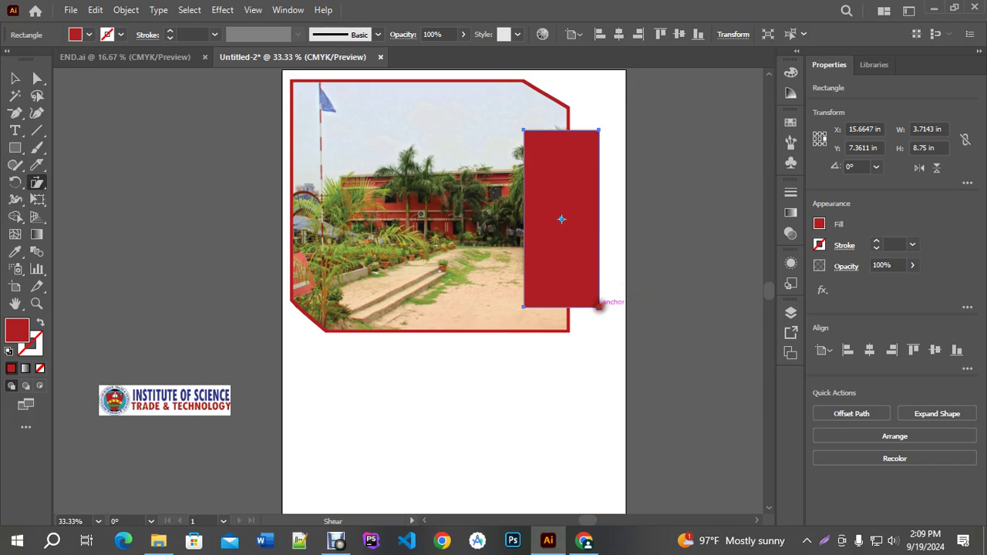
pyautogui.click(526, 306)
pyautogui.moveTo(524, 306); pyautogui.dragTo(598, 301)
pyautogui.moveTo(262, 152); pyautogui.dragTo(139, 132)
pyautogui.press('v')
pyautogui.click(614, 421)
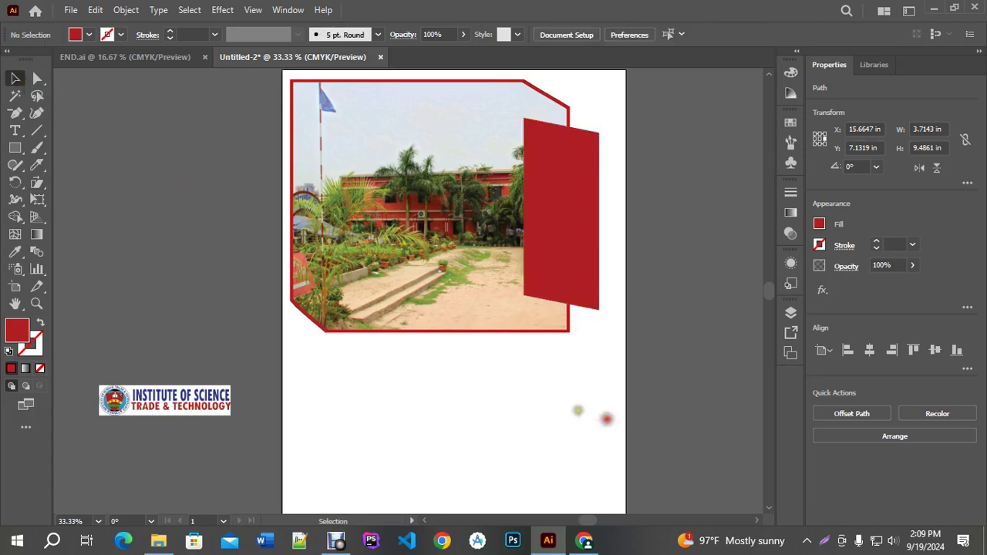
# Try white, blue and yellow from the banner logo as the slanted panel's fill, and return it to the logo's red.
pyautogui.moveTo(521, 398); pyautogui.dragTo(557, 388)
pyautogui.click(602, 249)
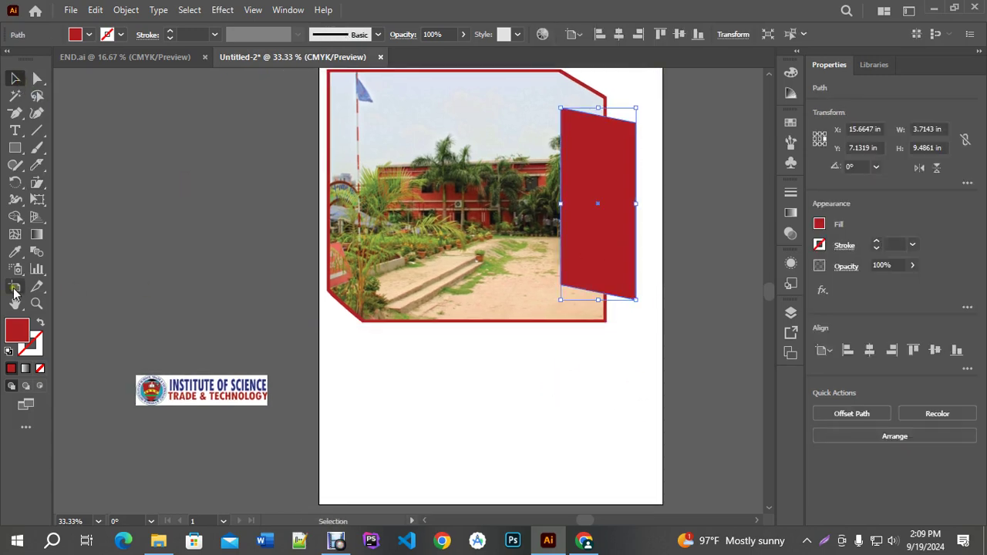
pyautogui.click(15, 252)
pyautogui.click(171, 392)
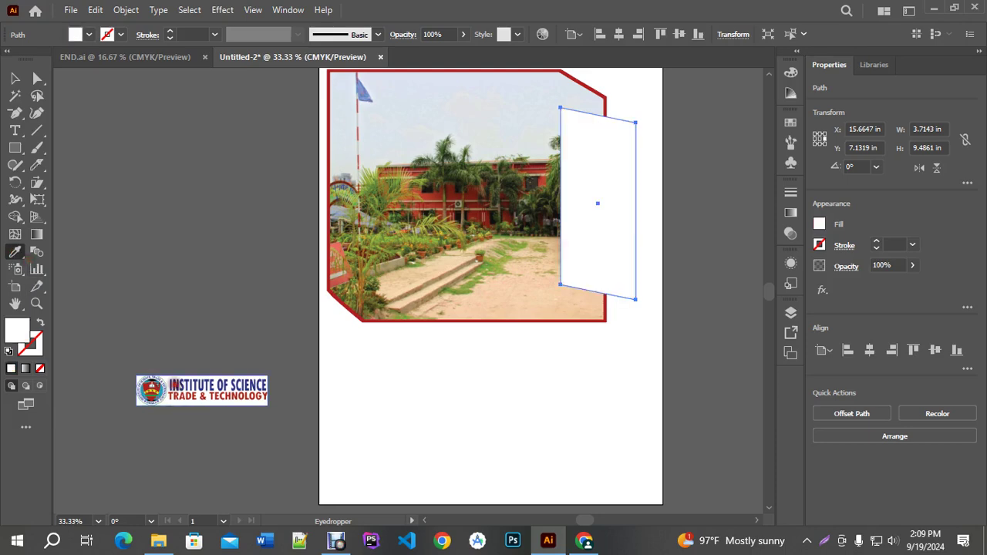
pyautogui.click(174, 389)
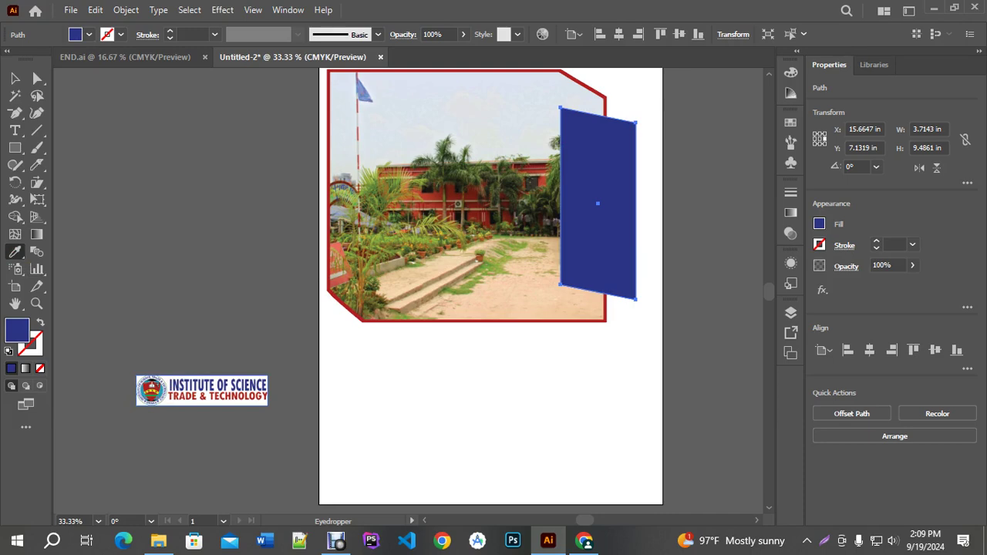
pyautogui.click(177, 395)
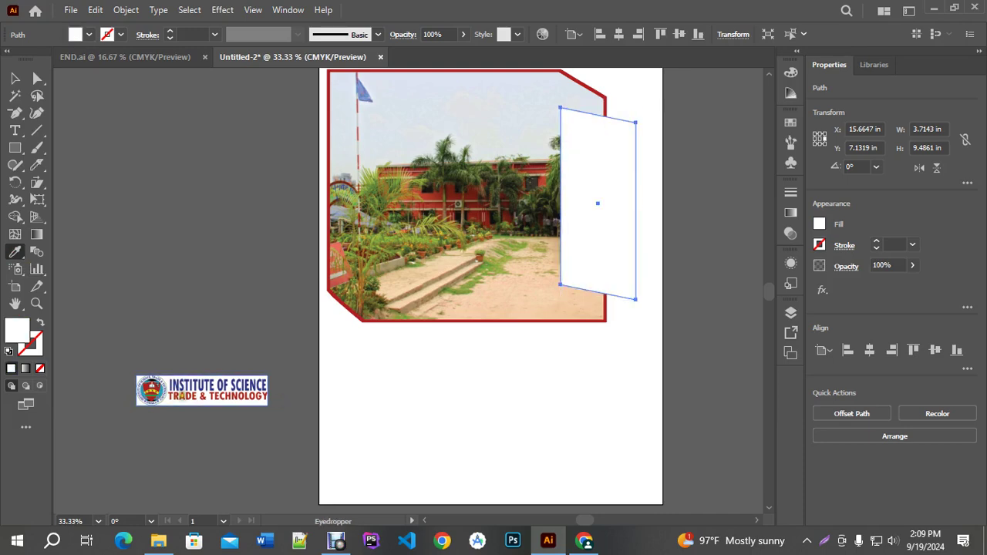
pyautogui.click(153, 390)
pyautogui.click(151, 389)
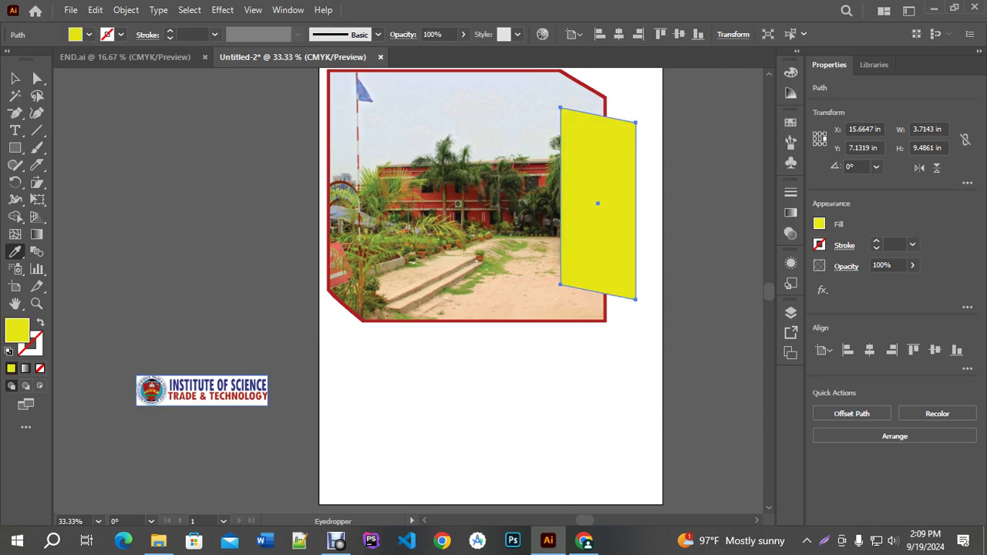
pyautogui.click(165, 388)
pyautogui.click(177, 393)
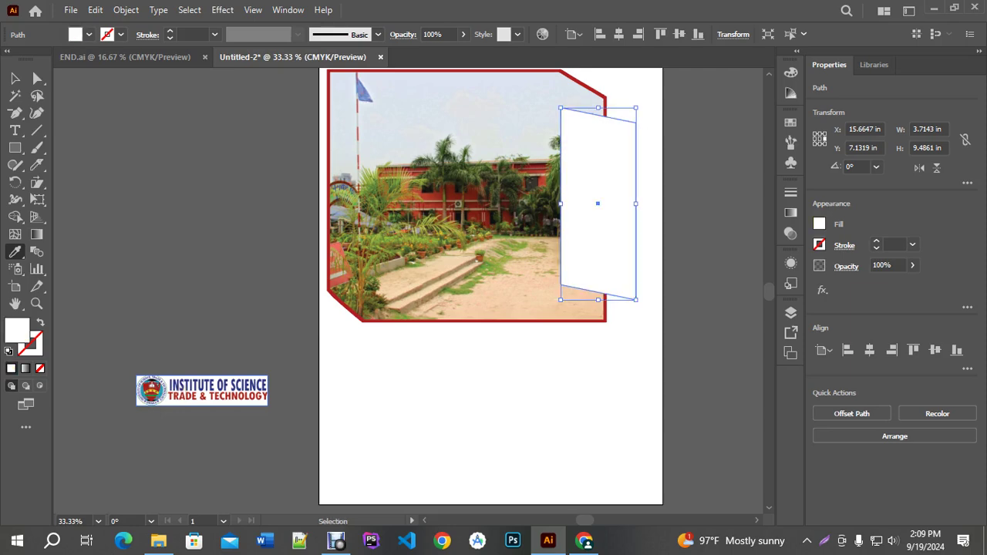
pyautogui.click(185, 396)
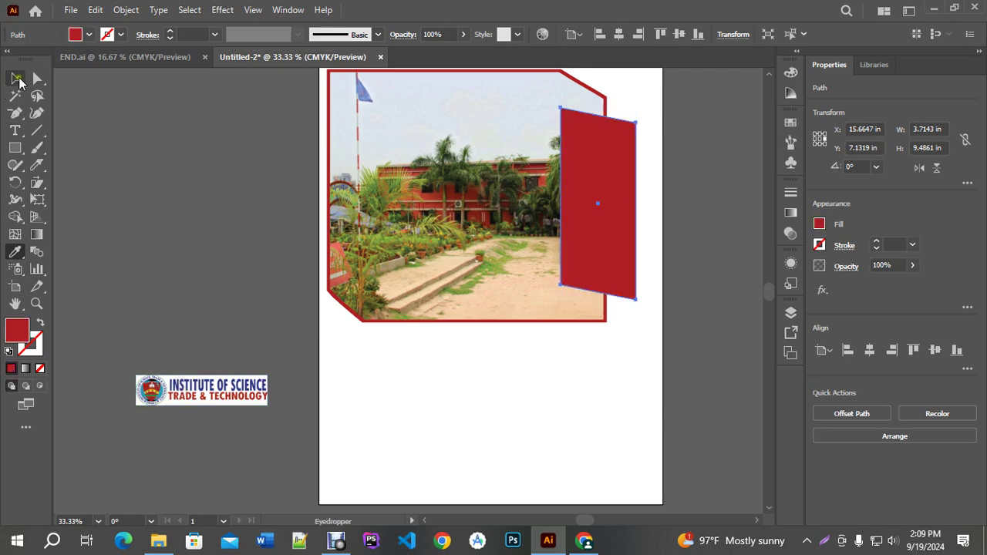
pyautogui.press('v')
pyautogui.click(518, 403)
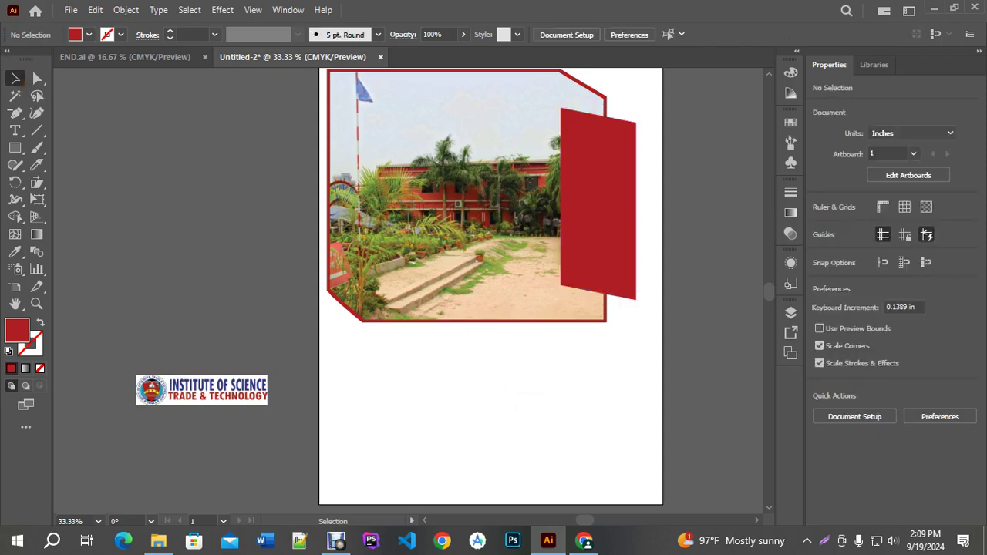
# Add the vertical text "2024" at 72 pt on the blank area below the campus photo.
pyautogui.click(17, 132)
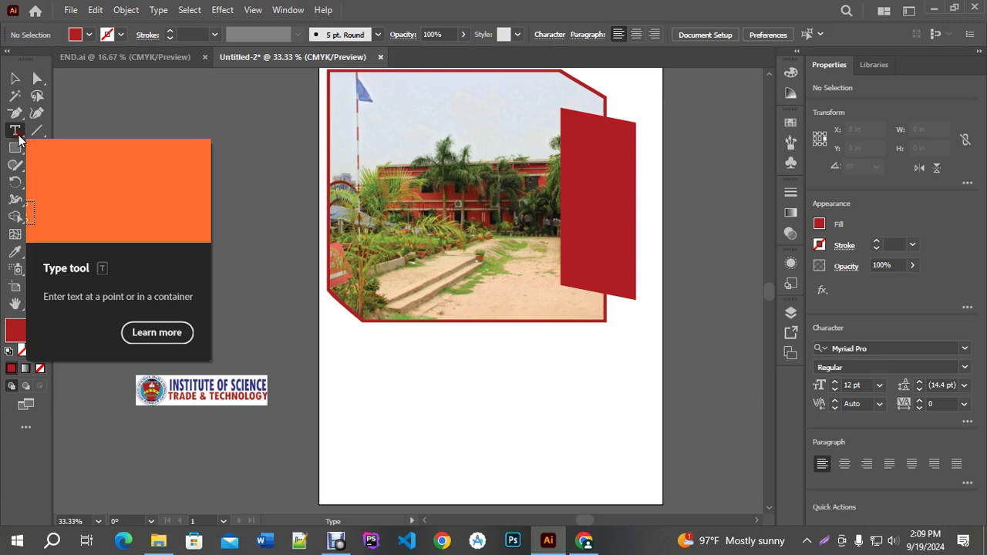
pyautogui.rightClick(21, 137)
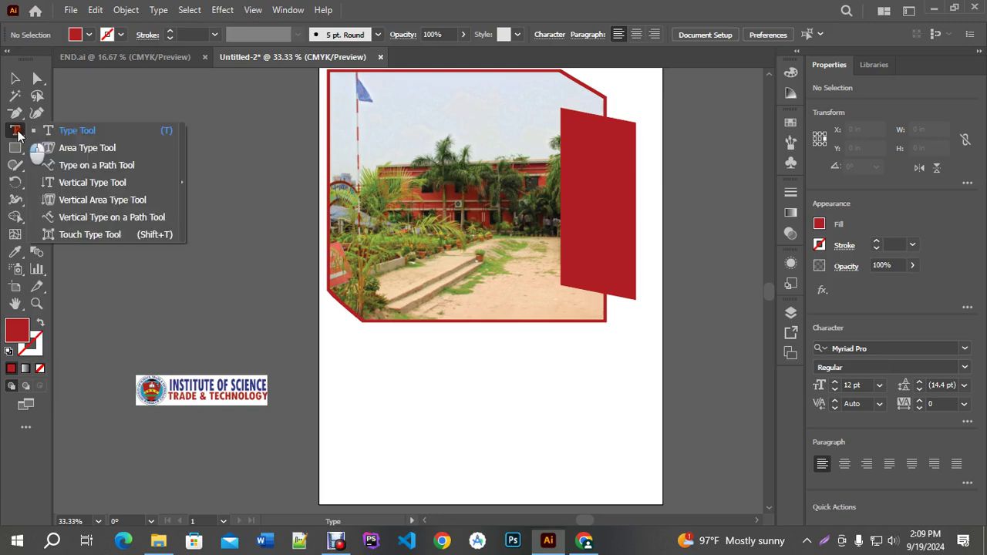
pyautogui.click(78, 183)
pyautogui.click(462, 357)
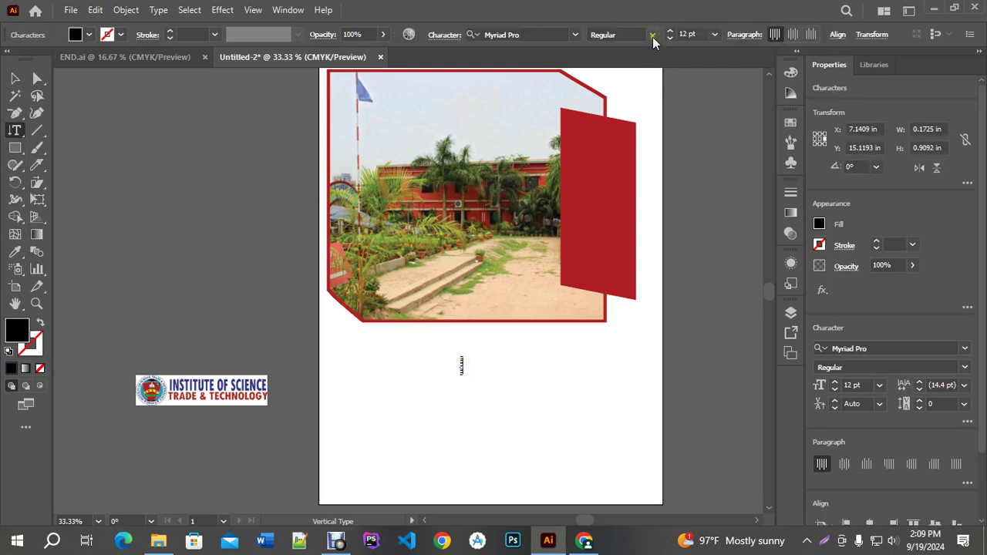
pyautogui.click(714, 36)
pyautogui.click(734, 293)
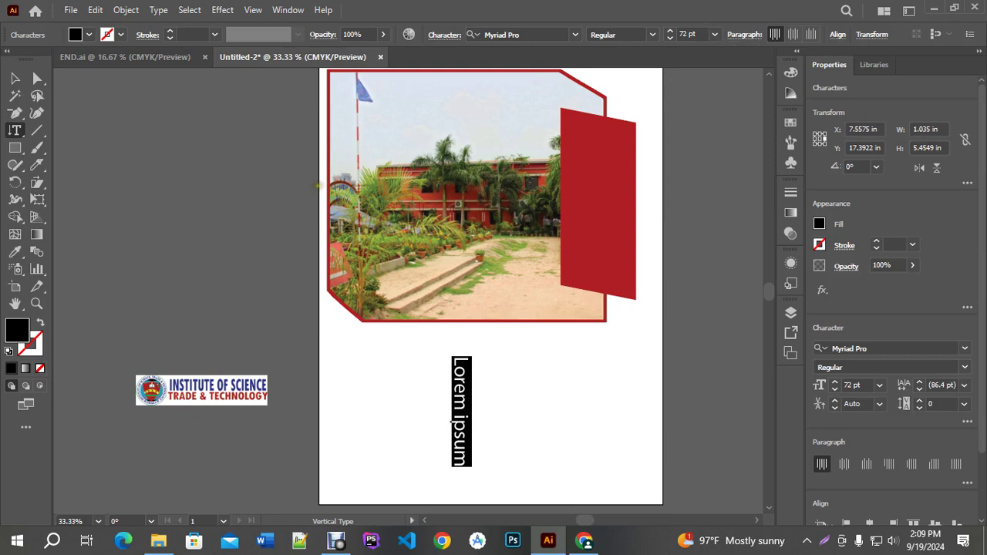
pyautogui.press('BackSpace')
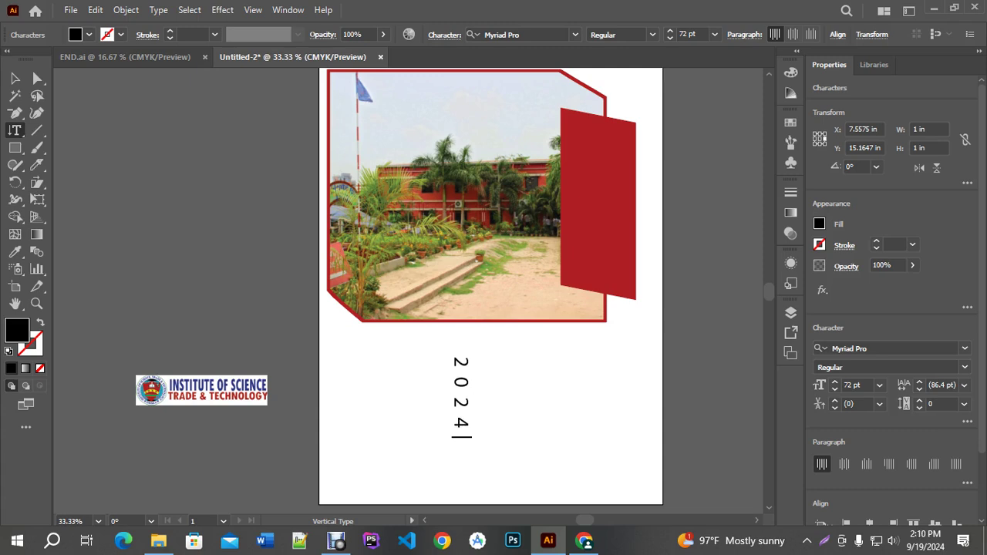
pyautogui.press('Escape')
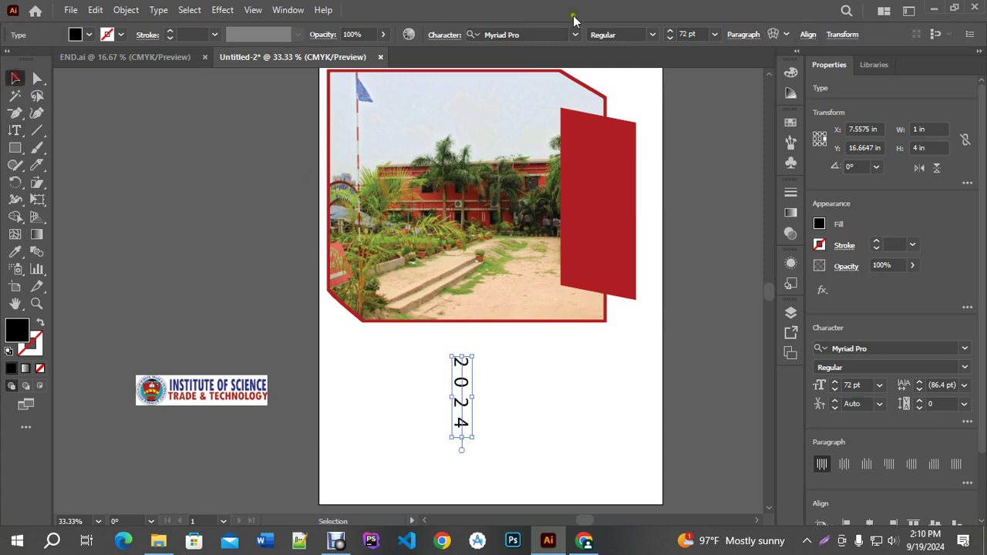
# Set the font of the vertical "2024" text to Arial Bold.
pyautogui.click(500, 35)
pyautogui.write('rial')
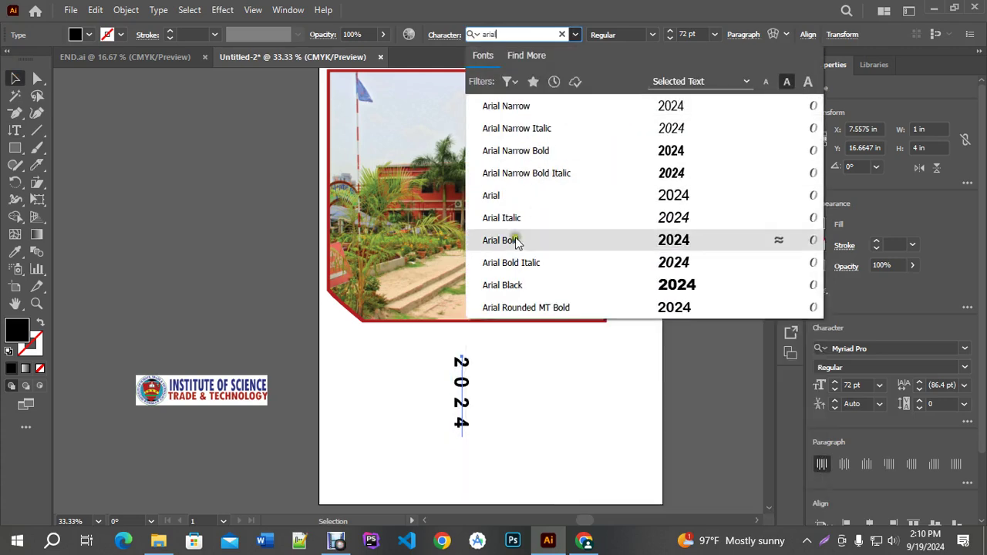
pyautogui.click(515, 242)
pyautogui.hscroll(2, 463, 337)
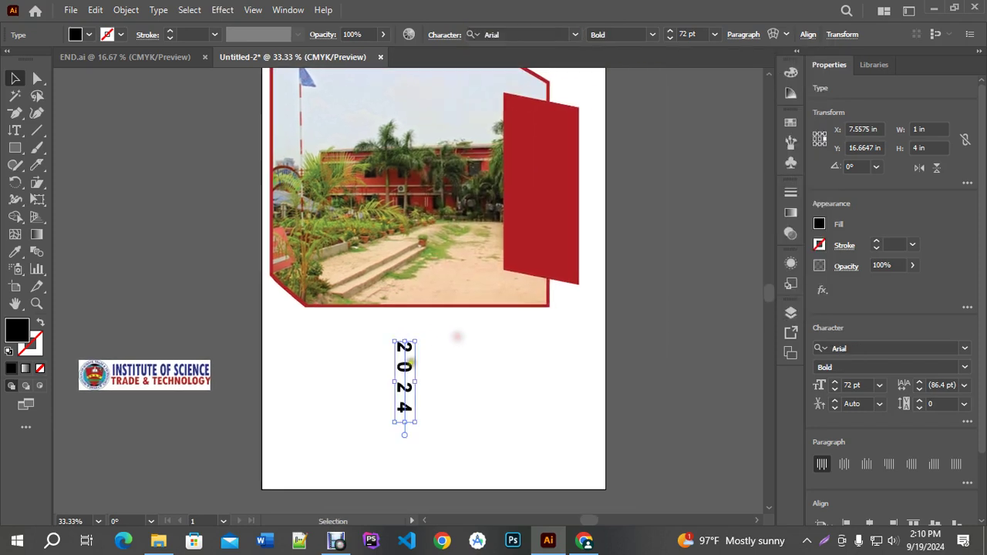
# Move the vertical "2024" text onto the red slanted panel, recolour it white and enlarge it to about 104 pt.
pyautogui.moveTo(409, 363); pyautogui.dragTo(540, 163)
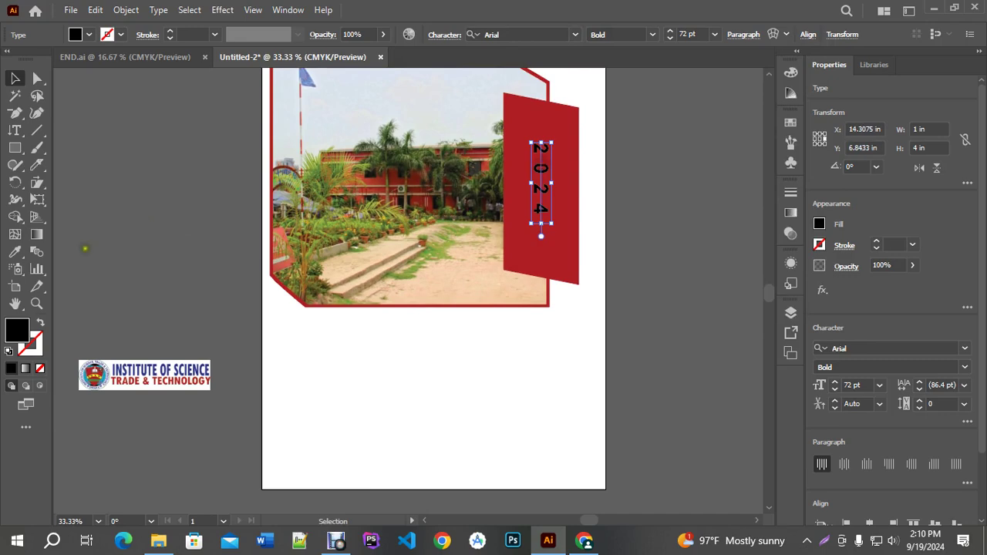
pyautogui.click(15, 251)
pyautogui.click(397, 405)
pyautogui.click(15, 78)
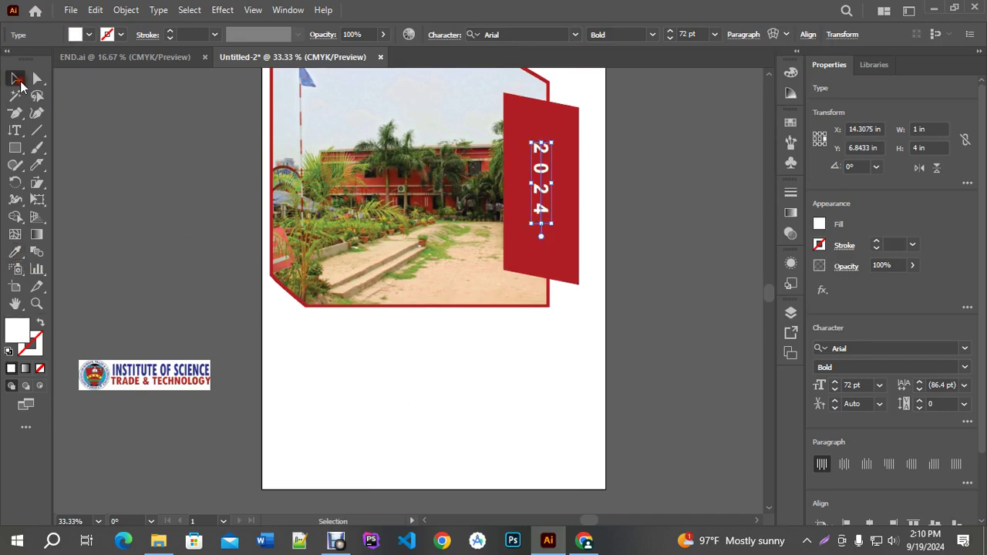
pyautogui.moveTo(550, 142); pyautogui.dragTo(555, 124)
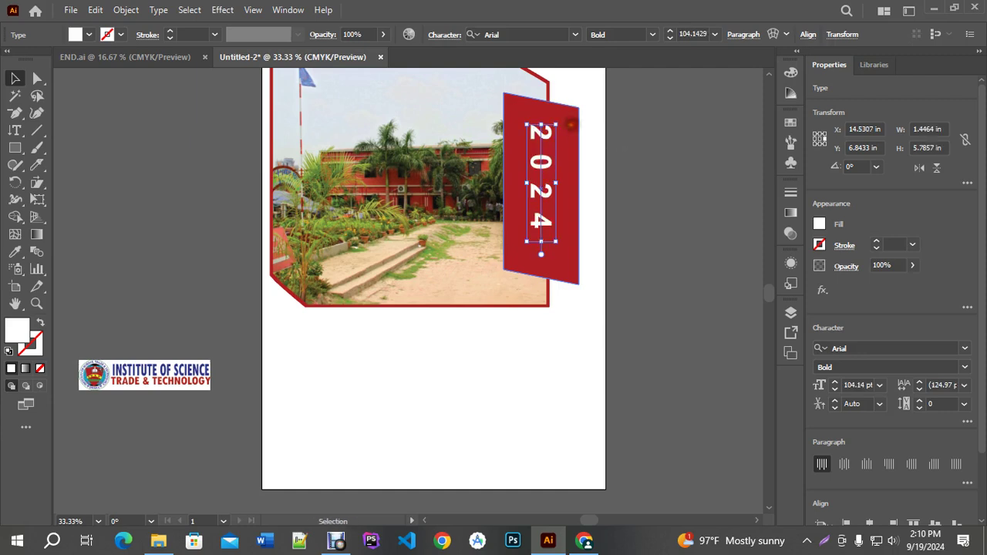
# Tighten the tracking of the vertical "2024" text to -300.
pyautogui.hotkey('alt', 'Left')
pyautogui.hotkey('alt', 'Left')
pyautogui.hotkey('alt', 'Left')
pyautogui.hotkey('alt', 'Left')
pyautogui.hotkey('alt', 'Left')
pyautogui.hotkey('alt', 'Left')
pyautogui.hotkey('alt', 'Left')
pyautogui.hotkey('alt', 'Left')
pyautogui.hotkey('alt', 'Left')
pyautogui.hotkey('alt', 'Left')
pyautogui.hotkey('alt', 'Left')
pyautogui.hotkey('alt', 'Left')
pyautogui.hotkey('alt', 'Left')
pyautogui.hotkey('alt', 'Left')
pyautogui.hotkey('alt', 'Left')
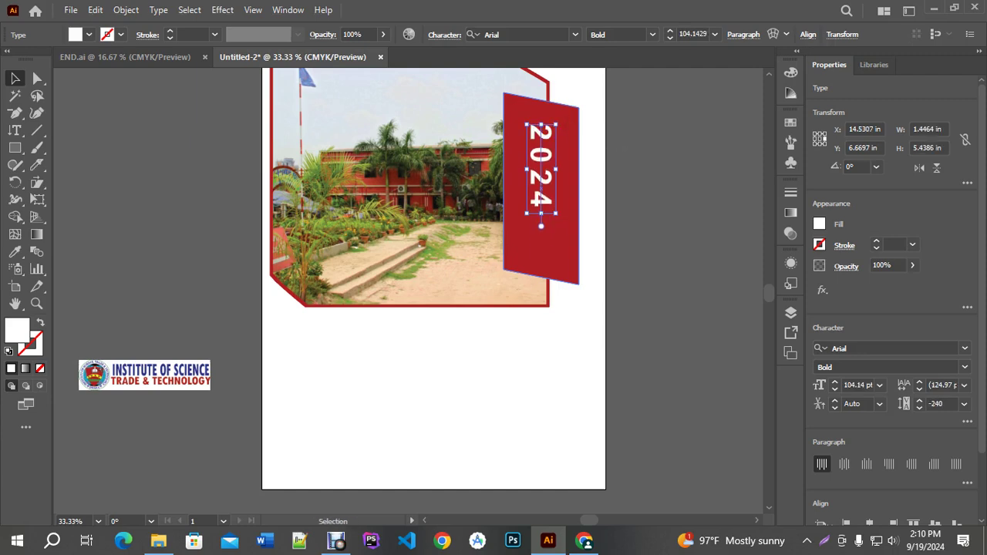
# Set the "2024" text to Arial Black and enlarge it from its centre to about 148 pt.
pyautogui.click(654, 34)
pyautogui.click(617, 180)
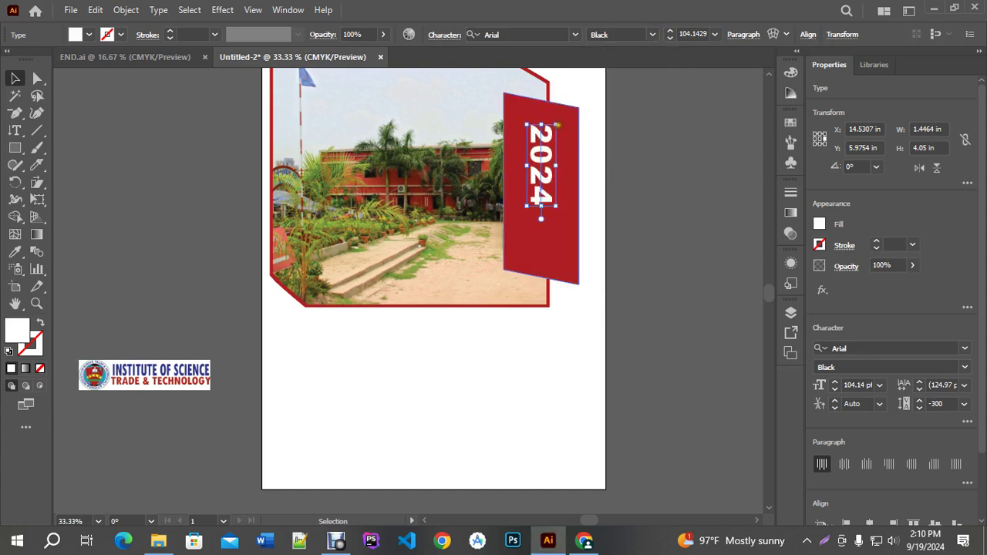
pyautogui.moveTo(557, 123)
pyautogui.mouseDown()
pyautogui.moveTo(564, 108)
pyautogui.moveTo(541, 129)
pyautogui.mouseUp()
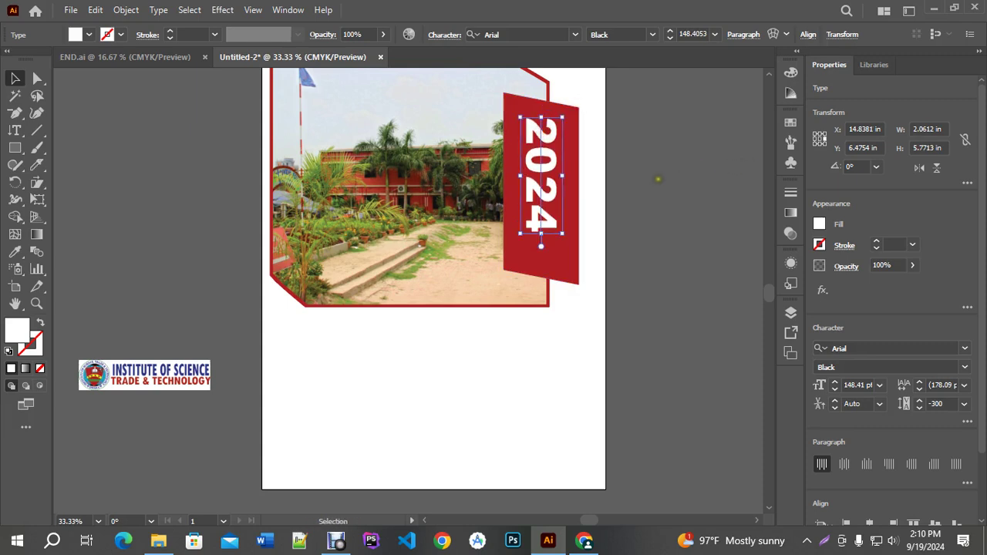
pyautogui.click(650, 193)
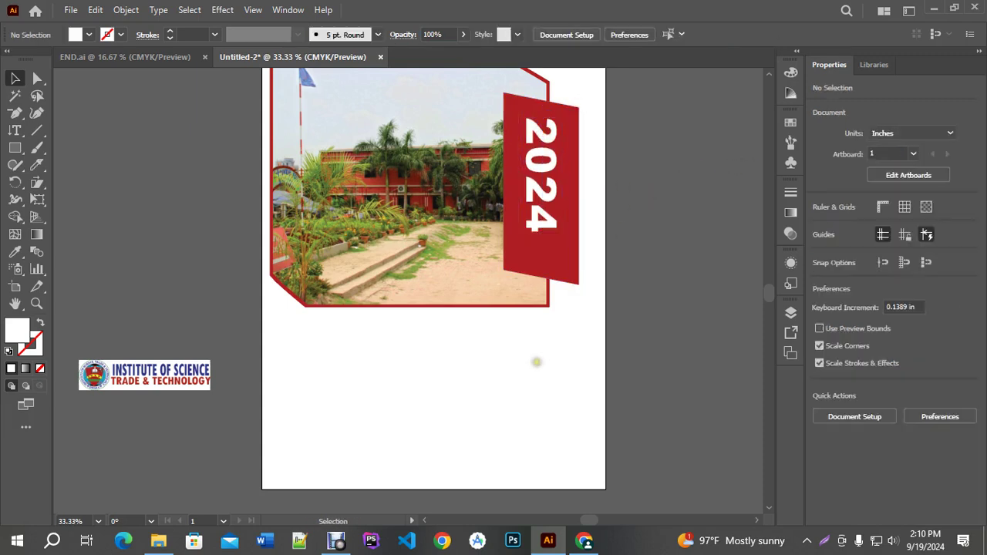
# Add the horizontal text "September" at 72 pt in the blank area below the campus photo.
pyautogui.moveTo(455, 370); pyautogui.dragTo(481, 373)
pyautogui.moveTo(15, 131); pyautogui.dragTo(58, 136)
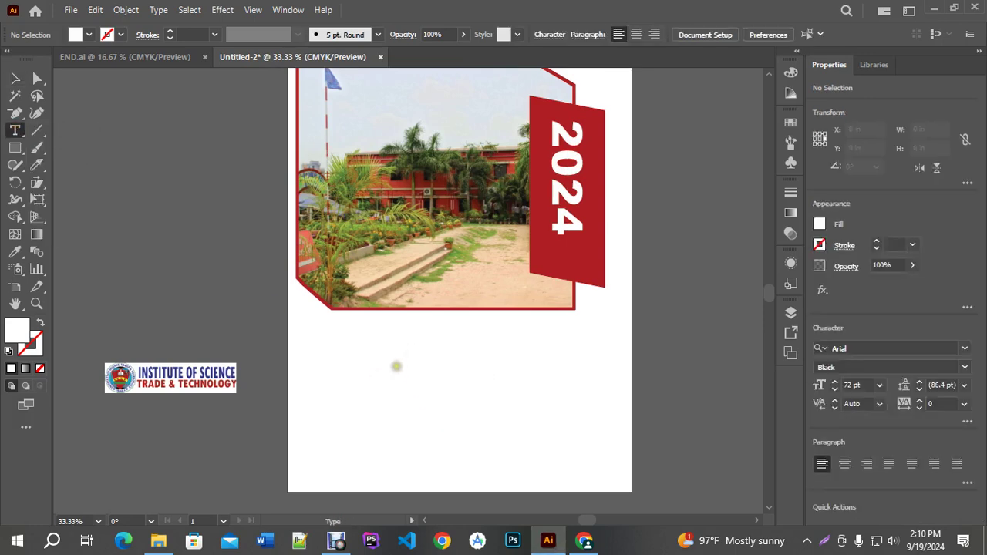
pyautogui.click(396, 366)
pyautogui.write('S')
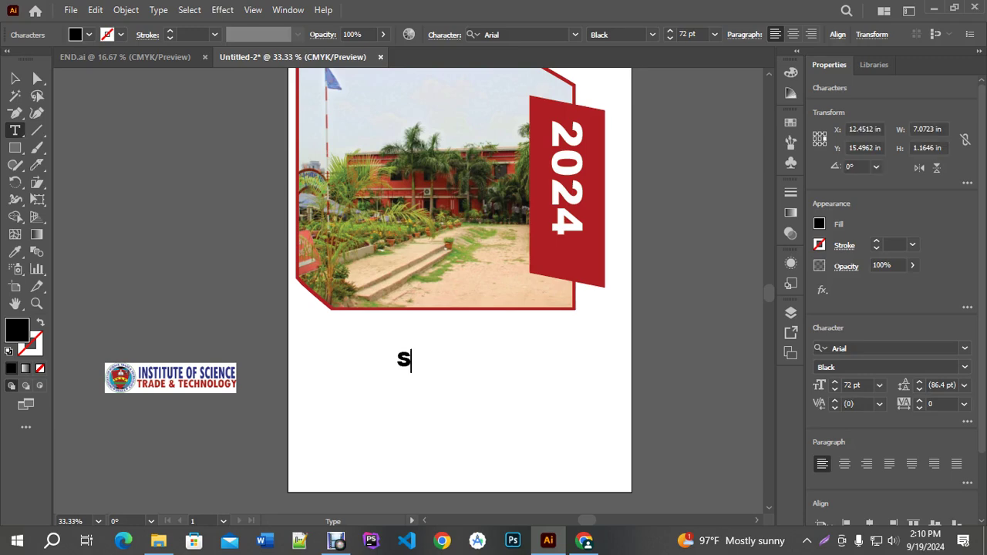
pyautogui.write('eptember')
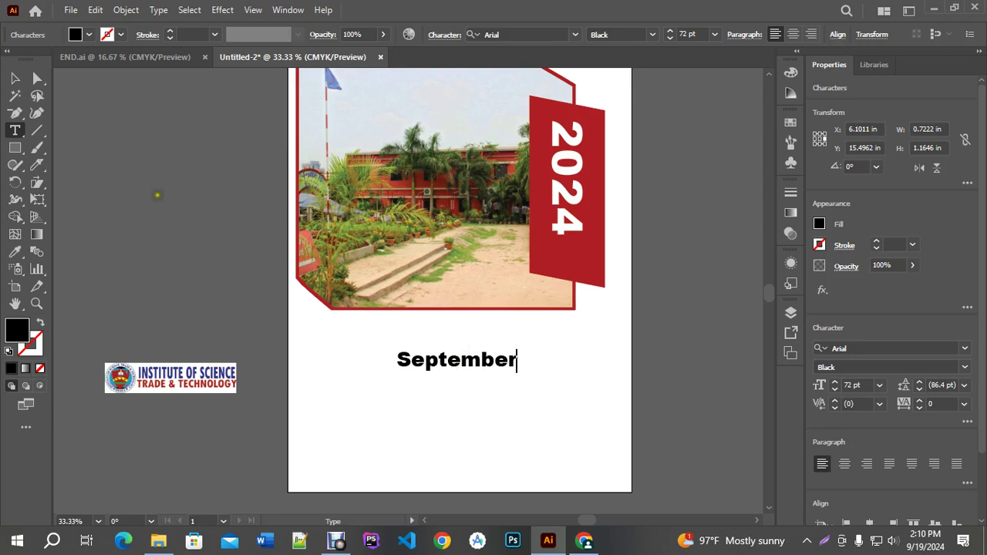
pyautogui.click(13, 80)
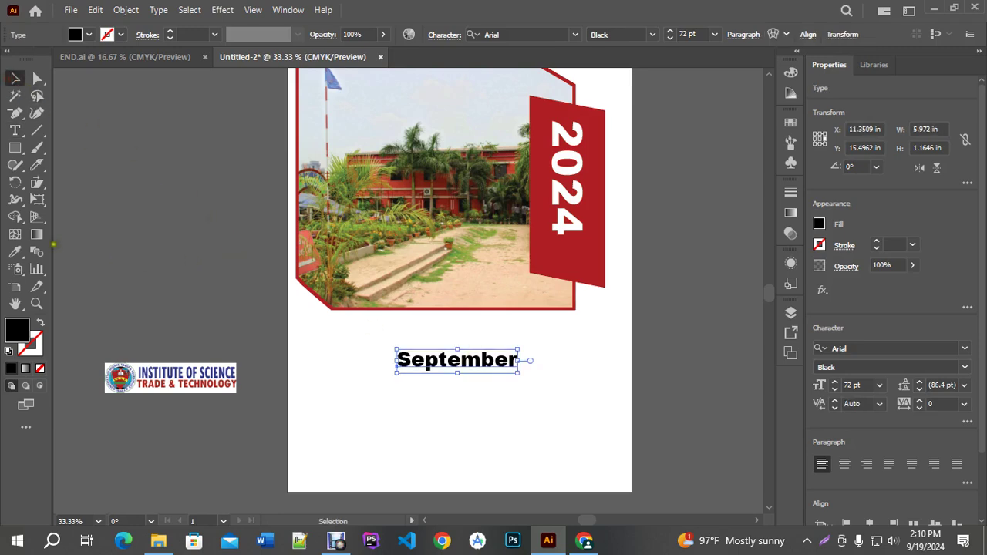
# Recolour the "September" text with white sampled from the page and move it onto the red panel below "2024".
pyautogui.click(17, 253)
pyautogui.click(334, 326)
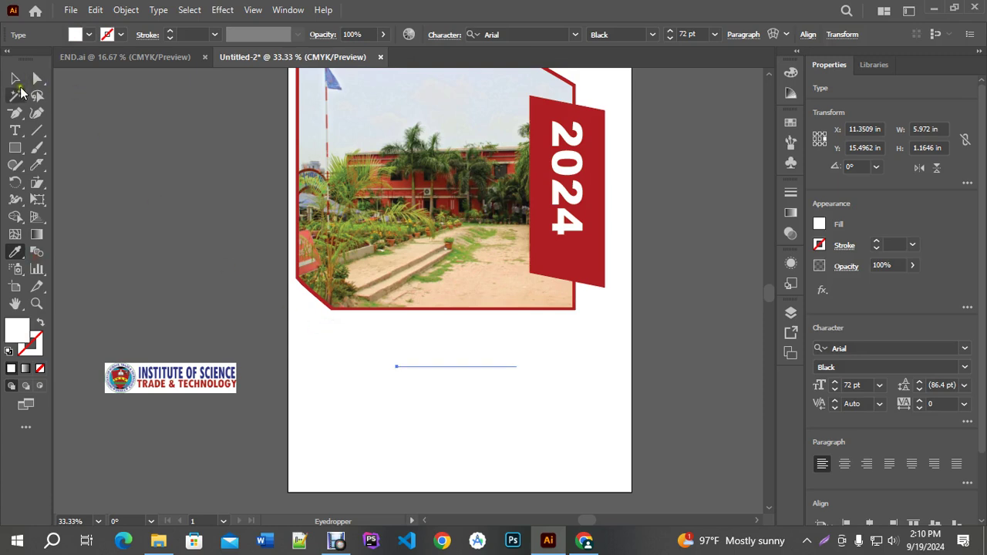
pyautogui.click(14, 83)
pyautogui.moveTo(448, 354); pyautogui.dragTo(564, 247)
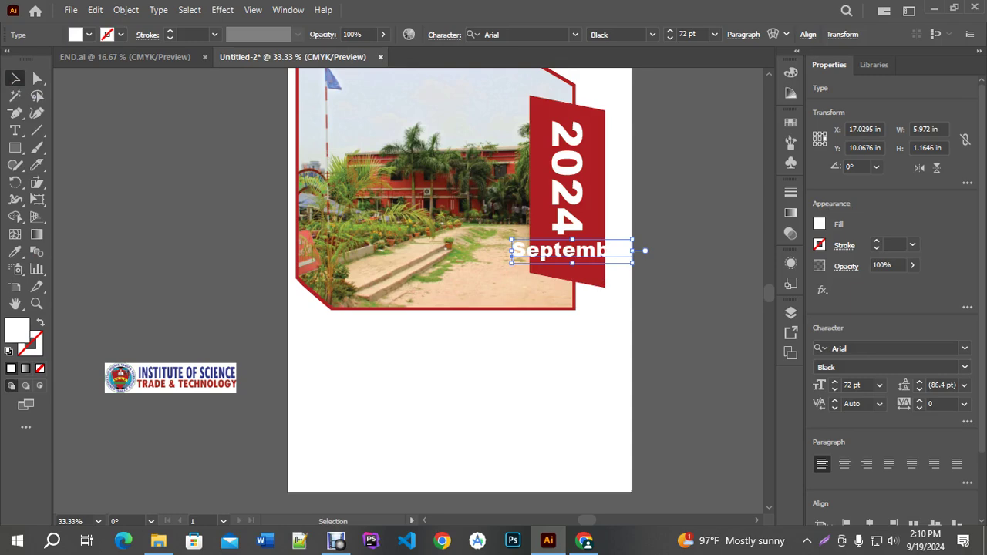
# Reduce the "September" text to 37 pt and position it within the red panel's width under "2024".
pyautogui.scroll(-20, 674, 41)
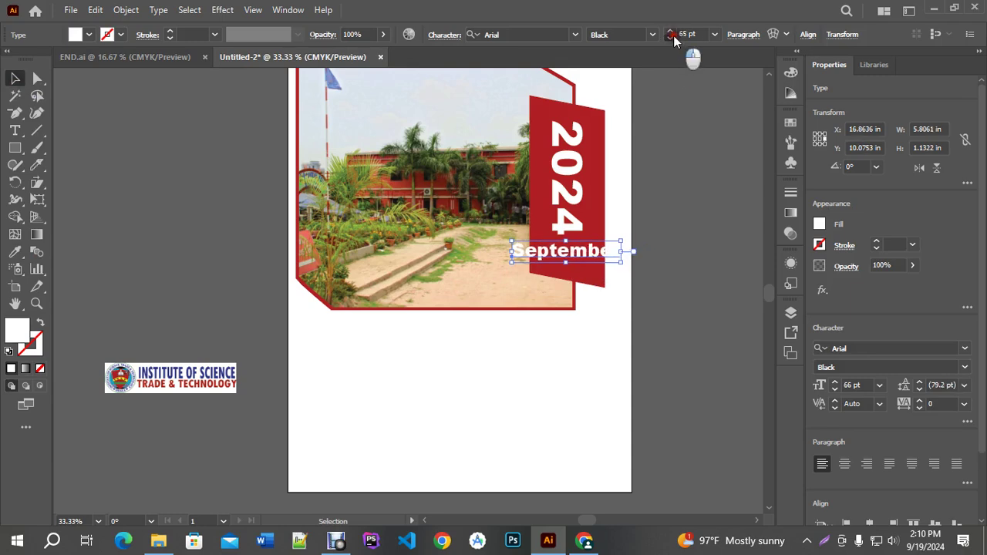
pyautogui.scroll(-12, 673, 41)
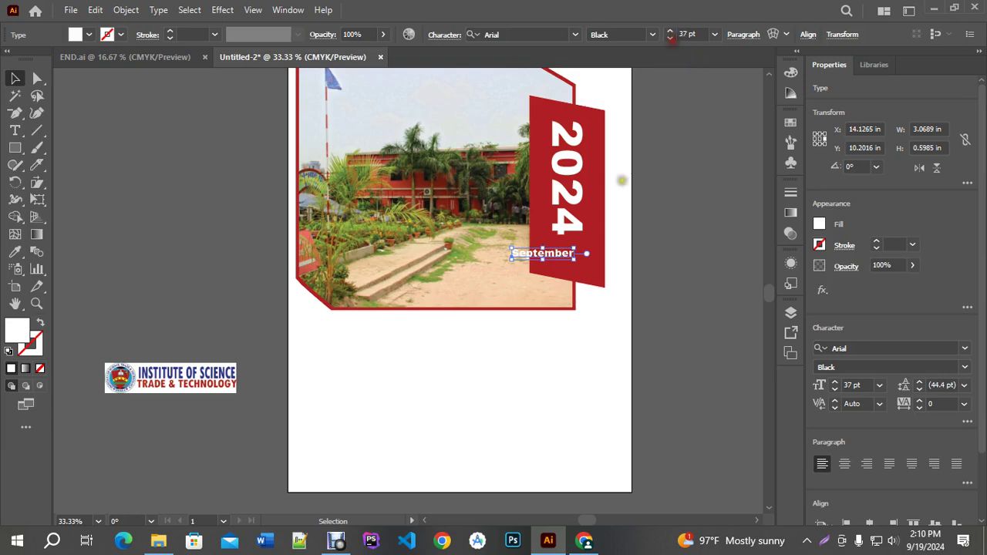
pyautogui.scroll(2, 615, 235)
pyautogui.moveTo(522, 270); pyautogui.dragTo(566, 263)
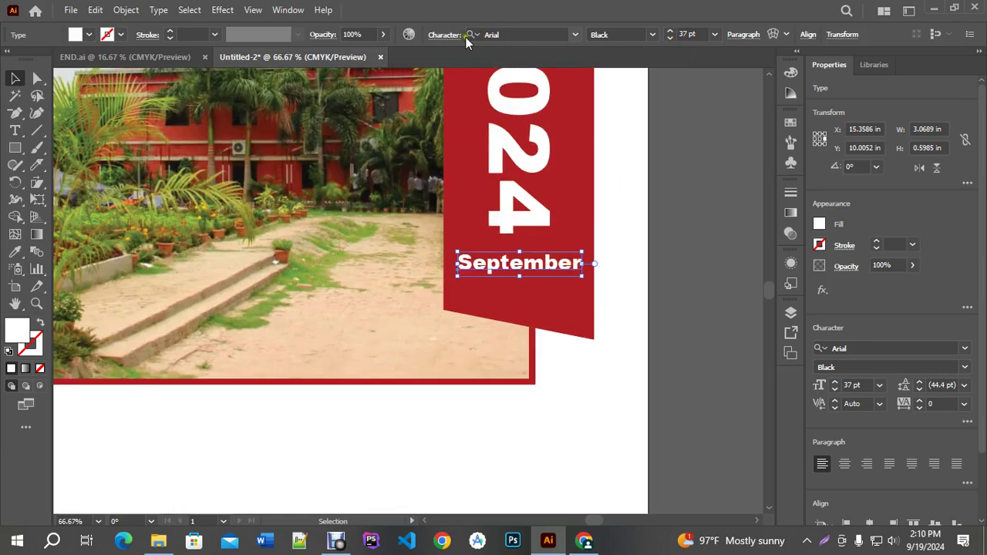
# Apply All Caps to the month text on the red panel and reduce its size to 30 pt.
pyautogui.click(445, 33)
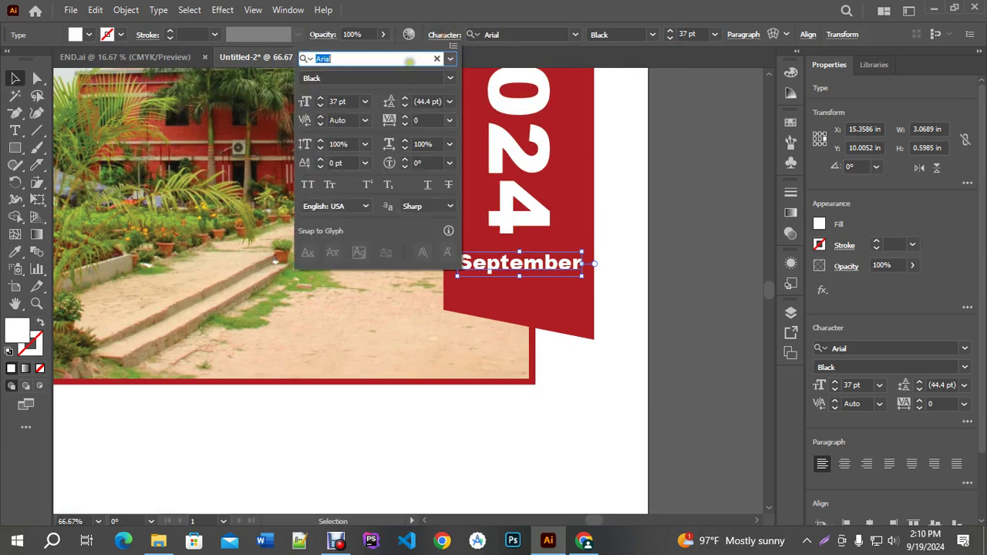
pyautogui.click(308, 186)
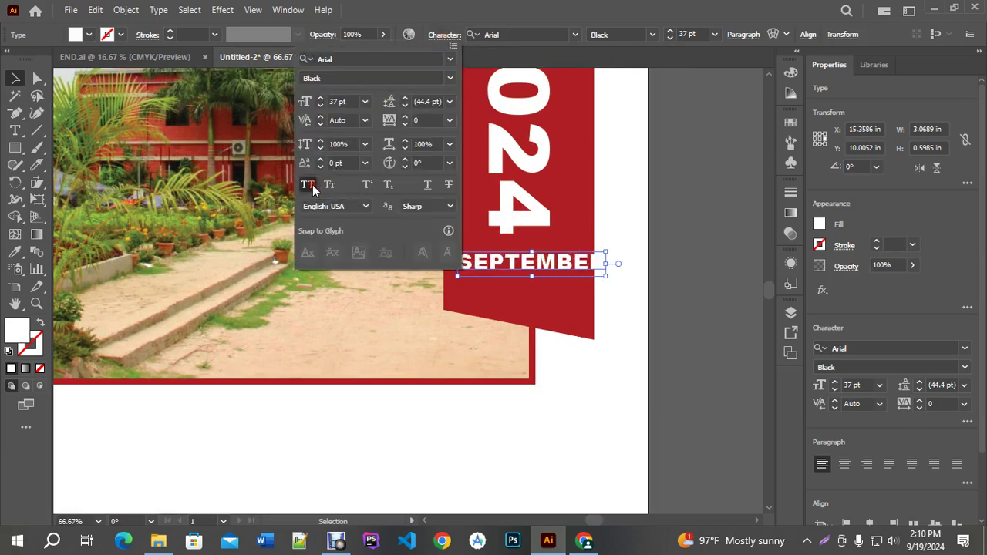
pyautogui.click(669, 38)
pyautogui.click(669, 39)
pyautogui.click(669, 39)
pyautogui.click(669, 39)
pyautogui.click(669, 39)
pyautogui.click(669, 39)
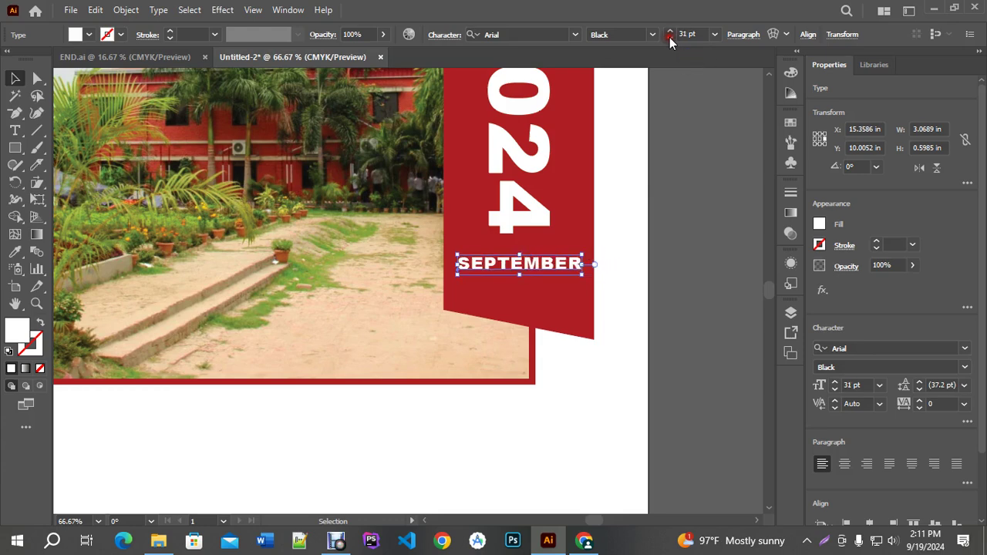
pyautogui.click(669, 38)
pyautogui.click(688, 266)
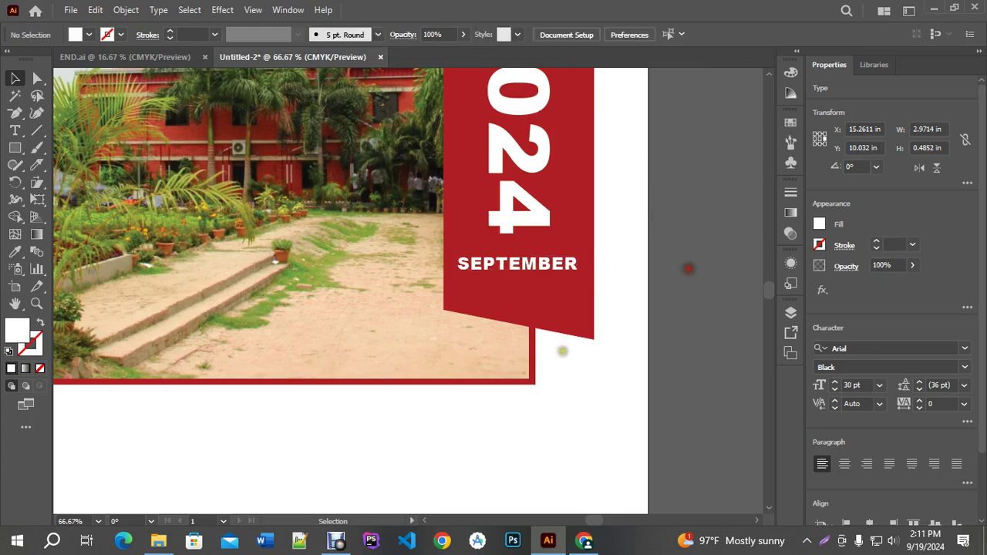
# Try to centre the SEPTEMBER text on the red panel by nudging it right by one increment.
pyautogui.scroll(-1, 509, 382)
pyautogui.click(515, 291)
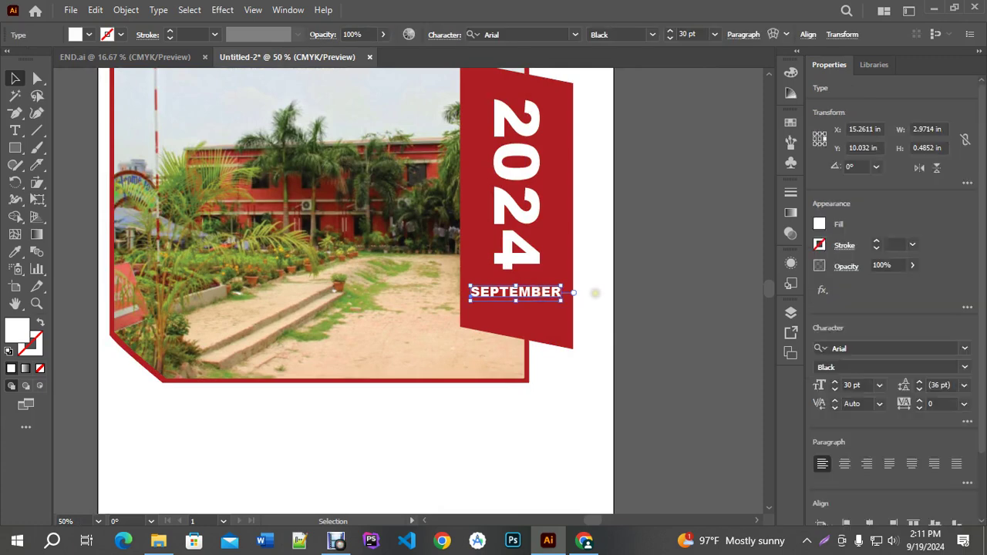
pyautogui.press('Right')
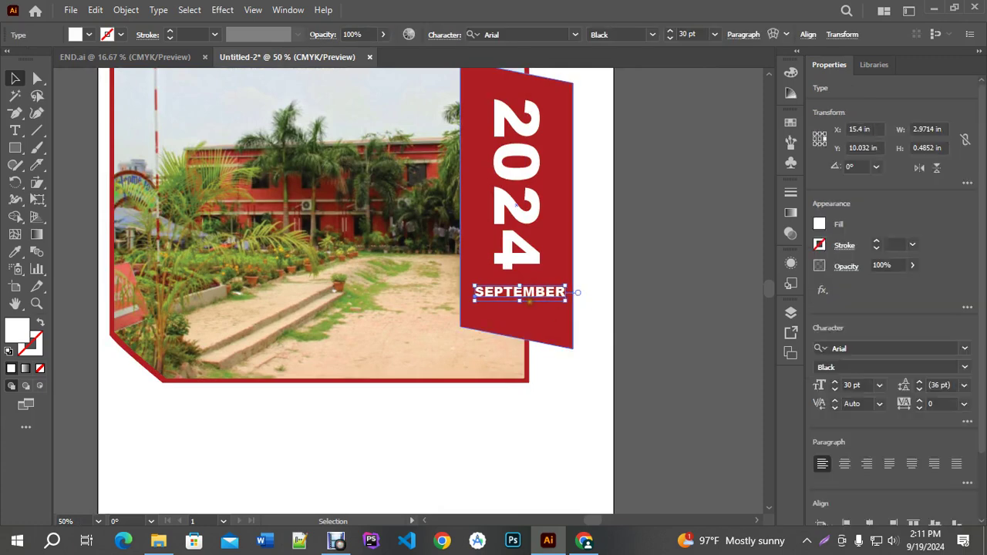
pyautogui.scroll(1, 556, 303)
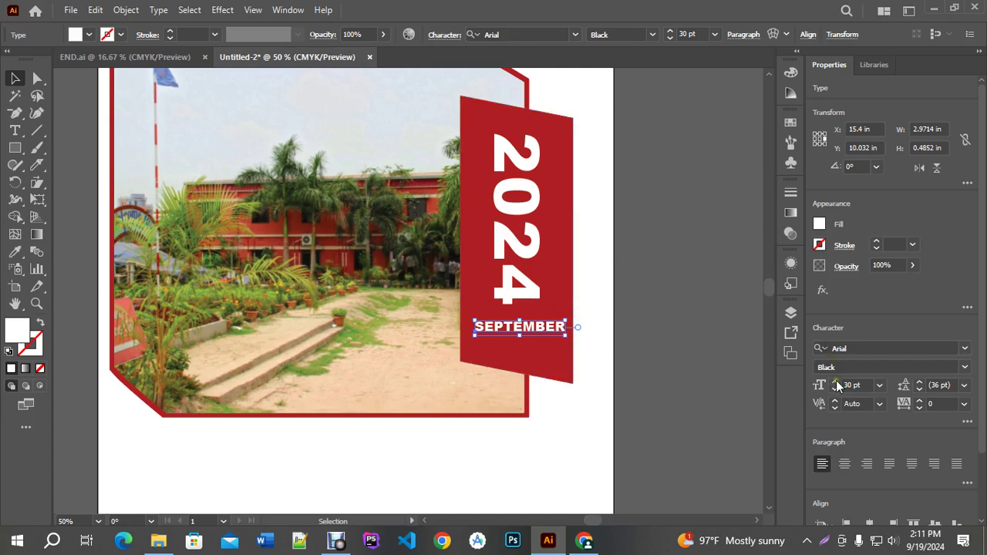
pyautogui.scroll(1, 520, 370)
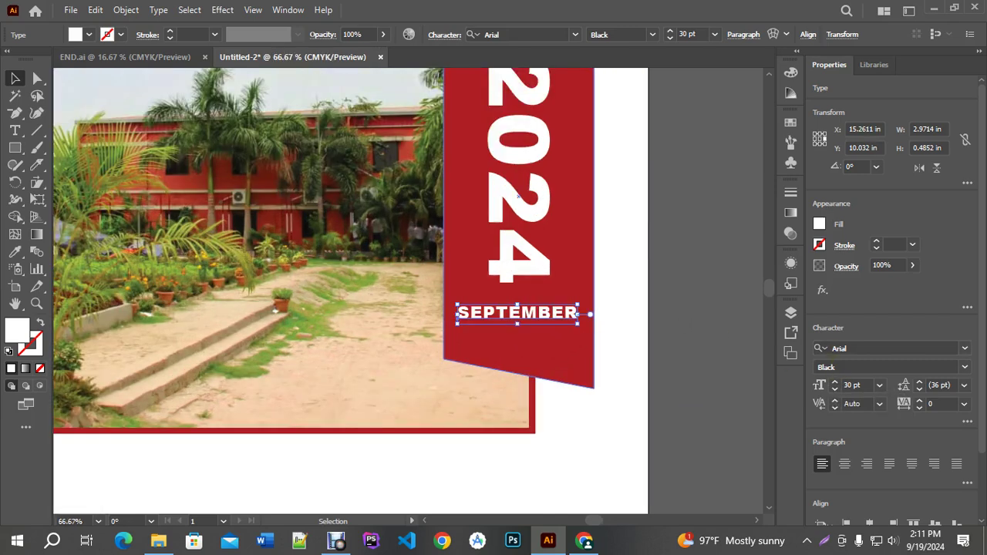
# Set the keyboard increment to 1 px and nudge the SEPTEMBER text slightly right on the red panel.
pyautogui.hotkey('ctrl', 'k')
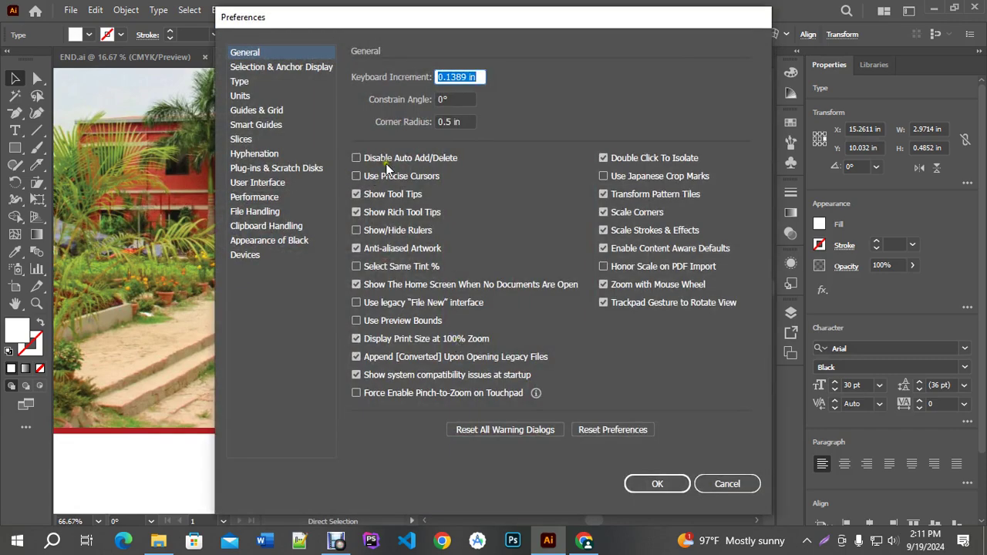
pyautogui.write('1')
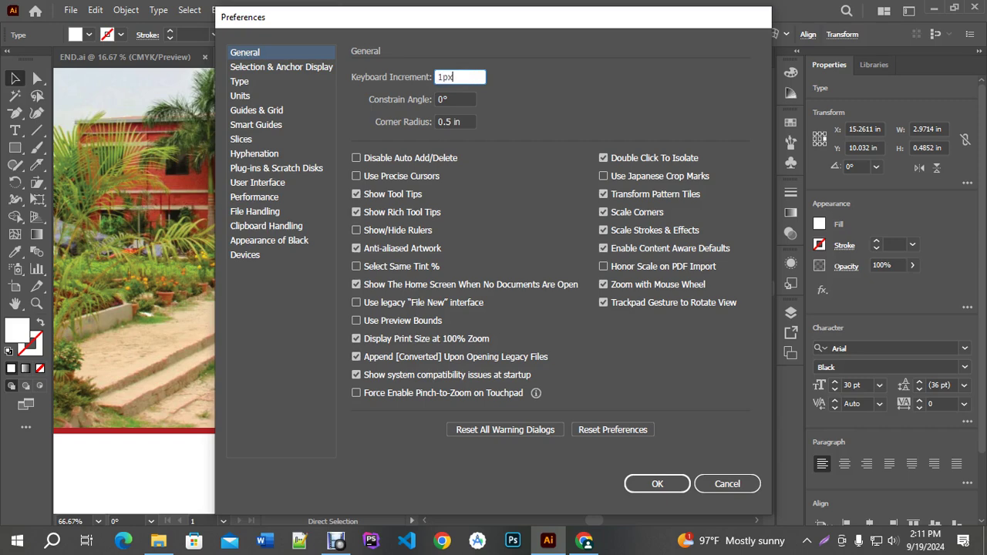
pyautogui.click(656, 482)
pyautogui.scroll(4, 571, 332)
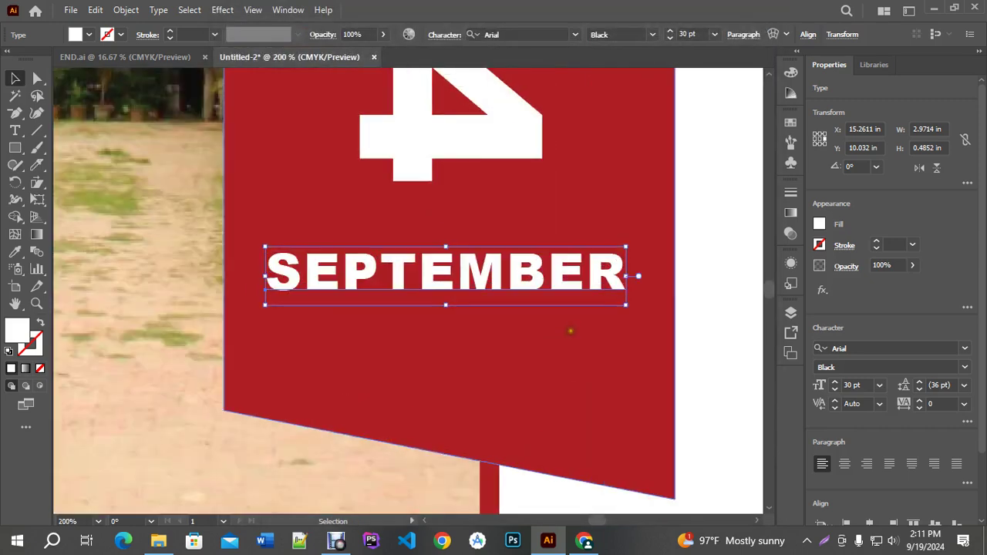
pyautogui.press('Right')
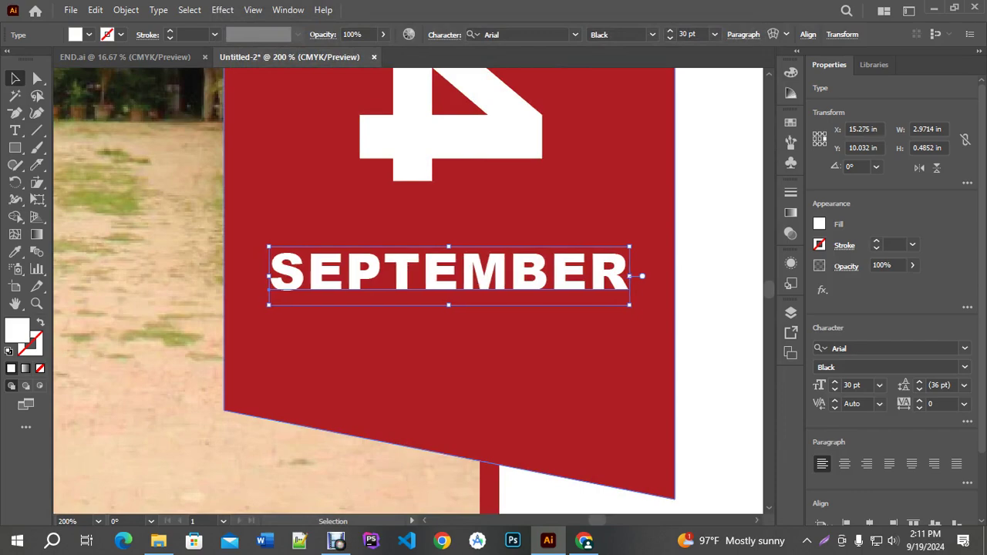
pyautogui.press('Left')
# Check the placement of the year and month on the red panel at full size and within the whole page.
pyautogui.hotkey('ctrl', '-')
pyautogui.hotkey('ctrl', '-')
pyautogui.hotkey('ctrl', '-')
pyautogui.hotkey('ctrl', '0')
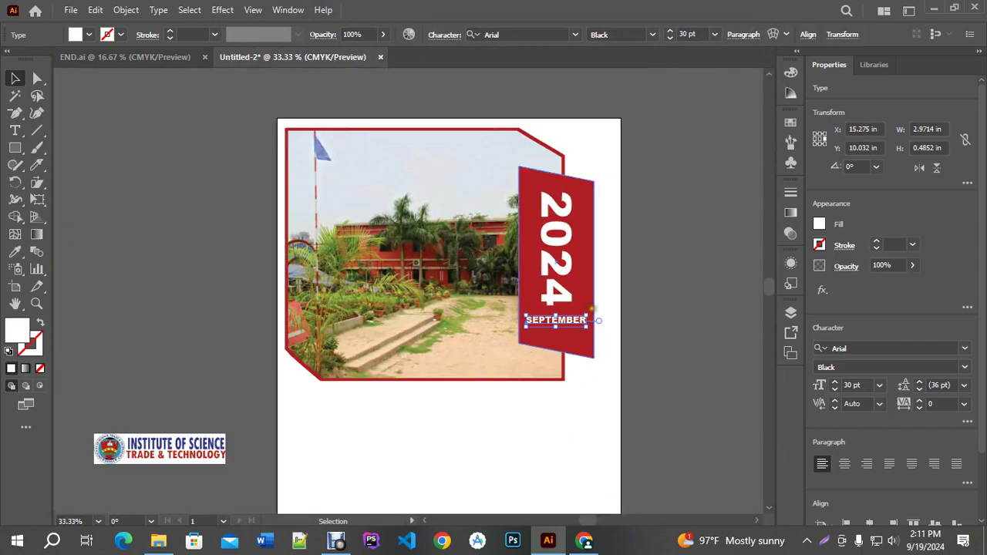
pyautogui.hotkey('ctrl', '1')
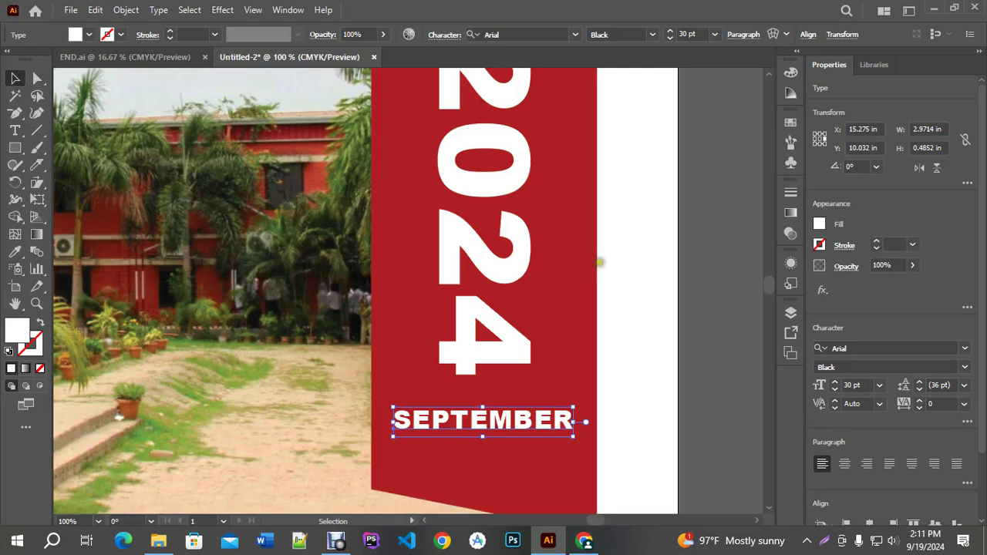
pyautogui.hotkey('ctrl', '0')
pyautogui.click(484, 391)
pyautogui.hotkey('ctrl', '+')
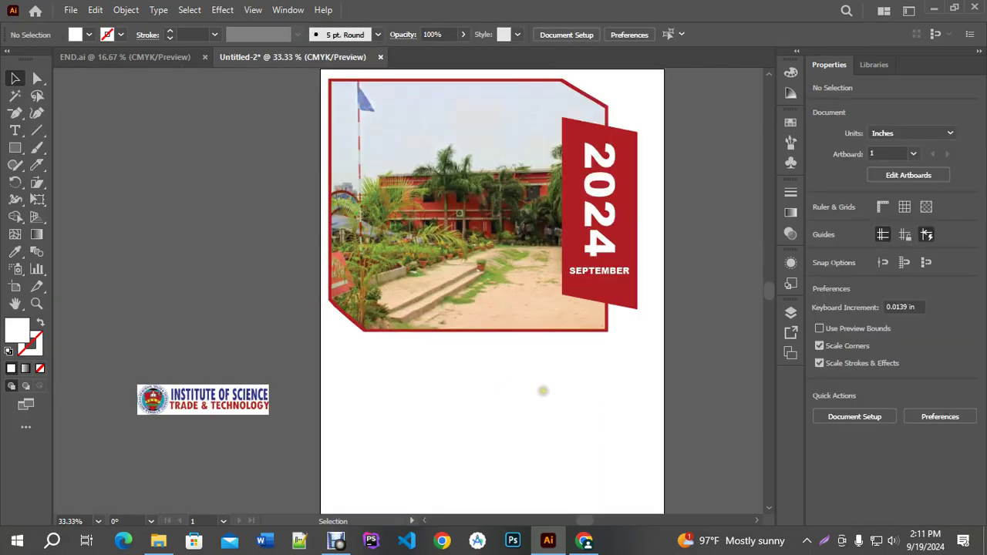
# Save the document to the Desktop as CLD in Adobe Illustrator format, compatible with Illustrator 2020.
pyautogui.hotkey('ctrl', 's')
pyautogui.press('BackSpace')
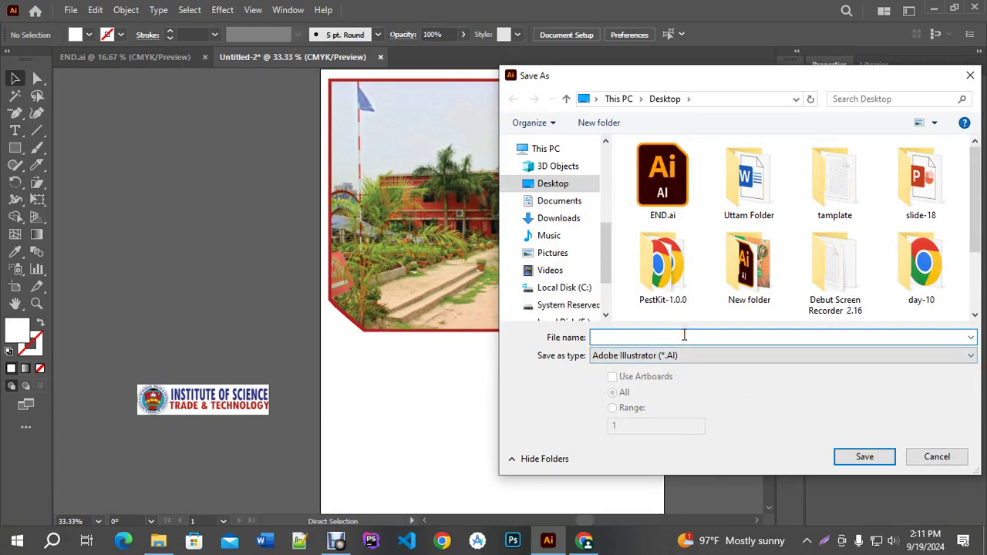
pyautogui.write('CD')
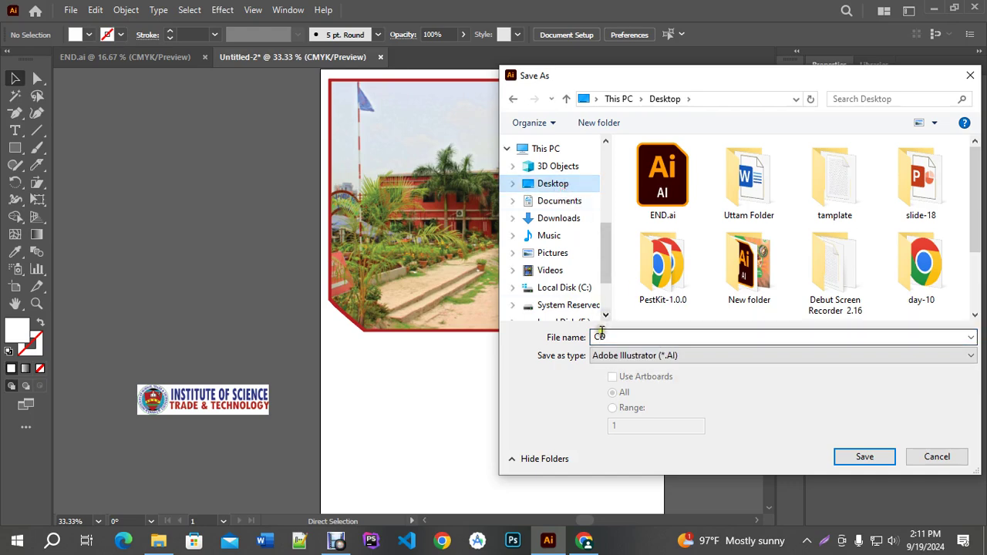
pyautogui.doubleClick(599, 336)
pyautogui.click(599, 336)
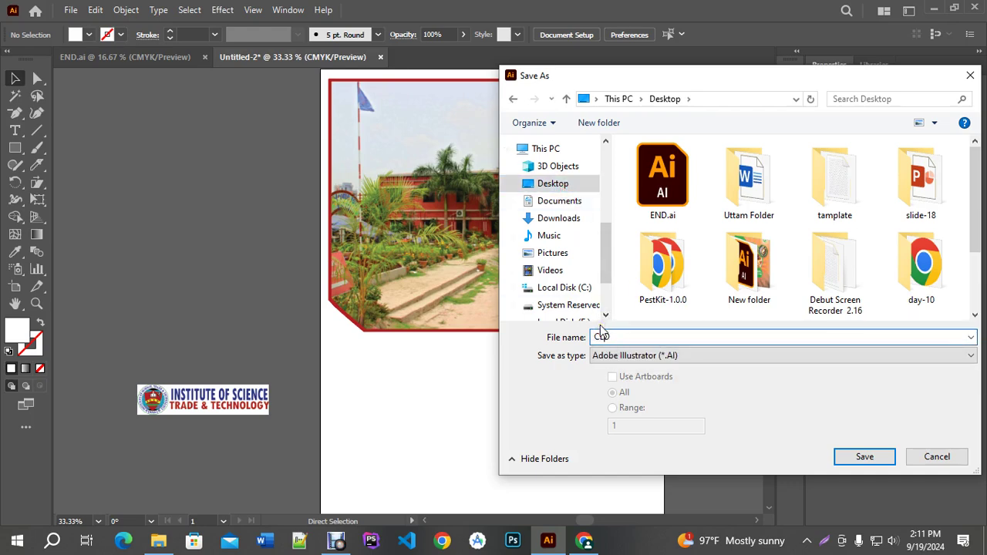
pyautogui.click(848, 458)
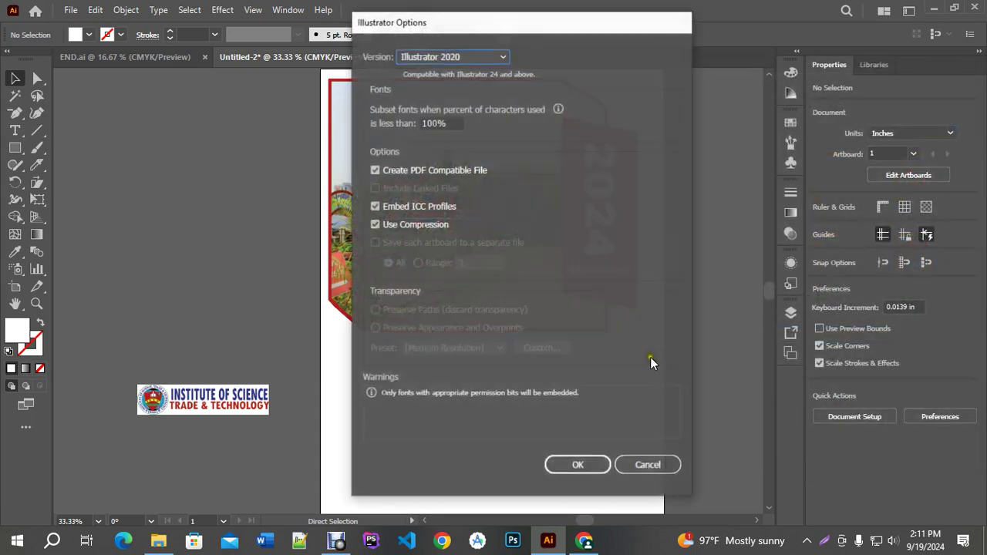
pyautogui.click(585, 465)
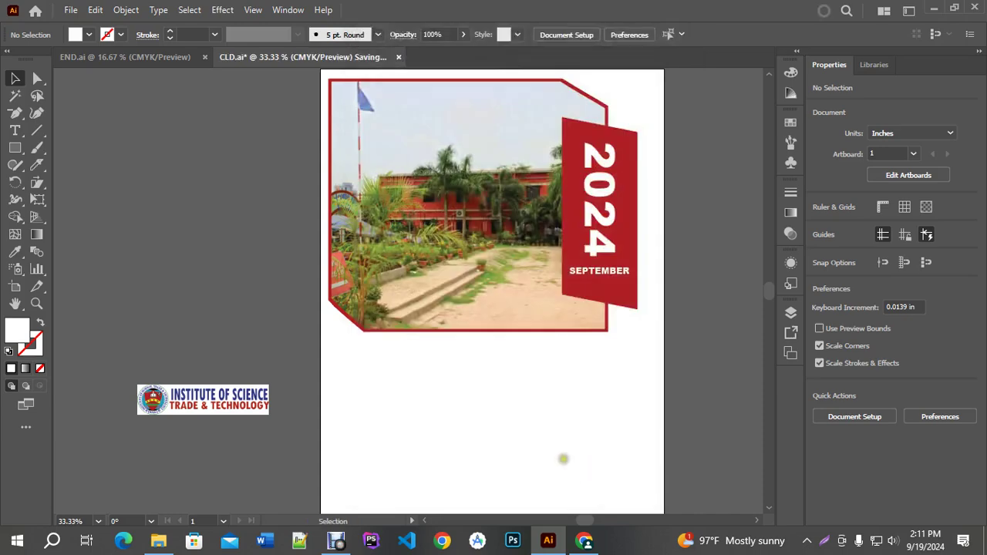
# Look up the weekday layout of September 2024 in the system calendar and return to the artboard.
pyautogui.scroll(-2, 509, 378)
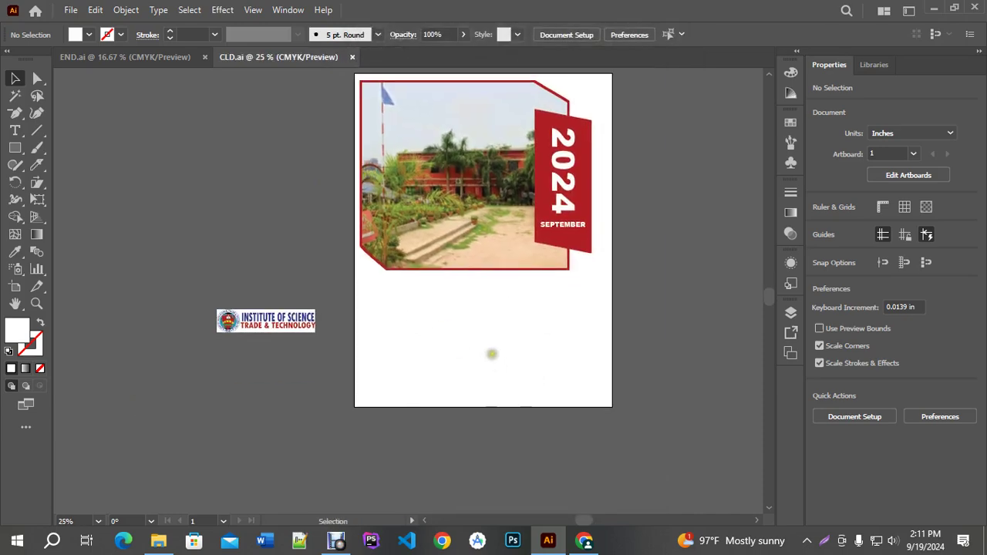
pyautogui.click(925, 540)
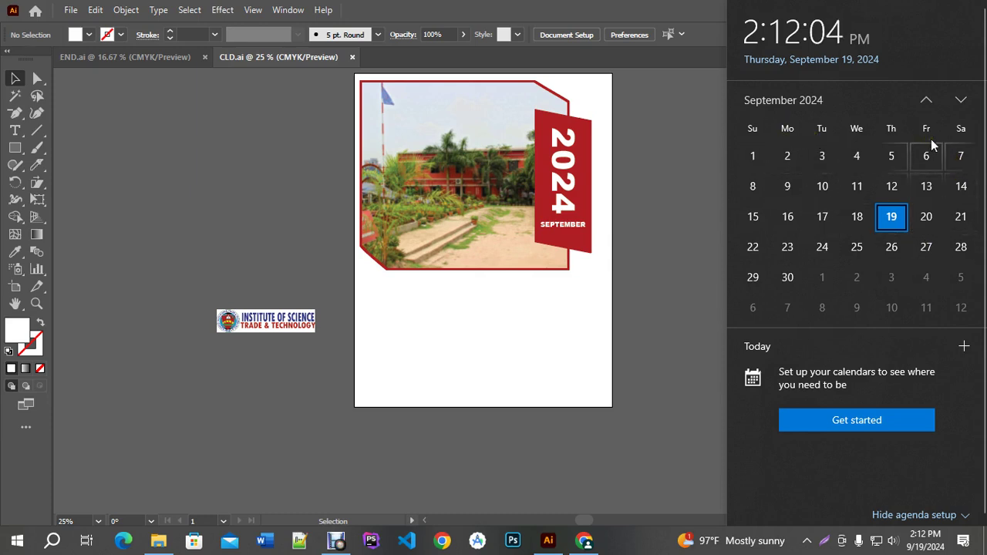
pyautogui.click(523, 310)
pyautogui.scroll(1, 560, 299)
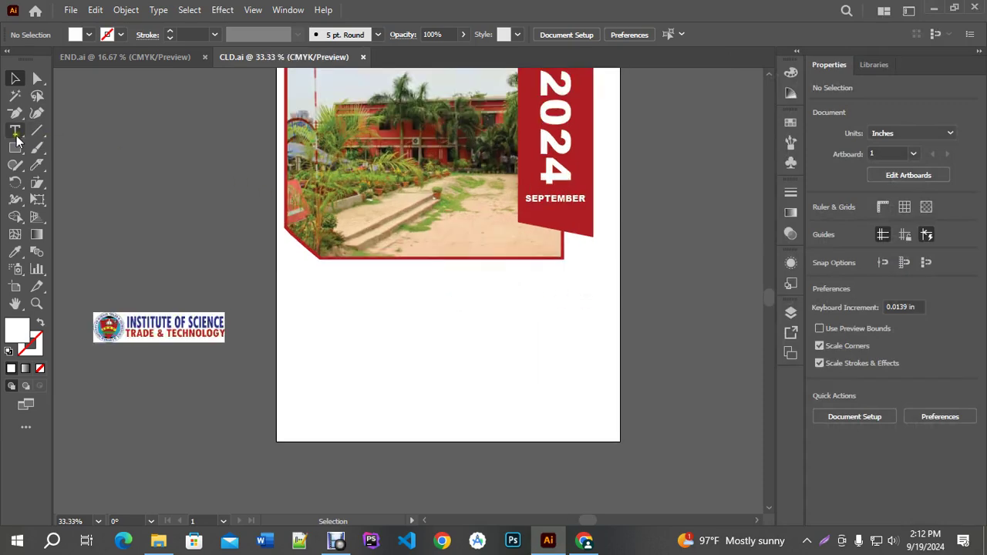
pyautogui.moveTo(16, 133); pyautogui.dragTo(90, 139)
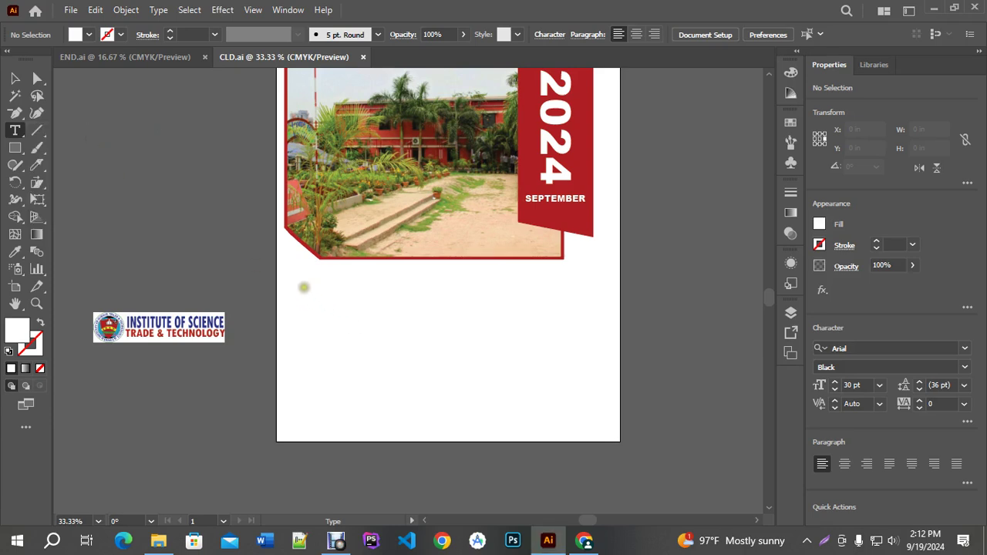
pyautogui.scroll(-1, 369, 343)
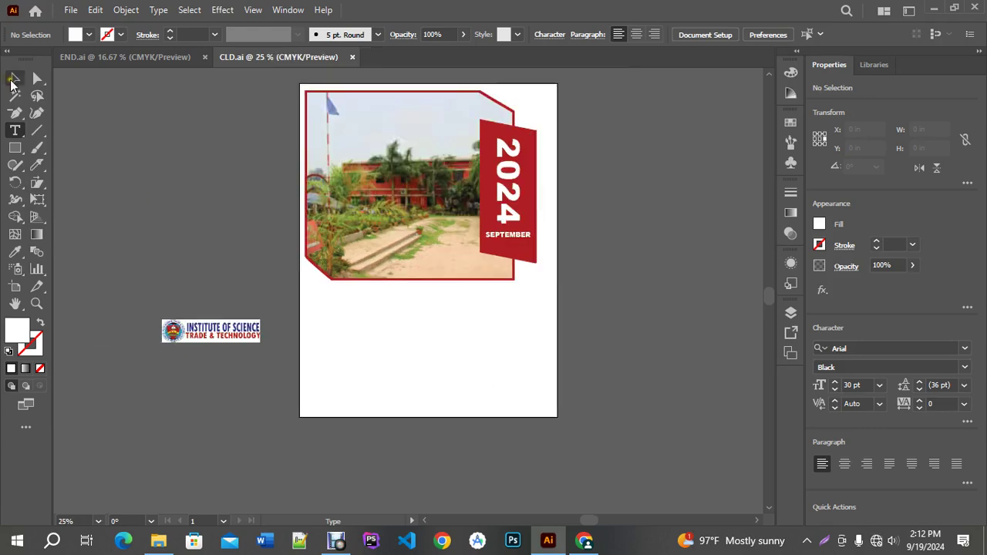
pyautogui.click(14, 80)
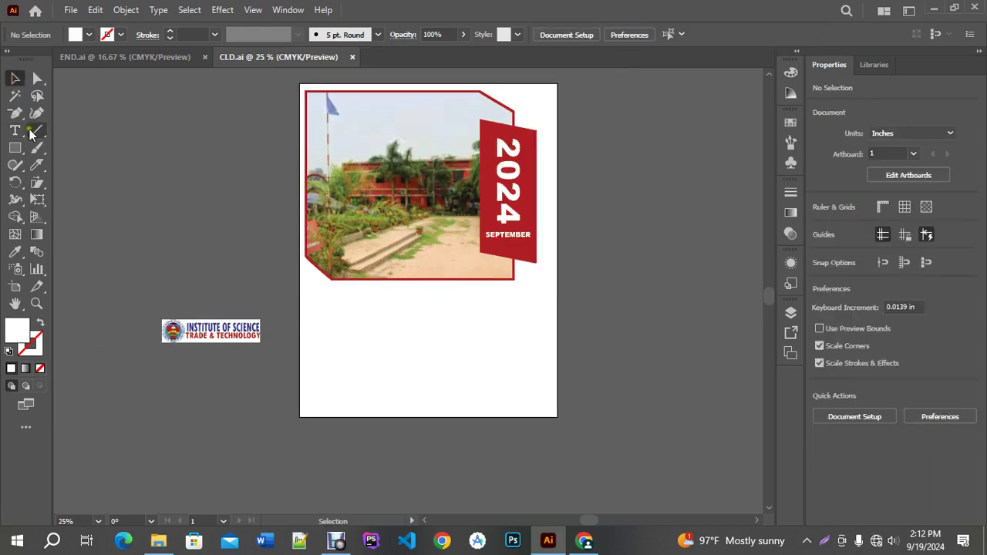
# Draw a white 17 x 22 in rectangle covering the whole artboard and send it behind all the artwork.
pyautogui.click(16, 148)
pyautogui.moveTo(299, 84); pyautogui.dragTo(556, 417)
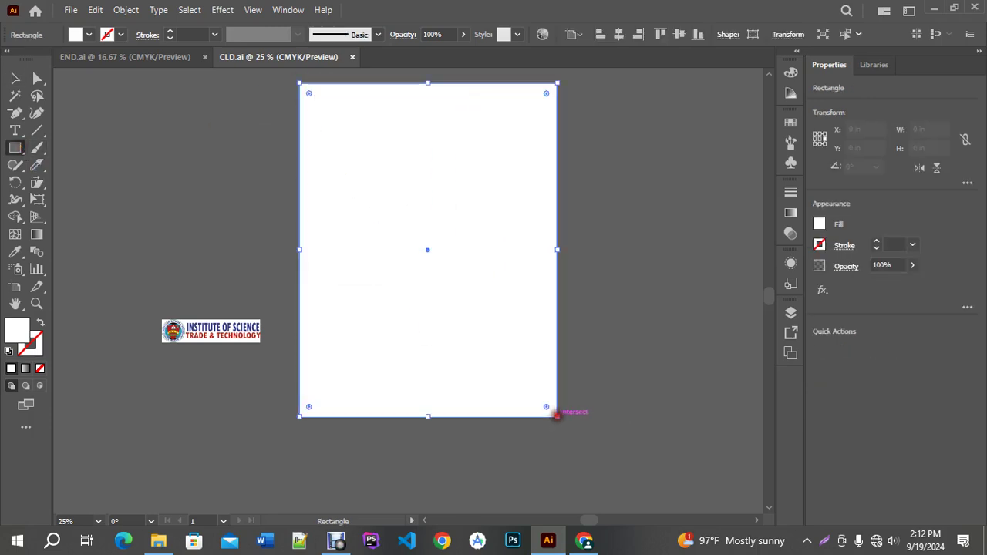
pyautogui.click(17, 77)
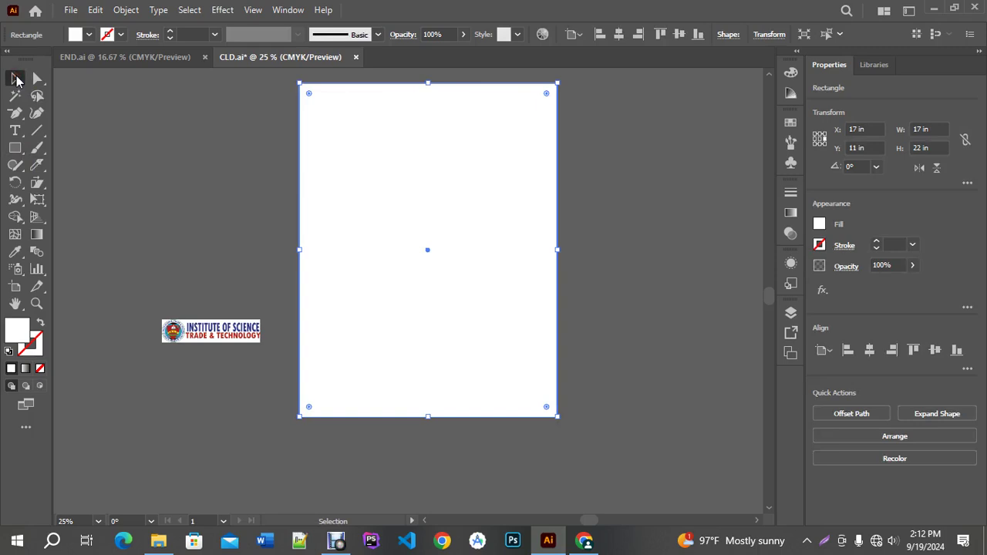
pyautogui.hotkey('ctrl', 'shift', '[')
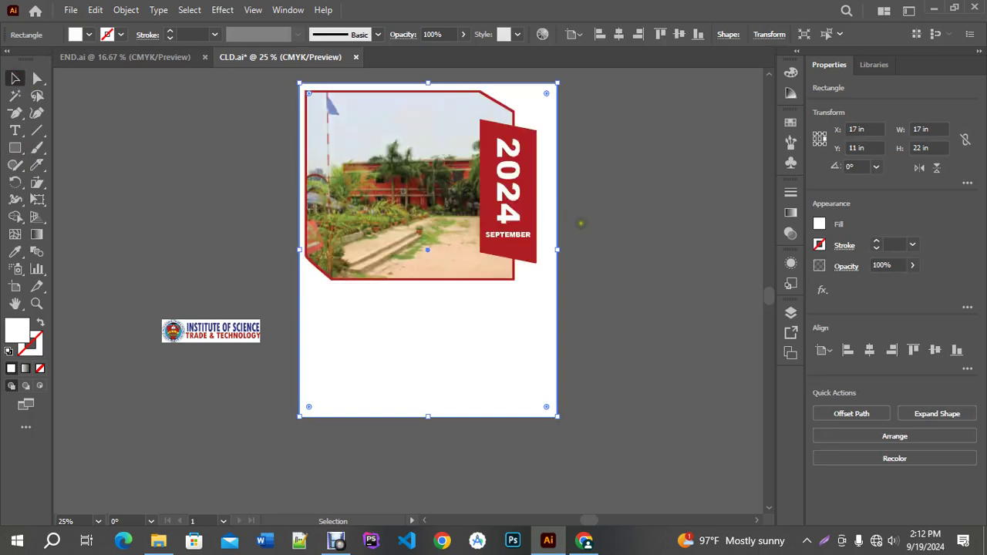
# Offset the page-sized rectangle's path by -0.75 in with Miter joins to create an inset margin rectangle.
pyautogui.click(123, 10)
pyautogui.moveTo(286, 352)
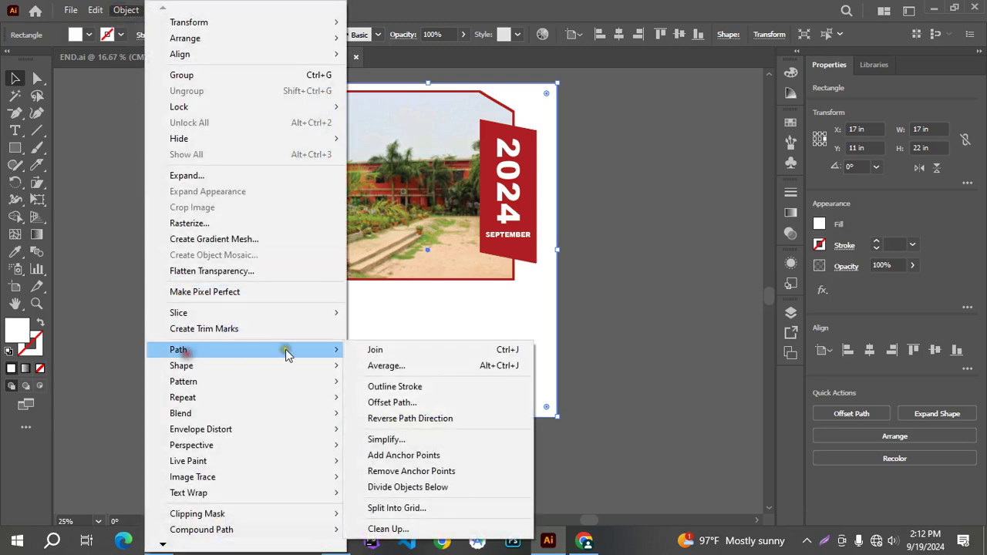
pyautogui.click(428, 402)
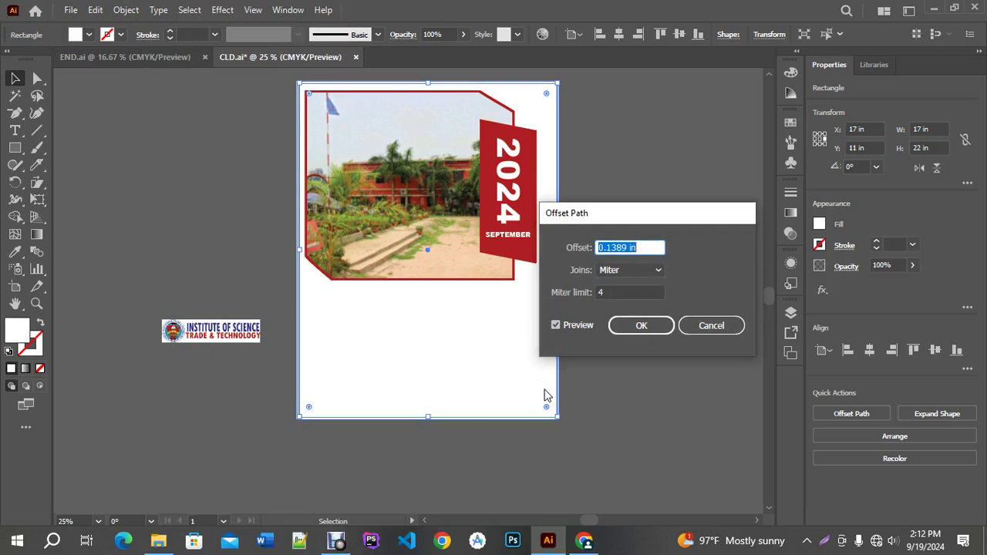
pyautogui.moveTo(614, 213); pyautogui.dragTo(668, 177)
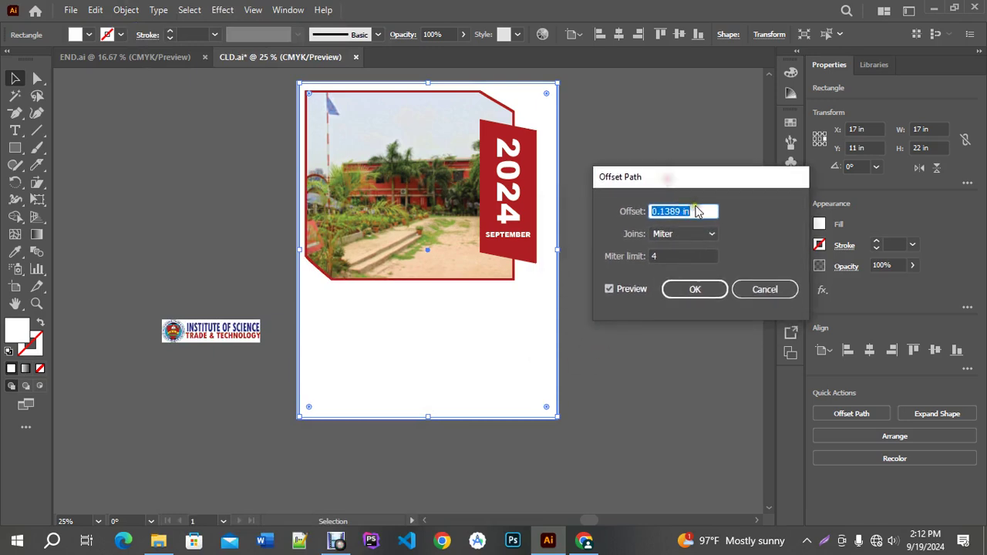
pyautogui.write('-0.625')
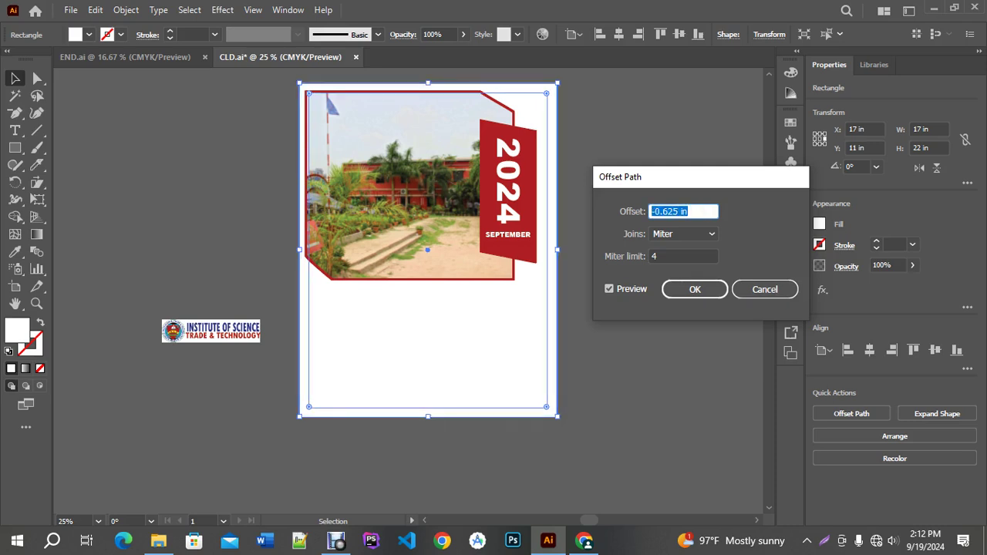
pyautogui.press('Down')
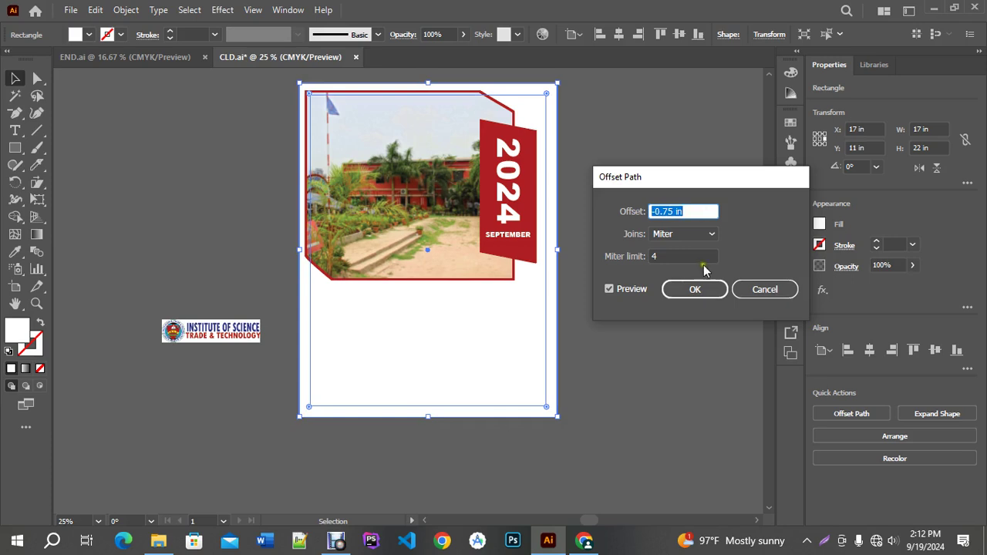
pyautogui.click(703, 290)
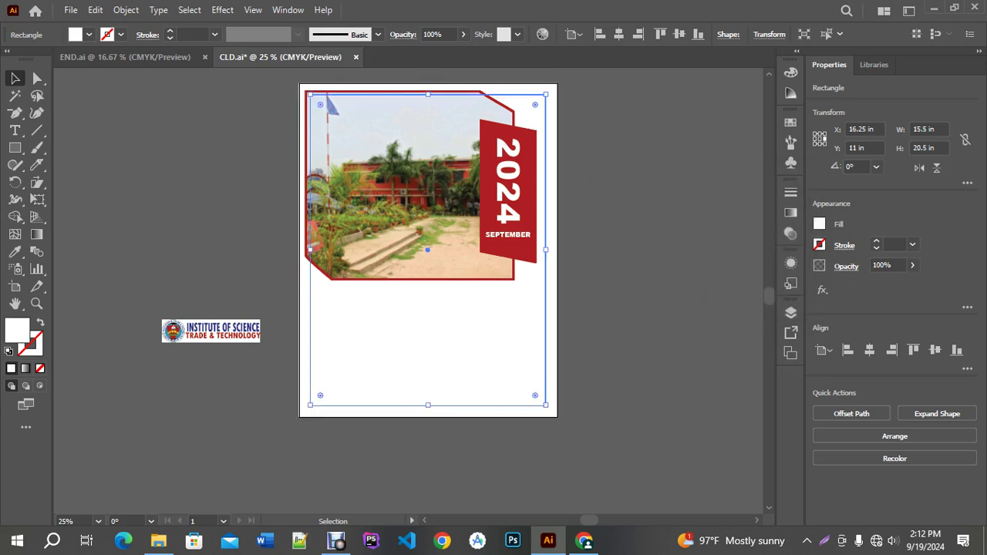
# Convert the inset margin rectangle into guides and leave everything deselected.
pyautogui.rightClick(544, 332)
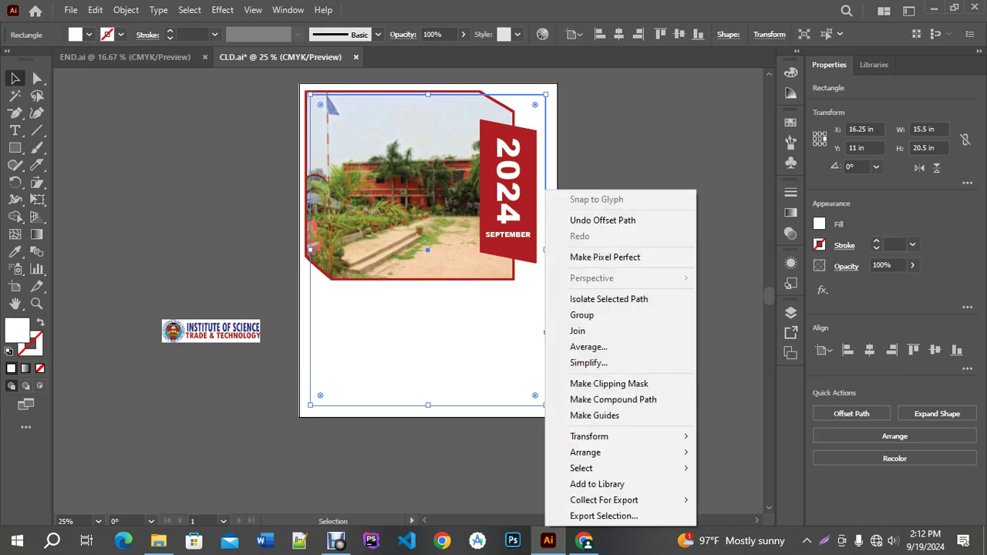
pyautogui.click(583, 415)
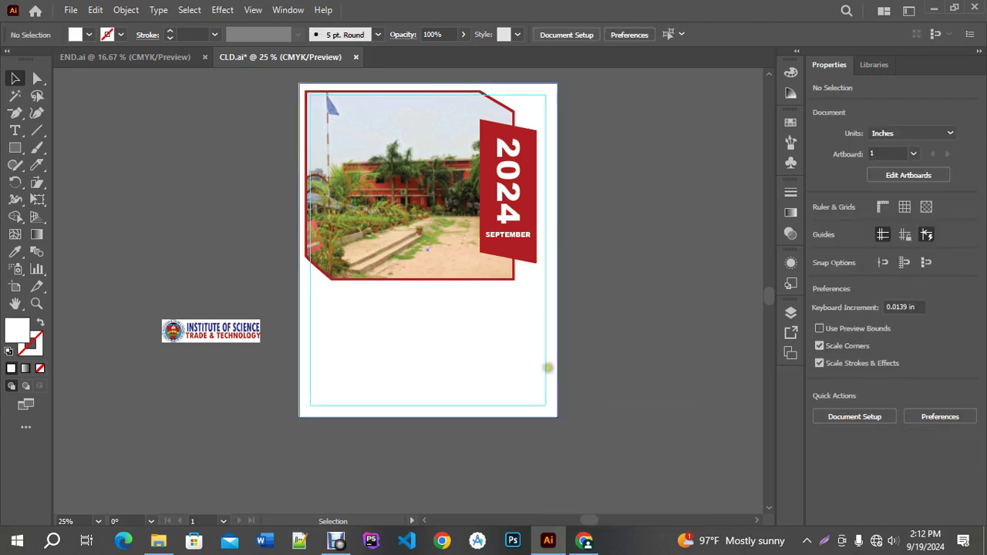
pyautogui.rightClick(546, 360)
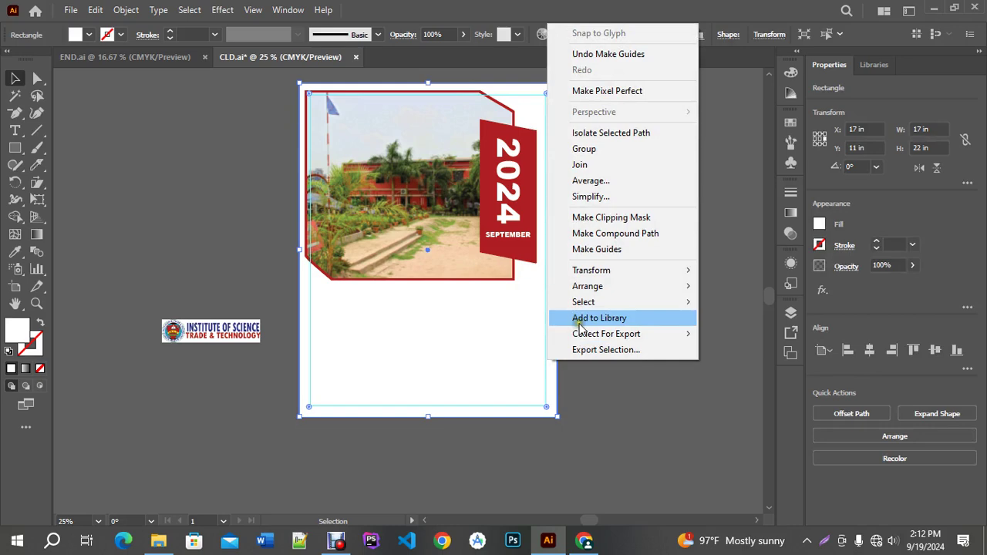
pyautogui.click(600, 402)
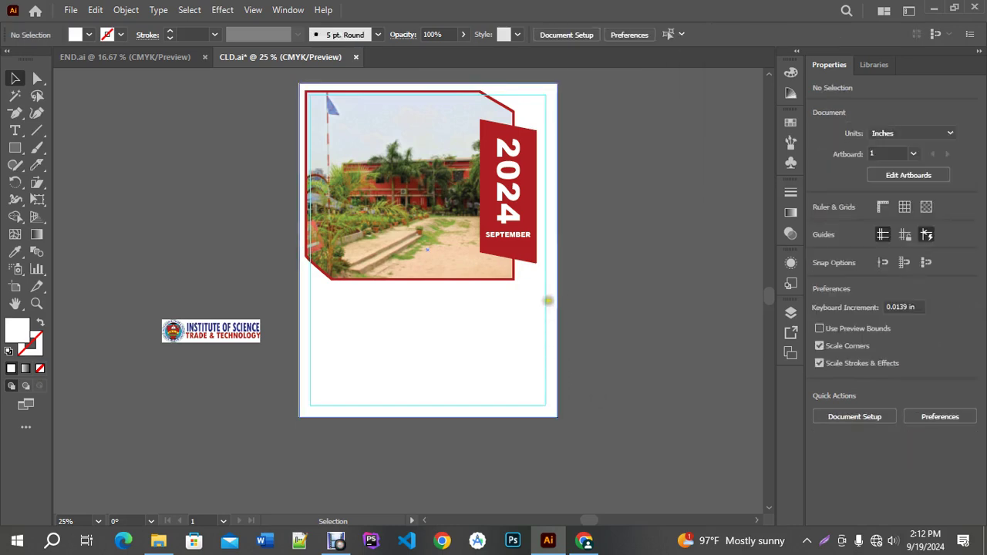
pyautogui.scroll(1, 532, 150)
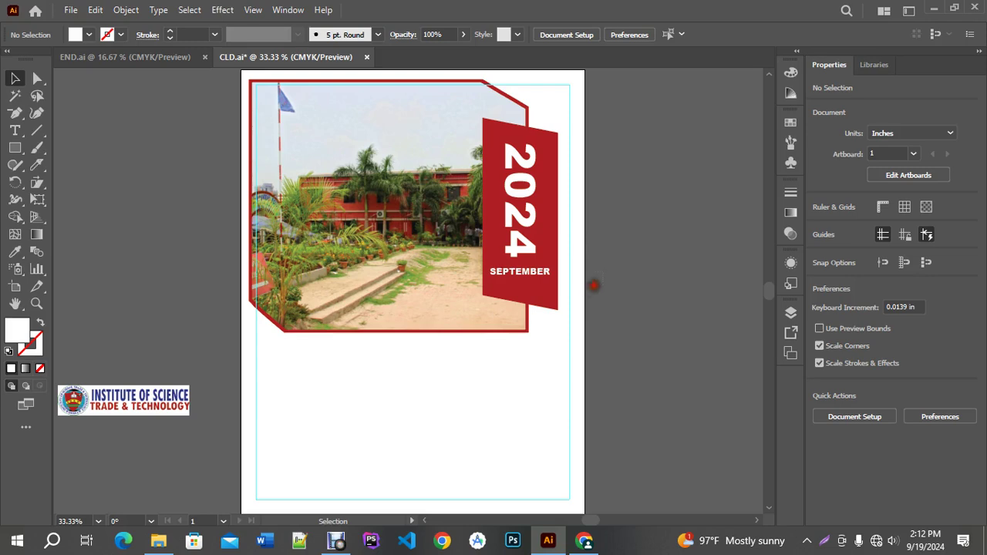
pyautogui.click(577, 293)
pyautogui.click(634, 269)
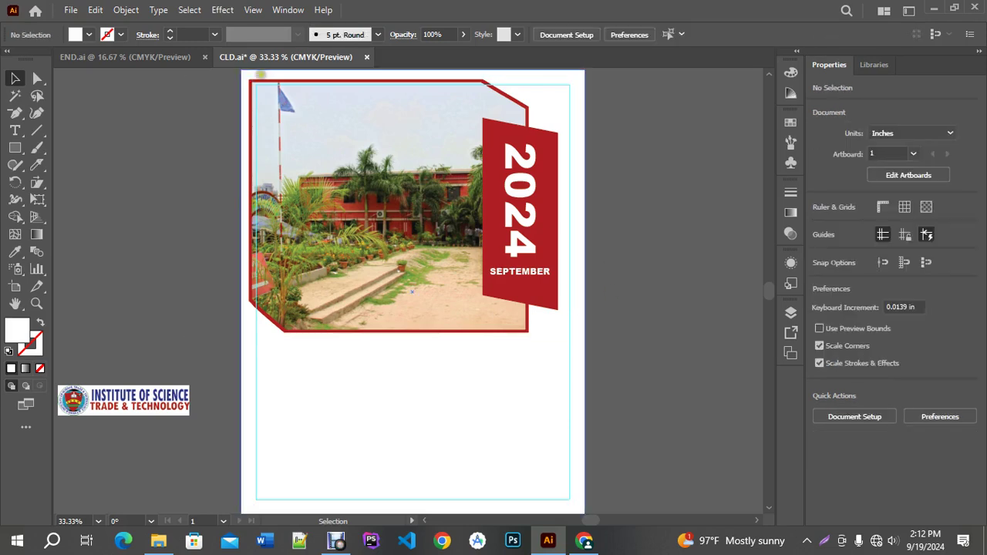
# Shift the photo, its frame, the red panel and both texts together right about 0.35 in so the frame meets the left margin guide.
pyautogui.scroll(4, 260, 74)
pyautogui.click(288, 139)
pyautogui.keyDown('shift'); pyautogui.click(301, 141); pyautogui.keyUp('shift')
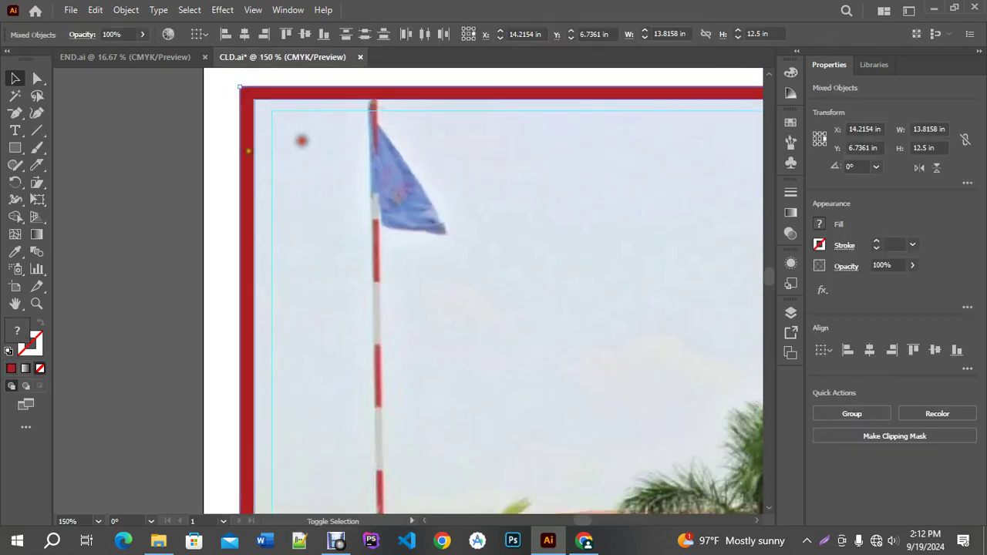
pyautogui.scroll(-3, 301, 140)
pyautogui.keyDown('shift'); pyautogui.click(585, 217); pyautogui.keyUp('shift')
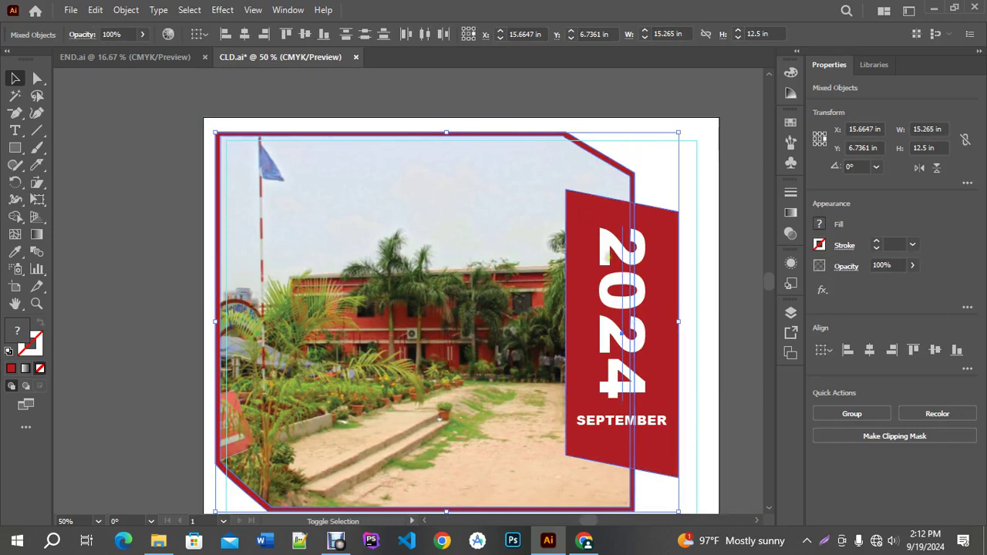
pyautogui.keyDown('shift'); pyautogui.click(594, 420); pyautogui.keyUp('shift')
pyautogui.scroll(4, 243, 291)
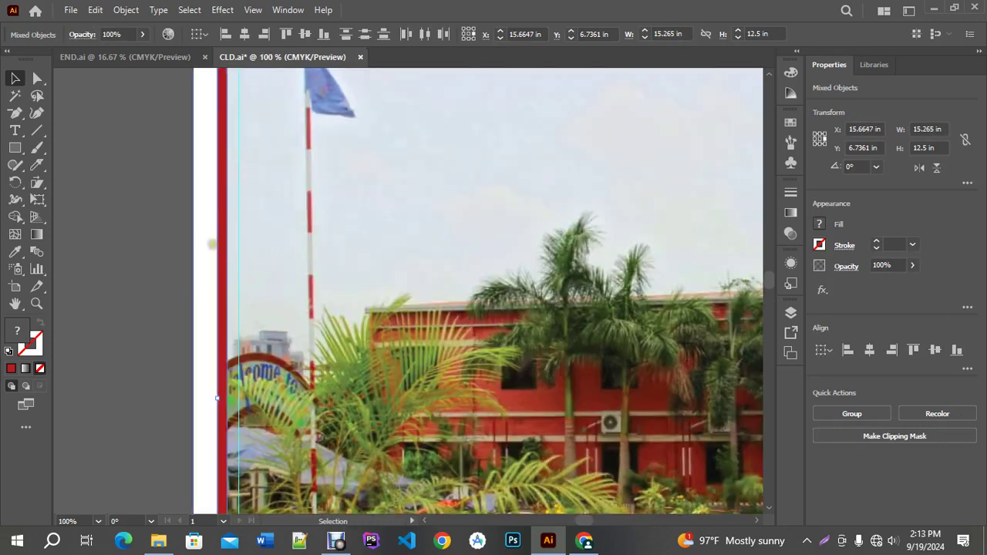
pyautogui.press('Right')
pyautogui.press('Right')
pyautogui.press('Right')
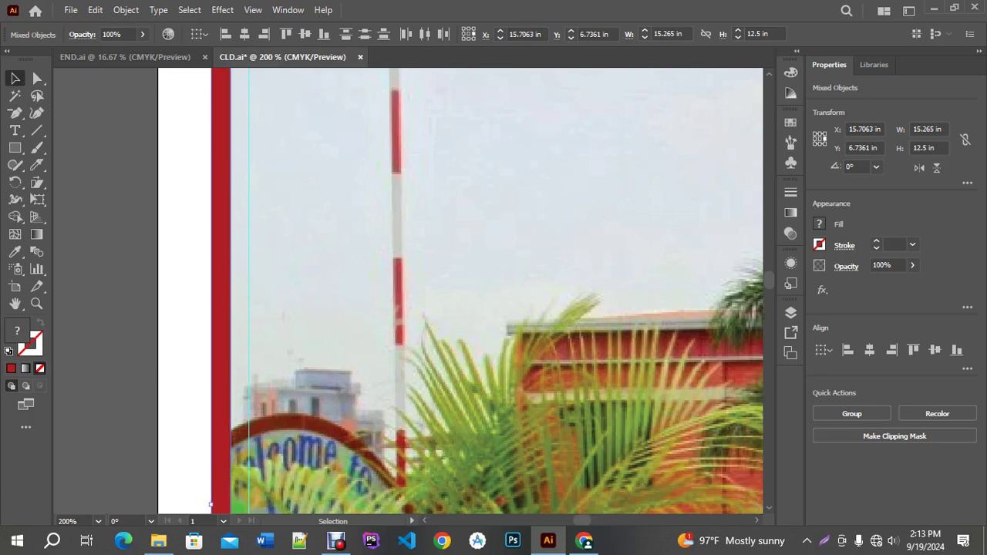
pyautogui.hotkey('shift', 'Right')
pyautogui.hotkey('shift', 'Right')
pyautogui.press('Right')
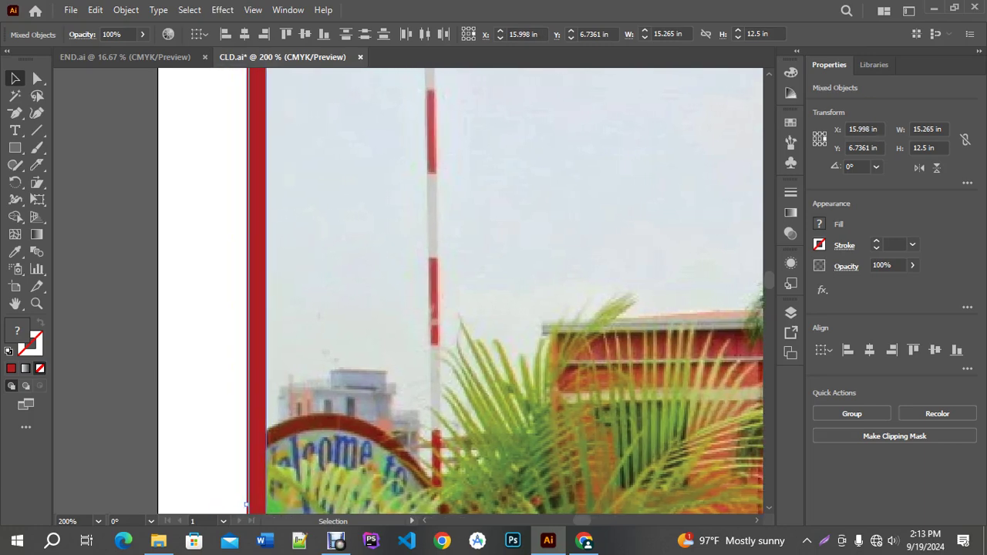
pyautogui.press('Right')
# Scale the selected photo, frame, red panel and texts proportionally to about 15.5 x 12.69 in so the panel reaches the right margin guide.
pyautogui.hotkey('ctrl', '-')
pyautogui.hotkey('ctrl', '-')
pyautogui.hotkey('ctrl', '-')
pyautogui.hotkey('ctrl', '-')
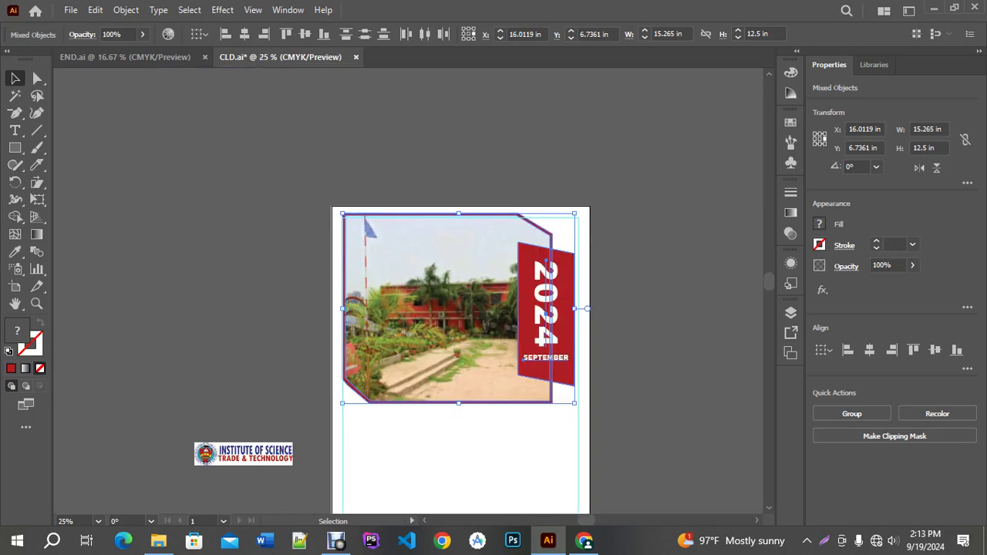
pyautogui.scroll(4, 579, 394)
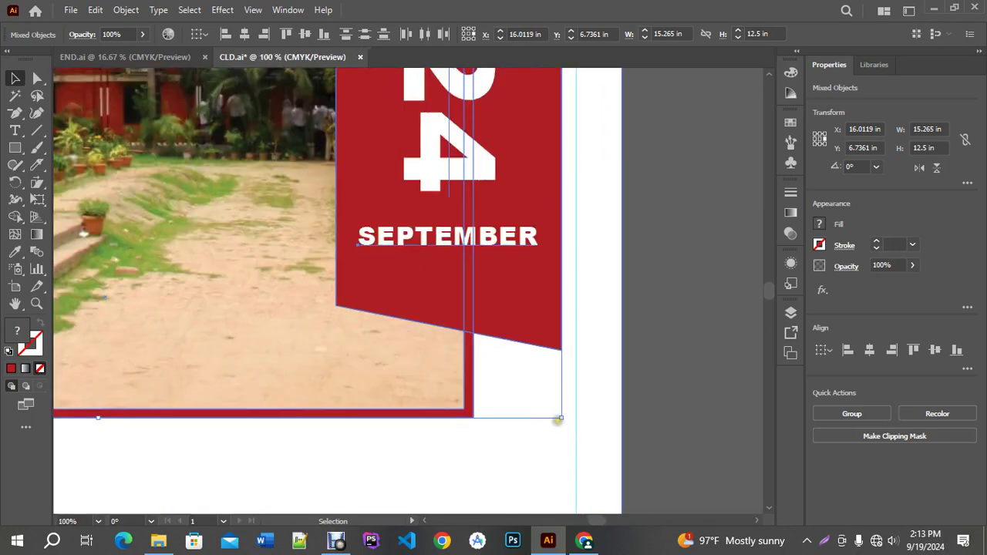
pyautogui.moveTo(557, 420); pyautogui.dragTo(575, 437)
pyautogui.hotkey('ctrl', '-')
pyautogui.hotkey('ctrl', '-')
pyautogui.hotkey('ctrl', '-')
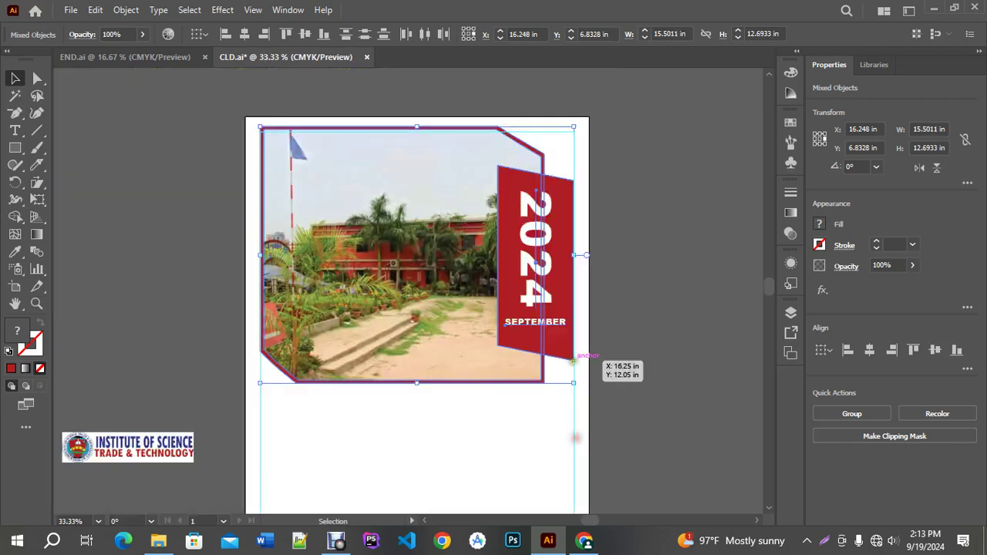
pyautogui.scroll(-2, 575, 360)
pyautogui.scroll(1, 630, 352)
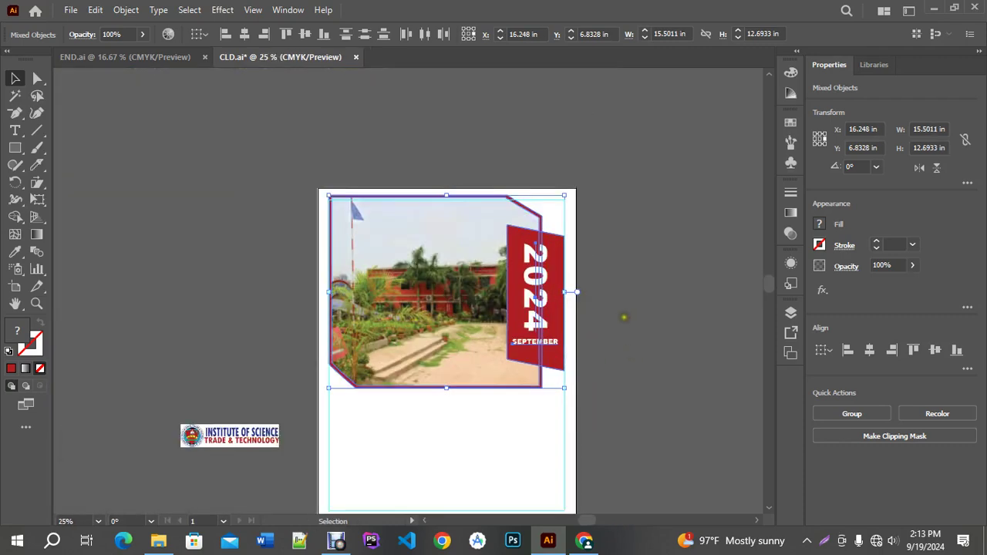
# Nudge the selected photo, frame, red panel and texts down about 0.28 in so the frame meets the top margin guide, and deselect them.
pyautogui.scroll(4, 503, 192)
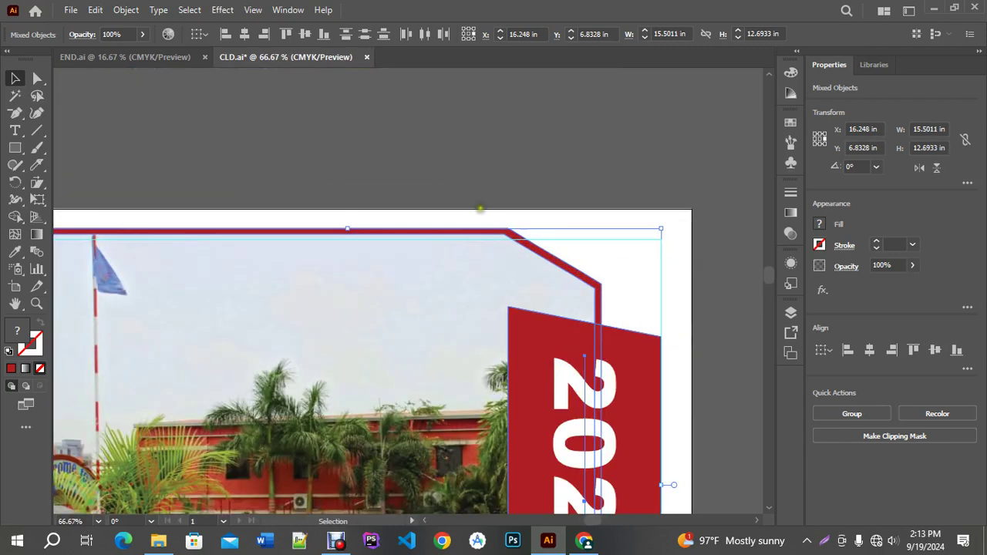
pyautogui.press('Down')
pyautogui.press('Down')
pyautogui.press('Down')
pyautogui.press('Down')
pyautogui.press('Down')
pyautogui.press('Down')
pyautogui.press('Down')
pyautogui.press('Down')
pyautogui.press('Down')
pyautogui.press('Down')
pyautogui.press('Down')
pyautogui.press('Down')
pyautogui.press('Down')
pyautogui.press('Down')
pyautogui.press('Down')
pyautogui.press('Down')
pyautogui.press('Down')
pyautogui.press('Down')
pyautogui.press('Down')
pyautogui.press('Down')
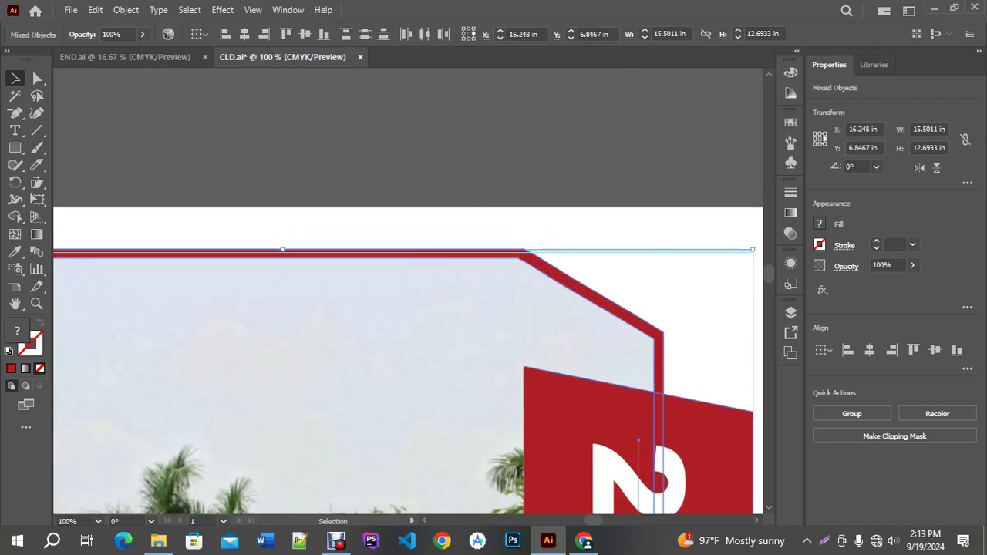
pyautogui.scroll(-4, 557, 205)
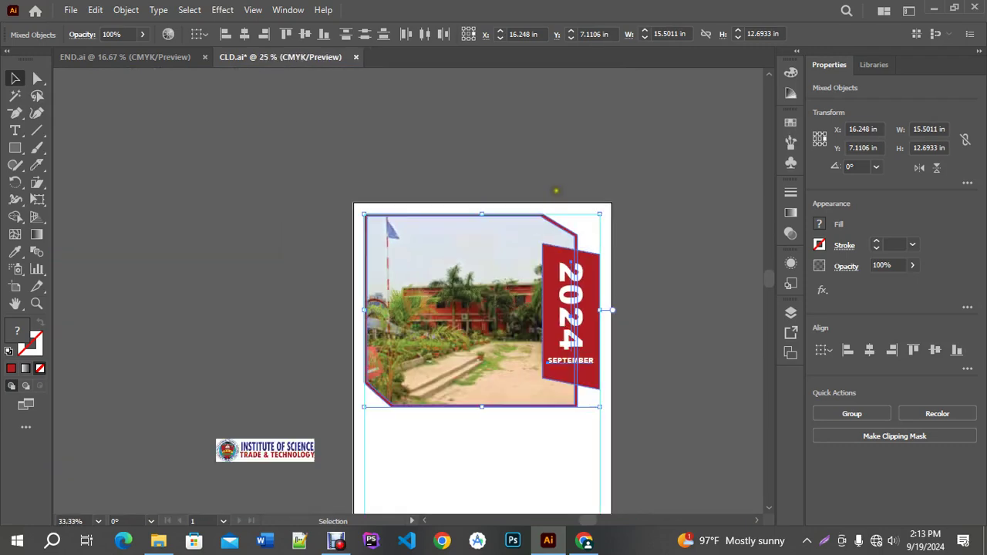
pyautogui.click(668, 315)
pyautogui.moveTo(643, 344); pyautogui.dragTo(608, 290)
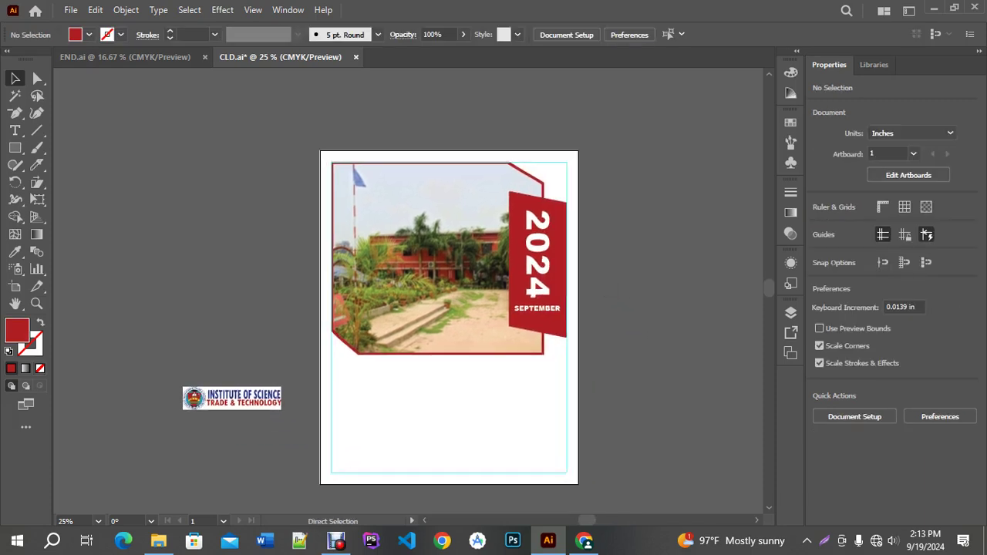
# Create an area type box about 9.82 x 6.11 in below the photo, starting at the left margin guide.
pyautogui.scroll(1, 441, 397)
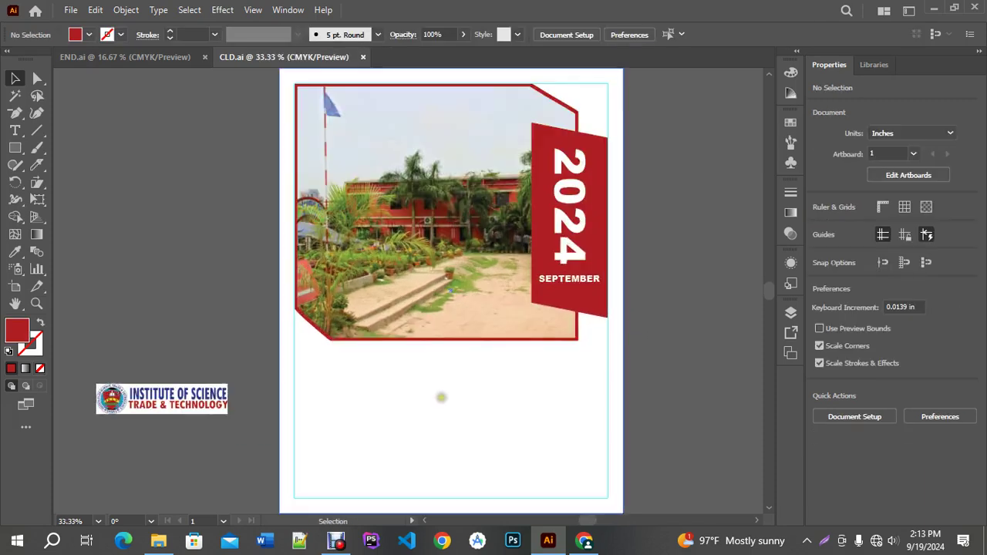
pyautogui.moveTo(441, 397); pyautogui.dragTo(457, 306)
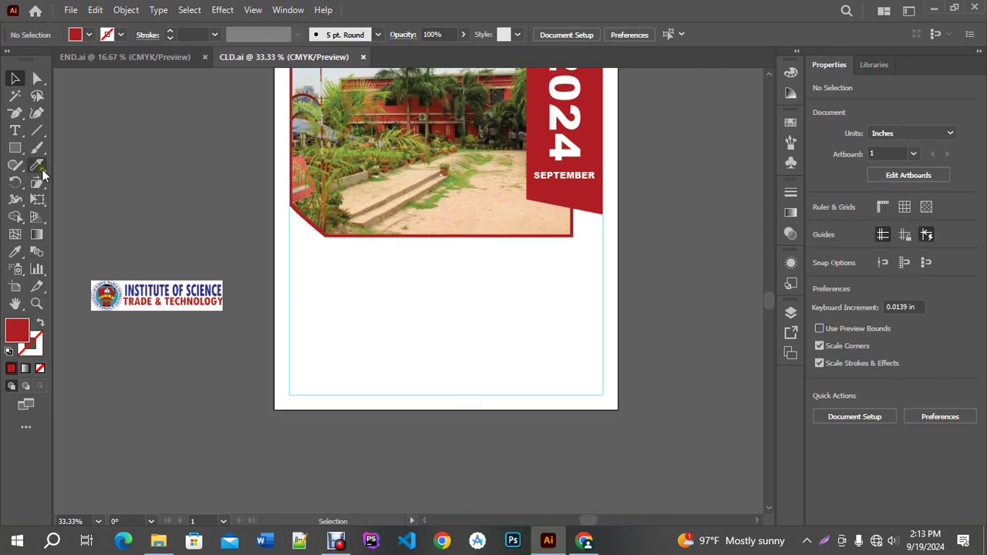
pyautogui.click(15, 131)
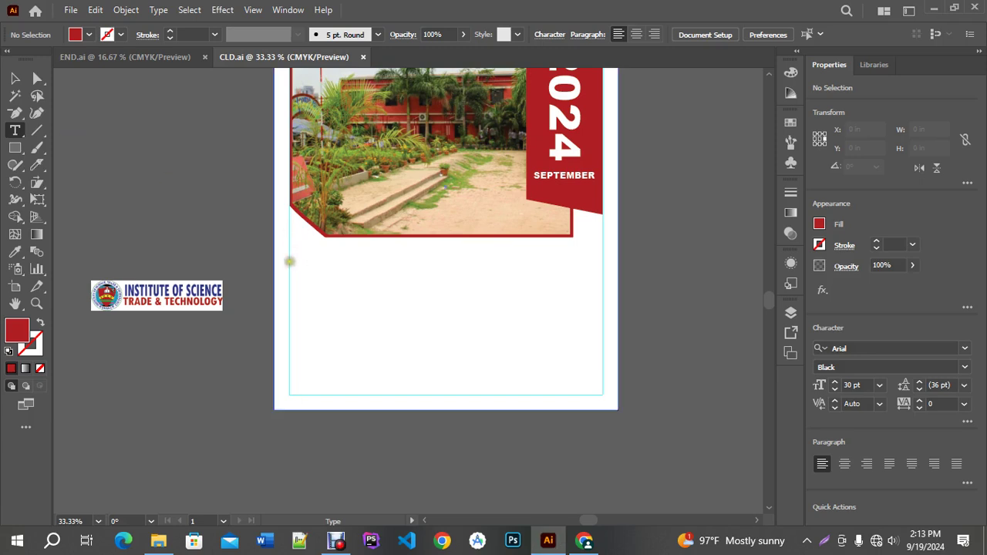
pyautogui.moveTo(290, 260); pyautogui.dragTo(489, 383)
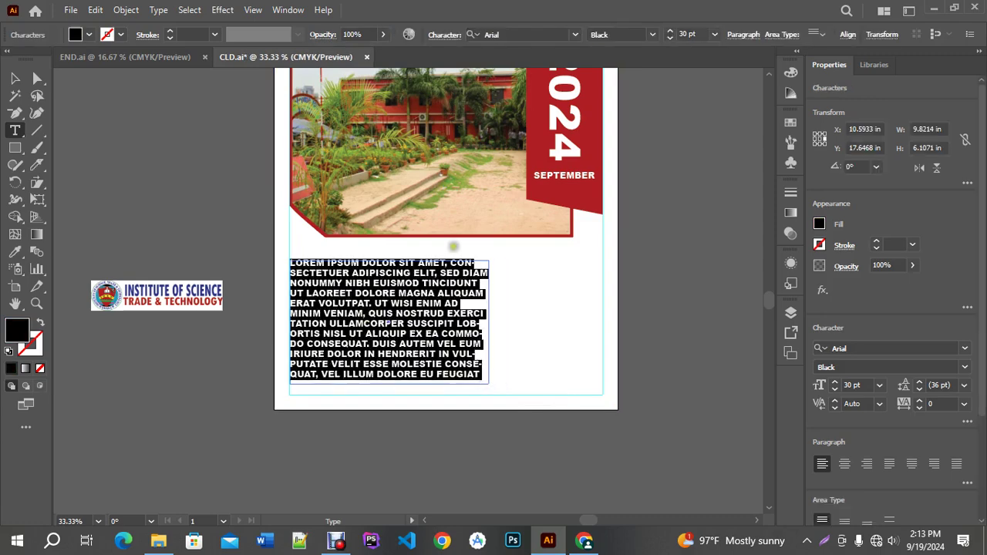
# Format the placeholder text as Arial Regular at 24 pt with All Caps turned off.
pyautogui.click(652, 35)
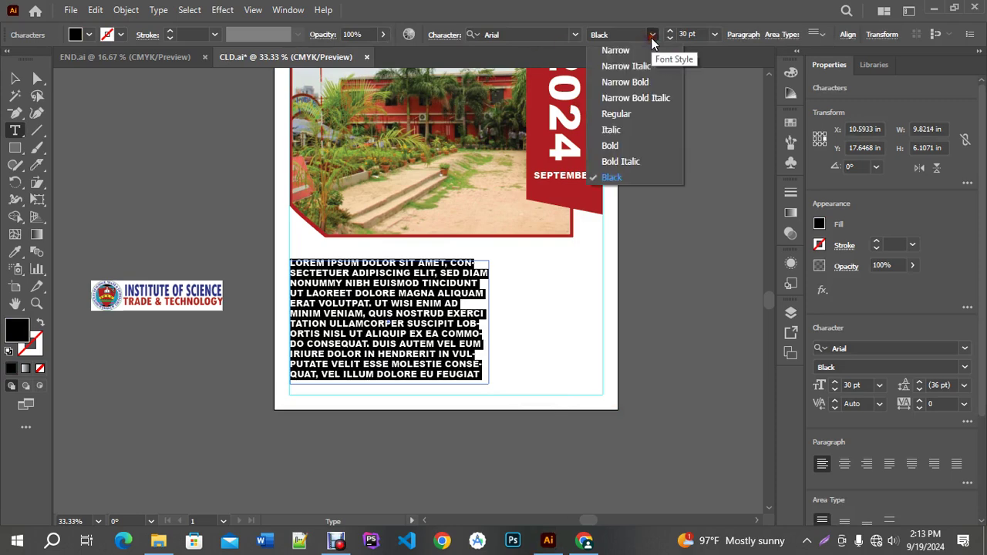
pyautogui.click(611, 146)
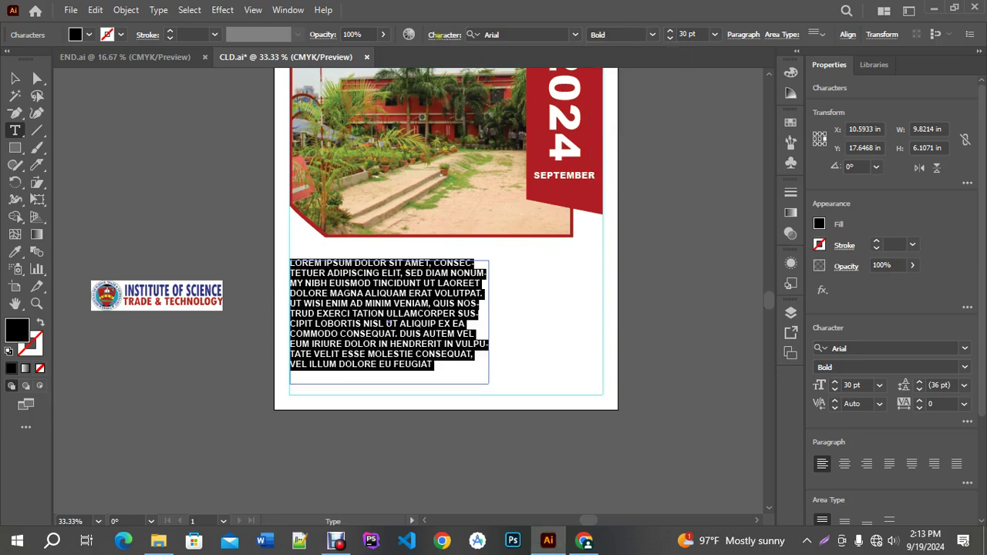
pyautogui.click(441, 35)
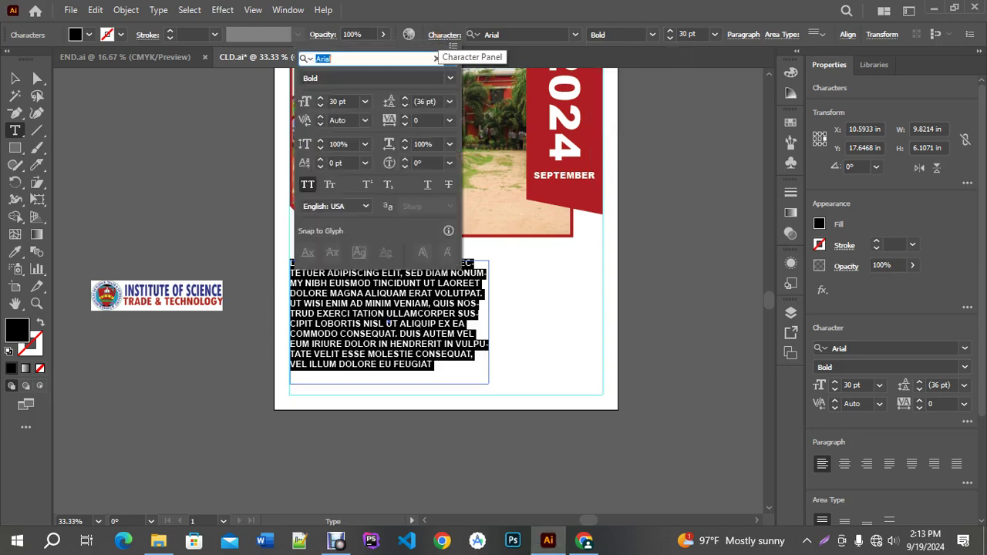
pyautogui.click(308, 188)
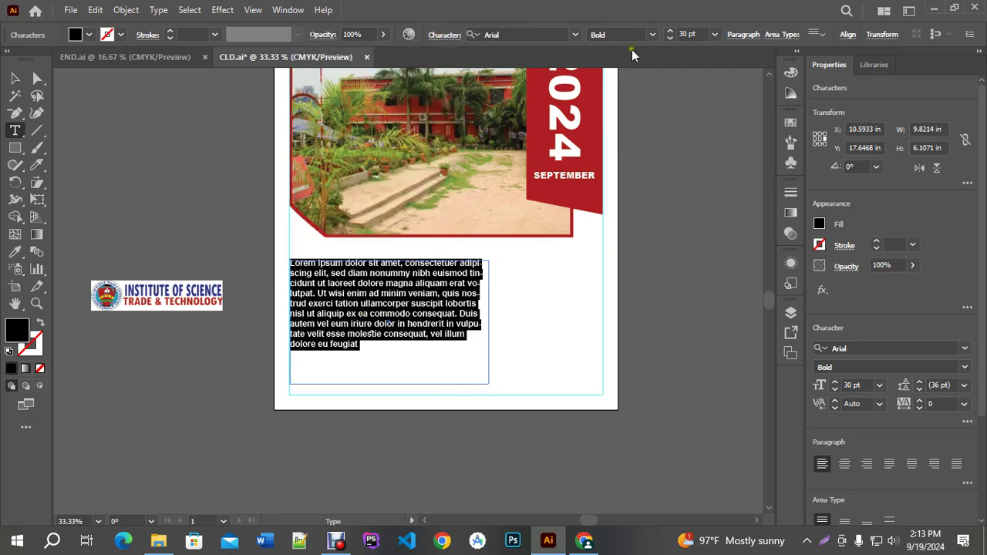
pyautogui.click(652, 36)
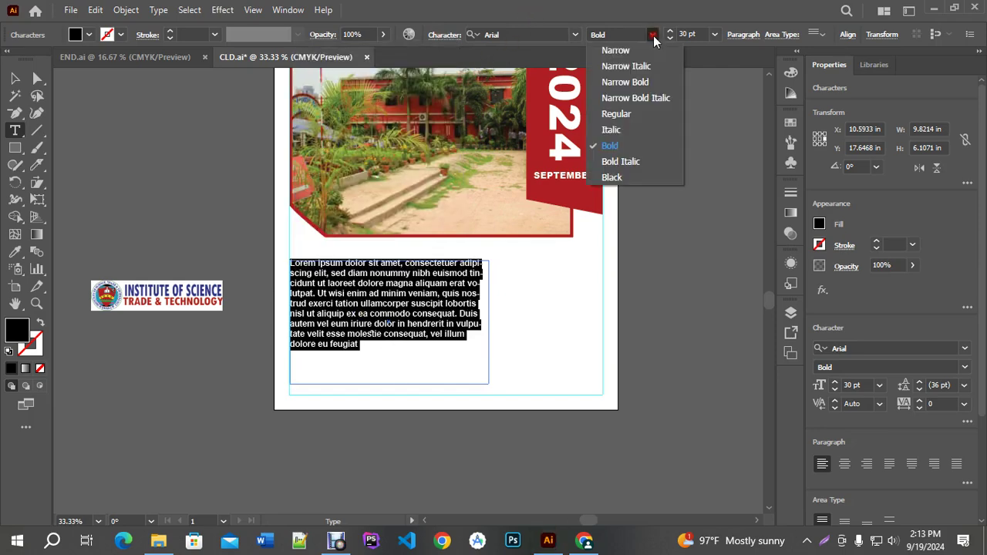
pyautogui.click(623, 117)
pyautogui.scroll(1, 385, 340)
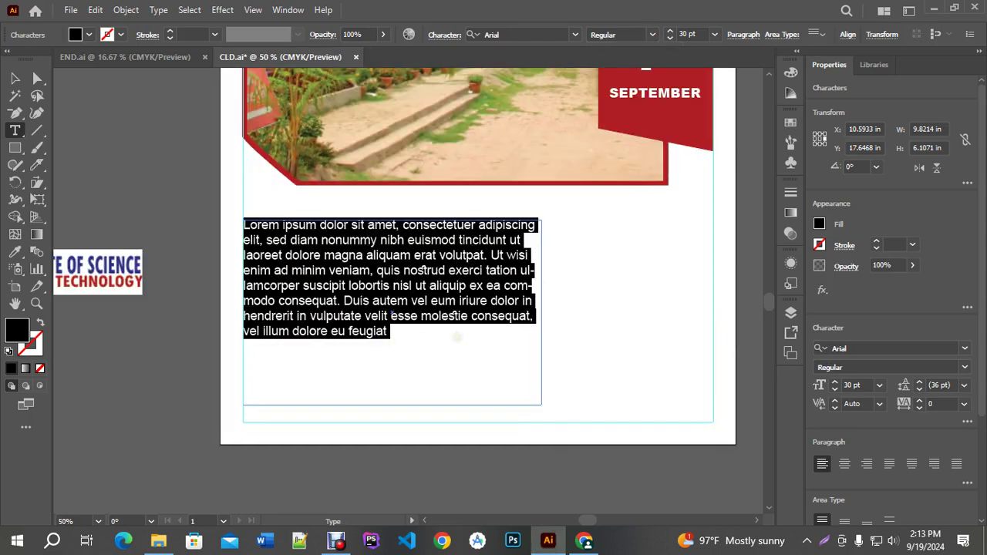
pyautogui.click(669, 39)
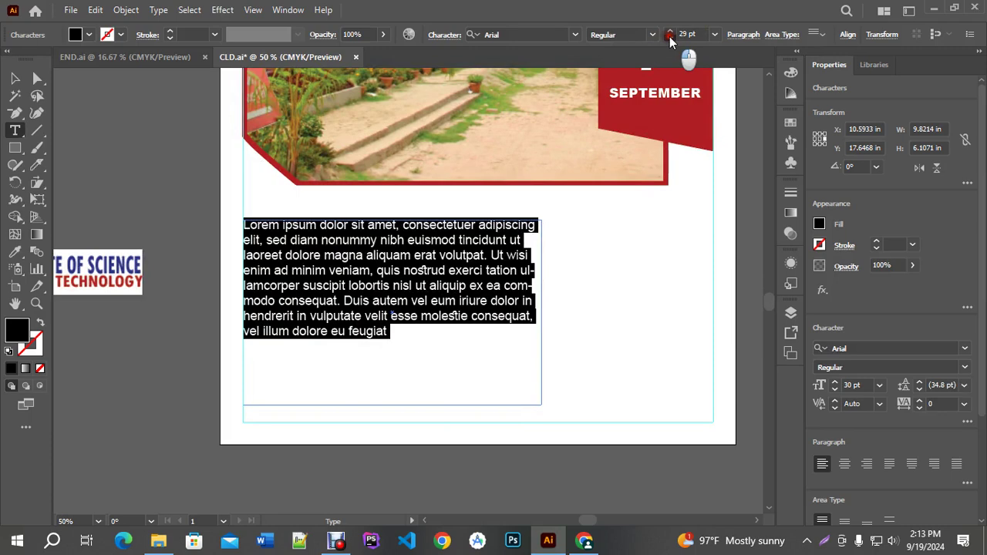
pyautogui.click(669, 39)
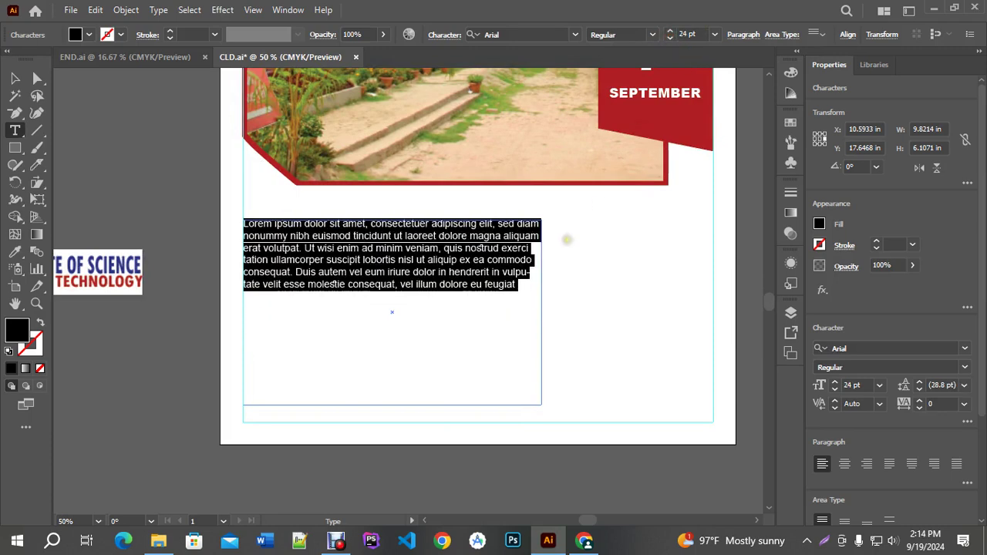
# Delete the placeholder text and keep the empty area type box selected as an object.
pyautogui.press('BackSpace')
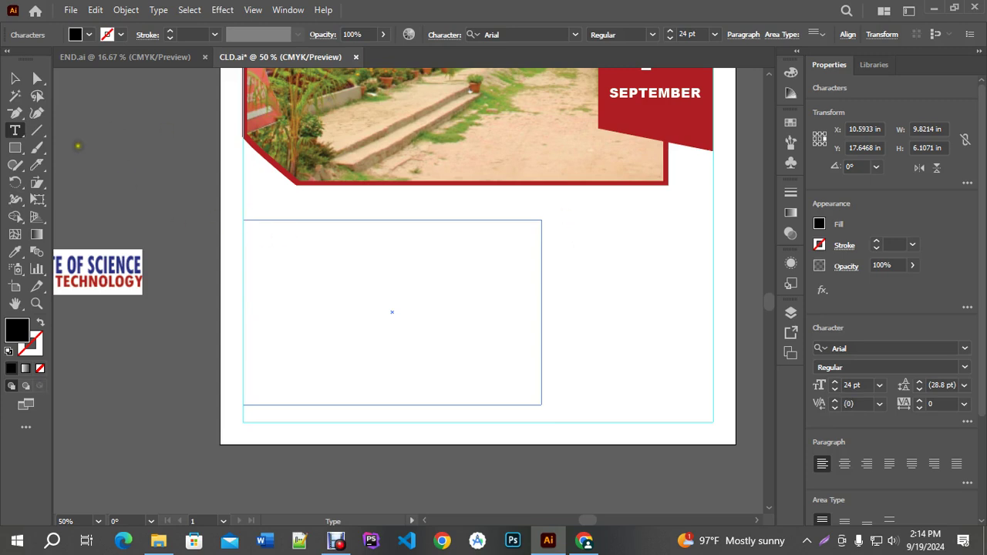
pyautogui.click(16, 78)
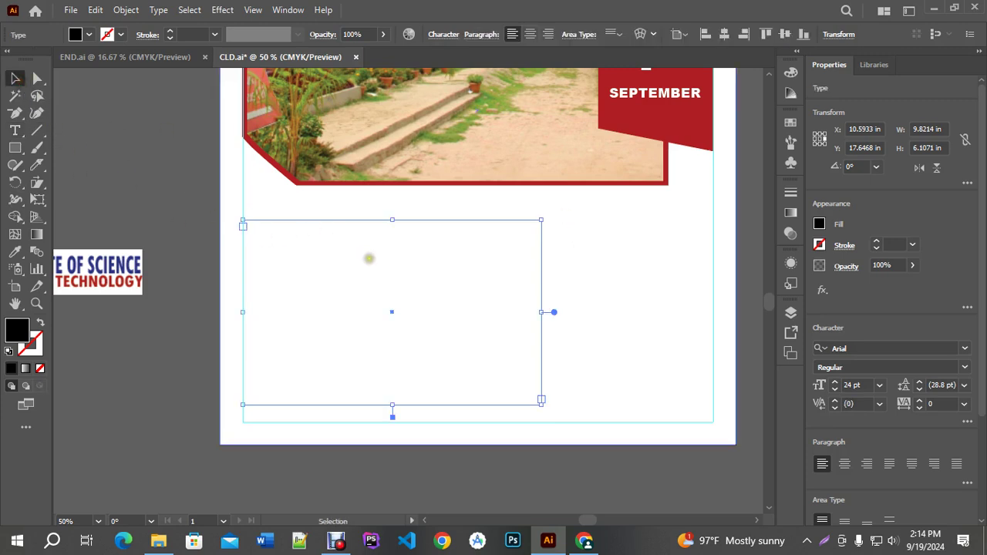
pyautogui.moveTo(586, 293); pyautogui.dragTo(553, 291)
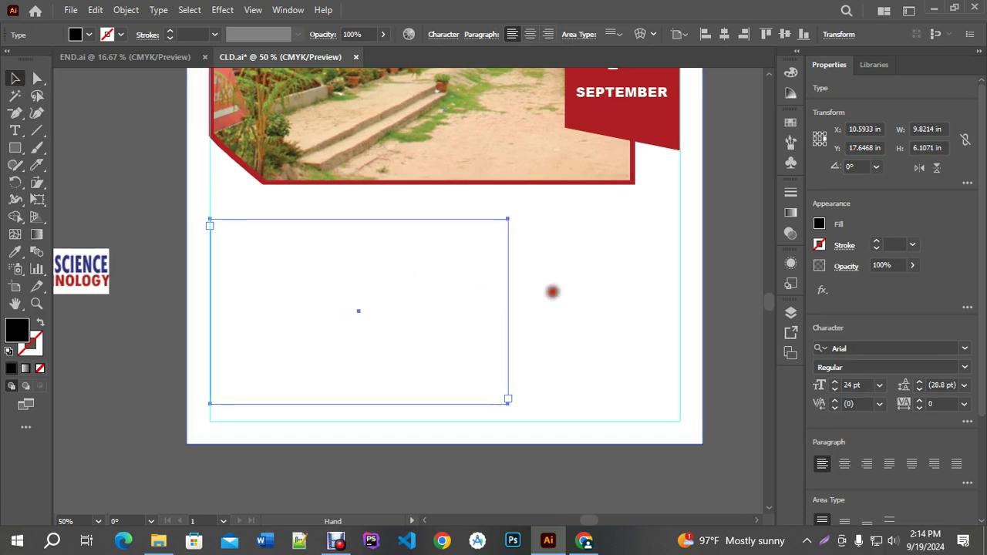
# Switch to Chrome and examine the calendar design image results for how date grids are arranged.
pyautogui.click(163, 13)
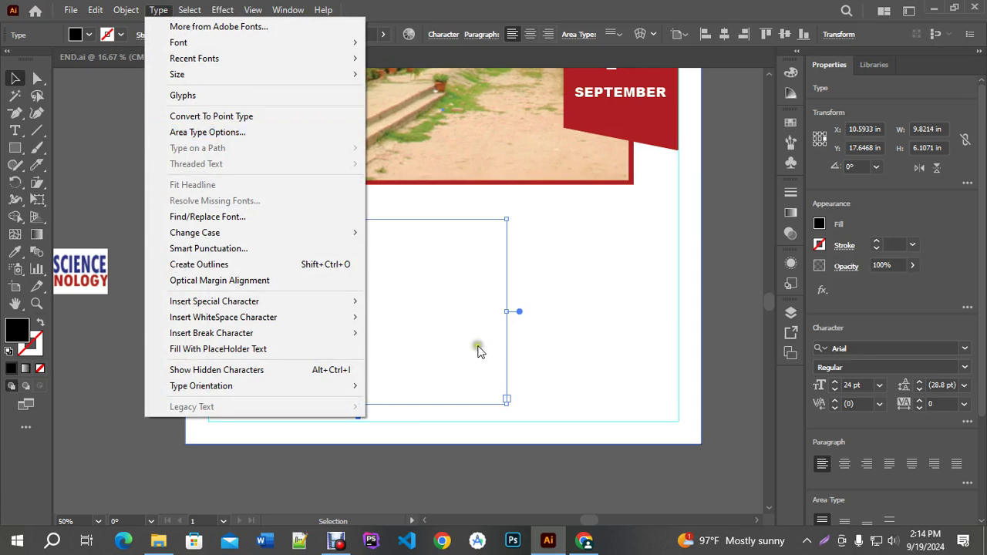
pyautogui.click(584, 540)
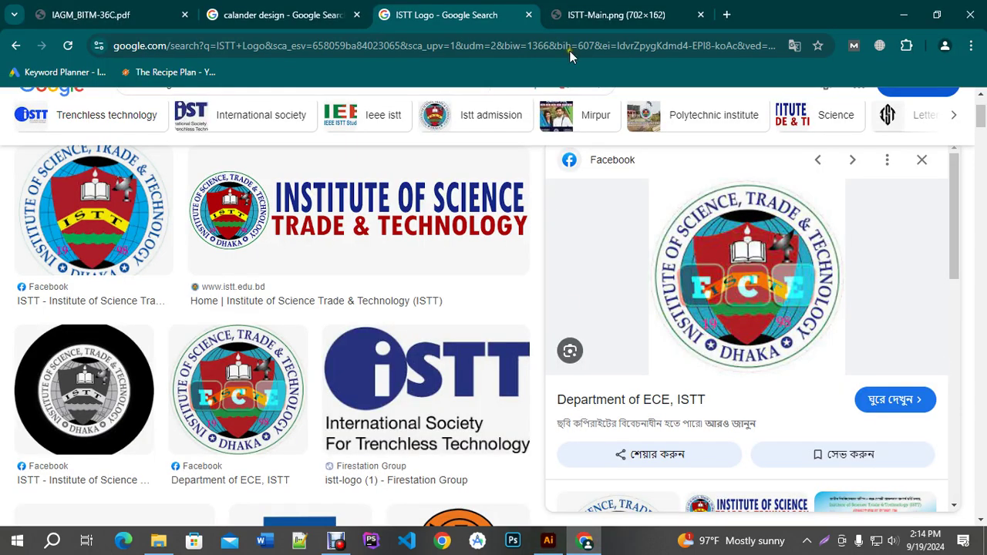
pyautogui.click(277, 15)
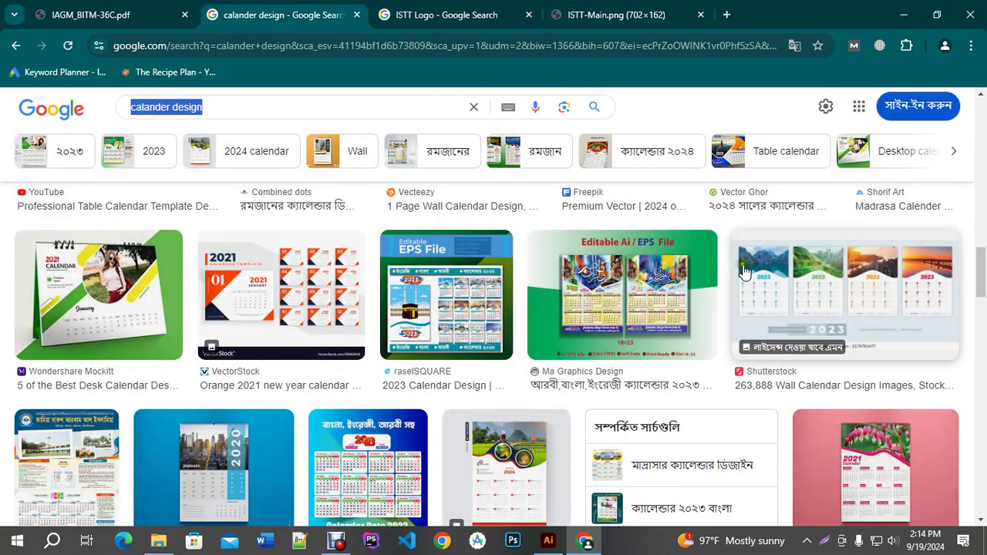
pyautogui.click(876, 480)
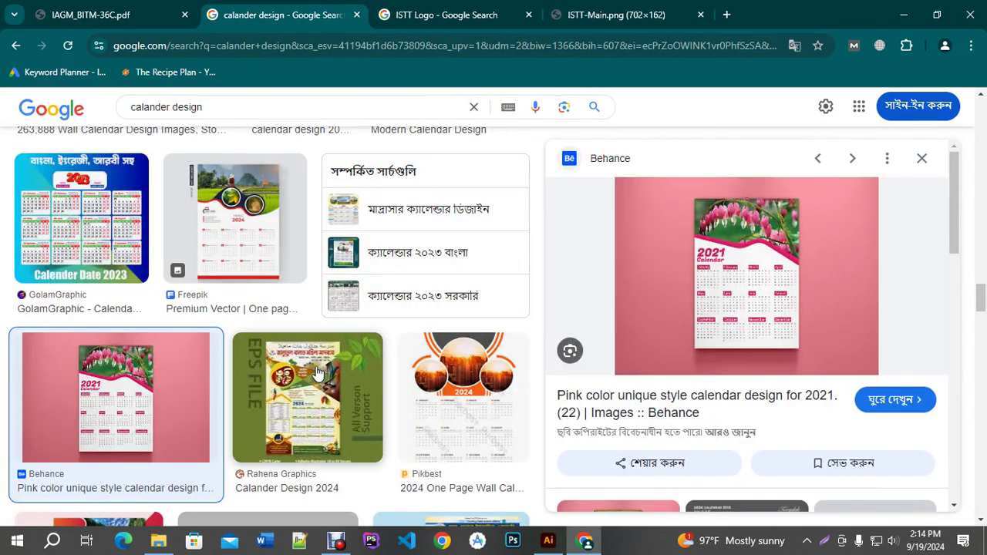
pyautogui.scroll(-4, 316, 385)
pyautogui.click(286, 363)
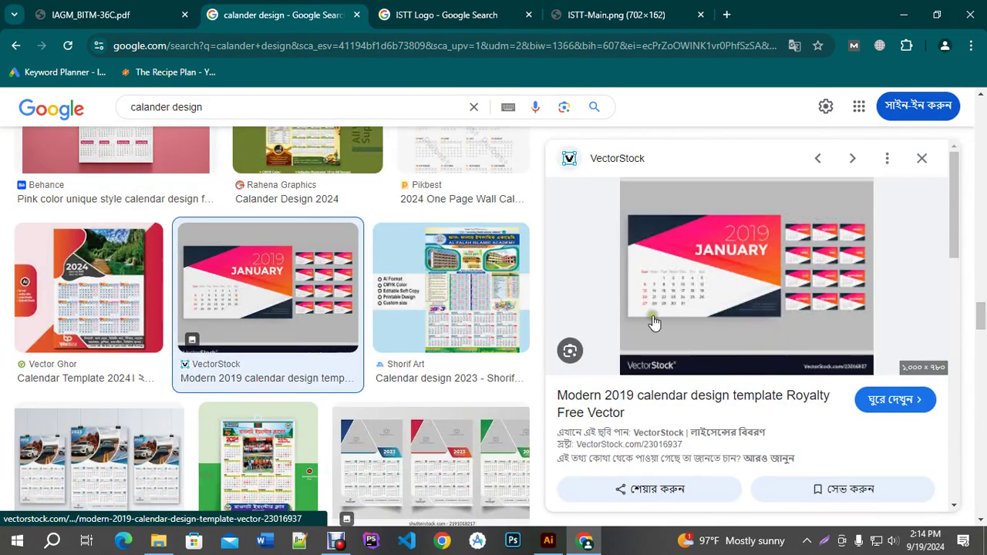
# Return to Illustrator and view the September 2024 date grid in the system calendar.
pyautogui.click(925, 540)
pyautogui.click(546, 541)
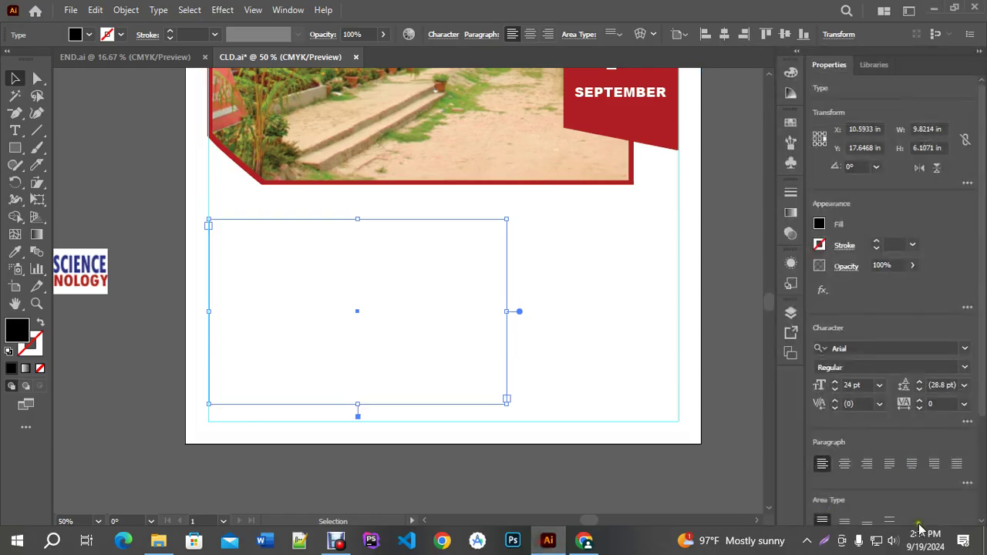
pyautogui.click(925, 539)
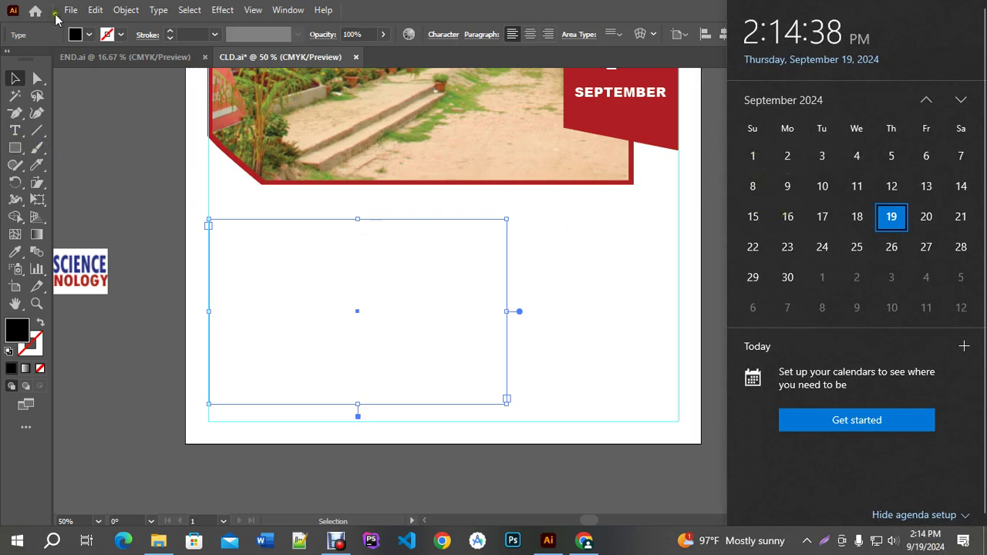
# Set the number of rows to 7 in the empty text box's Area Type Options, keeping the box in view.
pyautogui.click(157, 11)
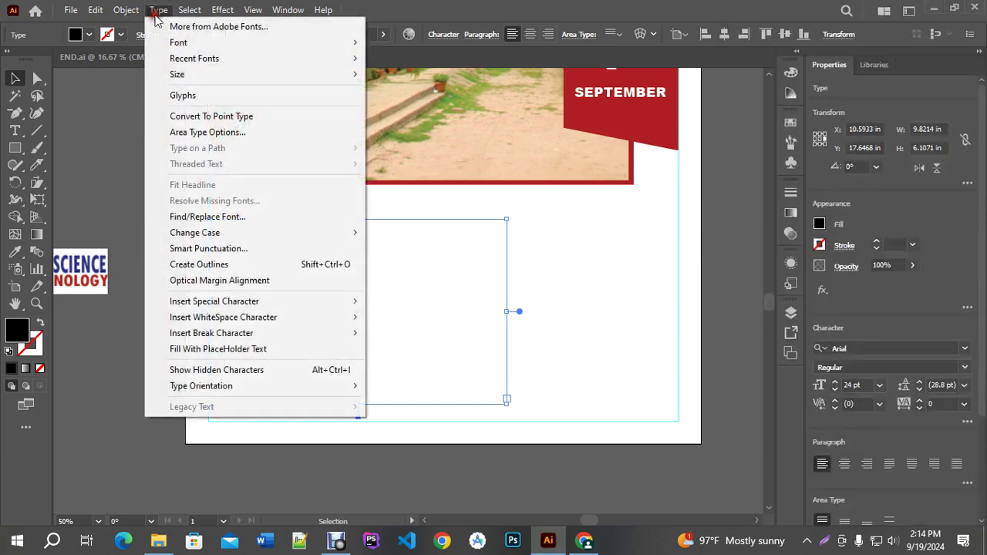
pyautogui.click(189, 132)
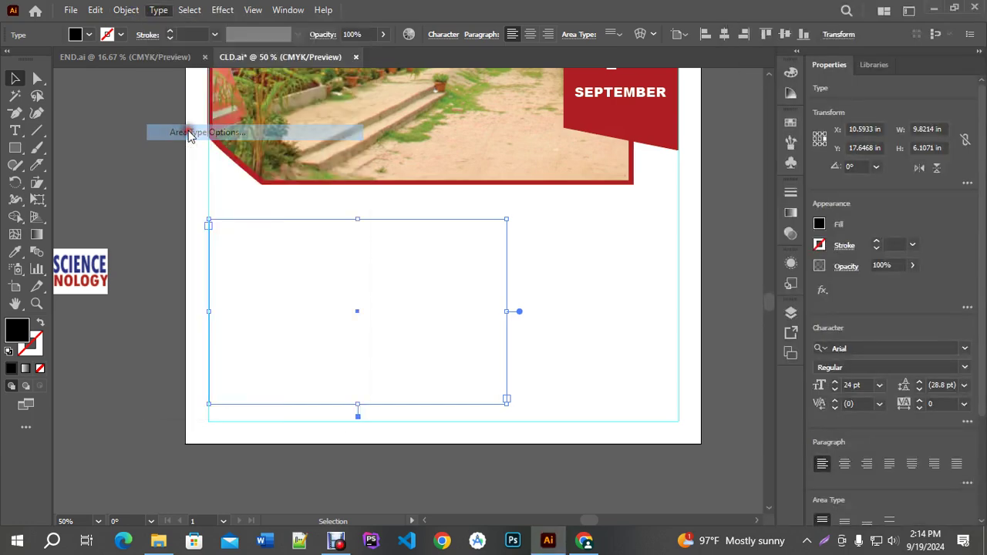
pyautogui.moveTo(467, 83); pyautogui.dragTo(518, 84)
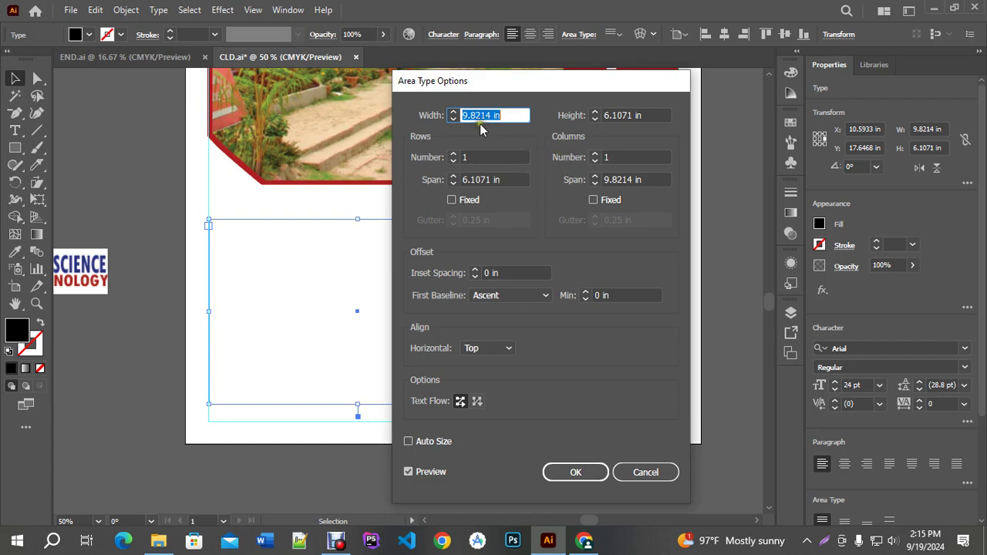
pyautogui.click(454, 155)
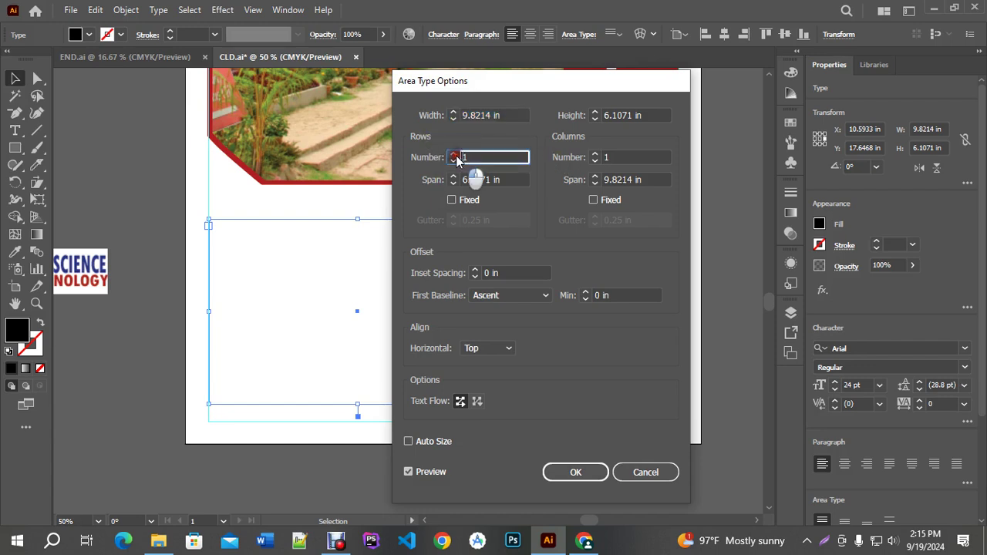
pyautogui.click(454, 154)
pyautogui.click(454, 154)
pyautogui.click(453, 154)
pyautogui.click(453, 154)
pyautogui.click(453, 154)
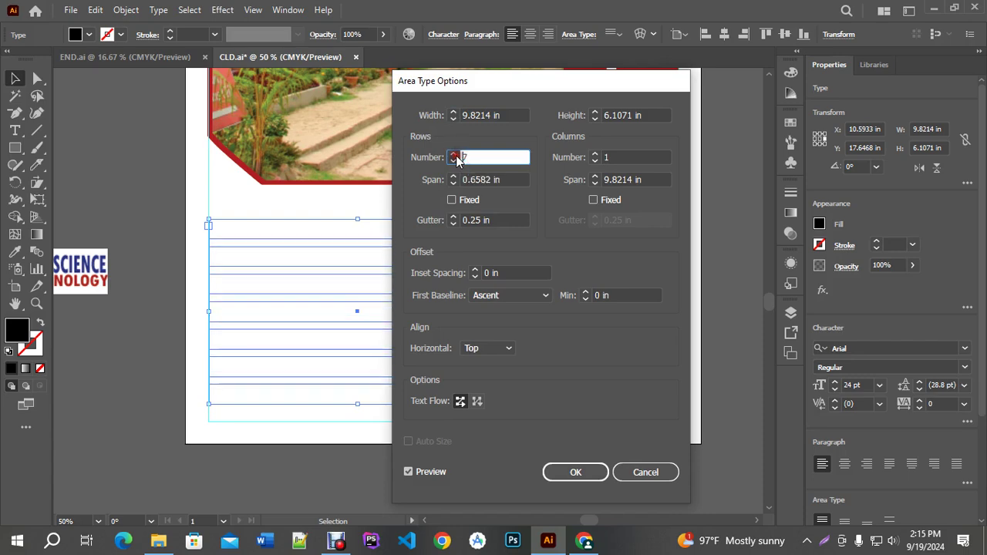
pyautogui.moveTo(478, 82); pyautogui.dragTo(640, 82)
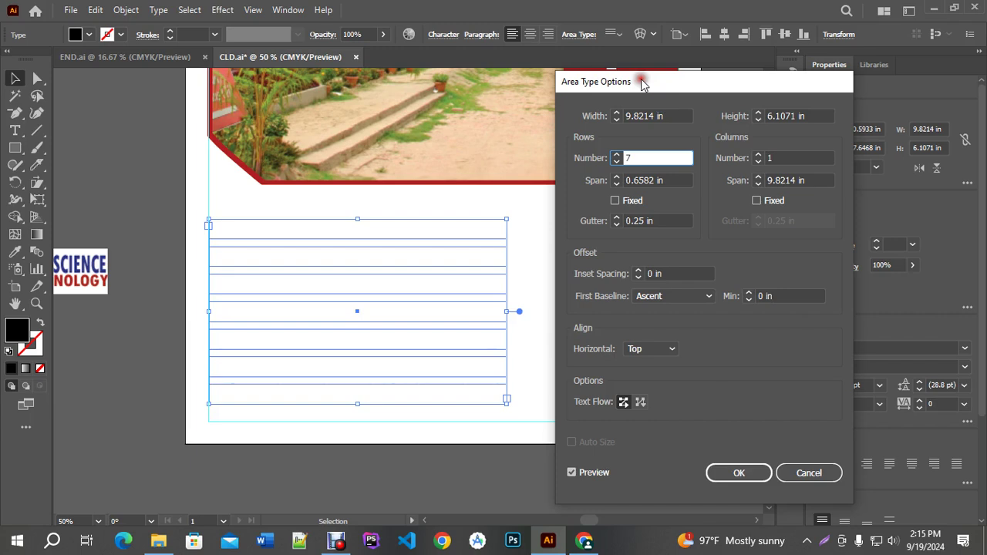
pyautogui.click(616, 154)
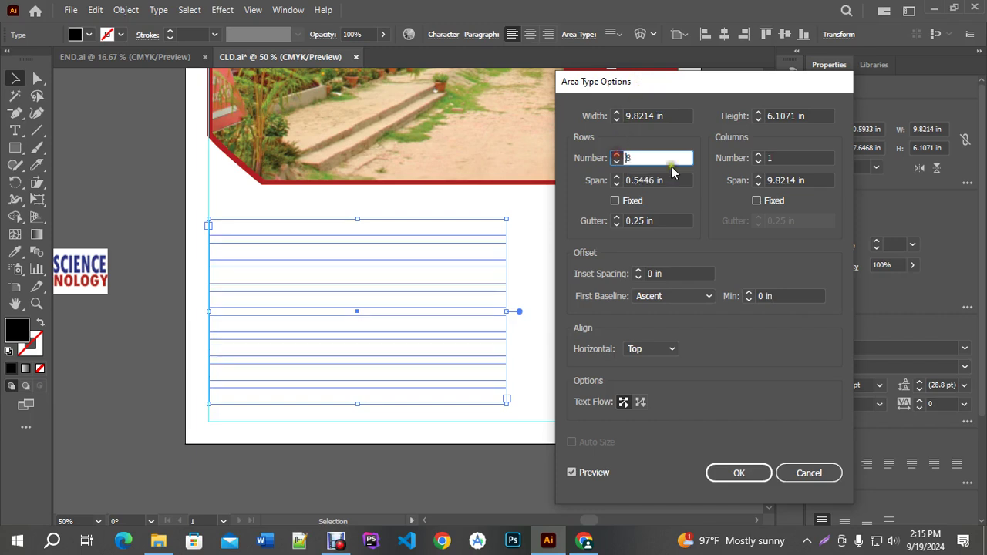
pyautogui.doubleClick(686, 169)
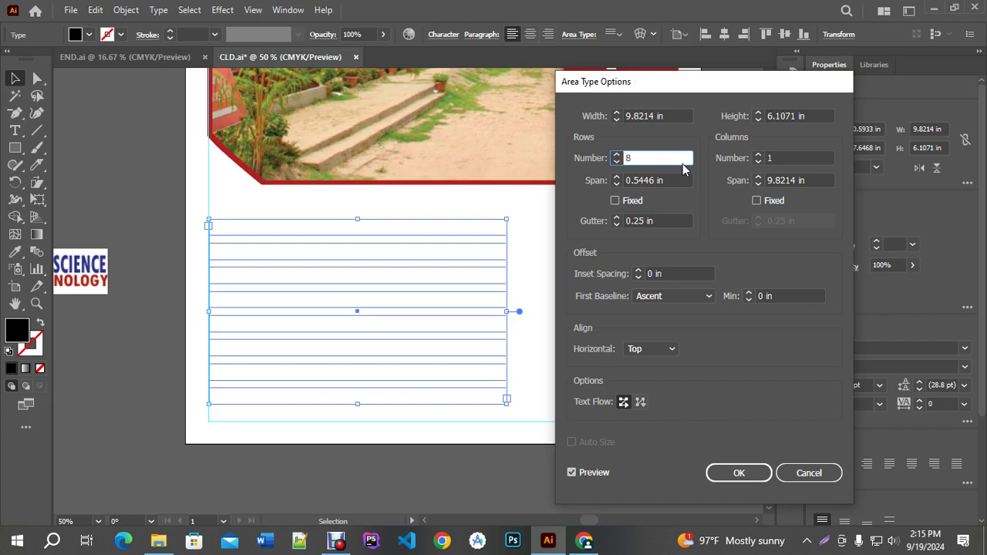
pyautogui.click(677, 159)
pyautogui.click(616, 162)
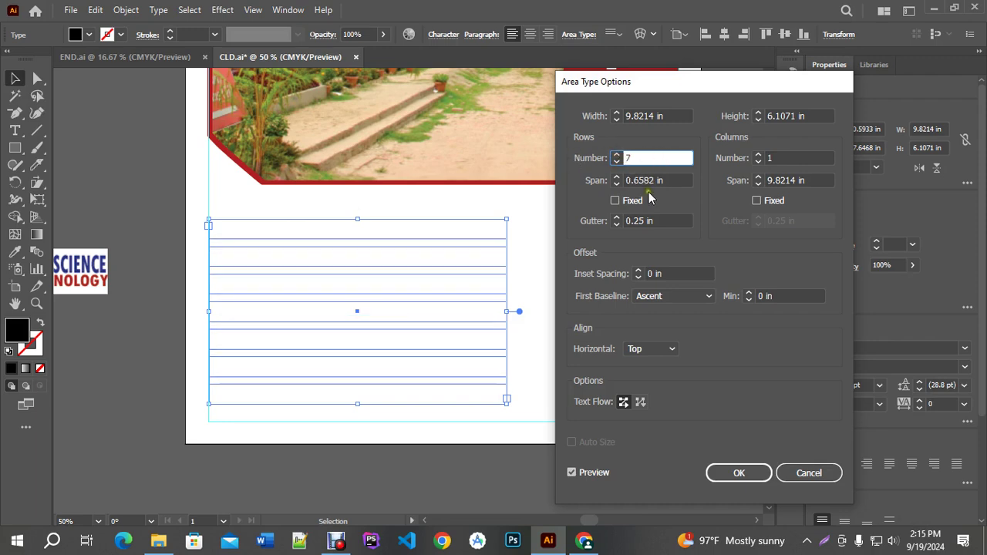
# Set the date grid's Area Type Options to 7 columns and 6 rows.
pyautogui.click(758, 155)
pyautogui.click(759, 155)
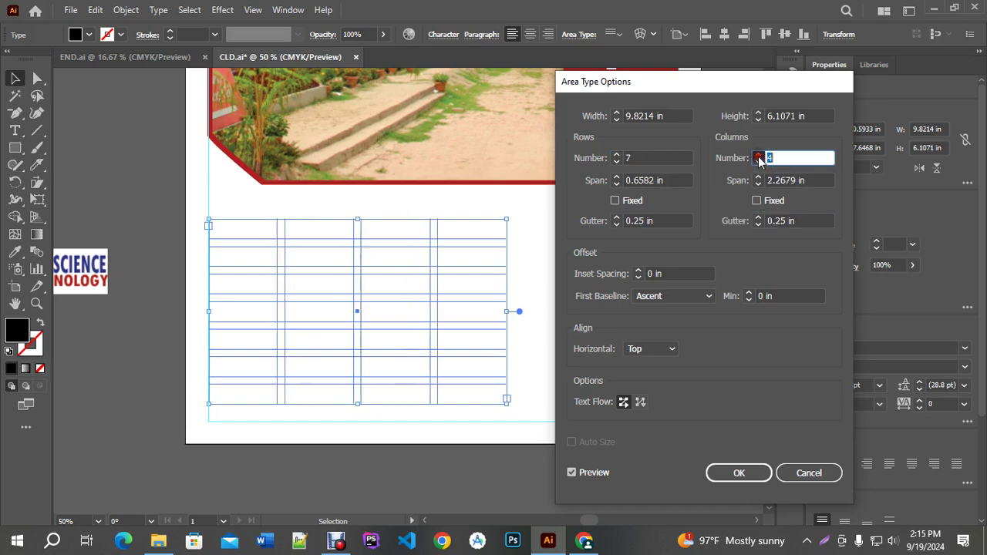
pyautogui.click(758, 155)
pyautogui.click(758, 155)
pyautogui.click(759, 155)
pyautogui.click(758, 155)
pyautogui.click(758, 155)
pyautogui.click(758, 160)
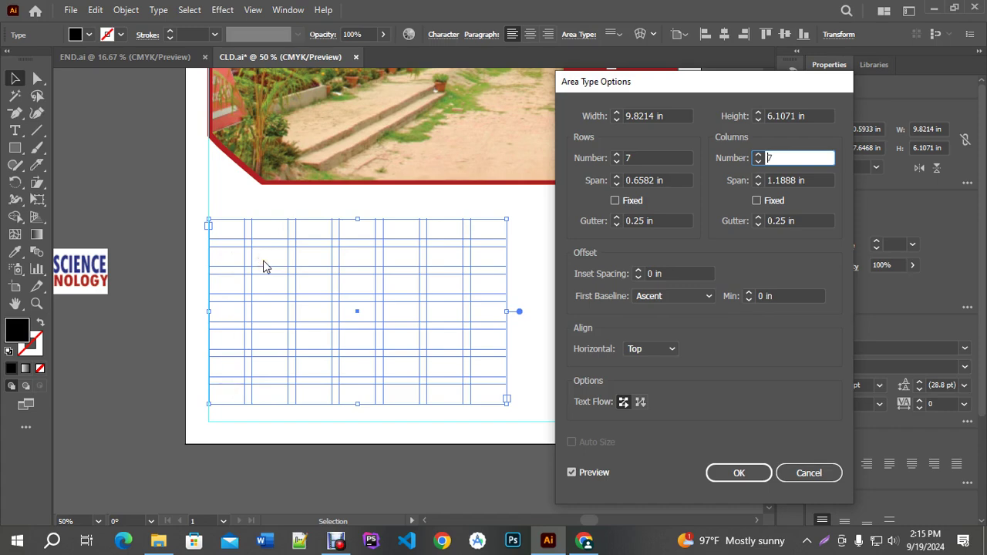
pyautogui.click(616, 161)
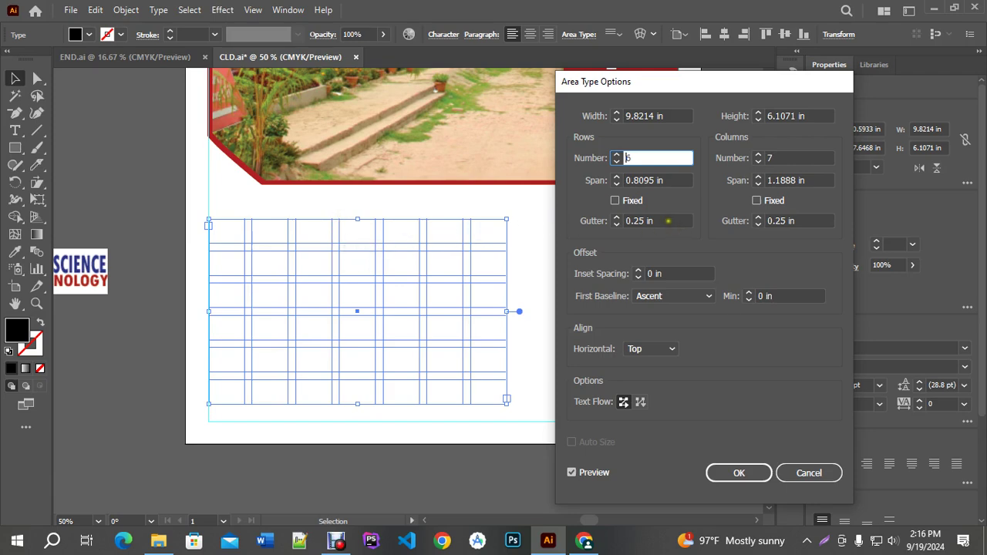
# Set both the row gutter and the column gutter to 0.3 in and apply the Area Type Options.
pyautogui.click(663, 220)
pyautogui.click(797, 220)
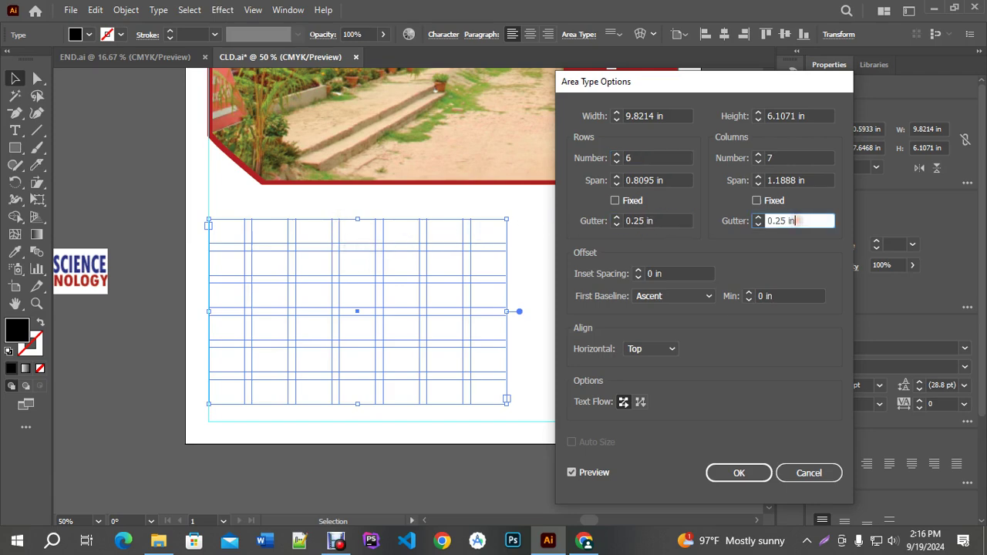
pyautogui.press('Up')
pyautogui.press('Up')
pyautogui.press('Down')
pyautogui.press('Down')
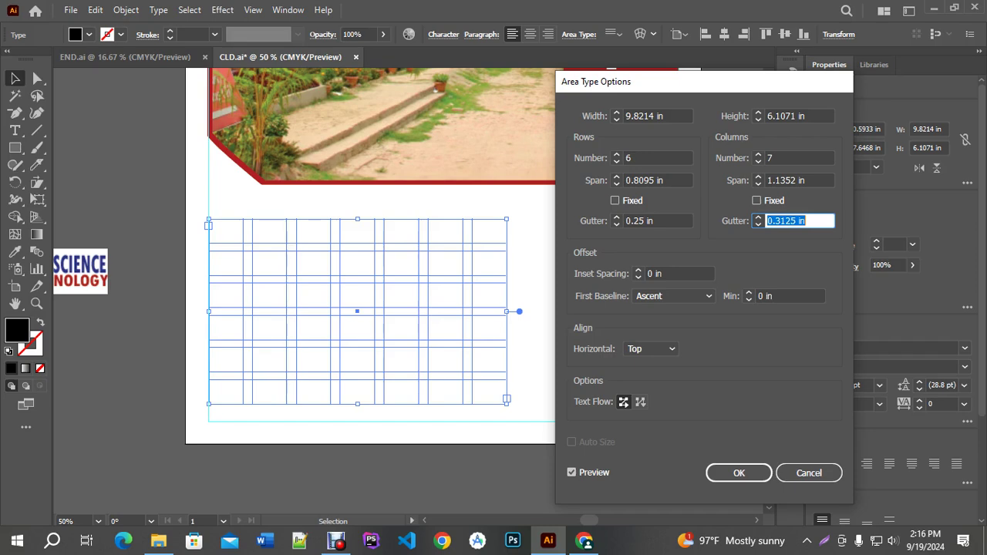
pyautogui.moveTo(783, 221)
pyautogui.mouseDown()
pyautogui.moveTo(766, 221)
pyautogui.moveTo(774, 221)
pyautogui.mouseUp()
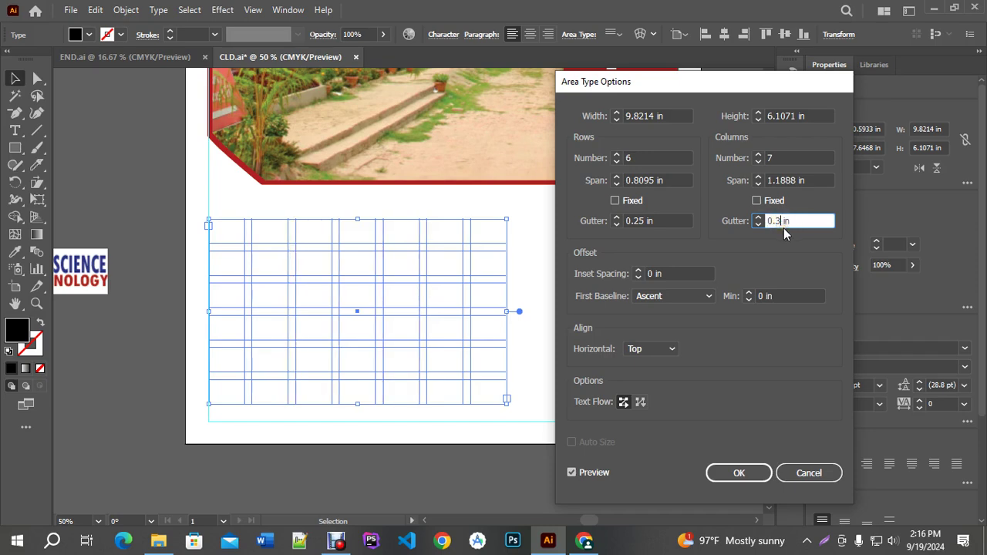
pyautogui.click(650, 224)
pyautogui.moveTo(645, 221); pyautogui.dragTo(631, 222)
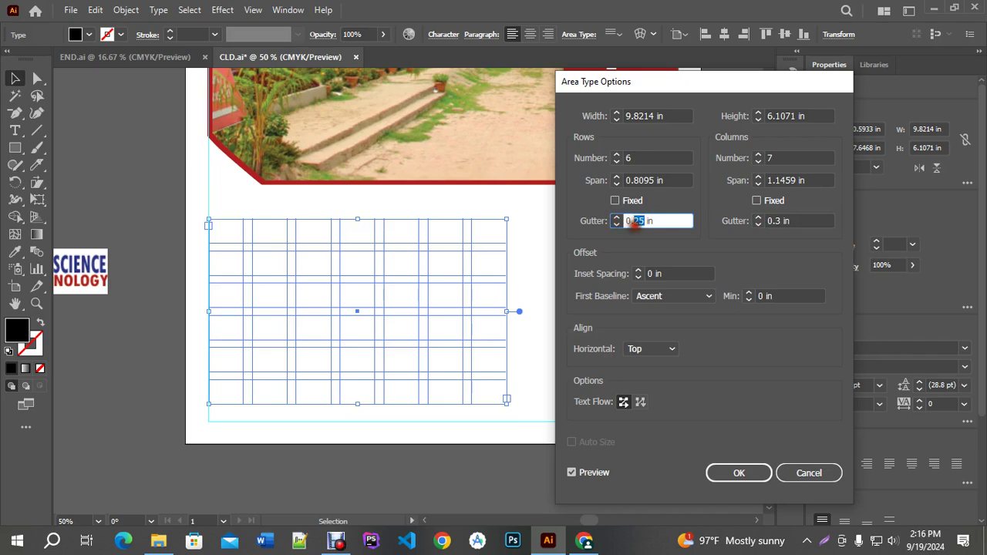
pyautogui.click(799, 220)
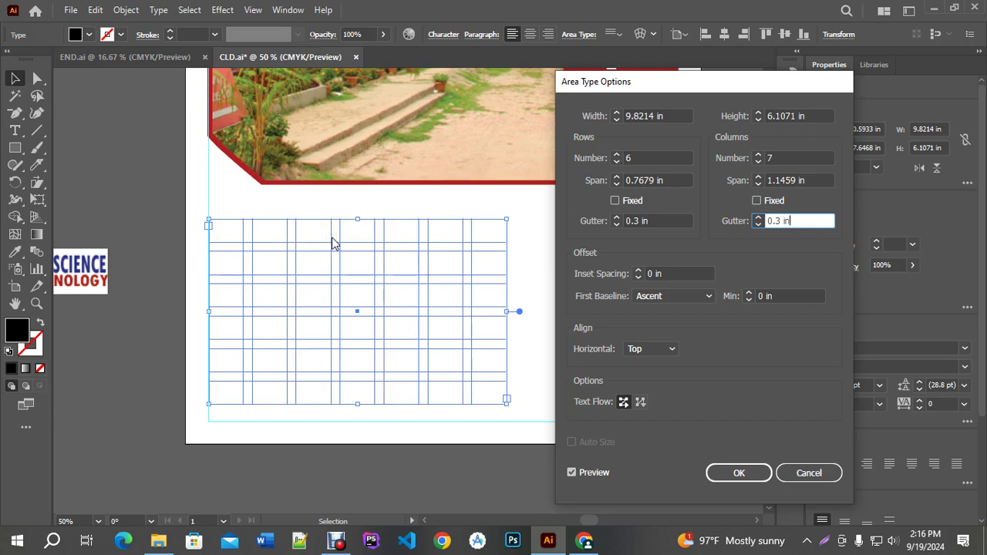
pyautogui.click(742, 474)
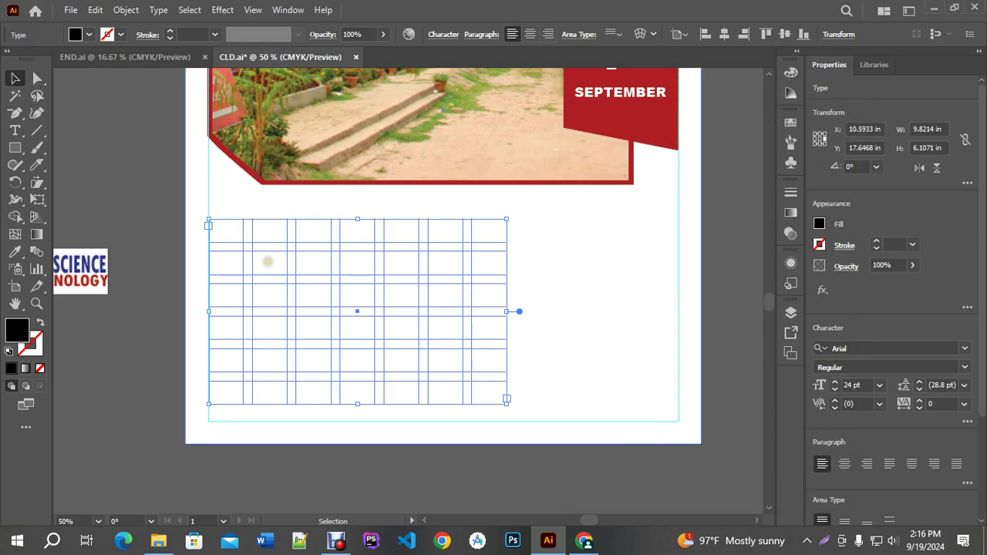
# Try to centre-align the empty date grid's paragraphs before entering text in its first cell.
pyautogui.hotkey('ctrl', '1')
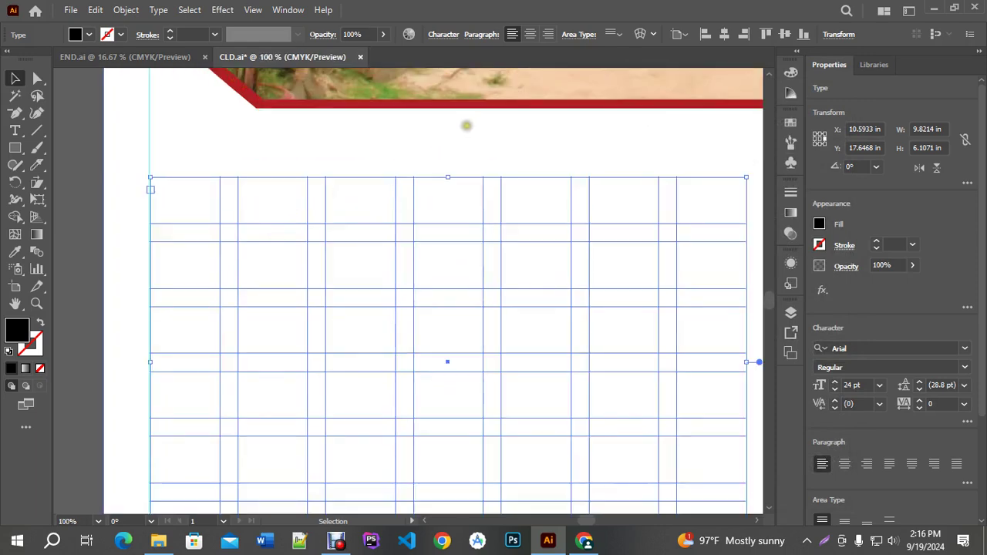
pyautogui.click(529, 35)
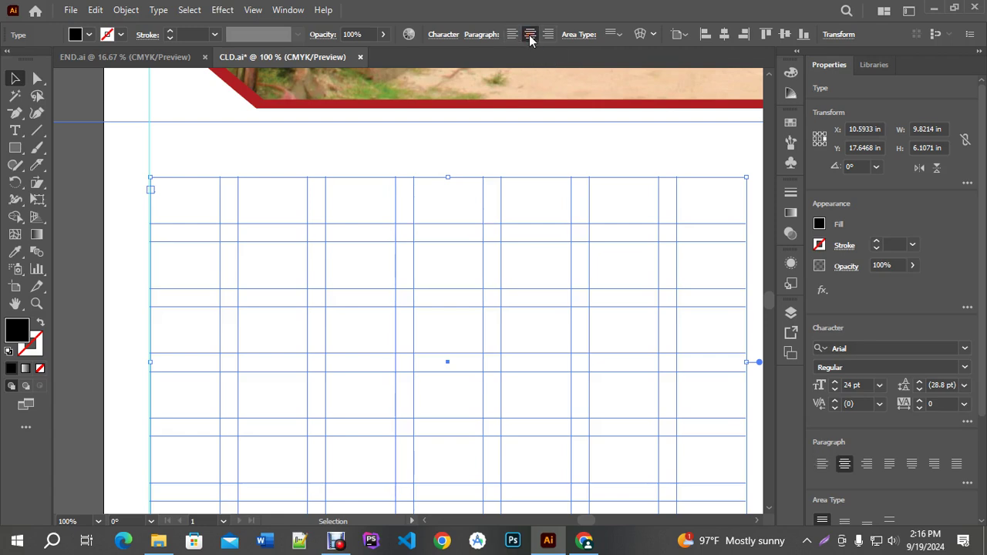
pyautogui.click(15, 130)
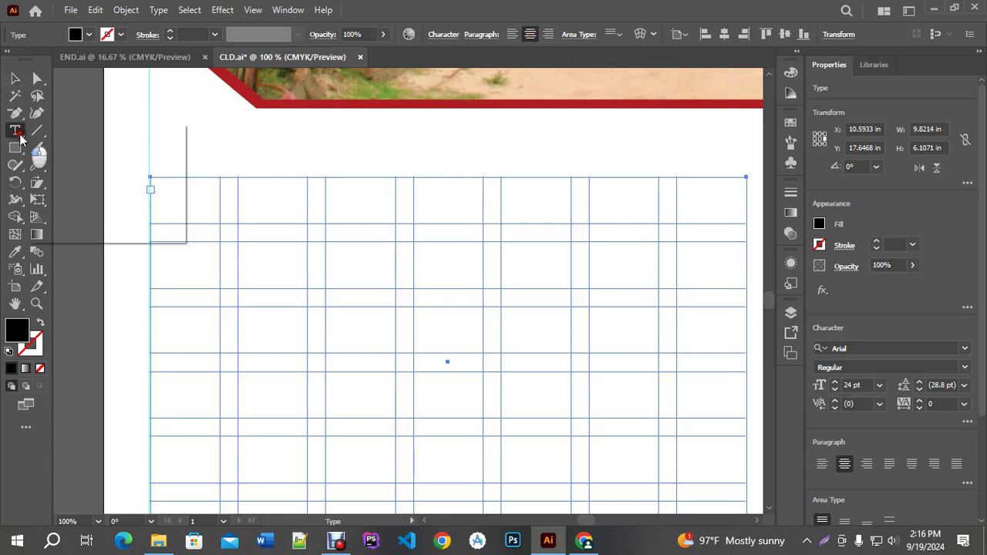
pyautogui.click(49, 135)
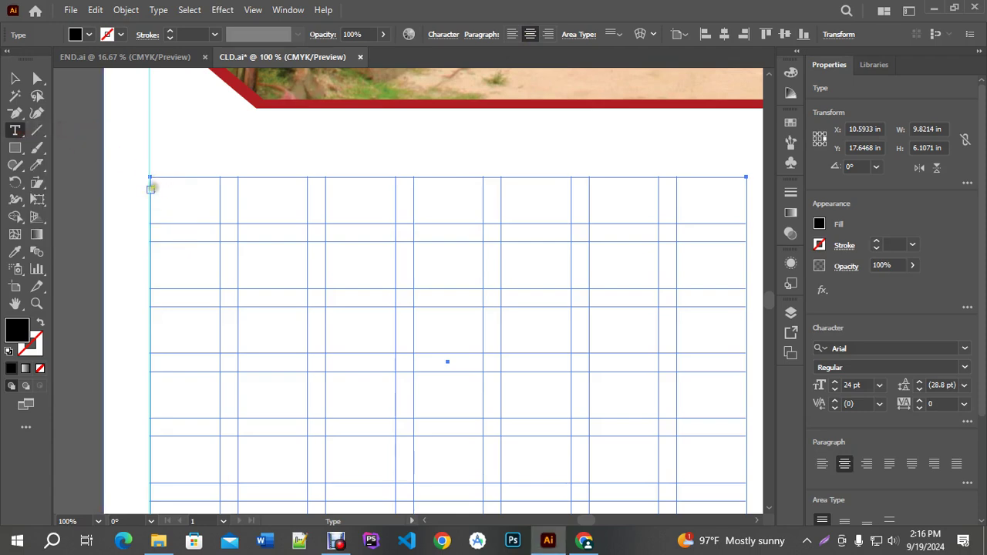
pyautogui.click(151, 189)
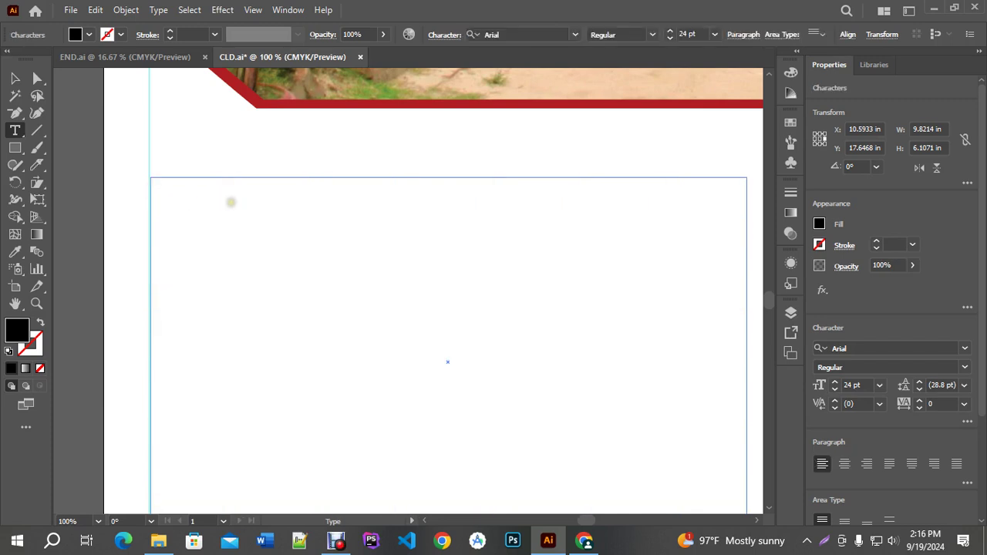
# Check the month's date layout in the system calendar and return to the document.
pyautogui.hotkey('ctrl', '-')
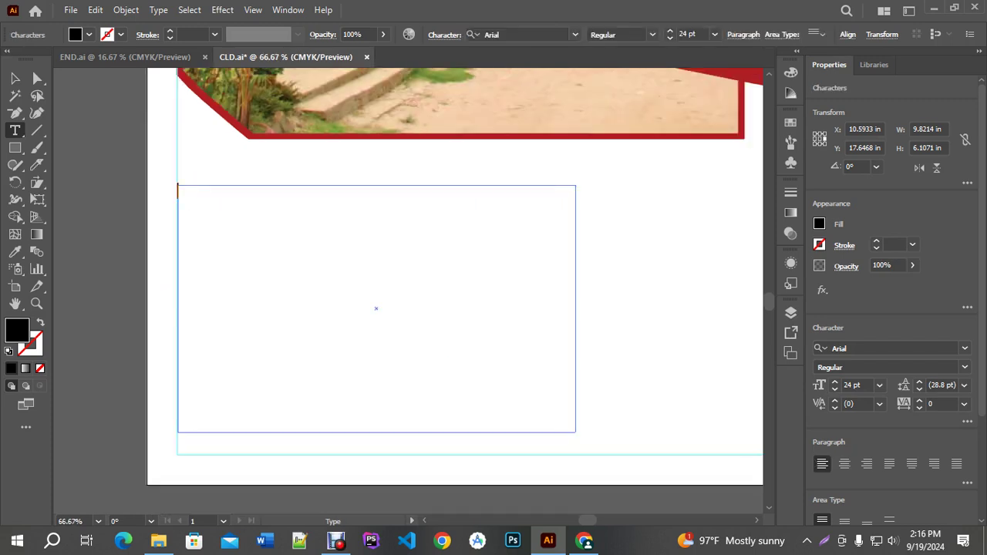
pyautogui.click(925, 540)
pyautogui.click(576, 207)
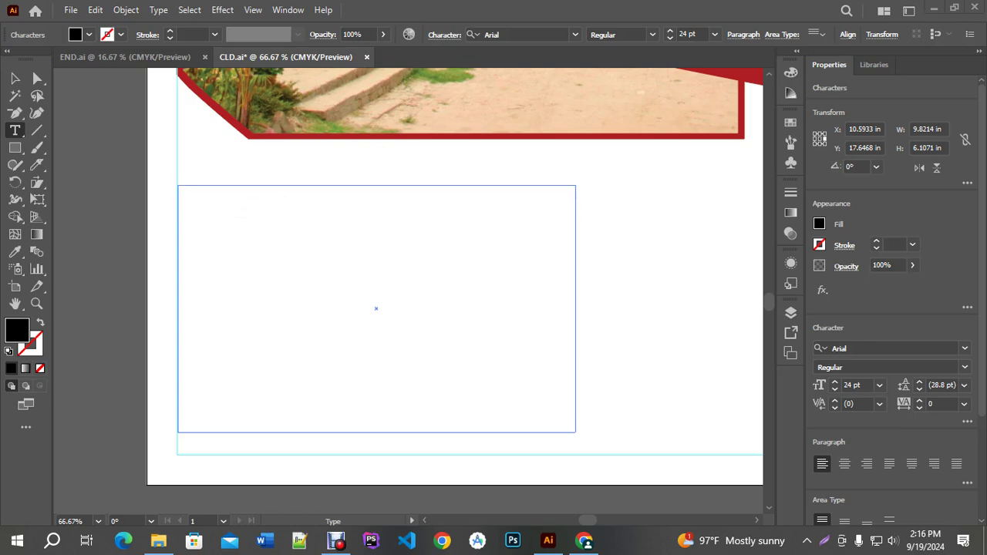
# Enter the weekday headings SUN and MON in the first two cells of the grid's first row.
pyautogui.scroll(2, 165, 187)
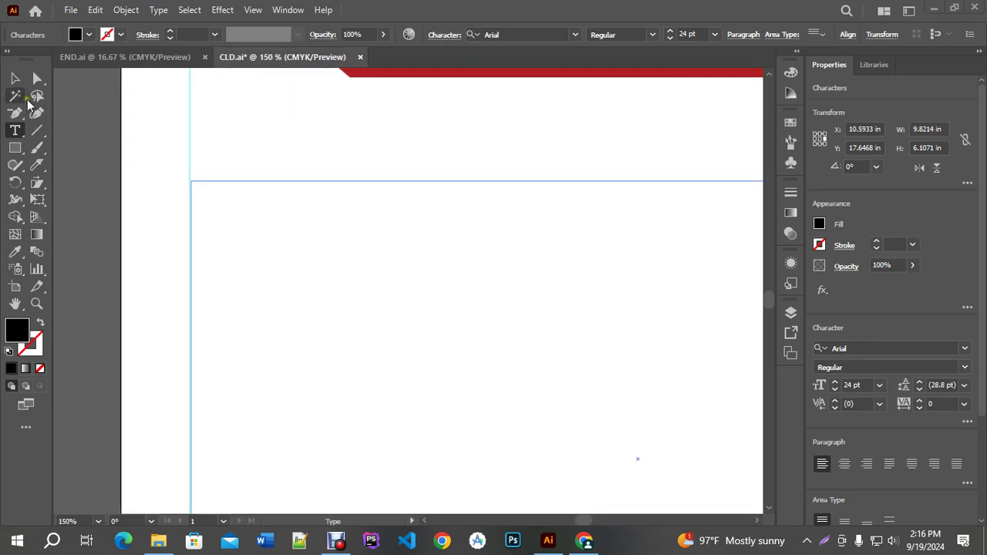
pyautogui.click(14, 78)
pyautogui.click(14, 131)
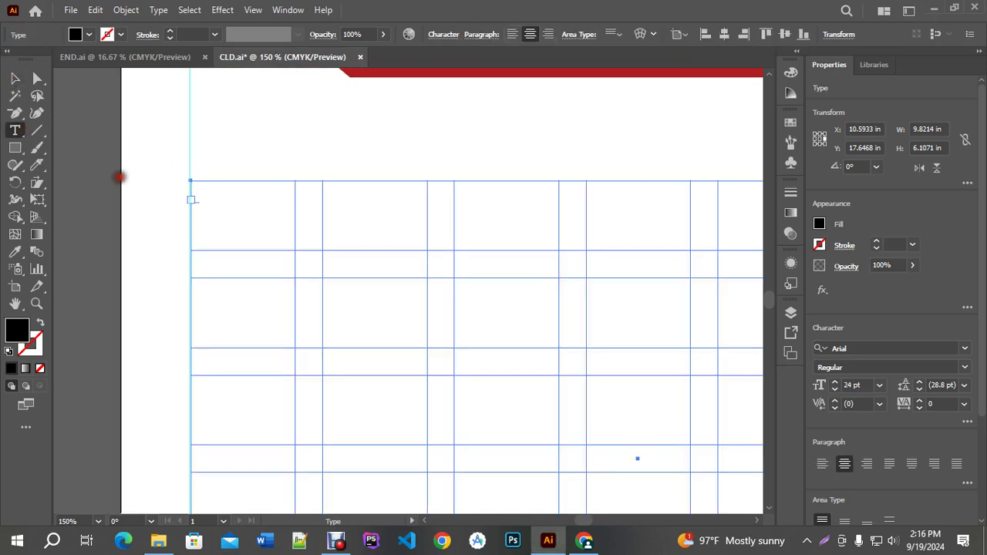
pyautogui.click(218, 180)
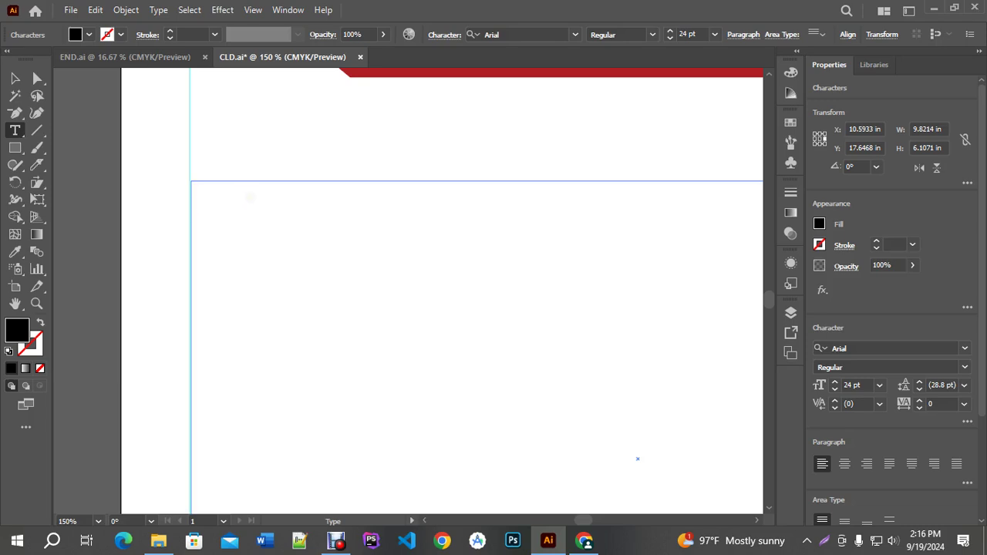
pyautogui.write('SUN')
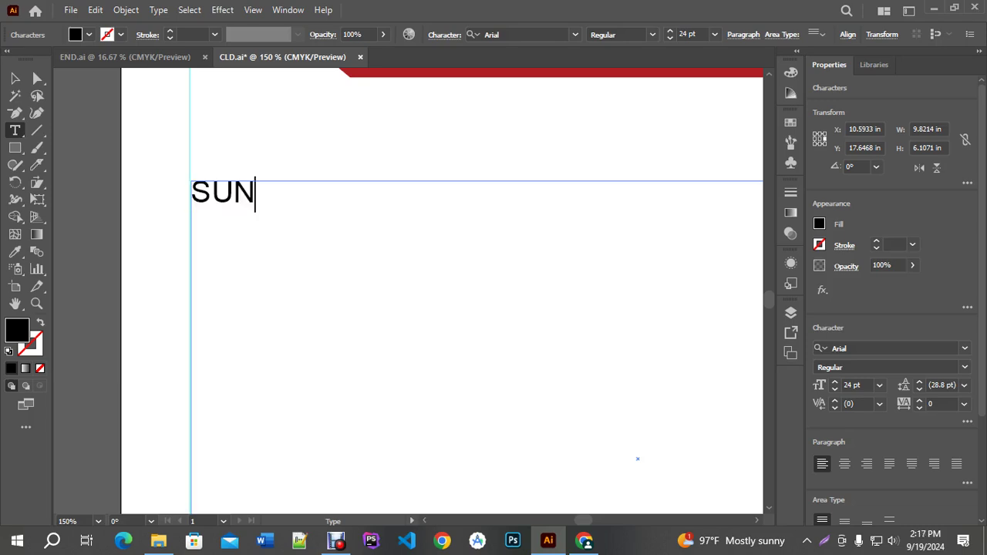
pyautogui.keyDown('alt'); pyautogui.scroll(-1, 260, 220); pyautogui.keyUp('alt')
pyautogui.press('Return')
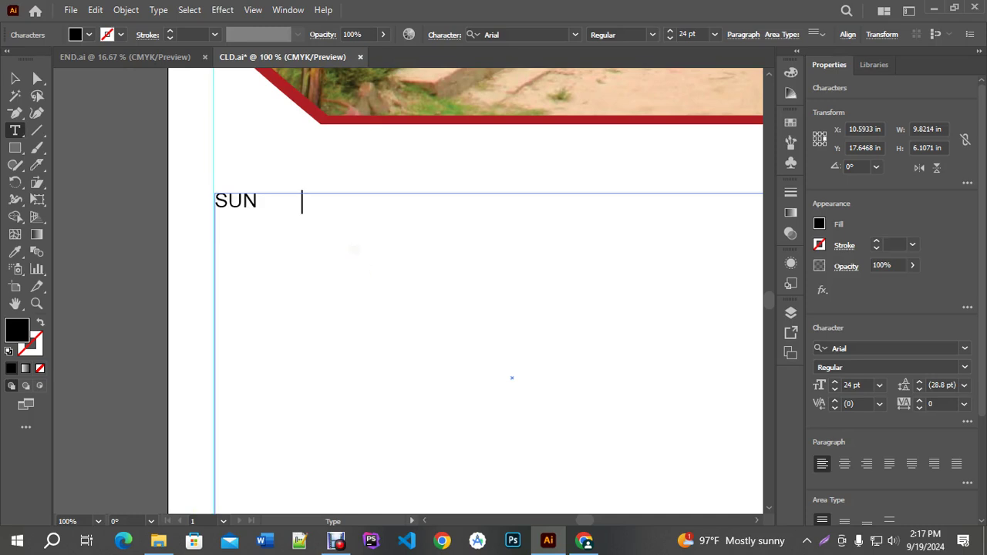
pyautogui.keyDown('alt'); pyautogui.scroll(-1, 355, 251); pyautogui.keyUp('alt')
pyautogui.write('MON')
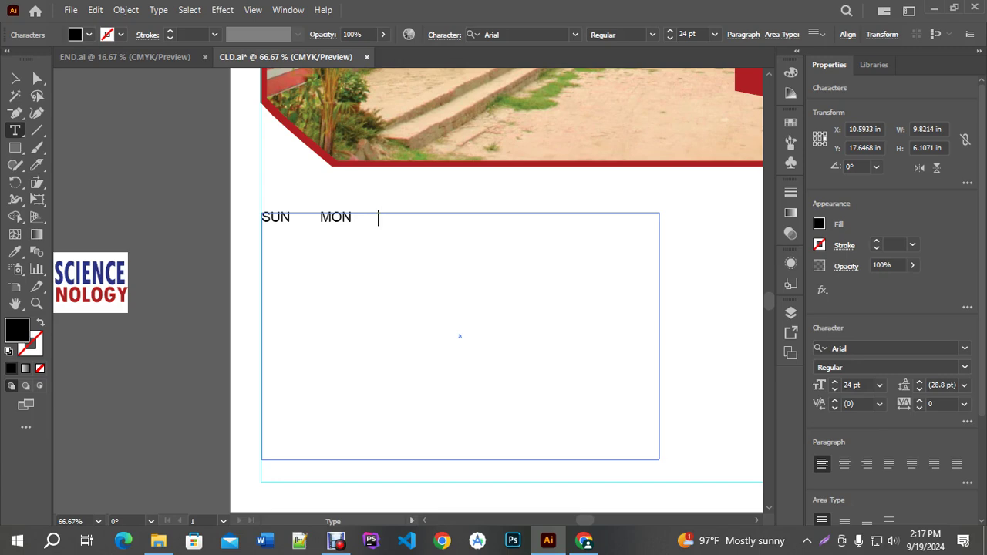
# Continue the heading row with TUE, WED, THU, FRI and SAT, one weekday per cell.
pyautogui.write('TUE')
pyautogui.press('Return')
pyautogui.write('THU')
pyautogui.press('BackSpace')
pyautogui.press('BackSpace')
pyautogui.press('BackSpace')
pyautogui.write('WED\tTHU')
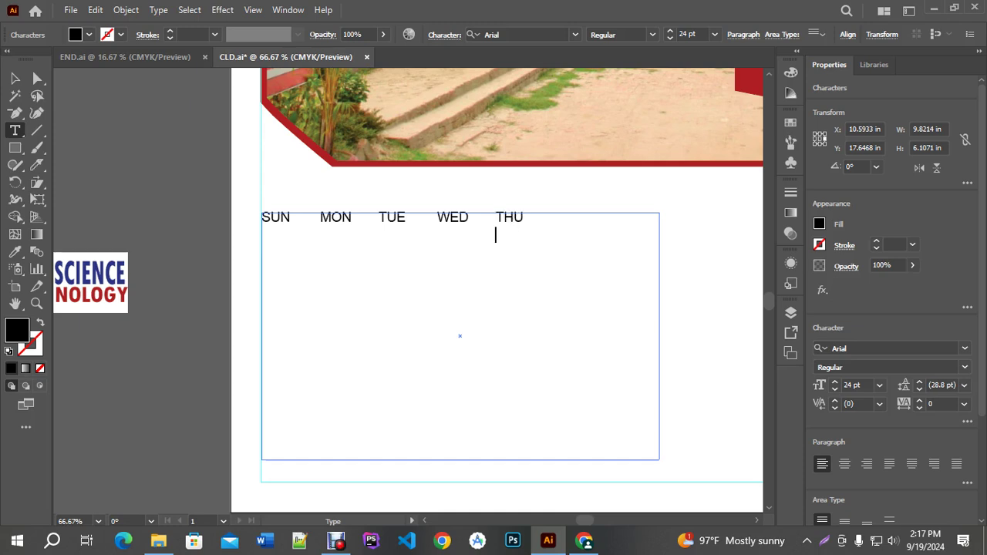
pyautogui.press('Tab')
pyautogui.write('FRI')
pyautogui.press('Tab')
pyautogui.write('SAT')
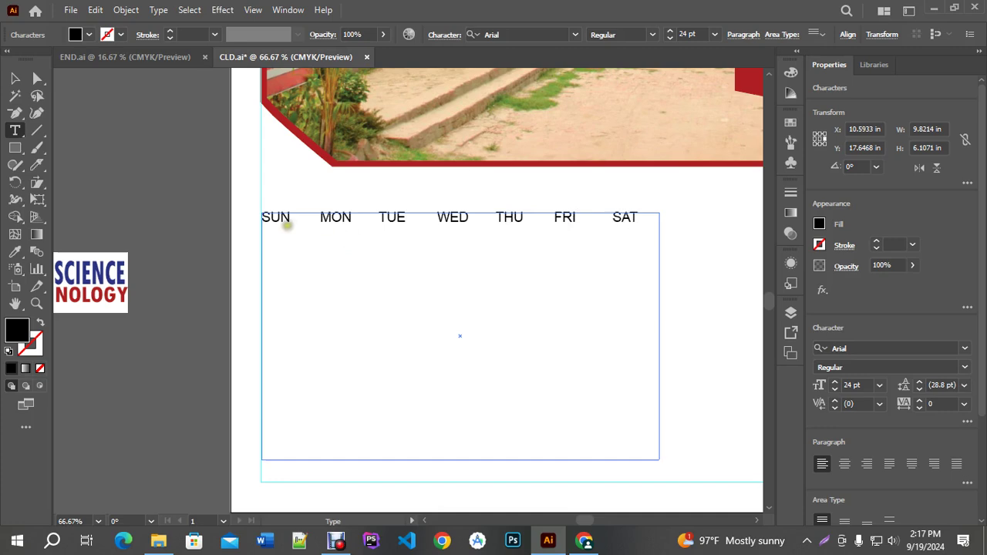
# Centre-align the weekday headings within their grid cells and deselect the text box.
pyautogui.moveTo(263, 218); pyautogui.dragTo(643, 218)
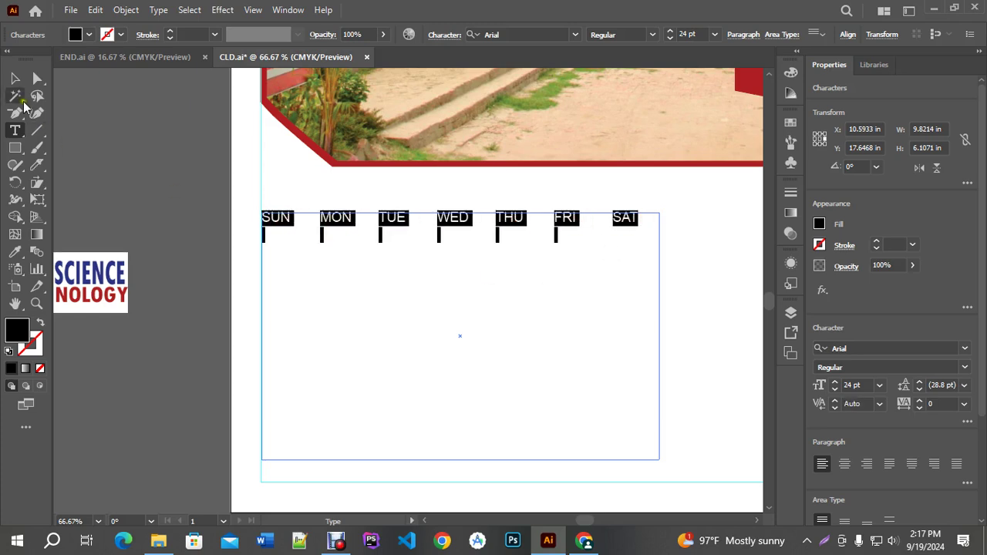
pyautogui.click(17, 79)
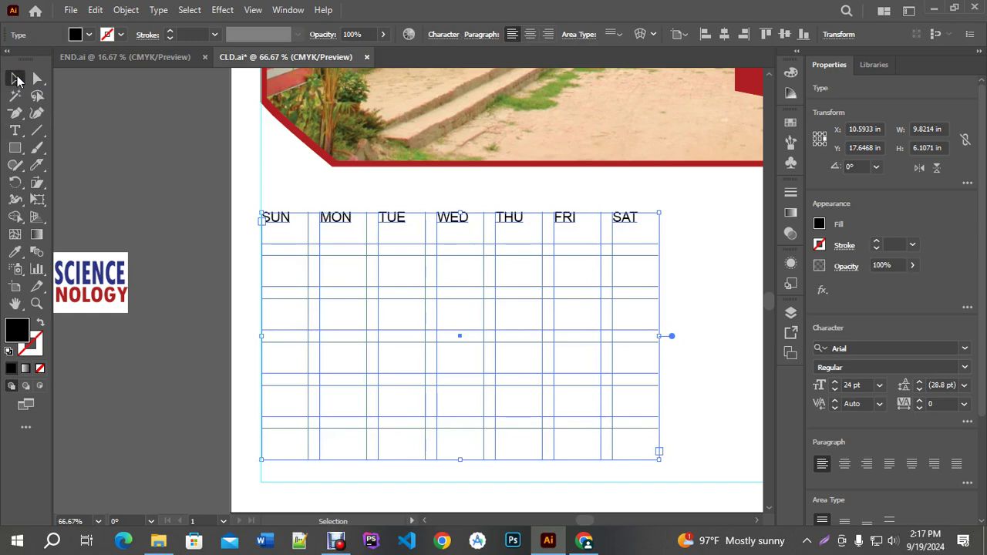
pyautogui.click(535, 36)
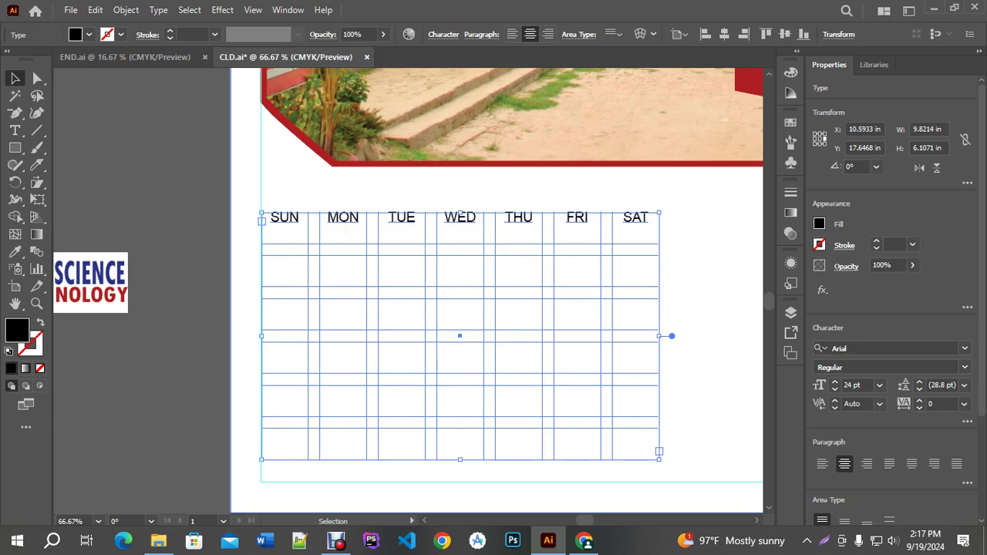
pyautogui.click(710, 247)
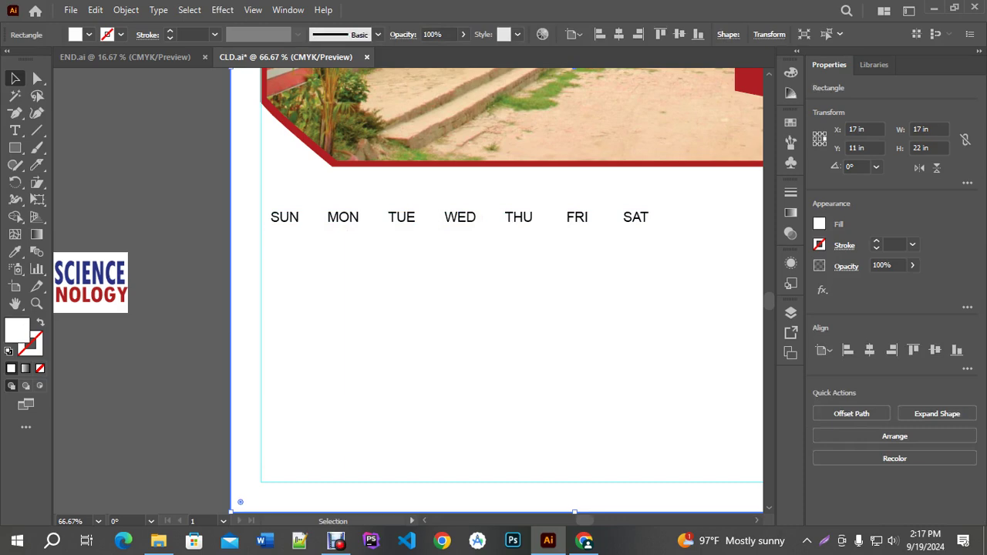
# Place the text cursor in the cell below SUN and check the September 2024 dates in the system calendar.
pyautogui.click(459, 218)
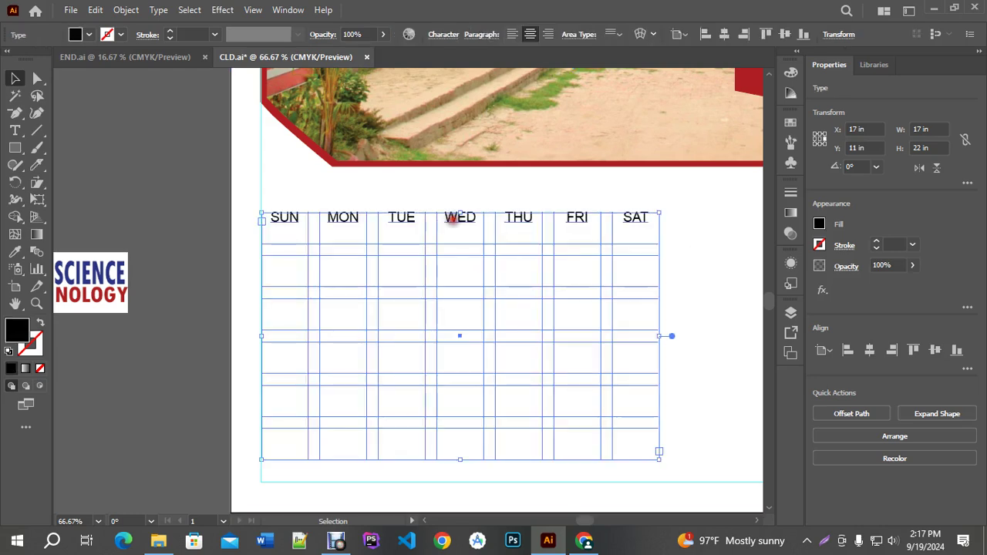
pyautogui.click(17, 130)
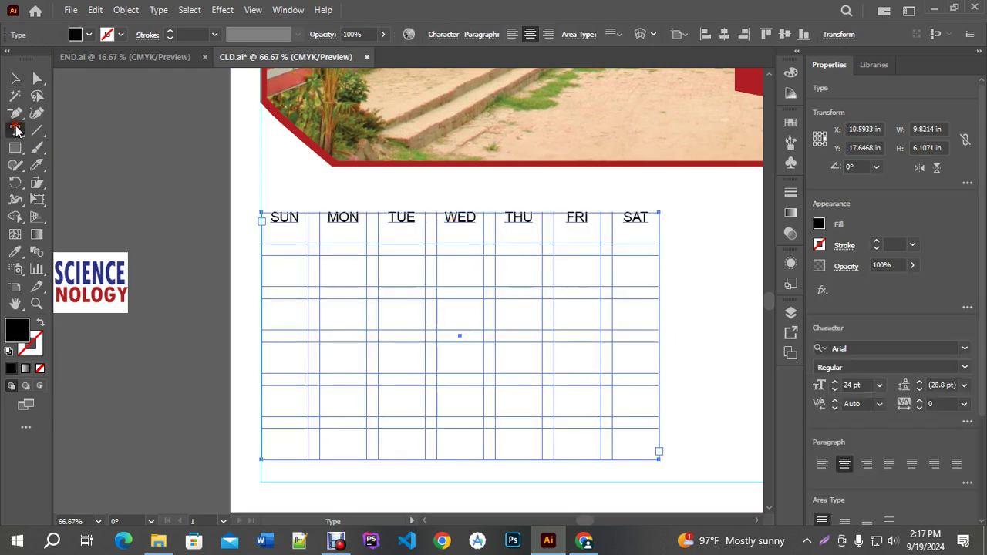
pyautogui.click(646, 218)
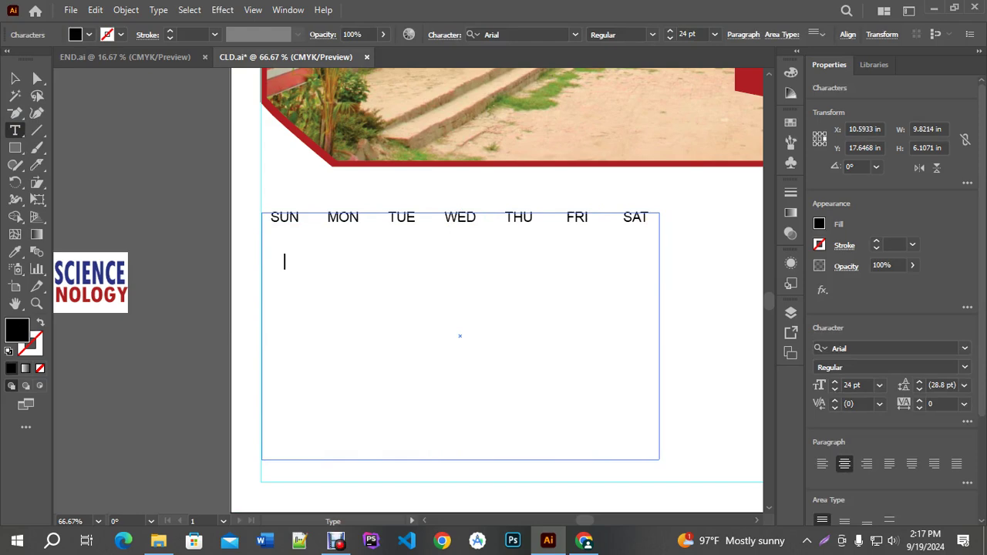
pyautogui.click(929, 542)
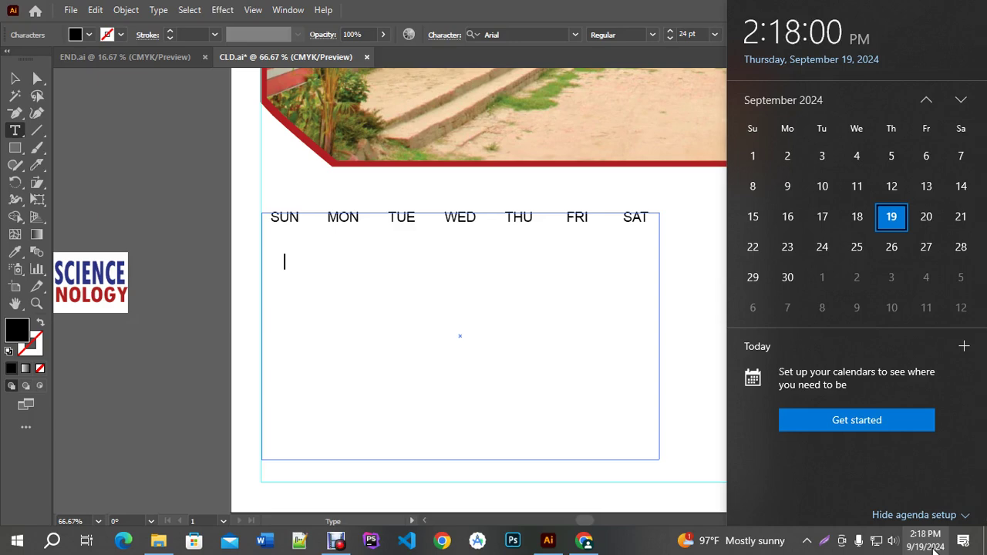
pyautogui.click(602, 21)
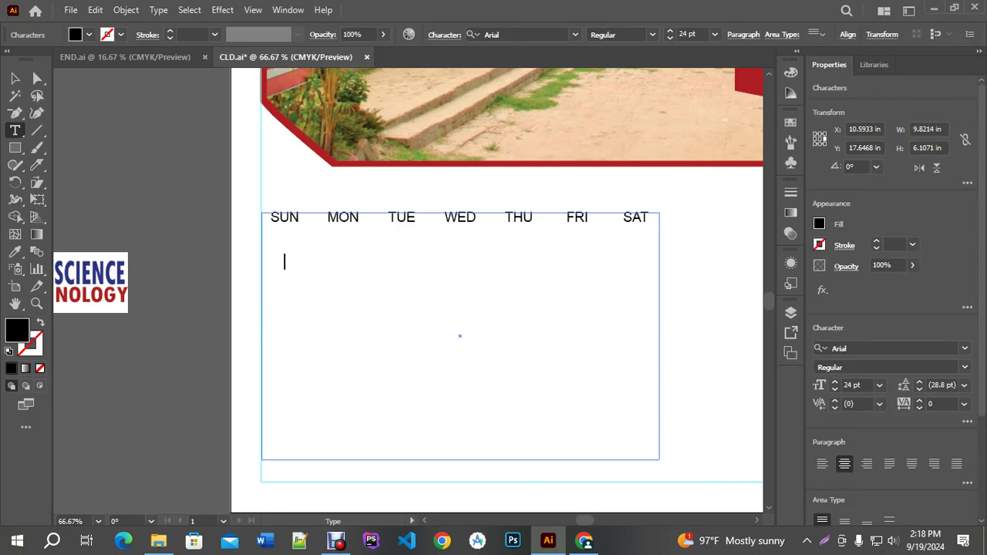
# Enter the dates 01 to 08 on consecutive lines, starting in the cell below SUN.
pyautogui.write('01')
pyautogui.press('Return')
pyautogui.write('02')
pyautogui.press('Return')
pyautogui.write('03')
pyautogui.press('Return')
pyautogui.write('04')
pyautogui.press('Return')
pyautogui.write('05')
pyautogui.press('Return')
pyautogui.write('06')
pyautogui.press('Return')
pyautogui.write('07')
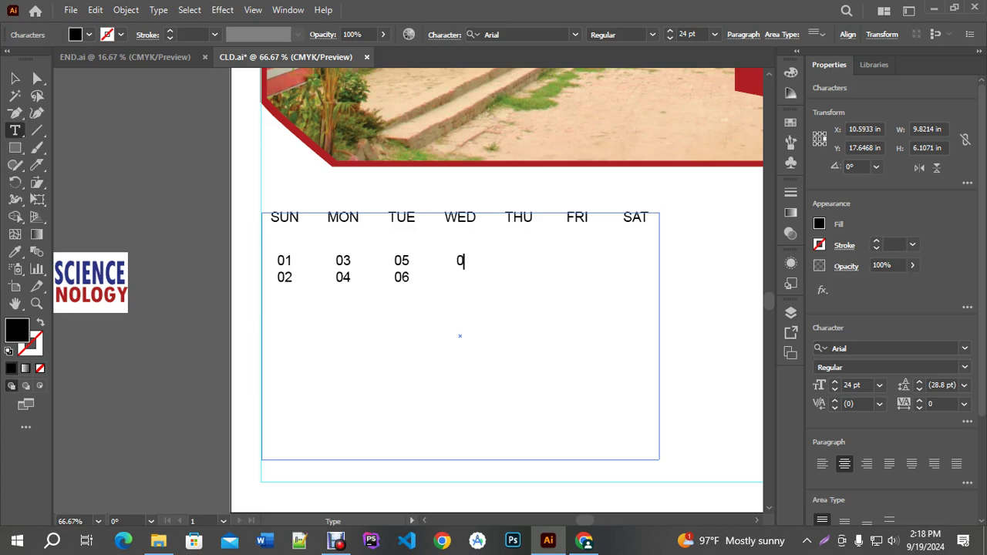
pyautogui.press('Return')
pyautogui.write('08')
pyautogui.press('BackSpace')
# Break the dates into separate cells, with 01 to 07 under SUN to SAT and 08 starting the next row.
pyautogui.moveTo(274, 280); pyautogui.dragTo(304, 275)
pyautogui.click(284, 278)
pyautogui.press('Return')
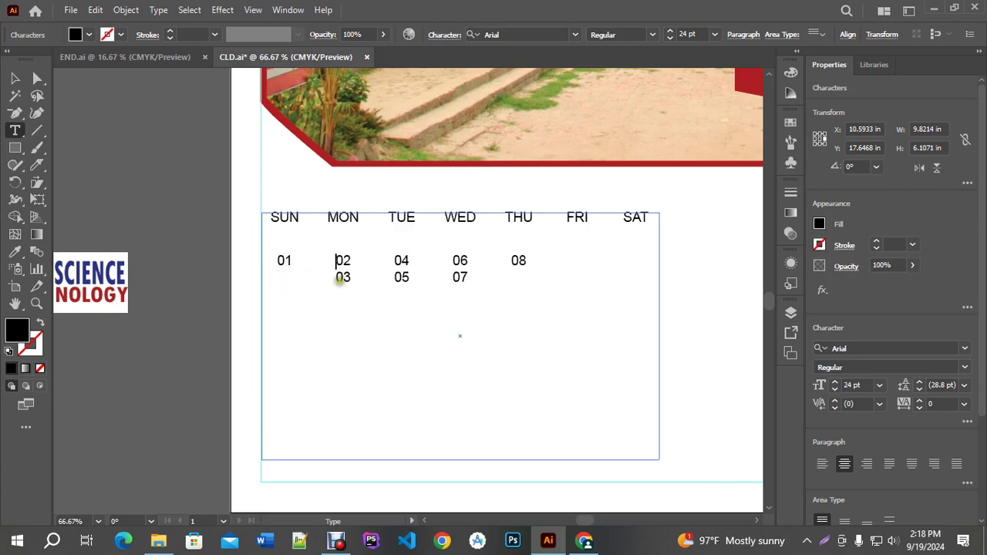
pyautogui.click(339, 279)
pyautogui.press('Return')
pyautogui.click(395, 278)
pyautogui.press('Return')
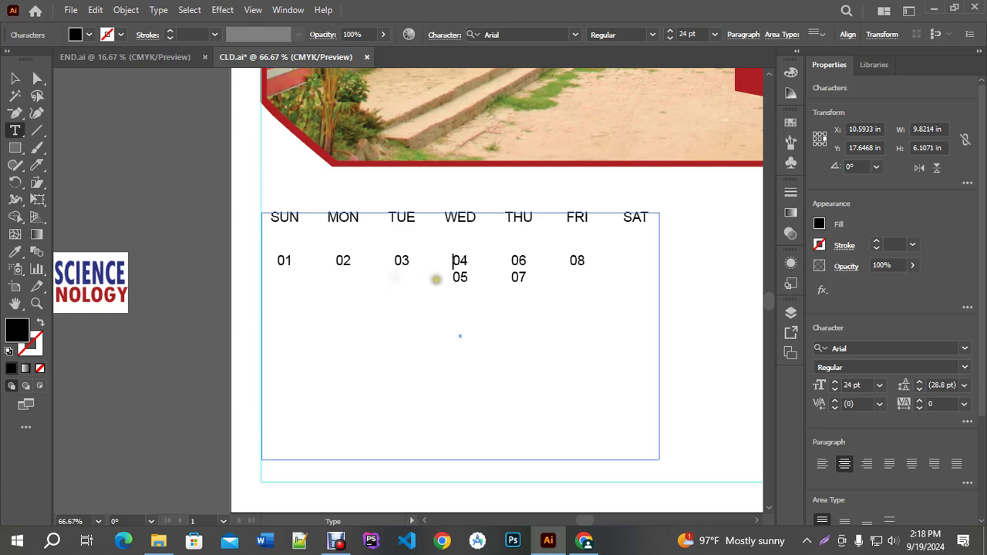
pyautogui.click(453, 277)
pyautogui.press('Return')
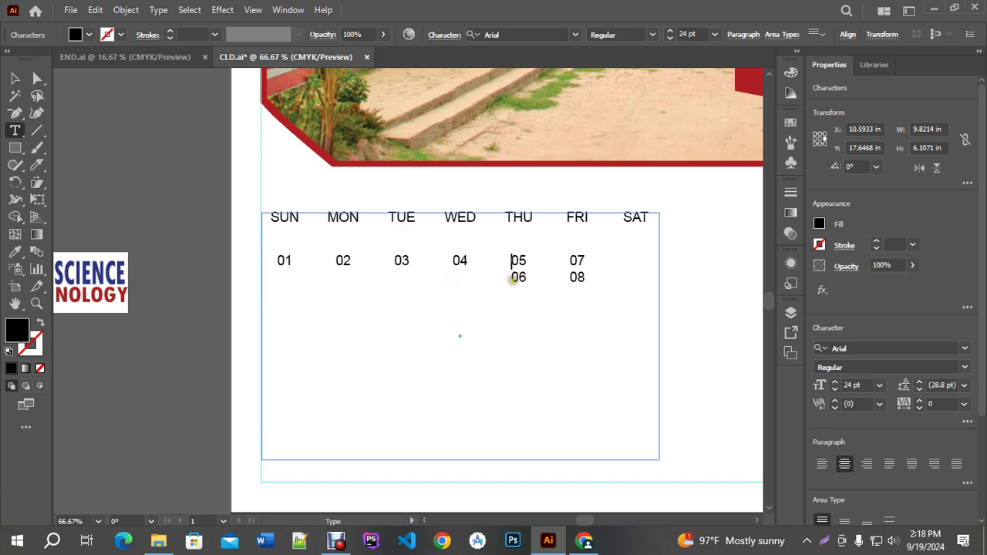
pyautogui.click(512, 279)
pyautogui.press('Return')
pyautogui.click(572, 279)
pyautogui.press('Return')
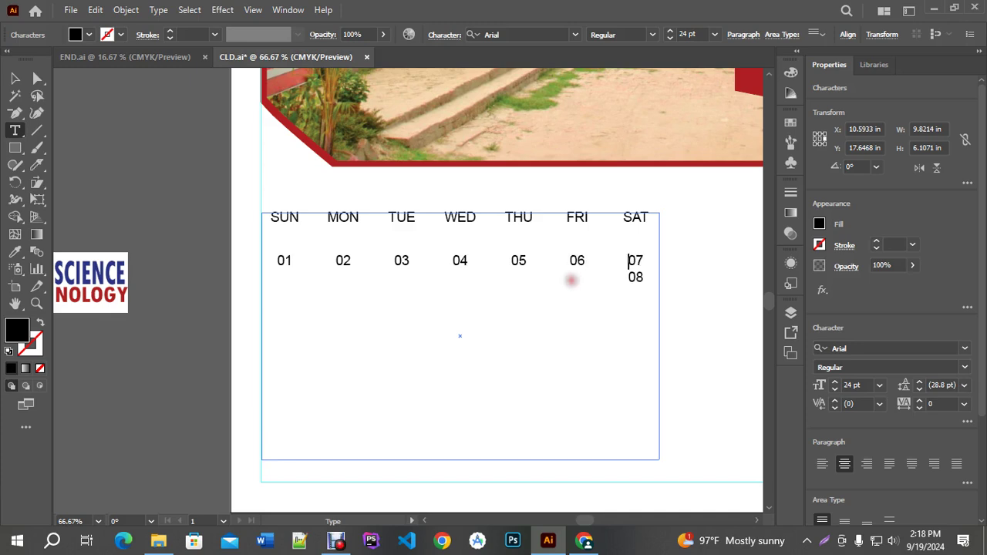
pyautogui.click(628, 279)
pyautogui.press('Return')
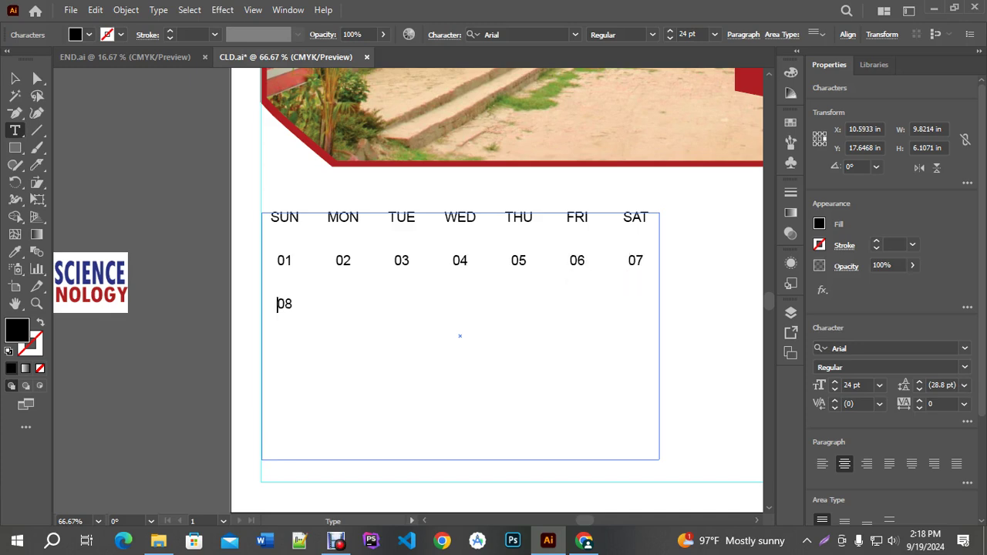
pyautogui.press('Tab')
pyautogui.write('03')
pyautogui.press('BackSpace')
pyautogui.write('7')
pyautogui.press('BackSpace')
pyautogui.press('BackSpace')
pyautogui.press('Return')
pyautogui.press('BackSpace')
pyautogui.click(292, 304)
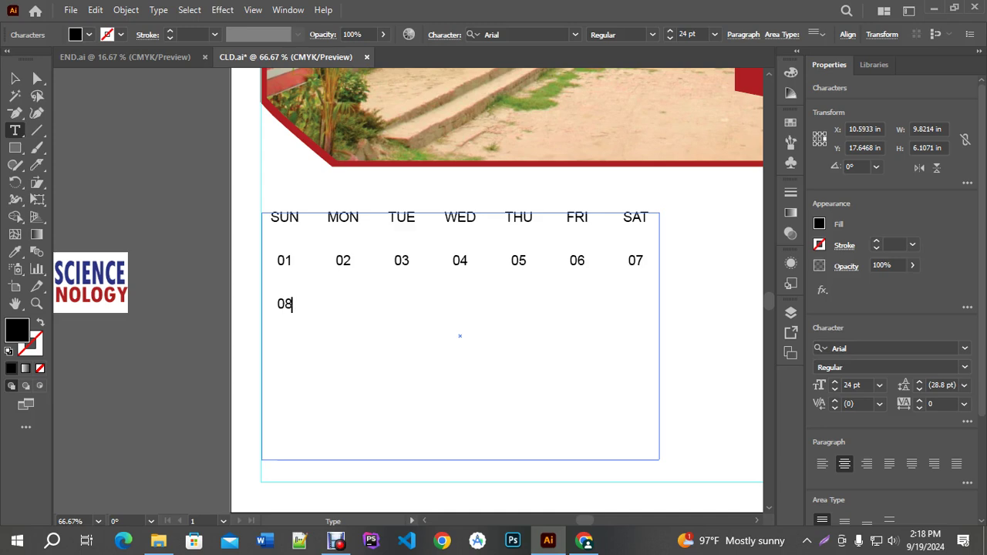
# Fill the rest of the second week's row with the dates 09 to 14, one per cell.
pyautogui.press('BackSpace')
pyautogui.press('Tab')
pyautogui.write('09 10 11')
pyautogui.press('Tab')
pyautogui.write('12')
pyautogui.press('Tab')
pyautogui.write('1')
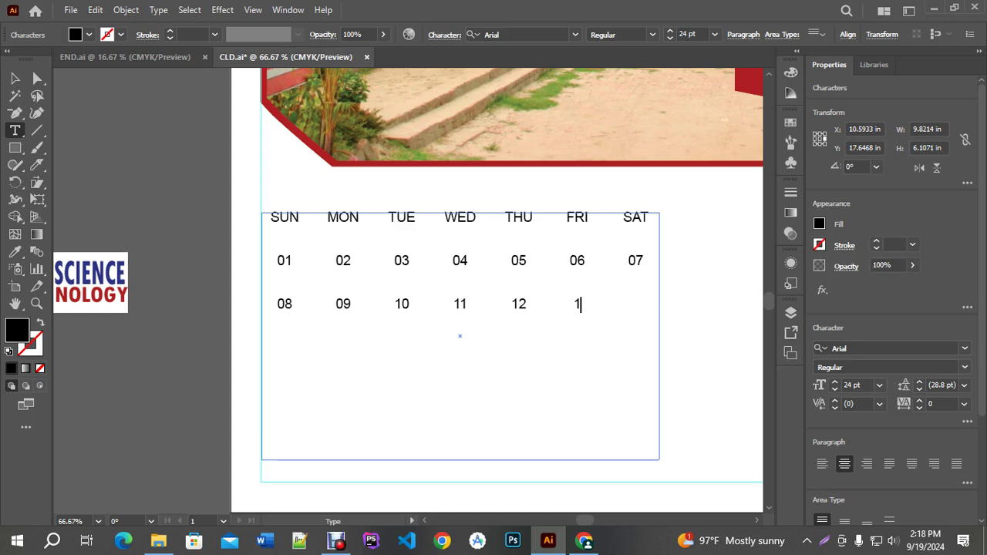
pyautogui.write('3 ')
pyautogui.write('14 ')
# Fill the third week's row with the dates 15 to 21, one per cell.
pyautogui.write('15 ')
pyautogui.write('16')
pyautogui.press('Tab')
pyautogui.write('17')
pyautogui.press('Tab')
pyautogui.write('18 ')
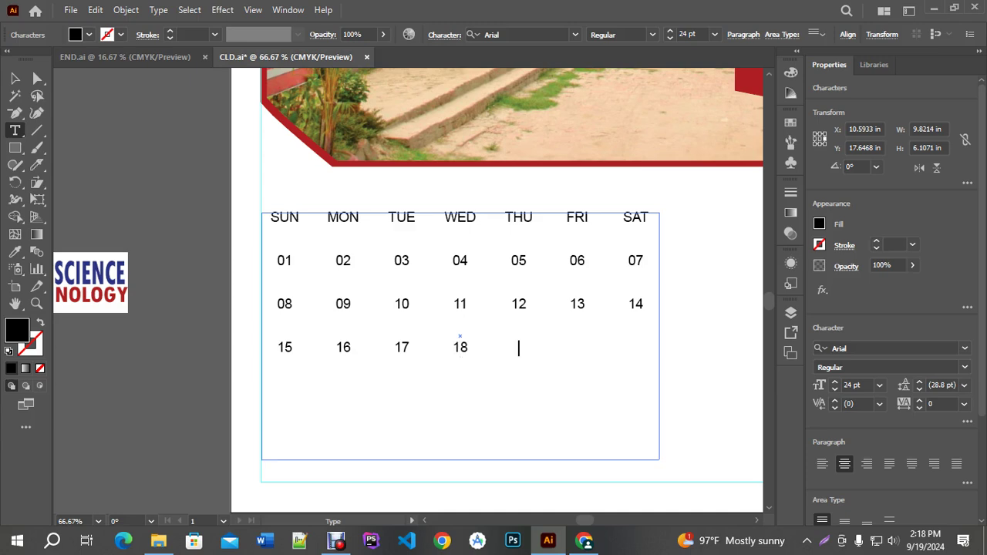
pyautogui.write('1')
pyautogui.write('9')
pyautogui.press('Return')
pyautogui.write('20')
pyautogui.press('Tab')
pyautogui.write('21 ')
# Fill the fourth week's row with the dates 22 to 28, one per cell.
pyautogui.write('22 ')
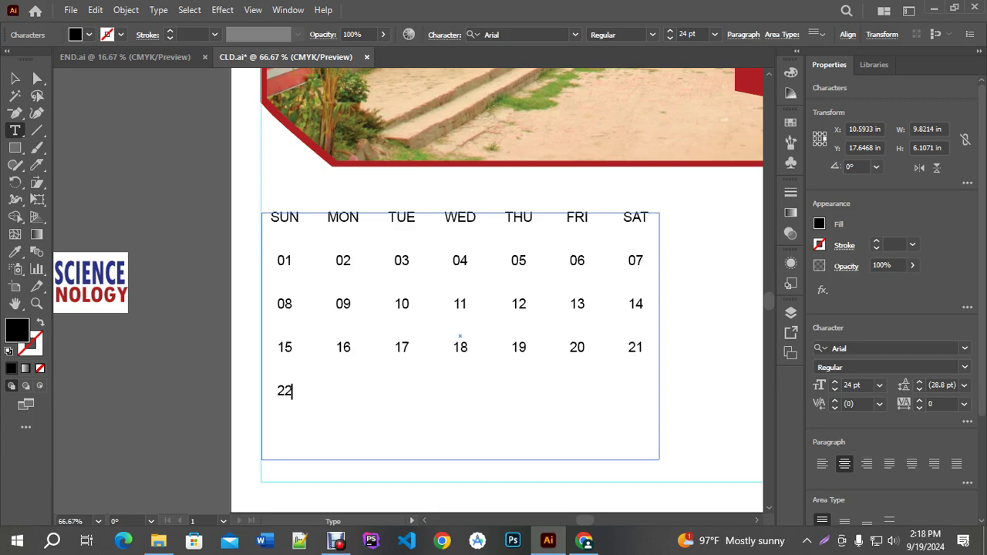
pyautogui.write('23')
pyautogui.press('Tab')
pyautogui.write('24')
pyautogui.press('Return')
pyautogui.press('Tab')
pyautogui.write('25 26 27')
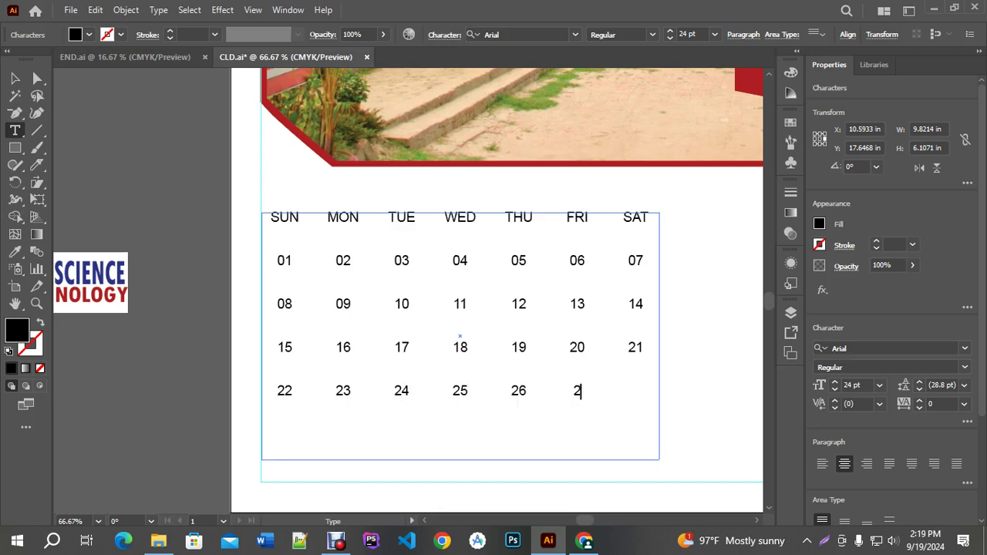
pyautogui.press('Tab')
pyautogui.write('28')
# Enter the dates 29, 30 and 31 in the first three cells of the last row.
pyautogui.press('Return')
pyautogui.write('29')
pyautogui.press('Return')
pyautogui.write('30')
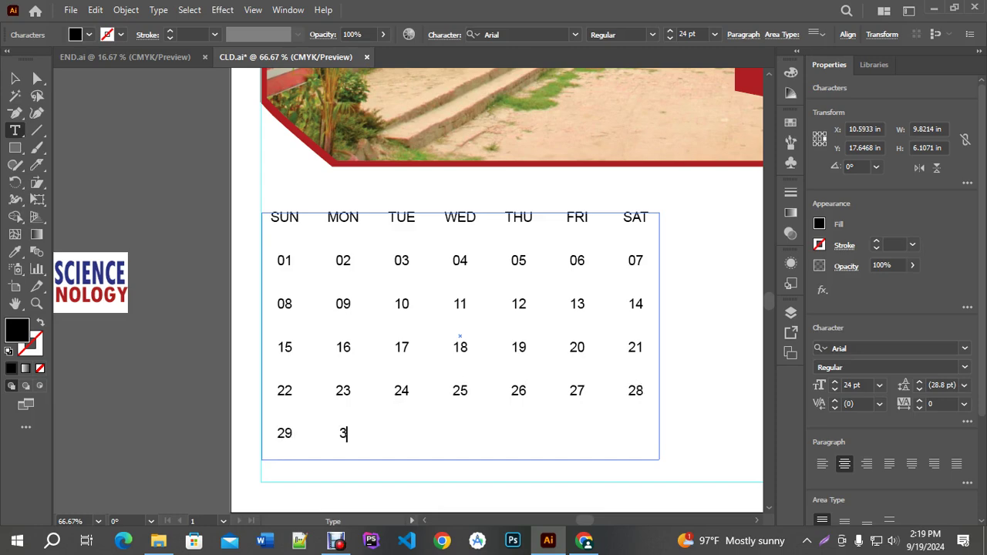
pyautogui.press('Return')
pyautogui.press('BackSpace')
pyautogui.press('Tab')
pyautogui.write('31')
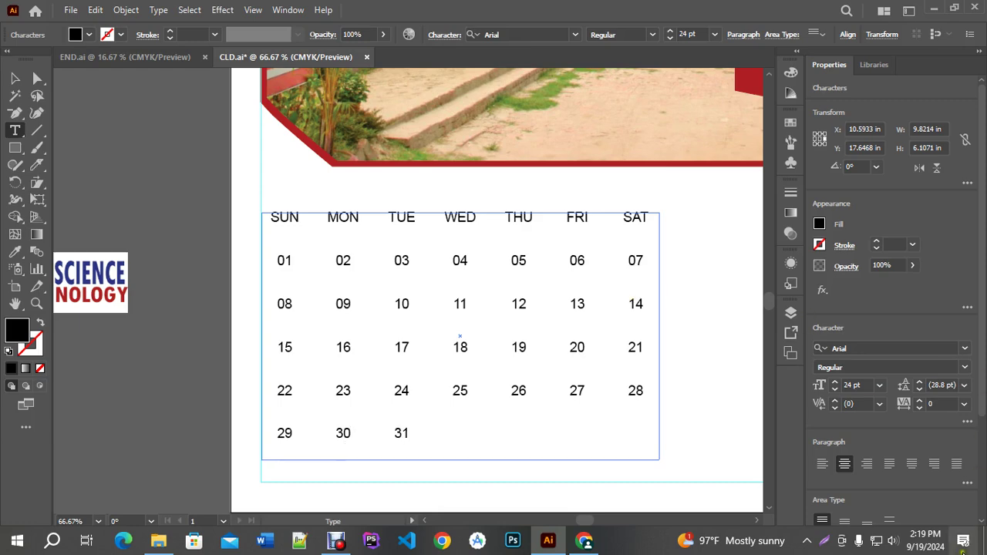
# Check September's length in the system calendar, replace 31 with 01 and fill the remaining cells with 02 to 05.
pyautogui.click(925, 540)
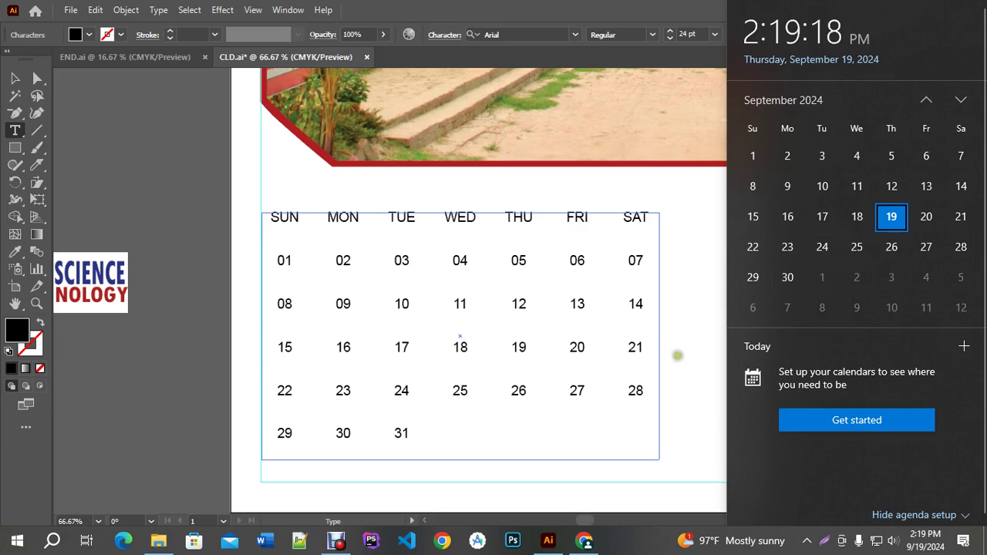
pyautogui.moveTo(401, 433); pyautogui.dragTo(393, 433)
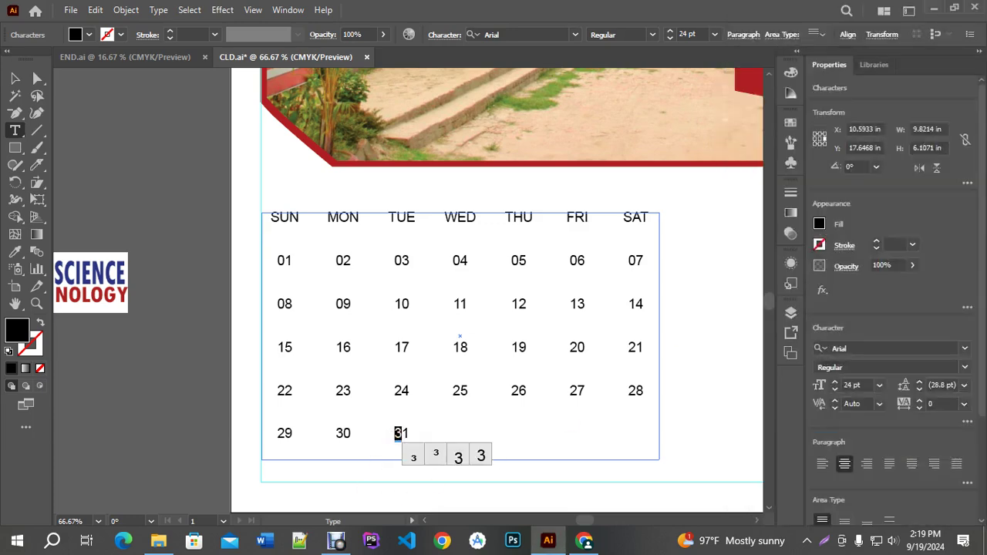
pyautogui.write('01\t')
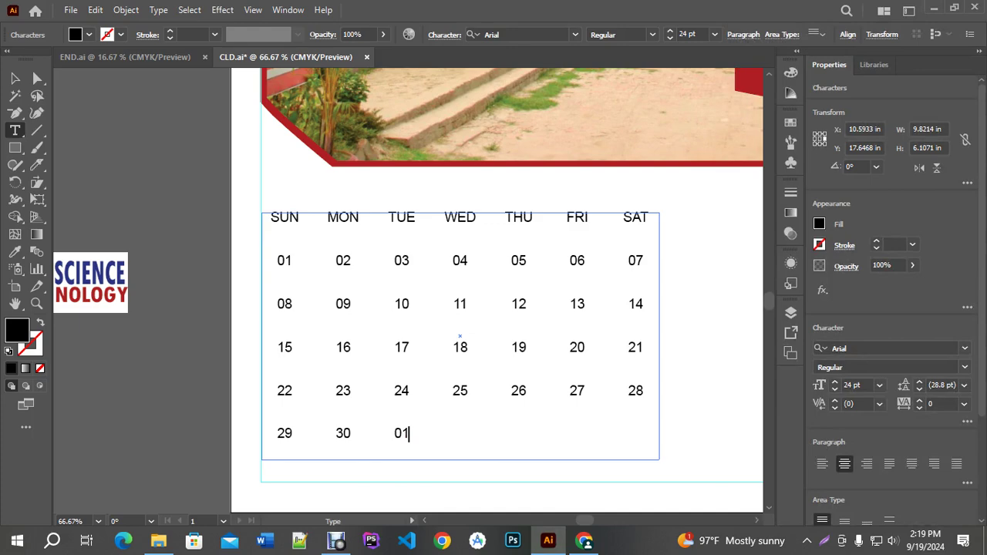
pyautogui.write('02\t03')
pyautogui.press('Tab')
pyautogui.write('04')
pyautogui.press('Tab')
pyautogui.write('05')
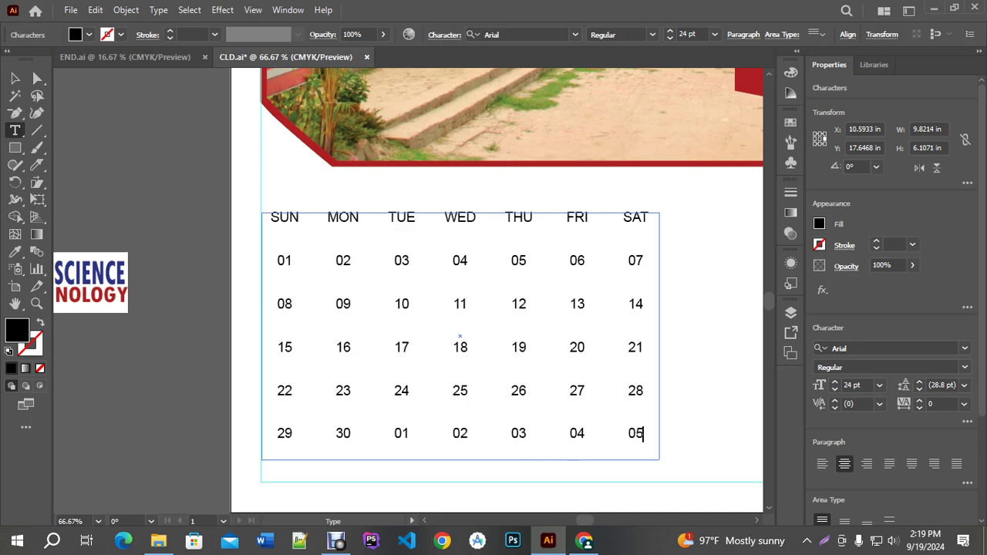
# Fade the next-month dates 01 to 05 in the last row to 30% opacity and deselect the text.
pyautogui.moveTo(398, 434); pyautogui.dragTo(651, 437)
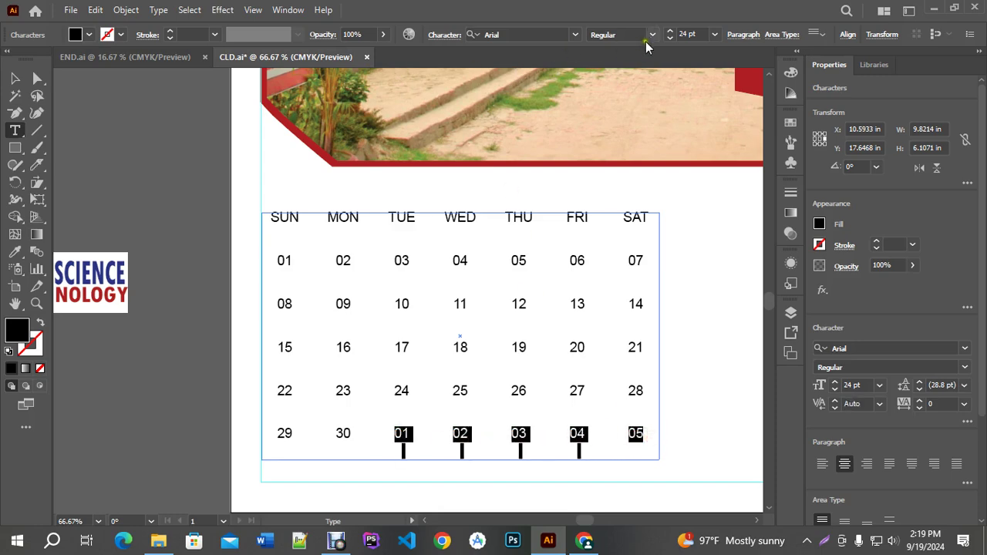
pyautogui.click(383, 34)
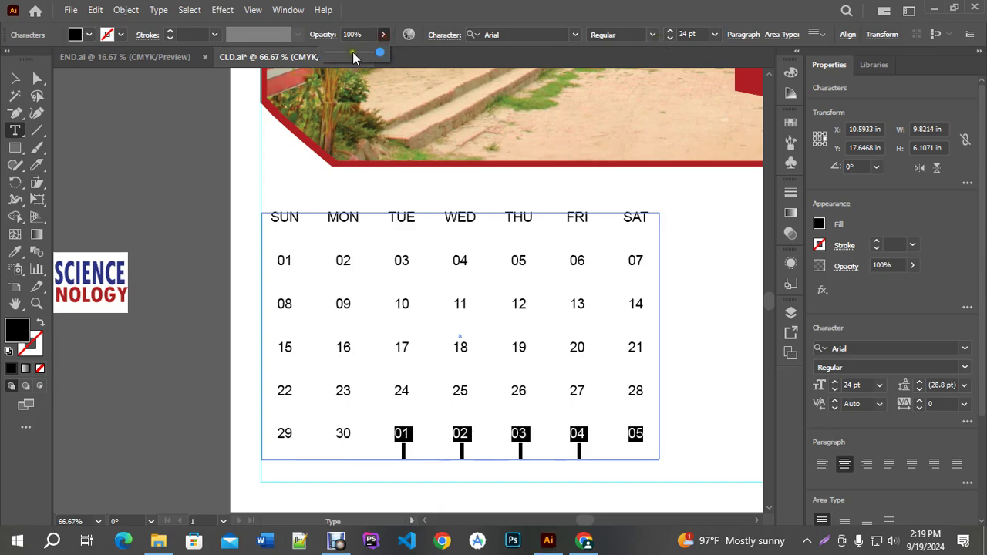
pyautogui.moveTo(352, 51)
pyautogui.mouseDown()
pyautogui.moveTo(376, 52)
pyautogui.moveTo(336, 52)
pyautogui.mouseUp()
pyautogui.click(349, 35)
pyautogui.write('30')
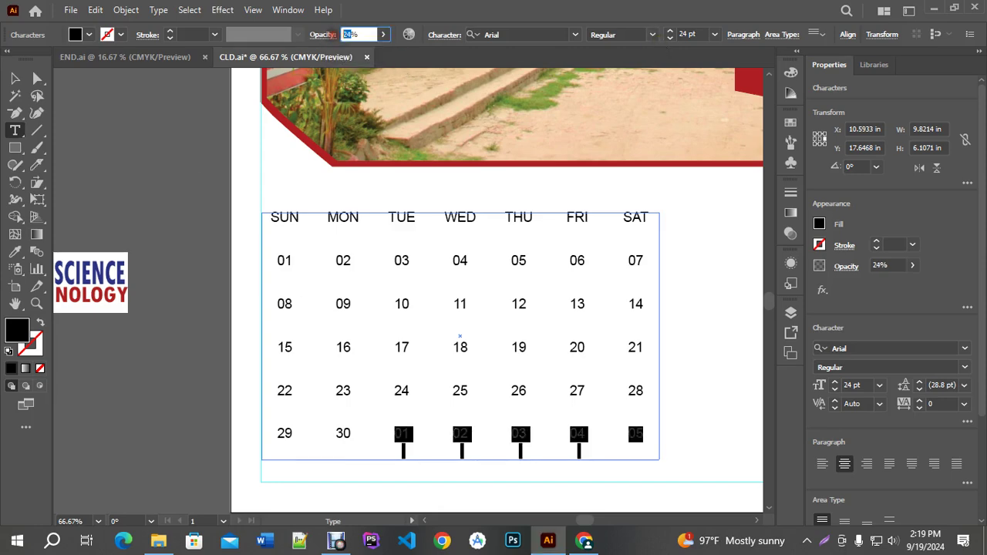
pyautogui.click(15, 77)
pyautogui.click(661, 409)
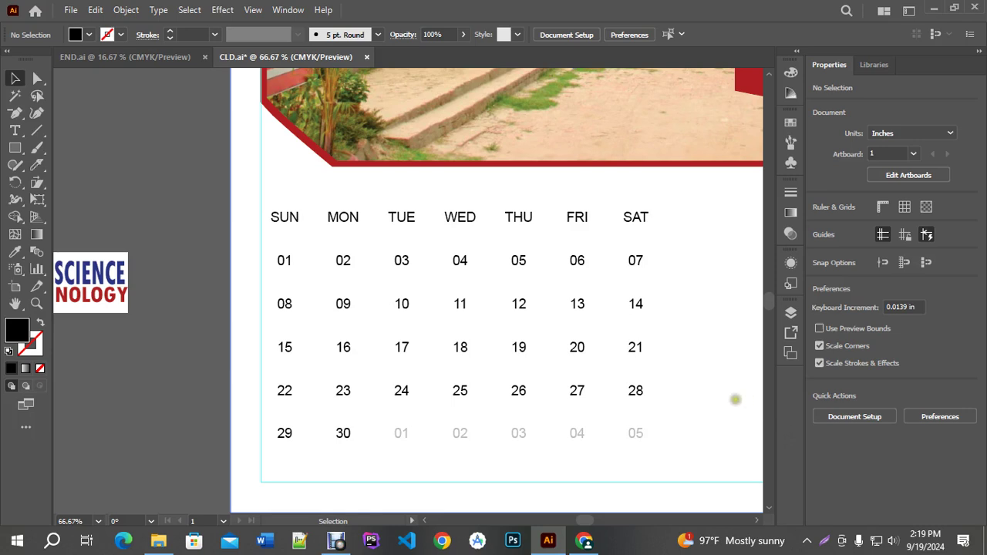
pyautogui.moveTo(535, 432); pyautogui.dragTo(507, 391)
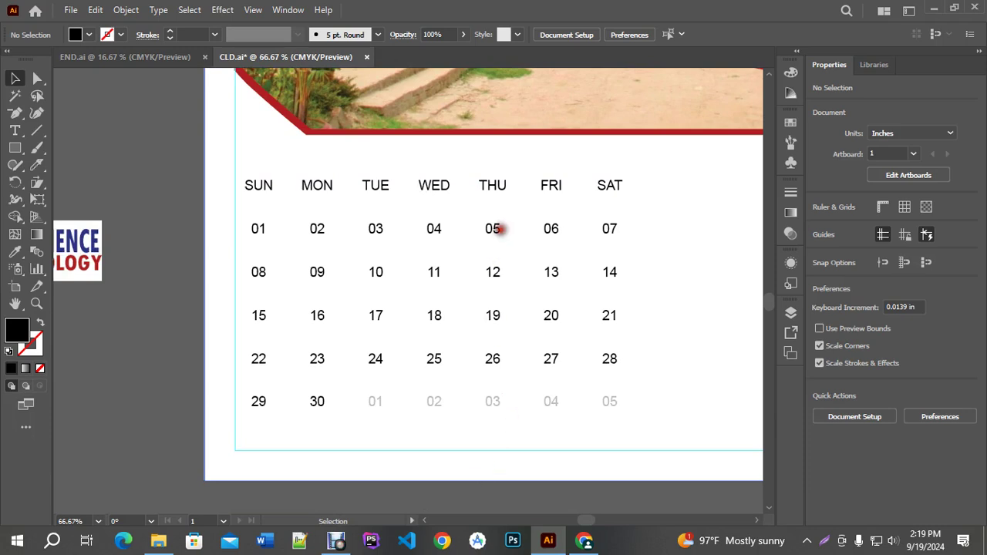
pyautogui.click(498, 229)
pyautogui.click(498, 229)
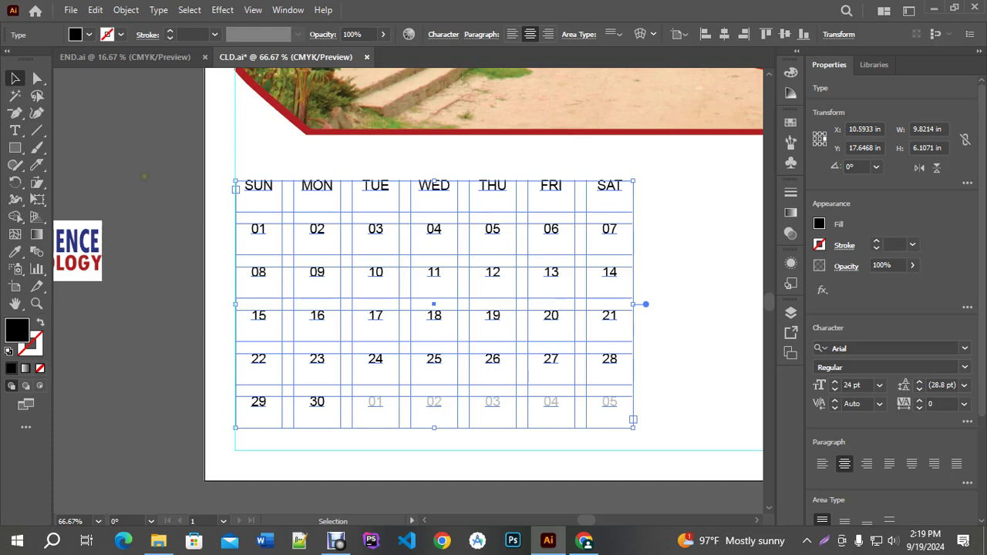
pyautogui.click(144, 177)
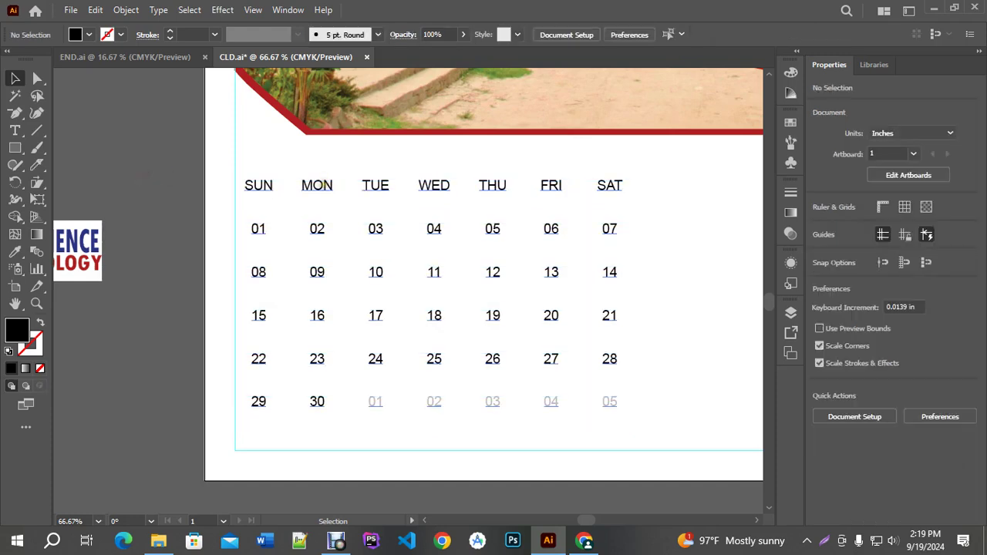
pyautogui.click(323, 185)
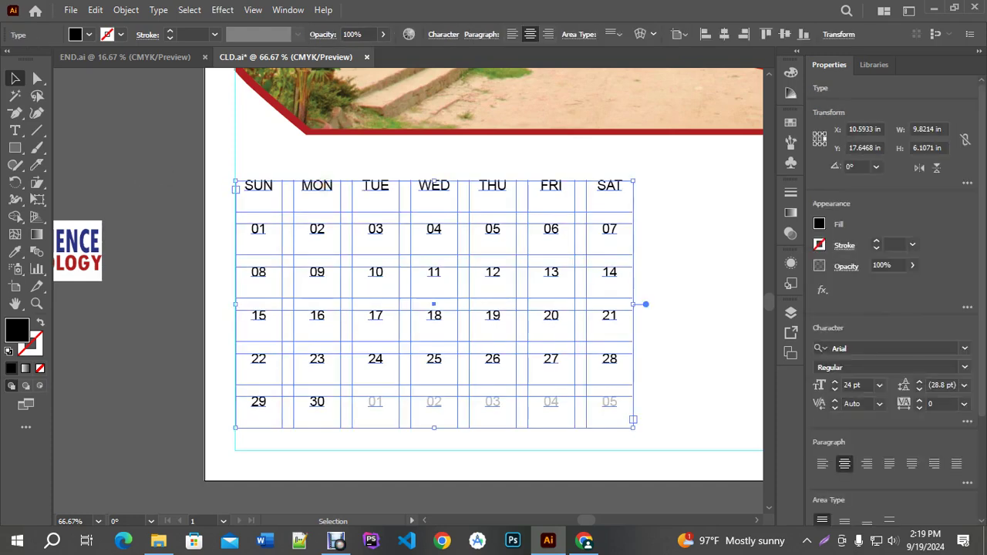
pyautogui.click(180, 181)
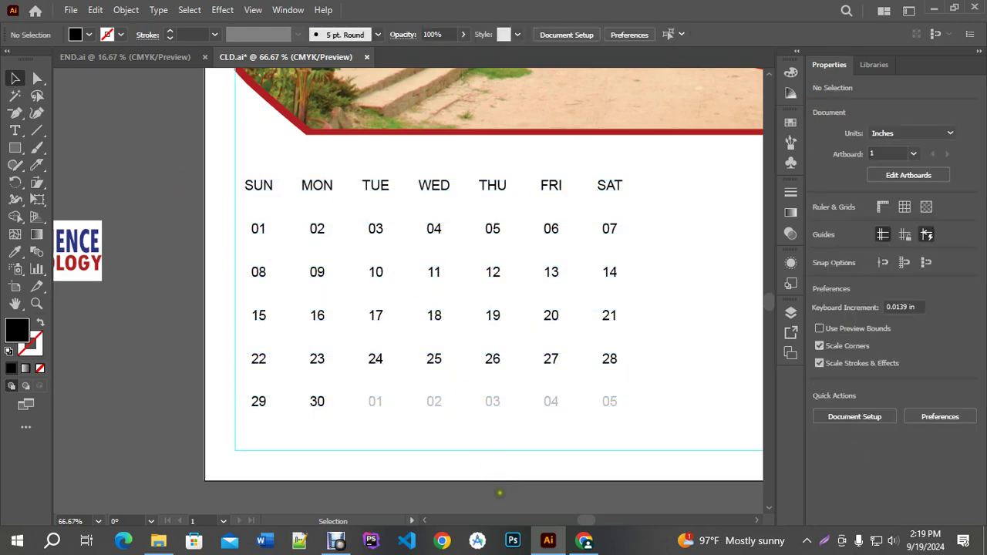
pyautogui.moveTo(527, 485); pyautogui.dragTo(487, 458)
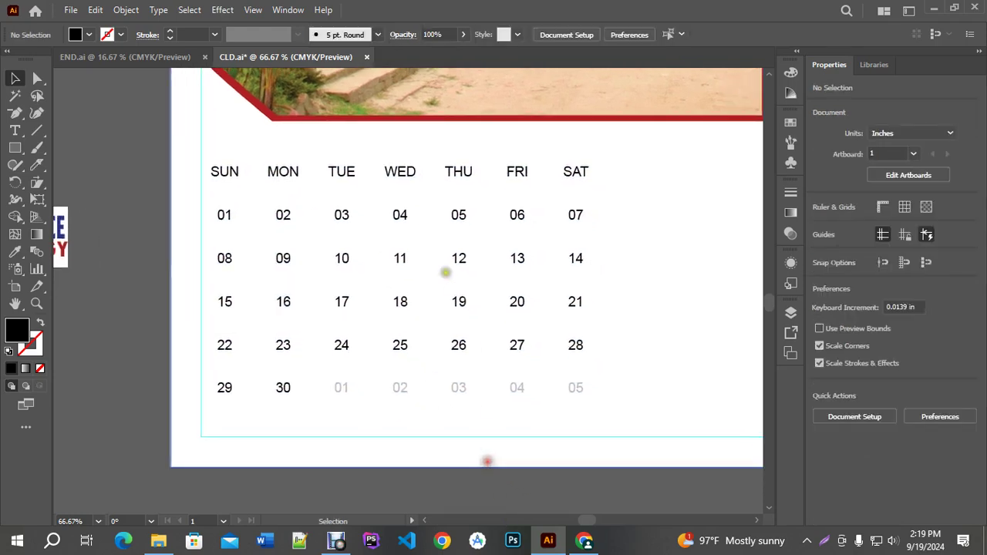
# Move the calendar text block about 0.21 in to the right, away from the margin guide, and deselect it.
pyautogui.click(400, 172)
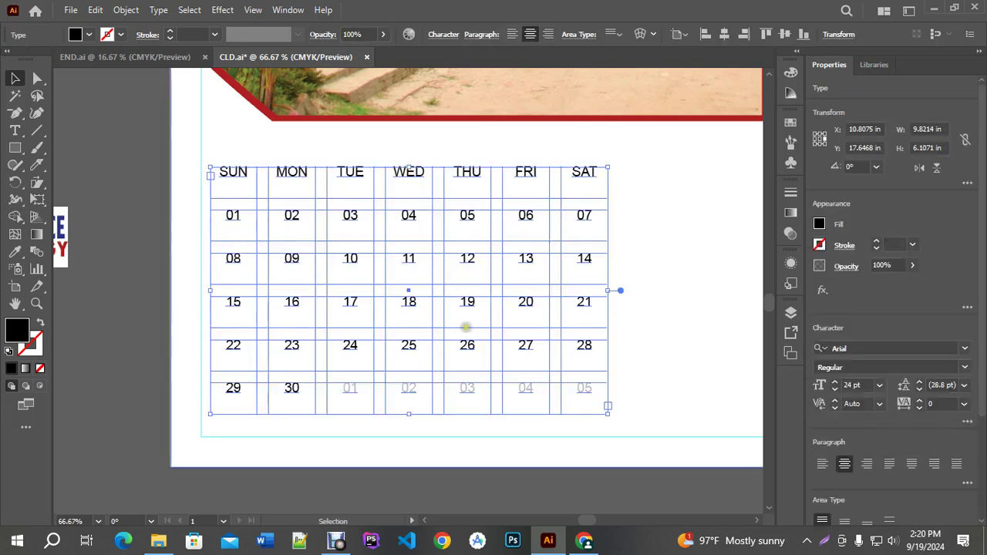
pyautogui.scroll(-1, 466, 328)
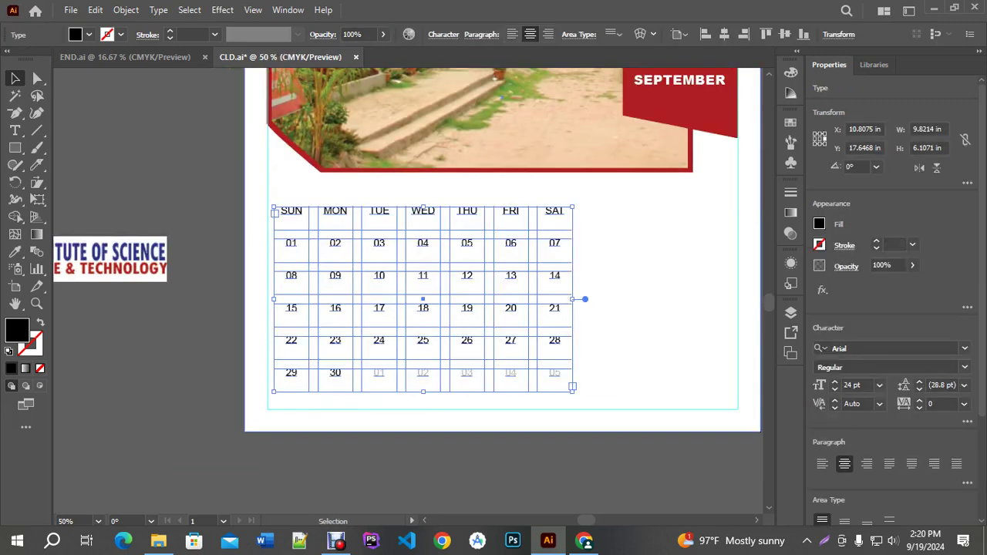
pyautogui.click(464, 447)
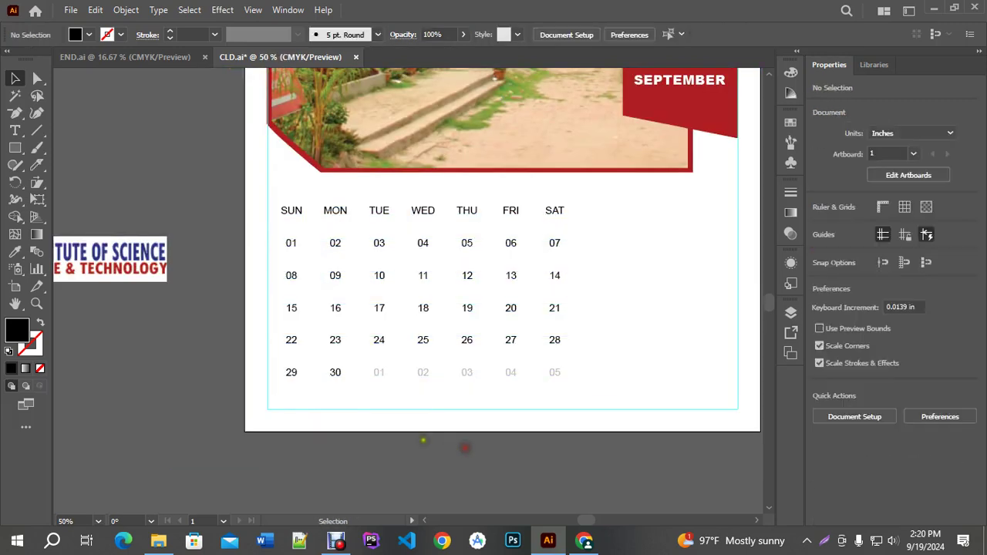
pyautogui.click(14, 130)
pyautogui.click(60, 131)
pyautogui.moveTo(100, 125); pyautogui.dragTo(212, 207)
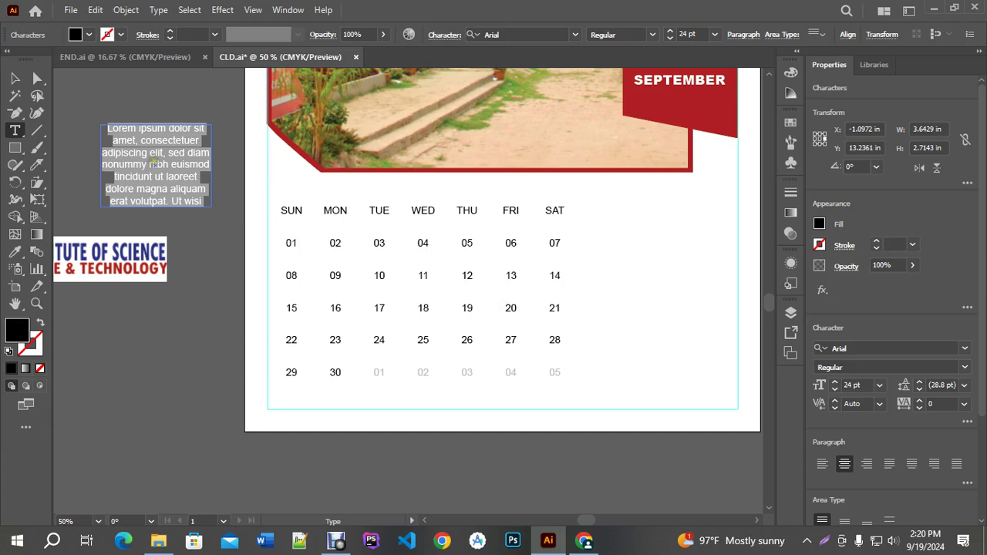
pyautogui.press('BackSpace')
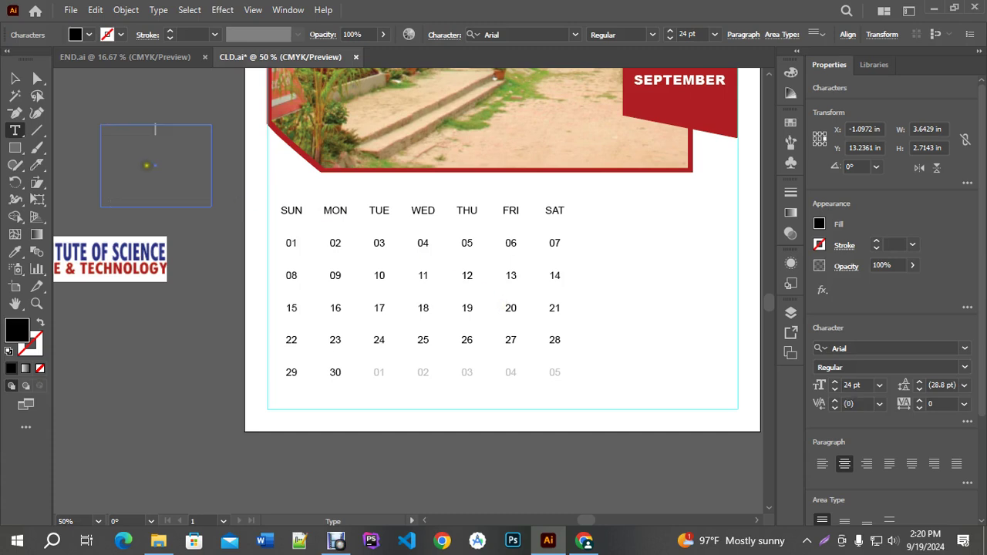
pyautogui.click(16, 78)
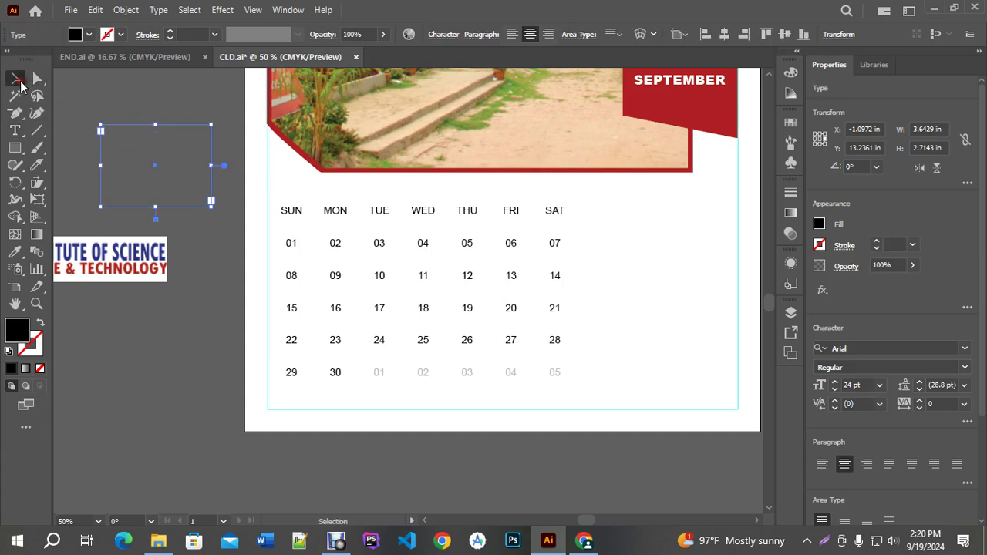
pyautogui.click(158, 9)
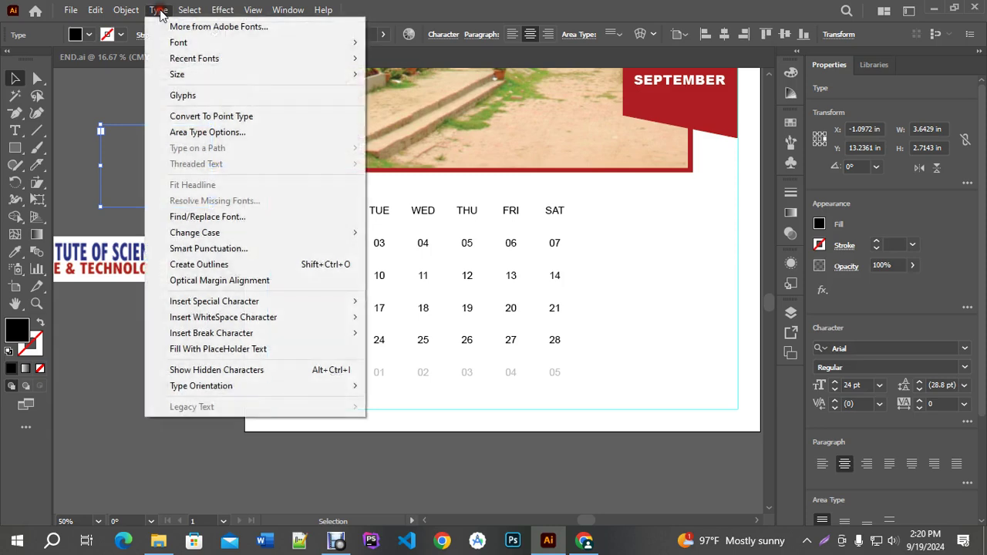
pyautogui.click(230, 134)
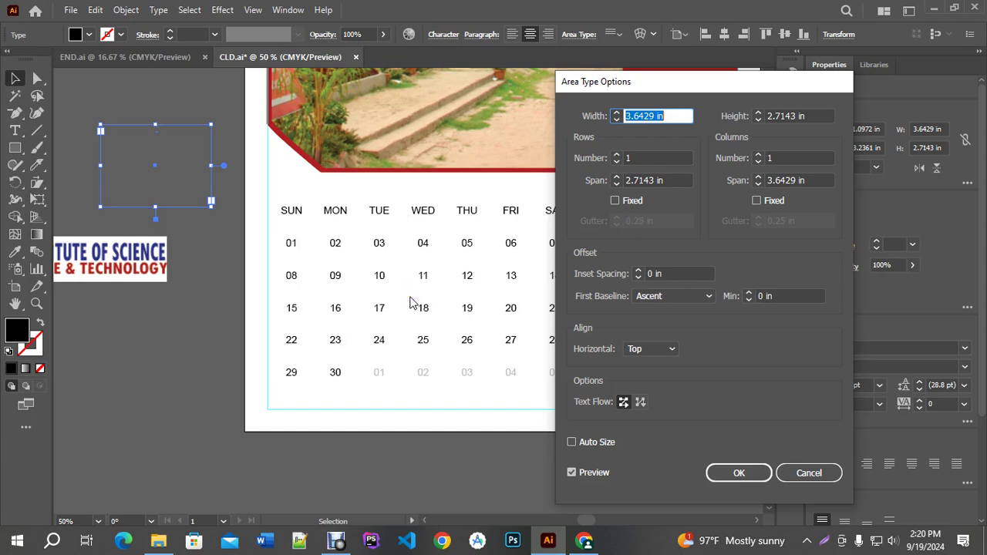
pyautogui.click(807, 483)
pyautogui.hotkey('ctrl', 'shift', 'a')
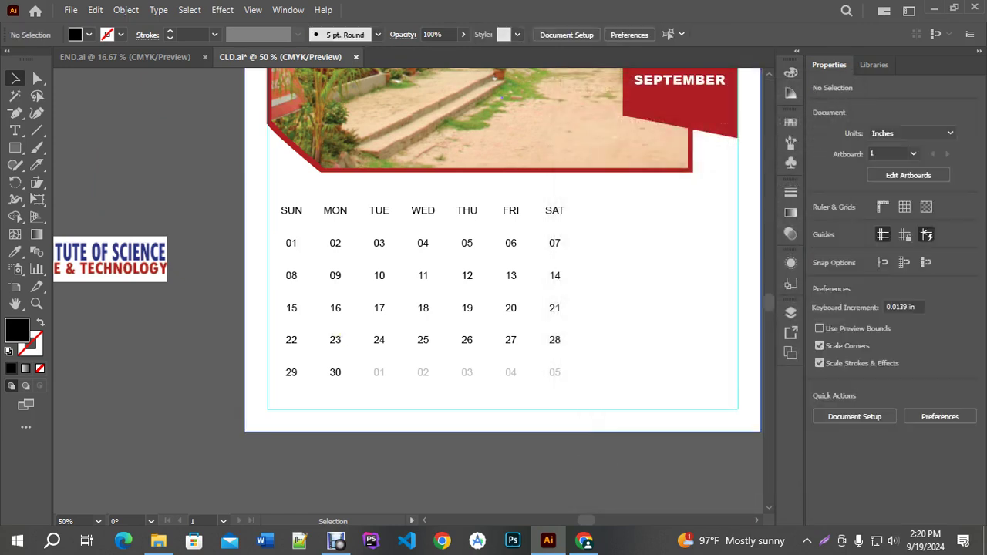
# Draw a rectangular grid with seven columns and six rows, about 9.71 by 6.17 in, over the calendar dates.
pyautogui.click(329, 208)
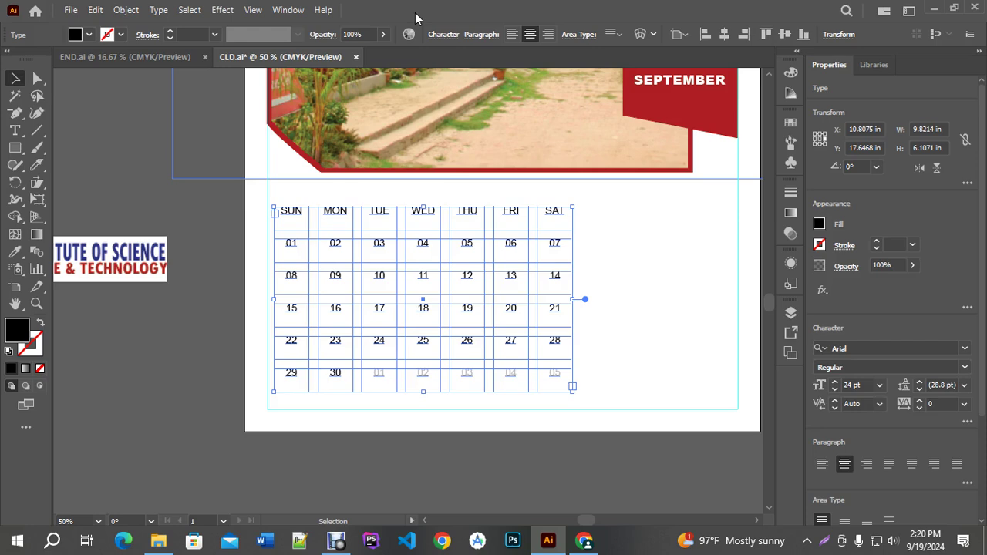
pyautogui.click(214, 200)
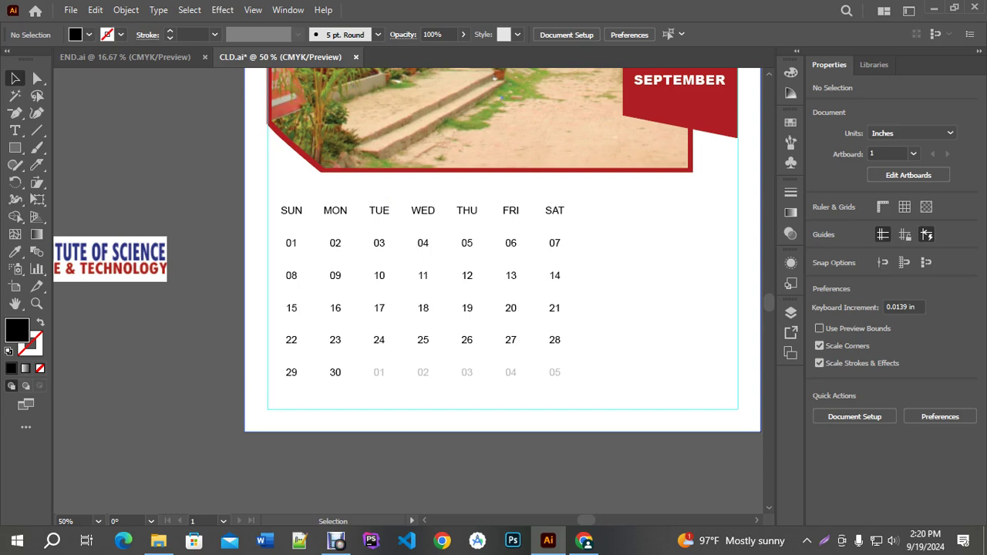
pyautogui.click(38, 135)
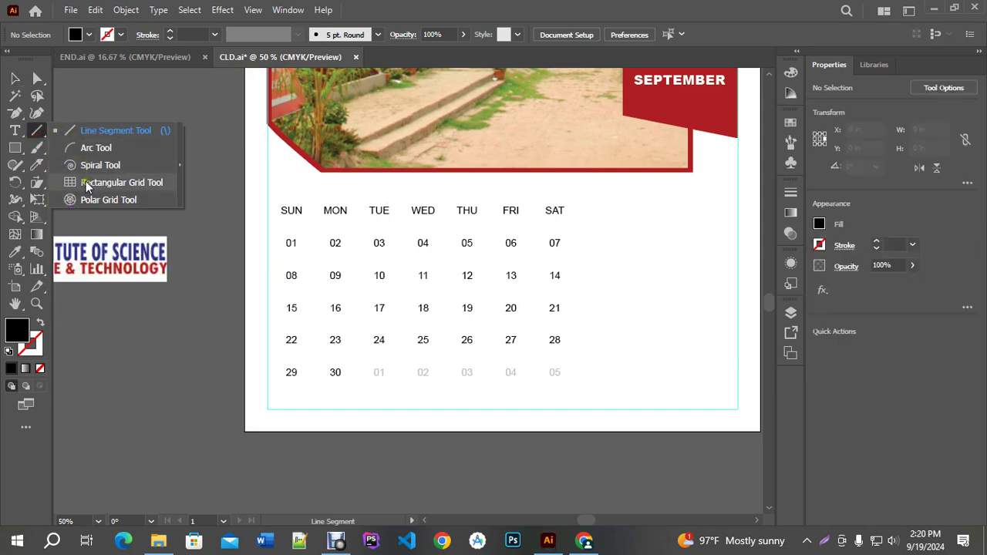
pyautogui.click(85, 182)
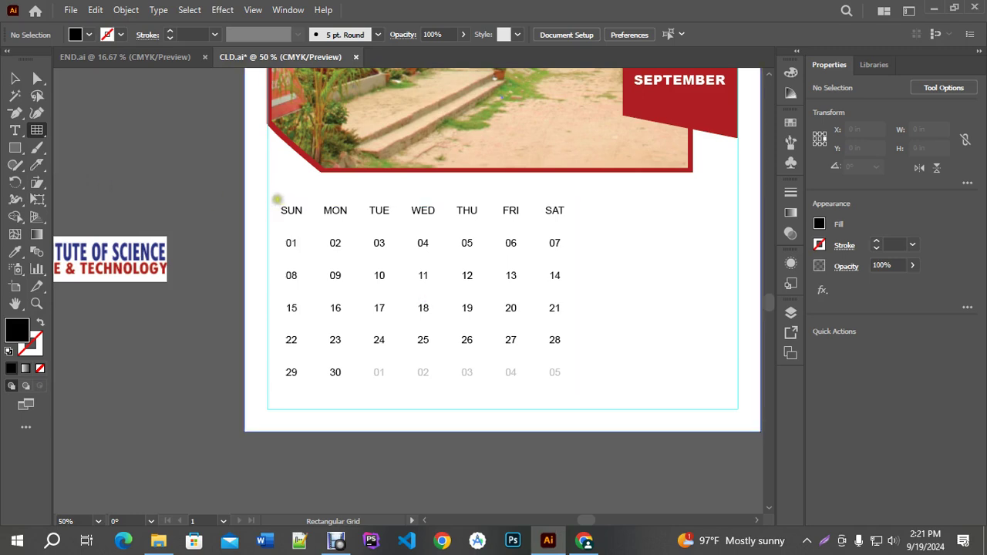
pyautogui.moveTo(276, 199); pyautogui.dragTo(567, 386)
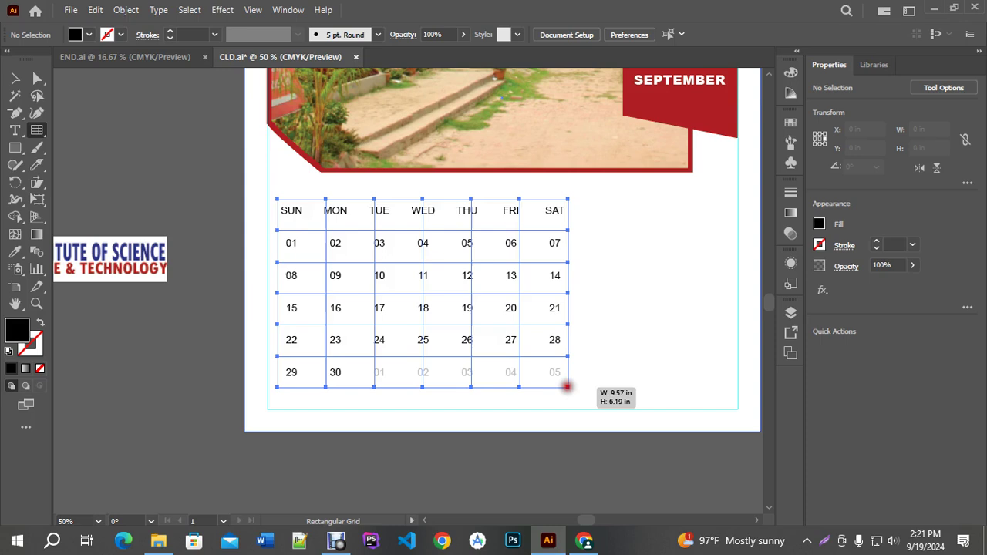
pyautogui.moveTo(567, 386); pyautogui.dragTo(571, 386)
pyautogui.press('Right')
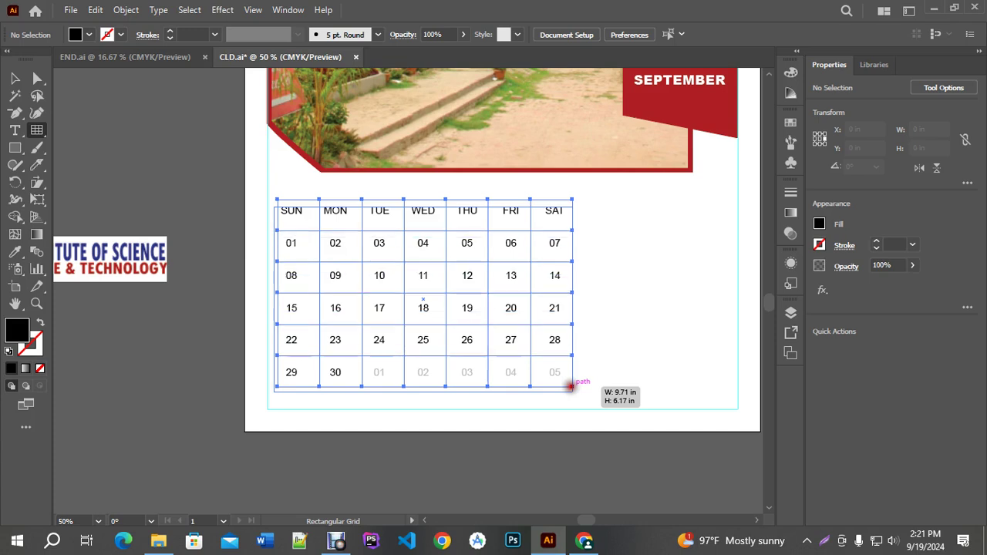
pyautogui.moveTo(571, 386); pyautogui.dragTo(571, 386)
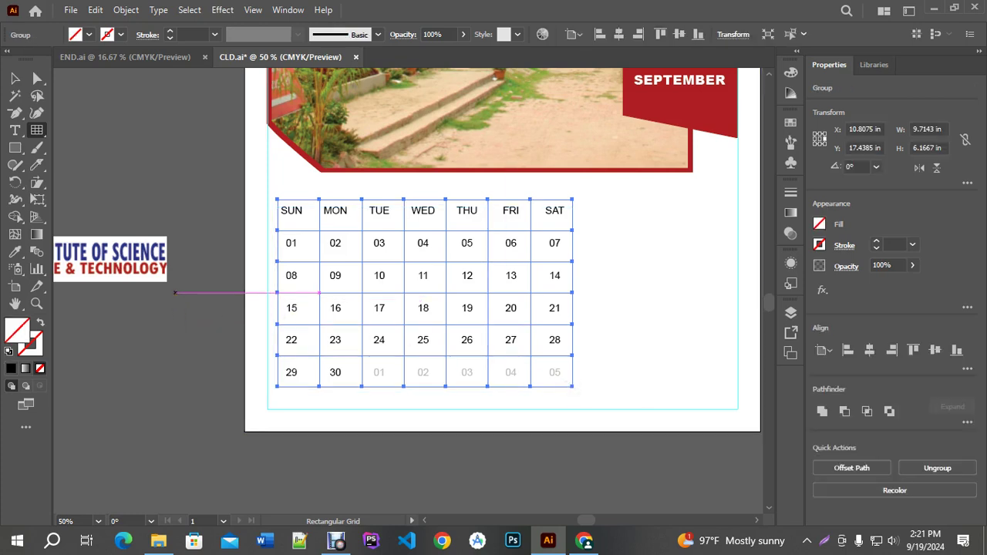
# Give the rectangular grid a solid black 1 pt stroke and deselect it.
pyautogui.click(31, 343)
pyautogui.click(11, 369)
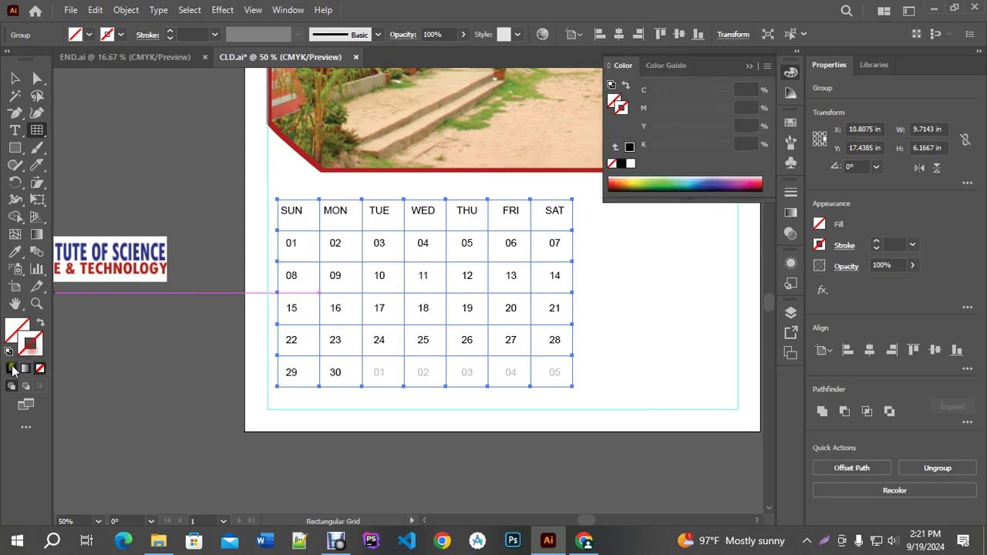
pyautogui.click(744, 65)
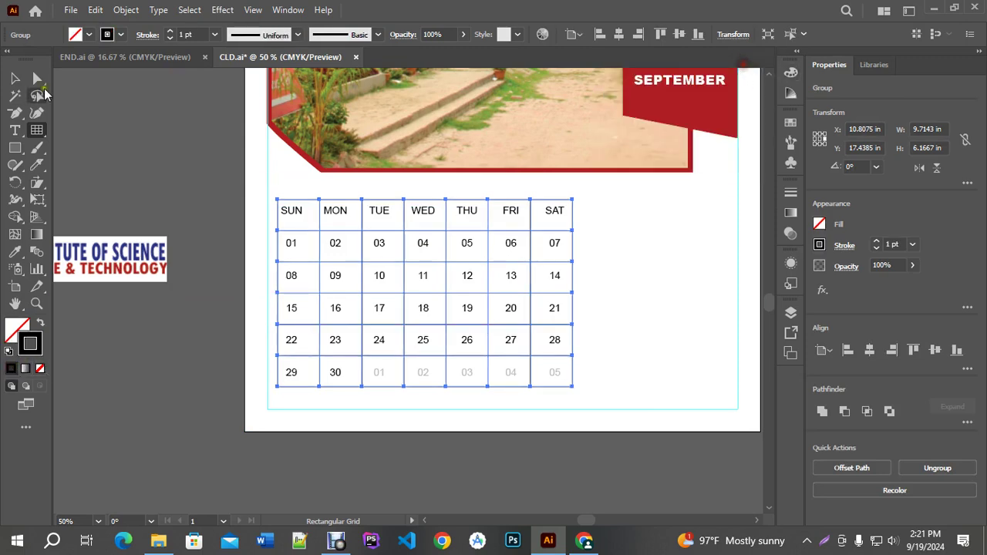
pyautogui.click(17, 75)
pyautogui.click(354, 447)
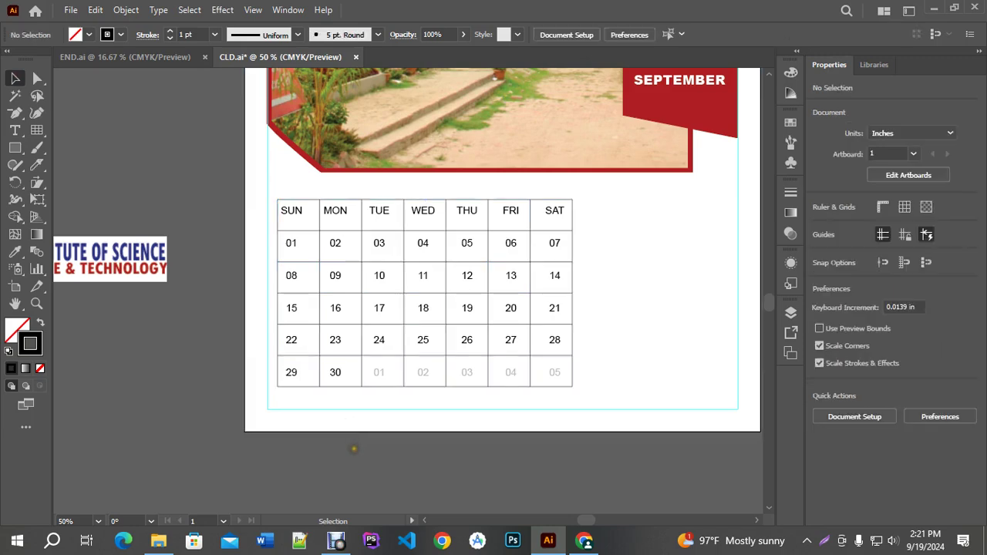
# Move the rectangular grid off the artboard, horizontally past the institute logo on the pasteboard.
pyautogui.click(574, 247)
pyautogui.keyDown('alt'); pyautogui.scroll(-2, 577, 249); pyautogui.keyUp('alt')
pyautogui.moveTo(543, 245); pyautogui.dragTo(208, 245)
pyautogui.keyDown('alt'); pyautogui.scroll(2, 581, 308); pyautogui.keyUp('alt')
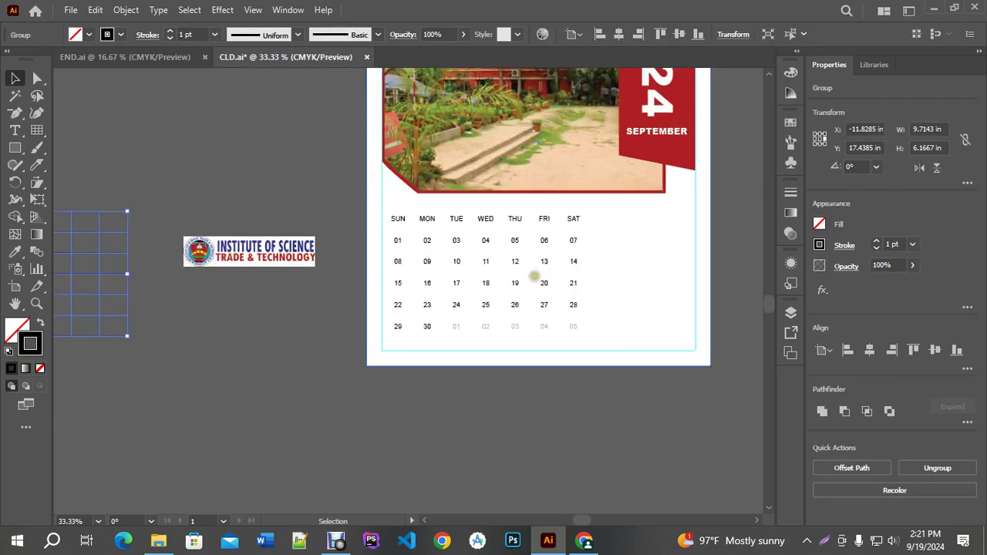
# Draw an unfilled, black-stroked rectangle about 10.54 by 6.46 in around the calendar text, starting on the left margin guide.
pyautogui.moveTo(34, 132)
pyautogui.mouseDown()
pyautogui.moveTo(85, 130)
pyautogui.moveTo(17, 128)
pyautogui.moveTo(15, 139)
pyautogui.mouseUp()
pyautogui.moveTo(16, 146); pyautogui.dragTo(72, 148)
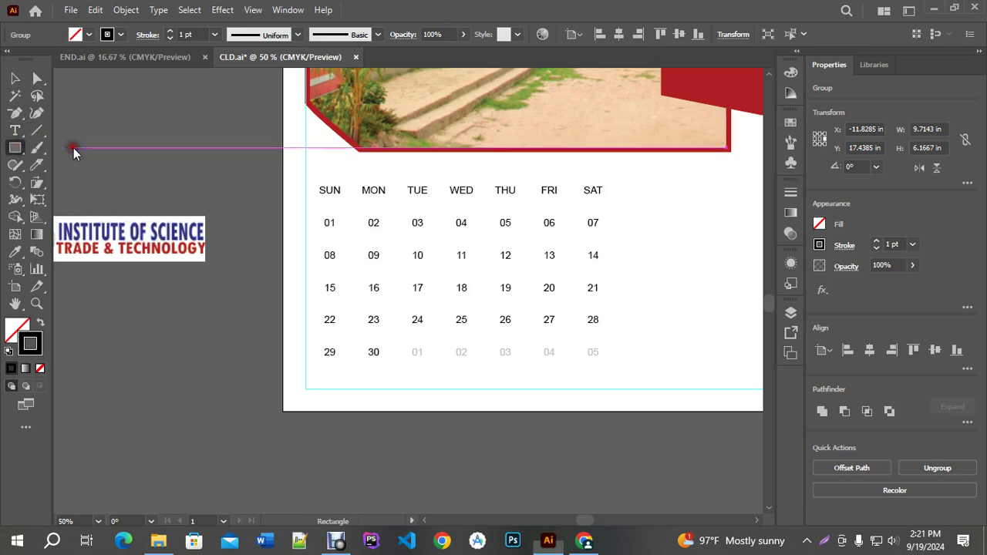
pyautogui.click(40, 323)
pyautogui.click(40, 322)
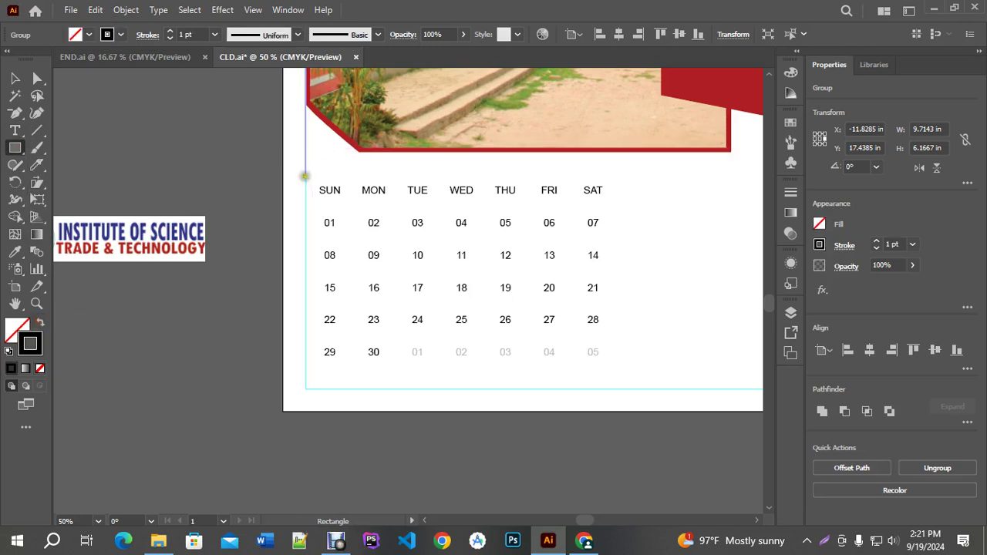
pyautogui.moveTo(305, 176); pyautogui.dragTo(625, 371)
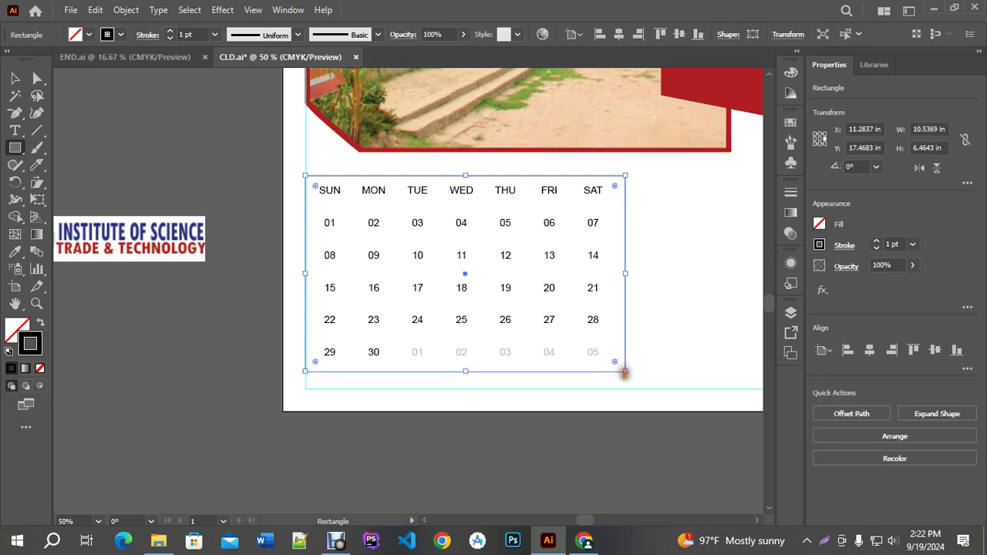
# Start Split Into Grid on the rectangle with the preview on and set 6 rows.
pyautogui.click(11, 80)
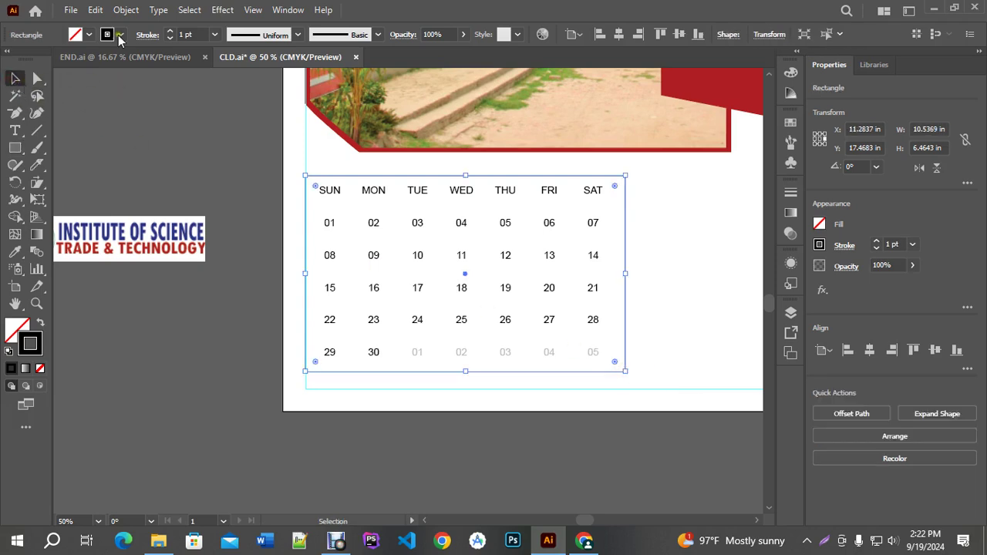
pyautogui.click(128, 12)
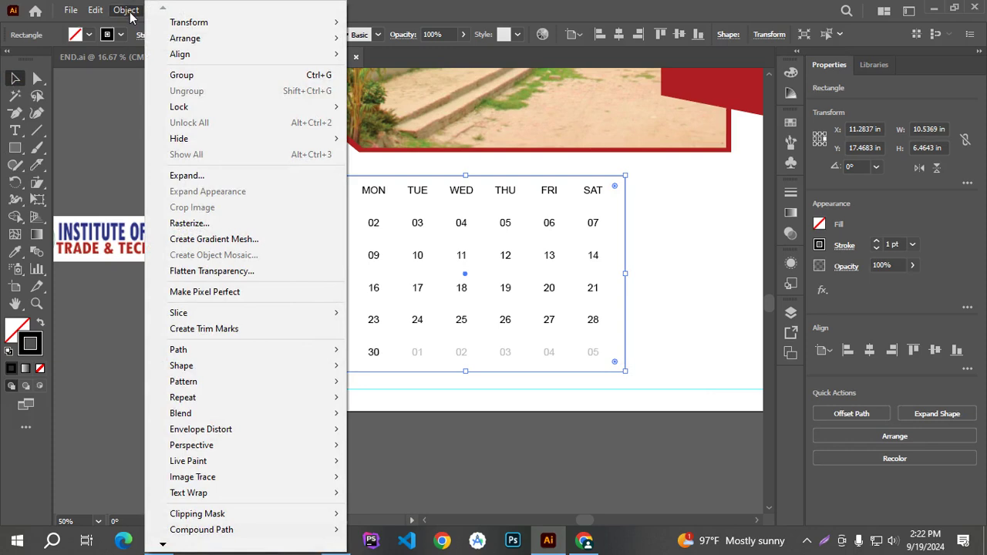
pyautogui.moveTo(219, 348)
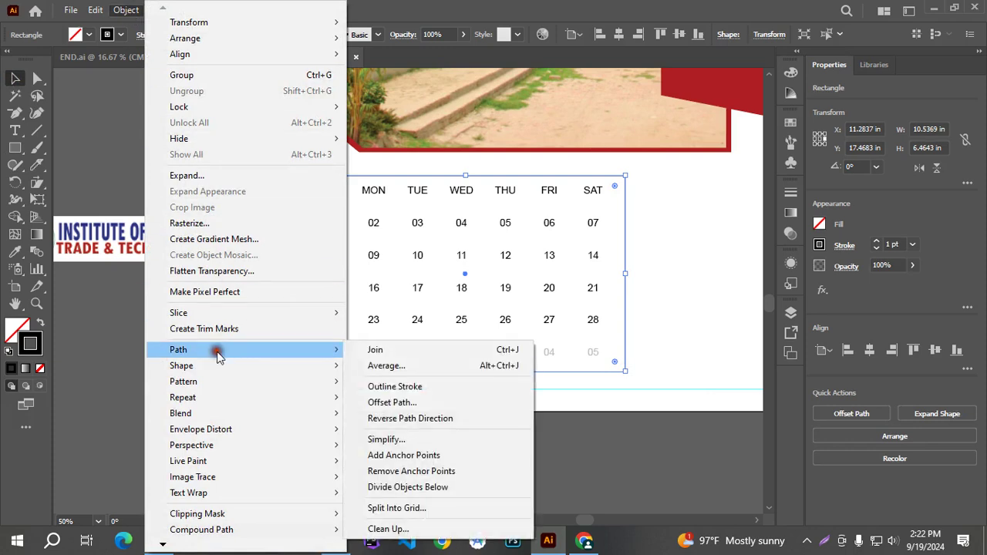
pyautogui.click(397, 509)
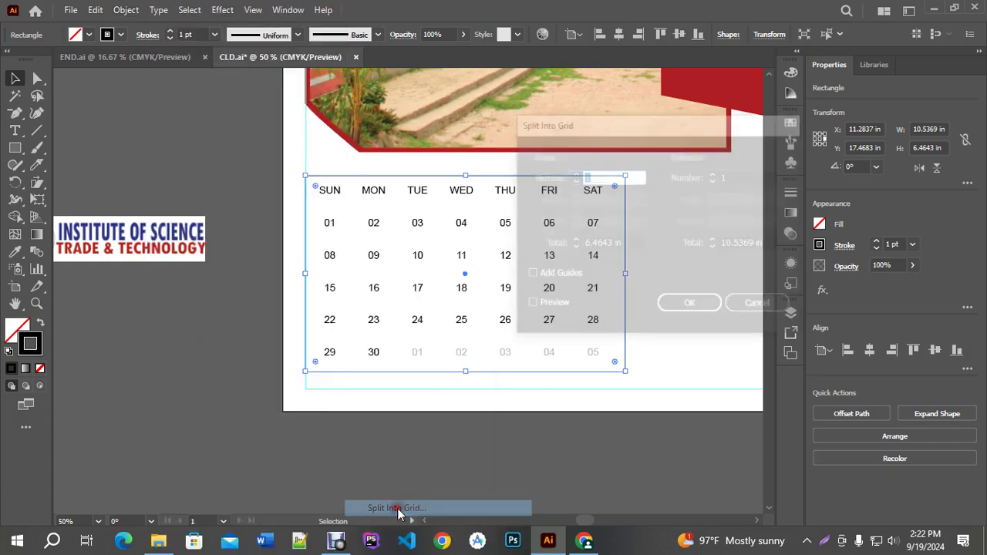
pyautogui.moveTo(591, 121); pyautogui.dragTo(702, 118)
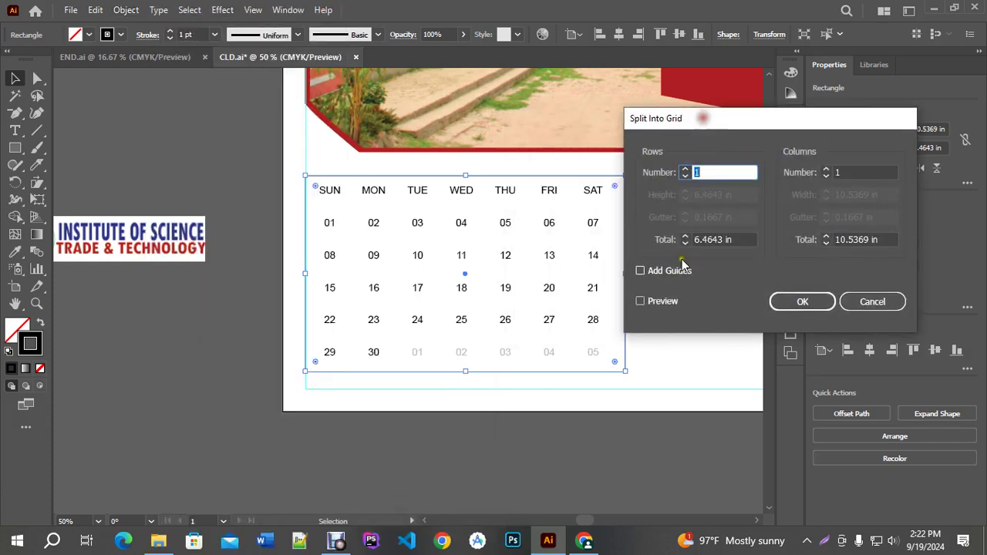
pyautogui.click(640, 301)
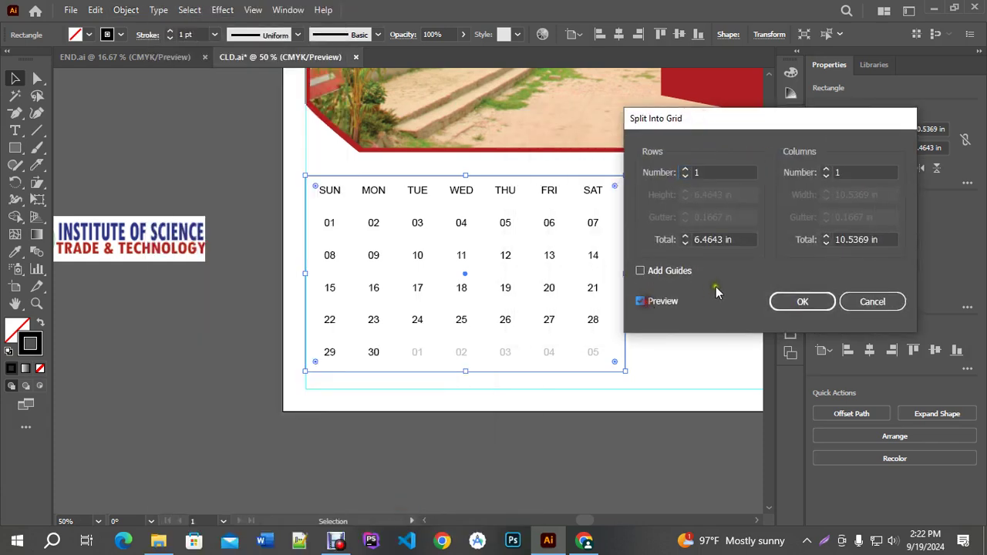
pyautogui.click(686, 169)
pyautogui.click(686, 169)
pyautogui.click(685, 169)
pyautogui.click(686, 169)
pyautogui.click(685, 169)
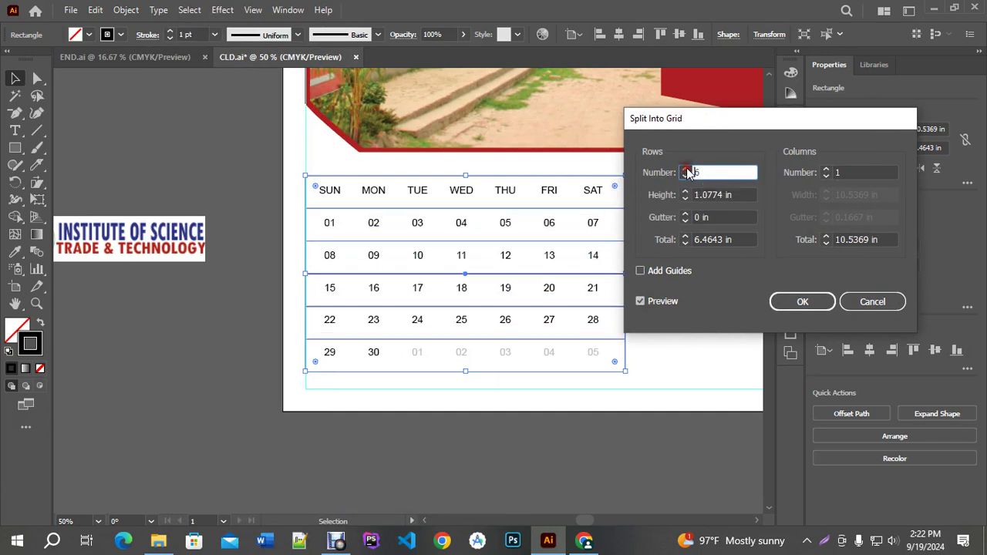
# Set the split grid to 7 columns, keeping the calendar visible beside the dialog.
pyautogui.click(828, 170)
pyautogui.click(828, 170)
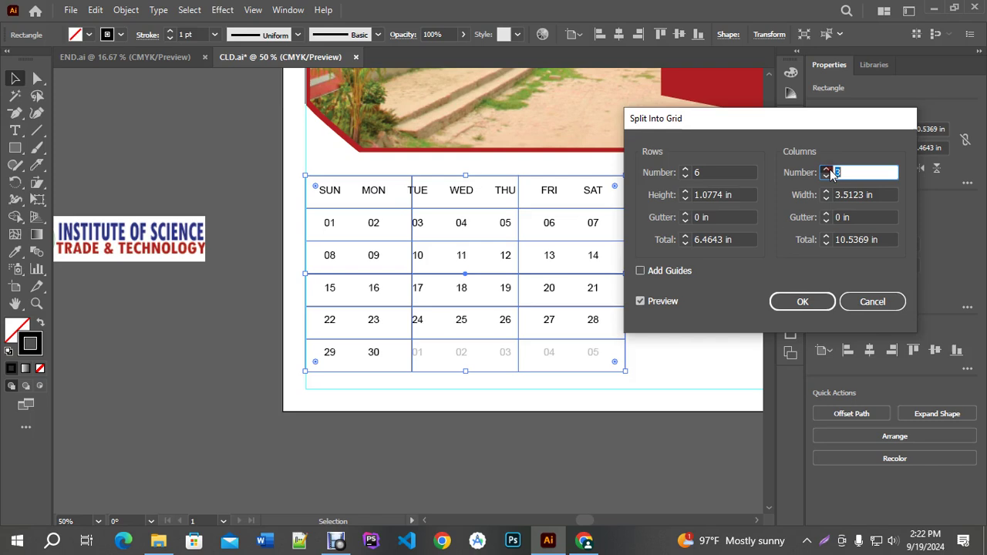
pyautogui.click(828, 170)
pyautogui.click(828, 170)
pyautogui.click(828, 170)
pyautogui.click(828, 169)
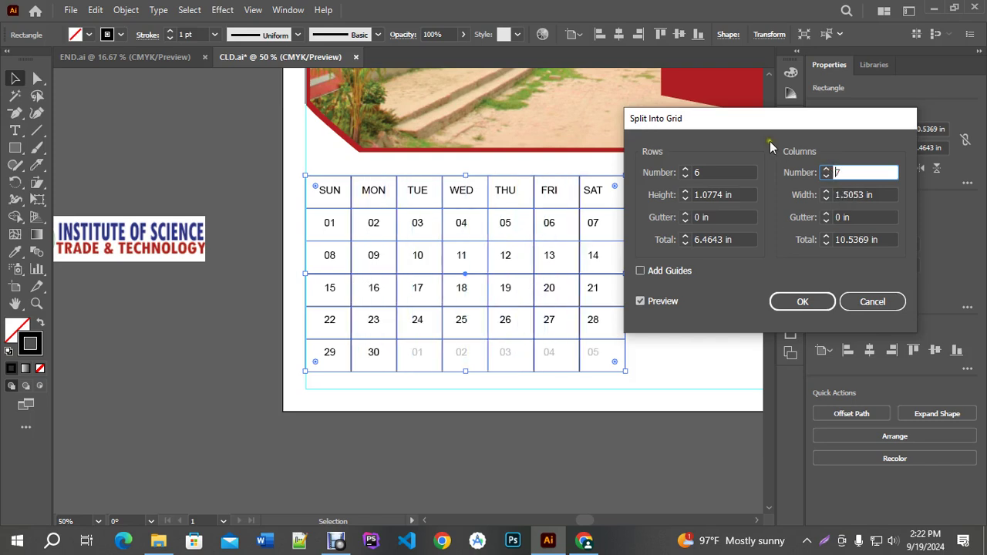
pyautogui.moveTo(721, 125); pyautogui.dragTo(782, 118)
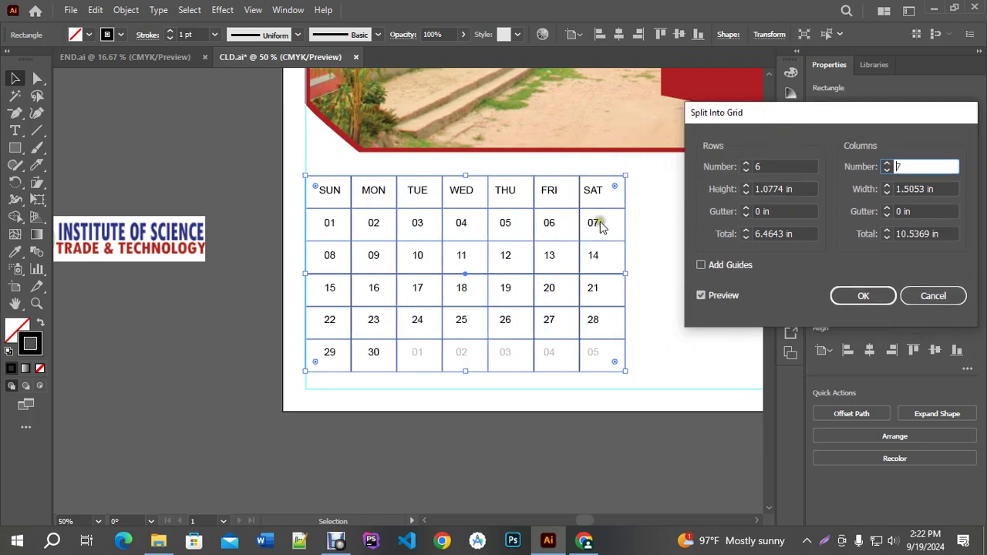
# Set both the row and column gutters to 0.3 in and apply the split.
pyautogui.click(794, 234)
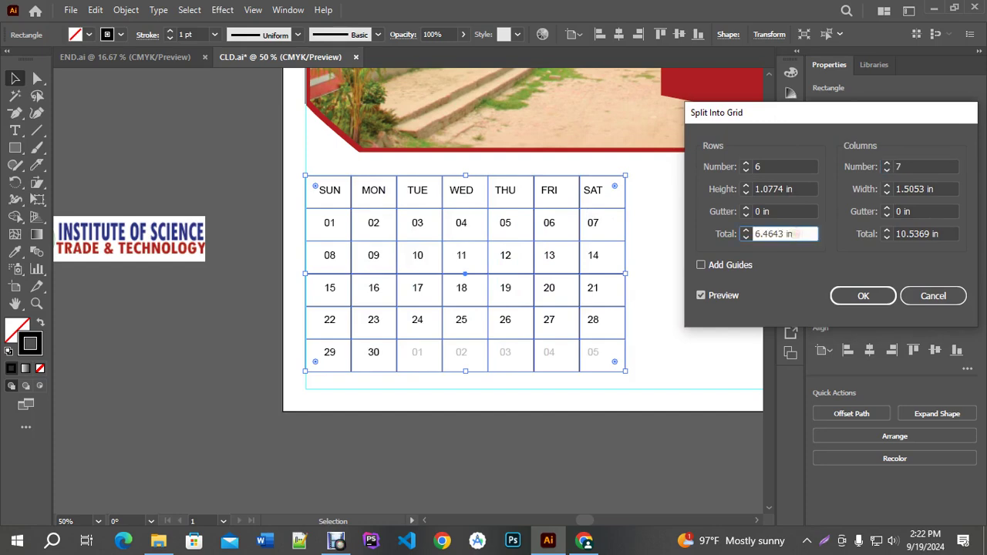
pyautogui.click(786, 212)
pyautogui.press('Up')
pyautogui.press('Up')
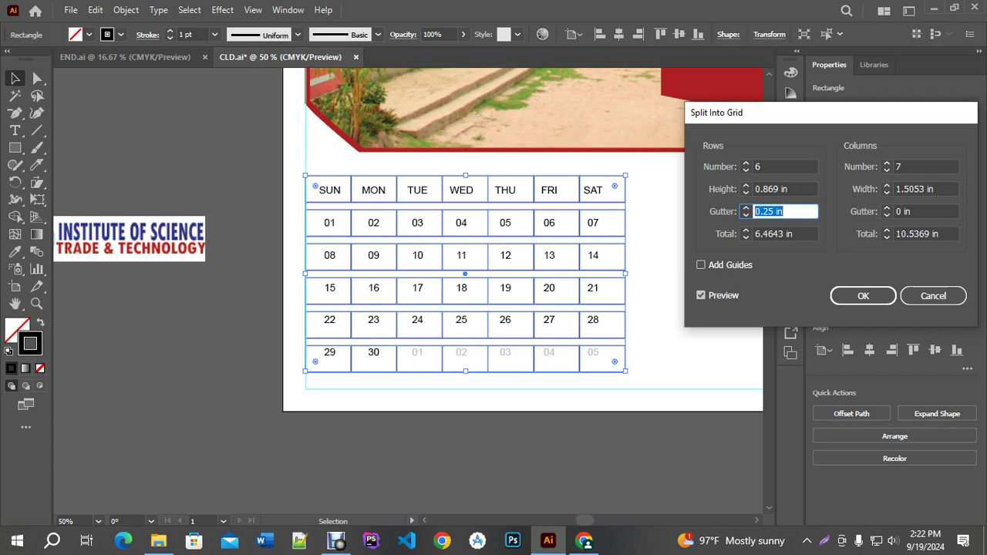
pyautogui.click(763, 212)
pyautogui.write('3')
pyautogui.click(919, 210)
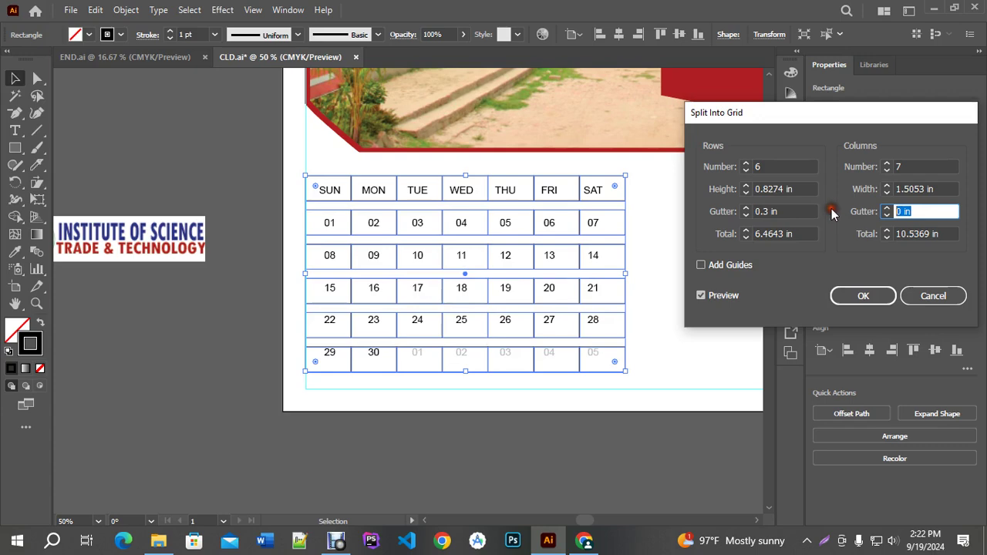
pyautogui.write('.3')
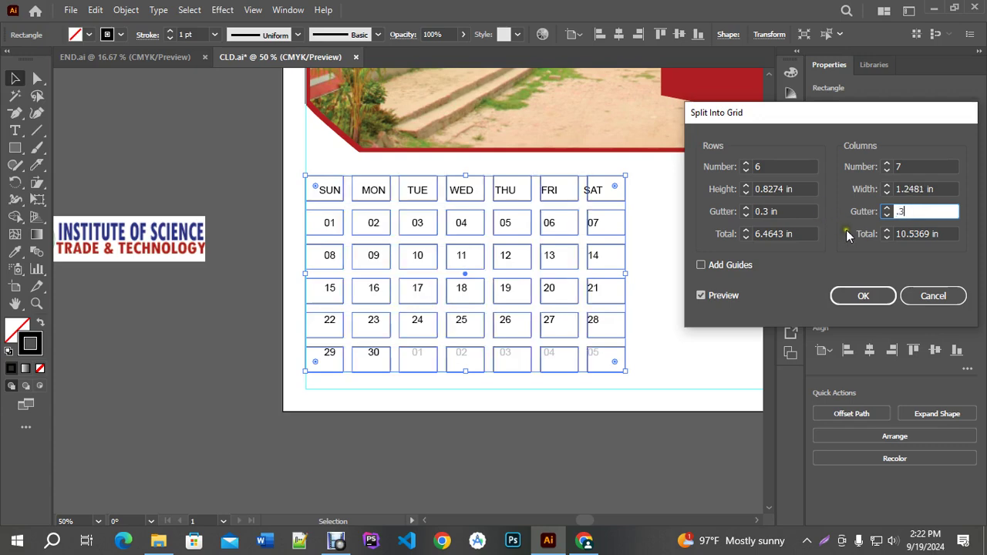
pyautogui.click(861, 297)
# Nudge the split grid boxes about 0.18 in to the right, away from the margin guide.
pyautogui.hotkey('ctrl', '1')
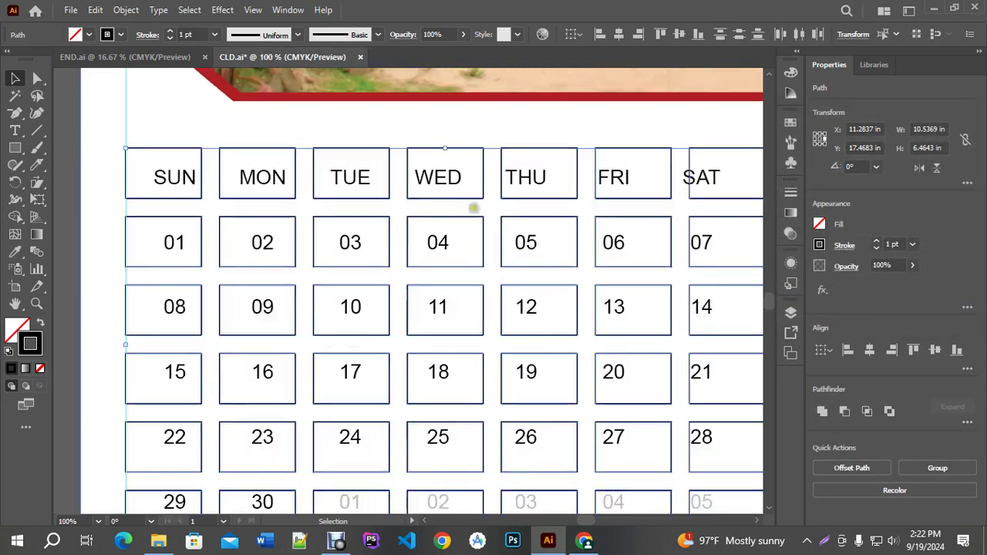
pyautogui.scroll(-1, 231, 165)
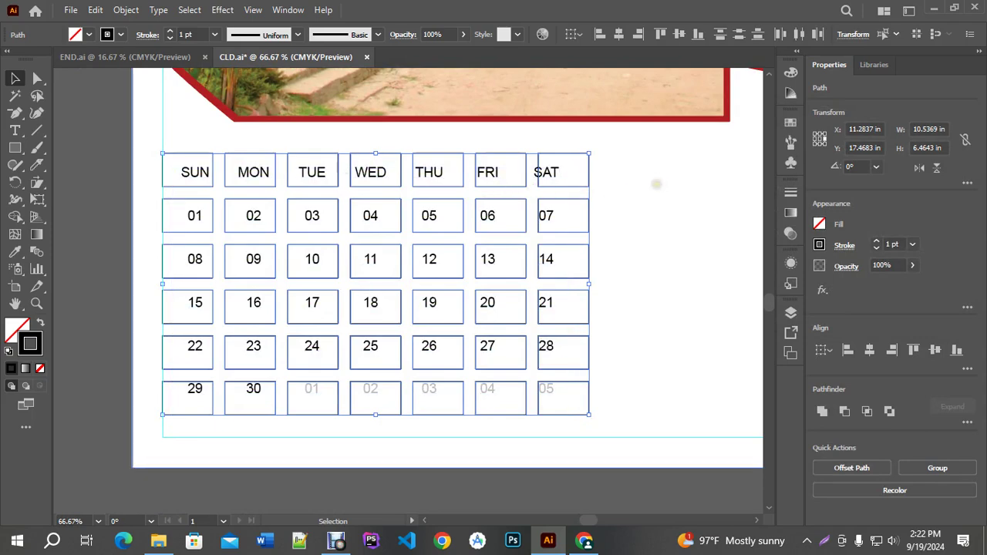
pyautogui.press('Right')
pyautogui.press('Right')
pyautogui.press('Right')
pyautogui.press('Right')
pyautogui.press('Right')
pyautogui.press('Right')
pyautogui.press('Right')
pyautogui.press('Right')
pyautogui.press('Right')
pyautogui.press('Right')
pyautogui.press('Right')
pyautogui.press('Right')
pyautogui.press('Right')
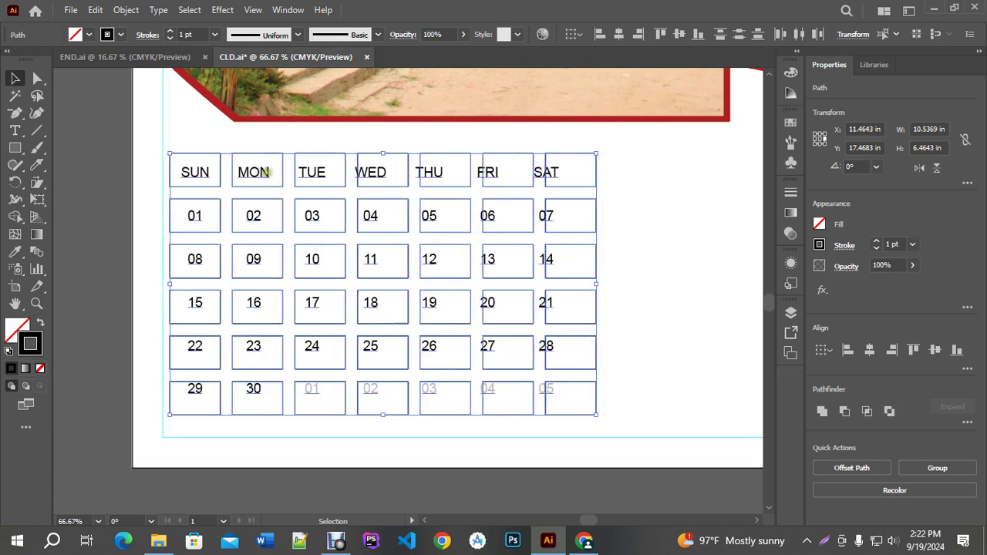
# Increase the font size of the calendar's weekday and date text to 31 pt.
pyautogui.moveTo(548, 172); pyautogui.dragTo(550, 173)
pyautogui.click(551, 172)
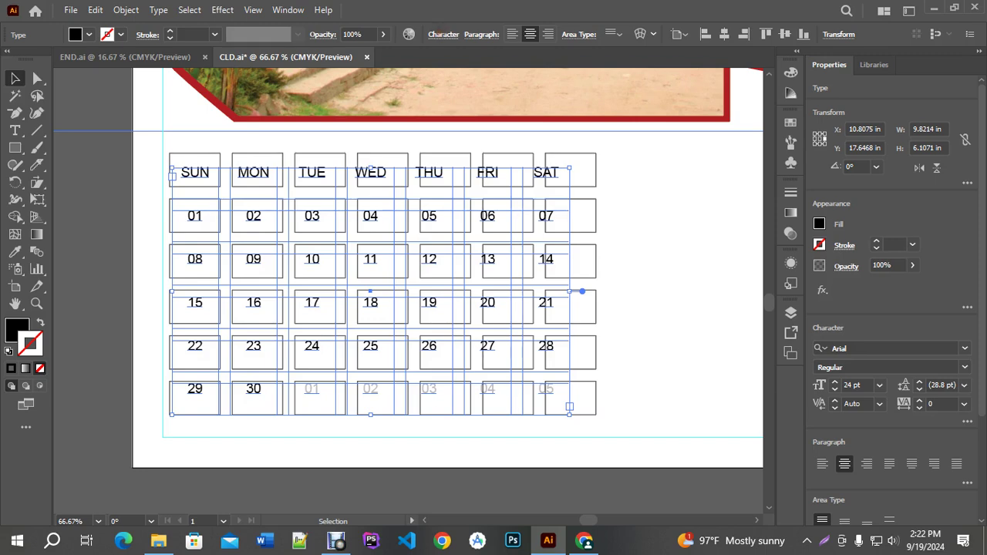
pyautogui.click(442, 35)
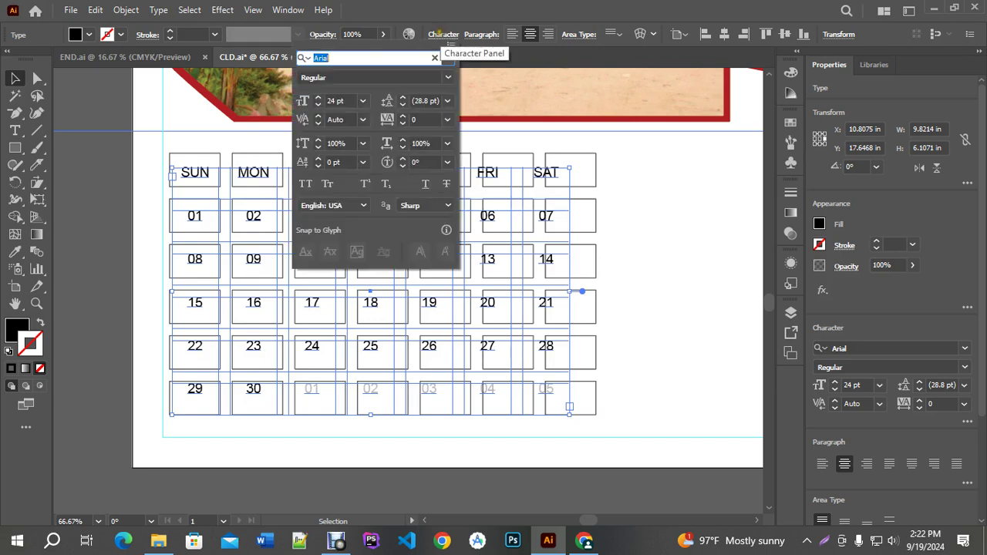
pyautogui.click(537, 468)
pyautogui.moveTo(665, 299); pyautogui.dragTo(560, 316)
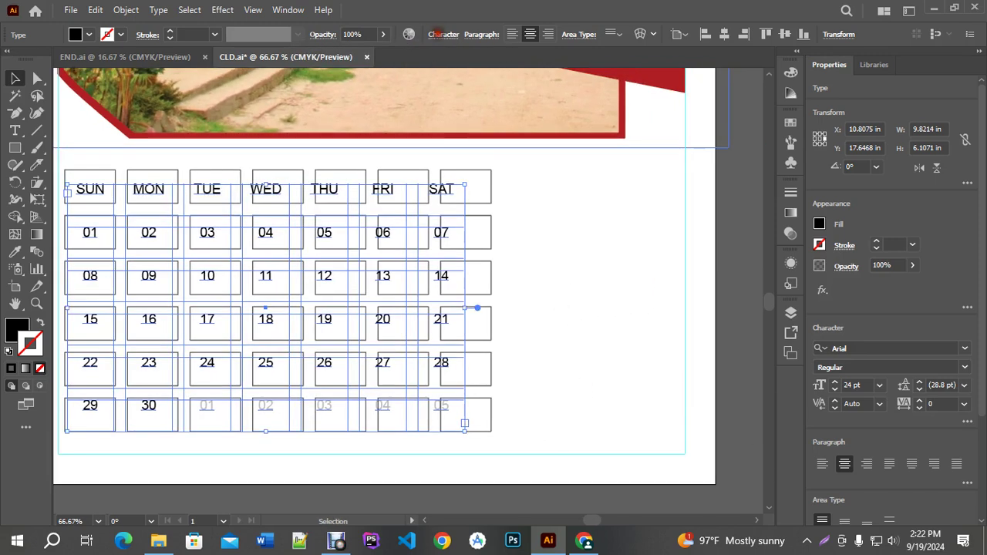
pyautogui.click(443, 35)
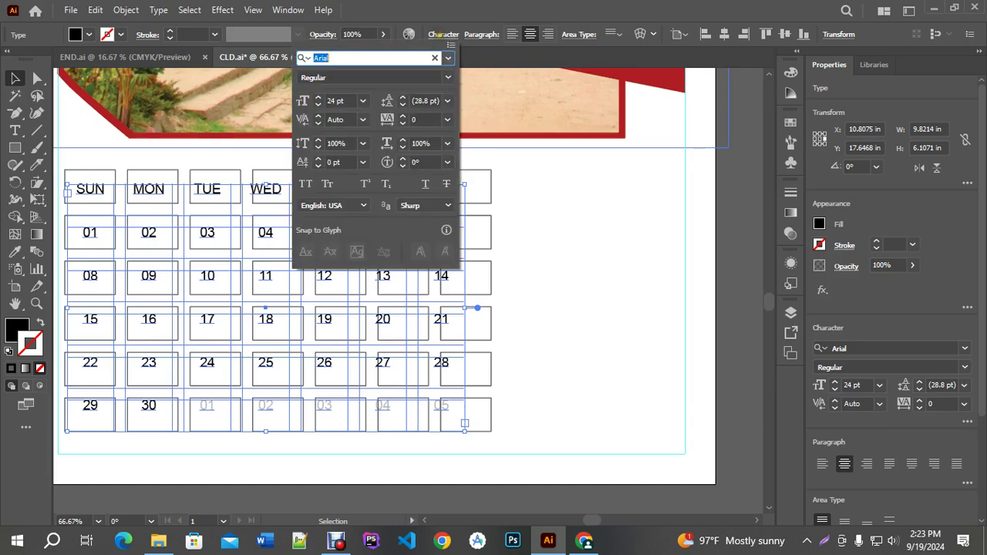
pyautogui.click(317, 98)
pyautogui.click(318, 98)
pyautogui.click(318, 98)
pyautogui.click(318, 98)
pyautogui.click(318, 98)
pyautogui.click(317, 98)
pyautogui.click(318, 98)
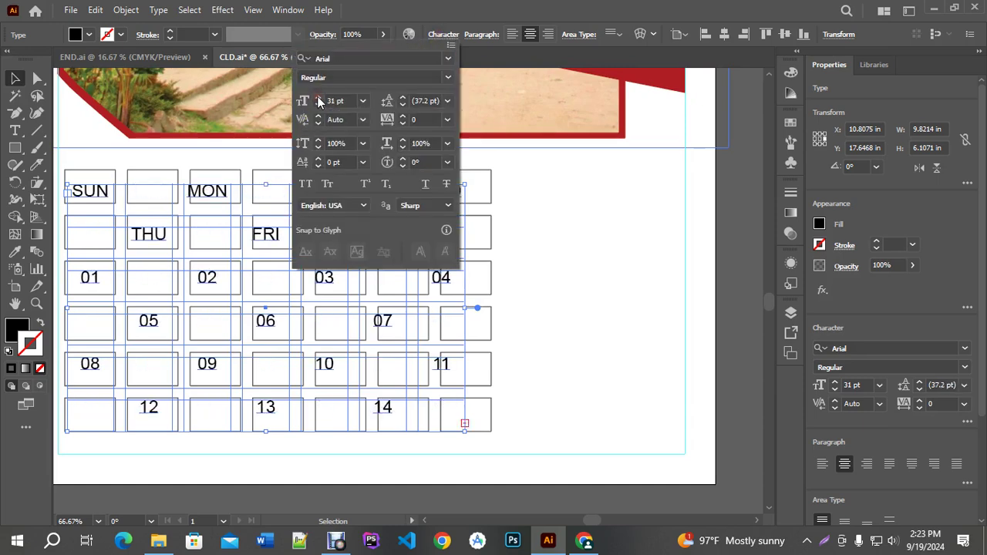
pyautogui.press('Escape')
# Enlarge the calendar text frame to about 10.55 × 6.46 in so its seven columns match the grid boxes.
pyautogui.moveTo(464, 431); pyautogui.dragTo(490, 448)
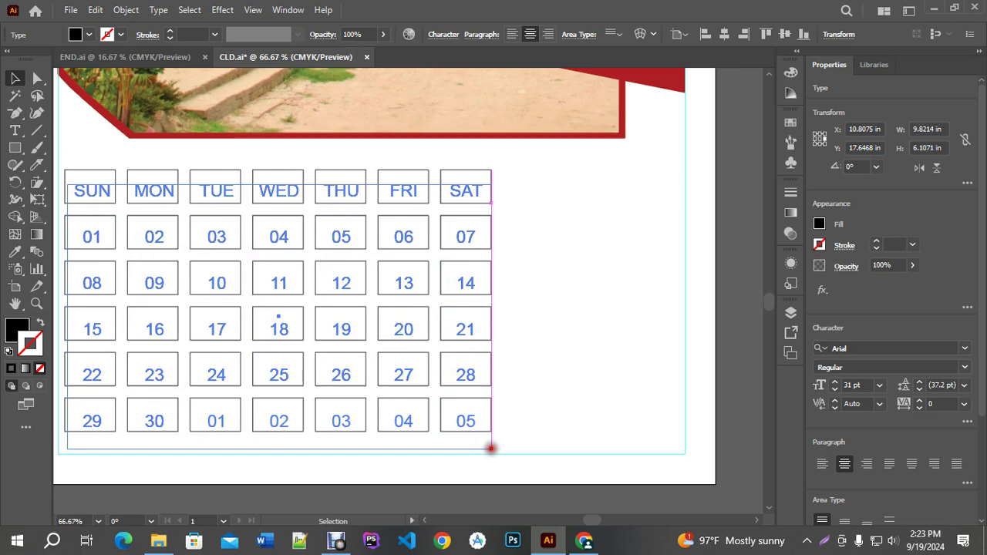
pyautogui.moveTo(490, 448)
pyautogui.mouseDown()
pyautogui.moveTo(396, 400)
pyautogui.moveTo(463, 421)
pyautogui.moveTo(500, 452)
pyautogui.moveTo(493, 445)
pyautogui.mouseUp()
pyautogui.hotkey('ctrl', '-')
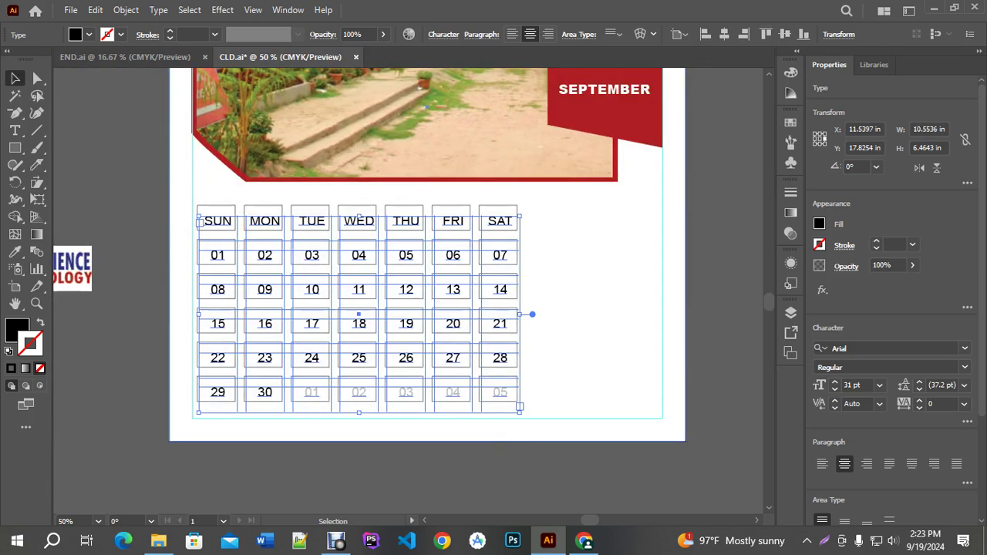
# Nudge the calendar text up about 0.1 in to centre the days and dates in their boxes, and deselect it.
pyautogui.press('Up')
pyautogui.press('Up')
pyautogui.press('Up')
pyautogui.press('Up')
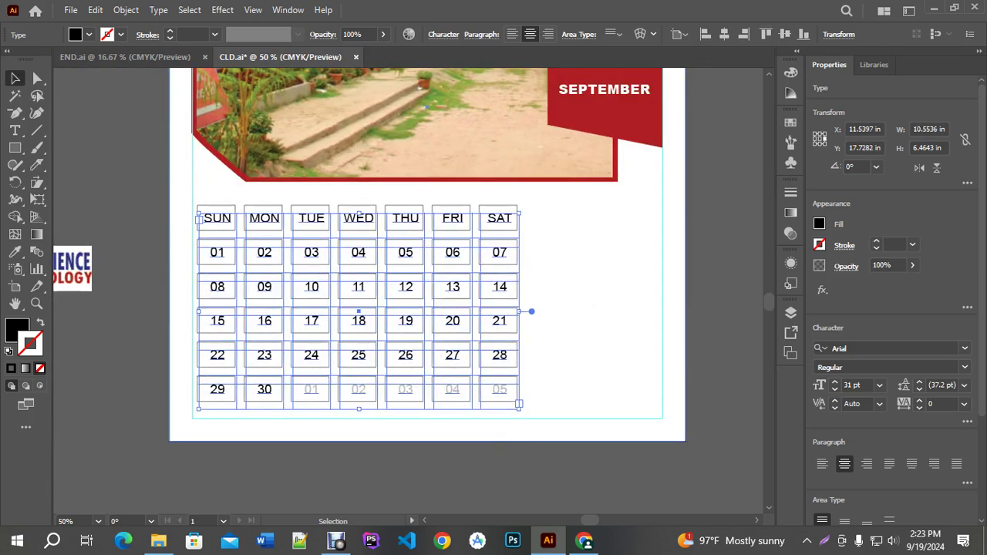
pyautogui.click(510, 435)
pyautogui.scroll(1, 358, 351)
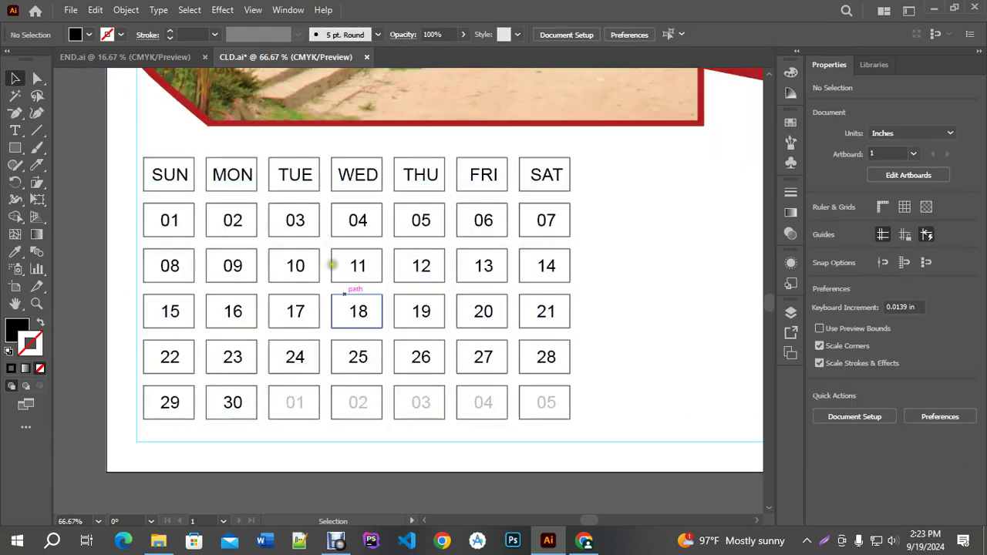
# Try a light yellow fill without stroke on the box around 03, and undo it.
pyautogui.click(319, 216)
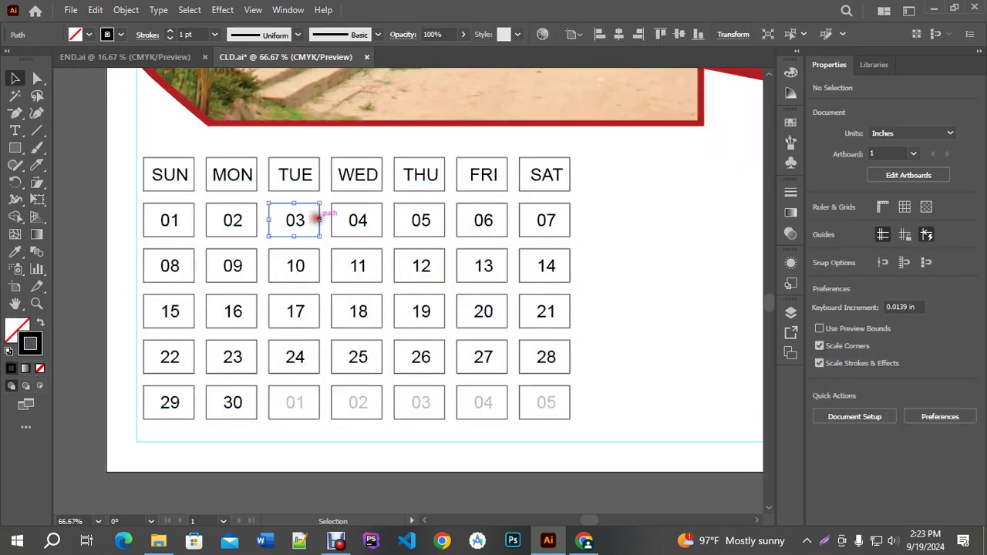
pyautogui.click(41, 324)
pyautogui.click(20, 329)
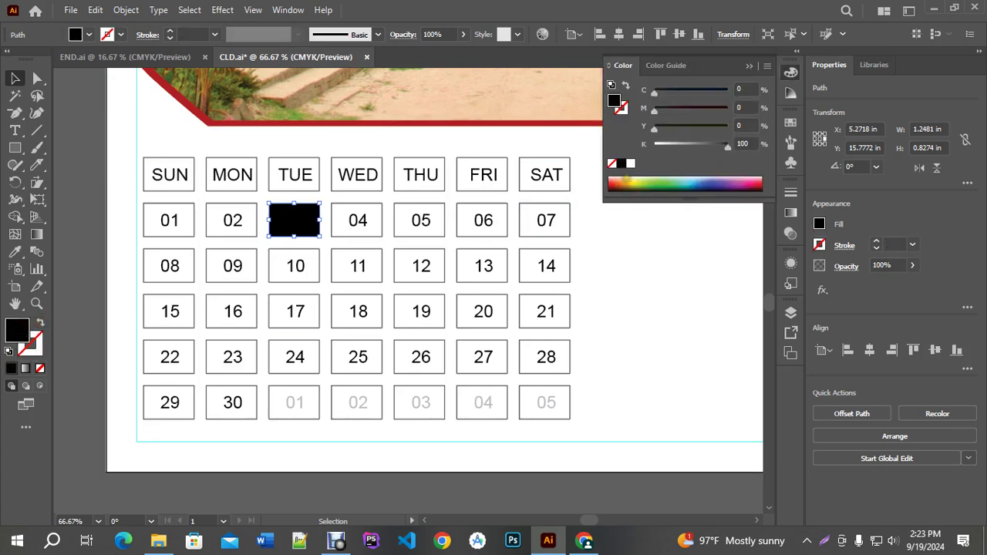
pyautogui.click(626, 180)
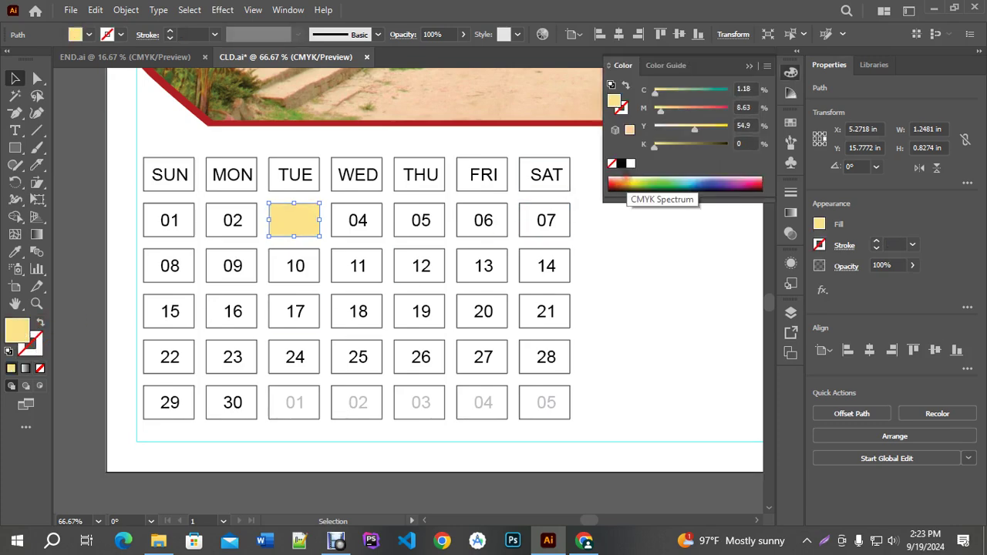
pyautogui.click(749, 66)
pyautogui.hotkey('ctrl', 'z')
pyautogui.hotkey('ctrl', 'z')
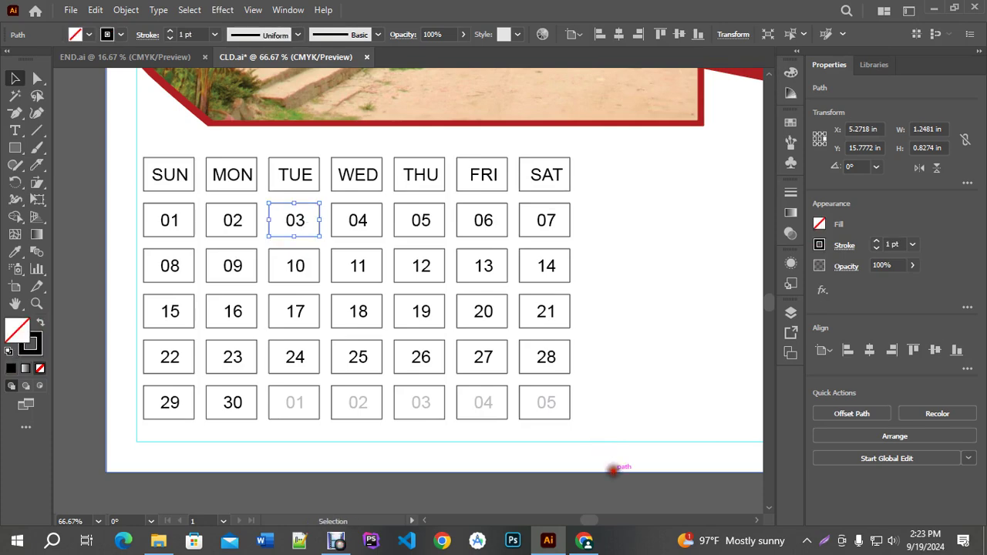
# Try selecting all the grid boxes by their shared appearance with the Magic Wand, and clear the selection.
pyautogui.click(613, 469)
pyautogui.click(15, 94)
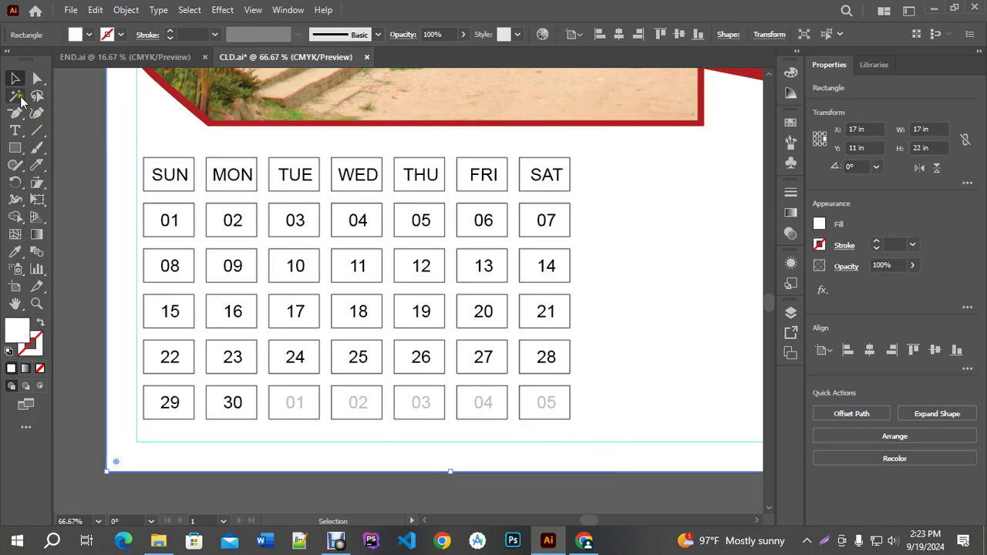
pyautogui.click(144, 158)
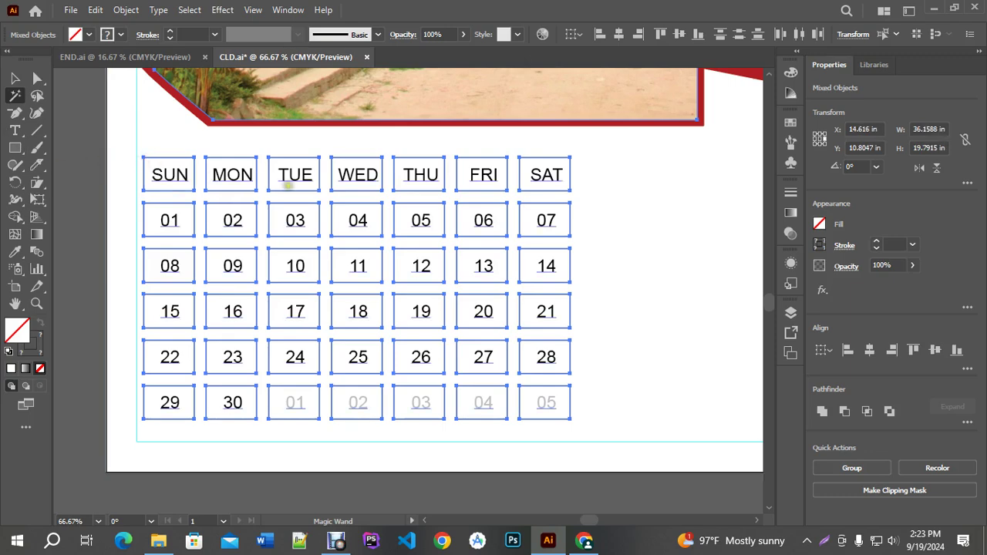
pyautogui.hscroll(-2, 158, 179)
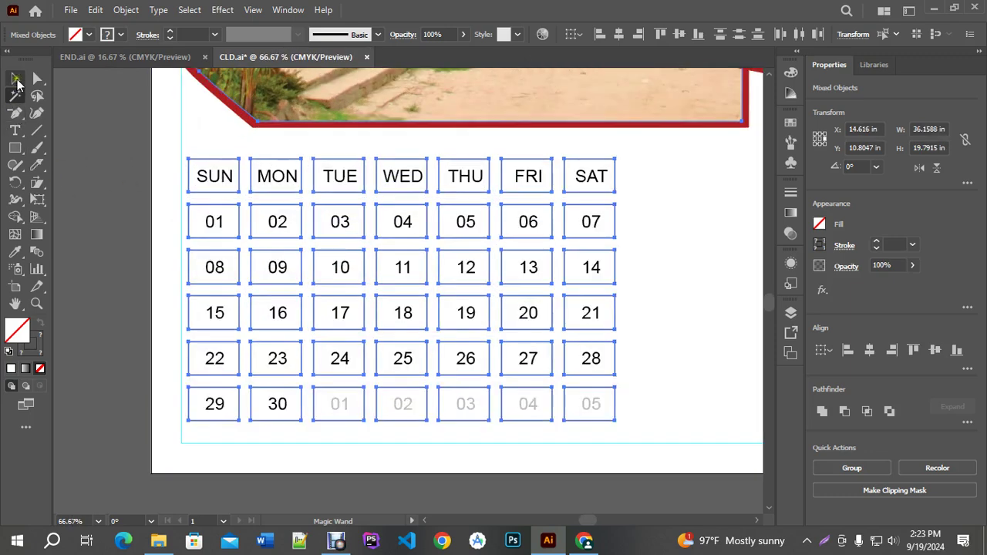
pyautogui.click(15, 80)
pyautogui.click(93, 124)
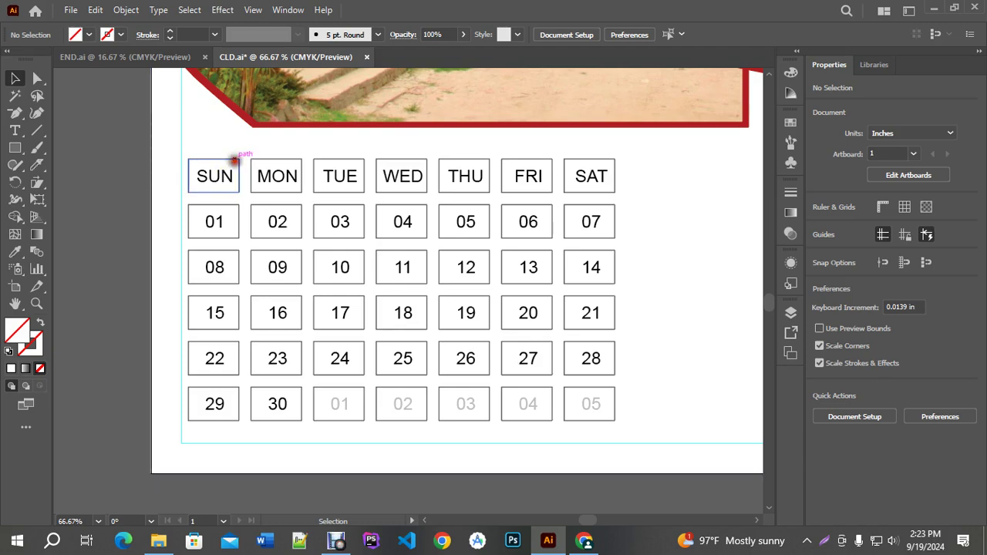
# Select all similar grid boxes with the Magic Wand by sampling the outline of the SUN box.
pyautogui.click(234, 159)
pyautogui.click(15, 96)
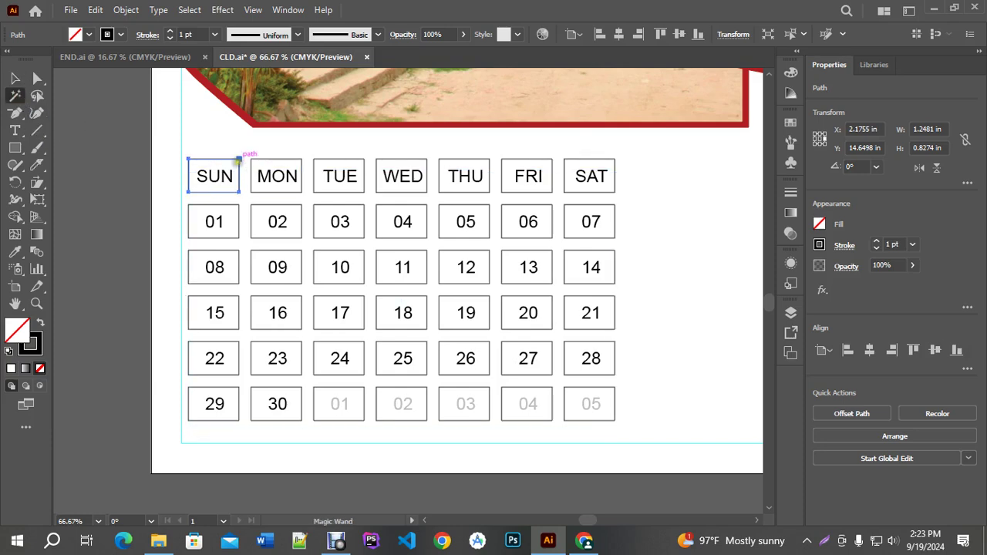
pyautogui.hotkey('ctrl', '+')
pyautogui.hotkey('ctrl', '+')
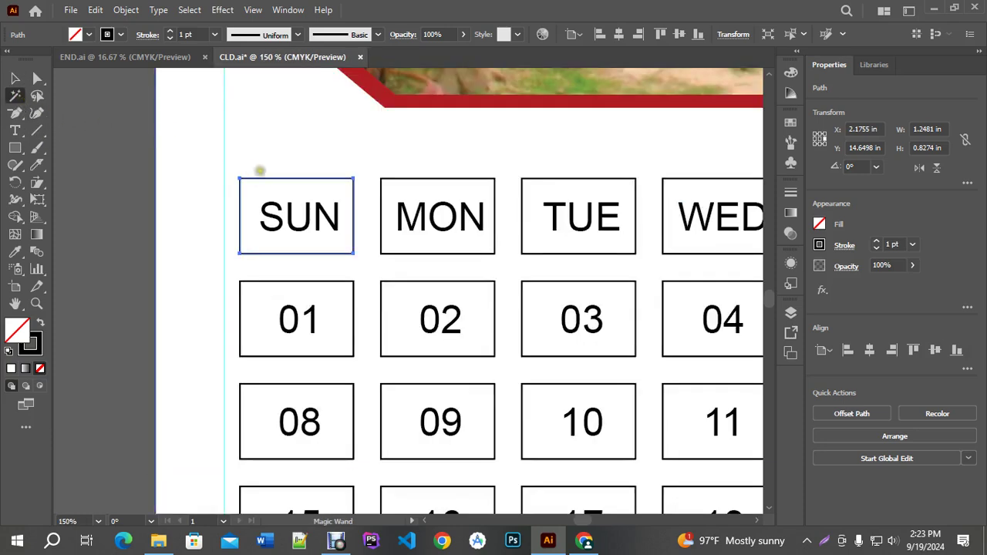
pyautogui.scroll(3, 260, 170)
pyautogui.click(251, 183)
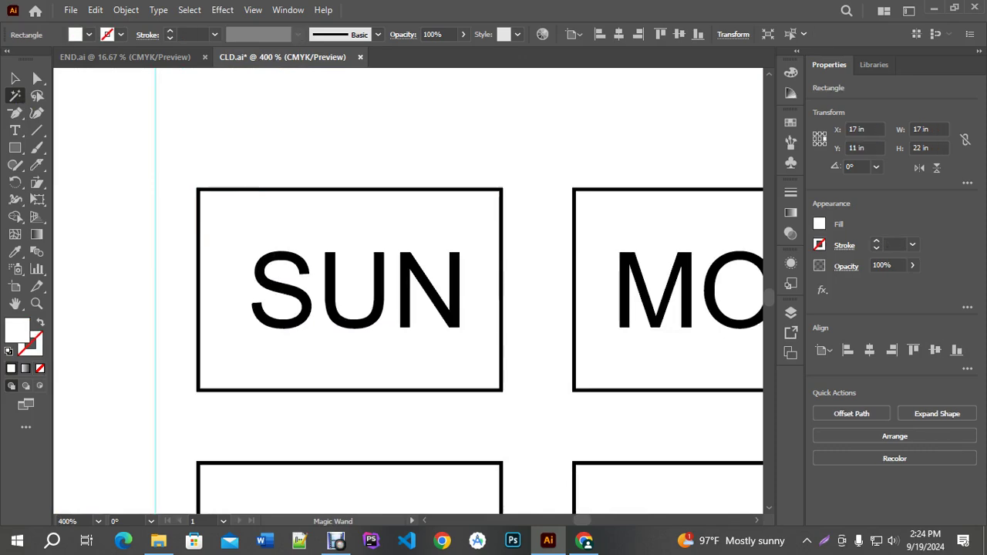
pyautogui.click(249, 188)
pyautogui.scroll(-7, 236, 187)
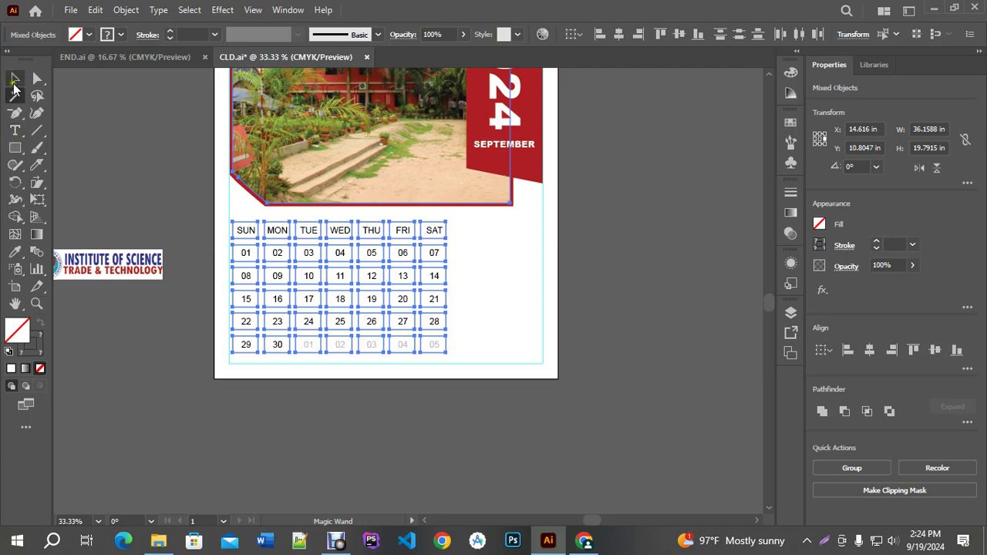
# Remove the spare table beside the artboard from the Magic Wand selection.
pyautogui.click(15, 79)
pyautogui.click(261, 185)
pyautogui.keyDown('shift'); pyautogui.click(258, 193); pyautogui.keyUp('shift')
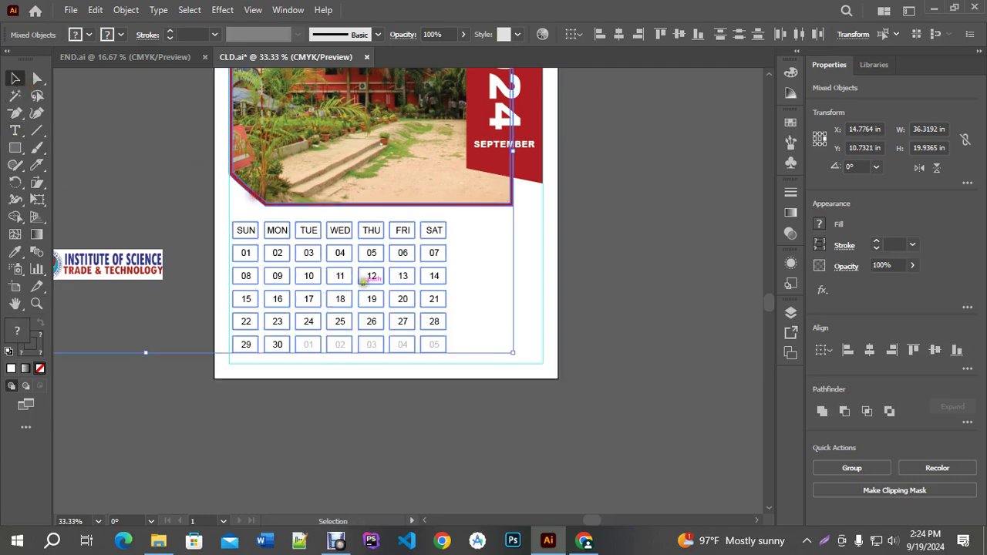
pyautogui.scroll(-2, 366, 281)
pyautogui.click(193, 351)
pyautogui.click(428, 275)
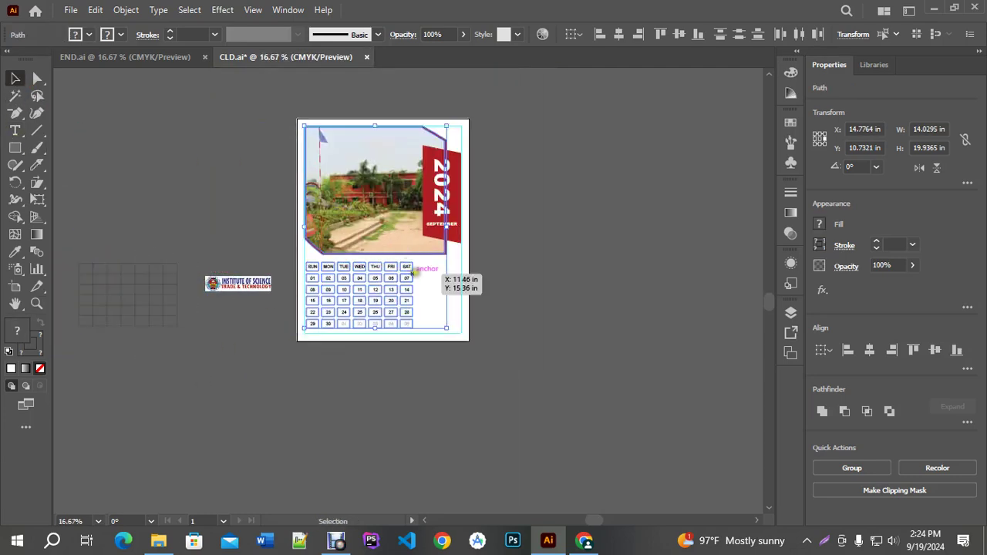
# Remove the photo, its red frame and the page background from the selection, keeping only the calendar grid boxes.
pyautogui.scroll(5, 455, 244)
pyautogui.click(476, 196)
pyautogui.scroll(-3, 502, 284)
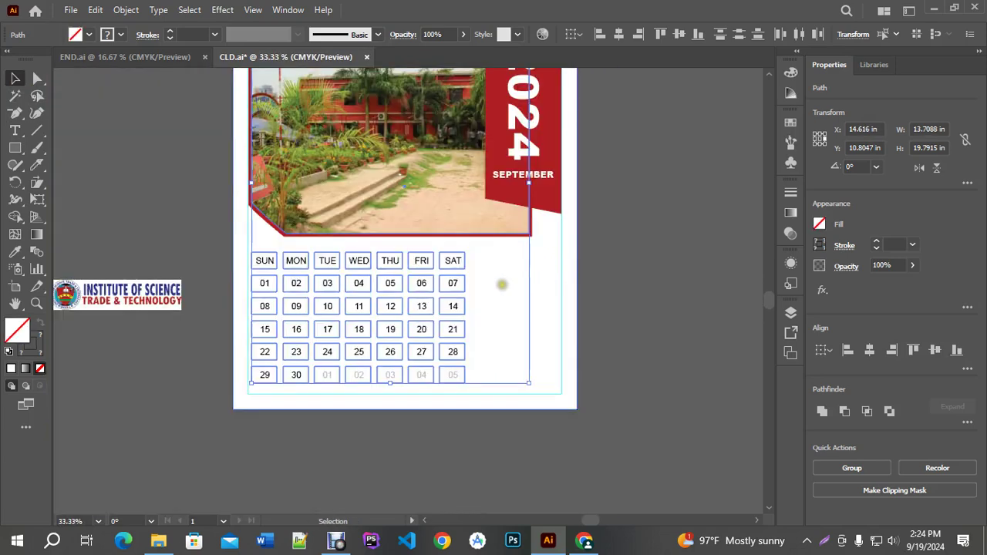
pyautogui.scroll(-2, 532, 232)
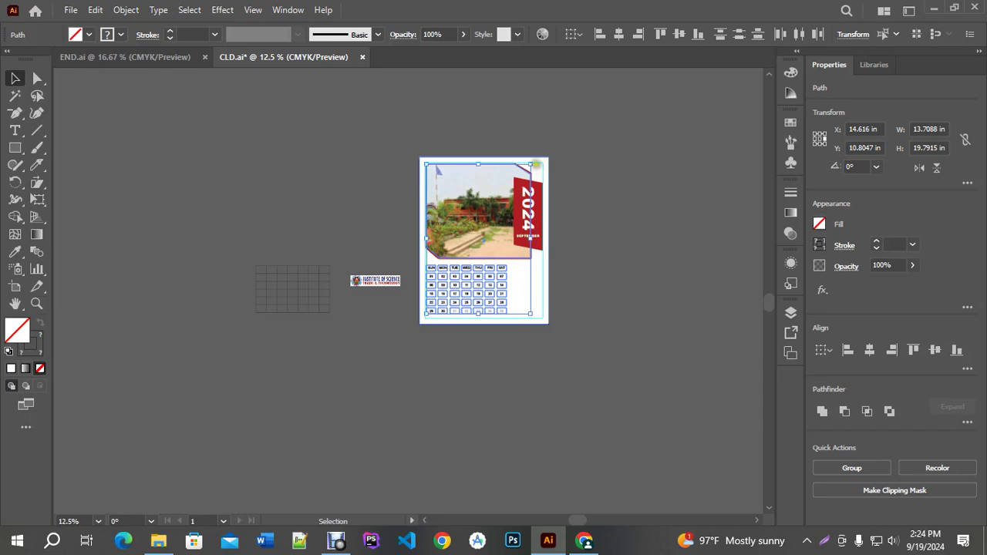
pyautogui.scroll(5, 536, 165)
pyautogui.keyDown('shift'); pyautogui.click(400, 195); pyautogui.keyUp('shift')
pyautogui.scroll(-3, 487, 192)
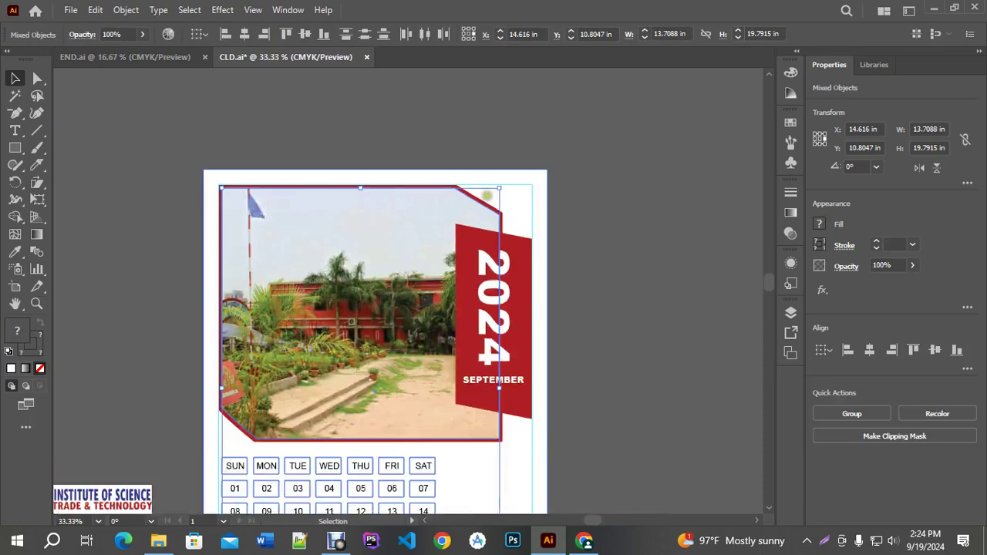
pyautogui.scroll(6, 458, 135)
pyautogui.scroll(1, 458, 133)
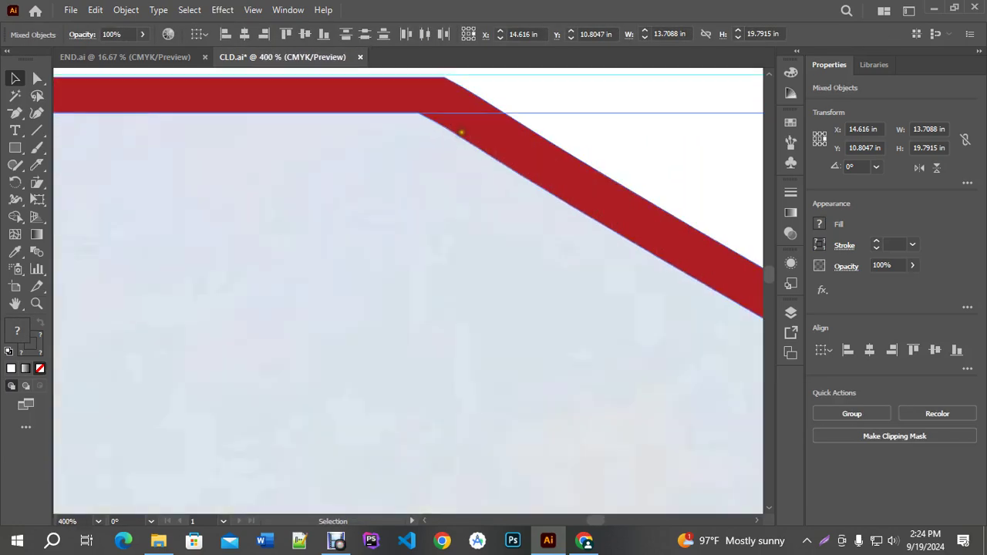
pyautogui.keyDown('shift'); pyautogui.click(454, 132); pyautogui.keyUp('shift')
pyautogui.scroll(-2, 462, 135)
pyautogui.scroll(-4, 507, 158)
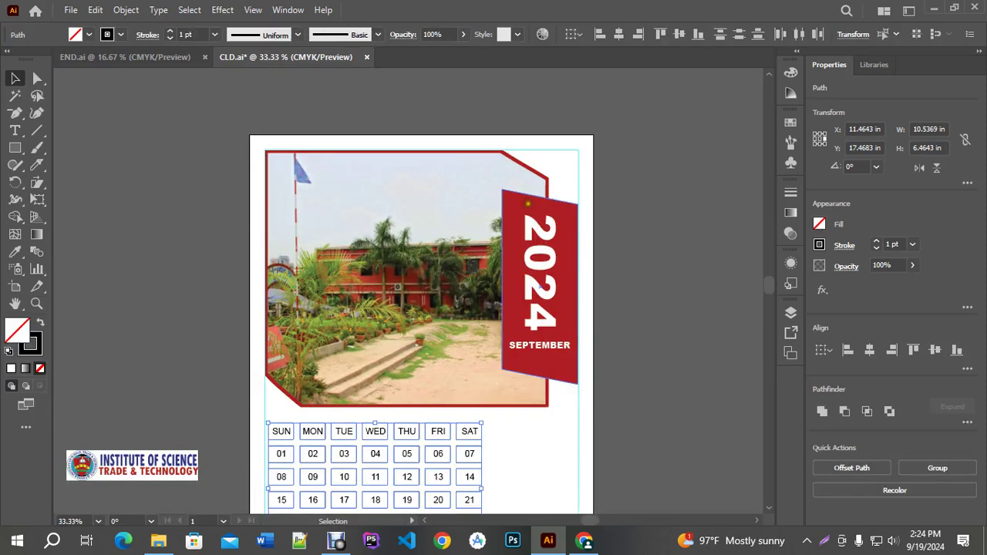
# Fill the selected grid boxes with the yellow sampled from the institute logo using the Eyedropper.
pyautogui.scroll(-2, 628, 270)
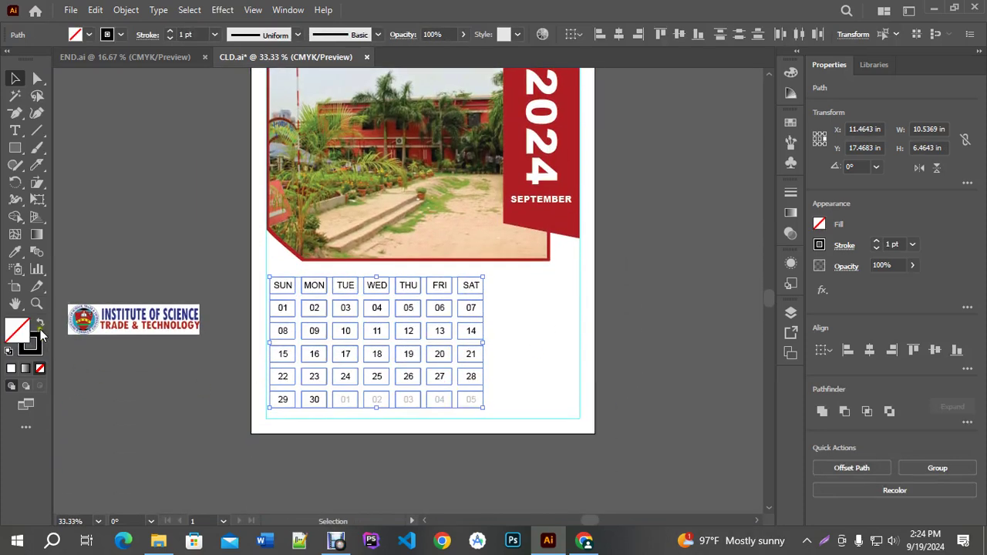
pyautogui.click(14, 251)
pyautogui.scroll(8, 87, 320)
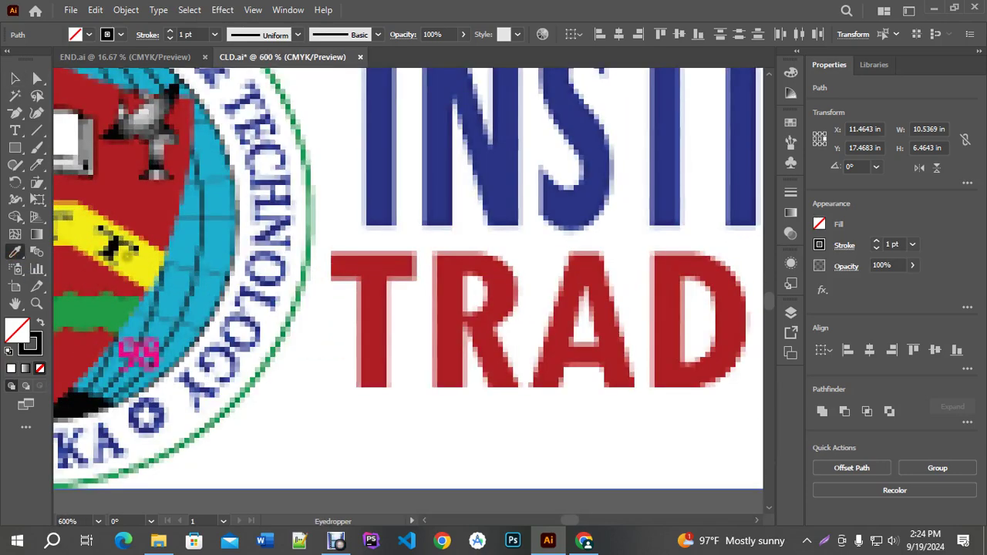
pyautogui.click(108, 251)
pyautogui.scroll(-8, 139, 293)
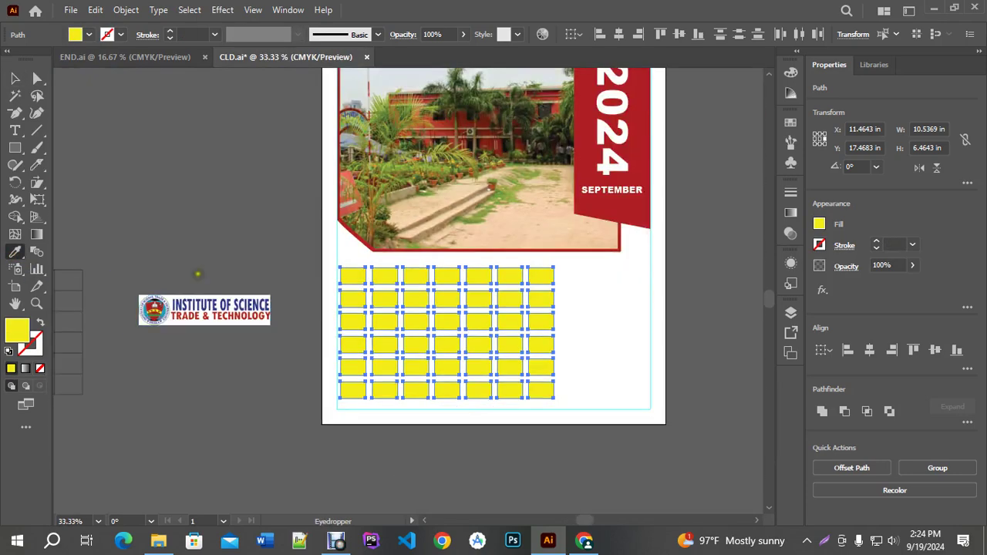
# Group the yellow grid boxes and send the group backward behind the calendar's day names and dates.
pyautogui.scroll(1, 416, 358)
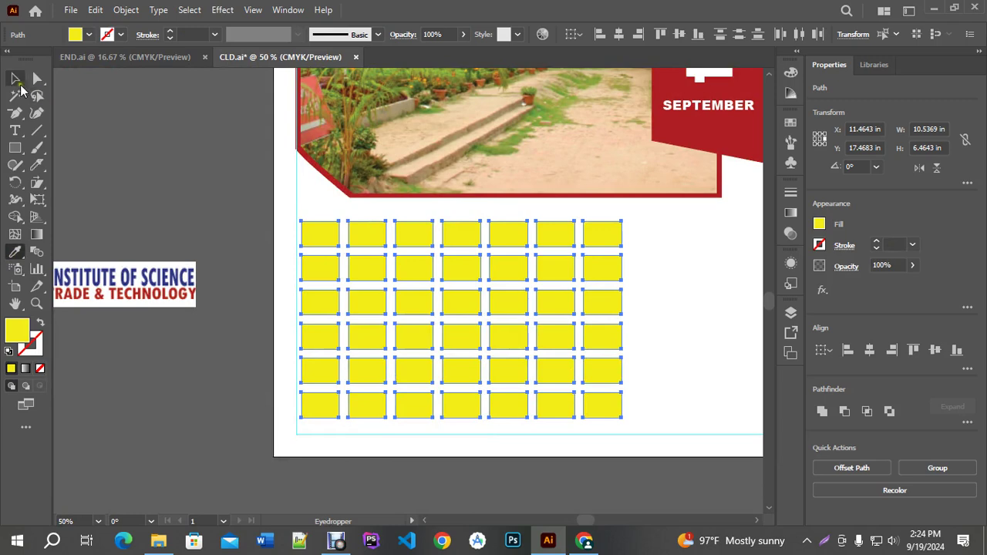
pyautogui.click(16, 79)
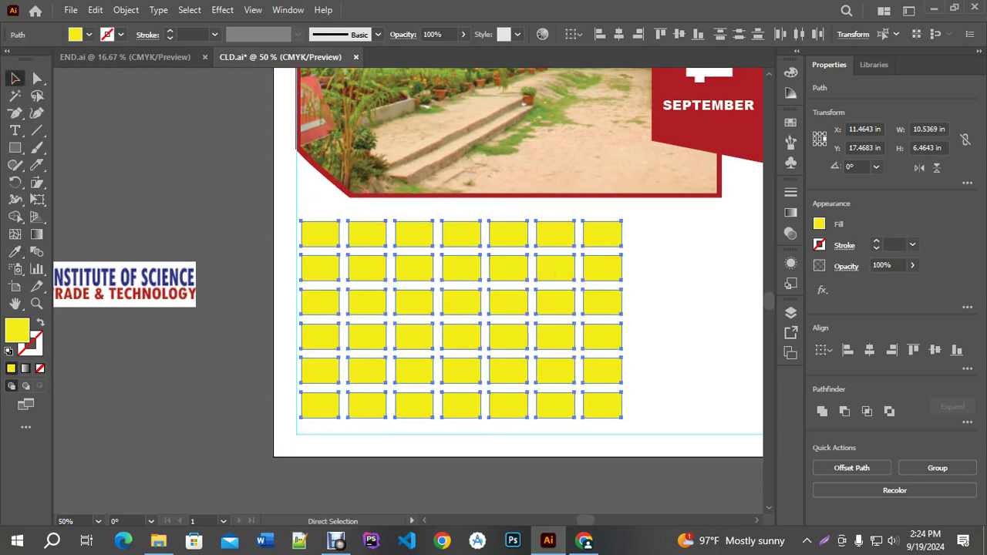
pyautogui.hotkey('ctrl', 'g')
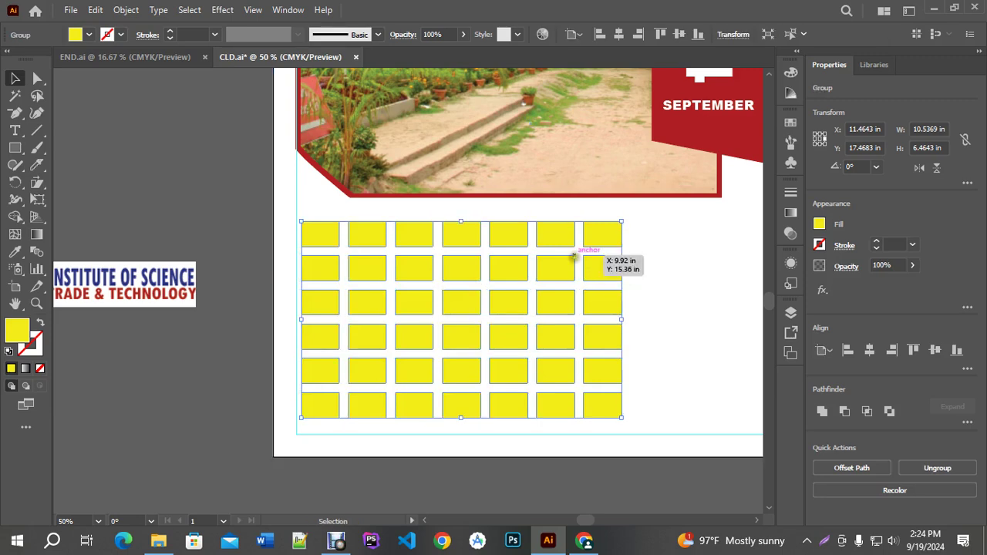
pyautogui.rightClick(561, 233)
pyautogui.moveTo(611, 410)
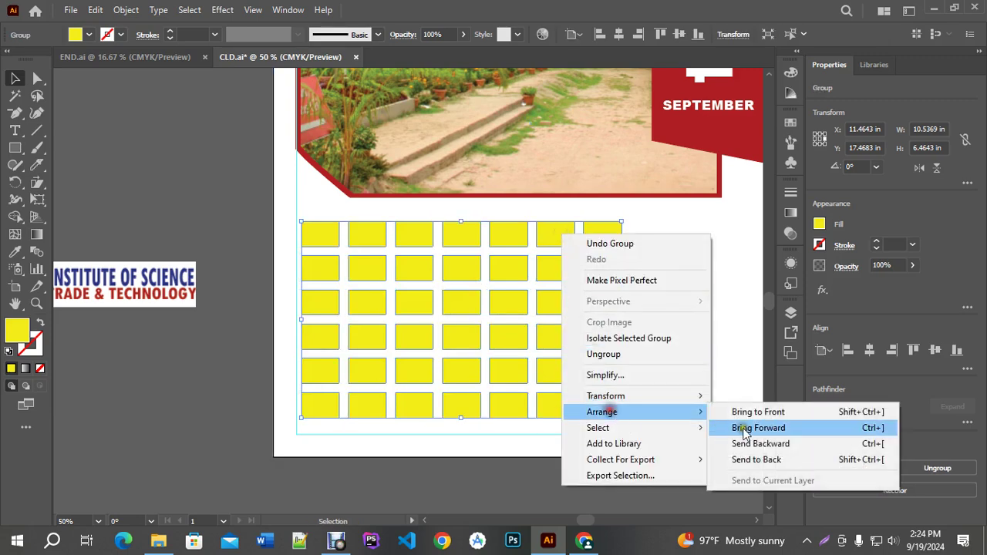
pyautogui.click(769, 445)
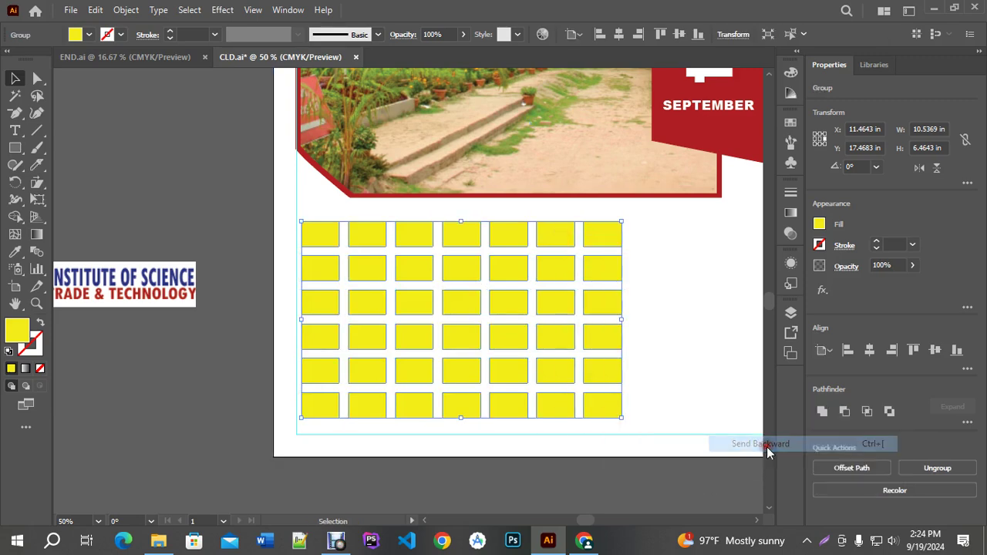
pyautogui.hotkey('ctrl', '[')
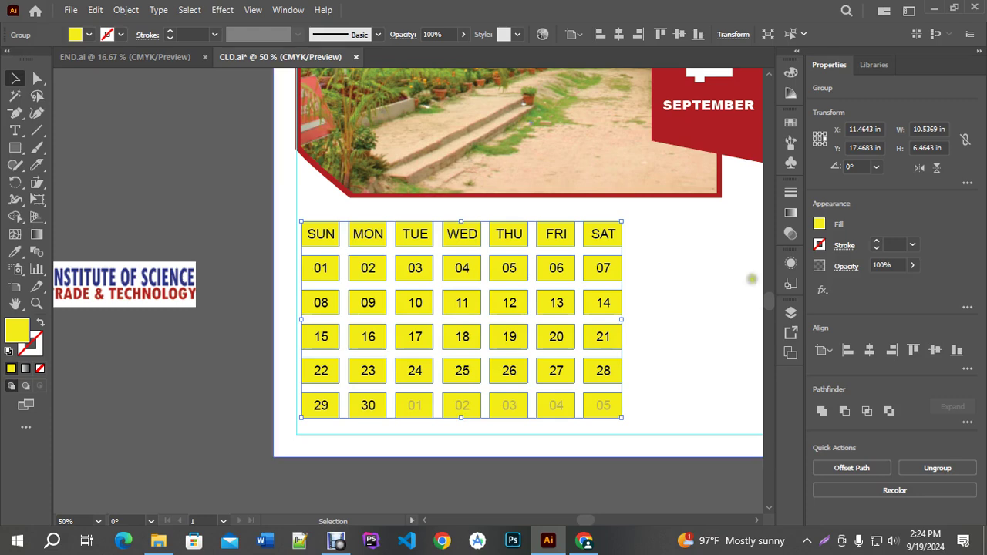
# Set the weekday heading row from SUN to SAT in Arial Bold.
pyautogui.click(423, 306)
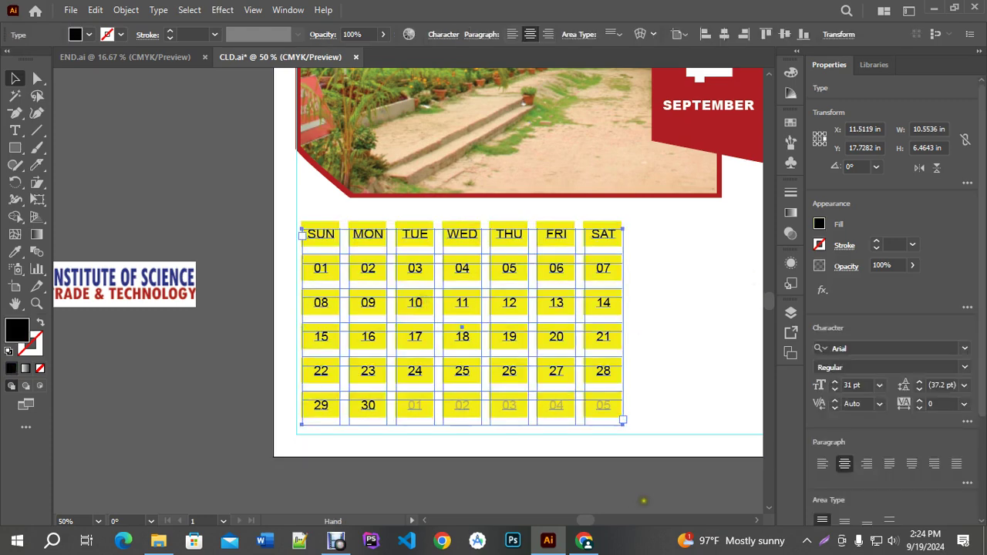
pyautogui.moveTo(639, 502); pyautogui.dragTo(590, 460)
pyautogui.click(15, 130)
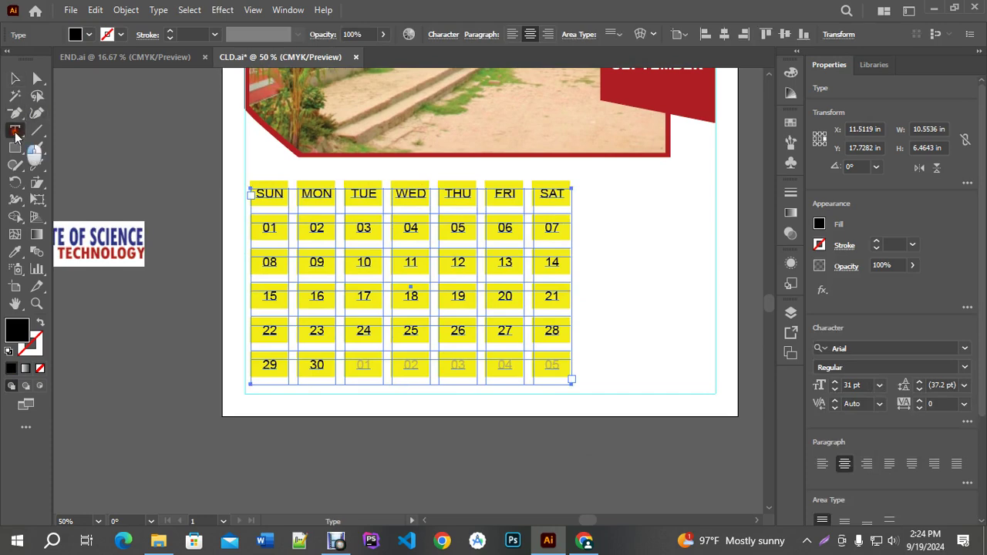
pyautogui.moveTo(251, 194); pyautogui.dragTo(563, 197)
pyautogui.click(652, 35)
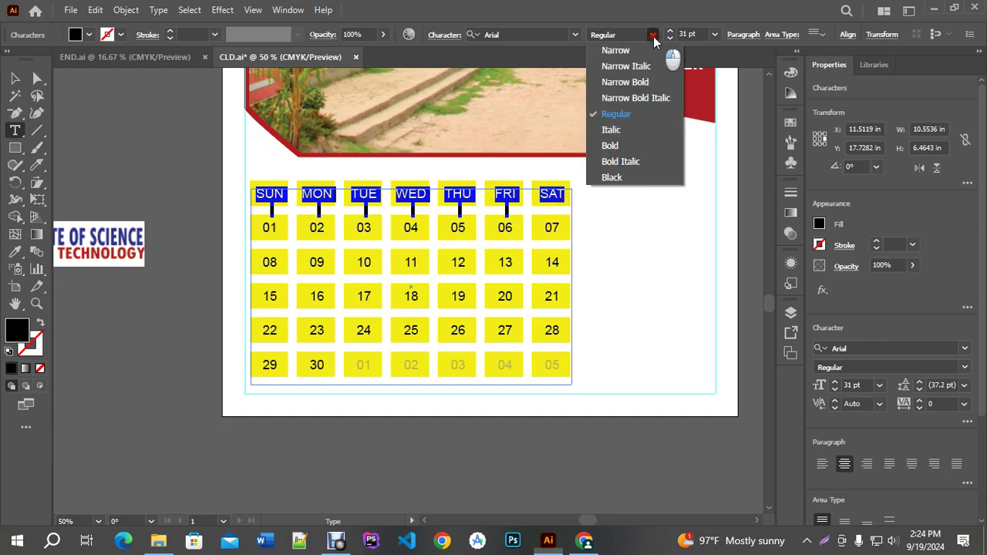
pyautogui.click(619, 146)
pyautogui.press('Escape')
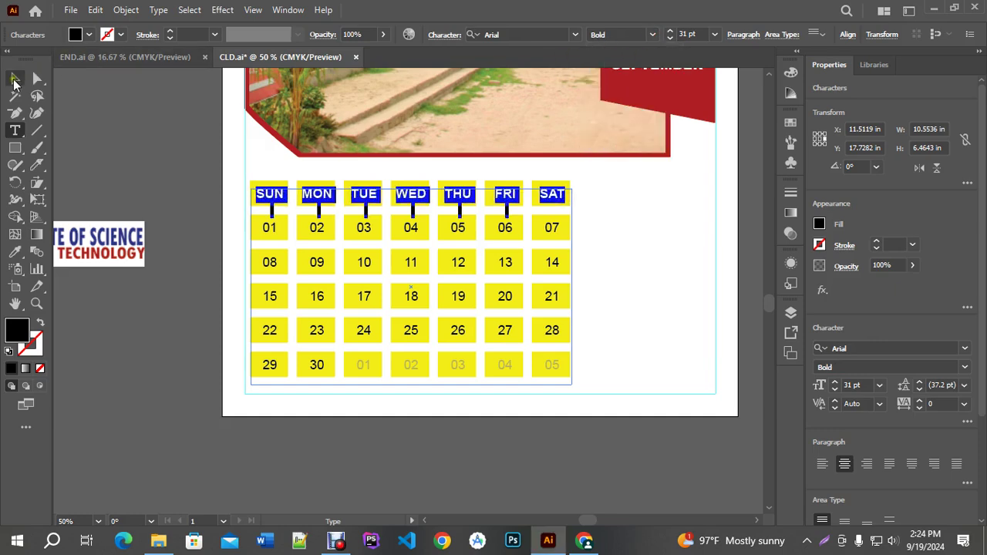
pyautogui.click(447, 461)
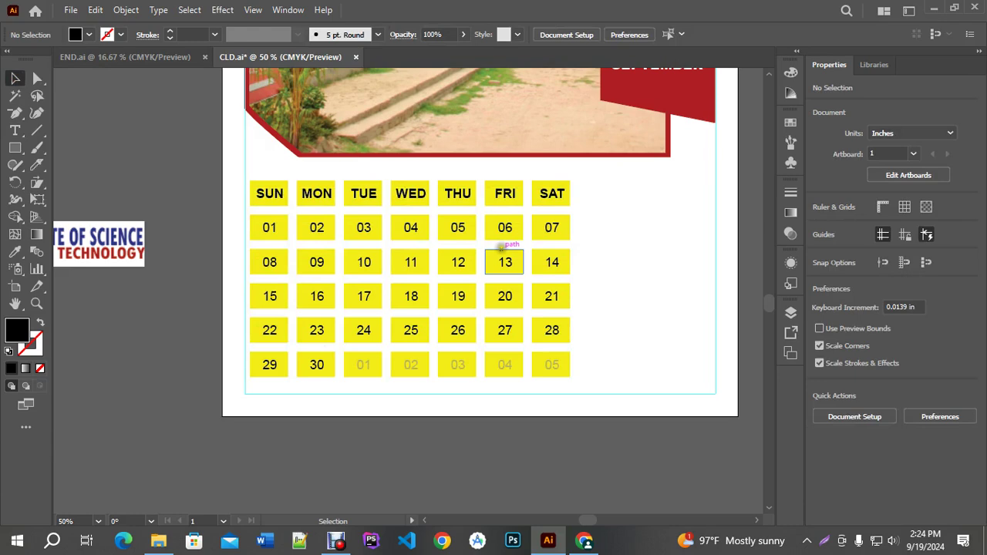
# Colour the FRI and SAT headings red, picking FC0606 as the text fill.
pyautogui.scroll(1, 500, 246)
pyautogui.click(15, 130)
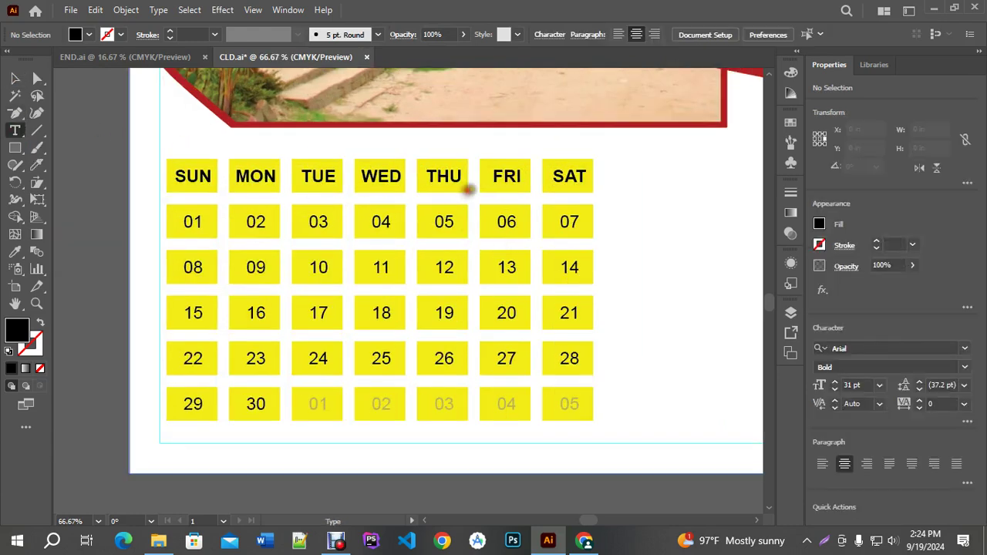
pyautogui.moveTo(490, 178); pyautogui.dragTo(588, 176)
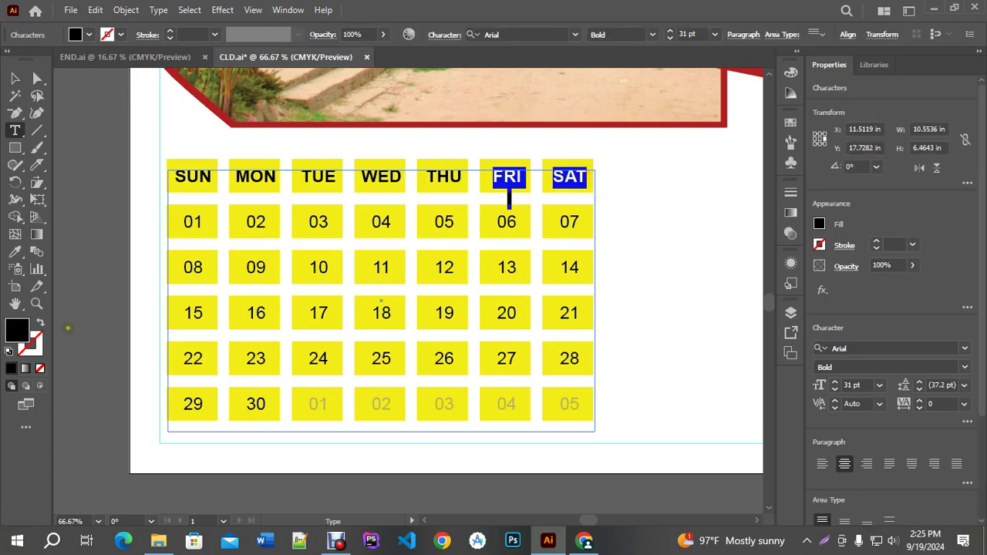
pyautogui.doubleClick(18, 330)
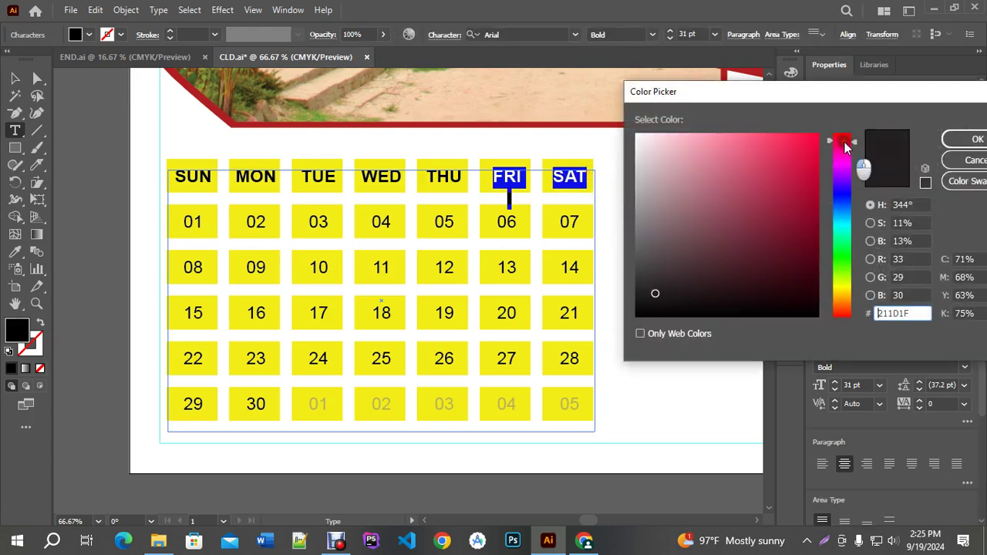
pyautogui.write('1E1B1B')
pyautogui.click(818, 134)
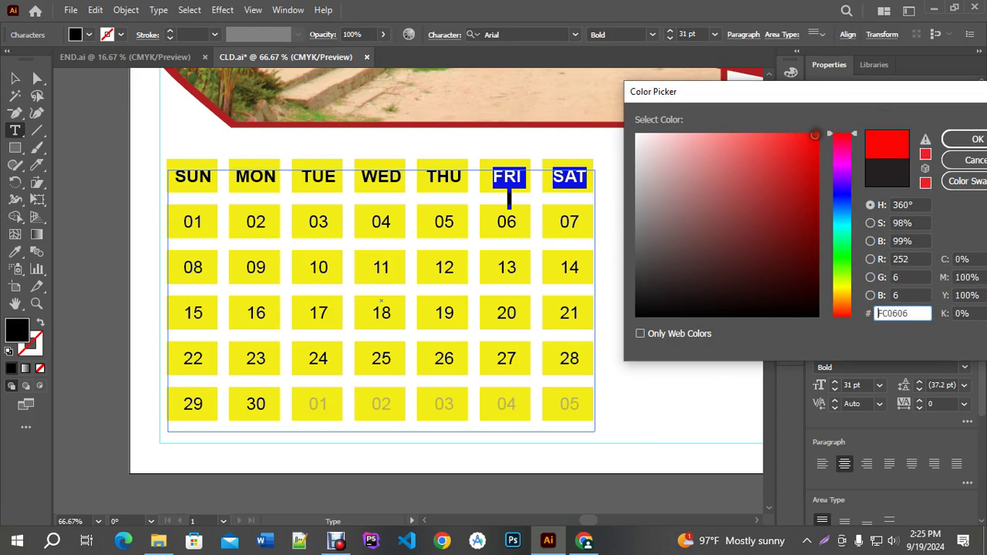
pyautogui.click(975, 138)
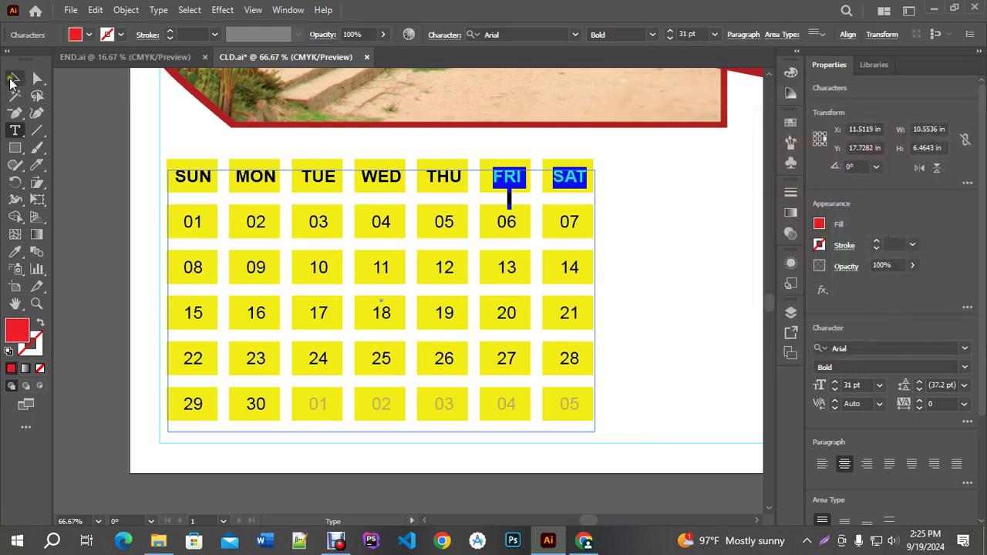
pyautogui.click(14, 79)
pyautogui.click(69, 110)
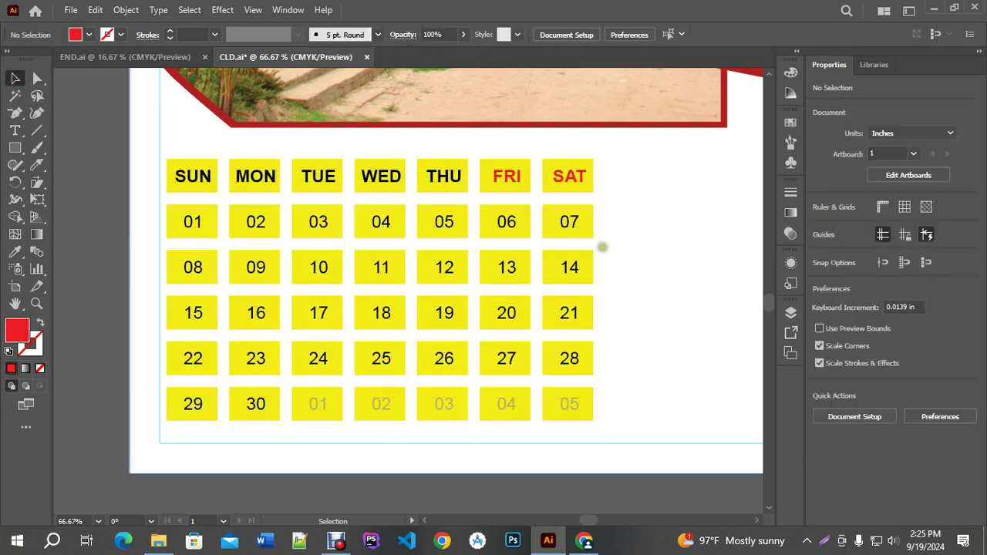
# Colour the Friday and Saturday dates 06 and 07 red, picking FF0000 as the text fill.
pyautogui.moveTo(678, 244); pyautogui.dragTo(623, 224)
pyautogui.press('t')
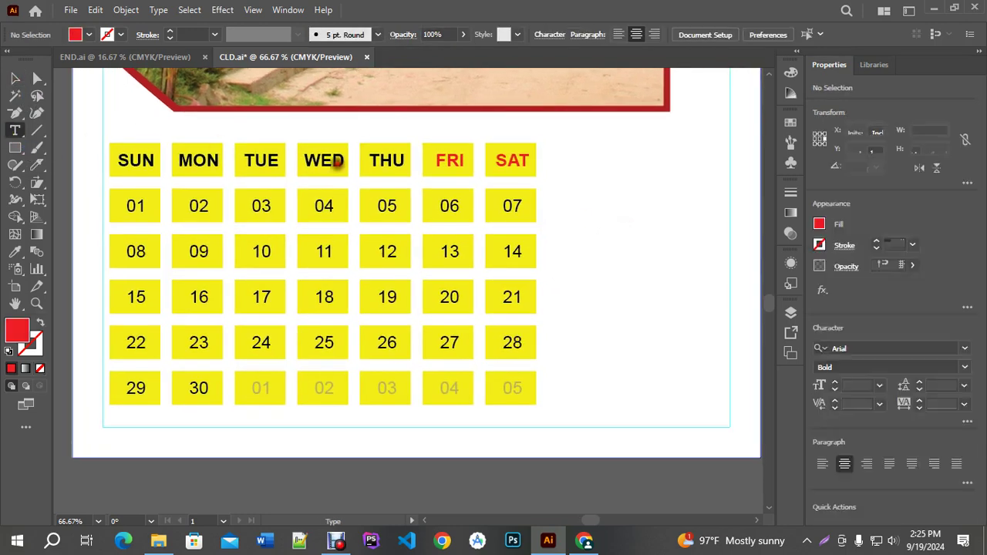
pyautogui.doubleClick(449, 206)
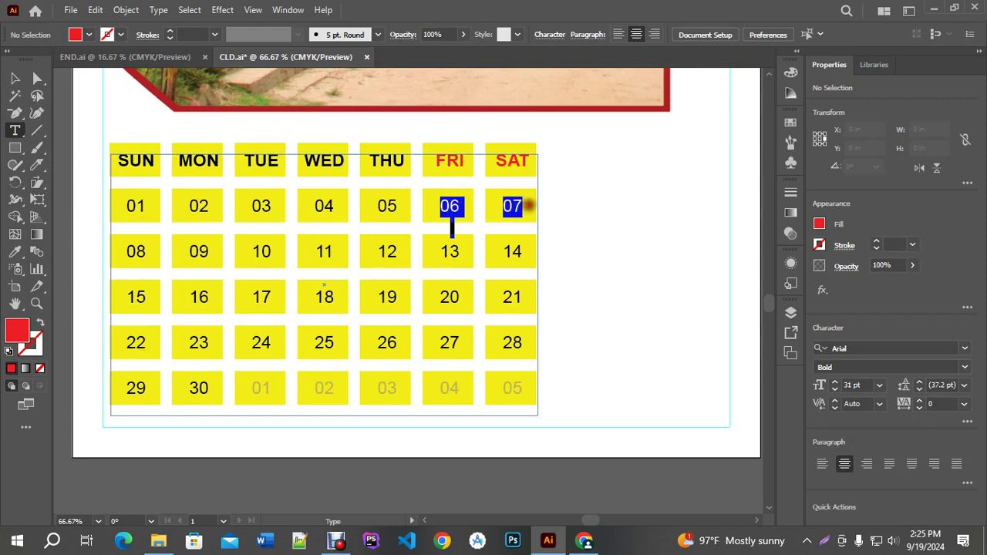
pyautogui.doubleClick(15, 332)
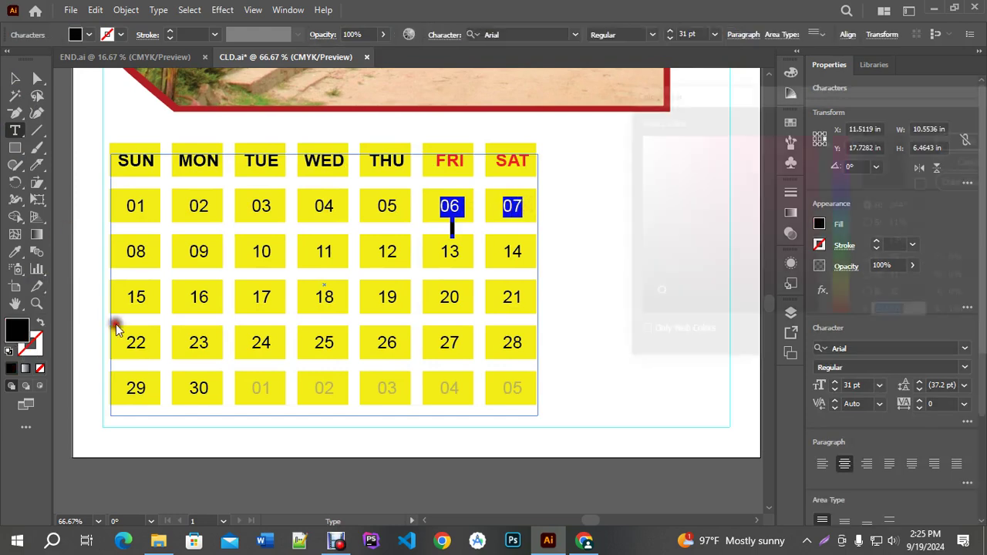
pyautogui.moveTo(844, 162); pyautogui.dragTo(844, 115)
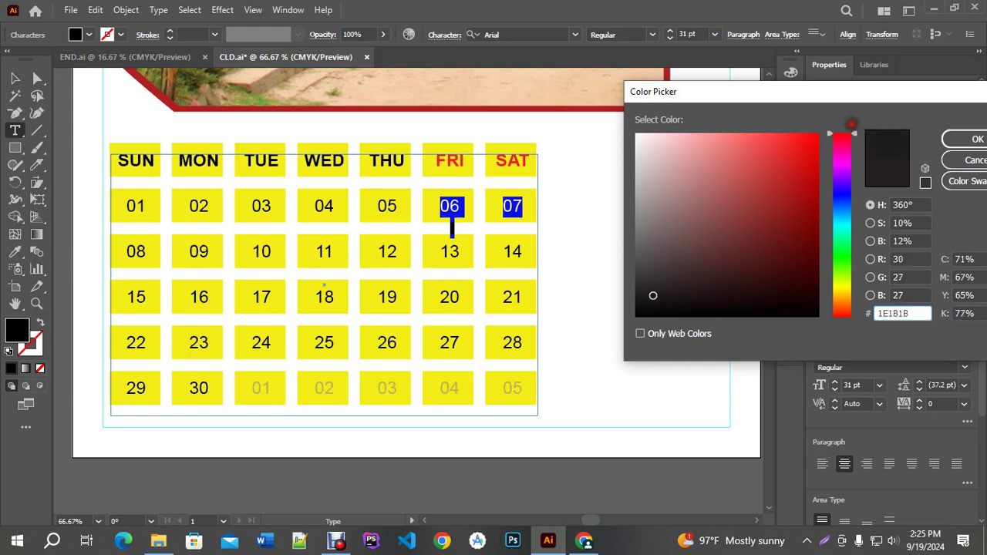
pyautogui.click(820, 135)
pyautogui.click(956, 141)
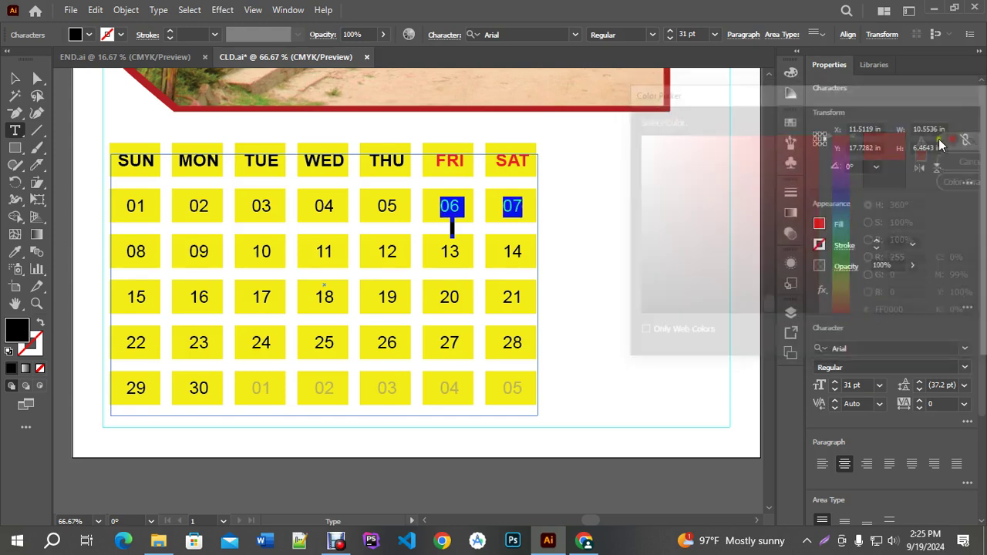
# Colour the dates 13 and 14 red by sampling the date 06 with the Eyedropper.
pyautogui.moveTo(444, 251); pyautogui.dragTo(540, 249)
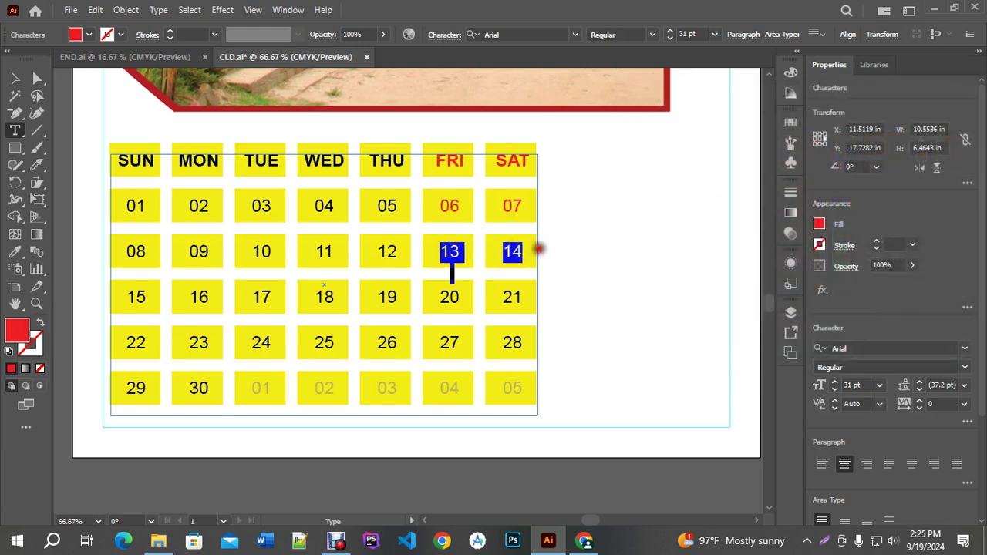
pyautogui.press('BackSpace')
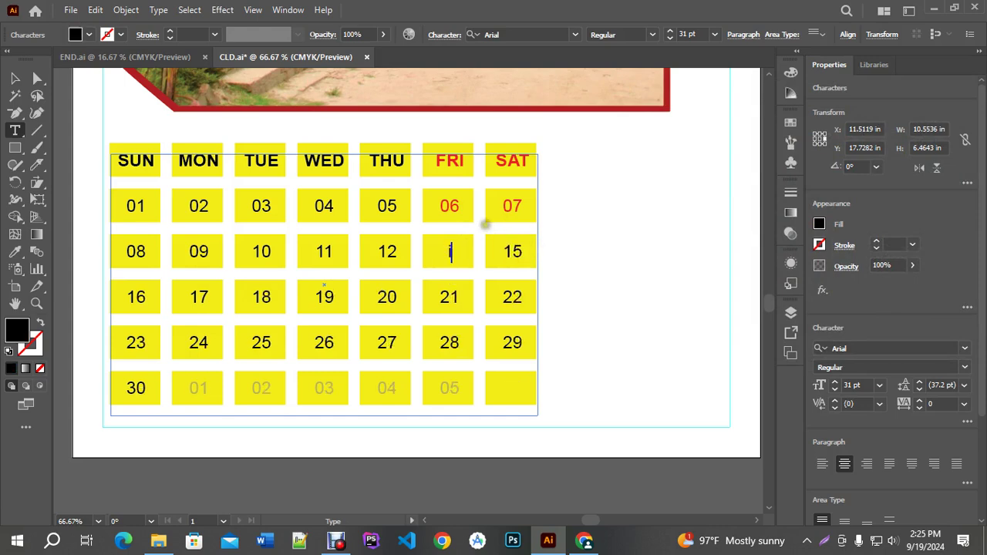
pyautogui.hotkey('ctrl', 'z')
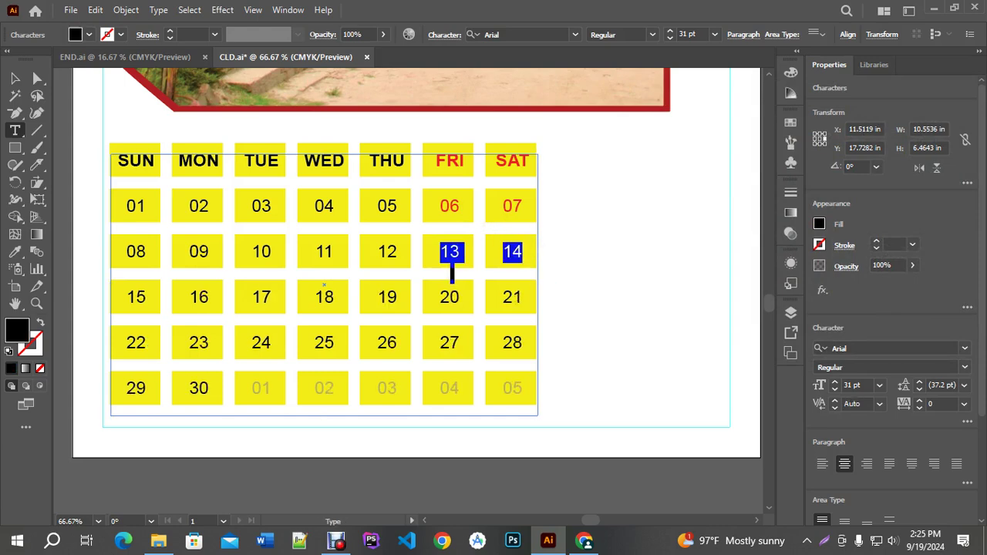
pyautogui.click(15, 251)
pyautogui.click(454, 208)
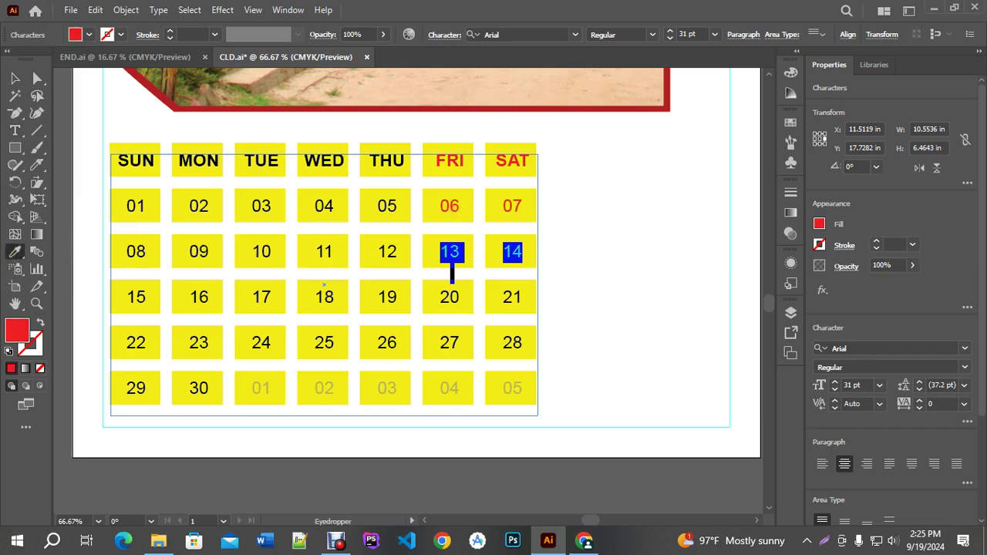
# Colour the dates 20, 21, 27 and 28 red with the Eyedropper, sampling the red dates above them.
pyautogui.press('t')
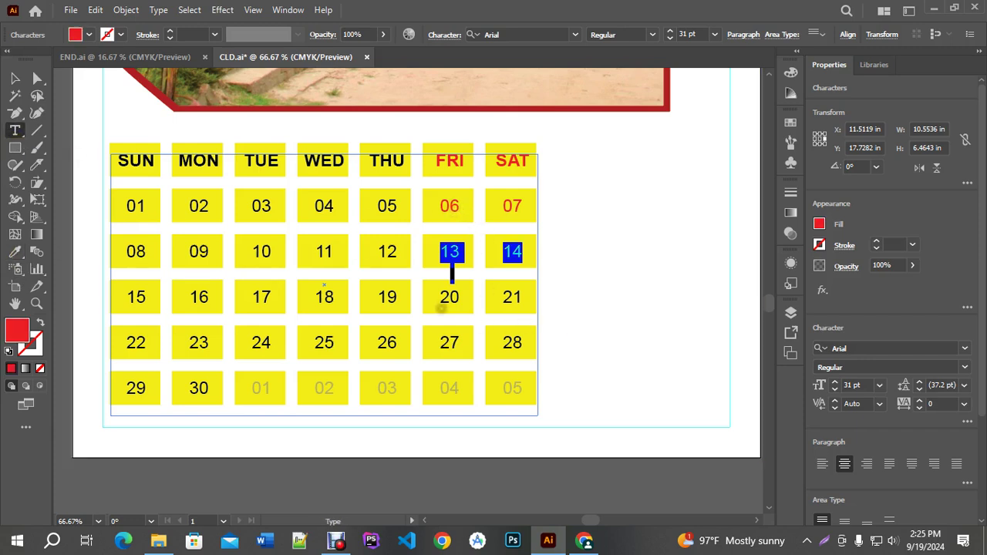
pyautogui.moveTo(441, 308); pyautogui.dragTo(532, 303)
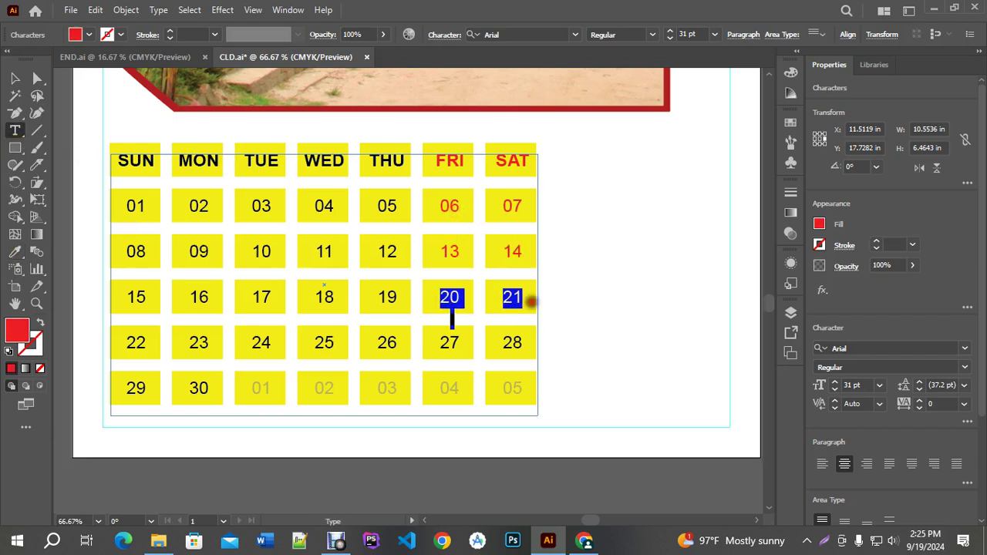
pyautogui.click(17, 248)
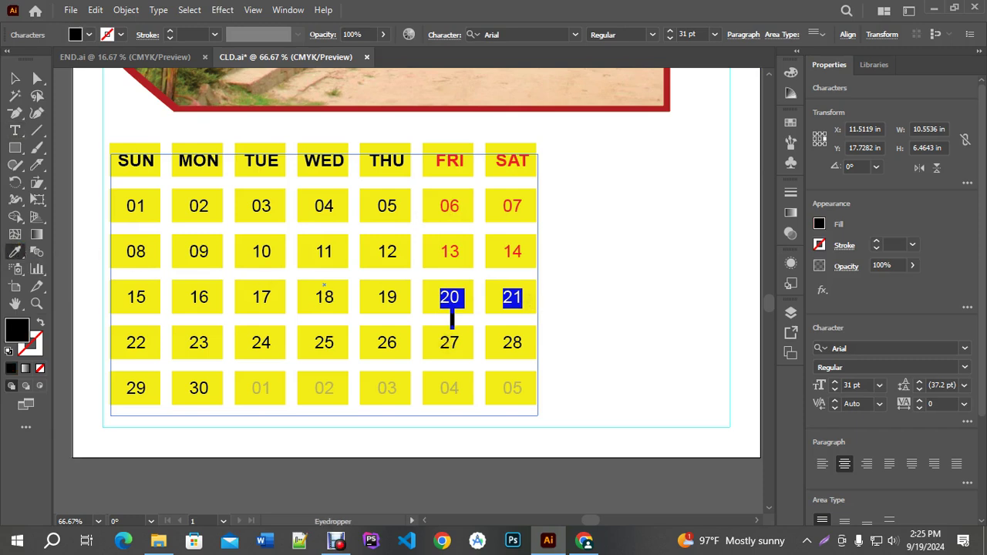
pyautogui.click(448, 261)
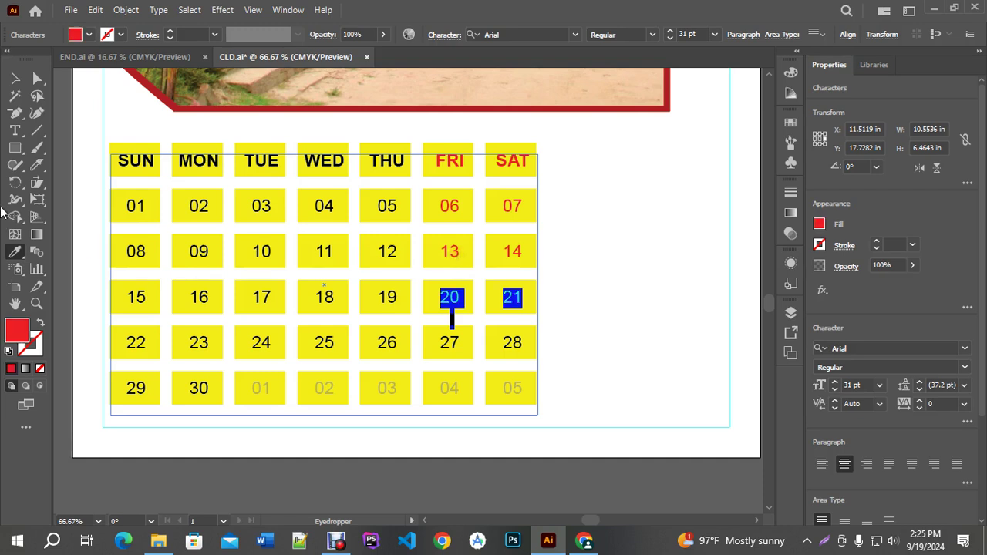
pyautogui.click(16, 131)
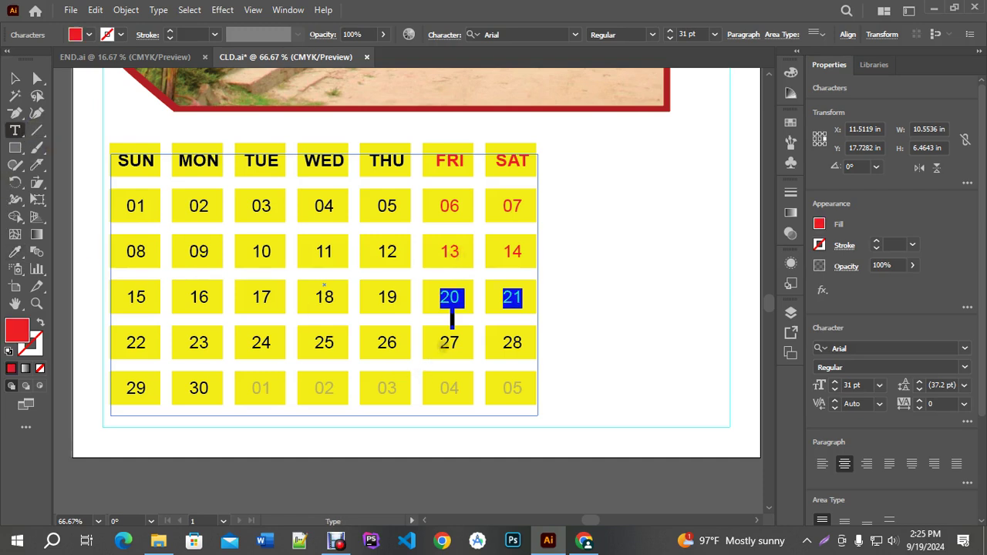
pyautogui.moveTo(441, 342); pyautogui.dragTo(530, 346)
pyautogui.click(15, 252)
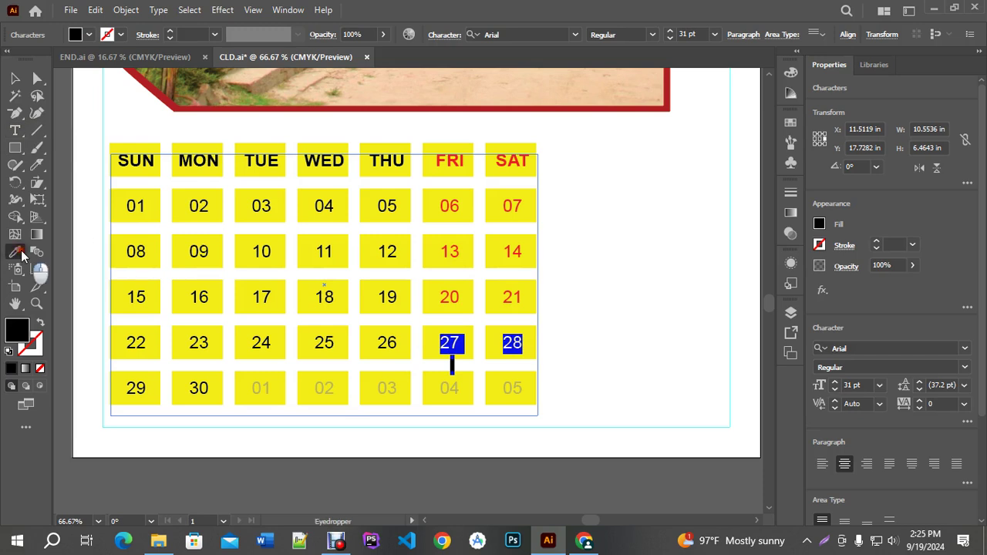
pyautogui.click(448, 206)
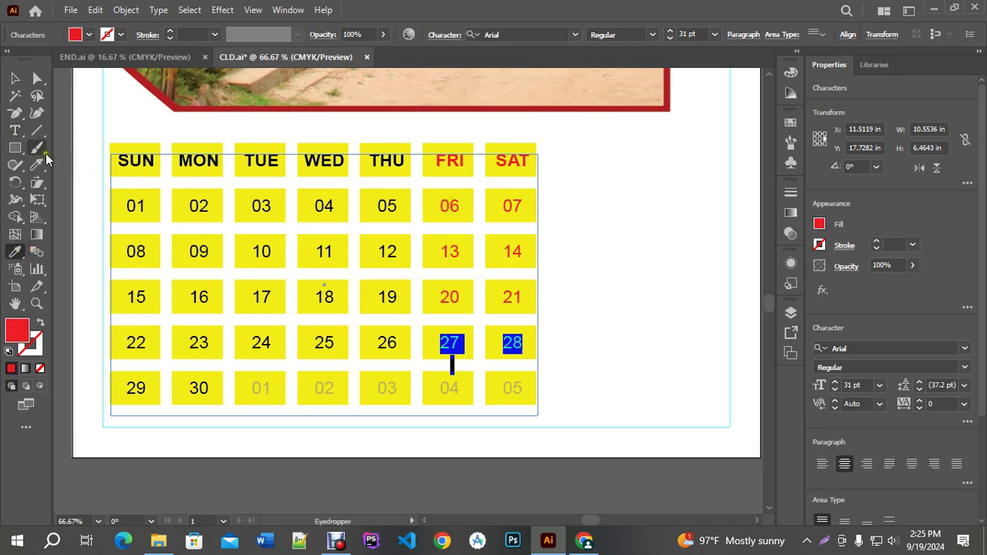
# Colour the faded next-month dates 04 and 05 red by sampling the red date 27 with the Eyedropper.
pyautogui.click(21, 134)
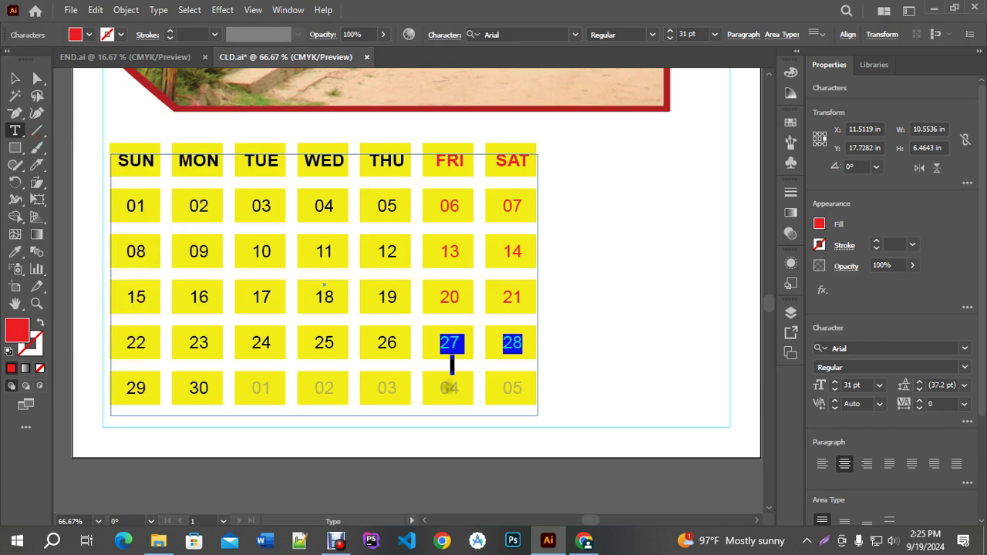
pyautogui.moveTo(441, 387); pyautogui.dragTo(542, 388)
pyautogui.click(15, 253)
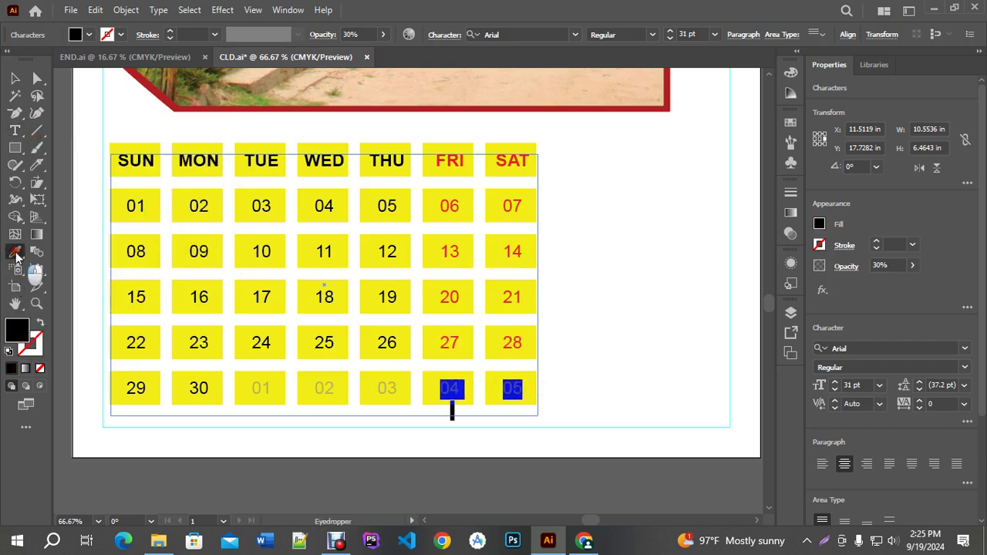
pyautogui.click(452, 340)
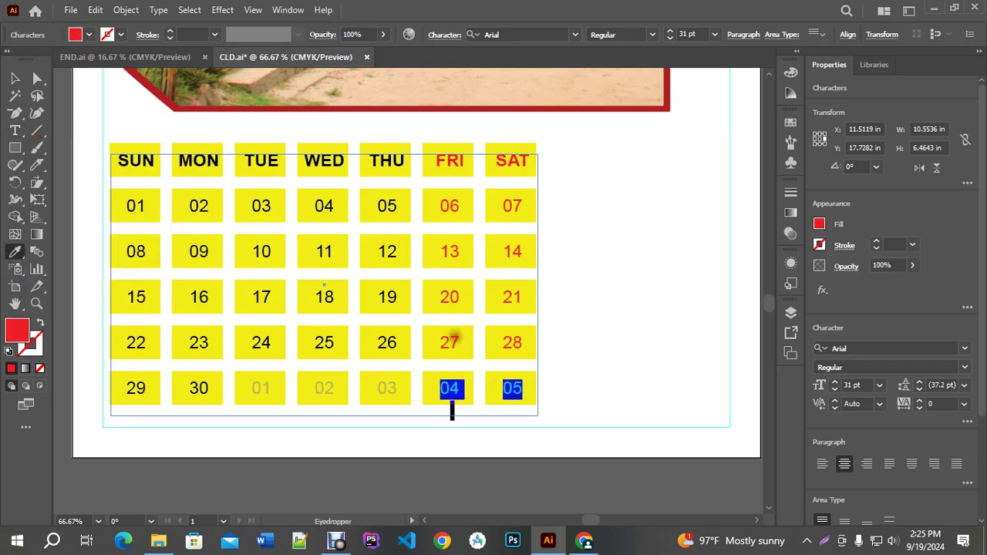
# Set the opacity of the red next-month dates 04 and 05 to 30%.
pyautogui.click(362, 34)
pyautogui.write('3')
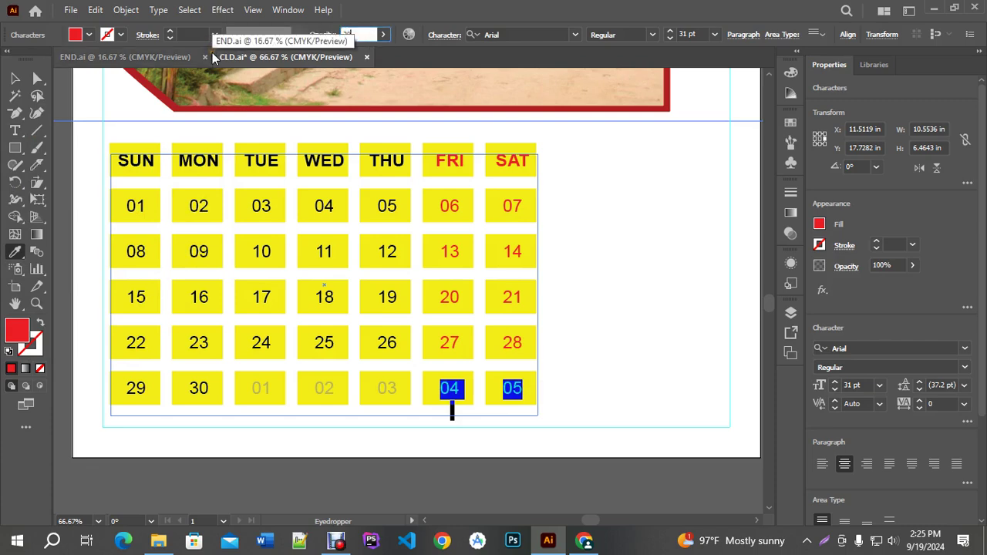
pyautogui.write('0')
pyautogui.press('Return')
pyautogui.press('Escape')
pyautogui.hotkey('ctrl', '-')
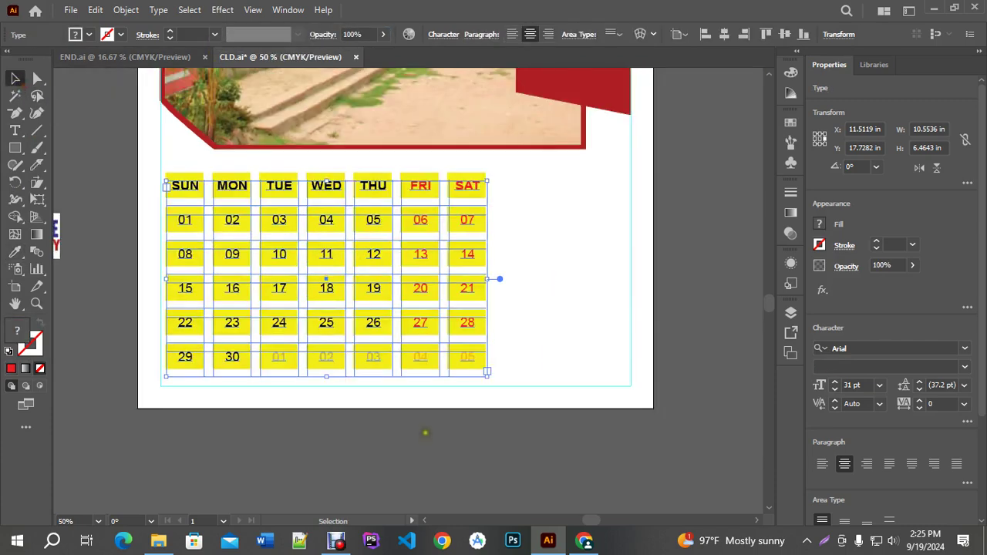
pyautogui.click(426, 444)
pyautogui.scroll(-2, 518, 335)
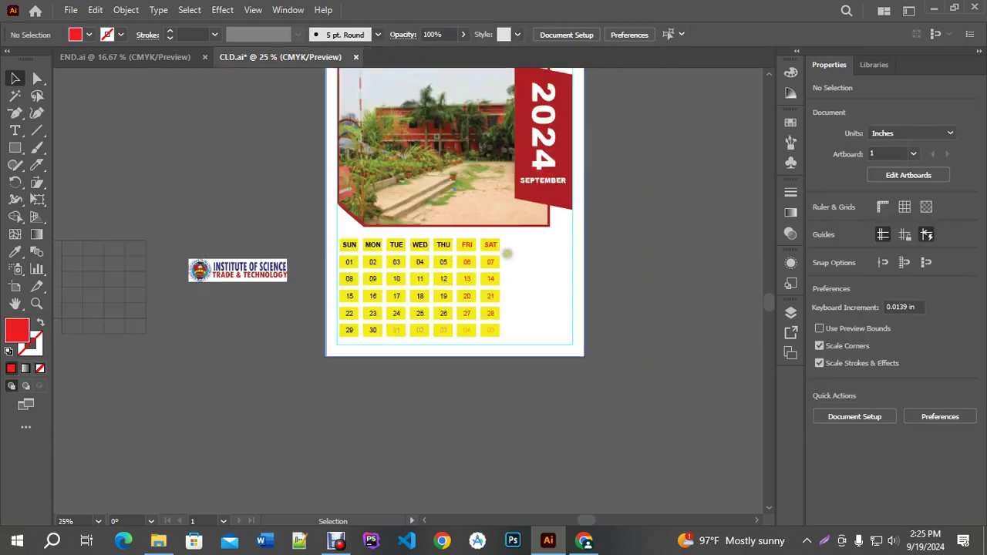
# Move the institute logo from outside the page onto the sky area of the photo, beside the flag.
pyautogui.moveTo(584, 184); pyautogui.dragTo(577, 255)
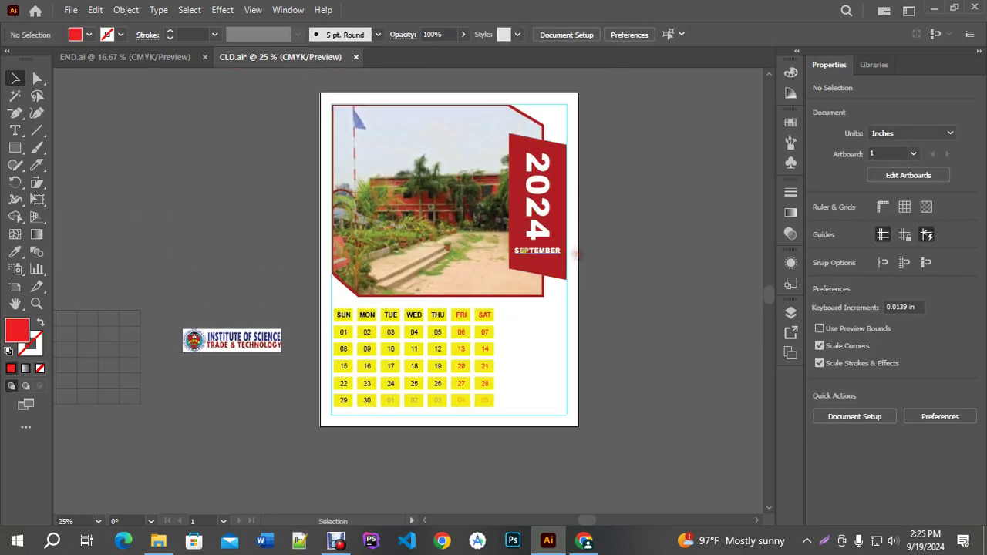
pyautogui.scroll(1, 501, 312)
pyautogui.scroll(-1, 500, 316)
pyautogui.moveTo(180, 341); pyautogui.dragTo(312, 185)
pyautogui.scroll(3, 359, 111)
pyautogui.scroll(3, 357, 109)
pyautogui.scroll(-4, 308, 131)
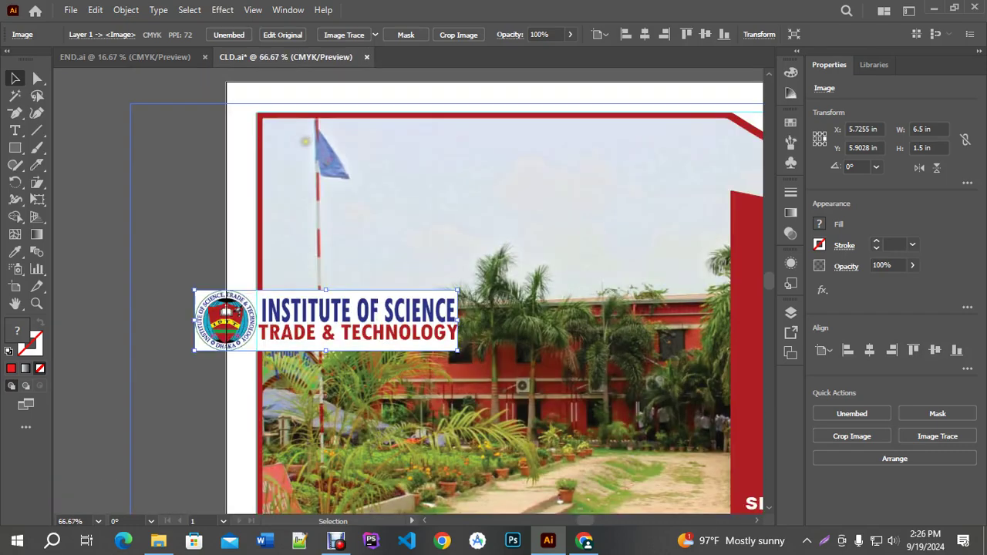
pyautogui.moveTo(324, 262); pyautogui.dragTo(456, 171)
pyautogui.scroll(-1, 433, 153)
pyautogui.click(704, 247)
pyautogui.moveTo(704, 247); pyautogui.dragTo(634, 182)
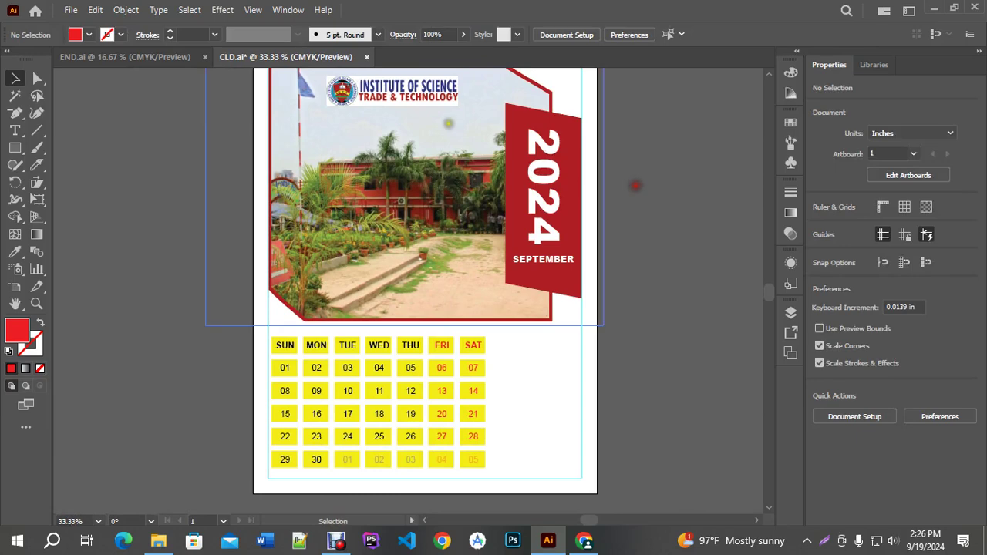
# Move the institute logo off the photo to the blank area beside the weekday headings.
pyautogui.moveTo(435, 93); pyautogui.dragTo(598, 362)
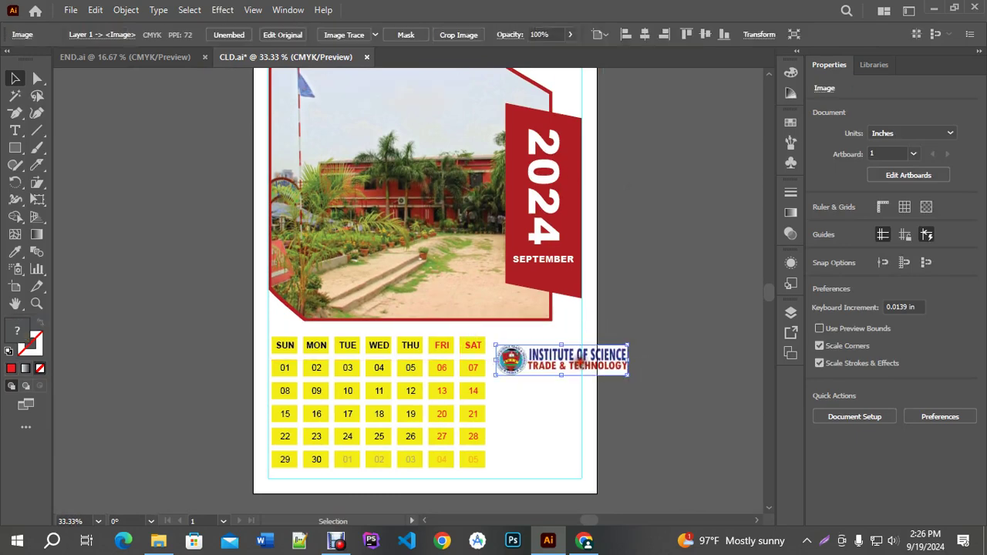
pyautogui.scroll(1, 540, 347)
pyautogui.scroll(-2, 539, 339)
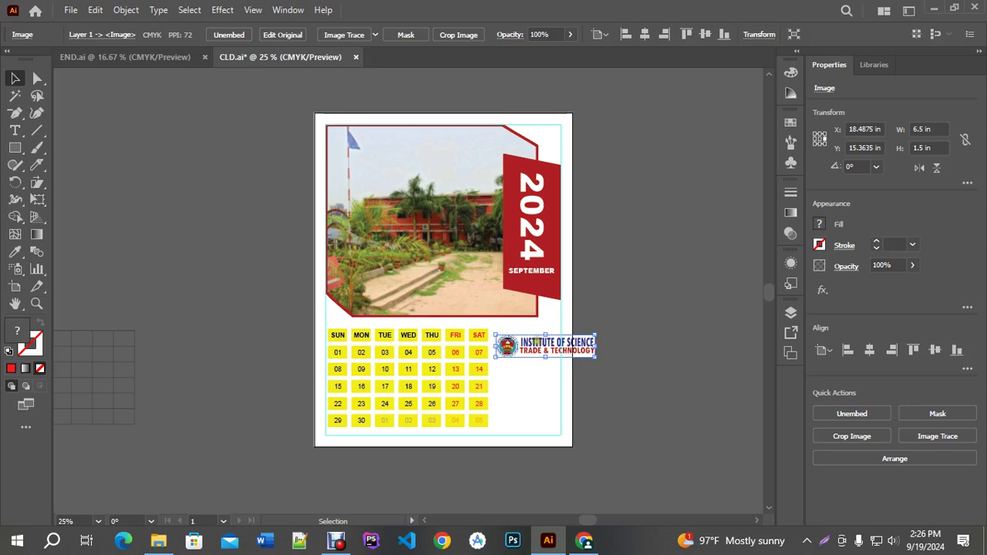
pyautogui.scroll(1, 574, 343)
# Scale the institute logo down to about 3.63 by 0.84 in and place it in the photo's lower corner below the red banner.
pyautogui.moveTo(637, 350); pyautogui.dragTo(678, 333)
pyautogui.moveTo(575, 331); pyautogui.dragTo(502, 271)
pyautogui.scroll(3, 502, 272)
pyautogui.moveTo(307, 220); pyautogui.dragTo(393, 259)
pyautogui.moveTo(635, 283); pyautogui.dragTo(664, 269)
pyautogui.press('Down')
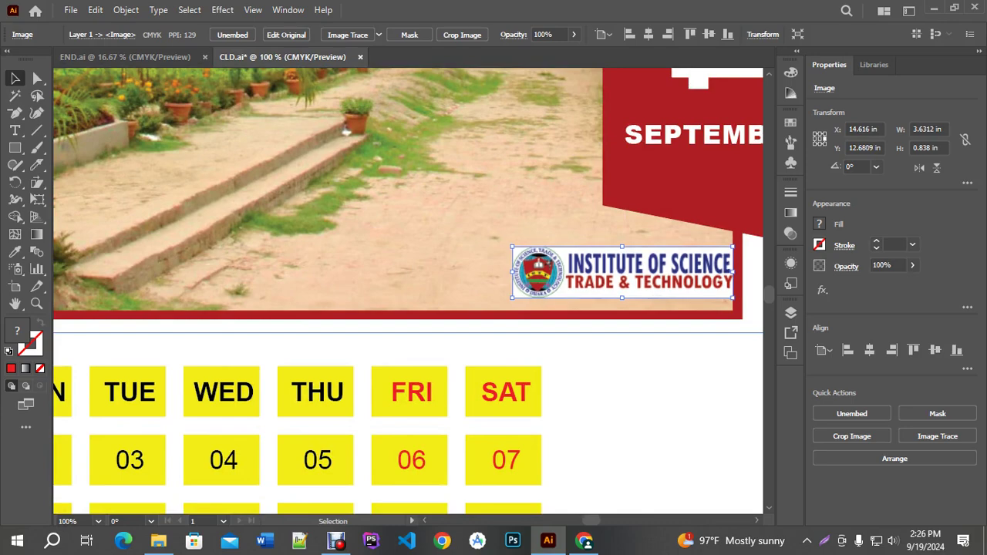
pyautogui.press('Down')
pyautogui.scroll(-3, 606, 338)
pyautogui.click(606, 338)
pyautogui.scroll(-1, 649, 347)
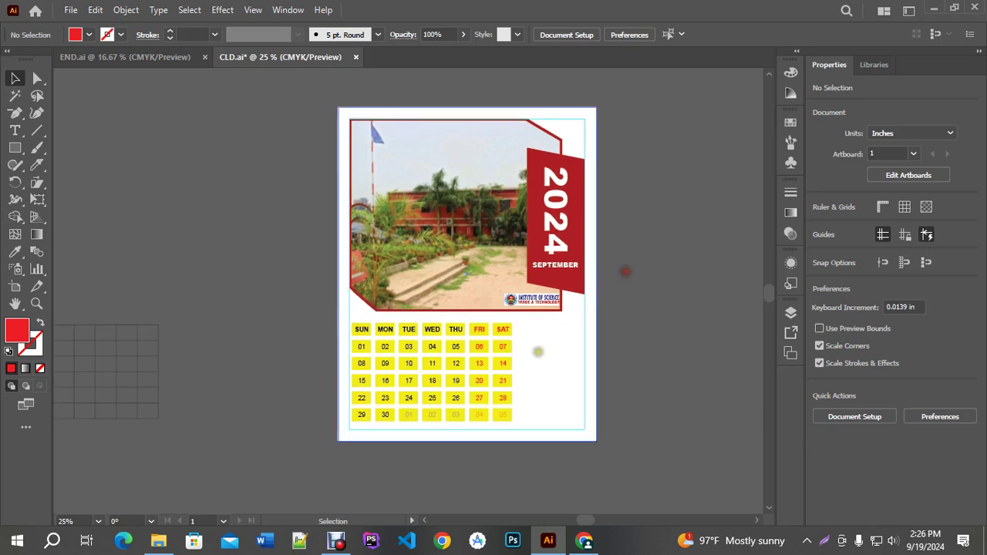
# Add the text "Note" in the blank area beside the SAT heading.
pyautogui.scroll(1, 538, 360)
pyautogui.scroll(1, 561, 350)
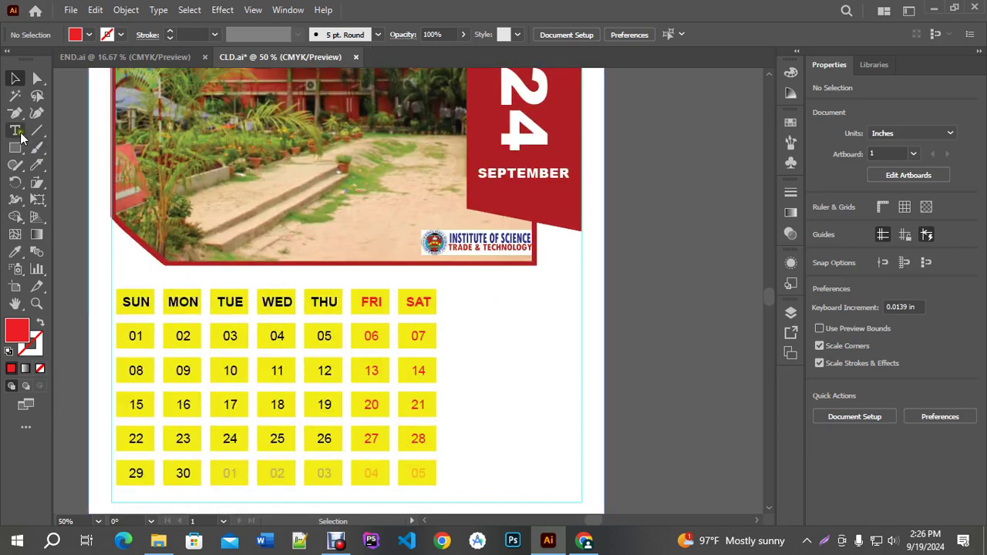
pyautogui.click(14, 131)
pyautogui.click(463, 311)
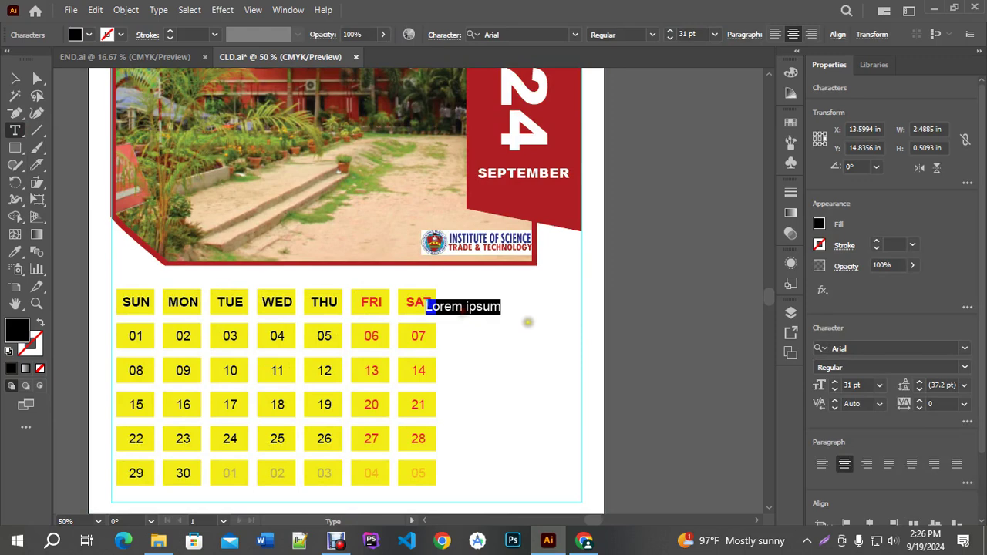
pyautogui.write('Note')
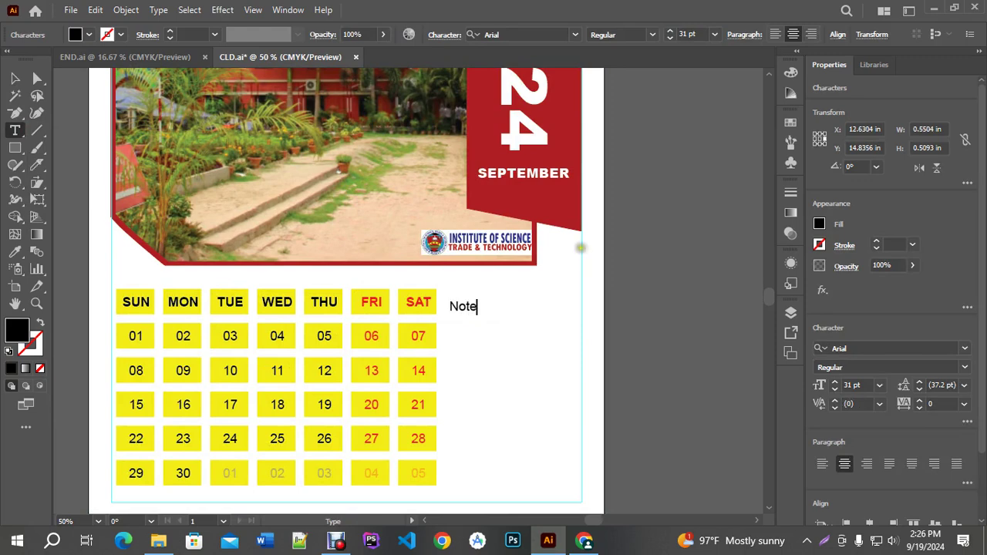
pyautogui.click(18, 78)
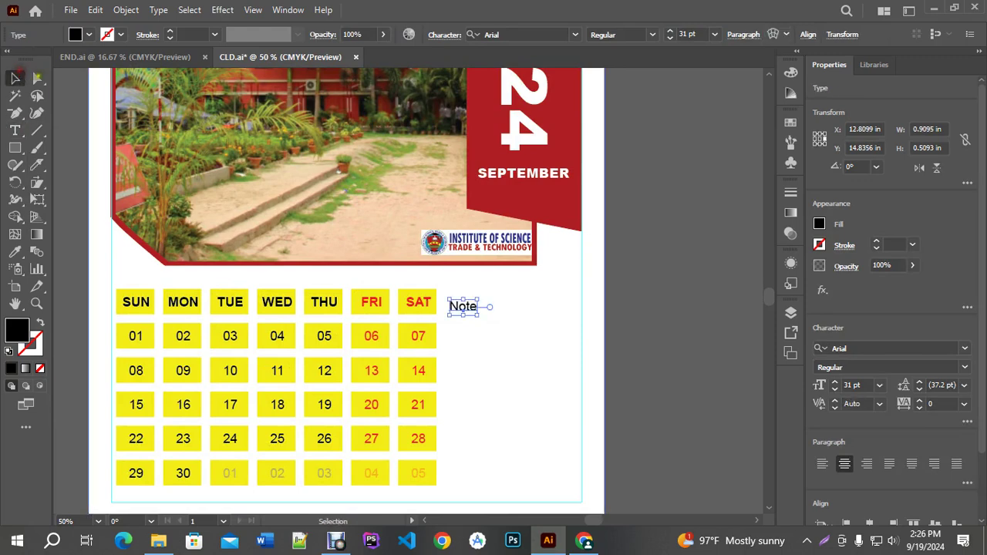
# Make the Note heading bold and move it level with the weekday headings, leaving a gap after SAT.
pyautogui.click(652, 35)
pyautogui.click(613, 145)
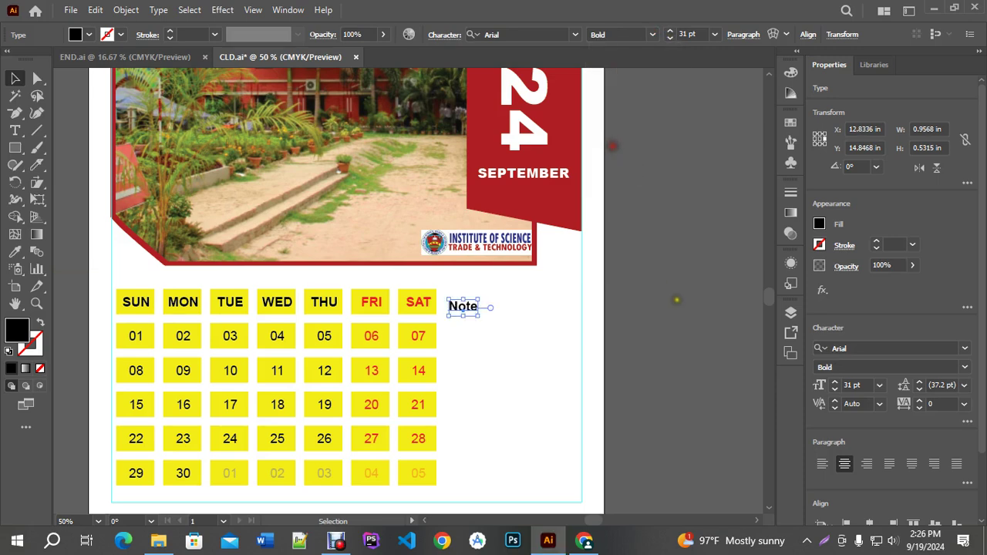
pyautogui.click(676, 300)
pyautogui.scroll(2, 479, 319)
pyautogui.moveTo(448, 297); pyautogui.dragTo(465, 269)
pyautogui.scroll(-1, 472, 299)
pyautogui.click(682, 277)
pyautogui.scroll(-1, 617, 242)
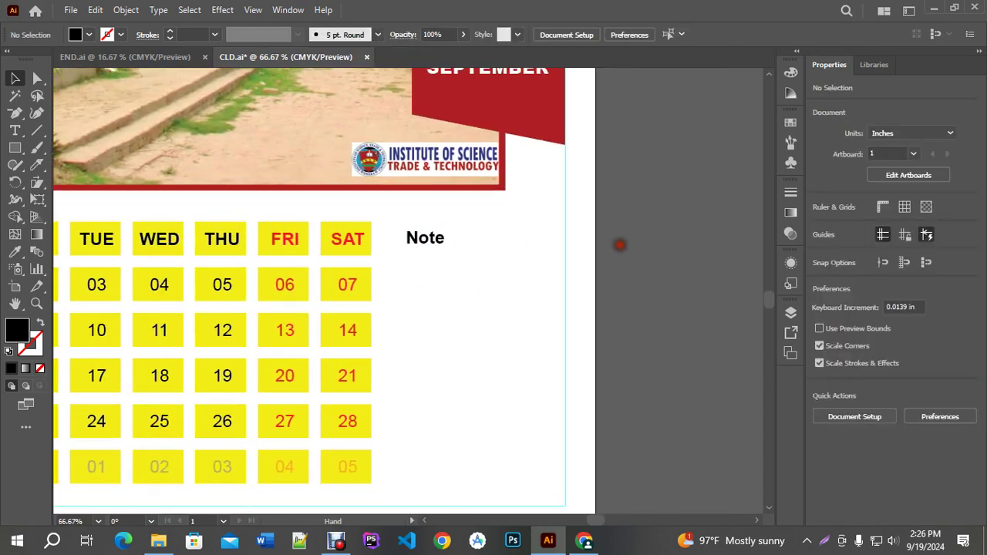
# Draw a horizontal black line about 3.96 in long under the Note heading up to the margin guide, with a 2 pt stroke.
pyautogui.click(37, 131)
pyautogui.moveTo(258, 255); pyautogui.dragTo(544, 255)
pyautogui.moveTo(560, 265); pyautogui.dragTo(565, 256)
pyautogui.click(11, 369)
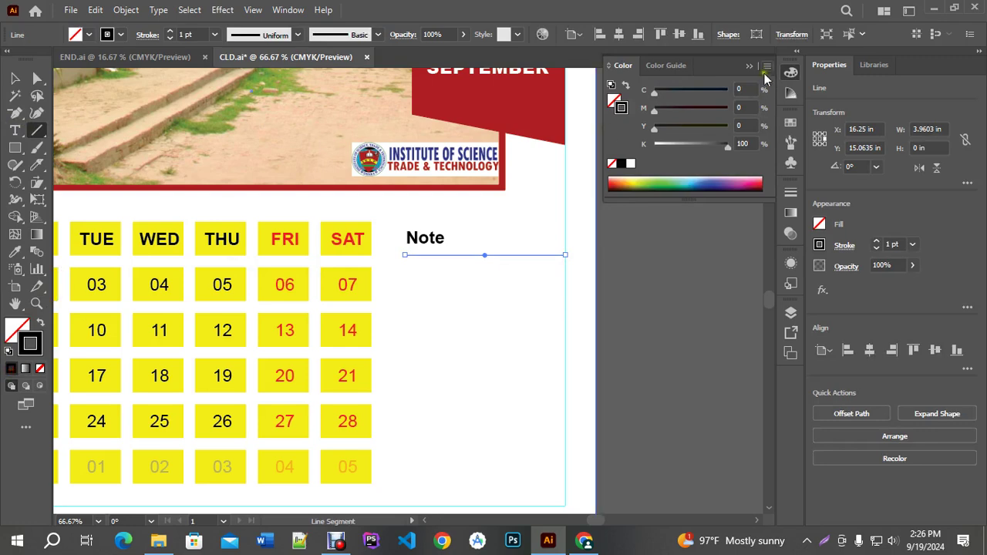
pyautogui.click(748, 67)
pyautogui.click(15, 78)
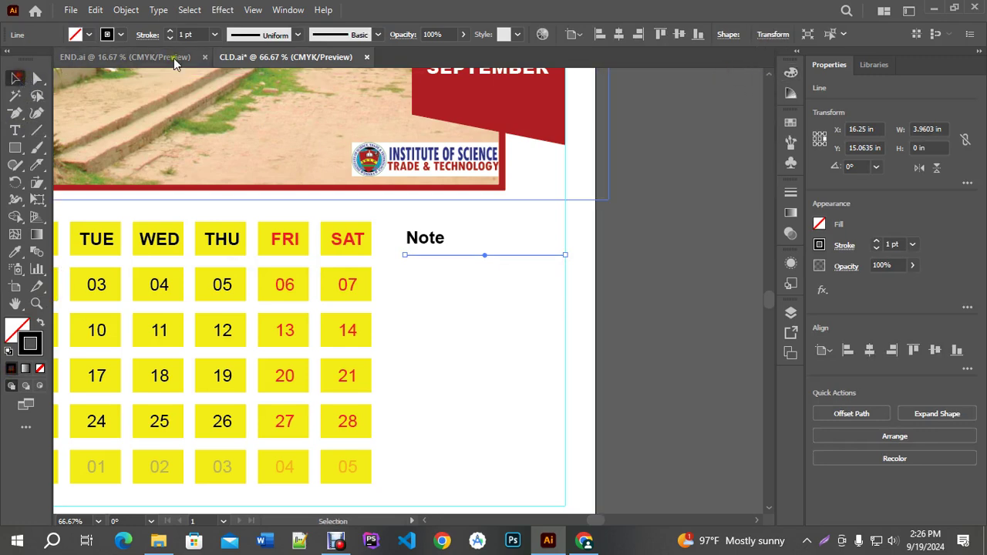
pyautogui.click(171, 32)
pyautogui.click(685, 274)
# Duplicate the note line about 0.53 in below itself and repeat the copy to make six evenly spaced lines.
pyautogui.scroll(1, 465, 262)
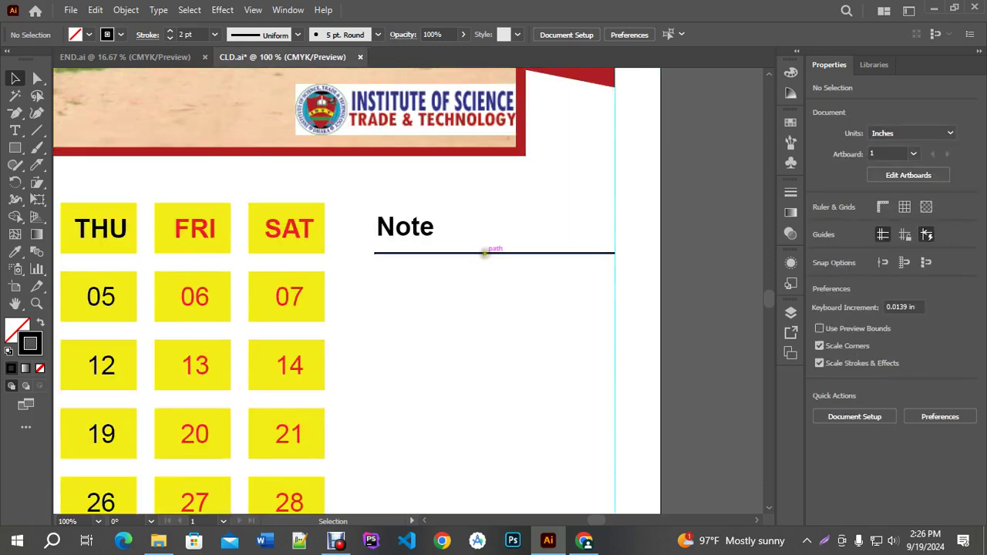
pyautogui.moveTo(483, 252); pyautogui.dragTo(483, 286)
pyautogui.scroll(-2, 495, 222)
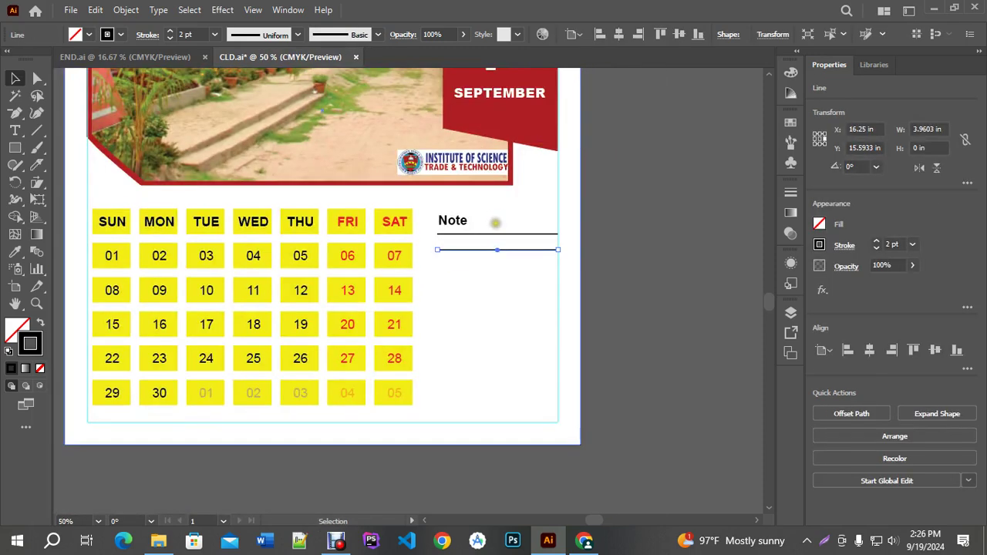
pyautogui.hotkey('ctrl', 'd')
pyautogui.hotkey('ctrl', 'd')
pyautogui.hotkey('ctrl', 'd')
pyautogui.hotkey('ctrl', 'd')
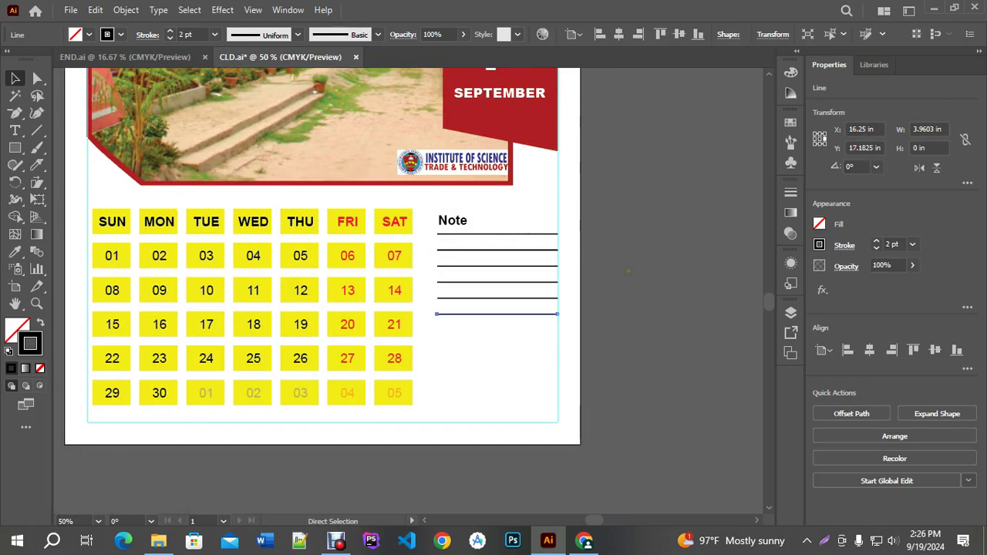
# Select all six note lines and compress them vertically from the lower edge to tighten their spacing.
pyautogui.scroll(1, 476, 308)
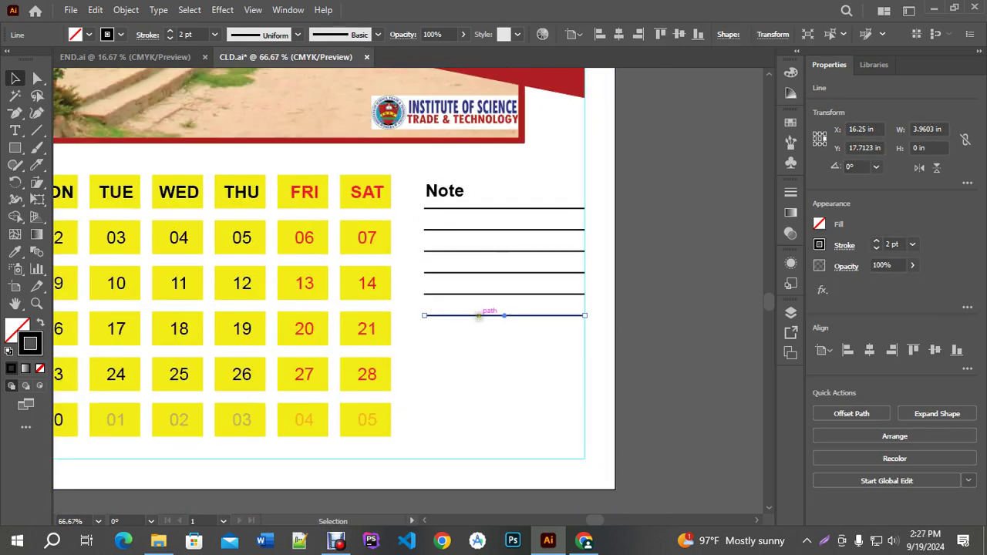
pyautogui.keyDown('shift'); pyautogui.click(485, 293); pyautogui.keyUp('shift')
pyautogui.keyDown('shift'); pyautogui.click(483, 272); pyautogui.keyUp('shift')
pyautogui.keyDown('shift'); pyautogui.click(483, 252); pyautogui.keyUp('shift')
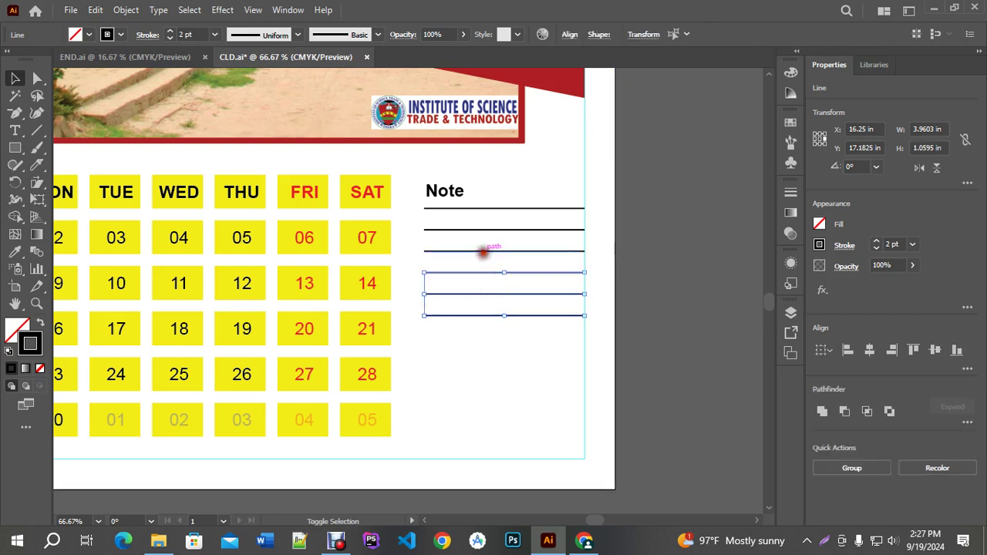
pyautogui.keyDown('shift'); pyautogui.click(482, 229); pyautogui.keyUp('shift')
pyautogui.keyDown('shift'); pyautogui.click(483, 208); pyautogui.keyUp('shift')
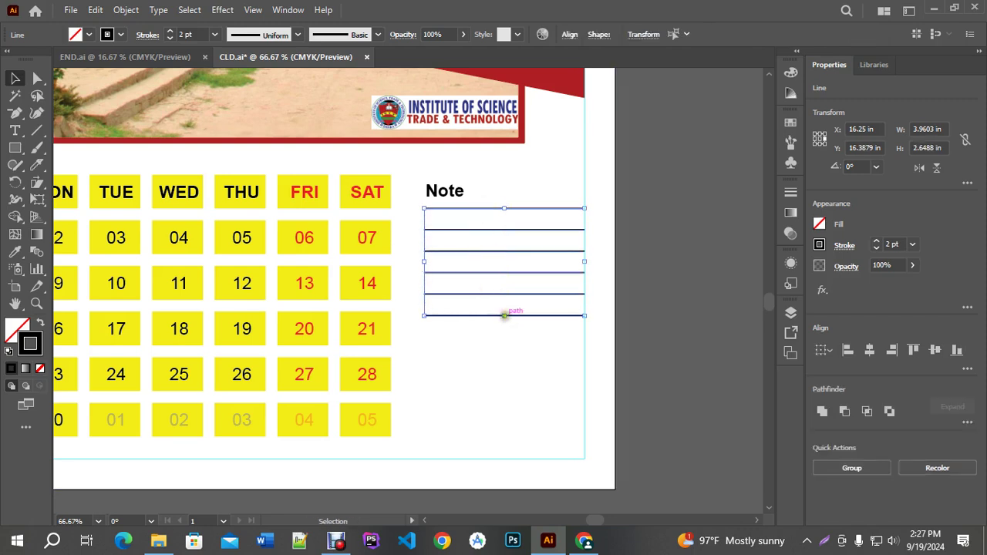
pyautogui.moveTo(504, 315); pyautogui.dragTo(502, 300)
pyautogui.hotkey('ctrl', '-')
pyautogui.click(612, 271)
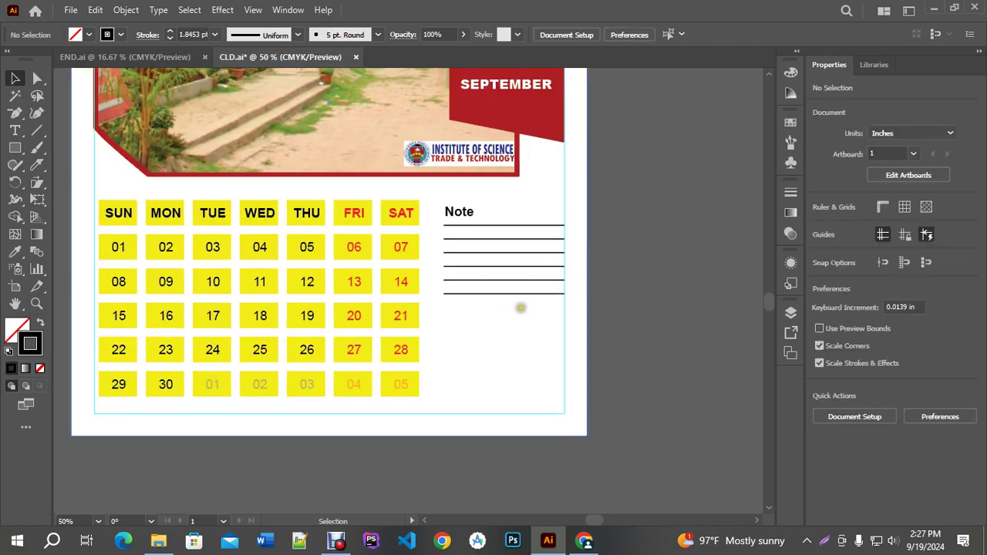
# Duplicate the Note heading below the note lines and change the copy's text to "About".
pyautogui.scroll(1, 520, 308)
pyautogui.moveTo(655, 335); pyautogui.dragTo(703, 306)
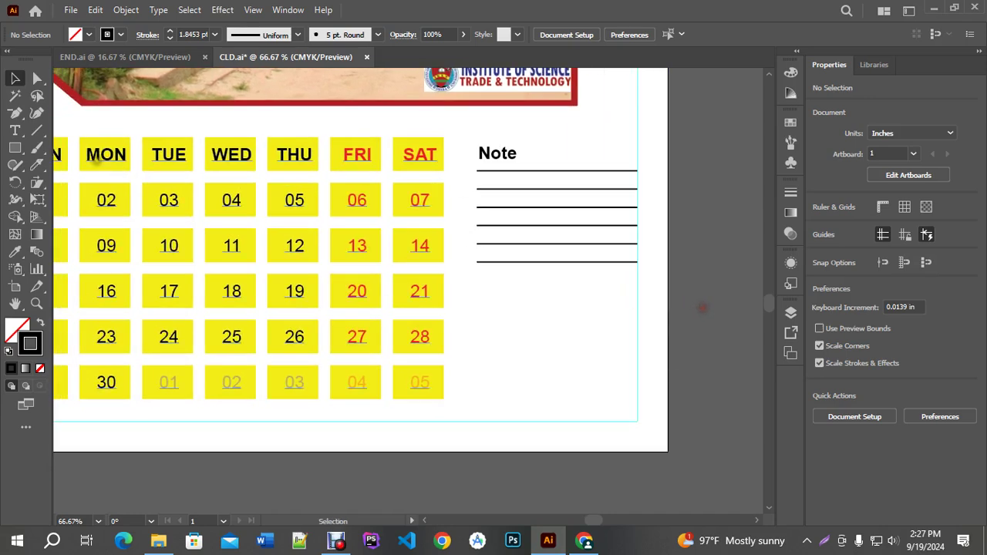
pyautogui.moveTo(494, 159); pyautogui.dragTo(494, 297)
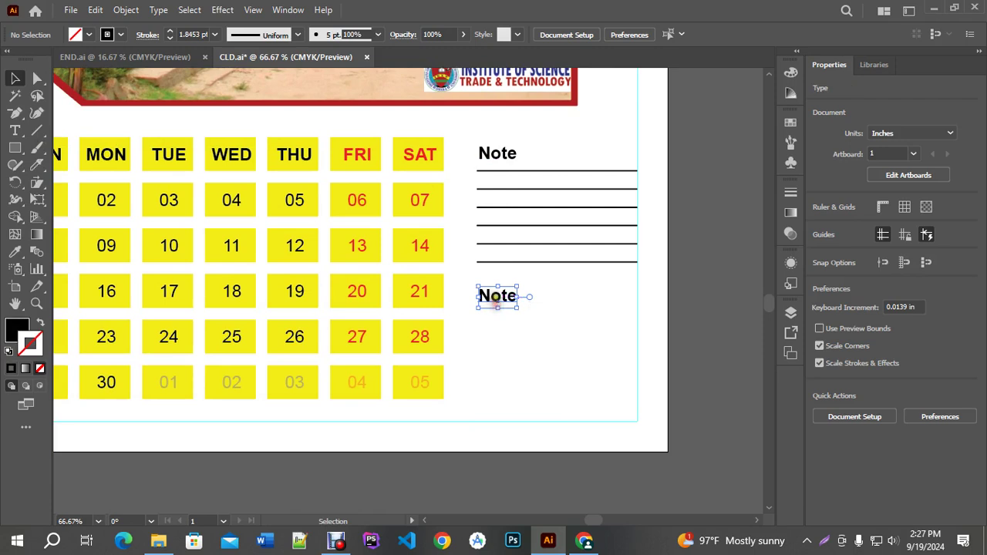
pyautogui.doubleClick(494, 296)
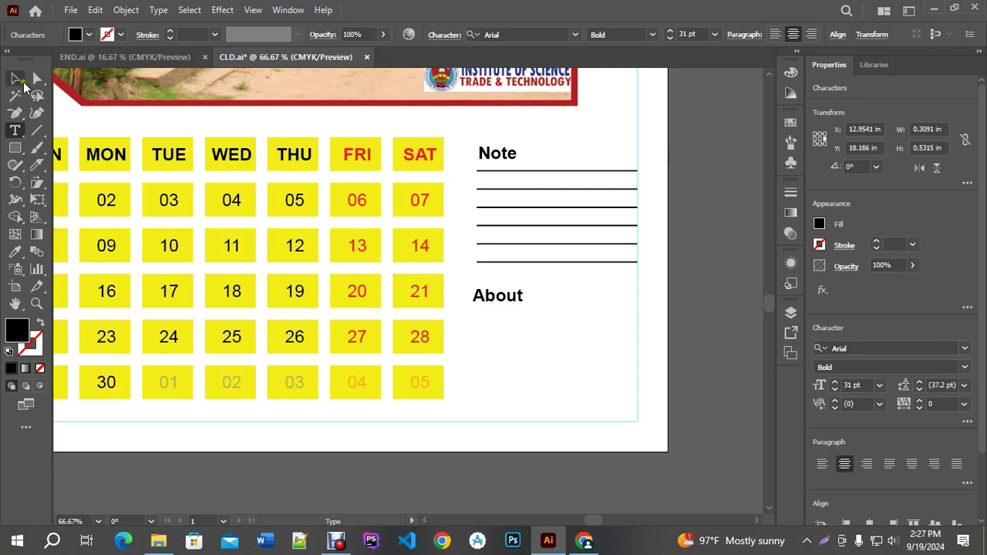
pyautogui.press('Escape')
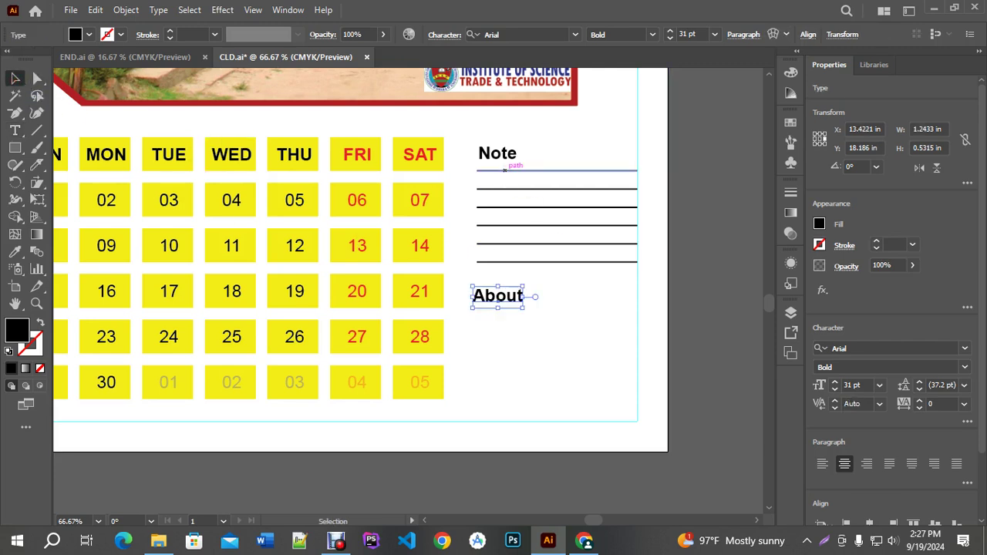
# Duplicate the top note line beneath the About heading and extend the heading's text to "About Us".
pyautogui.moveTo(505, 170); pyautogui.dragTo(504, 293)
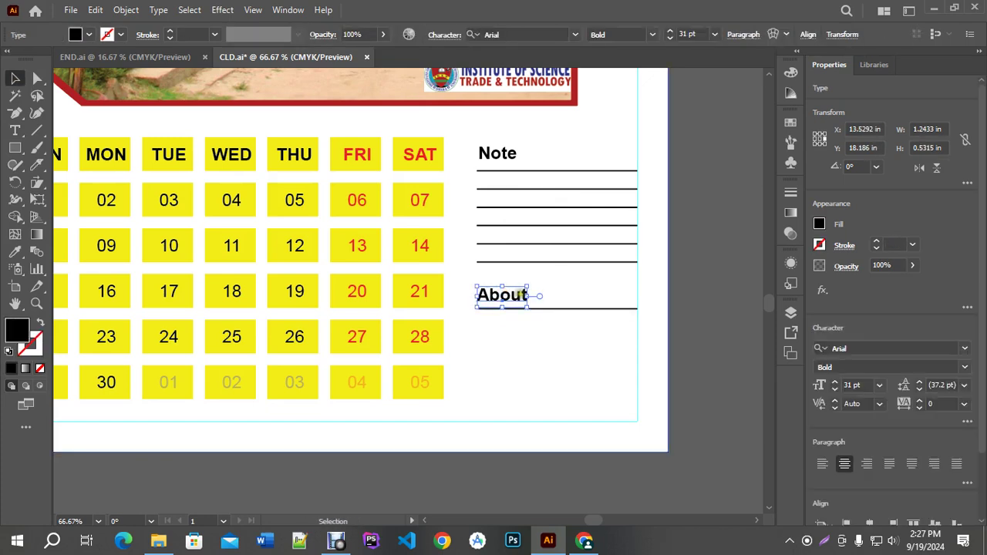
pyautogui.doubleClick(517, 296)
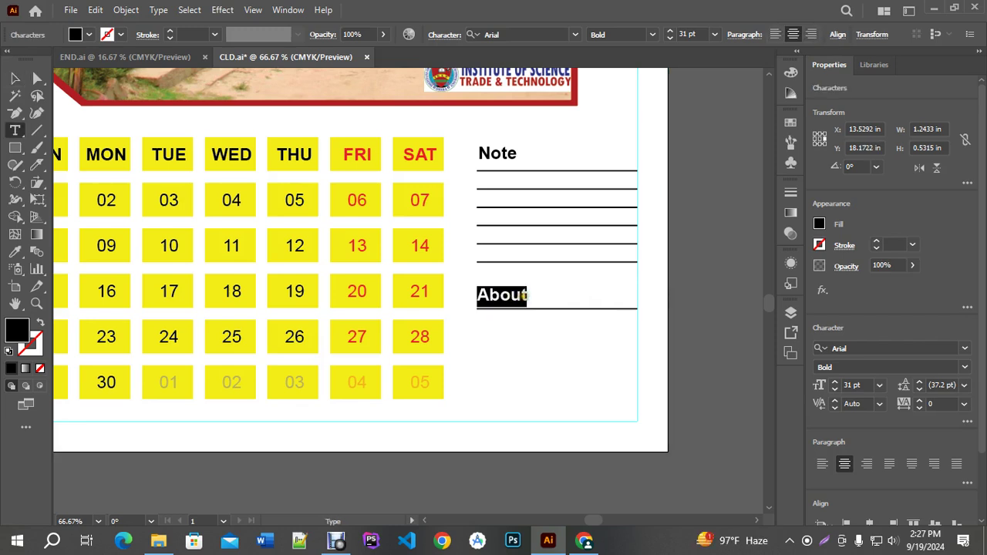
pyautogui.click(525, 295)
pyautogui.write('Us')
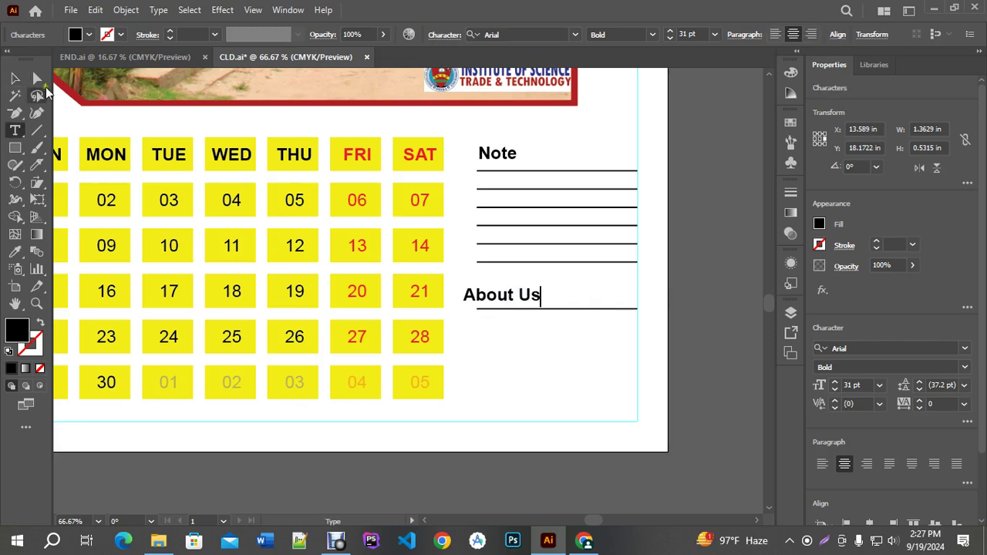
# Finish the About Us heading and move it horizontally to line up with the start of the line beneath it.
pyautogui.press('Escape')
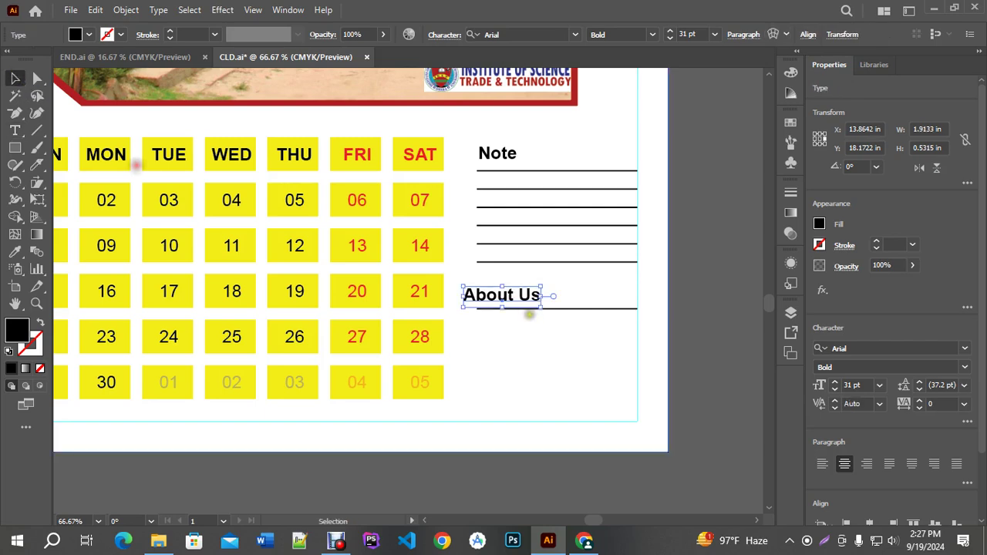
pyautogui.scroll(2, 474, 291)
pyautogui.moveTo(474, 294); pyautogui.dragTo(504, 294)
pyautogui.scroll(-3, 518, 267)
pyautogui.click(650, 379)
# Switch to Chrome and look through the general web results for "ISTT Logo" for a description of the institute.
pyautogui.hotkey('alt', 'Tab')
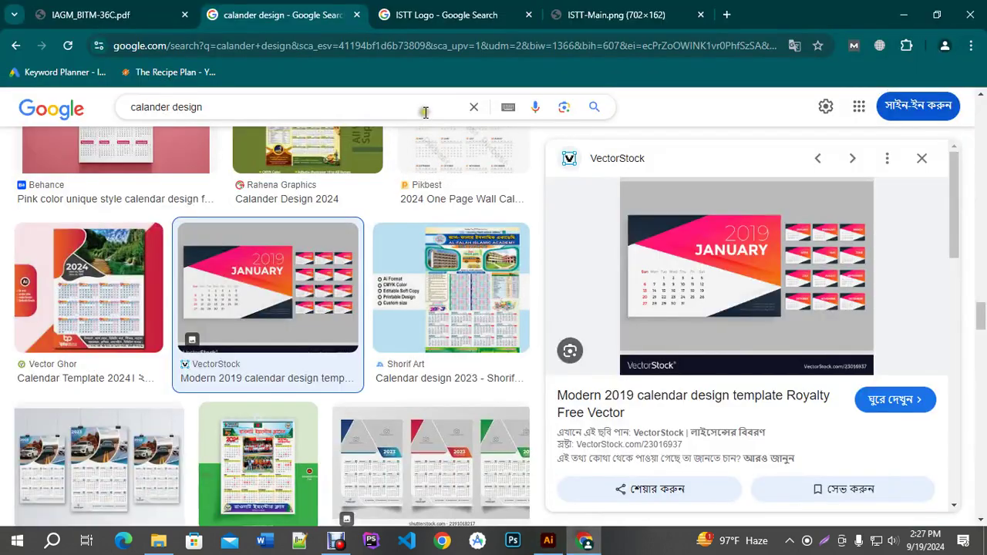
pyautogui.click(430, 8)
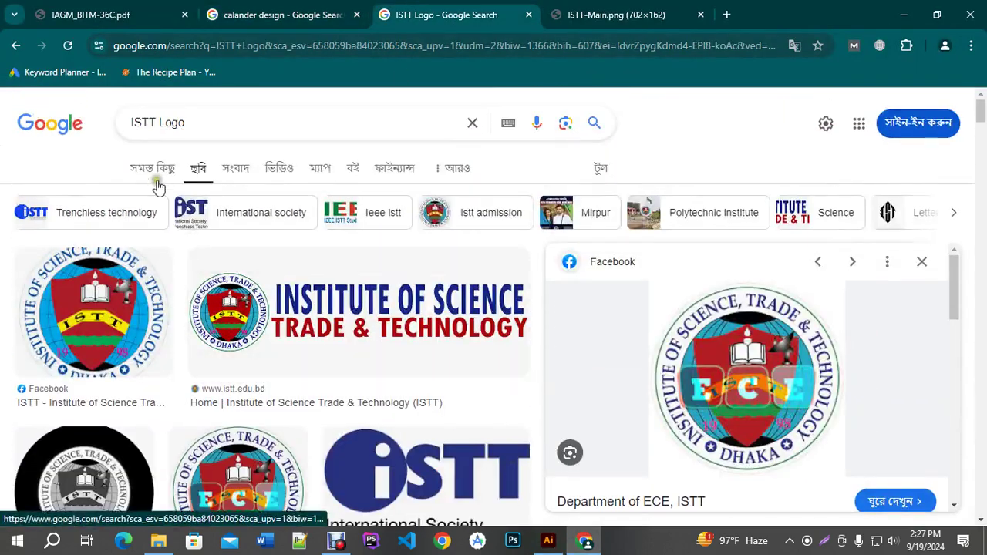
pyautogui.click(159, 179)
pyautogui.scroll(-8, 222, 309)
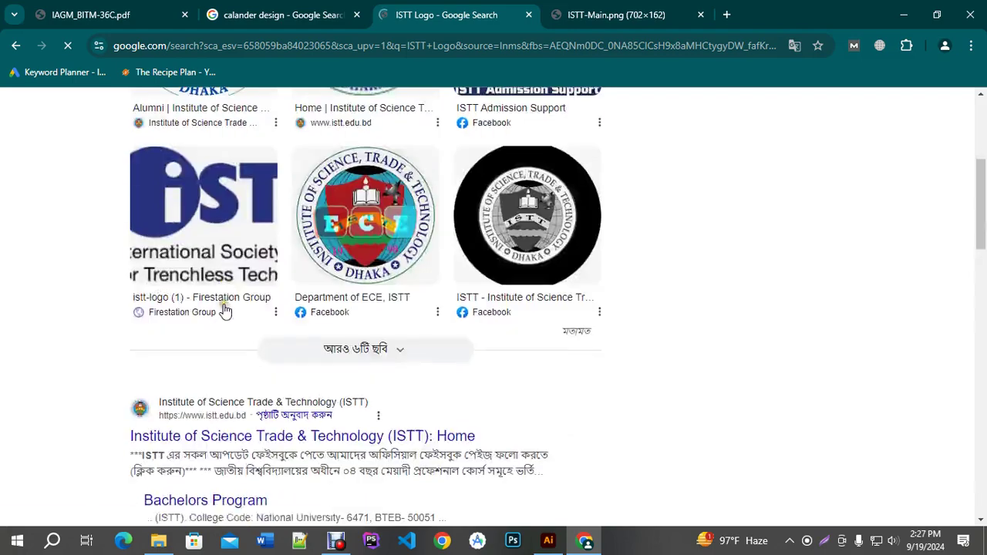
pyautogui.scroll(-5, 276, 274)
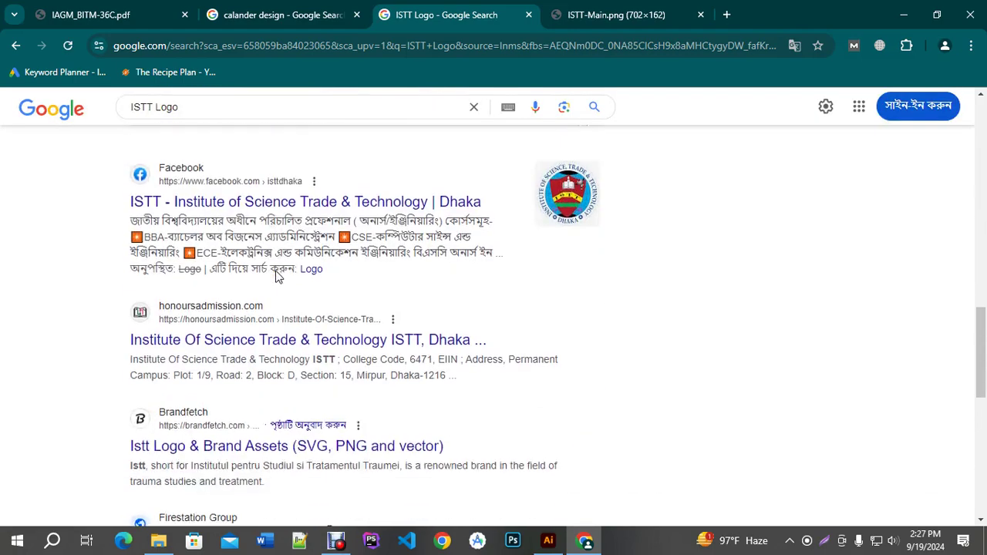
pyautogui.scroll(-3, 279, 277)
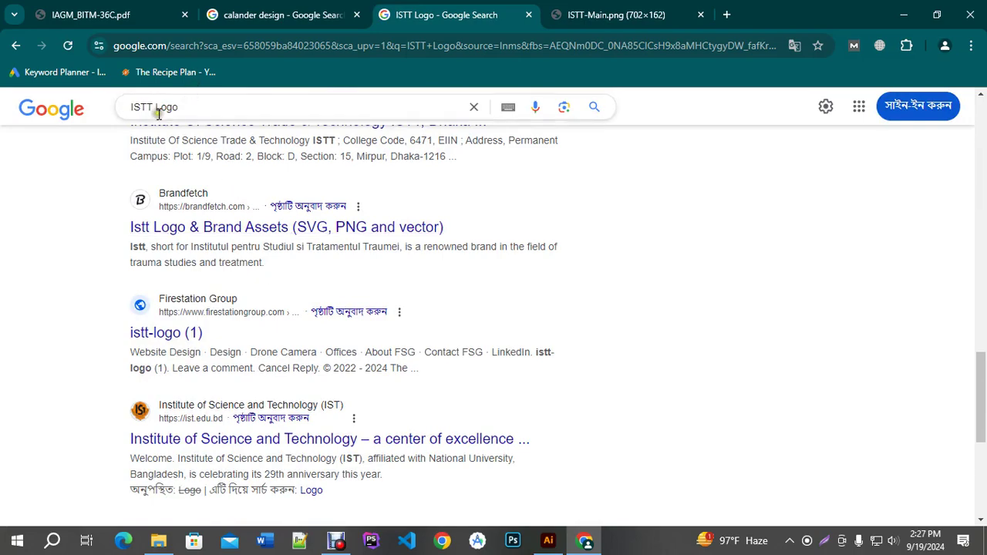
# Search the web for "ISTT" and copy the Wikipedia result's description of the institute.
pyautogui.moveTo(155, 108); pyautogui.dragTo(273, 116)
pyautogui.press('BackSpace')
pyautogui.press('Return')
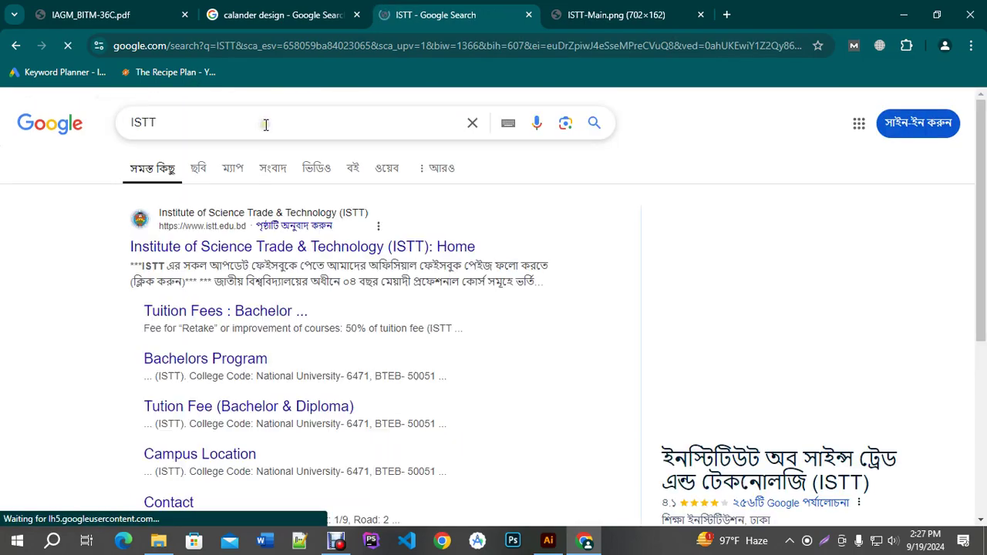
pyautogui.scroll(-2, 351, 219)
pyautogui.scroll(-3, 357, 225)
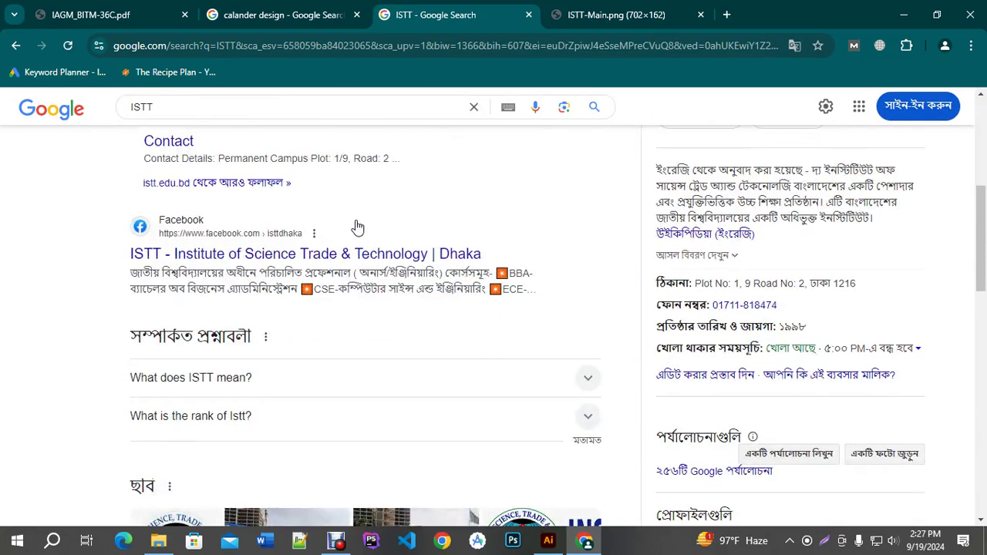
pyautogui.scroll(-6, 496, 249)
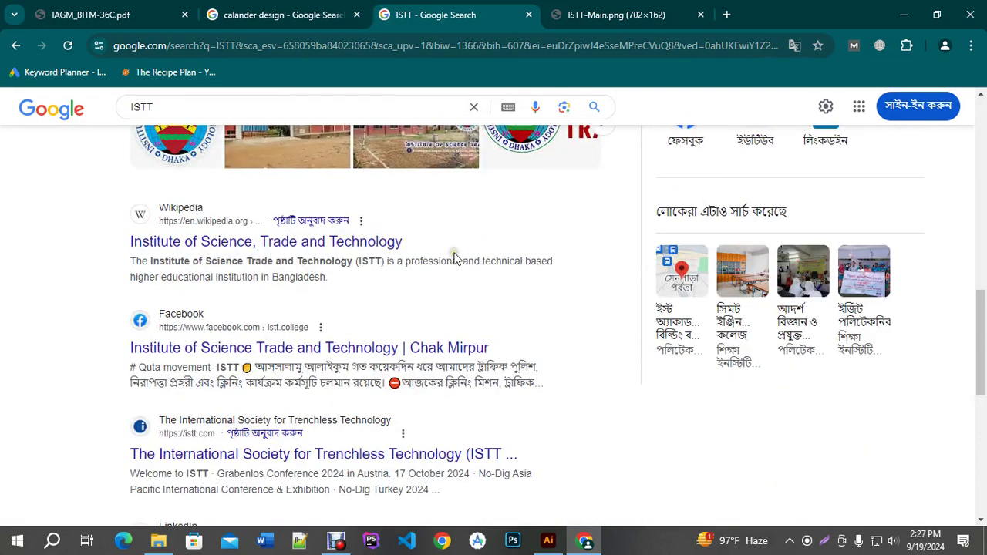
pyautogui.moveTo(133, 266); pyautogui.dragTo(320, 286)
pyautogui.hotkey('ctrl', 'c')
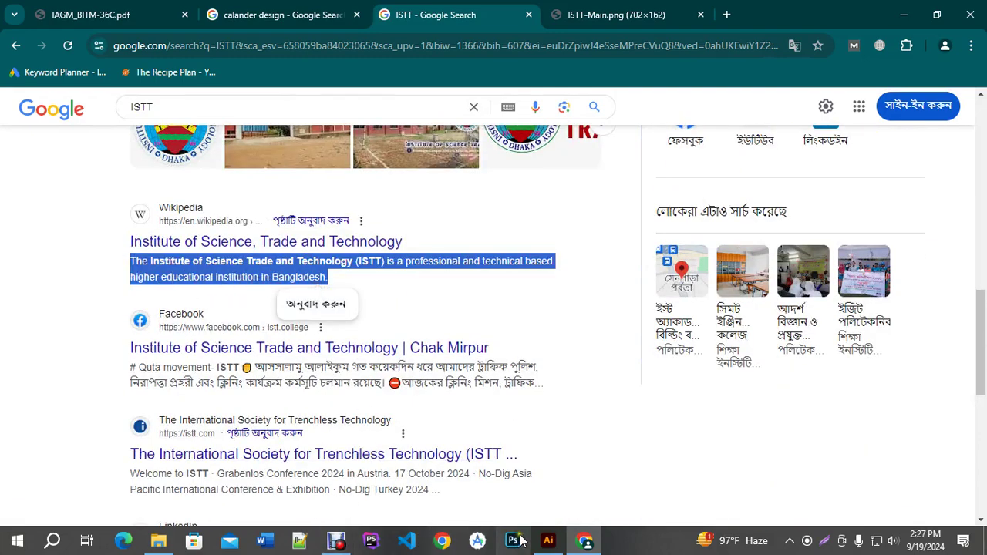
# Switch back to Illustrator and draw an area text frame about 3.93 by 1.98 in beneath the About Us line.
pyautogui.click(548, 539)
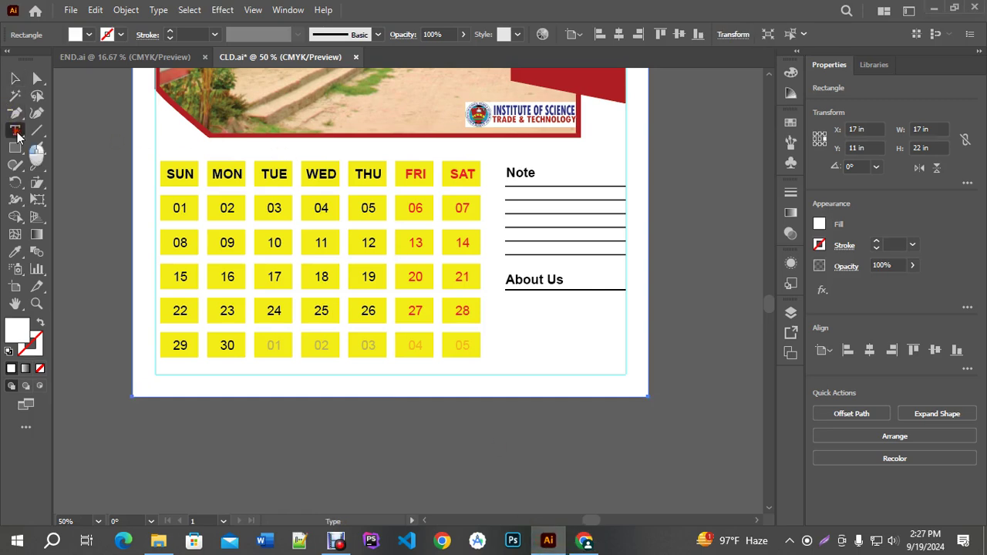
pyautogui.moveTo(15, 130); pyautogui.dragTo(73, 138)
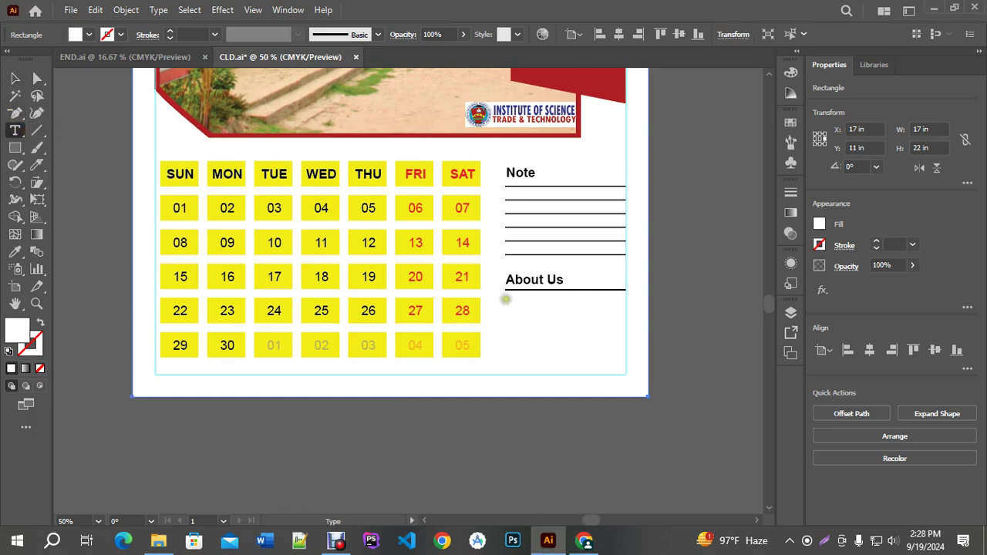
pyautogui.moveTo(505, 299); pyautogui.dragTo(623, 360)
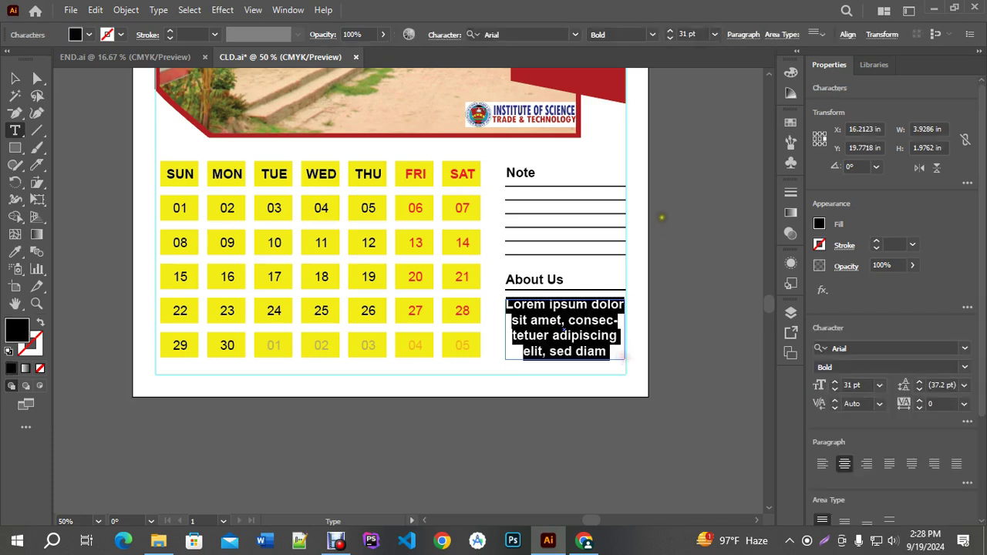
# Format the placeholder text in the About Us frame as 12 pt Arial Regular, aligned left.
pyautogui.write('12')
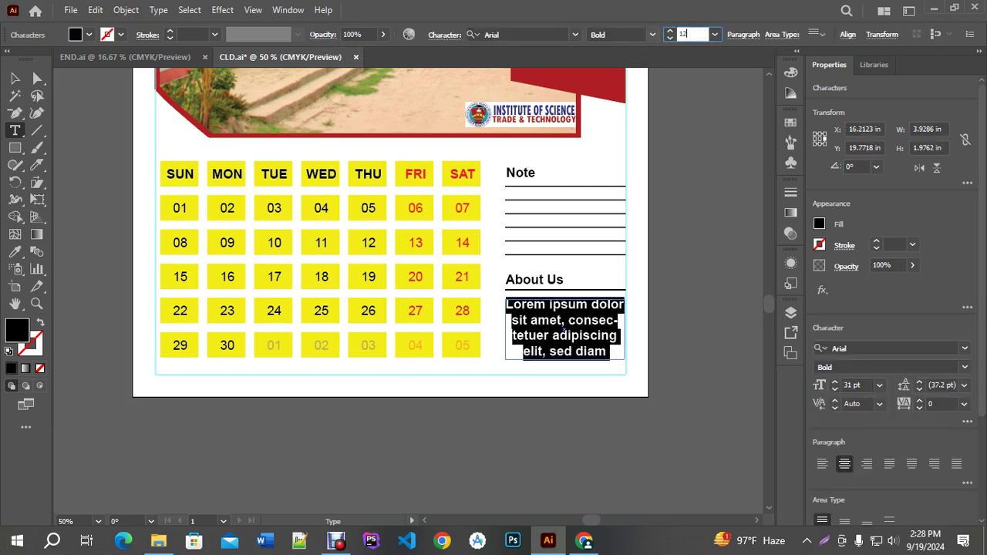
pyautogui.press('Return')
pyautogui.click(651, 35)
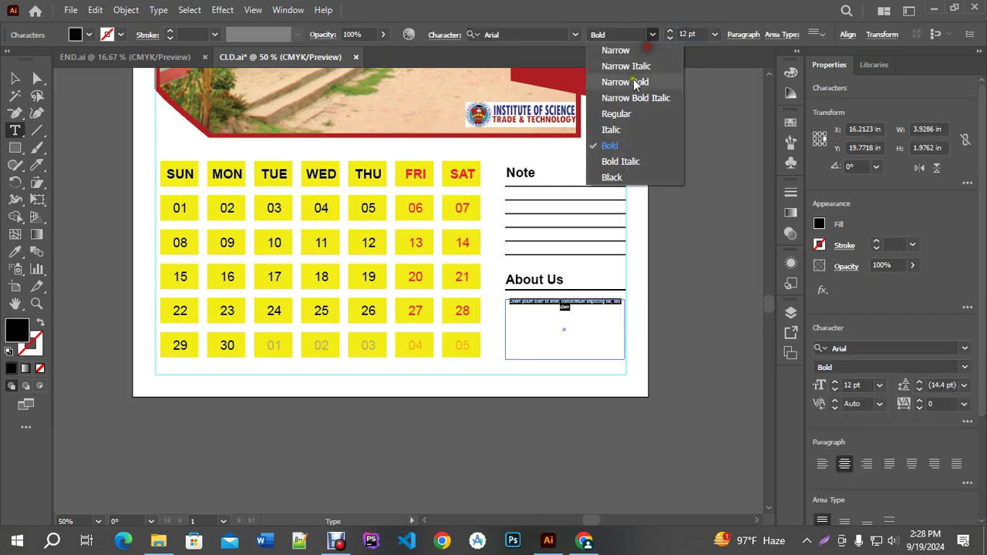
pyautogui.click(621, 120)
pyautogui.click(743, 34)
pyautogui.click(606, 60)
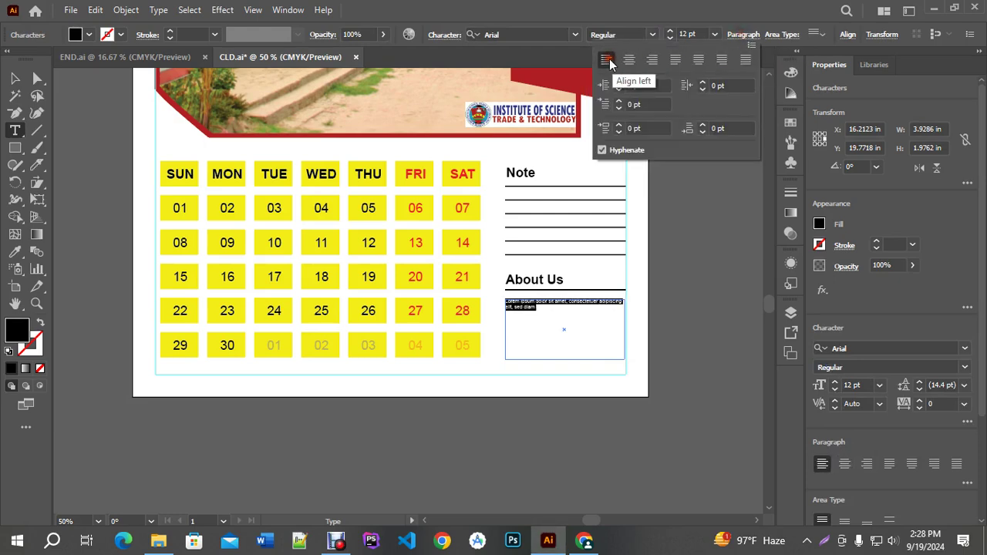
# Replace the placeholder text in the About Us frame with the copied institute description.
pyautogui.hotkey('ctrl', '+')
pyautogui.hotkey('ctrl', '+')
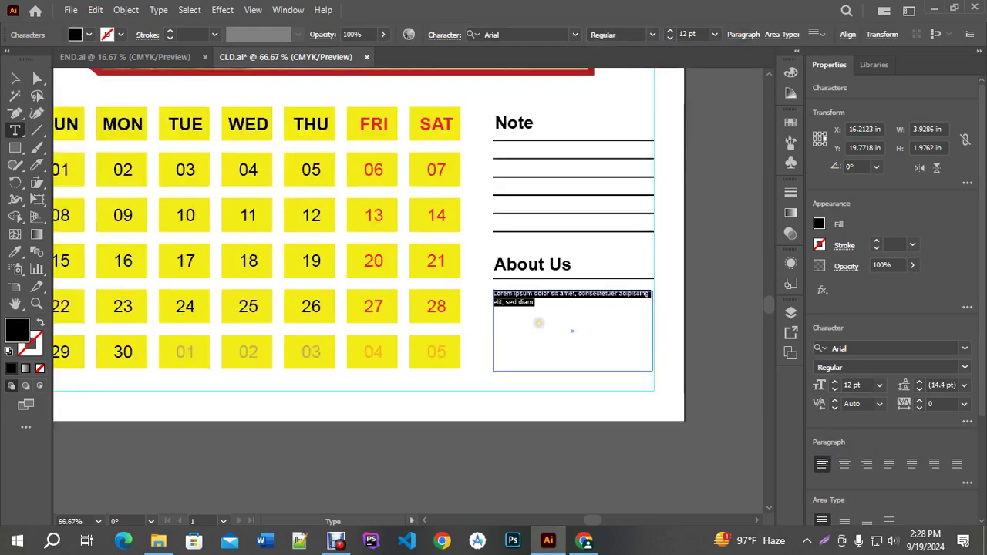
pyautogui.hotkey('ctrl', 'v')
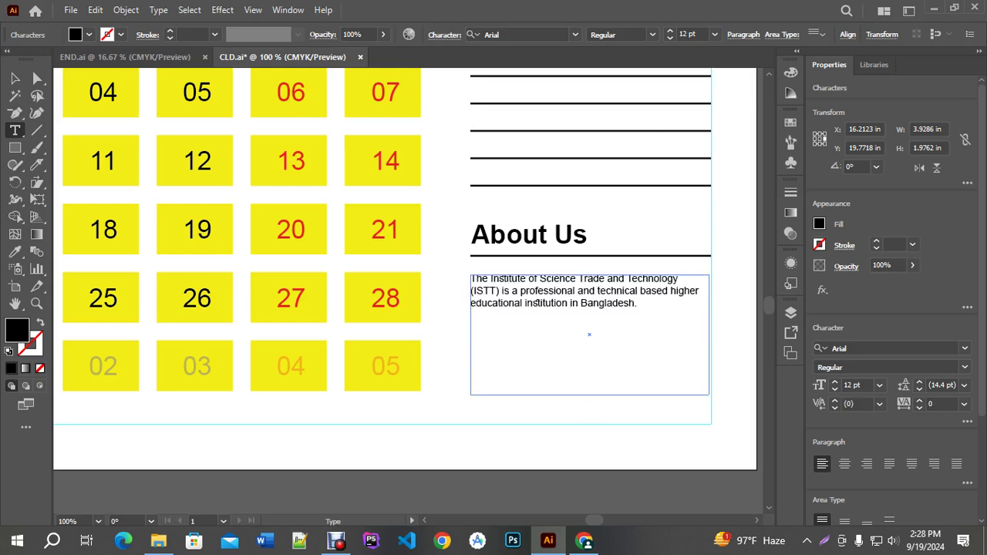
pyautogui.click(15, 78)
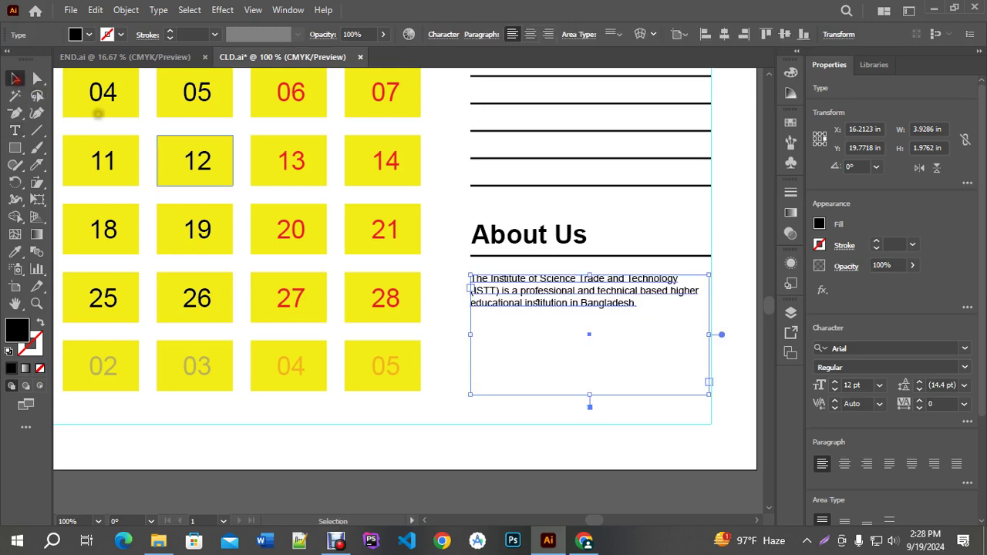
# Try wider line spacings up to 29 pt on the About Us paragraph and restore its leading to Auto.
pyautogui.hotkey('alt', 'Up')
pyautogui.hotkey('alt', 'Up')
pyautogui.hotkey('alt', 'Down')
pyautogui.hotkey('alt', 'Down')
pyautogui.hotkey('alt', 'Down')
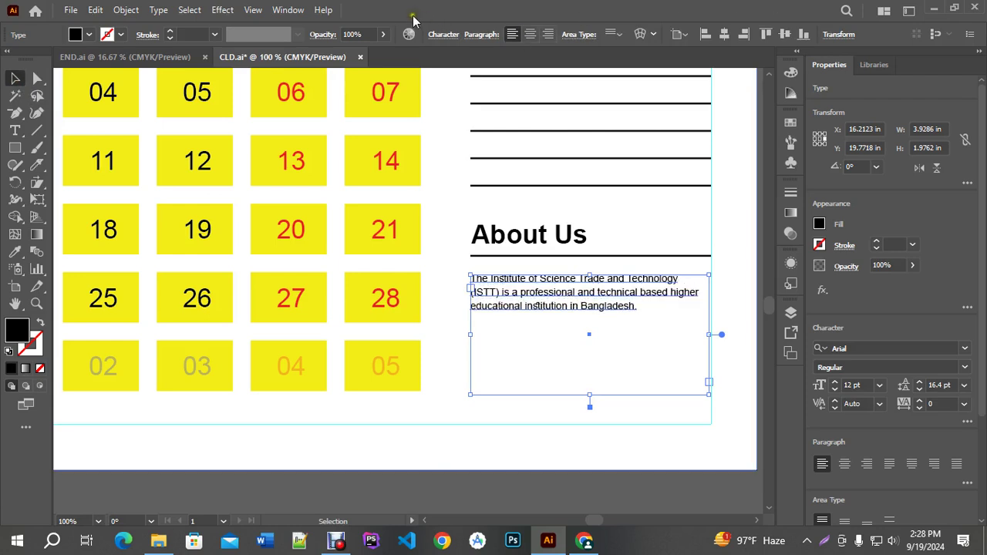
pyautogui.click(444, 33)
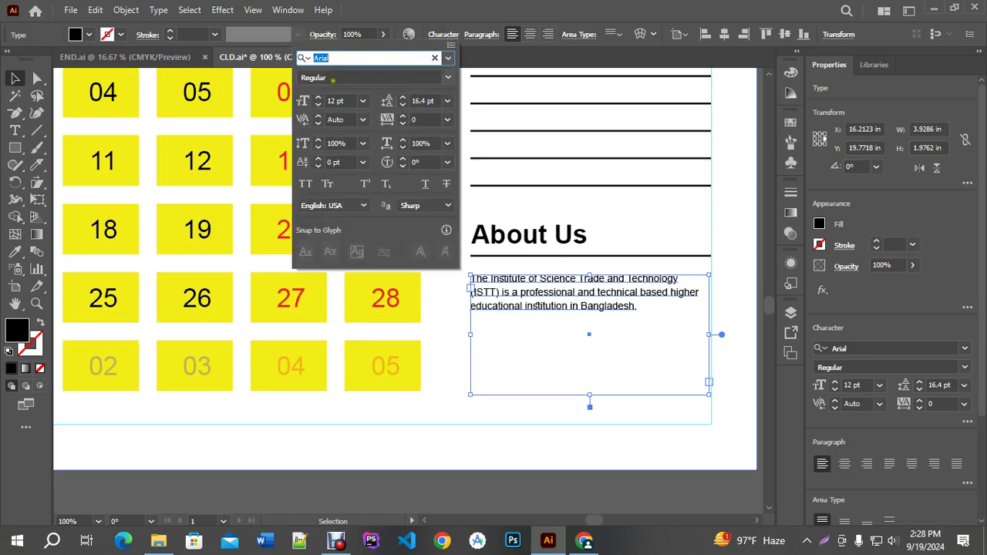
pyautogui.click(402, 99)
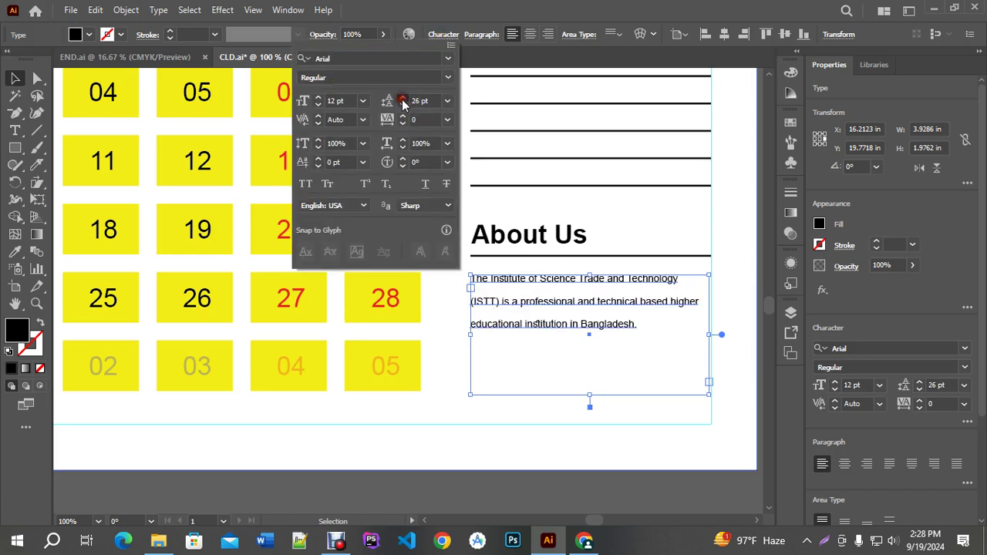
pyautogui.click(402, 100)
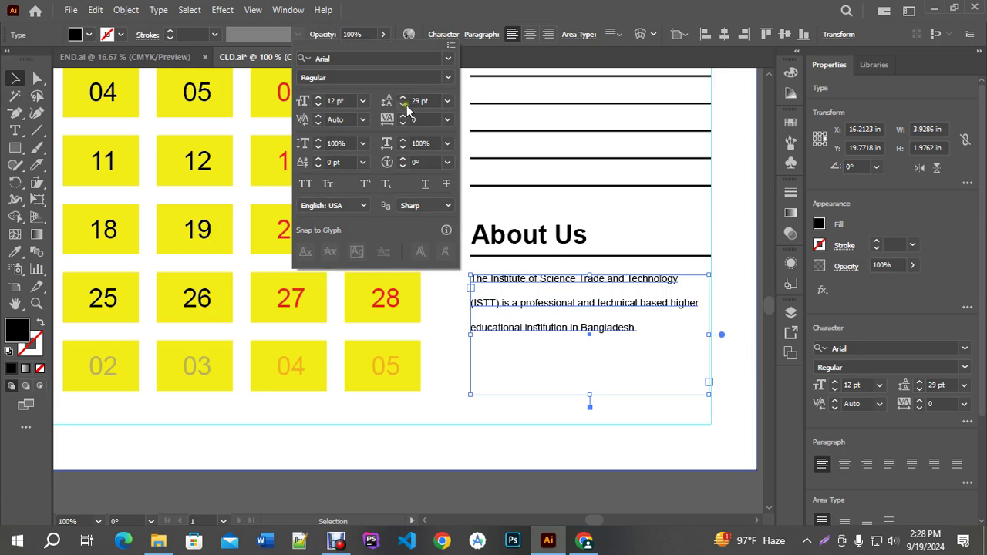
pyautogui.click(429, 101)
pyautogui.click(456, 104)
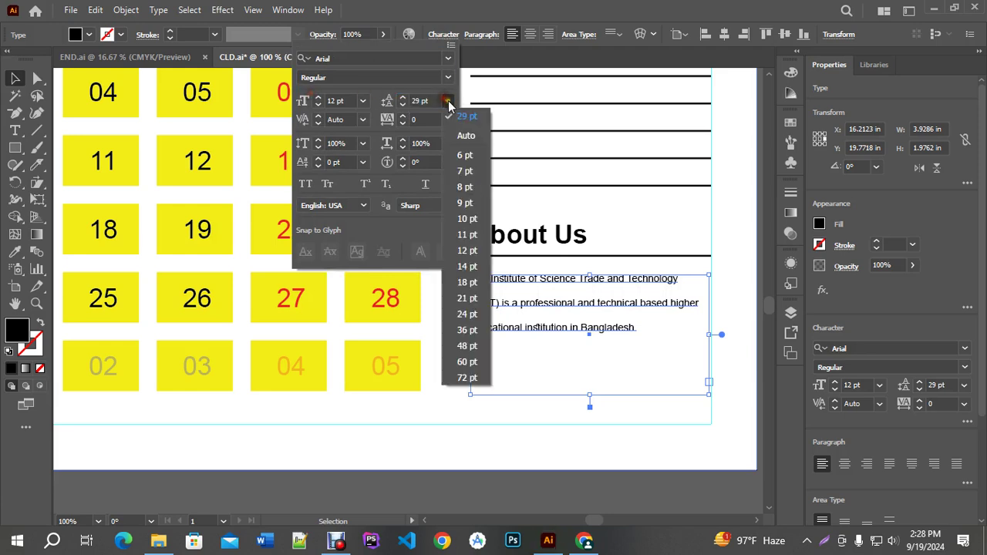
pyautogui.click(465, 125)
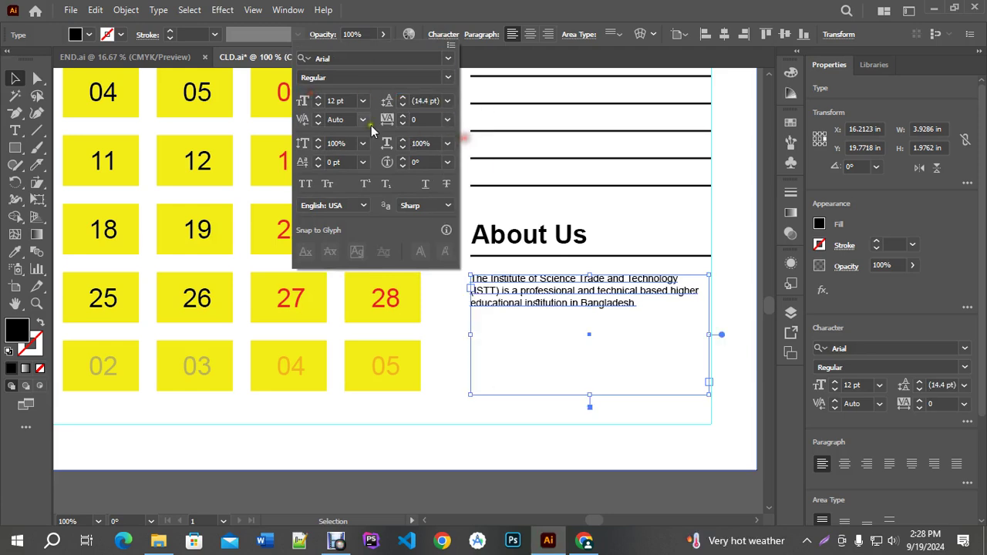
# Increase the About Us paragraph's font size to 15 pt.
pyautogui.click(319, 98)
pyautogui.click(319, 98)
pyautogui.click(319, 99)
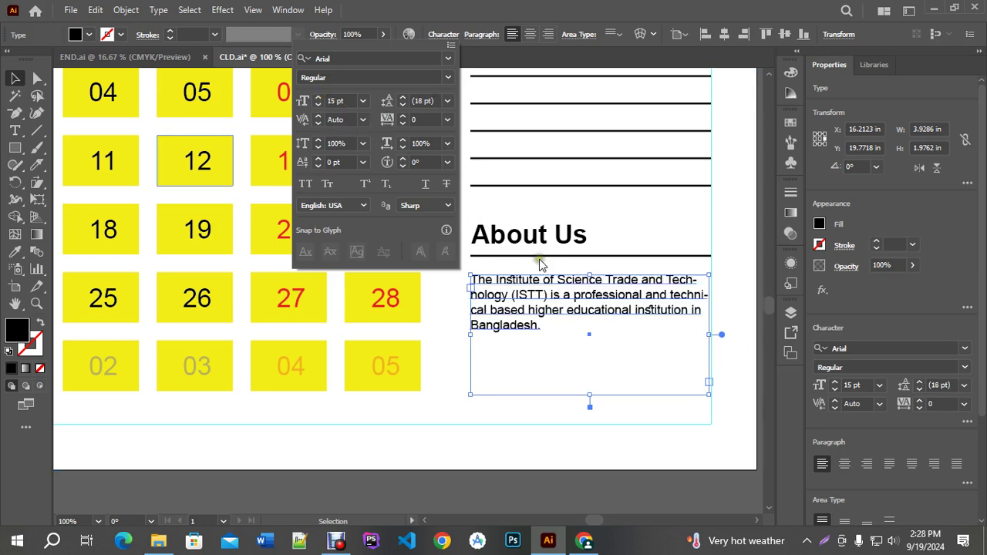
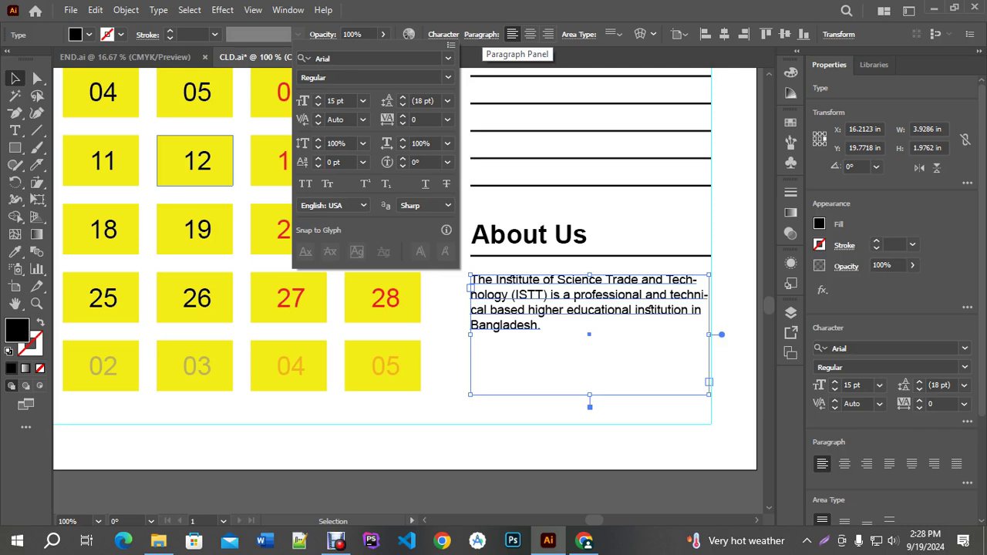
# Turn off hyphenation for the About Us paragraph and justify it with the last line aligned left.
pyautogui.click(482, 33)
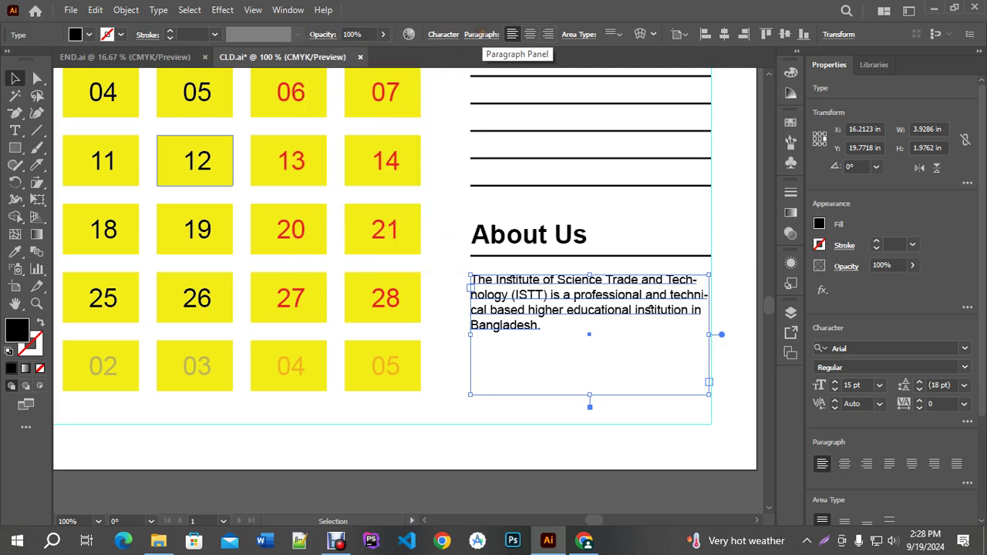
pyautogui.click(482, 34)
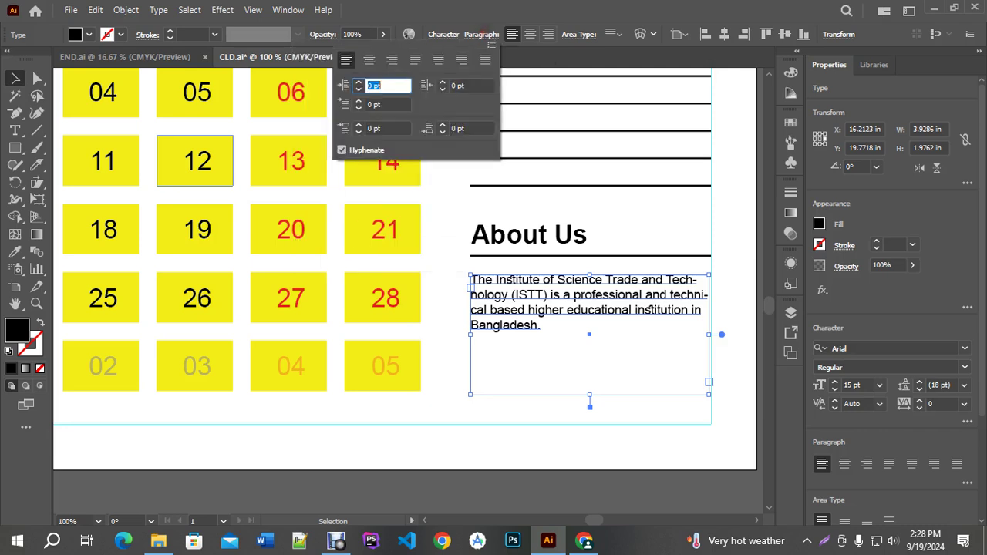
pyautogui.click(341, 150)
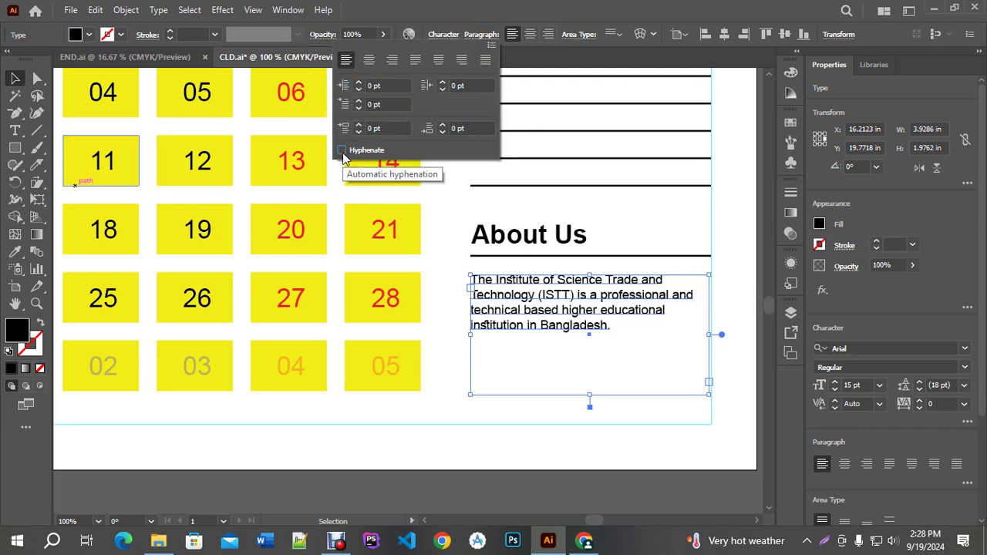
pyautogui.click(342, 151)
pyautogui.click(341, 150)
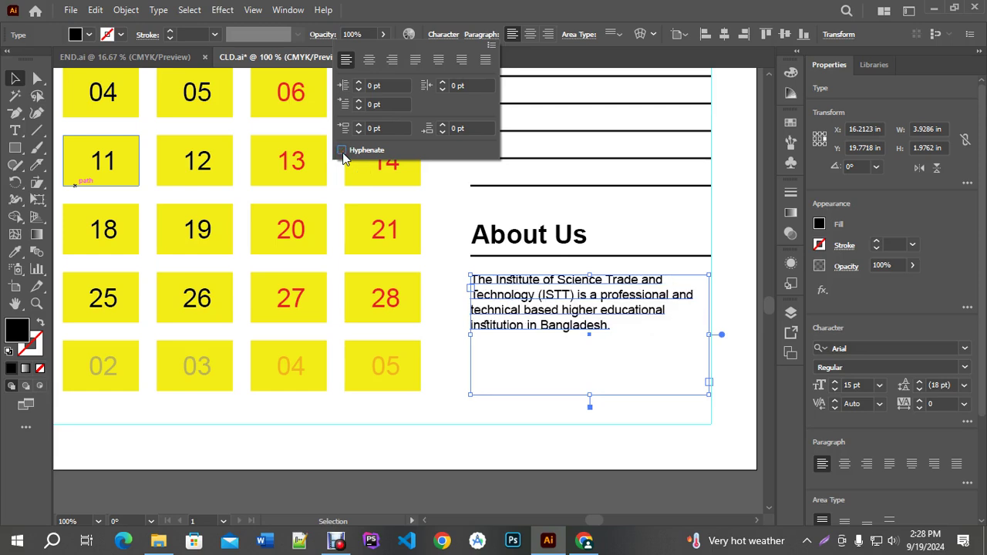
pyautogui.click(416, 61)
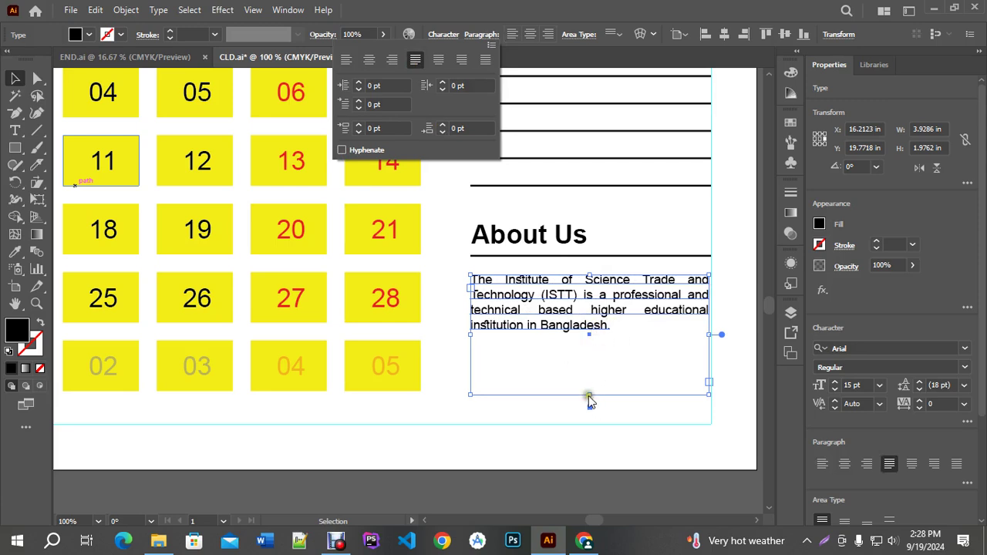
# Shorten the About Us text frame from its lower edge to about 1.09 in high.
pyautogui.moveTo(588, 395); pyautogui.dragTo(584, 340)
pyautogui.hotkey('ctrl', '-')
pyautogui.hotkey('ctrl', '+')
pyautogui.hotkey('ctrl', '+')
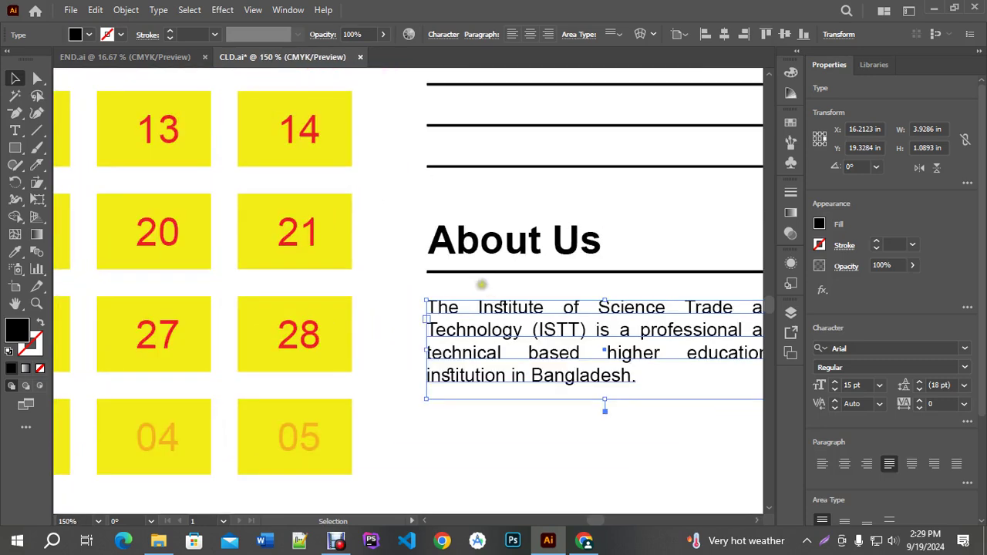
# Select the About Us paragraph, line and heading together and move them up about 0.33 in toward the note lines.
pyautogui.keyDown('shift'); pyautogui.click(475, 270); pyautogui.keyUp('shift')
pyautogui.keyDown('shift'); pyautogui.click(490, 240); pyautogui.keyUp('shift')
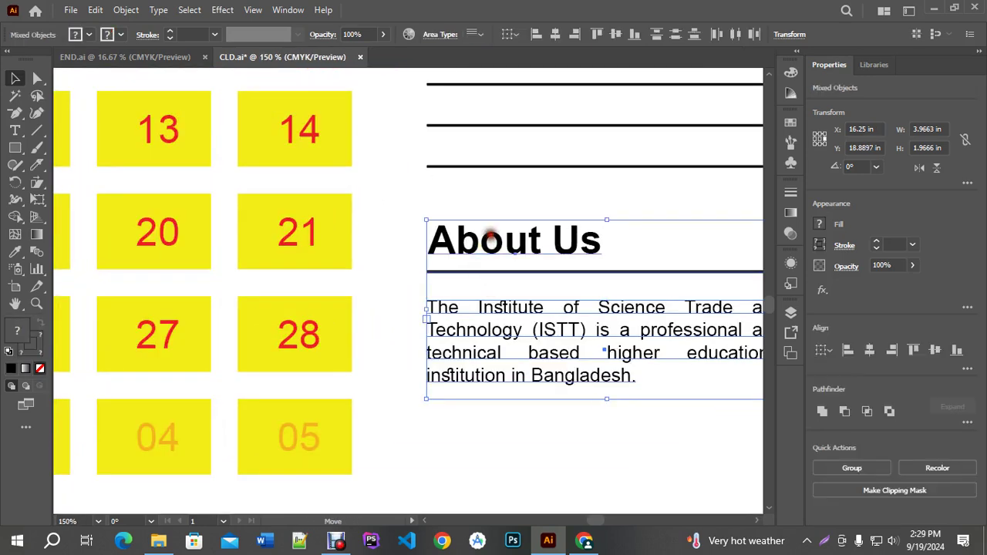
pyautogui.moveTo(490, 240); pyautogui.dragTo(490, 210)
pyautogui.hotkey('ctrl', '-')
pyautogui.hotkey('ctrl', '-')
# Delete the two lowest ruled lines of the Note area.
pyautogui.click(470, 197)
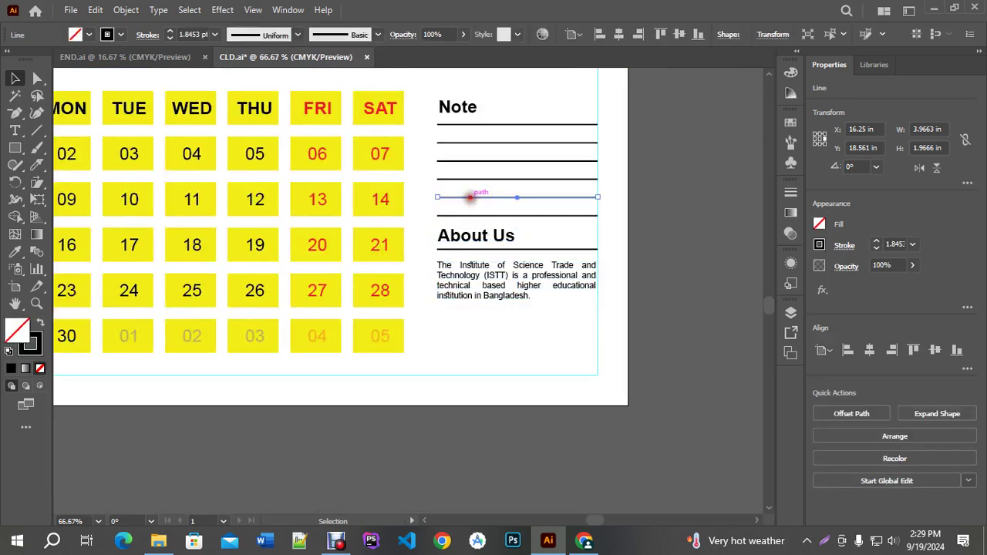
pyautogui.press('Delete')
pyautogui.click(470, 215)
pyautogui.press('Delete')
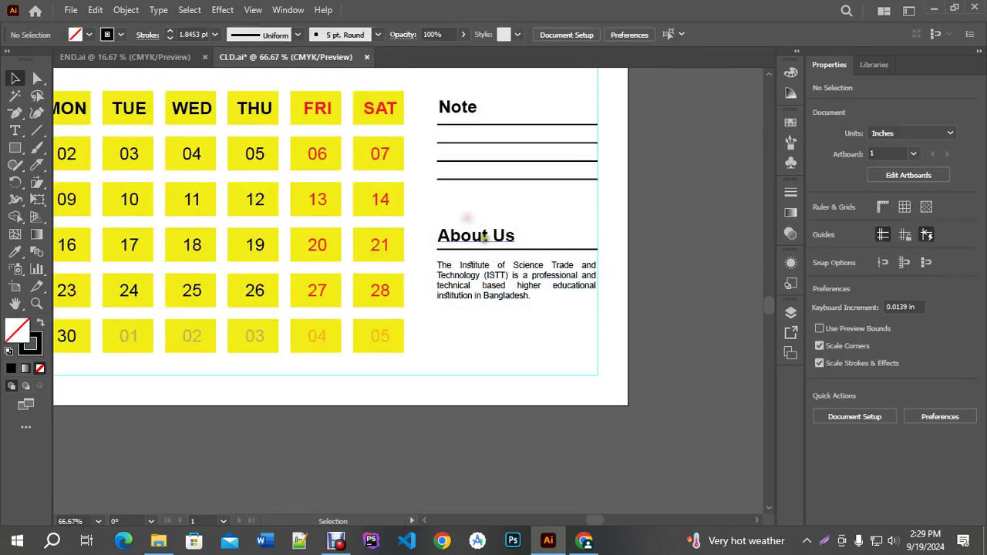
# Move the About Us heading, line and paragraph up toward the remaining note lines and place a copy of the block directly below.
pyautogui.click(476, 235)
pyautogui.keyDown('shift'); pyautogui.click(472, 265); pyautogui.keyUp('shift')
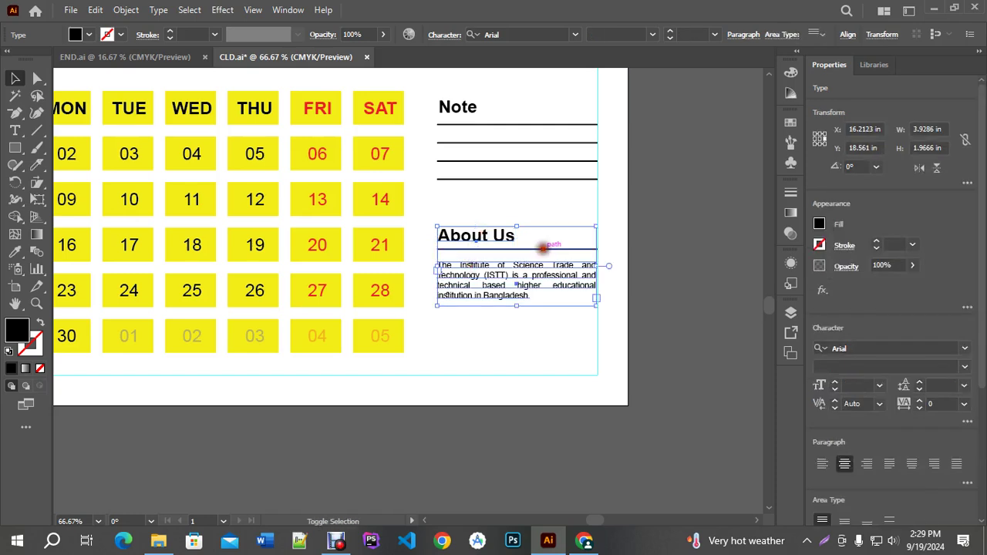
pyautogui.moveTo(500, 242); pyautogui.dragTo(484, 301)
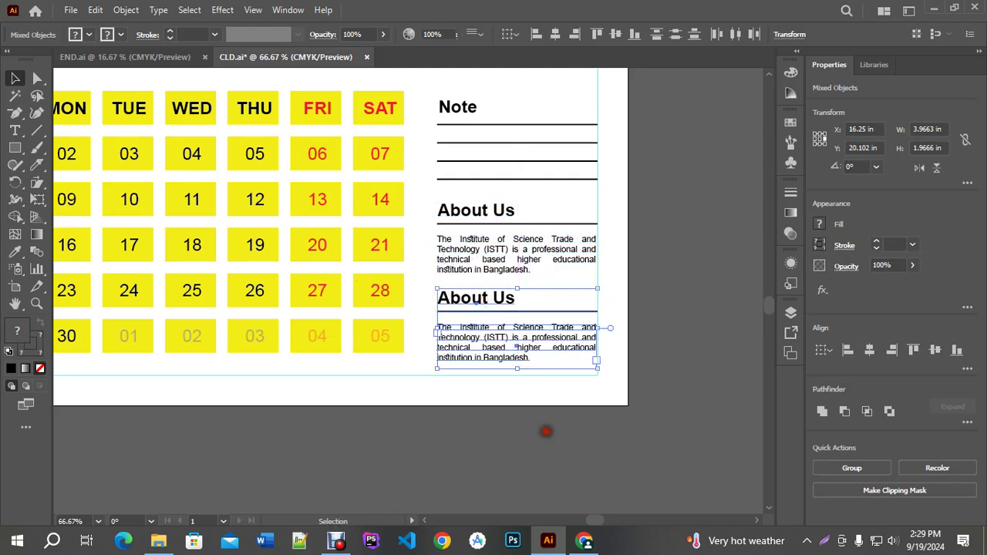
# Change the copied block's heading to "Address" and shift it about 0.05 in left toward the start of its line.
pyautogui.hotkey('ctrl', 'shift', 'a')
pyautogui.scroll(1, 483, 305)
pyautogui.tripleClick(476, 299)
pyautogui.write('A')
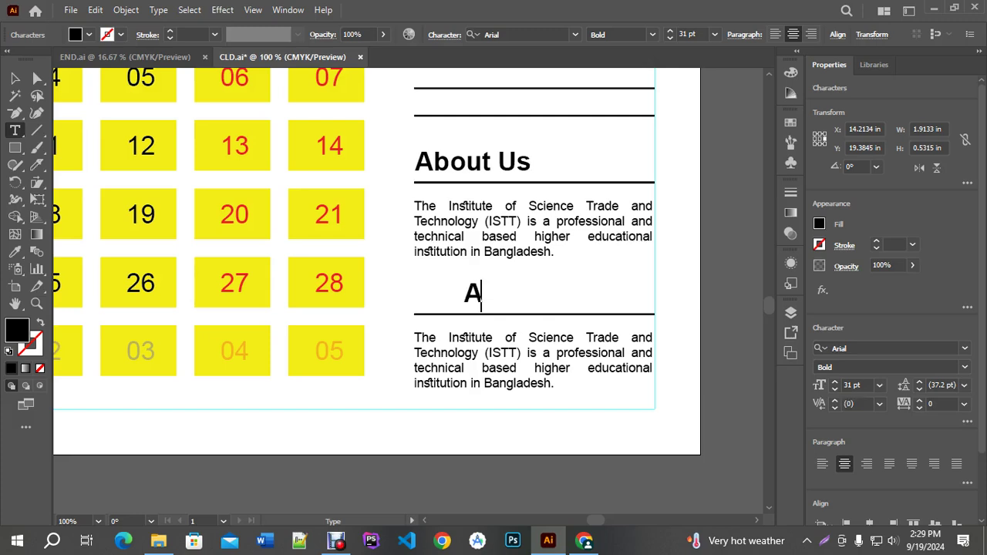
pyautogui.write('ddress')
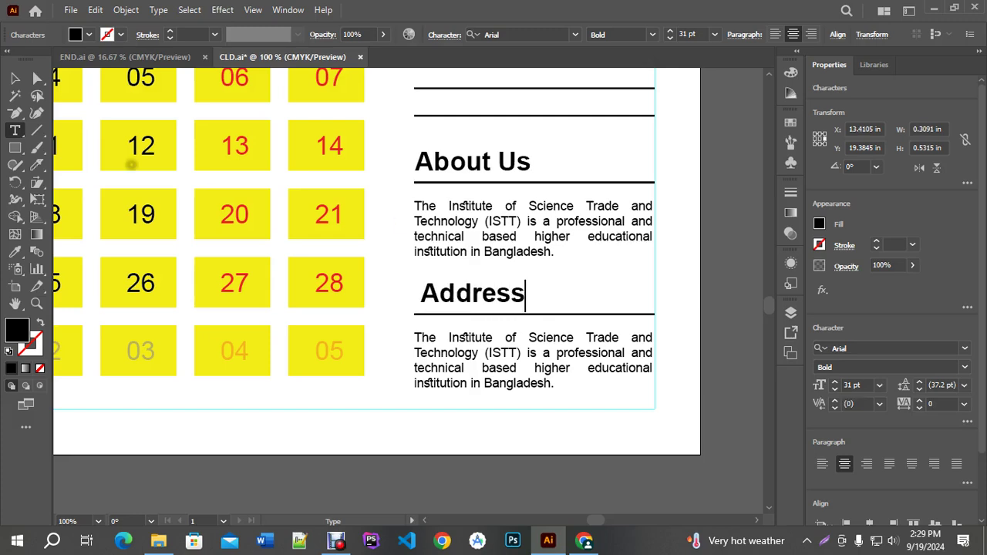
pyautogui.click(15, 78)
pyautogui.click(450, 308)
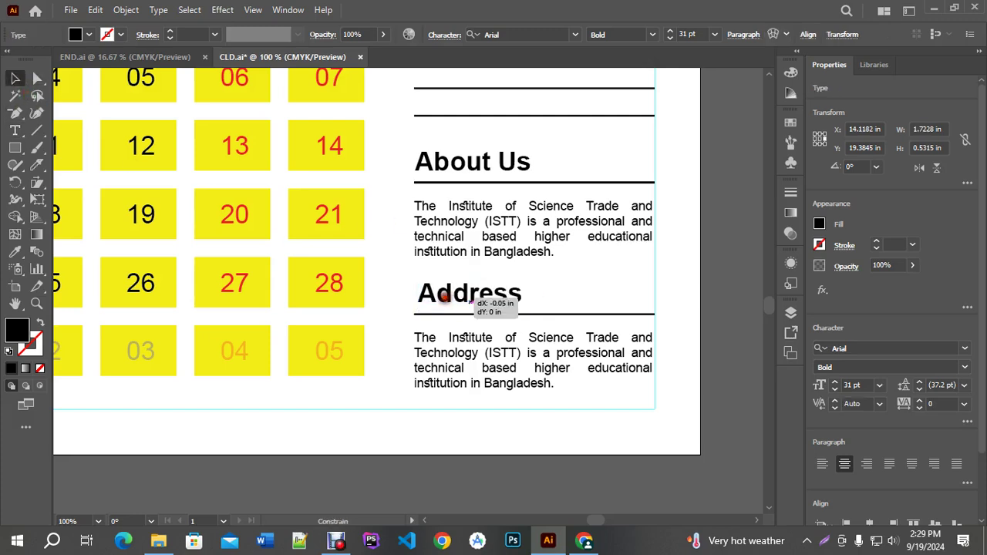
# Switch to Chrome and open the Institute of Science Trade & Technology home page from the ISTT search results.
pyautogui.click(575, 532)
pyautogui.scroll(10, 513, 253)
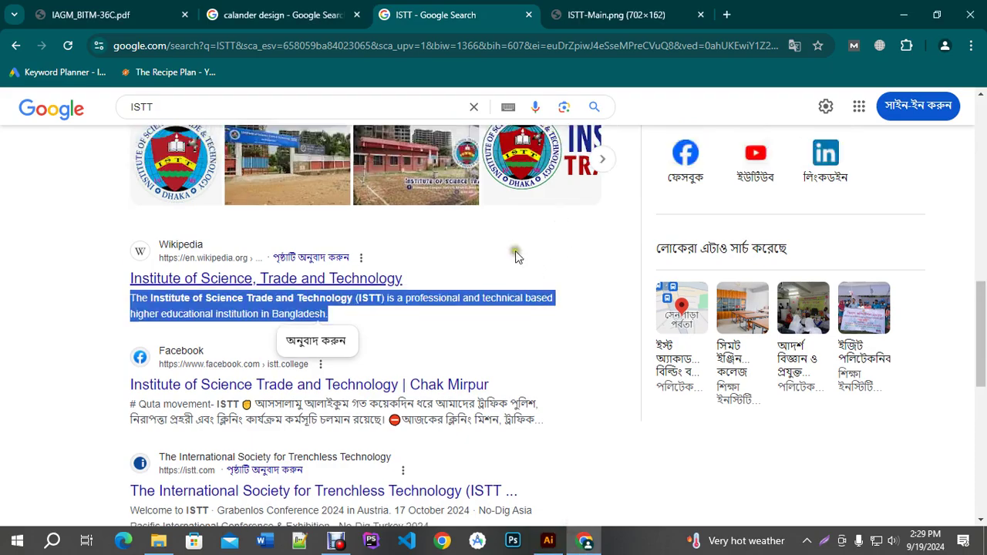
pyautogui.scroll(-7, 465, 281)
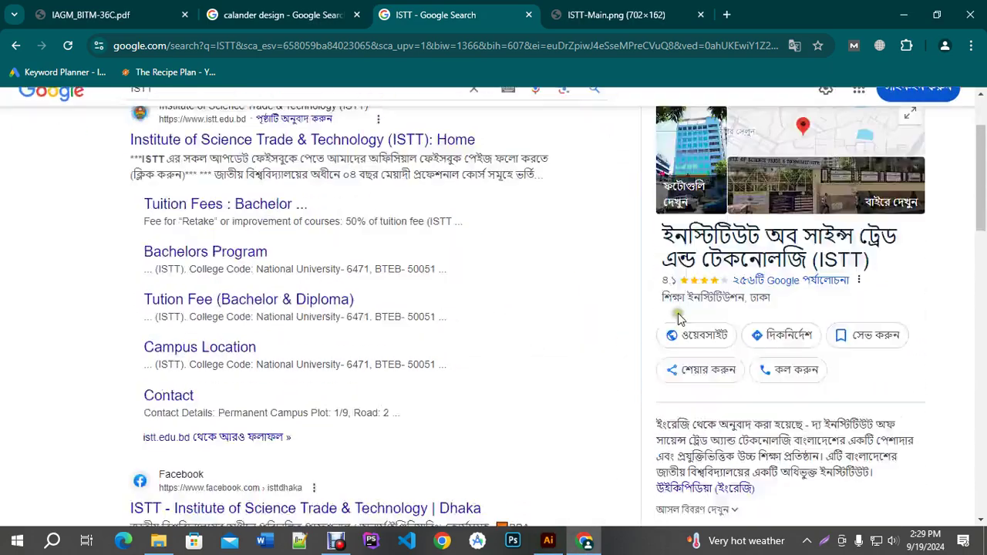
pyautogui.scroll(-8, 396, 293)
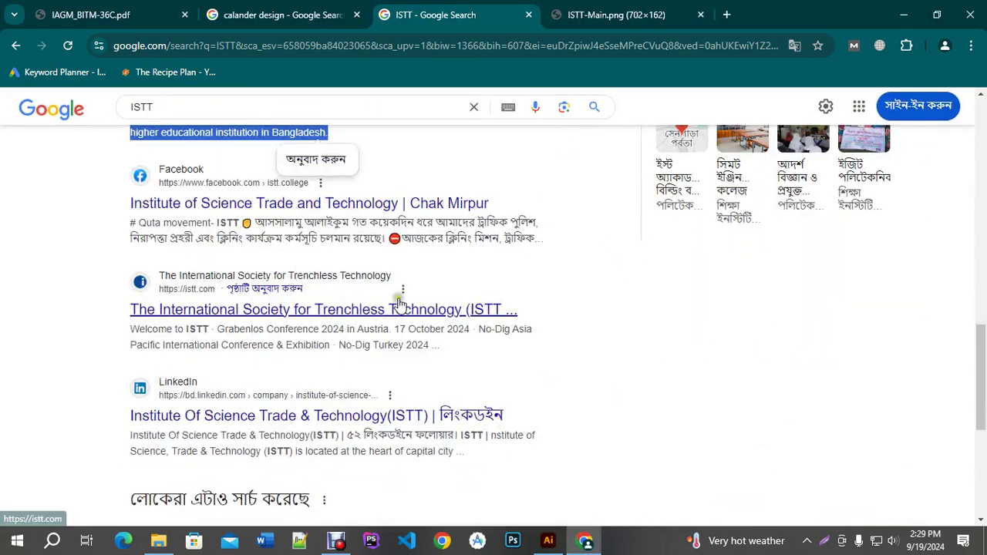
pyautogui.scroll(8, 401, 316)
pyautogui.scroll(7, 401, 316)
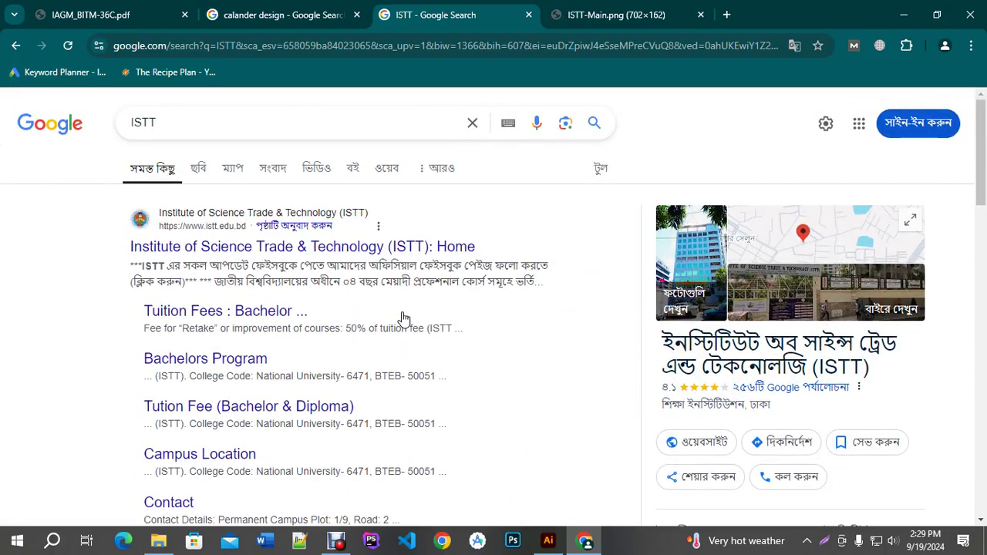
pyautogui.click(370, 248)
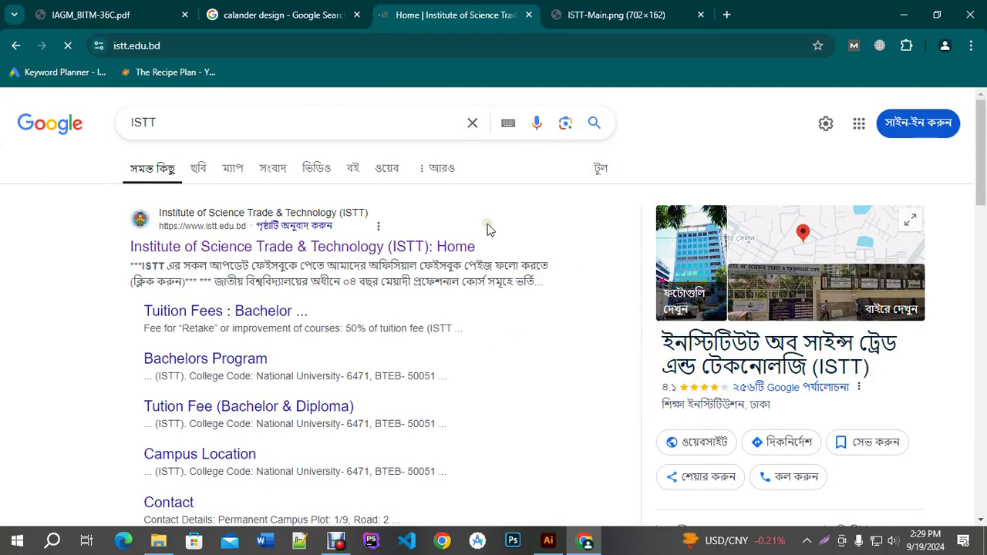
# Copy the institute's permanent campus address from the website footer.
pyautogui.scroll(-12, 488, 229)
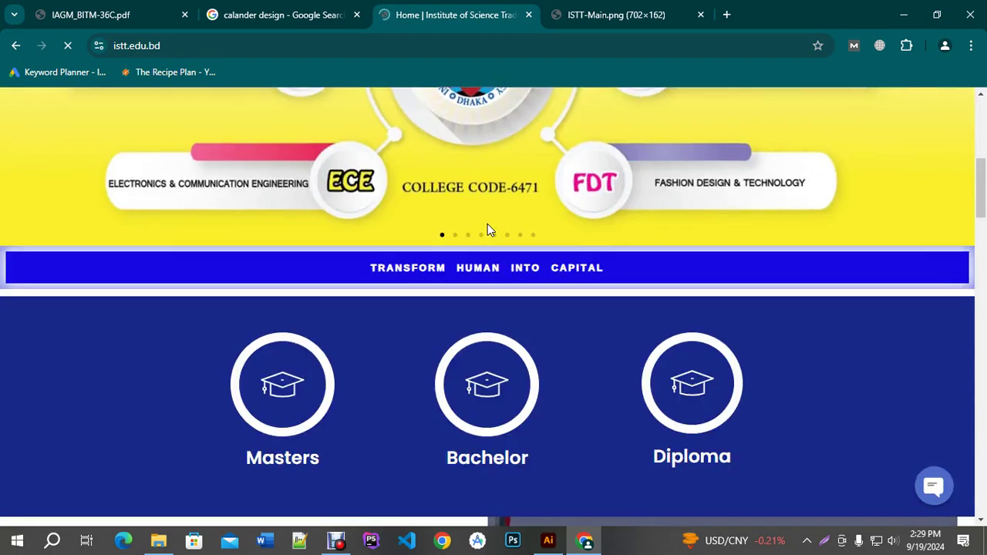
pyautogui.scroll(-20, 488, 229)
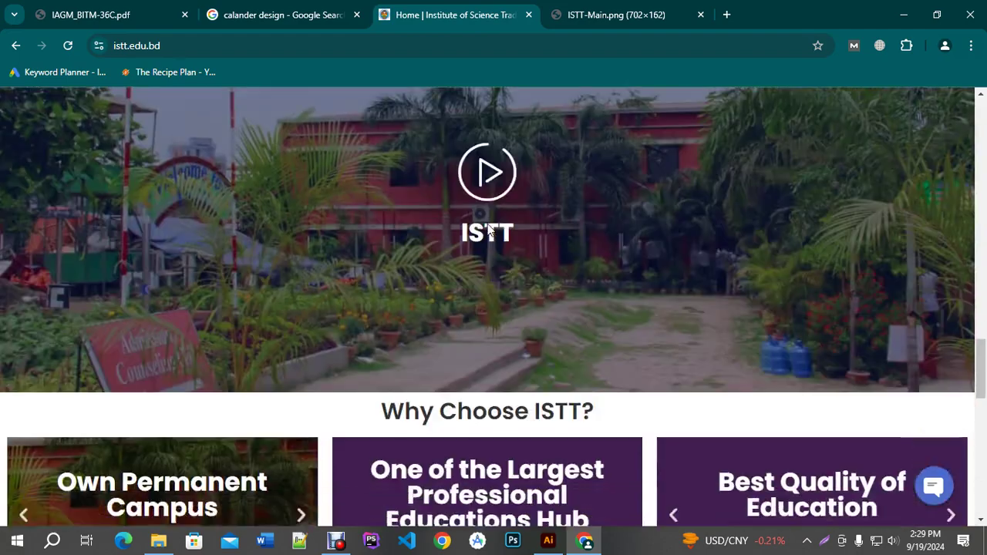
pyautogui.scroll(8, 416, 315)
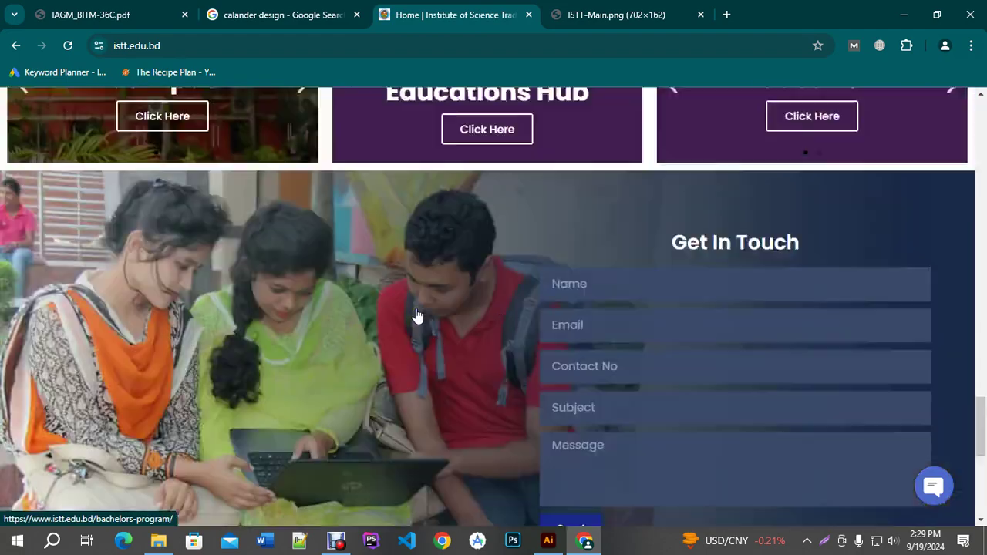
pyautogui.scroll(-2, 286, 390)
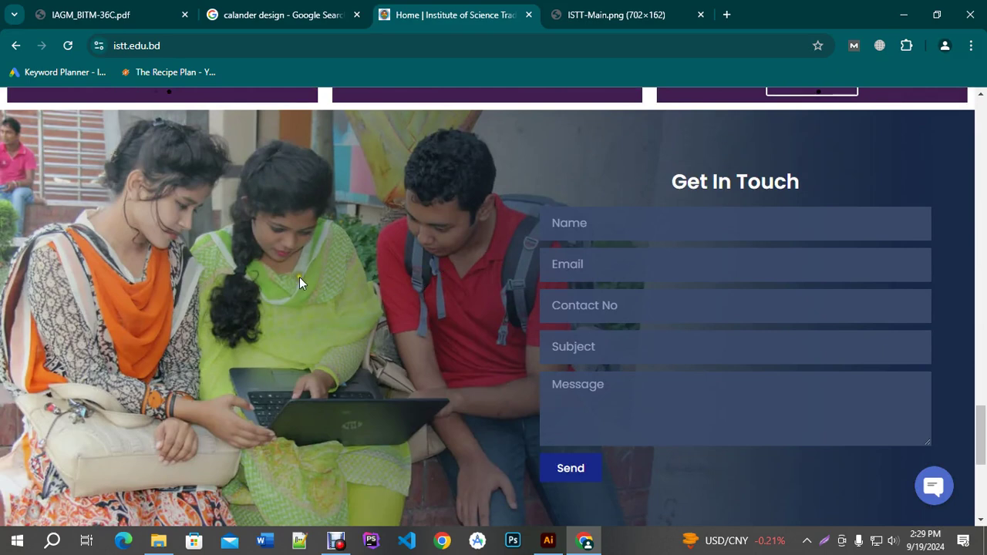
pyautogui.scroll(-5, 472, 202)
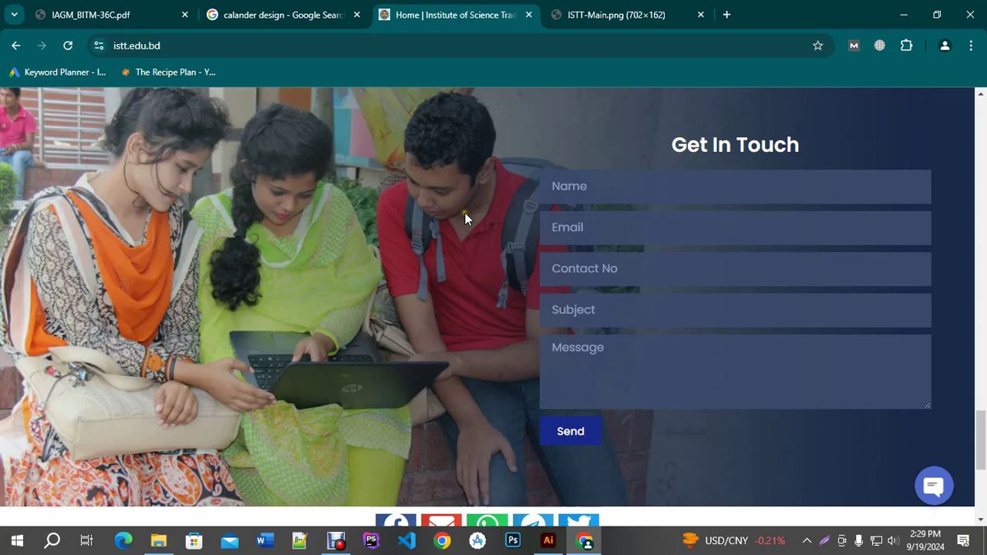
pyautogui.scroll(4, 462, 216)
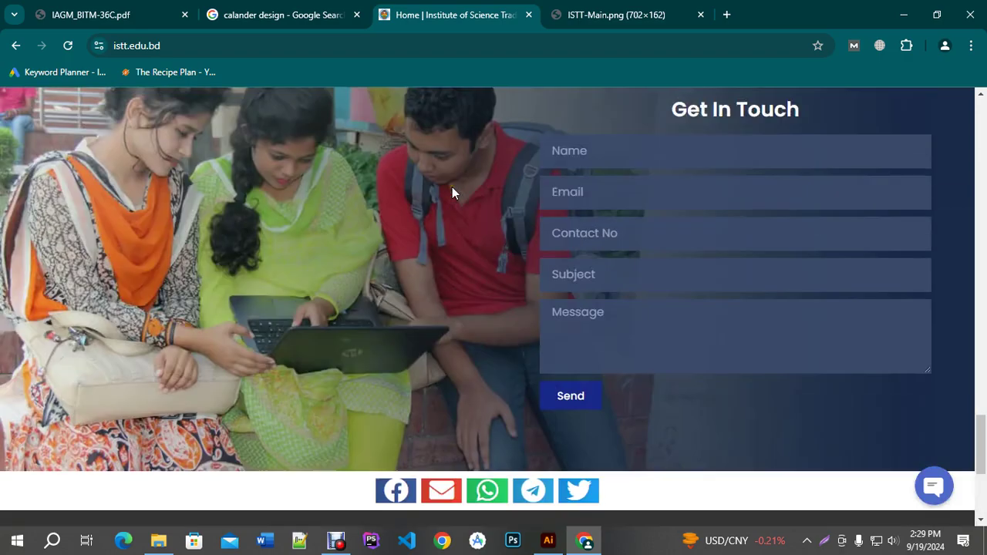
pyautogui.scroll(-4, 218, 259)
pyautogui.scroll(5, 412, 194)
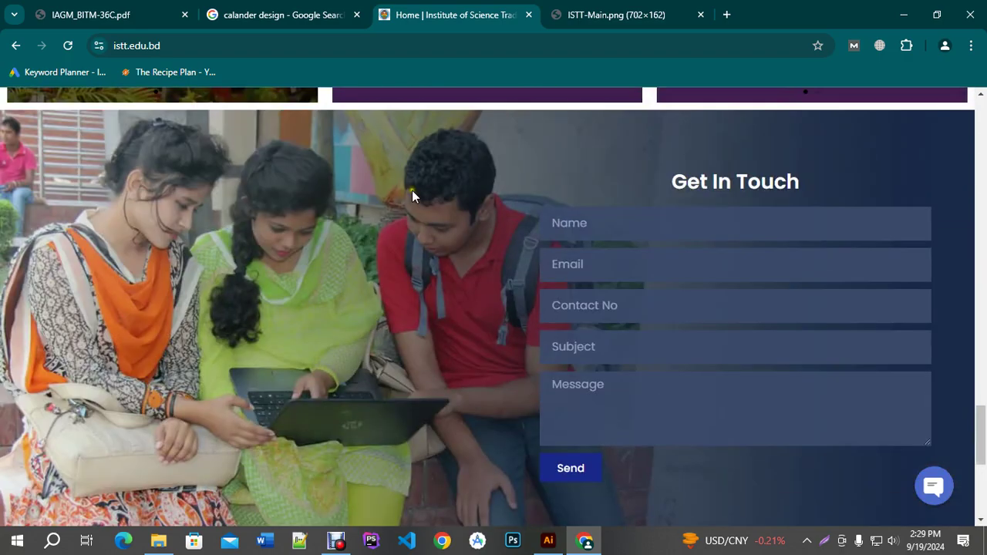
pyautogui.scroll(-5, 391, 301)
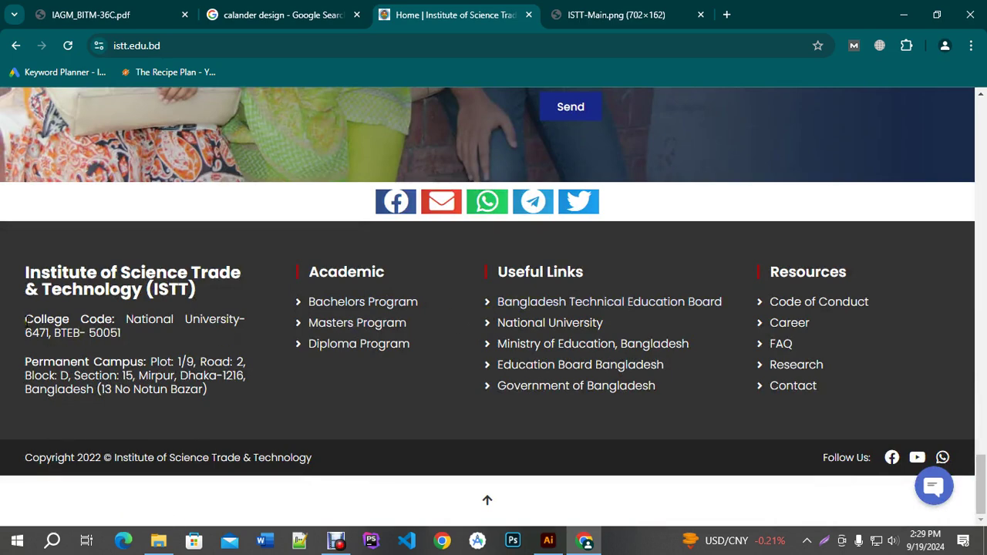
pyautogui.moveTo(149, 362); pyautogui.dragTo(219, 404)
pyautogui.hotkey('ctrl', 'c')
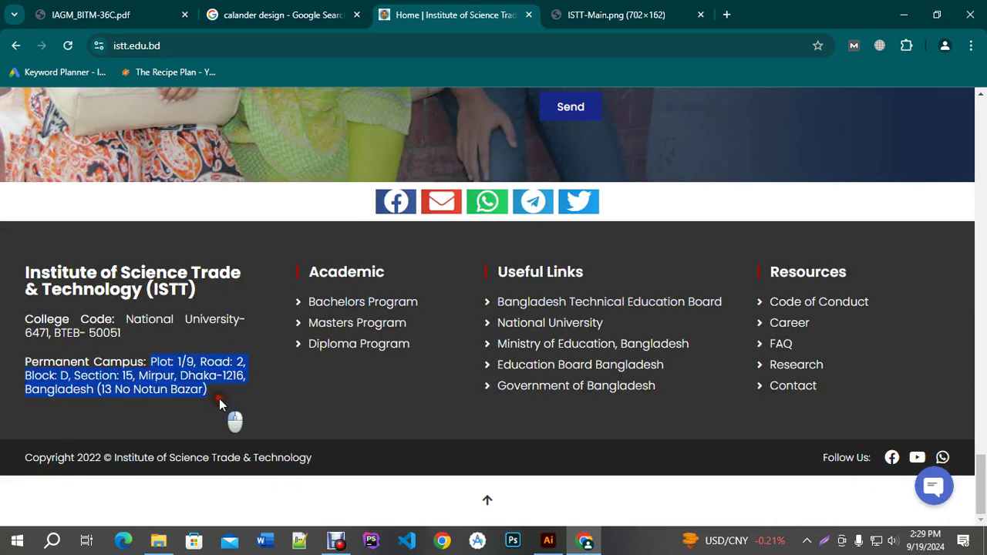
# Switch back to Illustrator and replace the whole paragraph under the Address heading with the copied campus address.
pyautogui.click(548, 540)
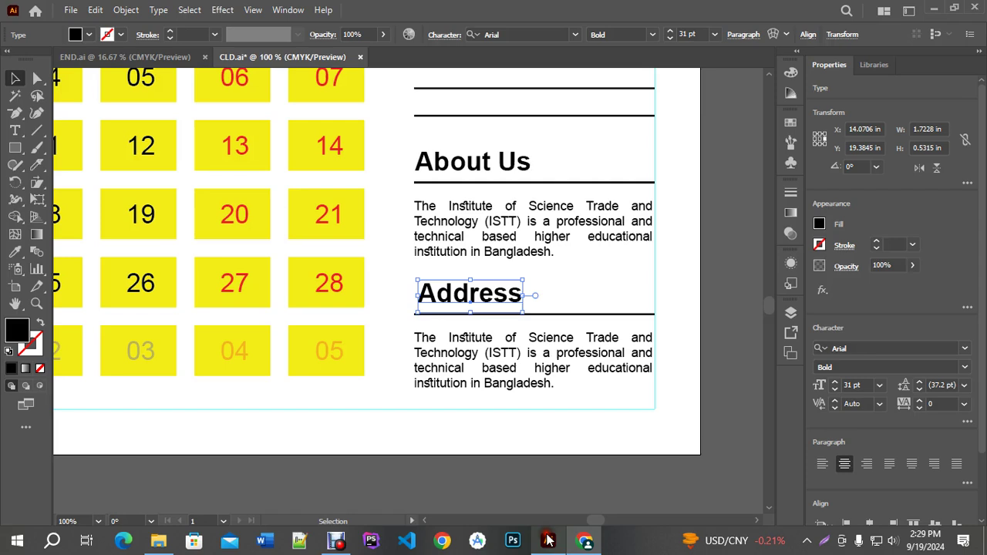
pyautogui.click(467, 341)
pyautogui.hotkey('ctrl', 'a')
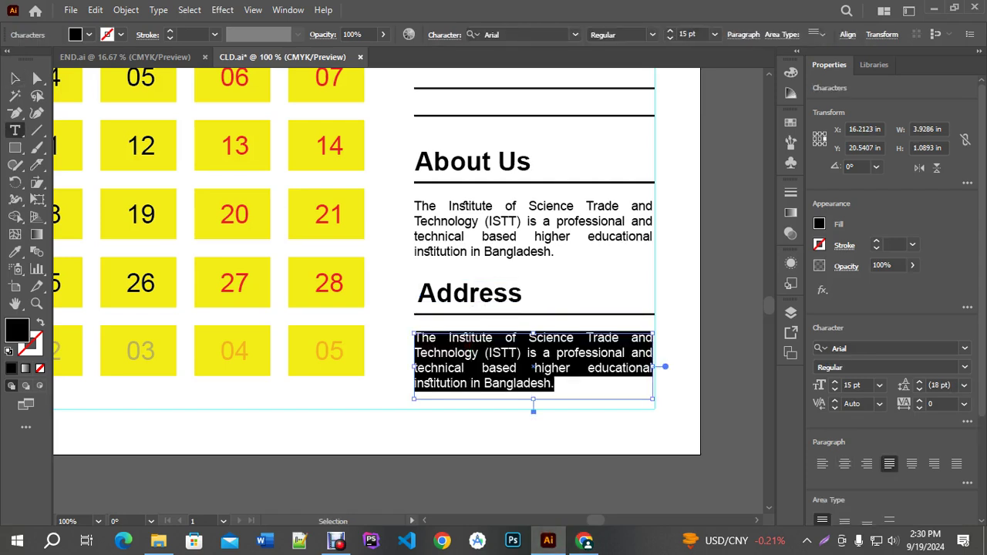
pyautogui.hotkey('ctrl', 'v')
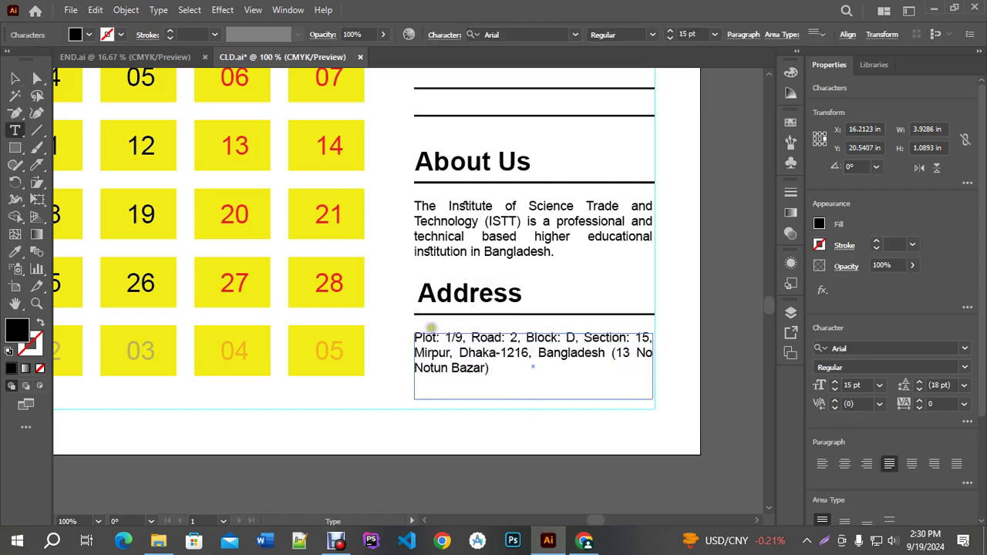
pyautogui.click(14, 80)
pyautogui.click(731, 393)
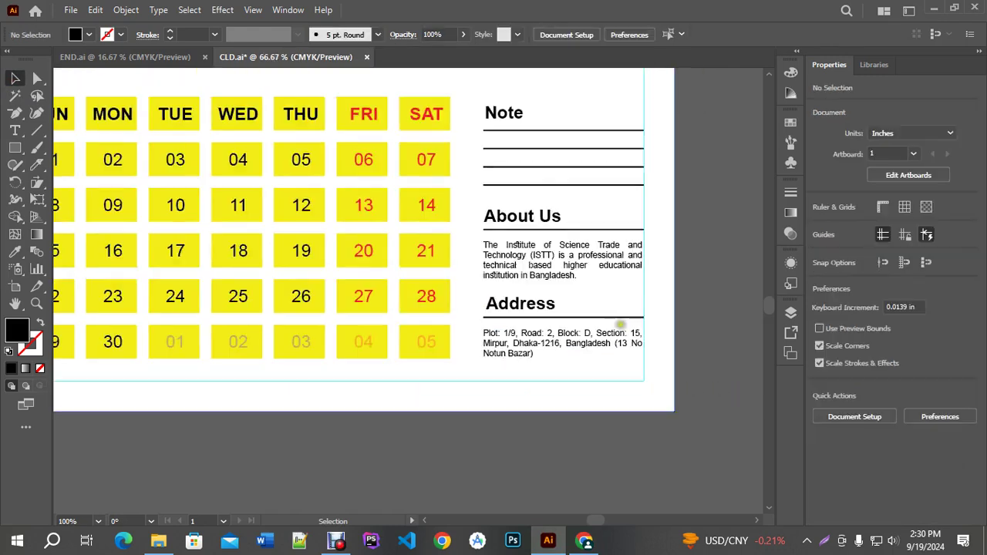
# Draw a rectangular strip 17 in wide and about 0.38 in high along the artboard's bottom edge.
pyautogui.scroll(-3, 648, 366)
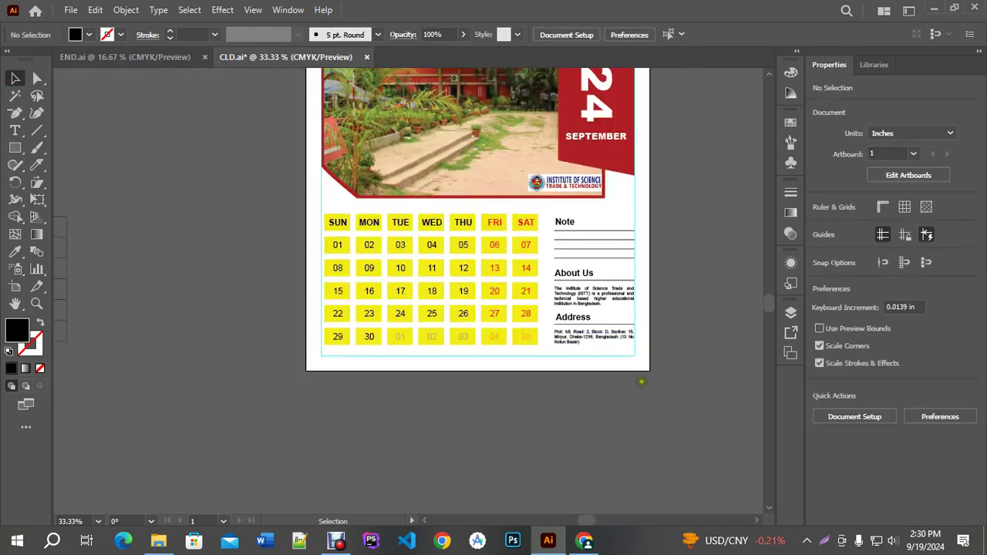
pyautogui.scroll(1, 648, 382)
pyautogui.click(15, 147)
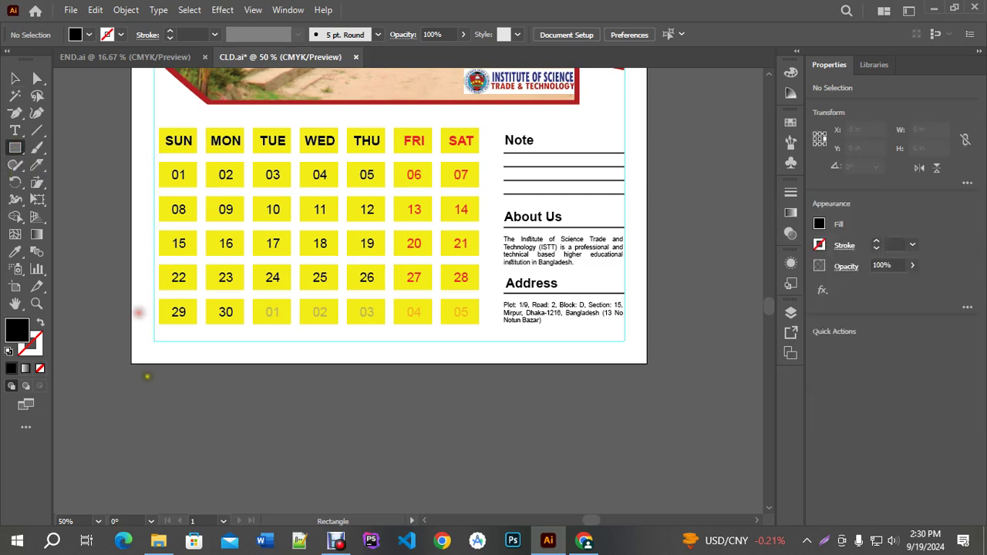
pyautogui.moveTo(131, 363); pyautogui.dragTo(647, 353)
# Fill the bottom strip with the red of the 2024 banner using the Eyedropper.
pyautogui.click(13, 252)
pyautogui.scroll(-2, 381, 375)
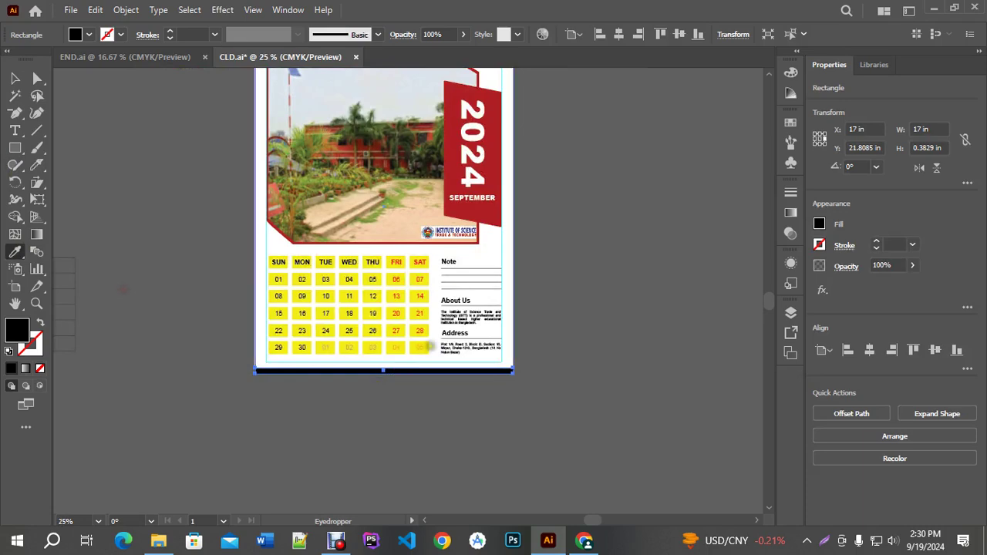
pyautogui.scroll(2, 463, 200)
pyautogui.click(524, 172)
pyautogui.scroll(-2, 535, 193)
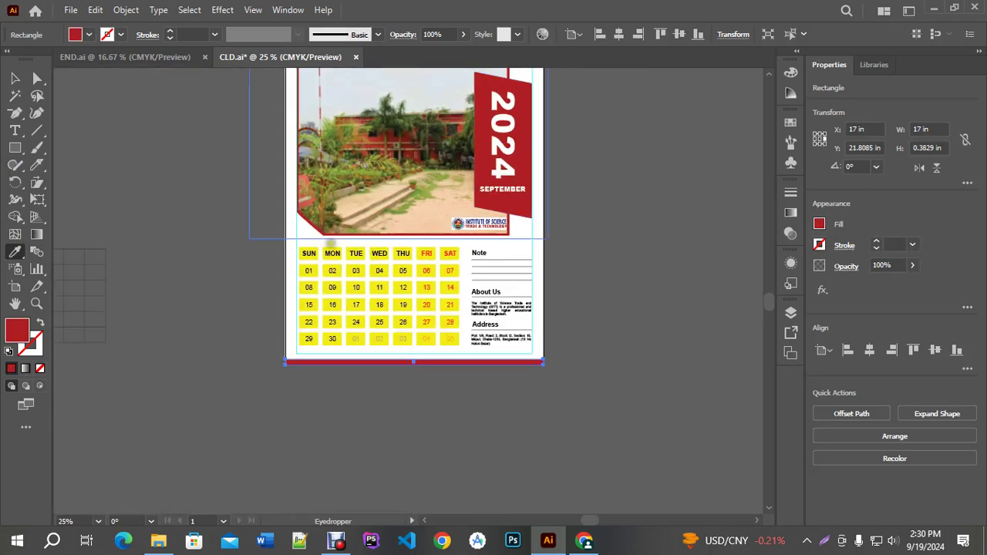
# Paste a copy of the red strip in place behind it and extend its upper edge to a height of about 0.55 in.
pyautogui.press('v')
pyautogui.scroll(2, 367, 321)
pyautogui.scroll(1, 432, 398)
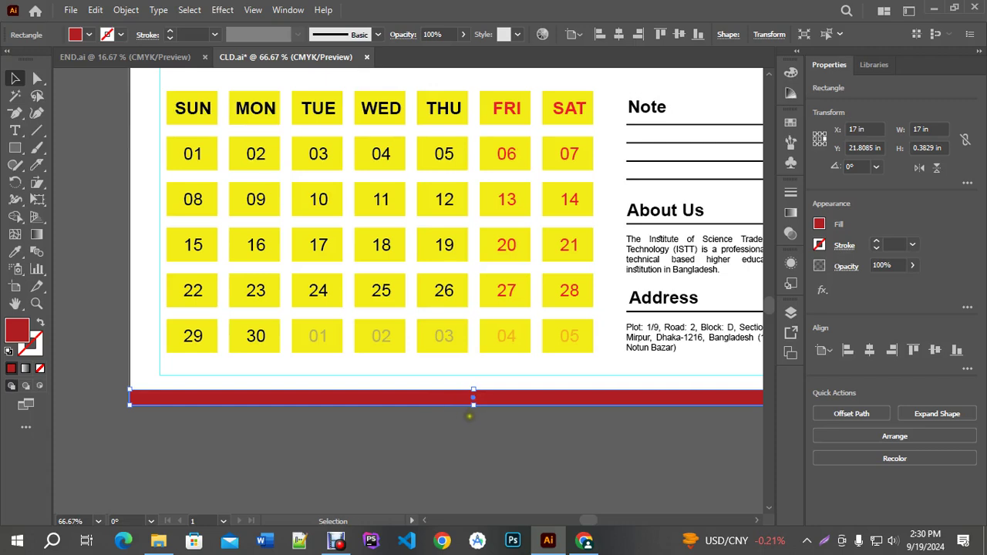
pyautogui.press('a')
pyautogui.press('v')
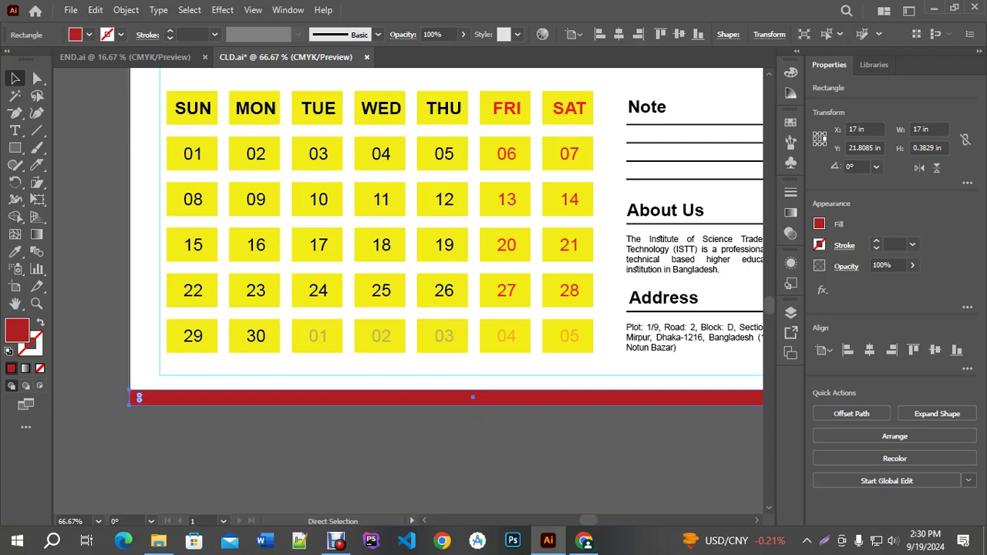
pyautogui.moveTo(473, 391); pyautogui.dragTo(472, 383)
# Fill the taller back strip with the dark blue sampled from the institute logo's lettering, and deselect it.
pyautogui.click(15, 253)
pyautogui.scroll(5, 444, 244)
pyautogui.hscroll(3, 445, 244)
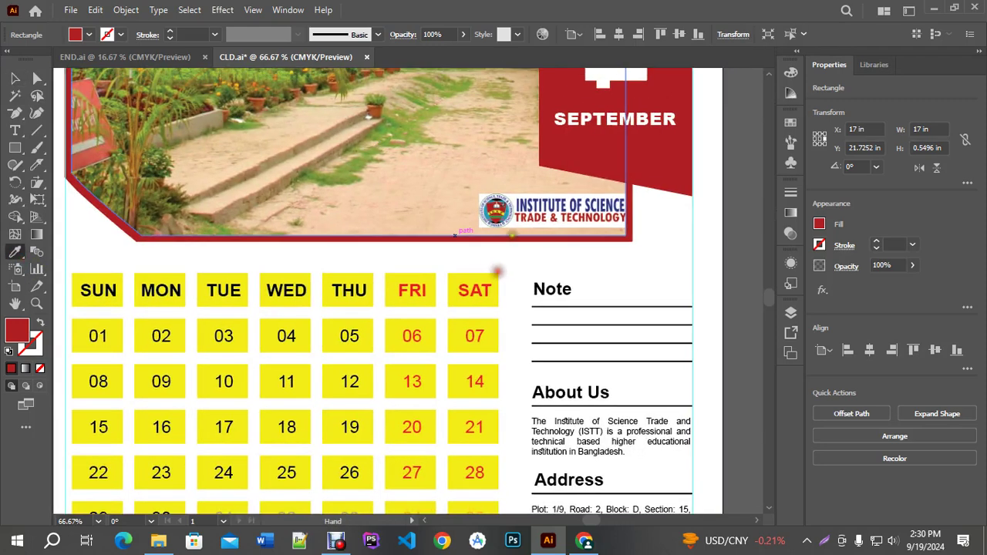
pyautogui.click(515, 208)
pyautogui.scroll(-2, 522, 211)
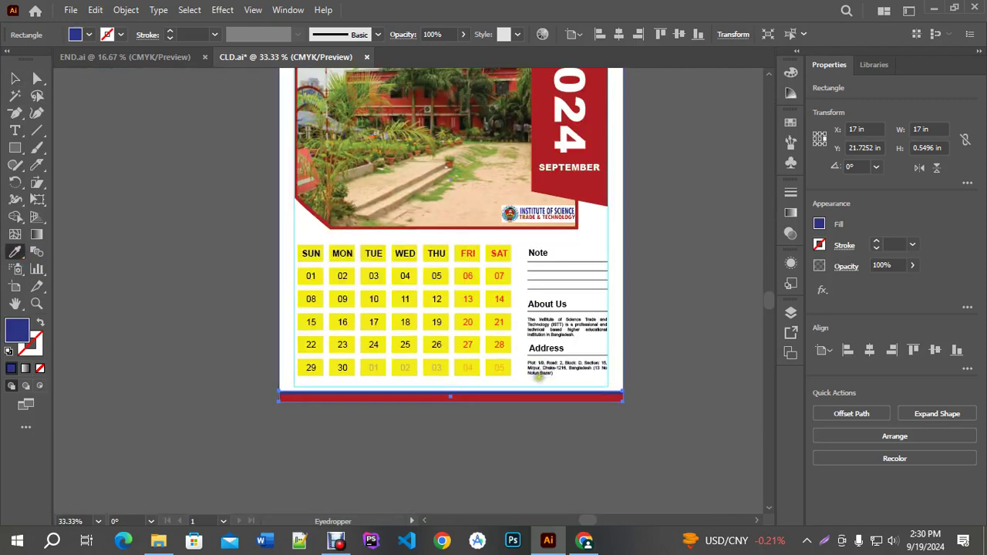
pyautogui.scroll(2, 540, 377)
pyautogui.scroll(-1, 535, 444)
pyautogui.press('v')
pyautogui.scroll(-3, 535, 439)
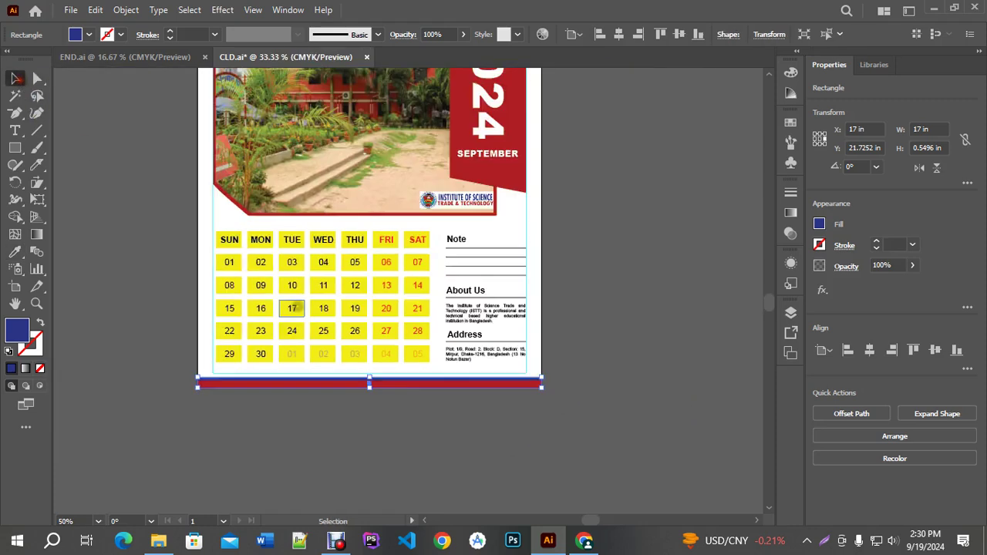
pyautogui.click(468, 249)
pyautogui.scroll(1, 318, 176)
pyautogui.scroll(-1, 573, 227)
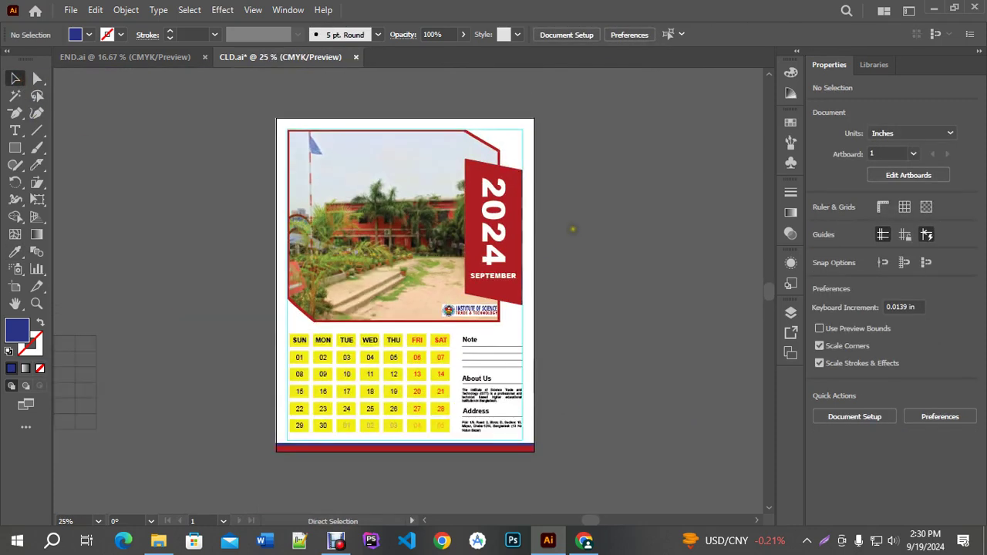
# Delete the leftover empty grid beside the artboard, and save the calendar document.
pyautogui.scroll(-1, 606, 248)
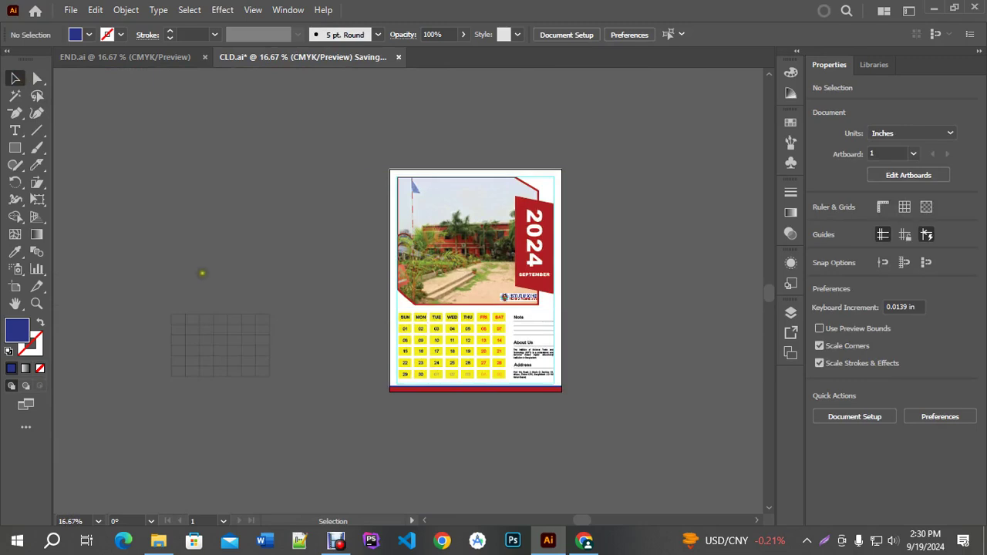
pyautogui.moveTo(203, 275); pyautogui.dragTo(284, 411)
pyautogui.click(568, 296)
pyautogui.scroll(1, 570, 298)
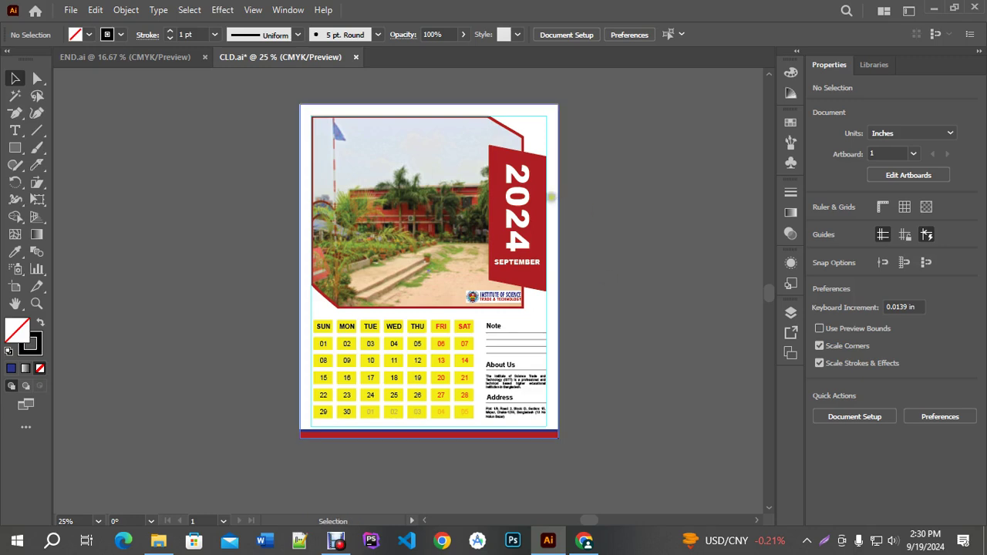
pyautogui.scroll(1, 586, 238)
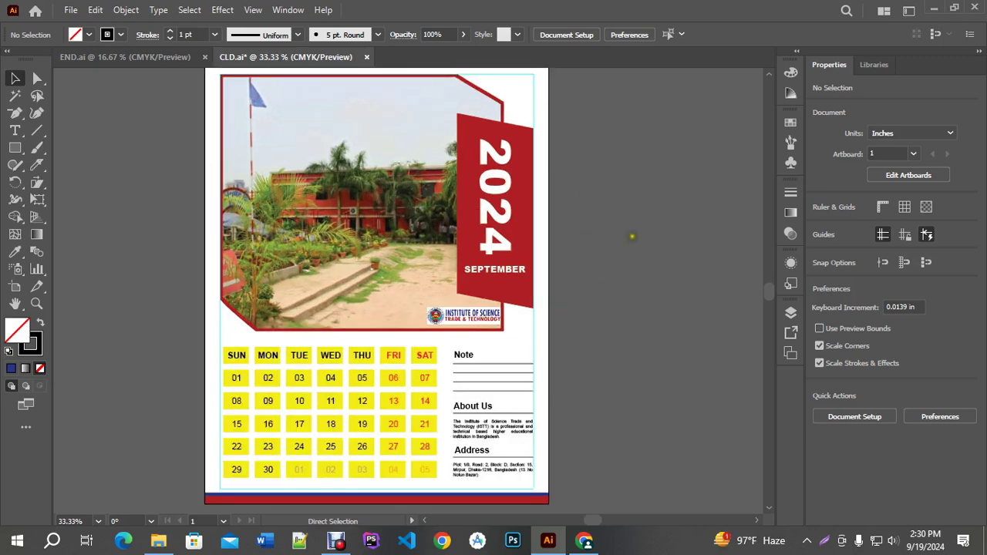
pyautogui.hotkey('ctrl', 's')
pyautogui.hotkey('ctrl', '0')
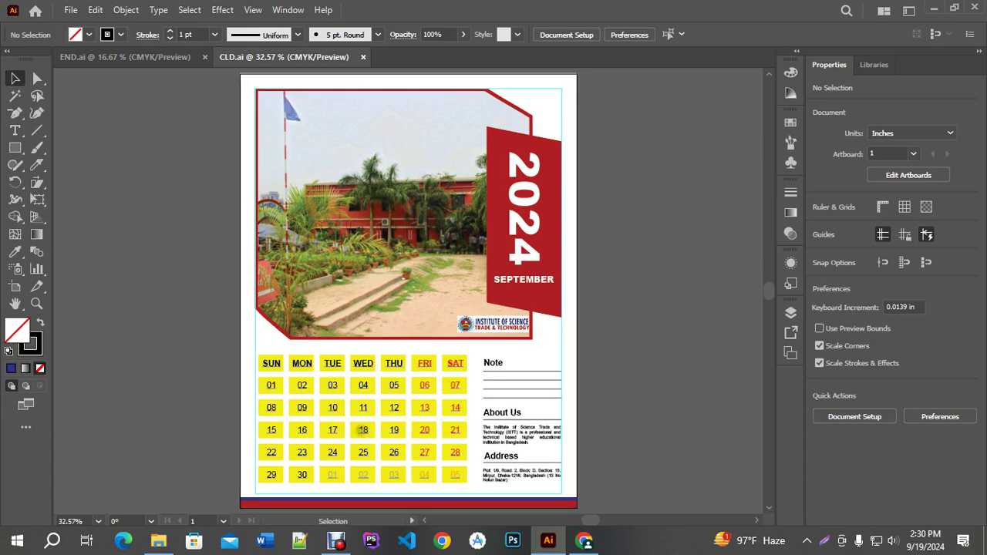
pyautogui.click(363, 429)
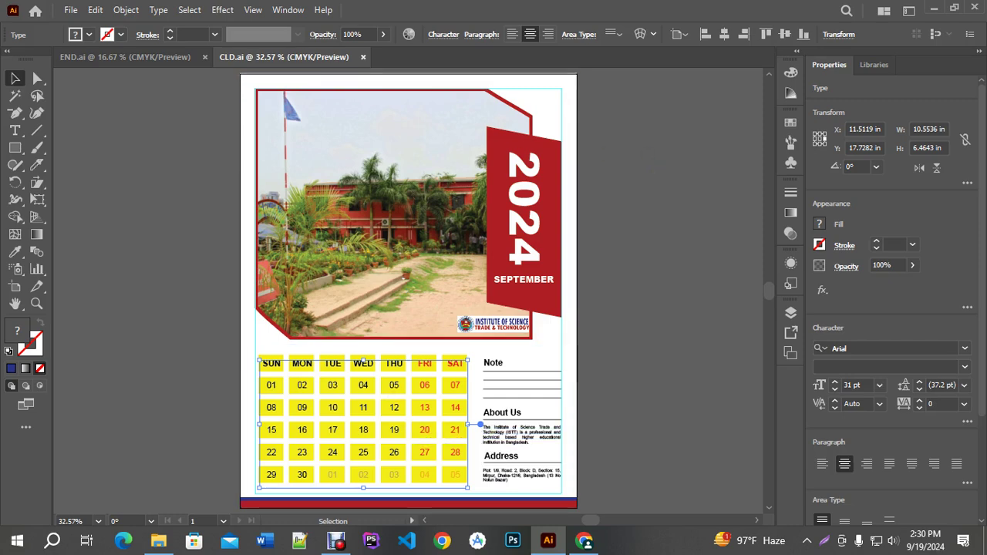
pyautogui.click(336, 542)
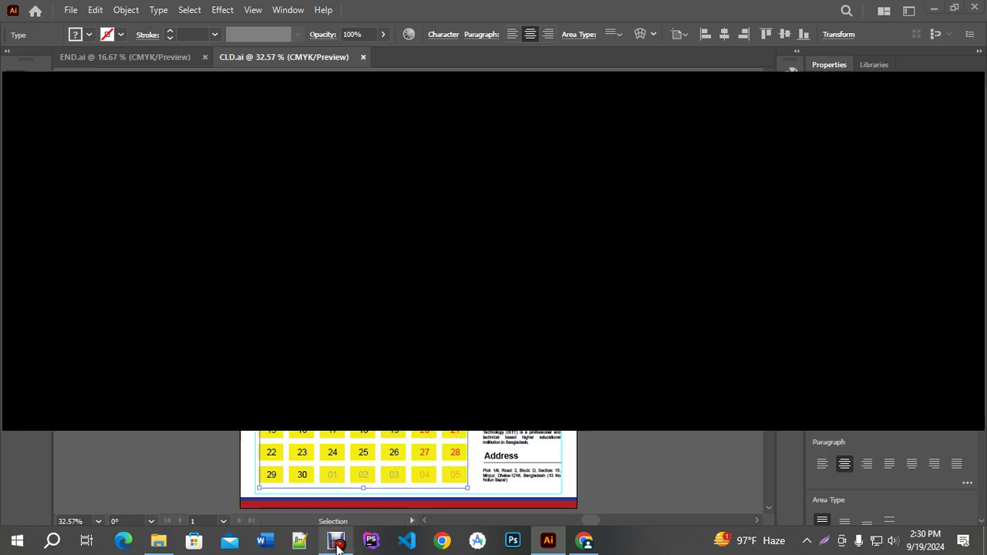
pyautogui.click(344, 482)
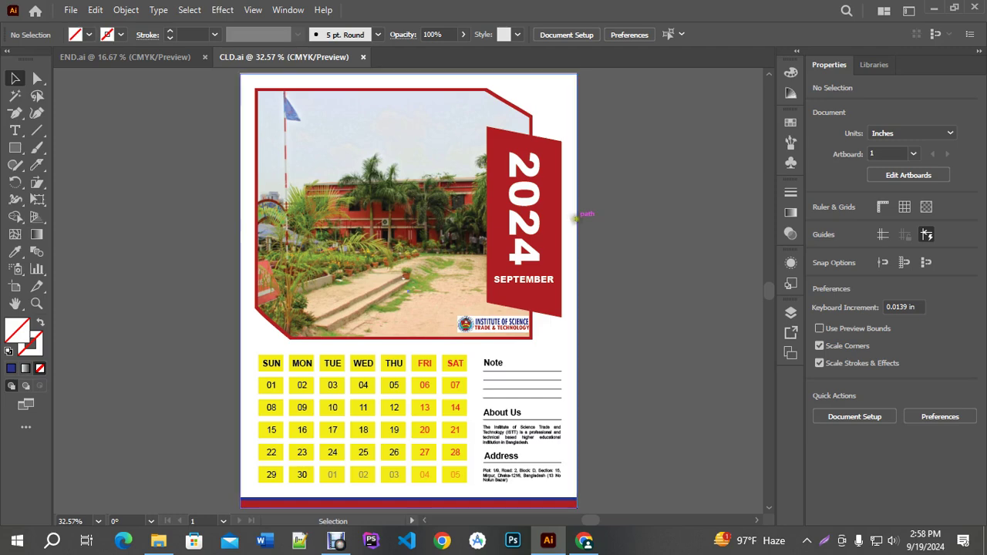
# Try shrinking the calendar's date text frame to about 8.59 in wide and 4.42 in high, and undo it.
pyautogui.scroll(4, 391, 389)
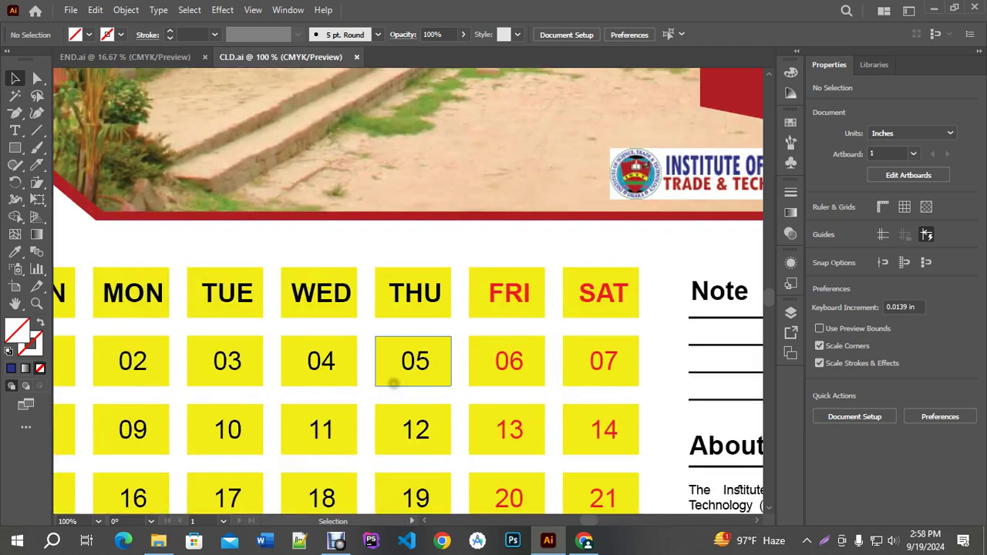
pyautogui.click(415, 293)
pyautogui.scroll(-2, 457, 278)
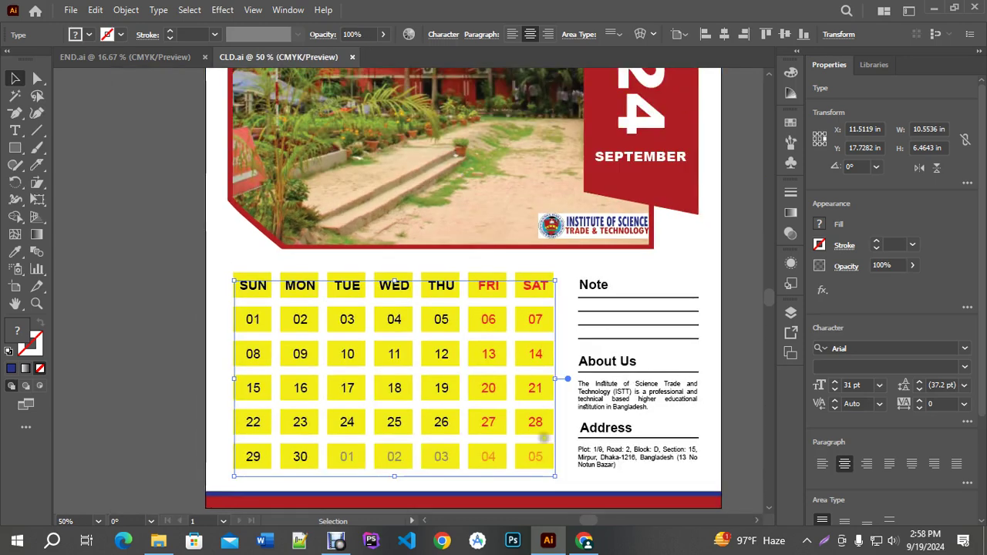
pyautogui.moveTo(549, 476); pyautogui.dragTo(495, 414)
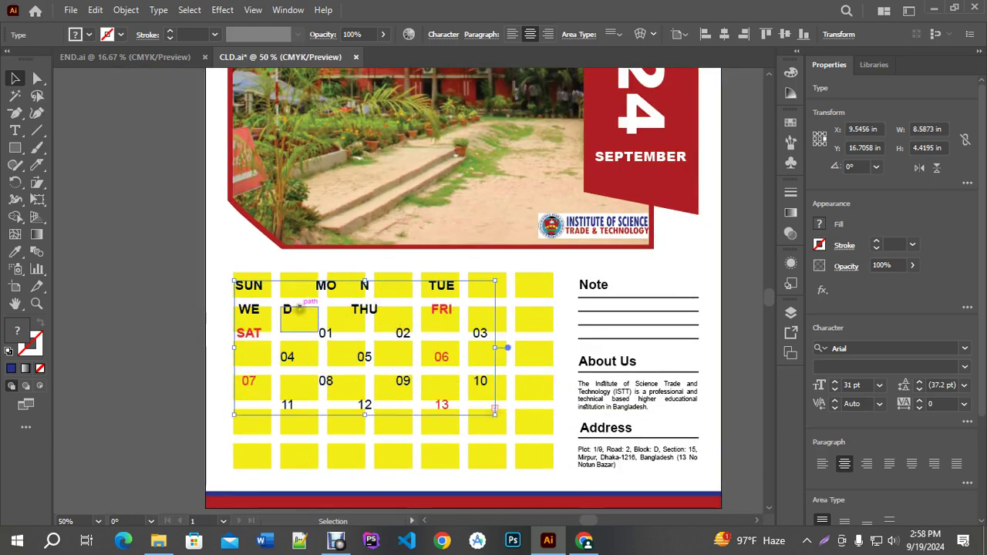
pyautogui.hotkey('ctrl', 'z')
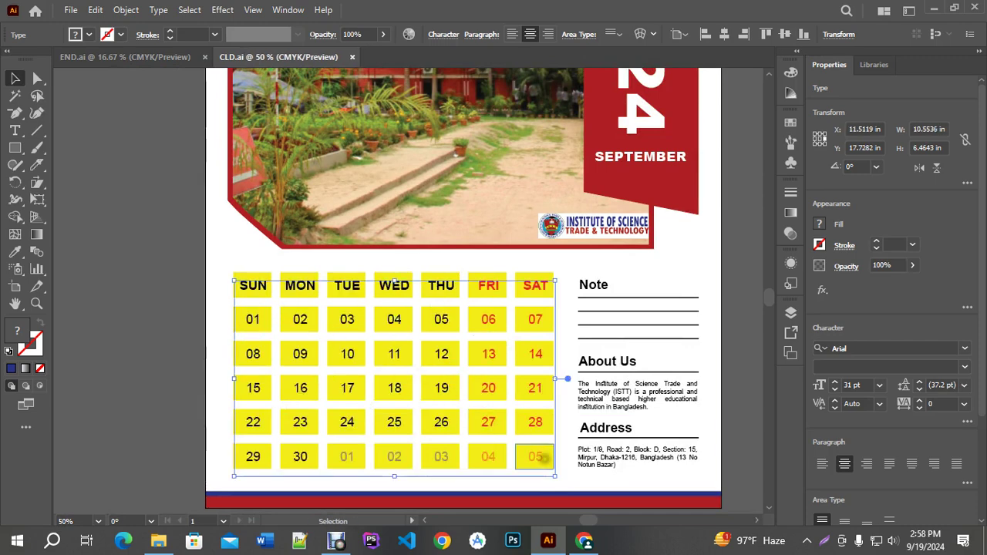
pyautogui.moveTo(549, 476); pyautogui.dragTo(647, 499)
pyautogui.moveTo(518, 222); pyautogui.dragTo(553, 375)
# Try a 34 pt font size for the date text with its frame enlarged to about 11.69 by 7.31 in, and undo both.
pyautogui.scroll(1, 552, 369)
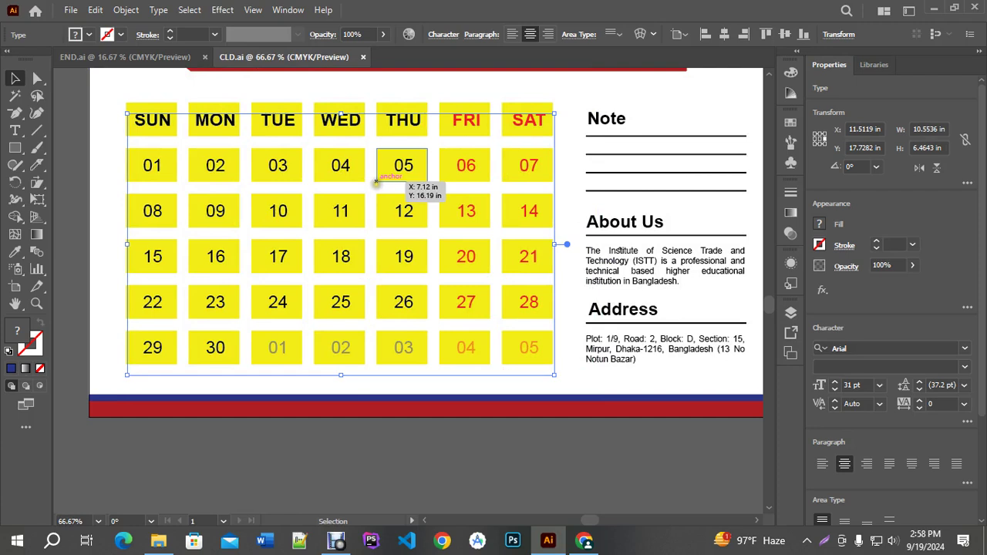
pyautogui.click(446, 34)
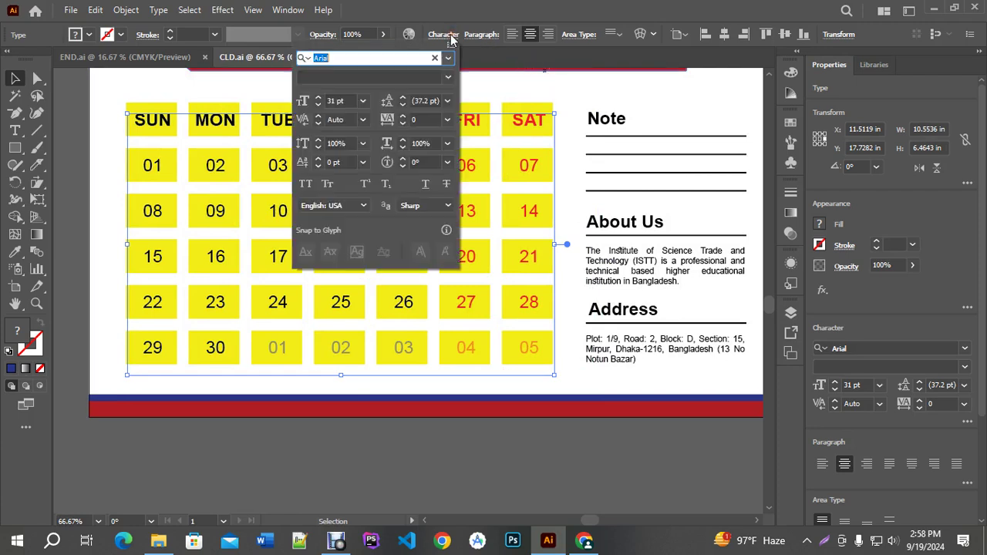
pyautogui.click(320, 101)
pyautogui.click(320, 101)
pyautogui.click(320, 101)
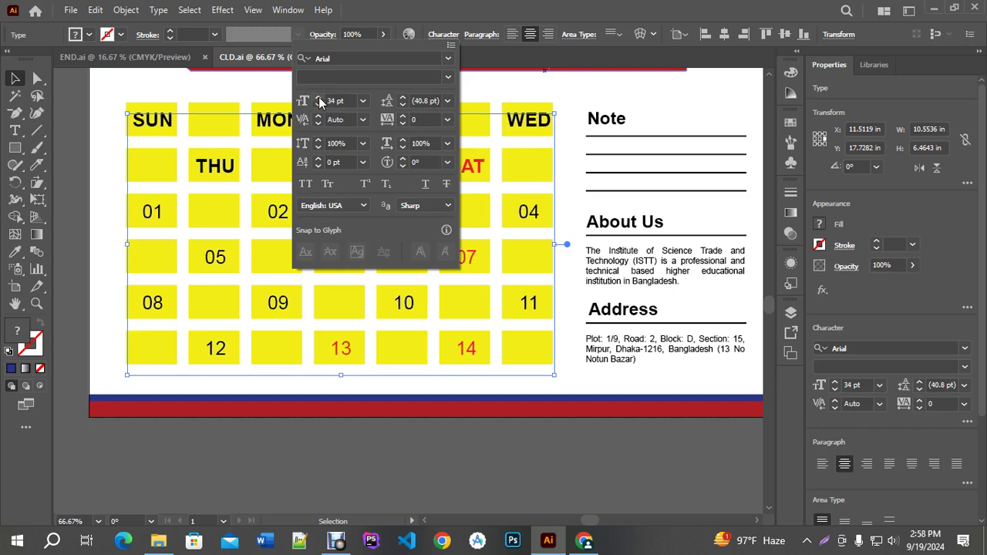
pyautogui.click(413, 11)
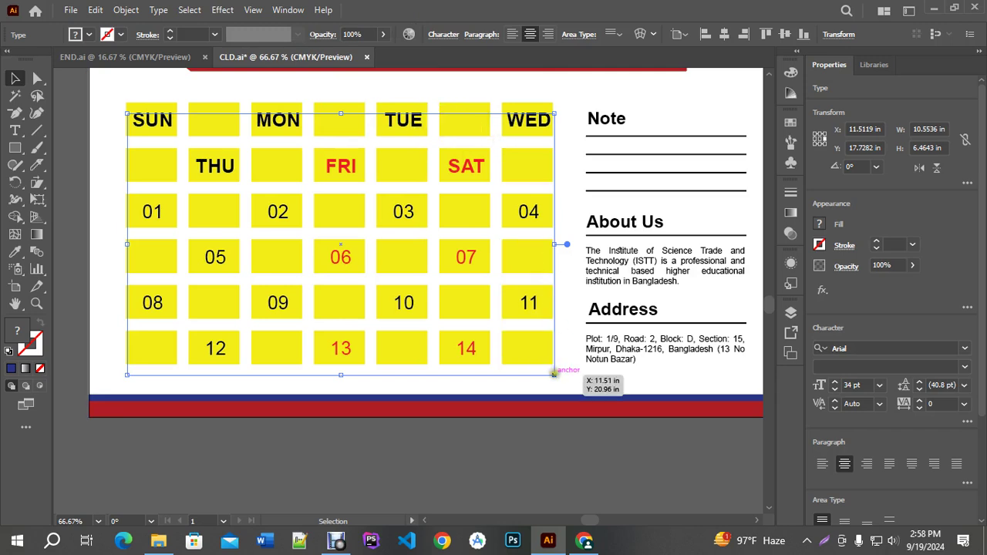
pyautogui.moveTo(554, 373); pyautogui.dragTo(601, 406)
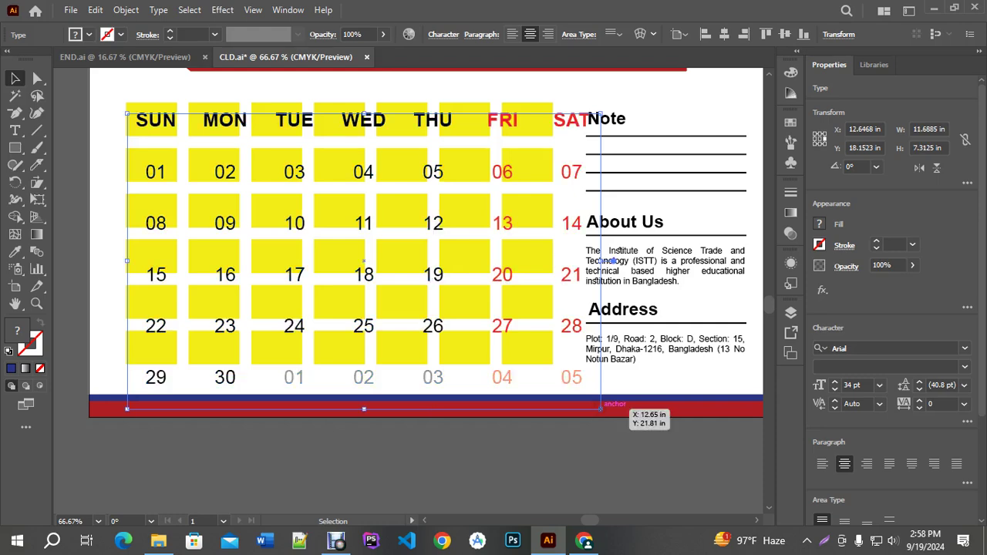
pyautogui.hotkey('ctrl', 'z')
pyautogui.hotkey('ctrl', 'z')
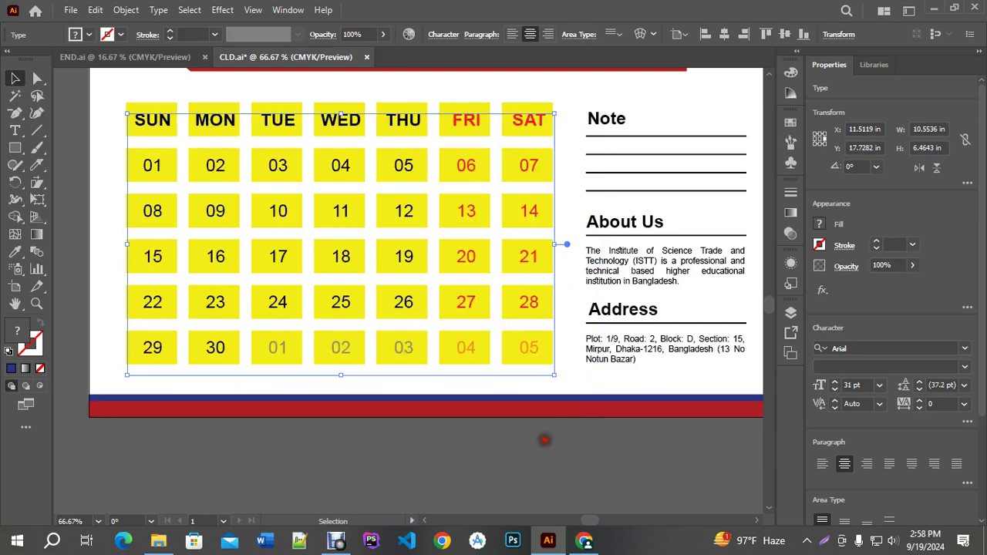
pyautogui.click(544, 440)
# Draw a rectangle about 1.38 in wide and 0.73 in high beside the artboard in the date cells' yellow.
pyautogui.scroll(-2, 544, 441)
pyautogui.scroll(4, 451, 404)
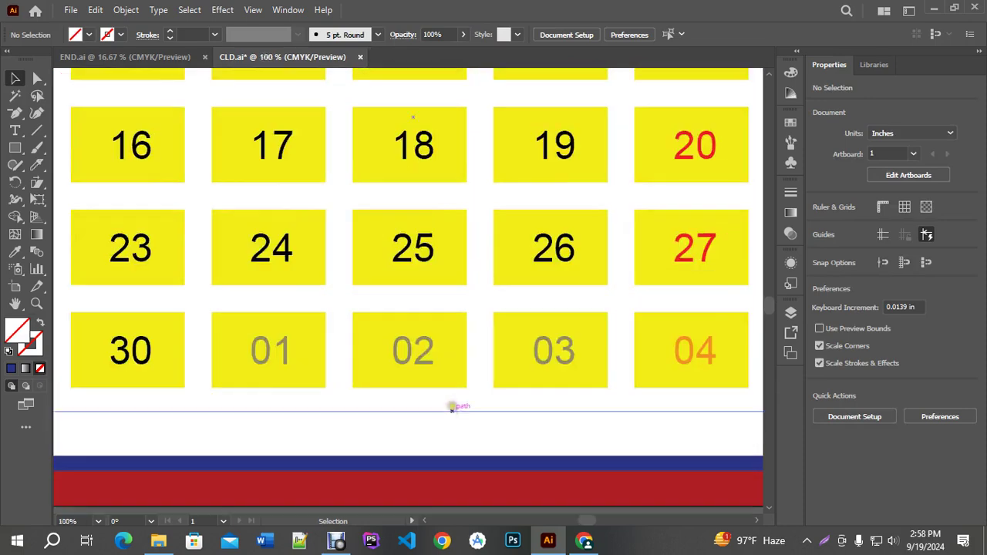
pyautogui.scroll(-2, 452, 403)
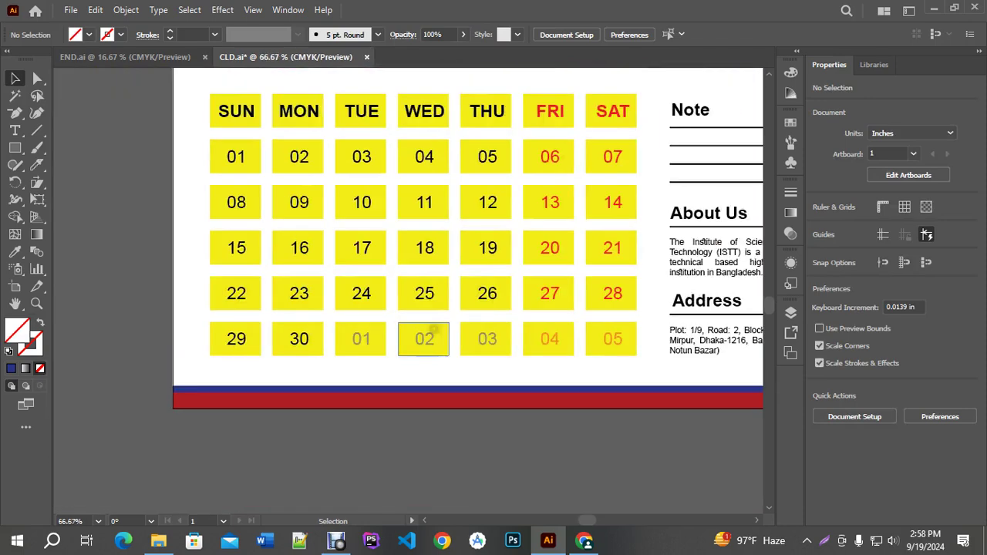
pyautogui.click(445, 96)
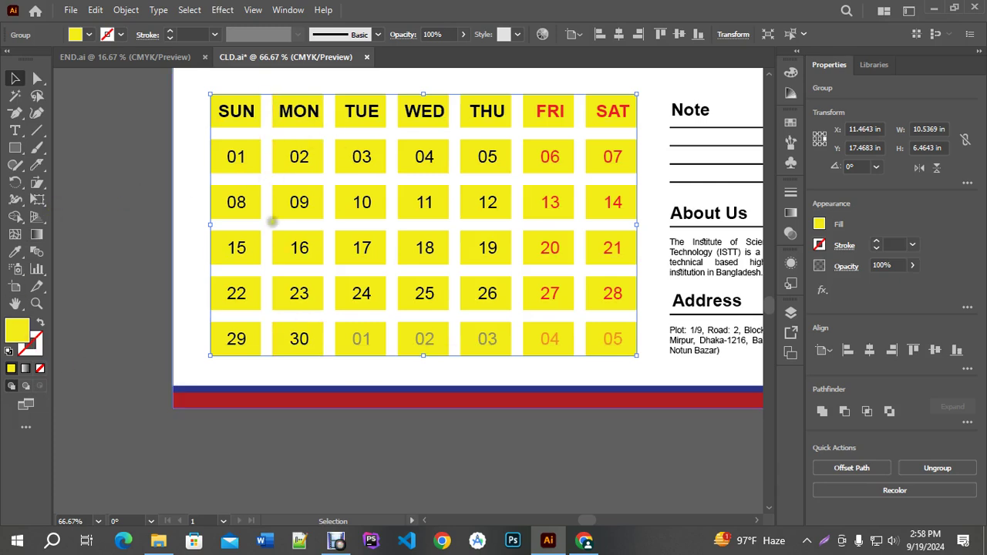
pyautogui.moveTo(255, 217); pyautogui.dragTo(423, 258)
pyautogui.click(14, 148)
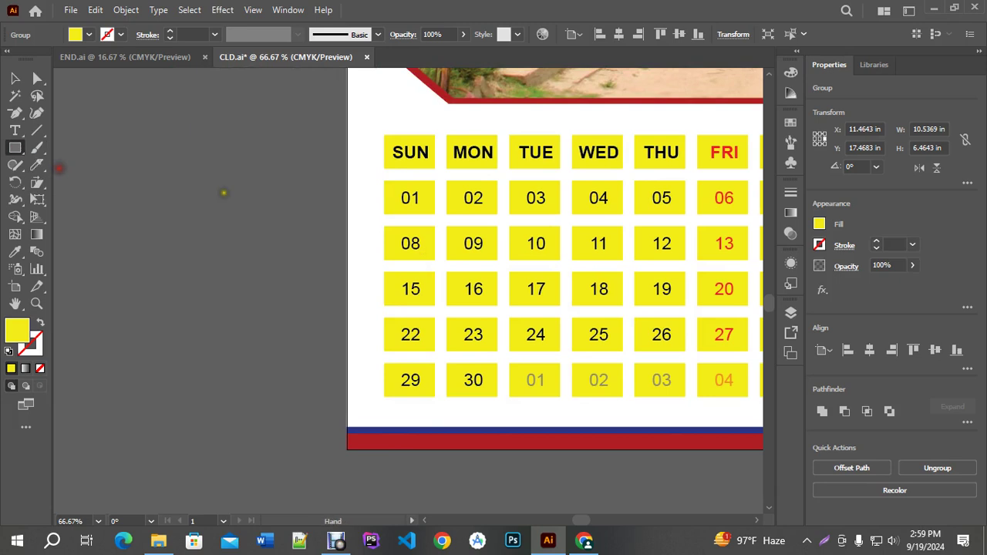
pyautogui.hscroll(-3, 223, 191)
pyautogui.moveTo(137, 127); pyautogui.dragTo(166, 189)
# Repeat the rectangle's downward copy to build a column of eight evenly spaced yellow rectangles.
pyautogui.click(15, 77)
pyautogui.hotkey('ctrl', 'd')
pyautogui.hotkey('ctrl', 'd')
pyautogui.hotkey('ctrl', 'd')
pyautogui.hotkey('ctrl', 'd')
pyautogui.hotkey('ctrl', 'd')
pyautogui.hotkey('ctrl', 'd')
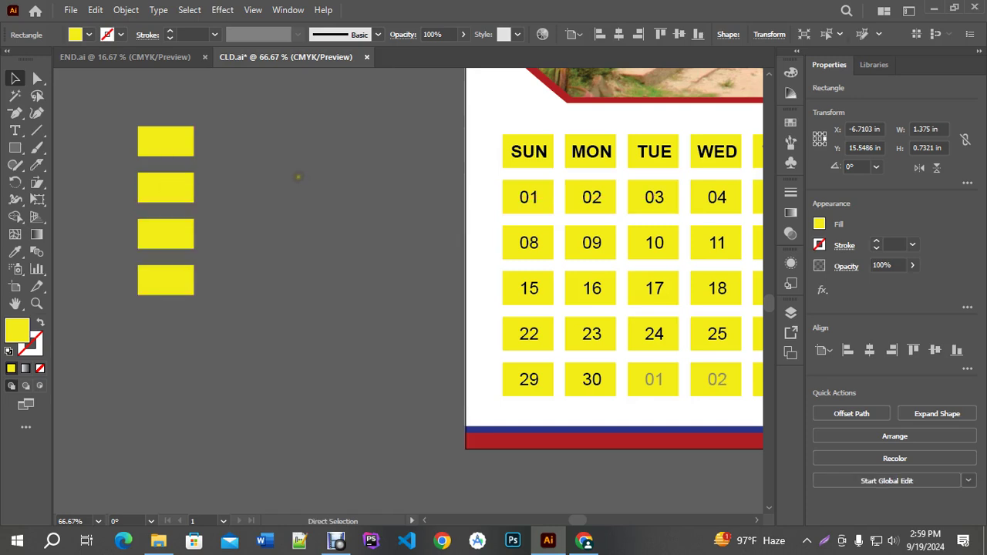
# Copy the column of yellow rectangles sideways and repeat the copy to make four evenly spaced columns.
pyautogui.moveTo(186, 410); pyautogui.dragTo(194, 443)
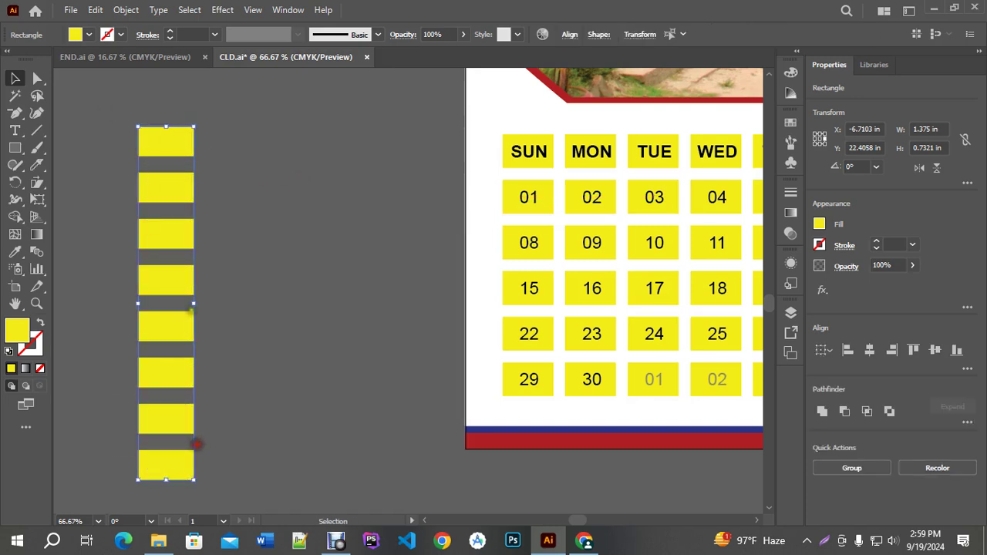
pyautogui.moveTo(165, 192); pyautogui.dragTo(239, 193)
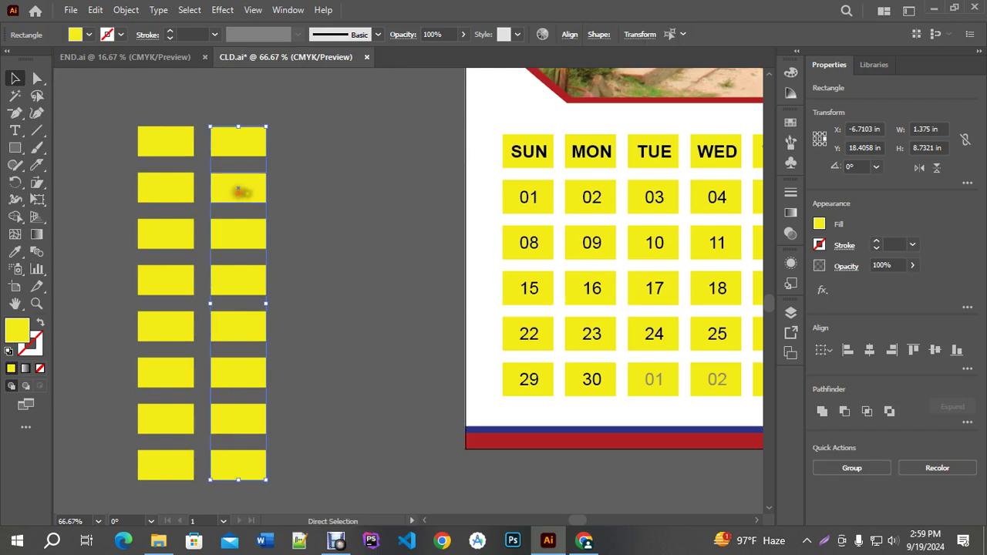
pyautogui.hotkey('ctrl', 'd')
pyautogui.hotkey('ctrl', 'd')
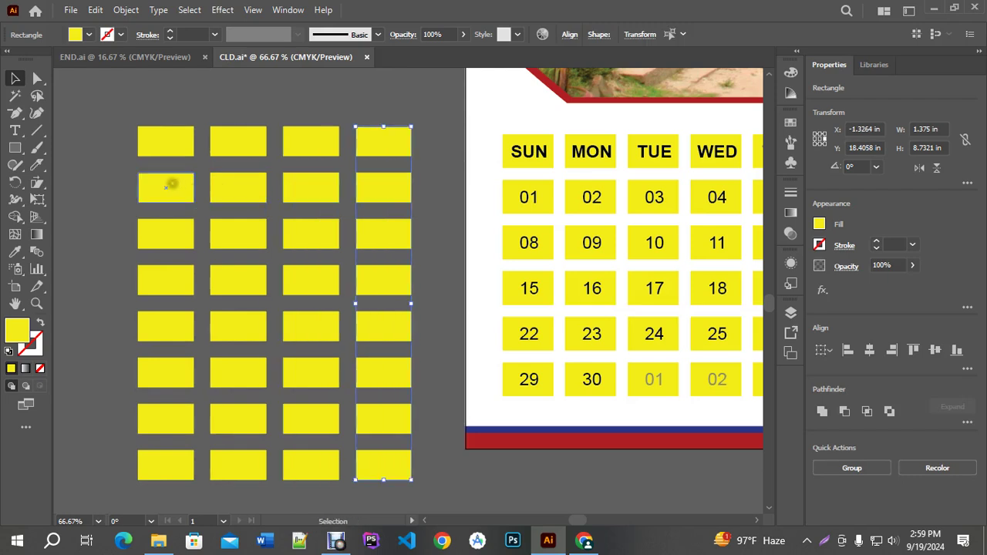
# Delete the whole demonstration grid of yellow rectangles beside the artboard.
pyautogui.scroll(-1, 172, 185)
pyautogui.moveTo(132, 124); pyautogui.dragTo(357, 441)
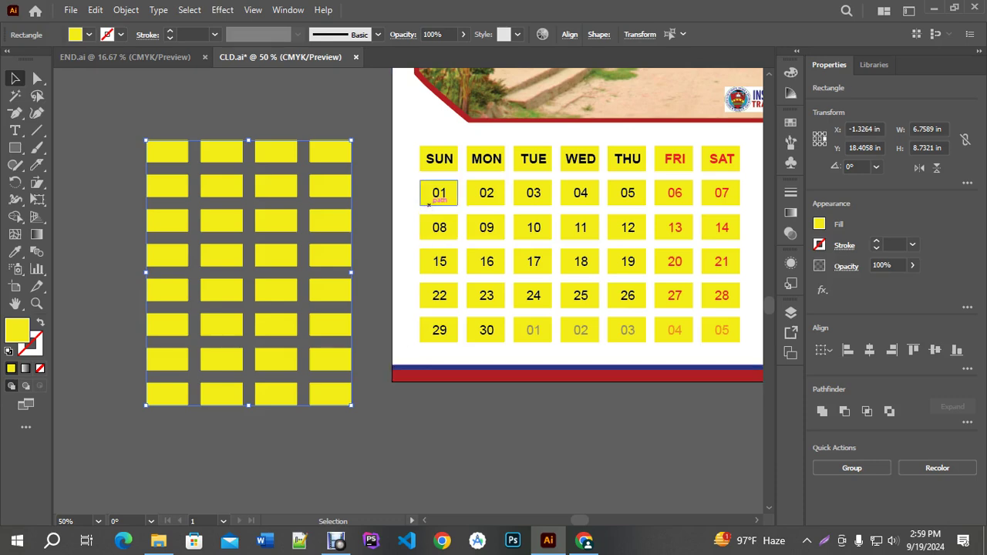
pyautogui.press('Delete')
pyautogui.moveTo(660, 412); pyautogui.dragTo(393, 449)
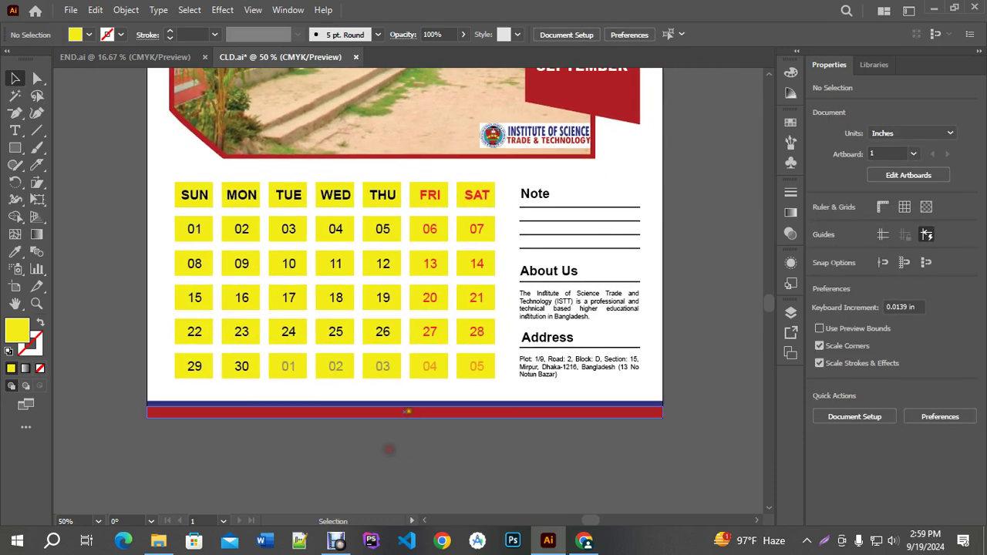
pyautogui.scroll(-3, 421, 275)
pyautogui.scroll(2, 423, 215)
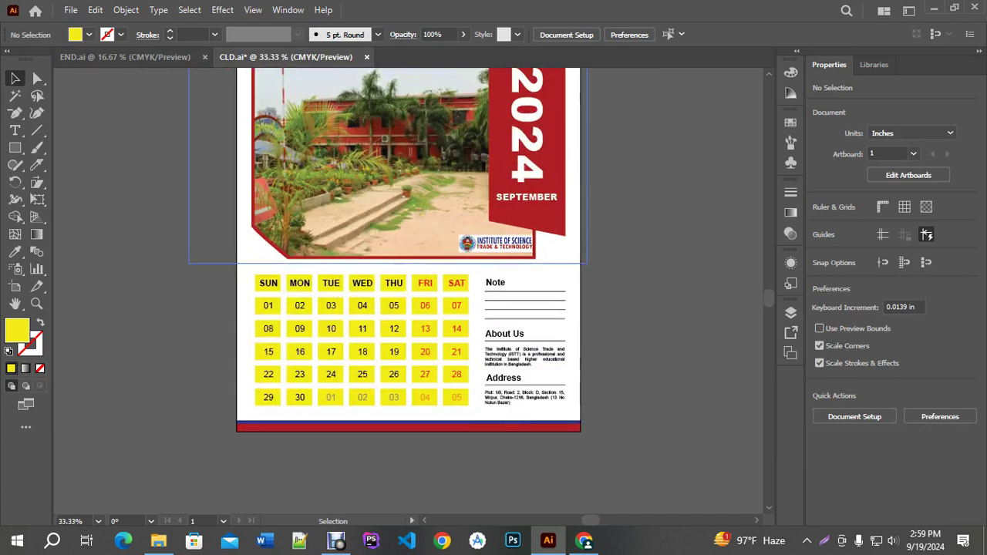
pyautogui.scroll(3, 655, 208)
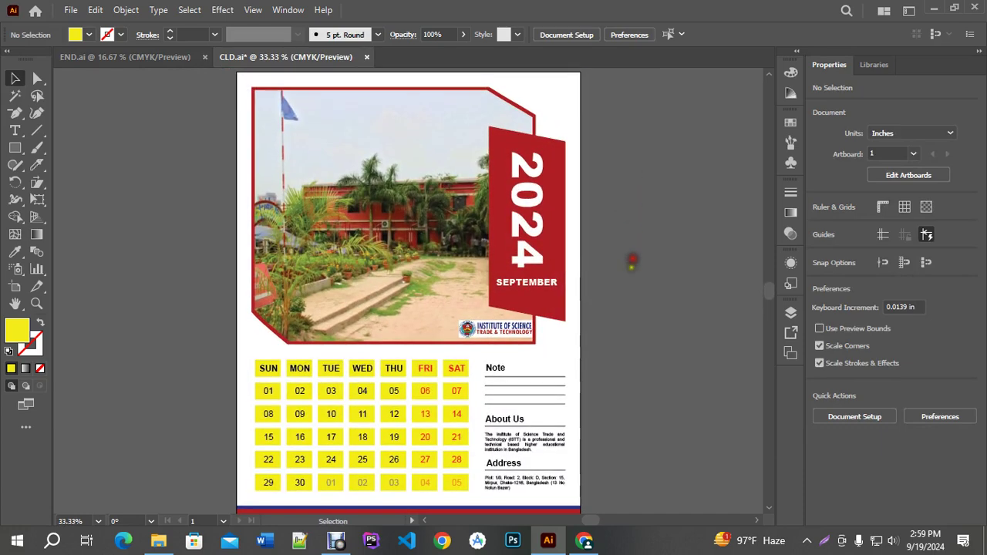
# Minimize the open windows to reach the desktop, and check the CV folder there.
pyautogui.click(163, 541)
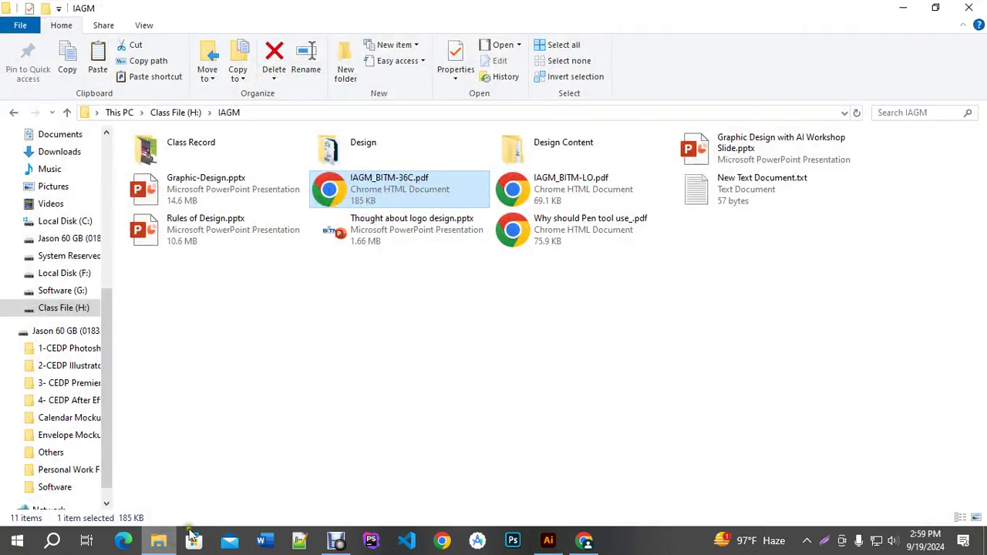
pyautogui.click(903, 8)
pyautogui.click(930, 7)
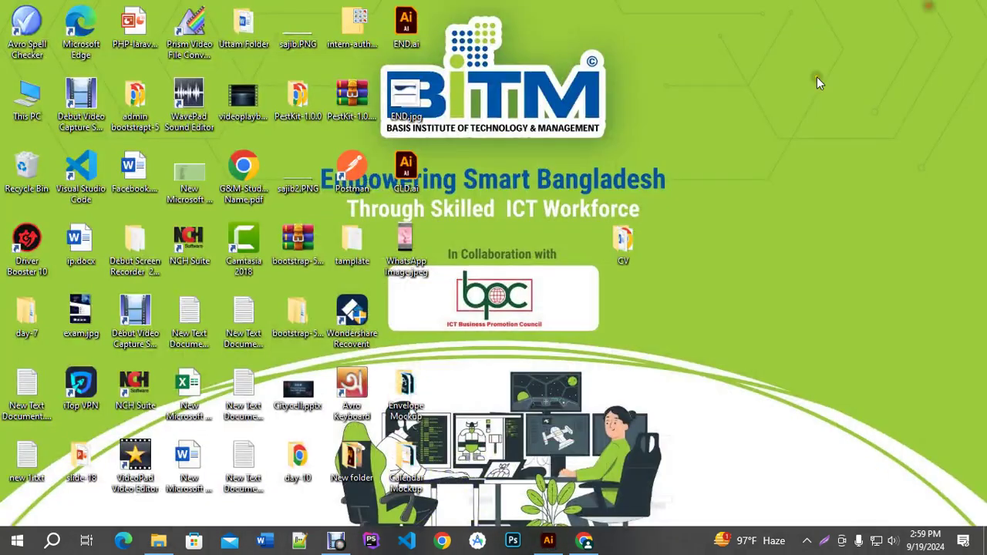
pyautogui.doubleClick(622, 251)
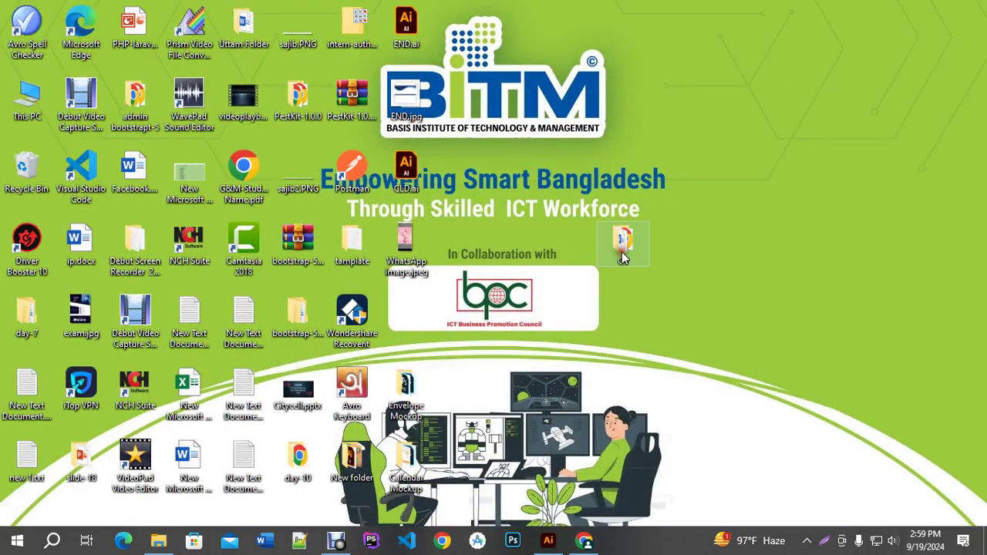
pyautogui.click(966, 9)
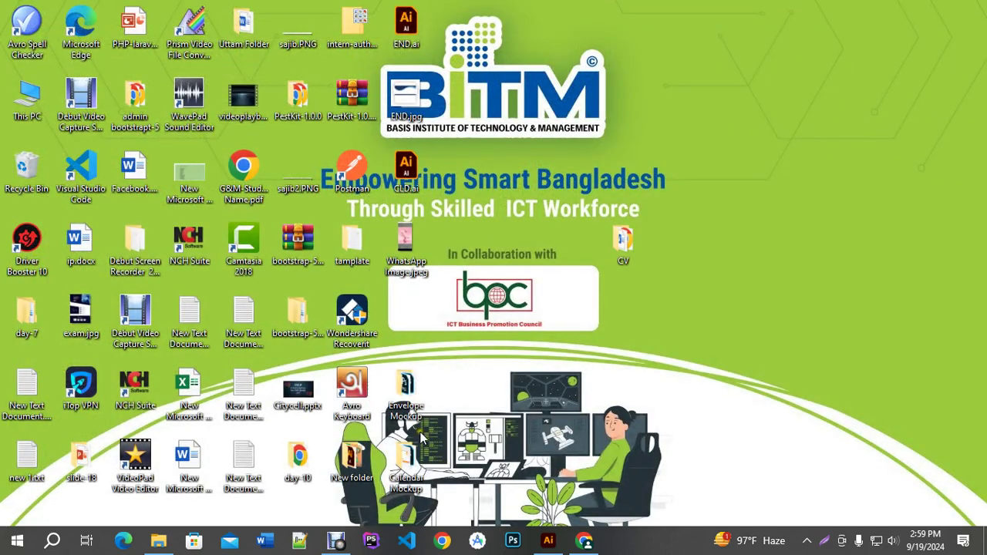
# Open the Envelope Mockup folder on the desktop and preview C4-Envelope-Mockup.jpg.
pyautogui.doubleClick(407, 393)
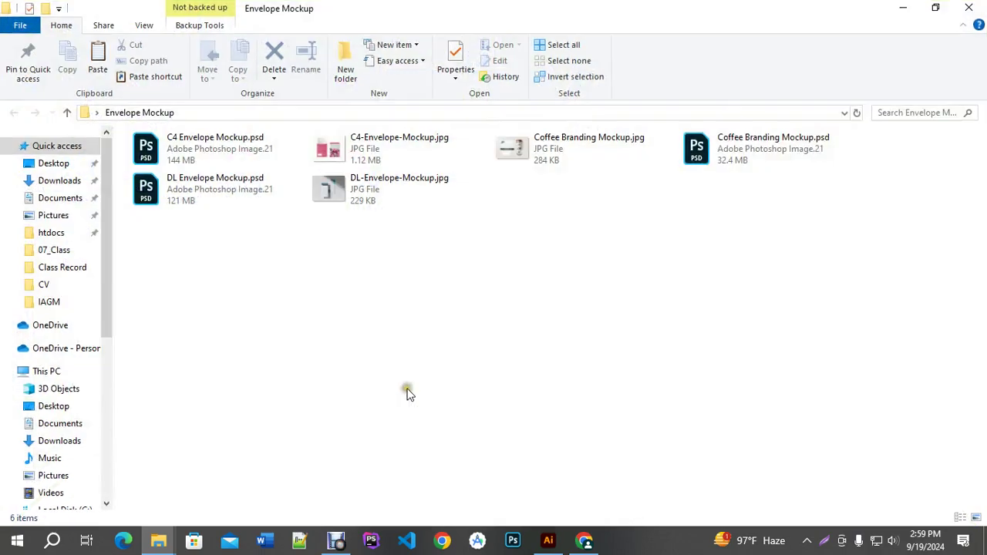
pyautogui.click(353, 166)
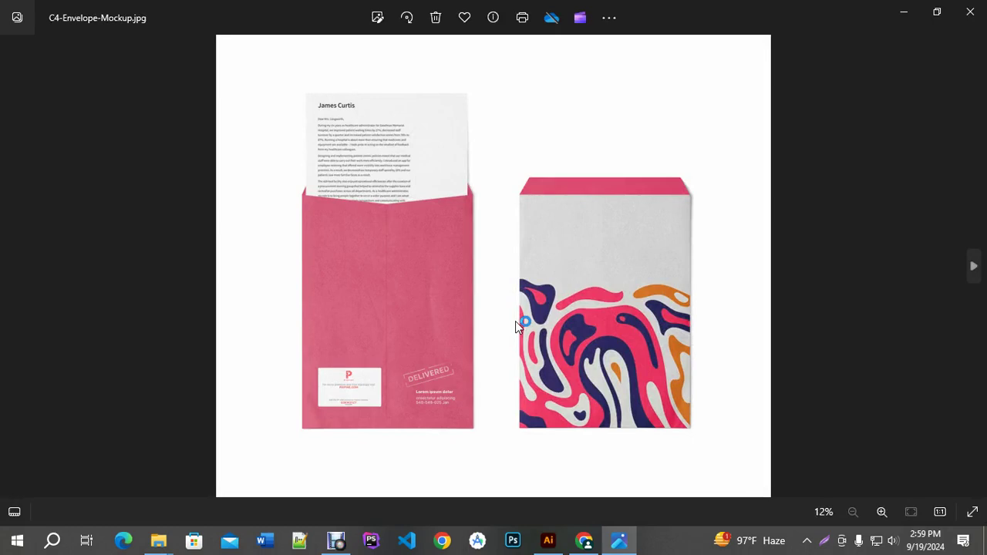
# Browse the Coffee Branding Mockup.jpg and DL-Envelope-Mockup.jpg previews, and close the image viewer.
pyautogui.scroll(-1, 515, 320)
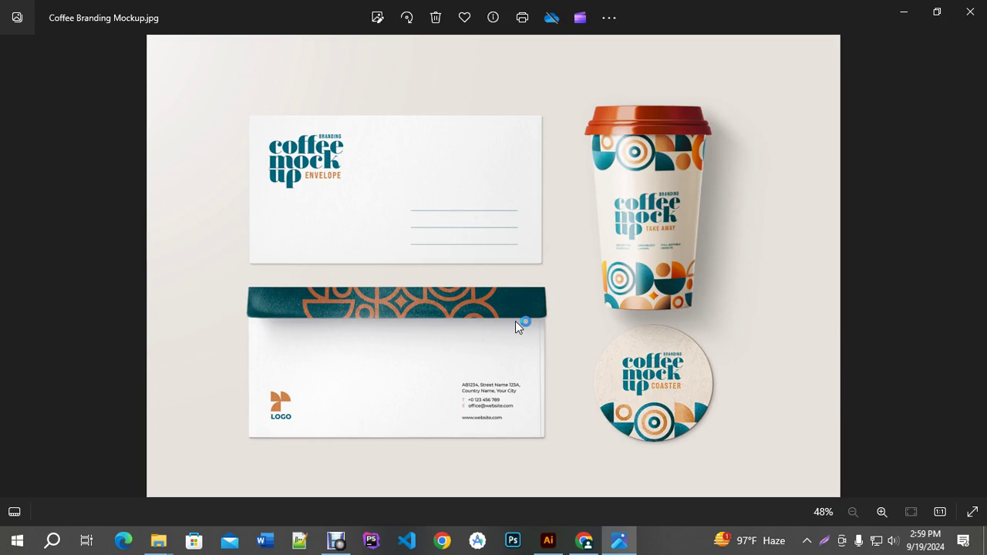
pyautogui.scroll(-1, 515, 320)
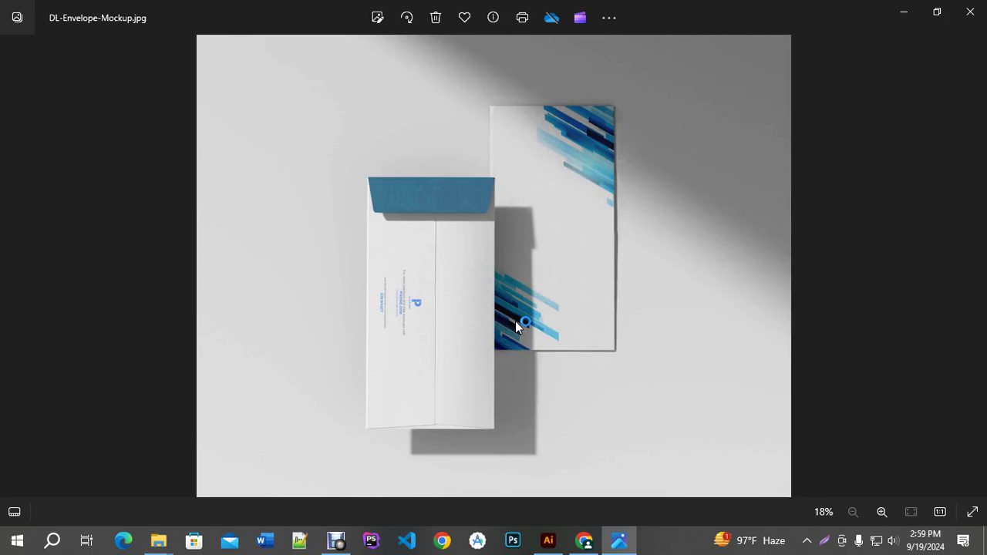
pyautogui.click(968, 12)
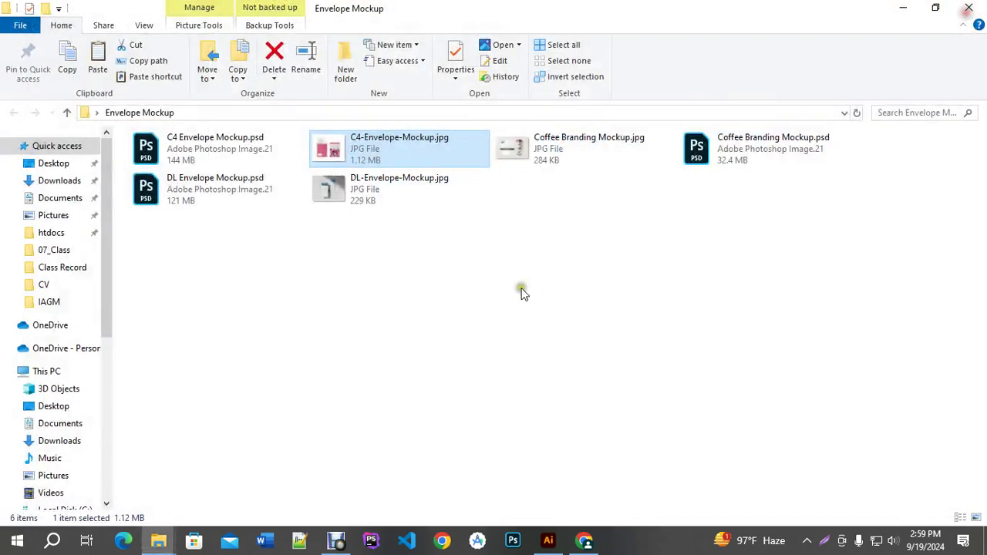
# Open Coffee Branding Mockup.psd in Photoshop from the Envelope Mockup folder, and dismiss the Creative Cloud repair message.
pyautogui.click(586, 150)
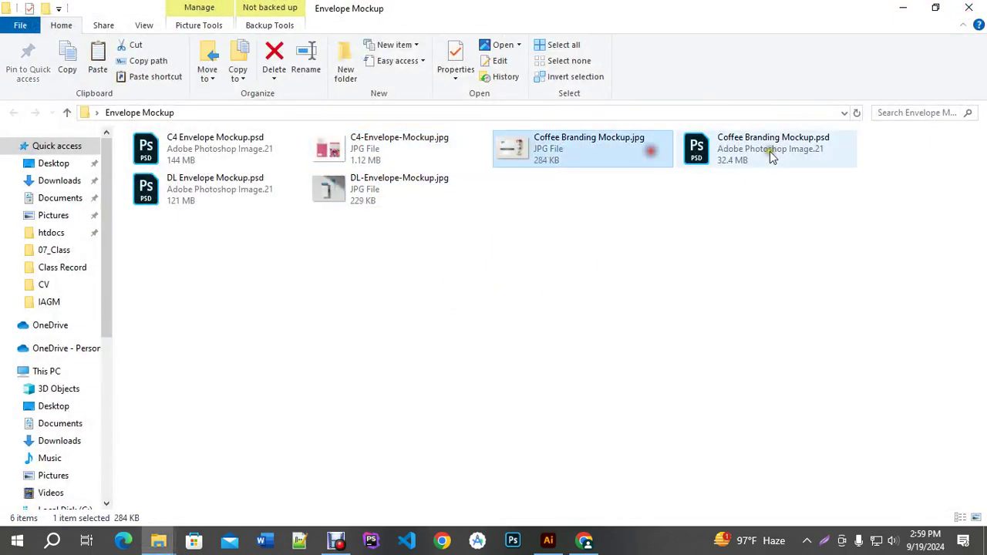
pyautogui.click(736, 149)
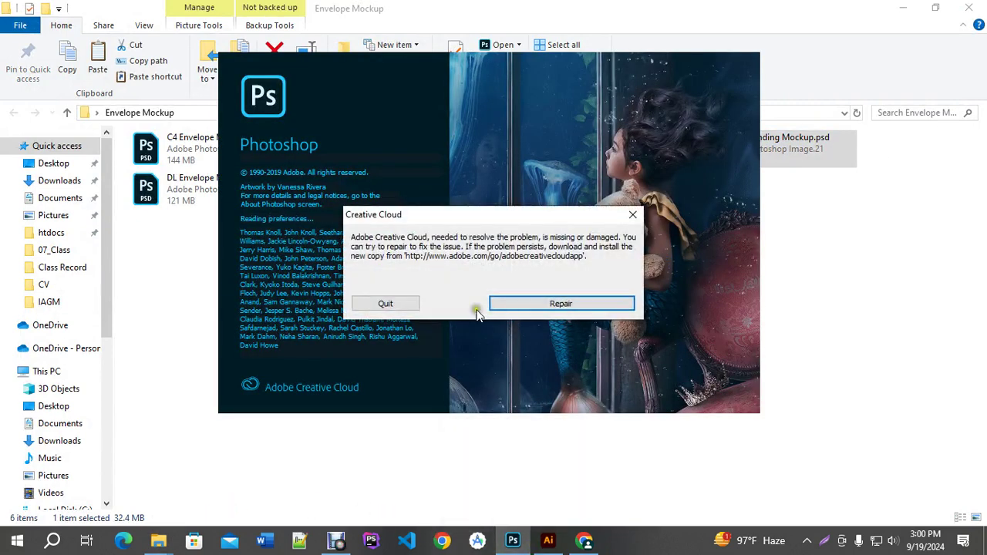
pyautogui.click(632, 215)
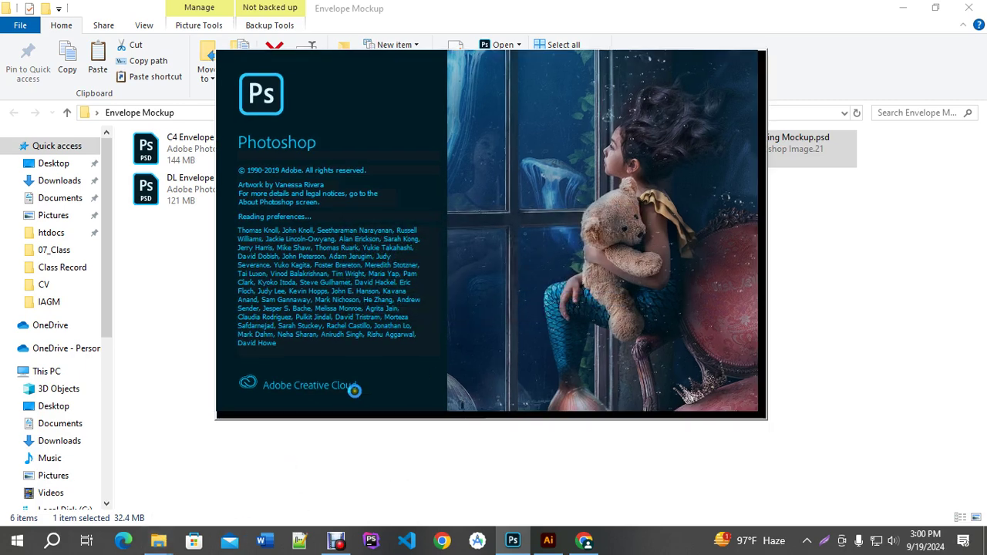
# Return to the desktop and open END.ai in Illustrator with the whole envelope layout in view.
pyautogui.press('super+d')
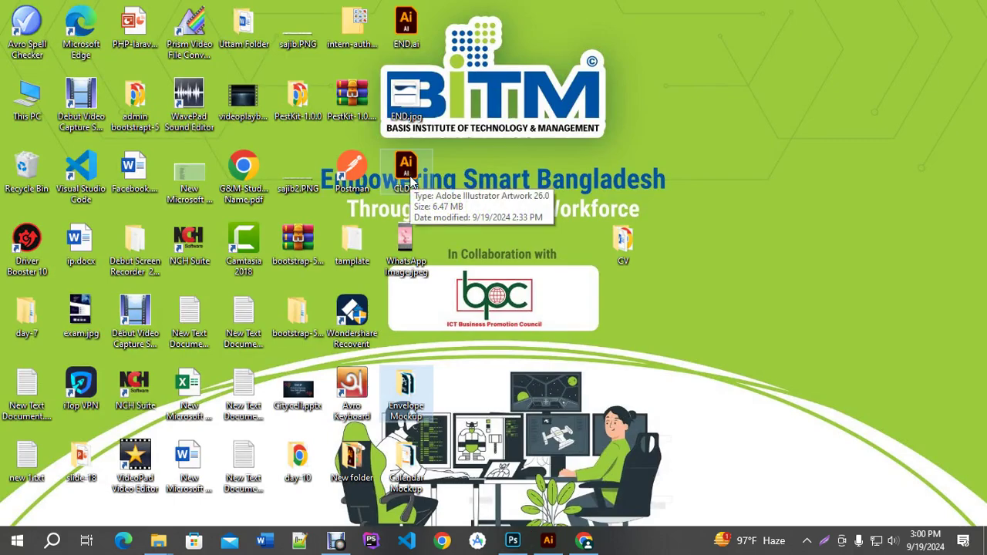
pyautogui.doubleClick(406, 27)
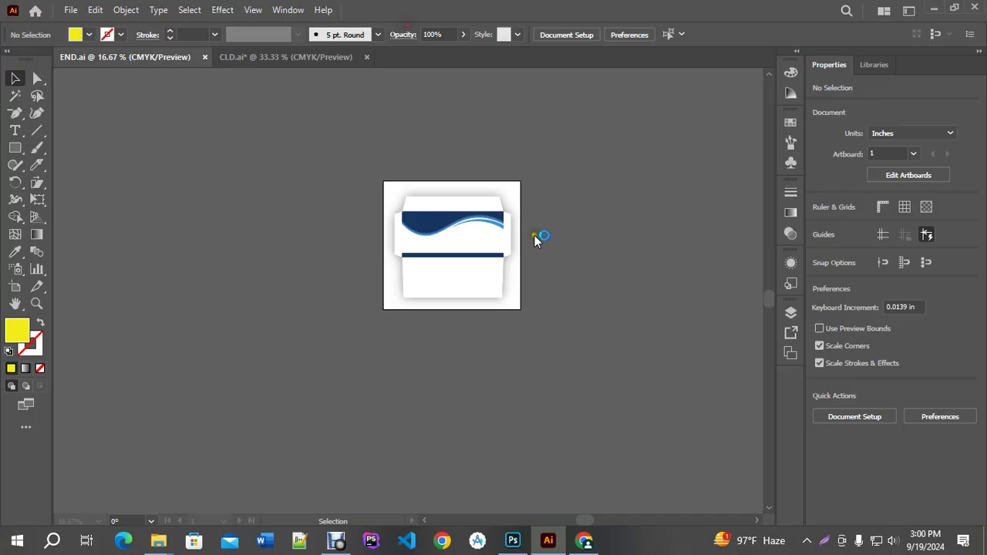
pyautogui.scroll(5, 478, 222)
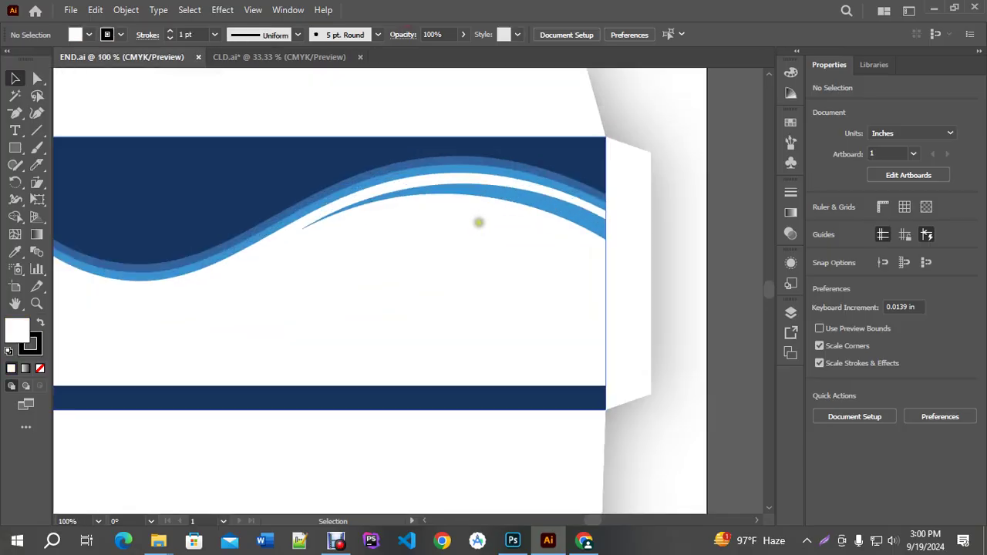
pyautogui.scroll(-3, 478, 222)
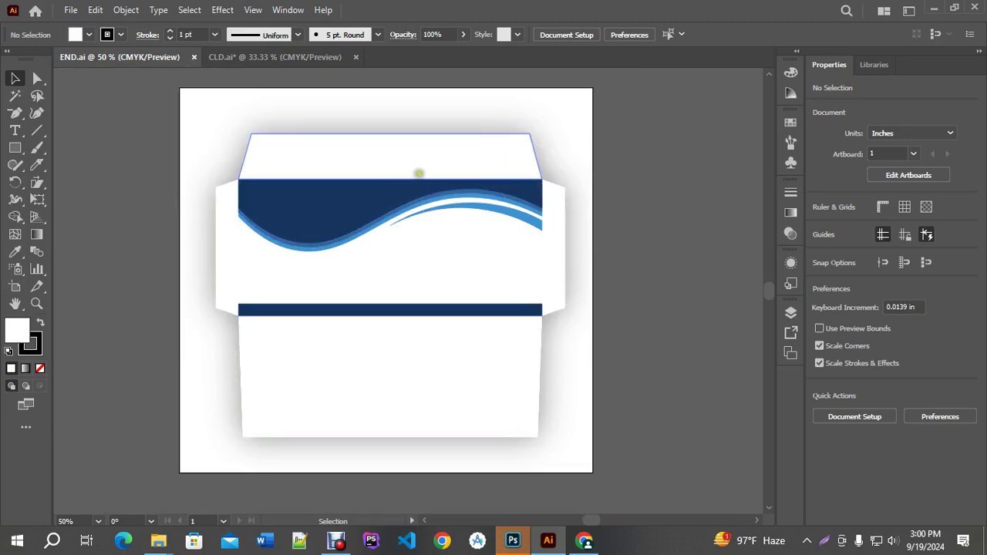
# Try ungrouping the complete envelope artwork, and undo the ungrouping.
pyautogui.click(408, 163)
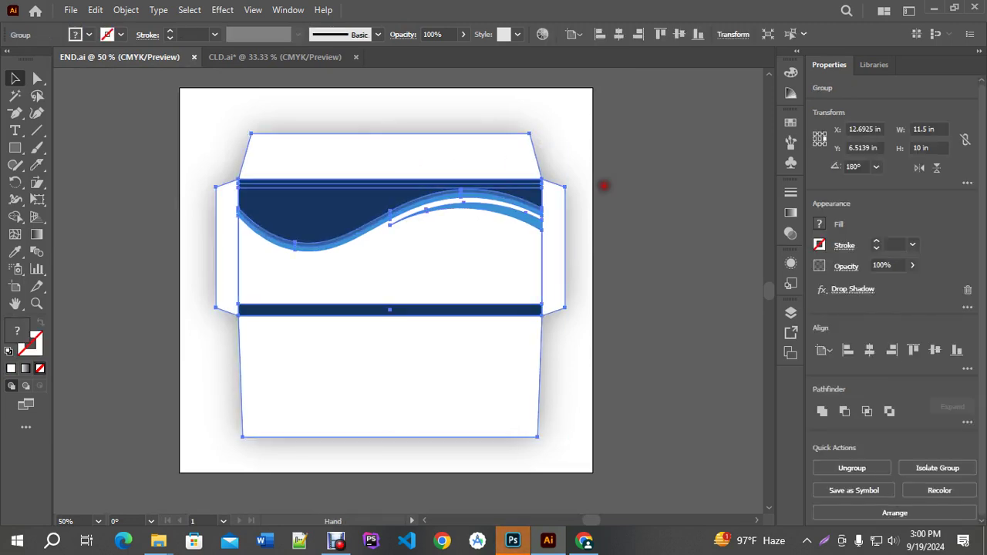
pyautogui.moveTo(601, 185); pyautogui.dragTo(632, 179)
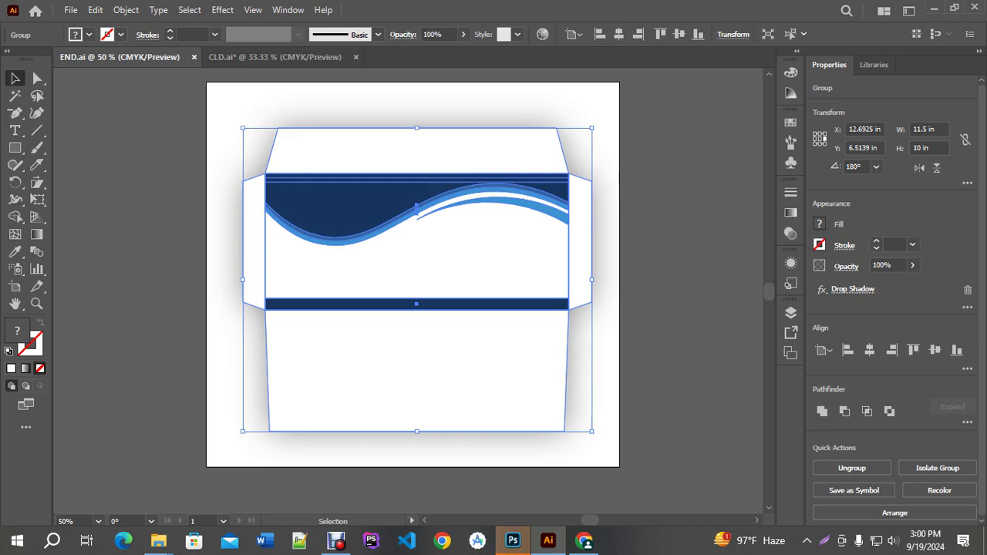
pyautogui.rightClick(513, 172)
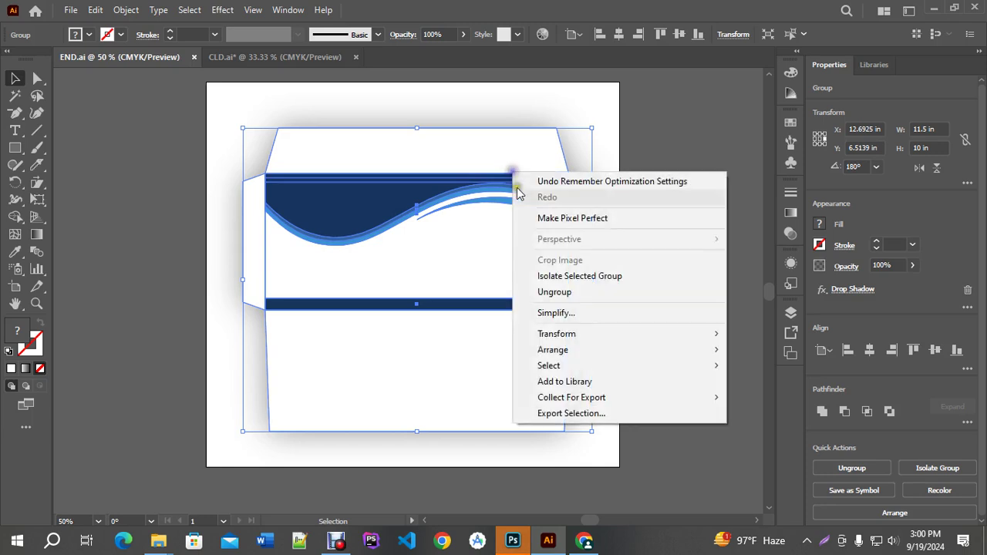
pyautogui.click(547, 292)
pyautogui.click(646, 215)
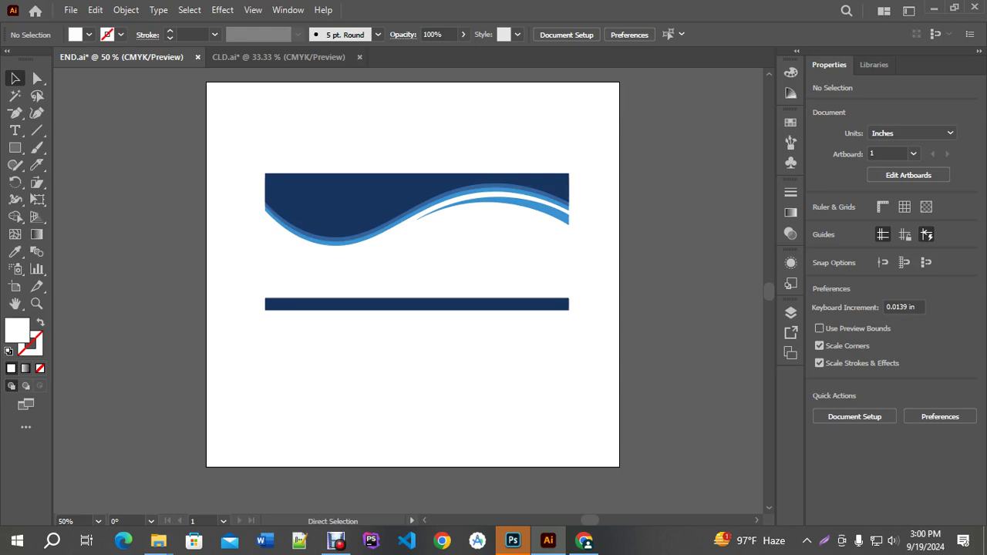
pyautogui.hotkey('ctrl', 'z')
pyautogui.click(621, 167)
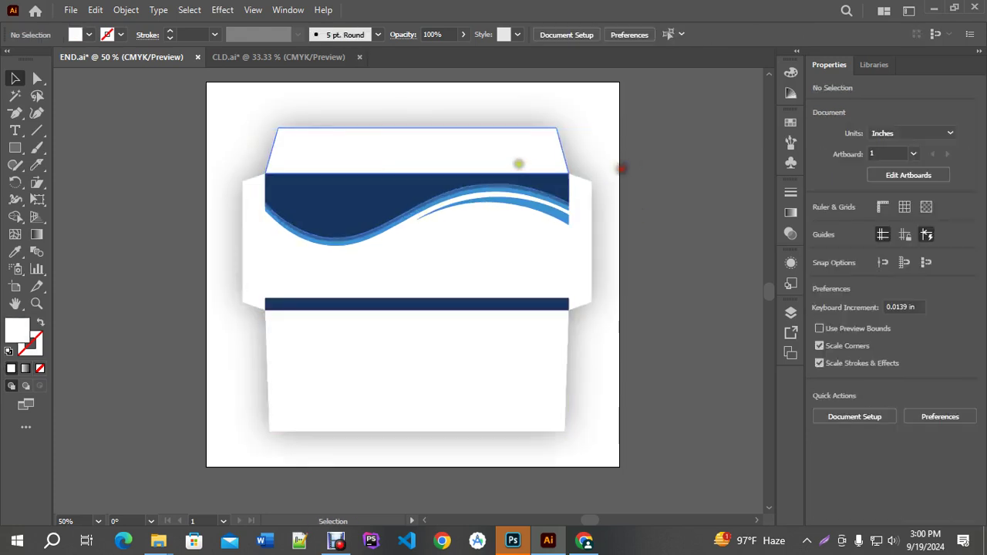
# Ungroup the complete envelope artwork and clear the selection.
pyautogui.click(501, 155)
pyautogui.rightClick(501, 155)
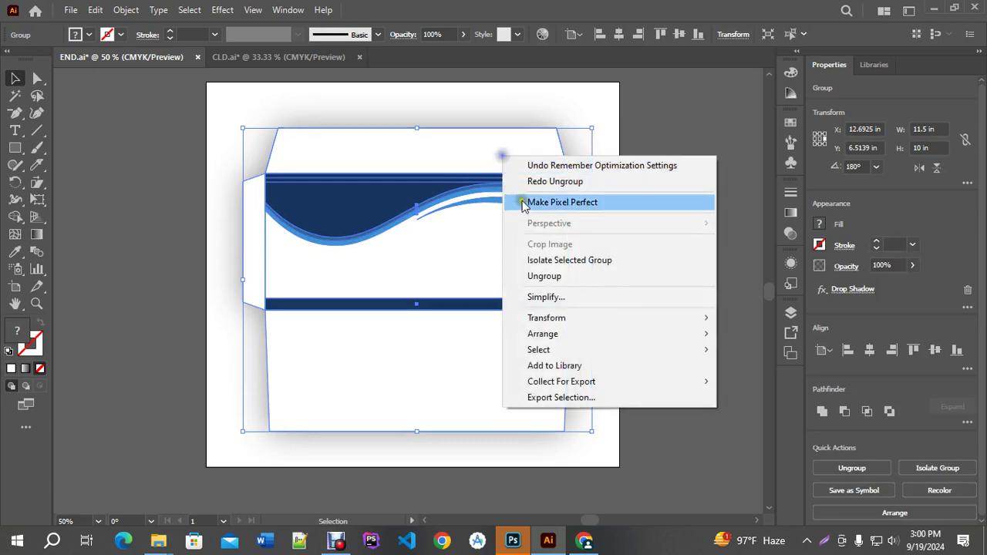
pyautogui.click(544, 278)
pyautogui.click(643, 185)
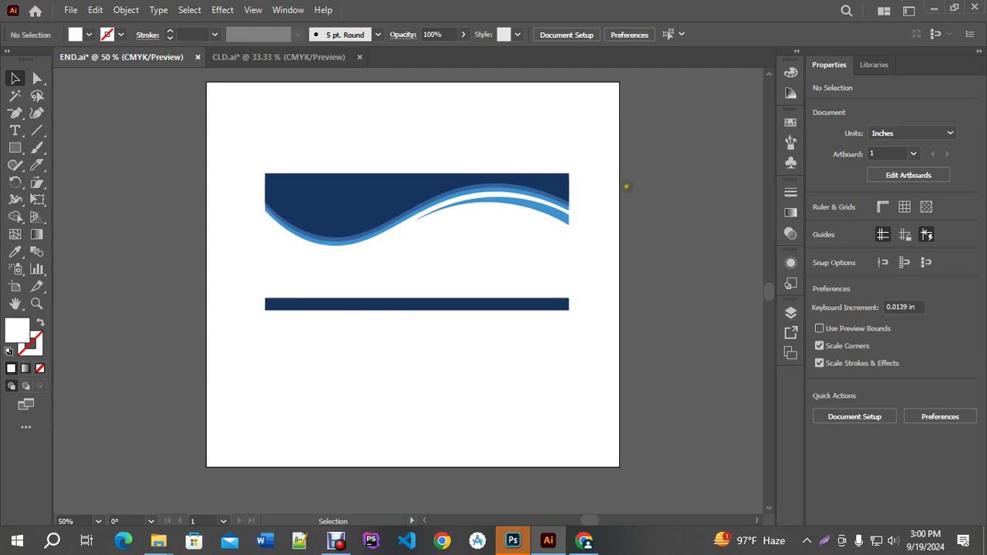
# Select and copy the envelope's front panel with its blue waves and lower bar, and switch to Photoshop.
pyautogui.moveTo(376, 105); pyautogui.dragTo(448, 302)
pyautogui.keyDown('shift'); pyautogui.click(537, 144); pyautogui.keyUp('shift')
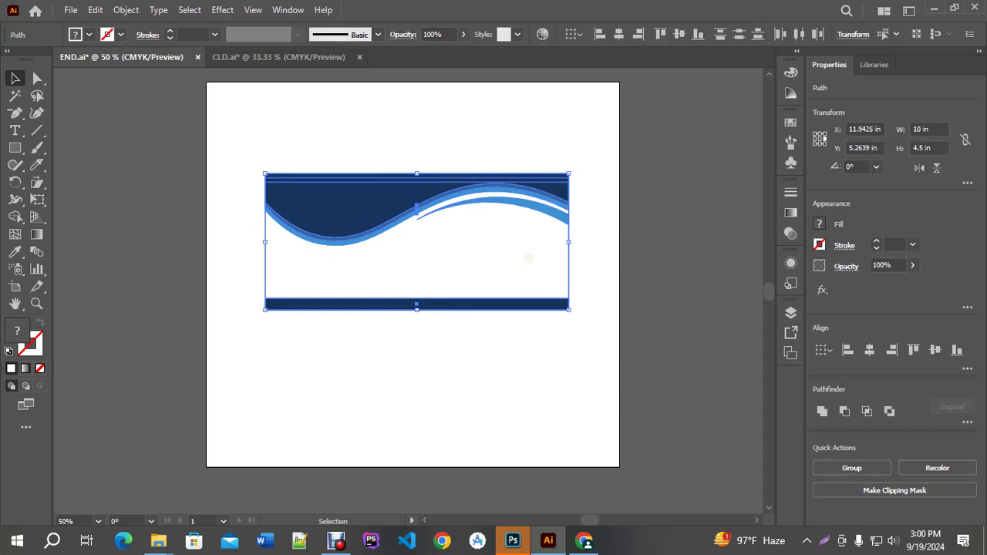
pyautogui.press('a')
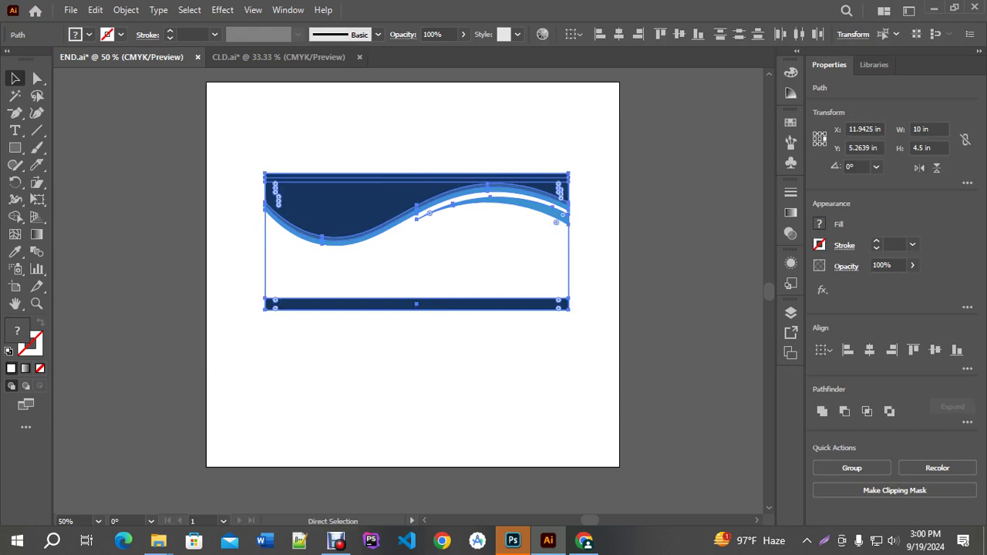
pyautogui.click(512, 539)
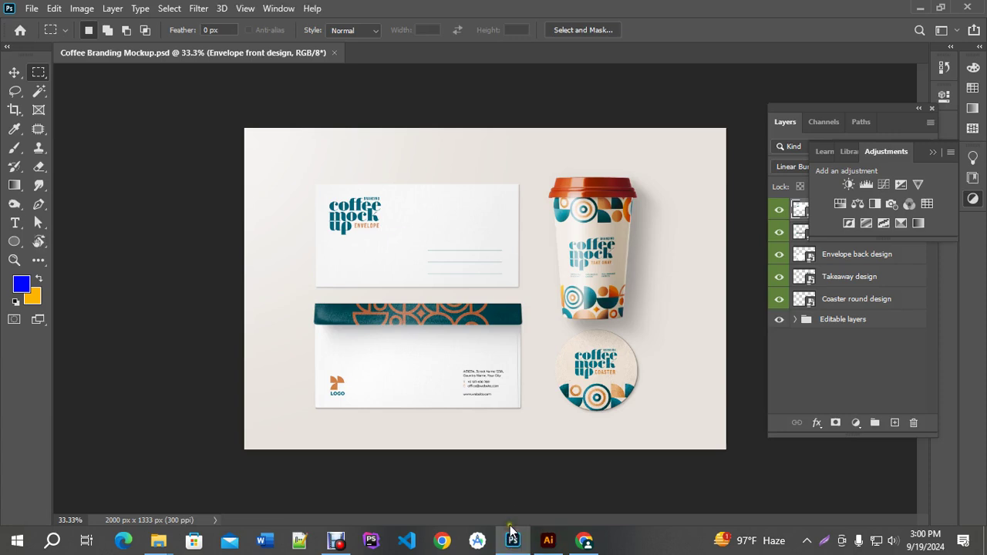
# Collapse the Adjustments panel, activate the Move tool, and open the Envelope front design smart object without resolving its missing fonts.
pyautogui.click(933, 153)
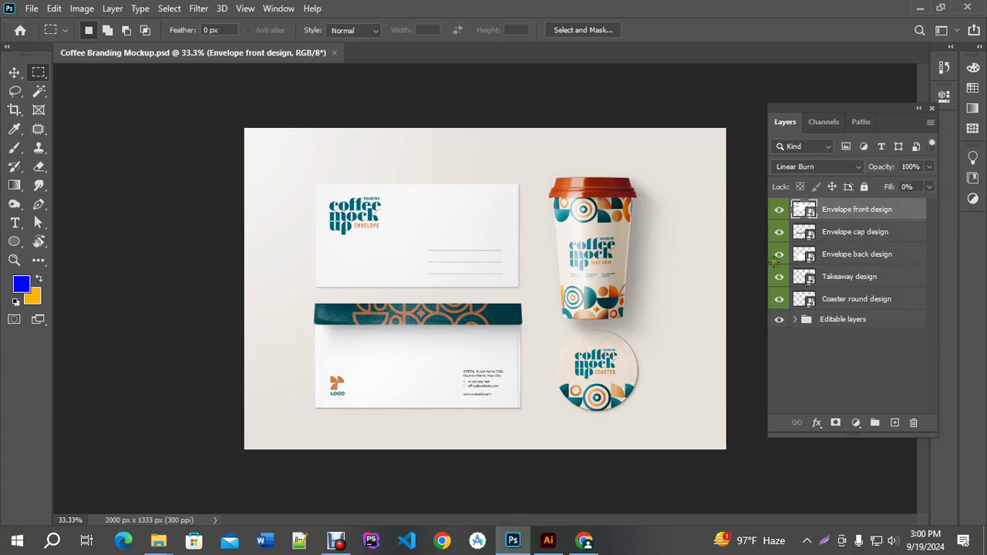
pyautogui.scroll(2, 579, 289)
pyautogui.click(14, 72)
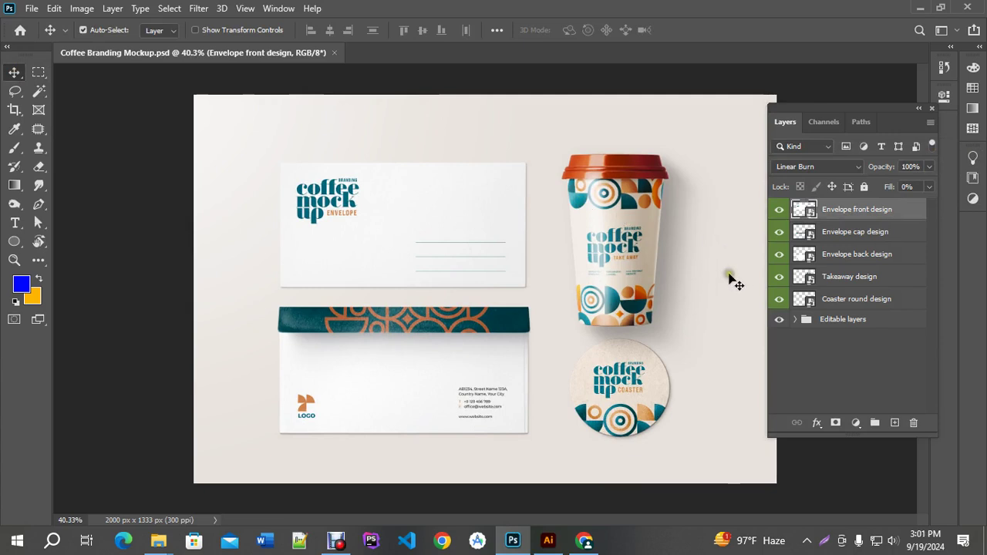
pyautogui.doubleClick(808, 216)
pyautogui.click(447, 229)
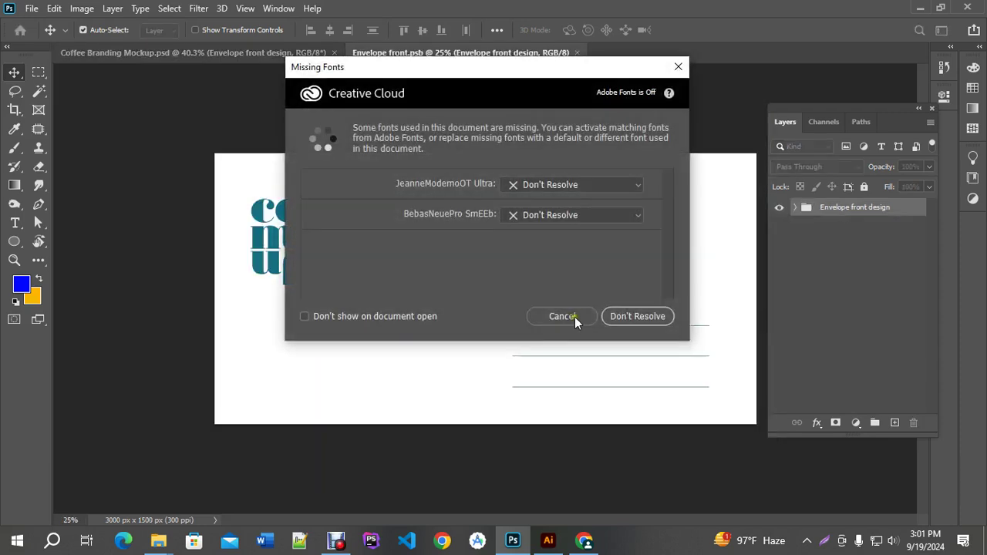
pyautogui.click(574, 317)
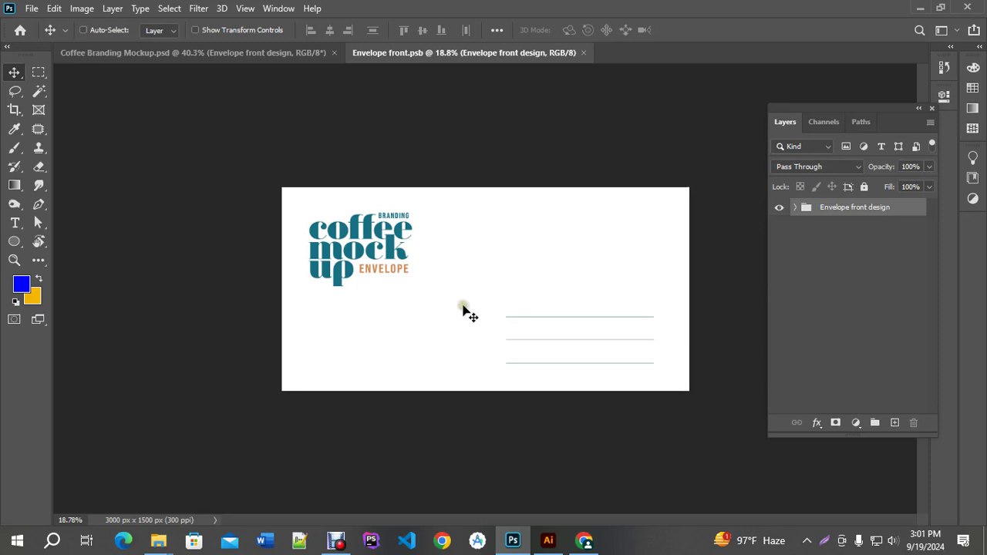
# Paste the envelope artwork as pixels into Envelope front.psb and stretch it to 111.11% height so it covers the canvas.
pyautogui.hotkey('ctrl', 'v')
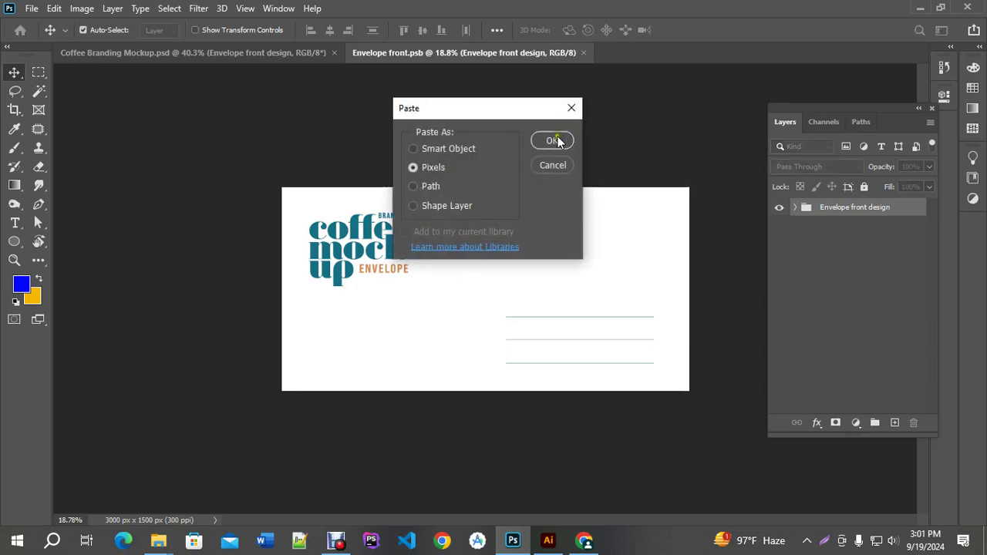
pyautogui.click(554, 140)
pyautogui.moveTo(488, 198); pyautogui.dragTo(490, 188)
pyautogui.moveTo(486, 383); pyautogui.dragTo(501, 402)
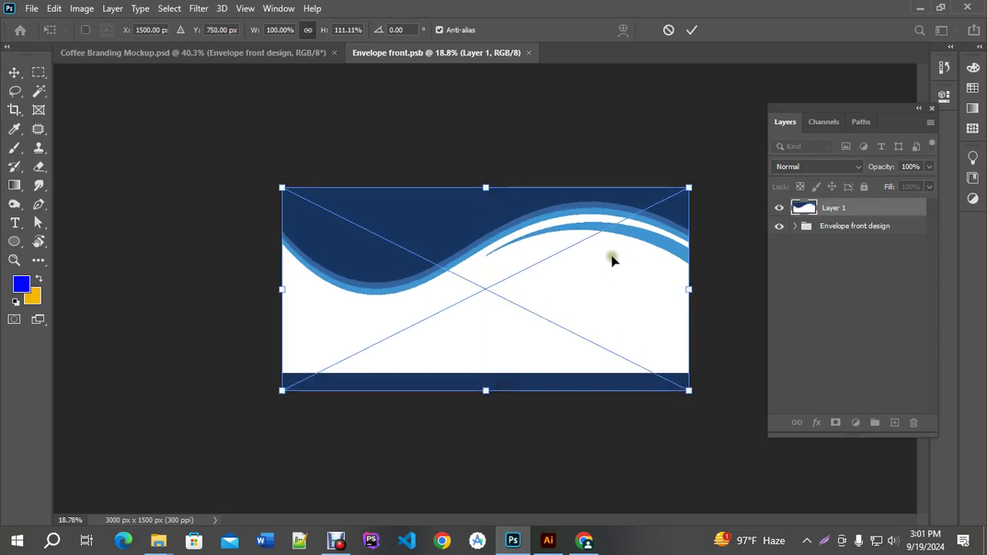
pyautogui.press('Return')
# Close Envelope front.psb with its changes saved to update the front envelope in the mockup.
pyautogui.click(533, 54)
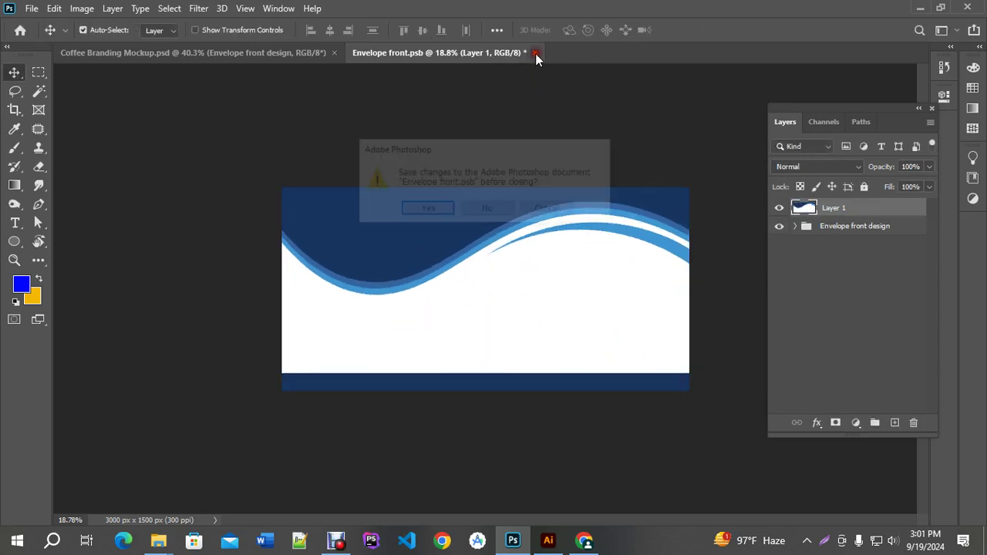
pyautogui.click(428, 214)
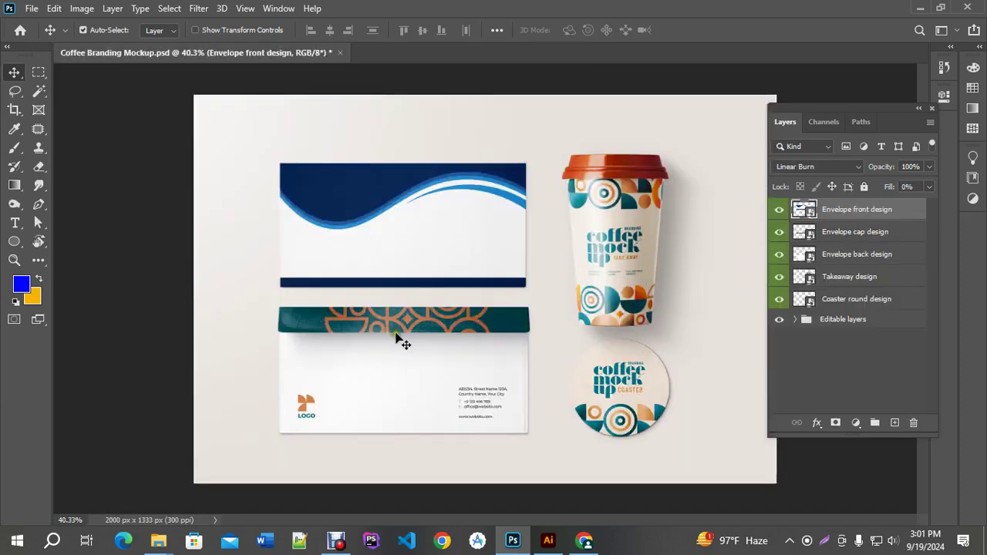
pyautogui.scroll(2, 417, 330)
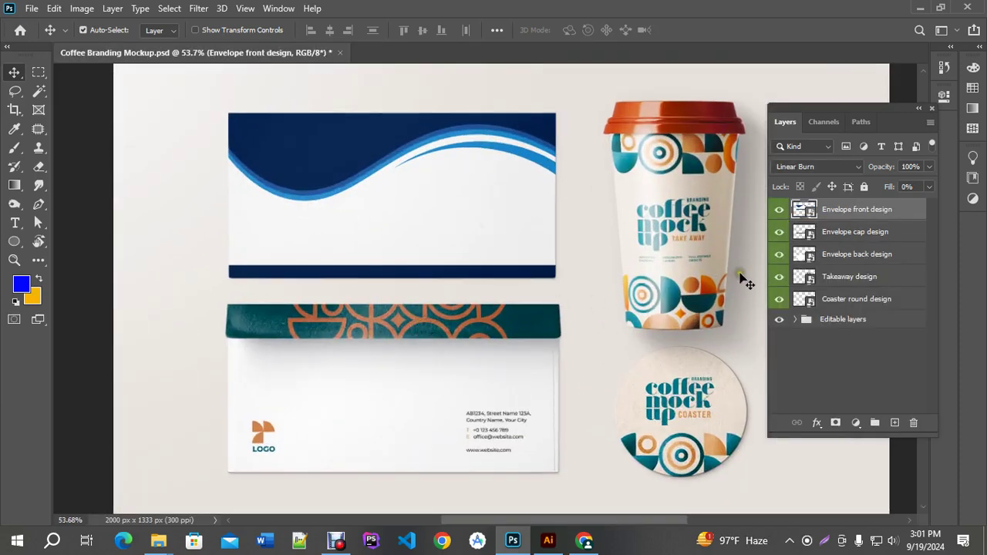
# Toggle the Envelope cap design layer's visibility off and on to identify it, and open its smart object.
pyautogui.click(830, 235)
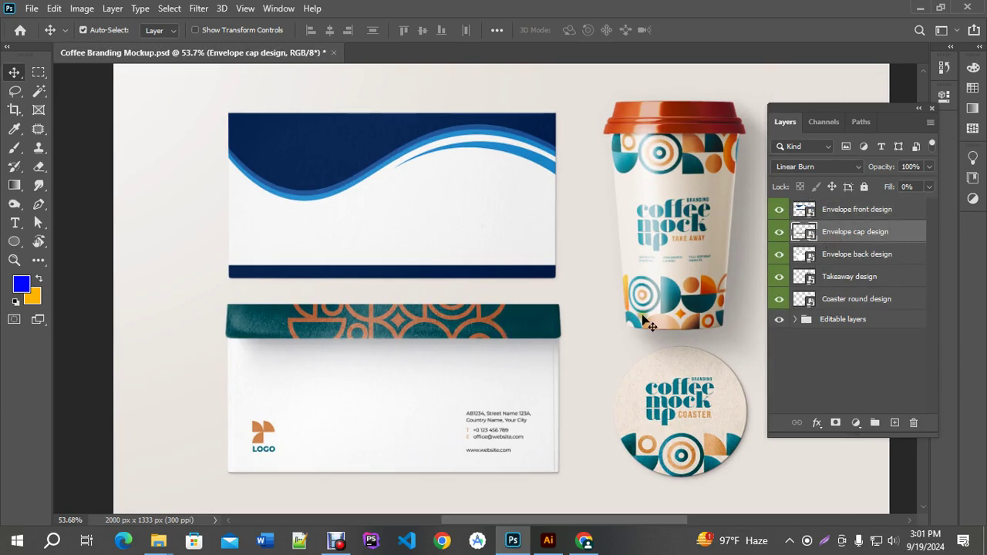
pyautogui.click(780, 232)
pyautogui.click(780, 233)
pyautogui.doubleClick(807, 236)
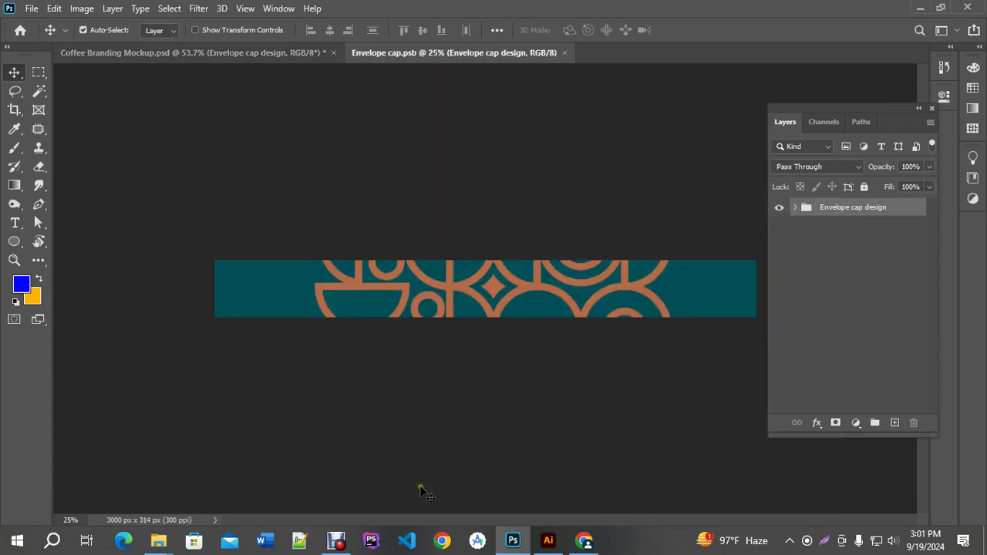
pyautogui.scroll(-1, 280, 450)
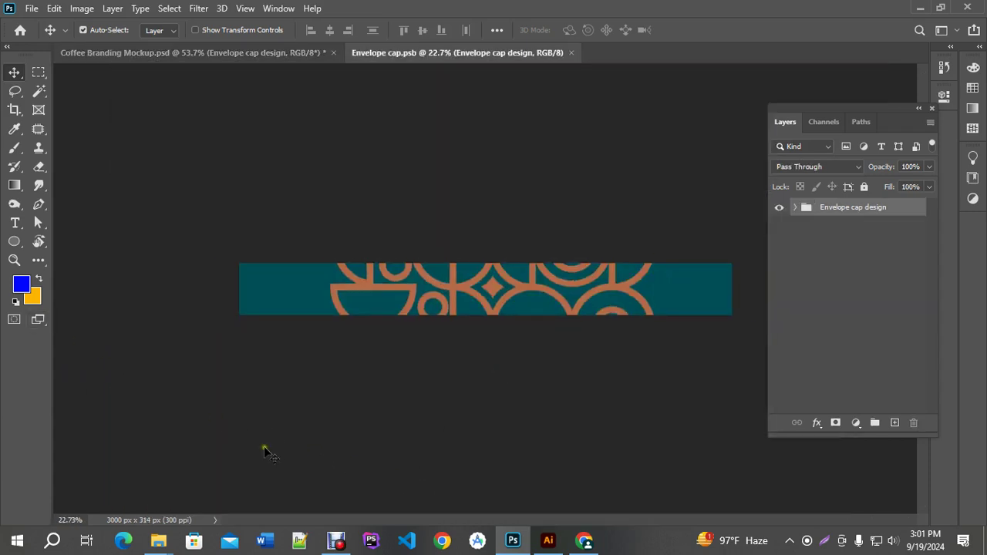
# Paste the copied envelope artwork as pixels into Envelope cap.psb at 23.27% scale in the canvas center.
pyautogui.hotkey('ctrl', 'v')
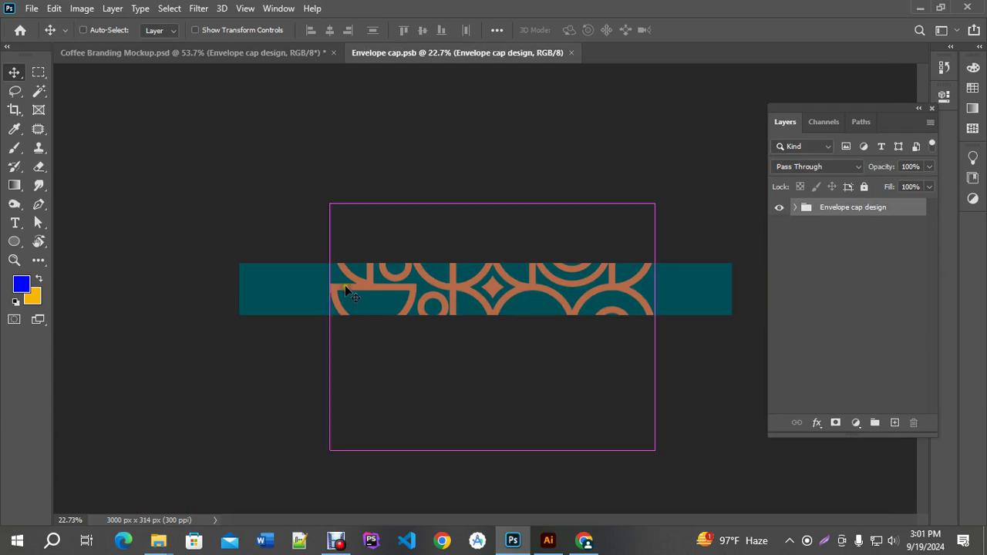
pyautogui.click(545, 140)
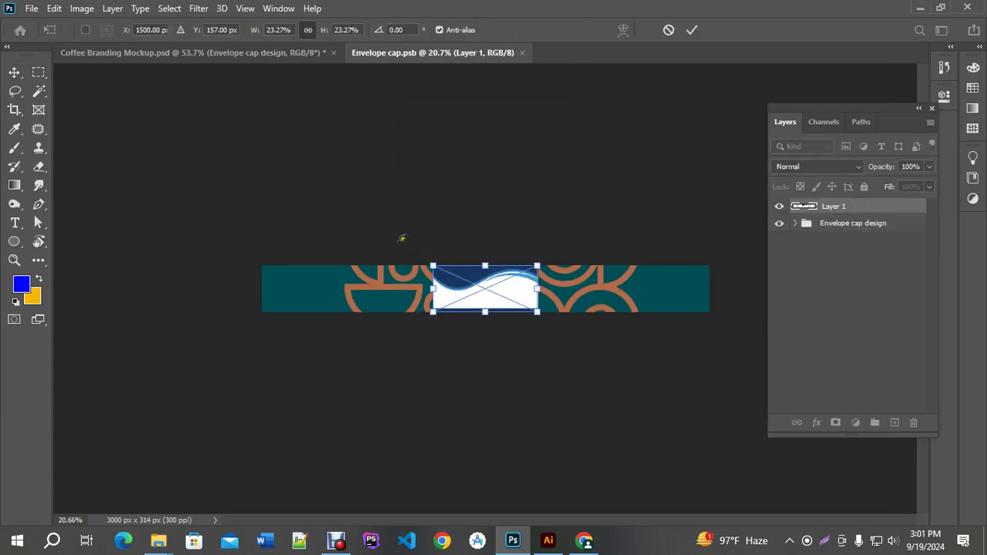
pyautogui.press('Return')
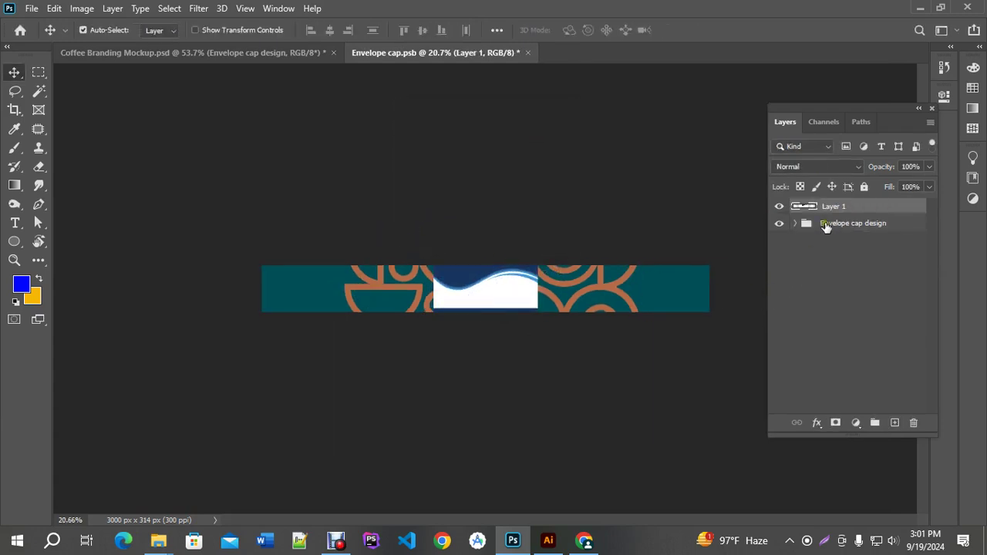
# Fill a new top layer with the navy sampled from the envelope artwork, and close Envelope cap.psb with its changes saved.
pyautogui.click(895, 423)
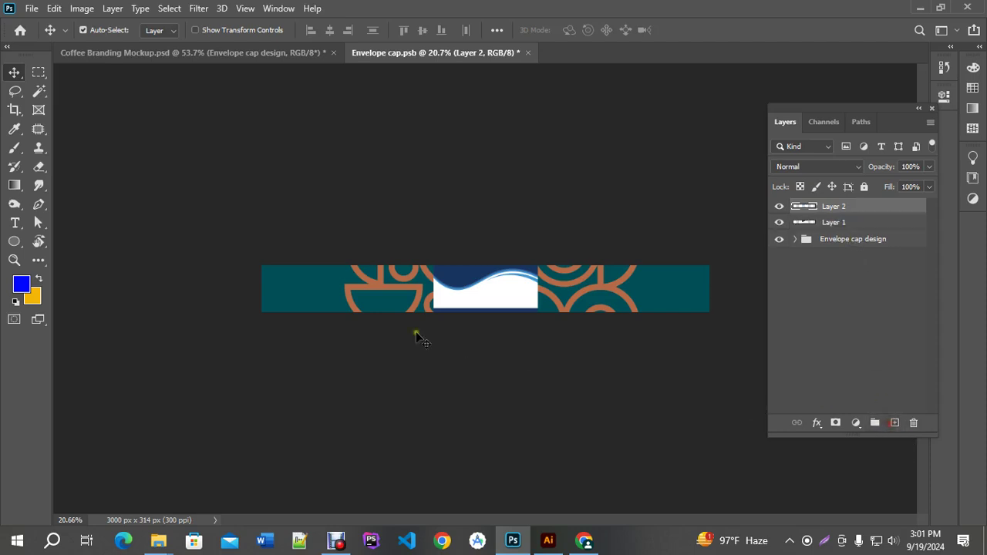
pyautogui.click(14, 129)
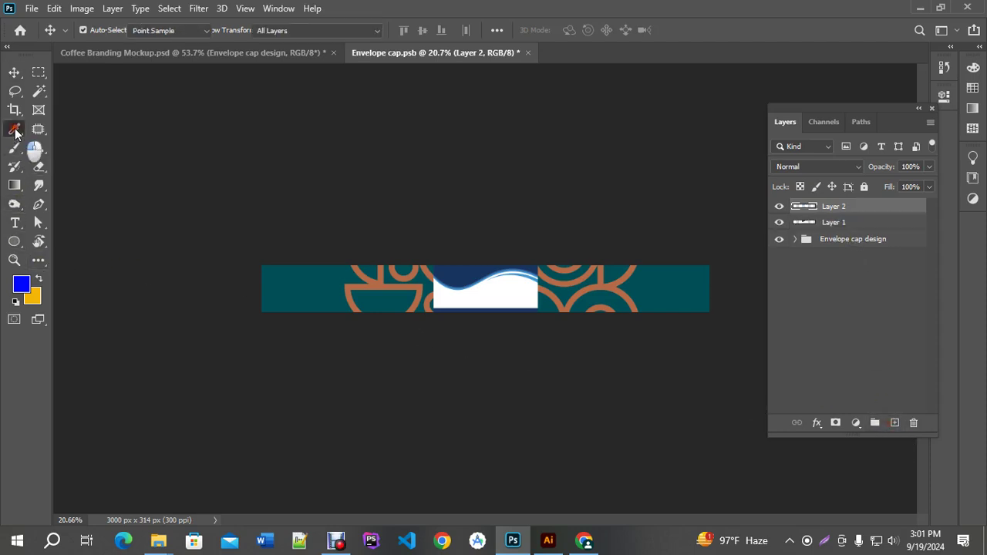
pyautogui.click(457, 279)
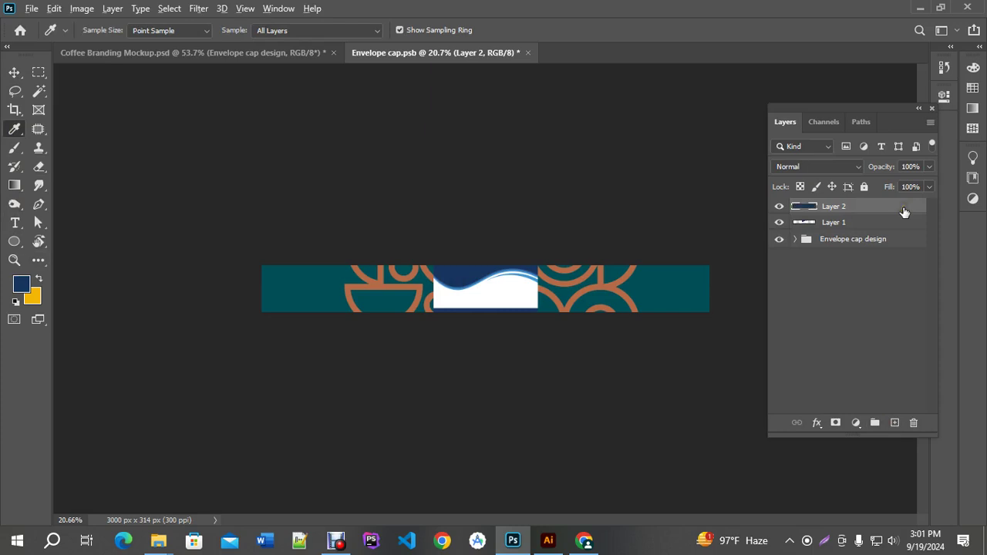
pyautogui.hotkey('alt', 'BackSpace')
pyautogui.click(14, 71)
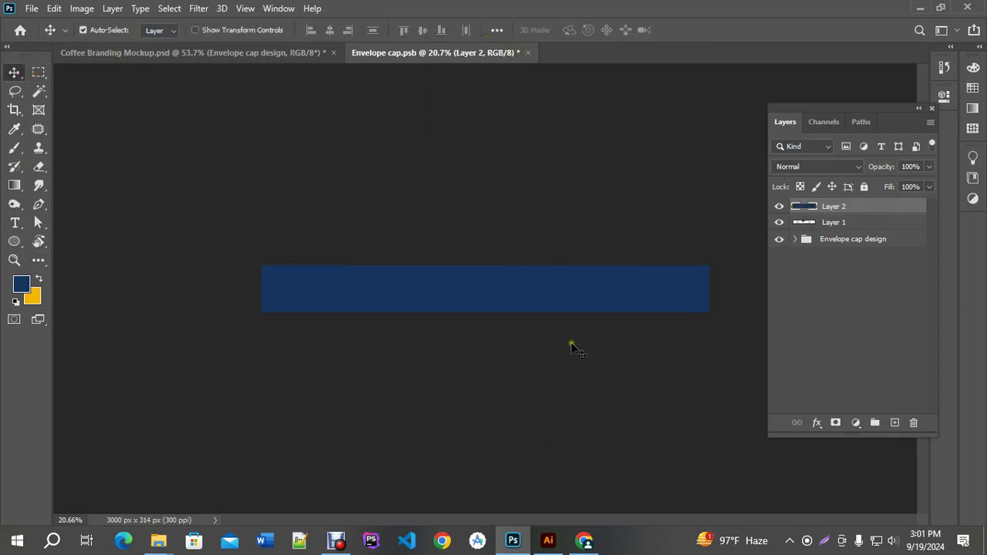
pyautogui.click(529, 52)
pyautogui.click(430, 210)
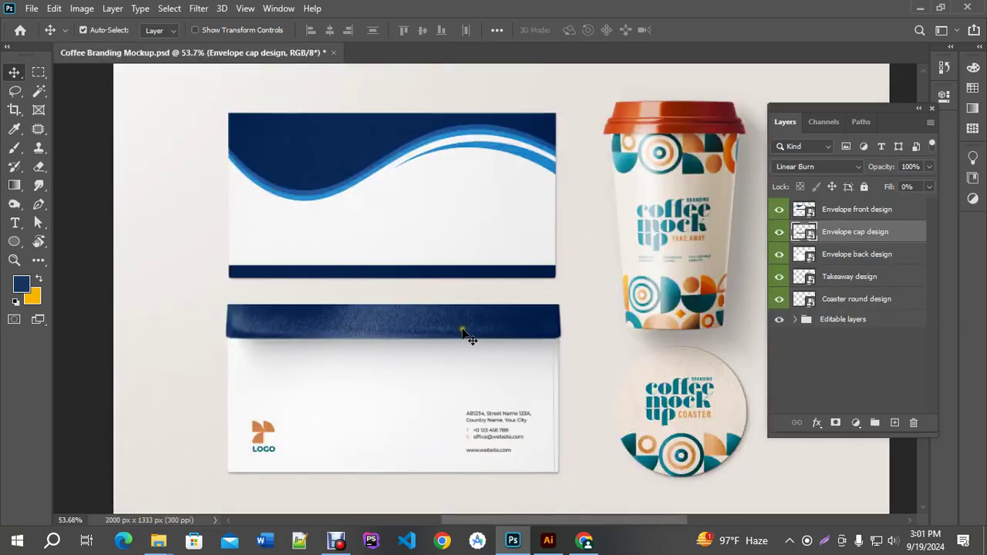
# Open the smart object of the Envelope back design layer.
pyautogui.click(847, 259)
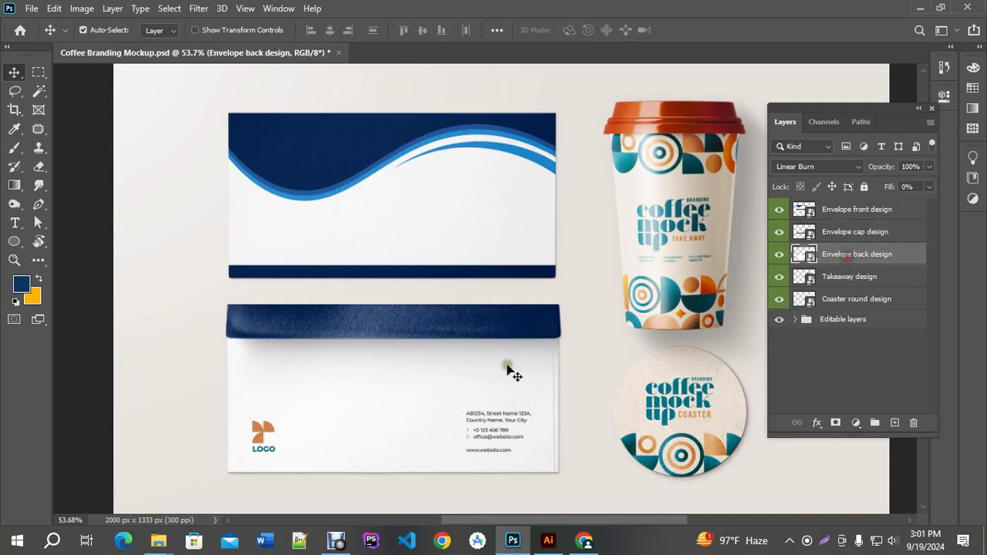
pyautogui.doubleClick(804, 260)
pyautogui.click(561, 316)
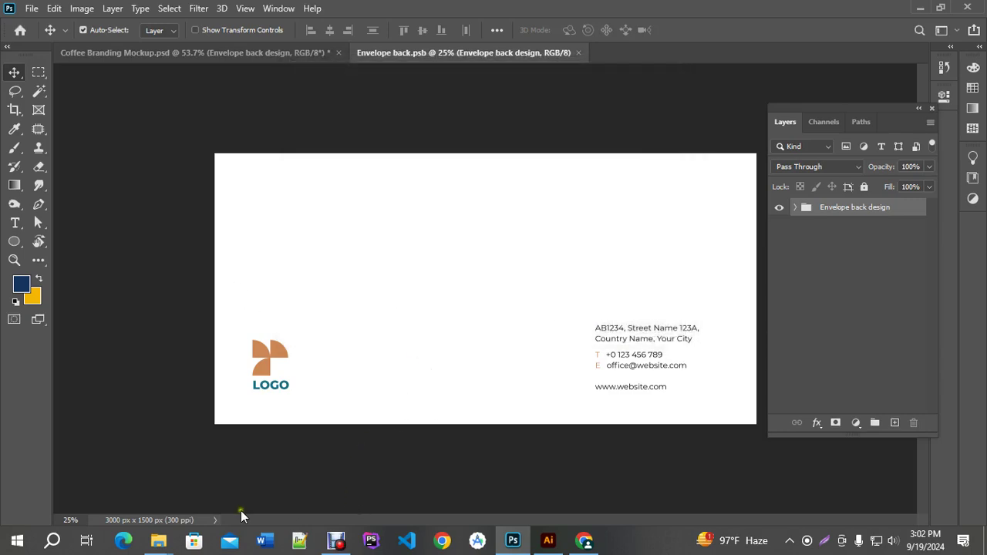
# Switch to Illustrator and copy the Institute of Science Trade & Technology logo from the calendar in CLD.ai.
pyautogui.click(548, 539)
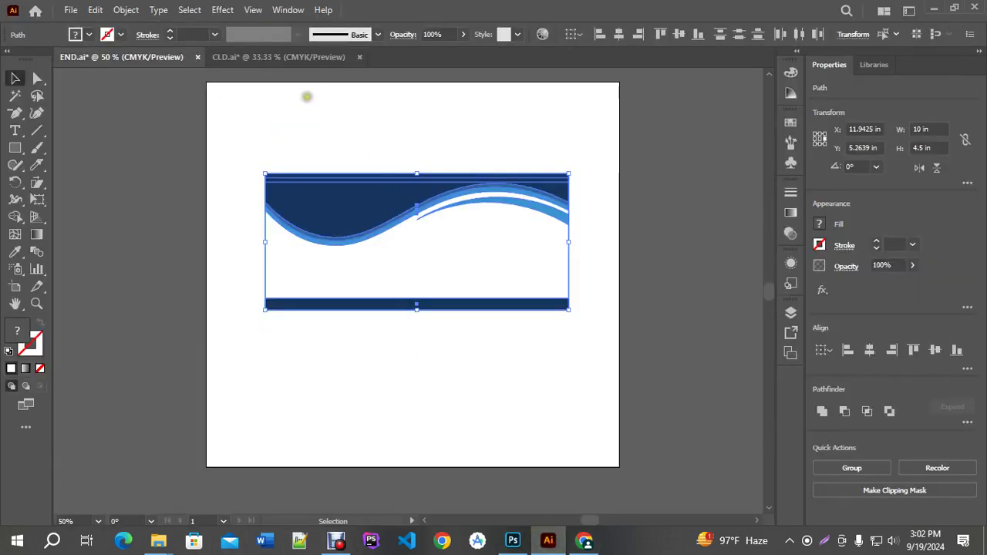
pyautogui.click(279, 56)
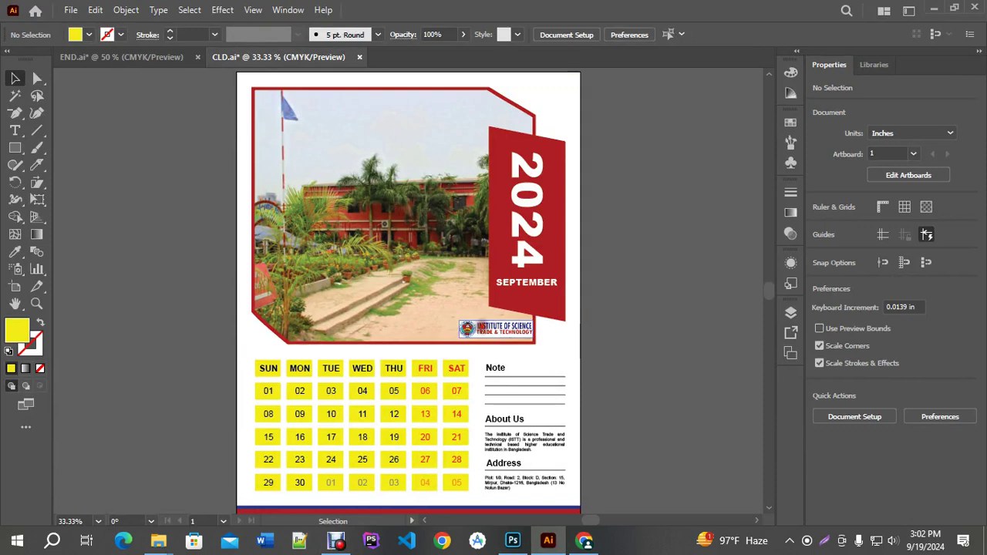
pyautogui.click(496, 329)
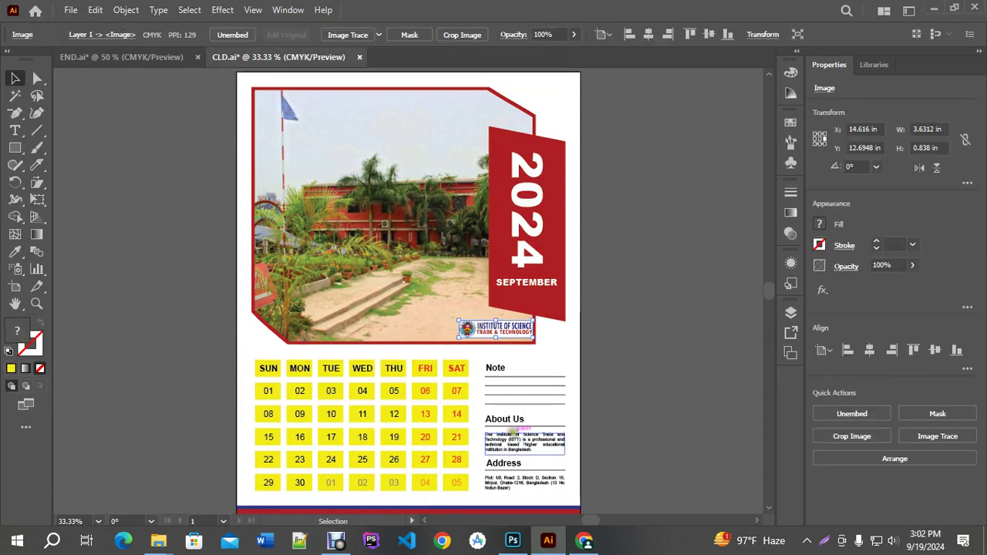
# Paste the logo as pixels at the lower left of the Envelope back.psb canvas in Photoshop, and hide the Envelope back design group.
pyautogui.click(514, 541)
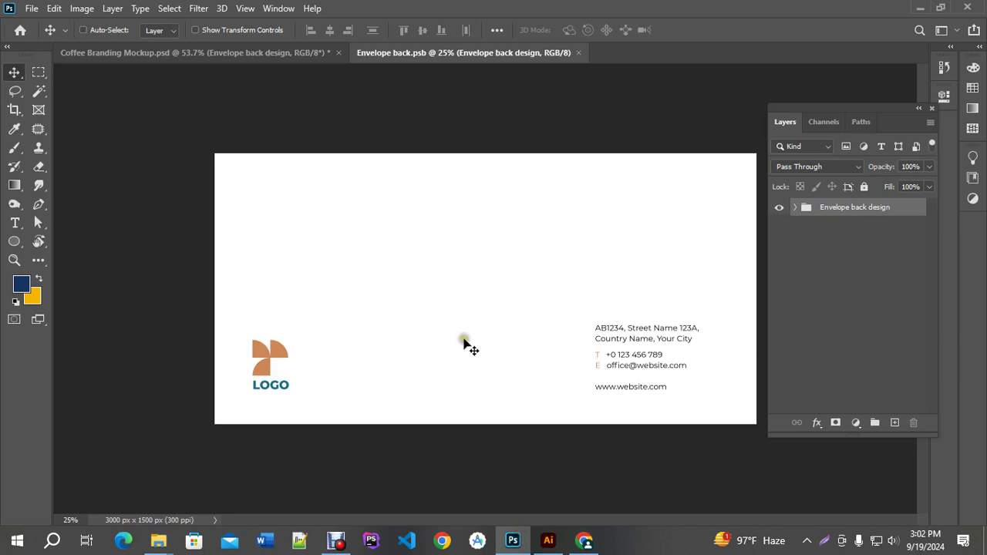
pyautogui.hotkey('ctrl', 'v')
pyautogui.click(551, 140)
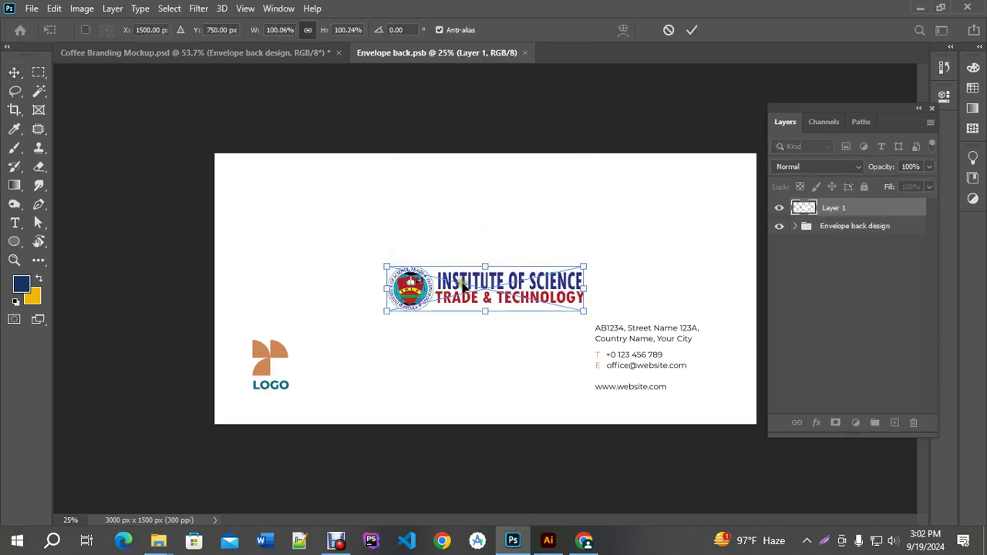
pyautogui.moveTo(475, 281); pyautogui.dragTo(316, 359)
pyautogui.press('Return')
pyautogui.click(779, 228)
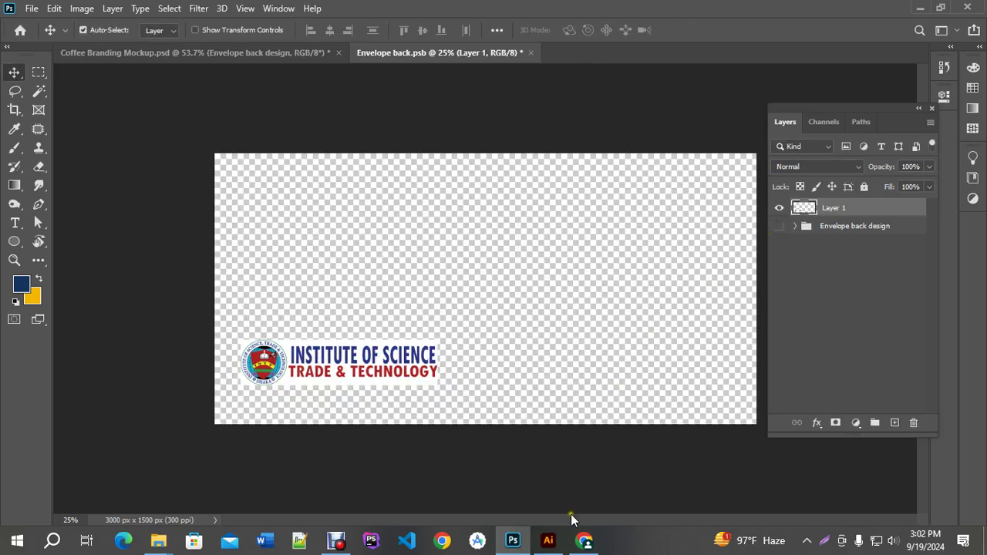
# Return to CLD.ai in Illustrator and copy the Address heading, its underline and the address text together.
pyautogui.click(584, 540)
pyautogui.click(513, 541)
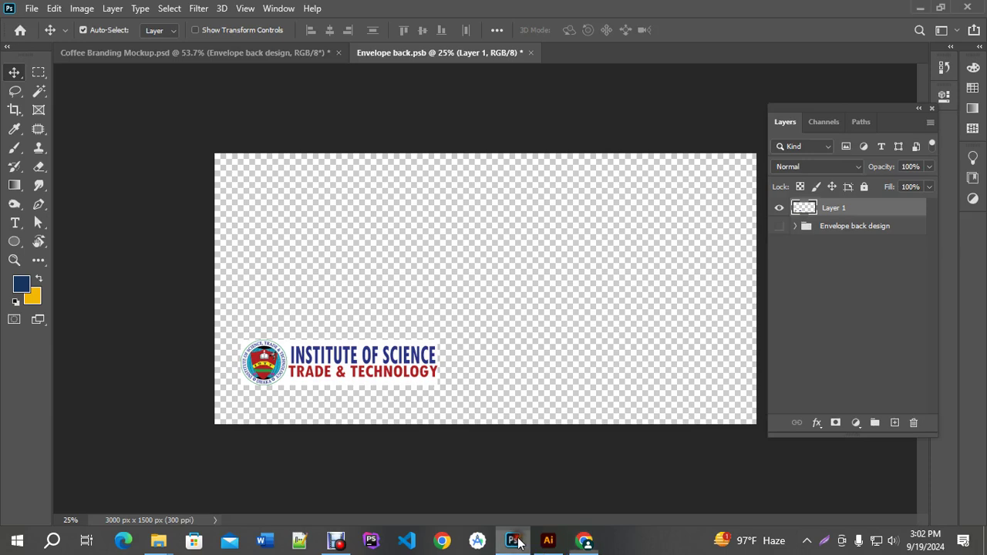
pyautogui.click(548, 541)
pyautogui.click(509, 462)
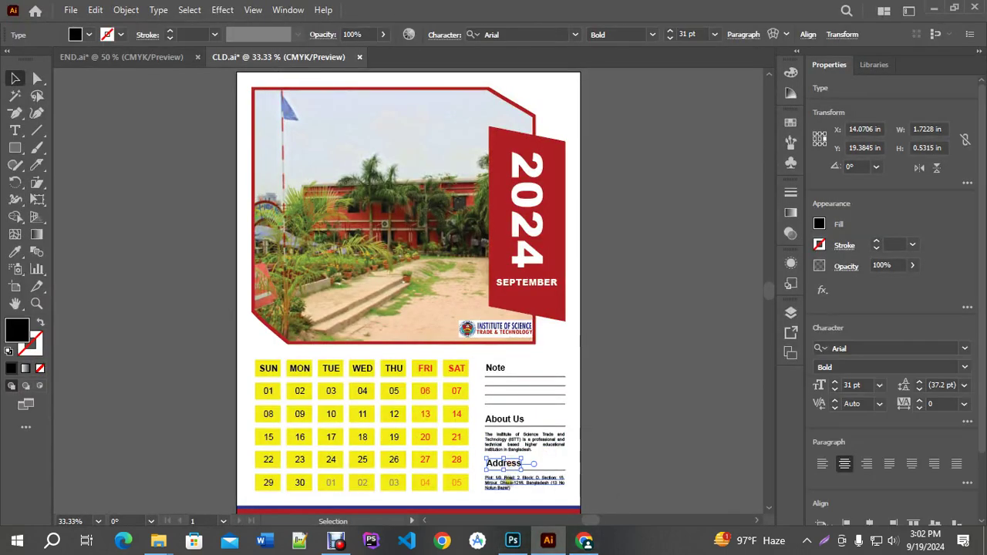
pyautogui.scroll(3, 509, 481)
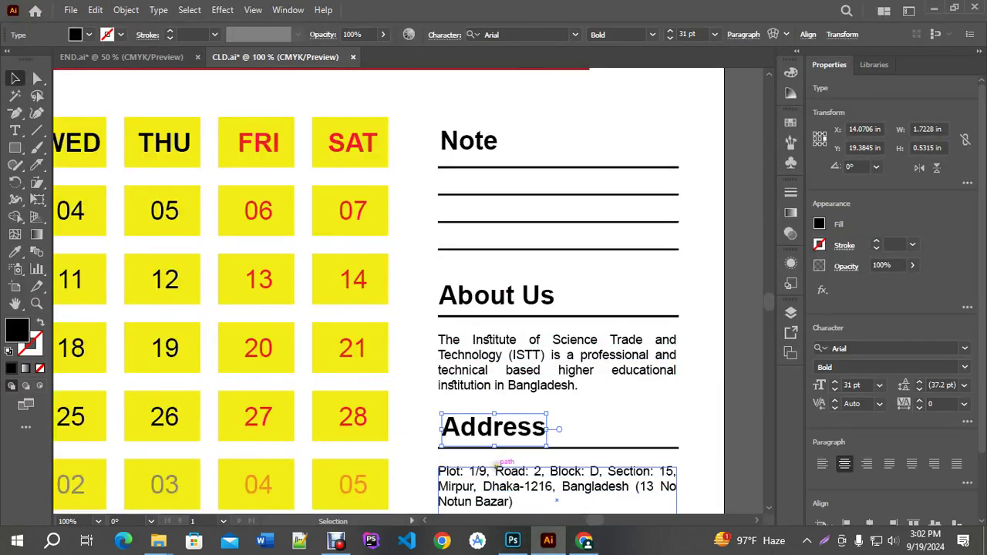
pyautogui.click(494, 467)
pyautogui.keyDown('shift'); pyautogui.click(496, 443); pyautogui.keyUp('shift')
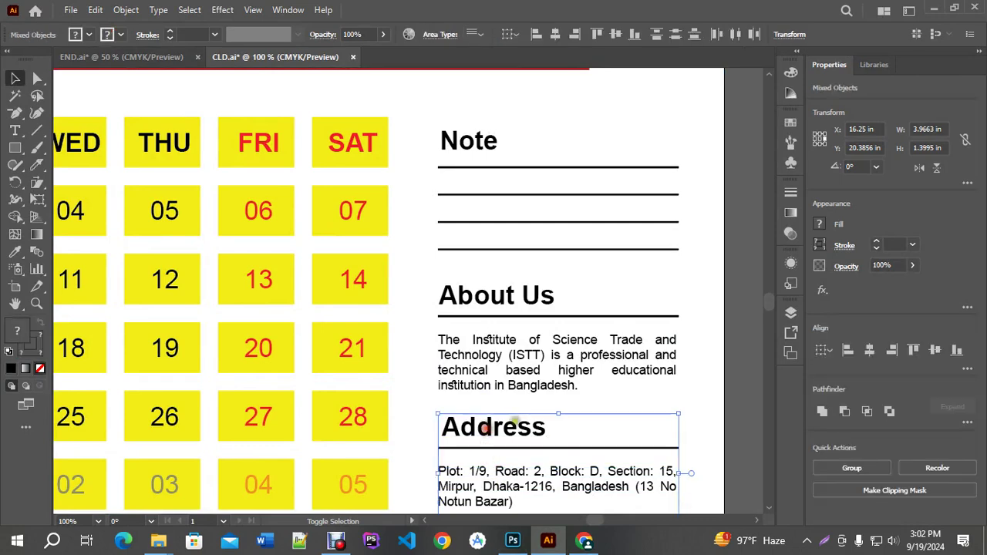
# Paste the address block as pixels into Envelope back.psb in Photoshop, scaled to 78.85% at the canvas's lower right.
pyautogui.click(513, 541)
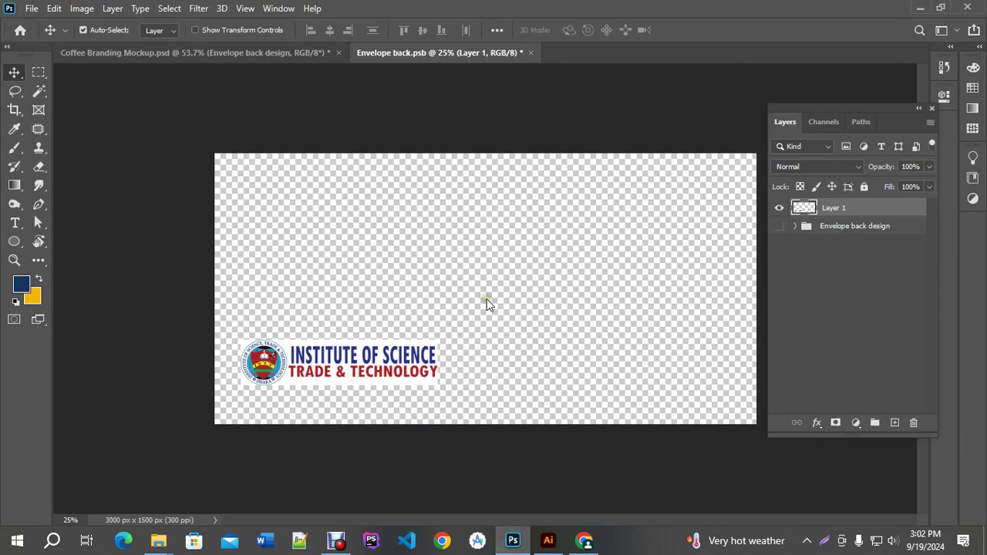
pyautogui.hotkey('ctrl', 'v')
pyautogui.press('Return')
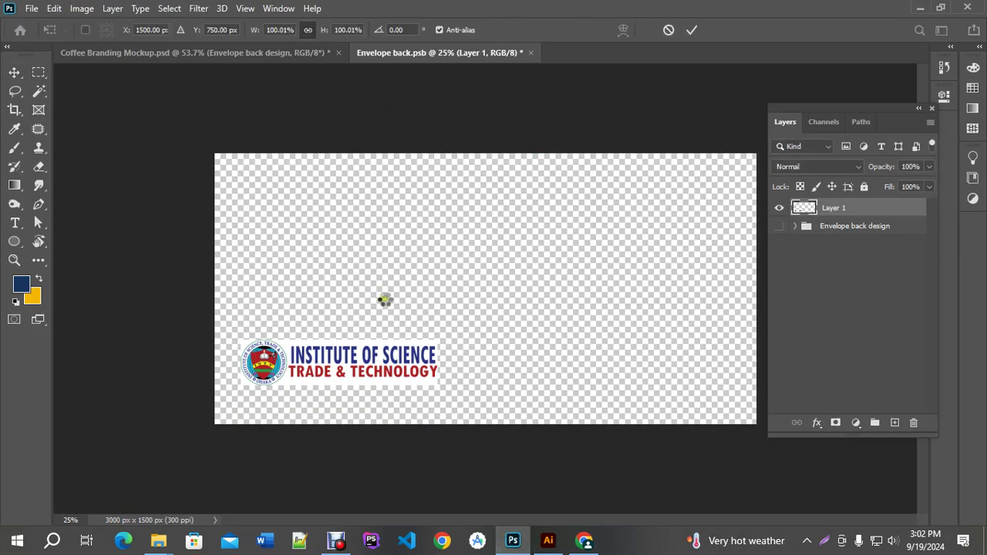
pyautogui.moveTo(486, 296); pyautogui.dragTo(660, 364)
pyautogui.moveTo(755, 299); pyautogui.dragTo(711, 321)
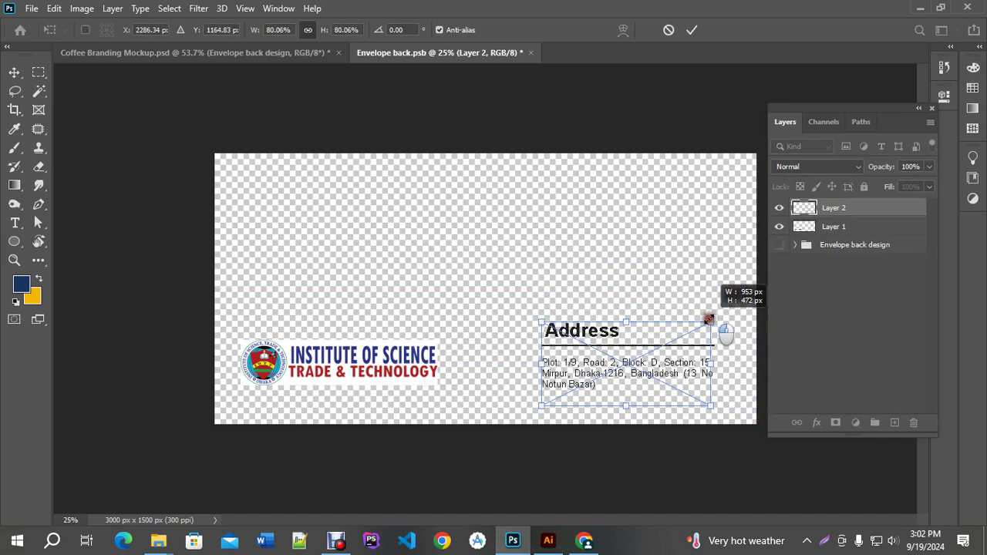
pyautogui.moveTo(686, 363); pyautogui.dragTo(685, 360)
pyautogui.press('Return')
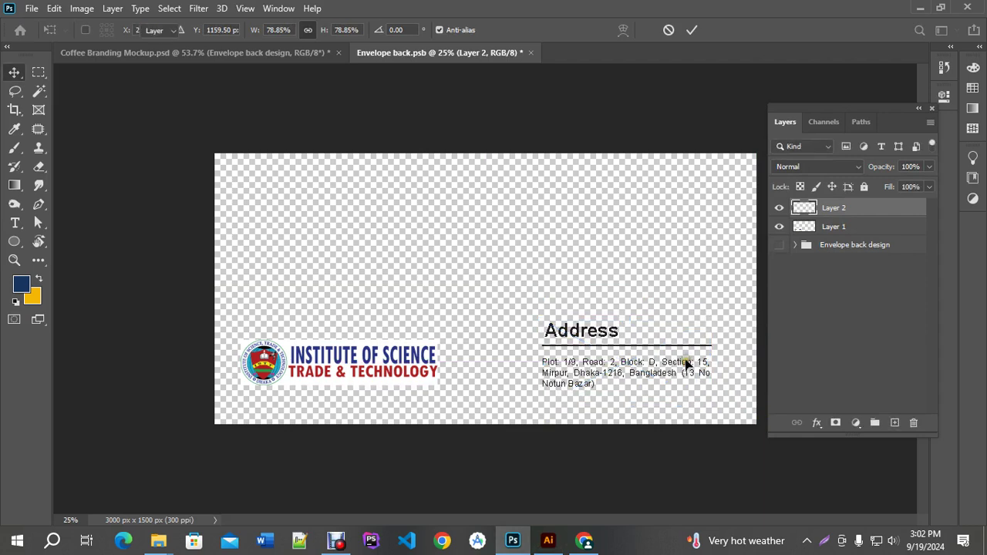
# Close Envelope back.psb with its changes saved to update the back envelope in the mockup.
pyautogui.click(530, 53)
pyautogui.click(422, 211)
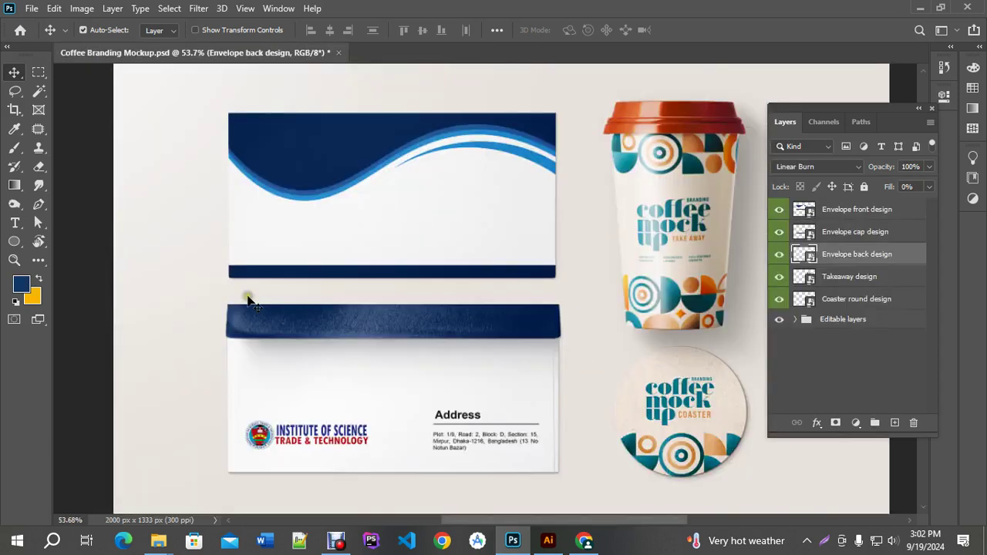
pyautogui.scroll(-2, 248, 299)
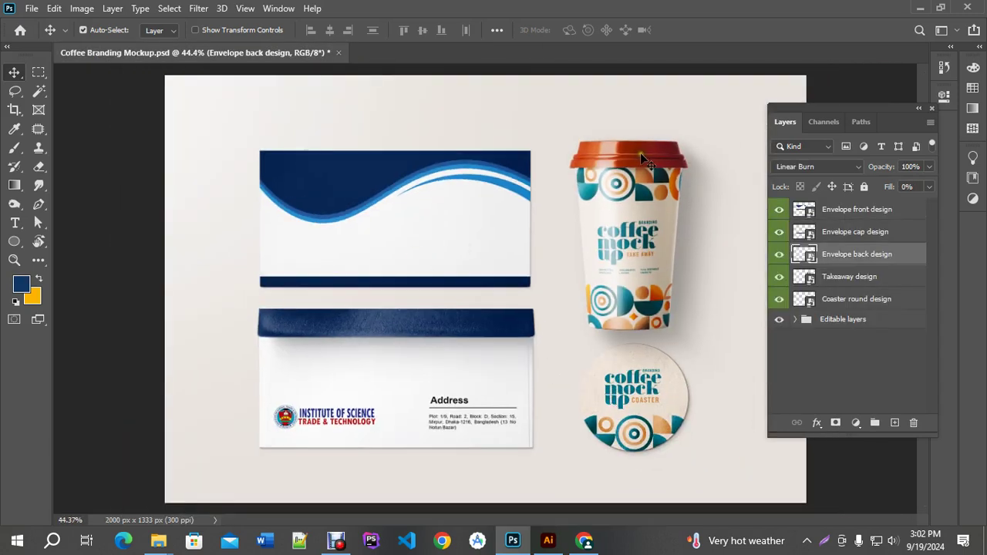
# Open the Takeaway design smart object to examine the cup artwork, and close Take away container.psb without editing it.
pyautogui.click(832, 280)
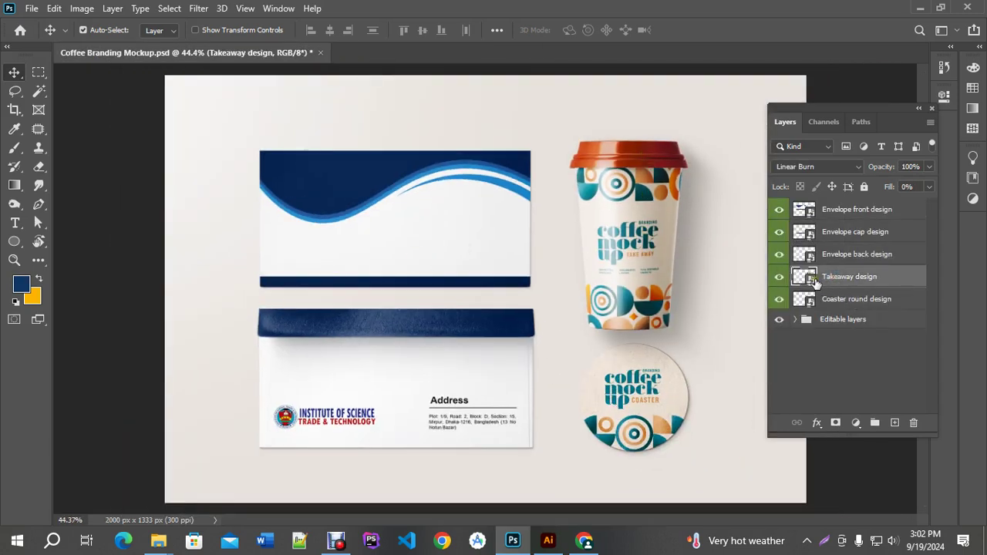
pyautogui.scroll(2, 634, 397)
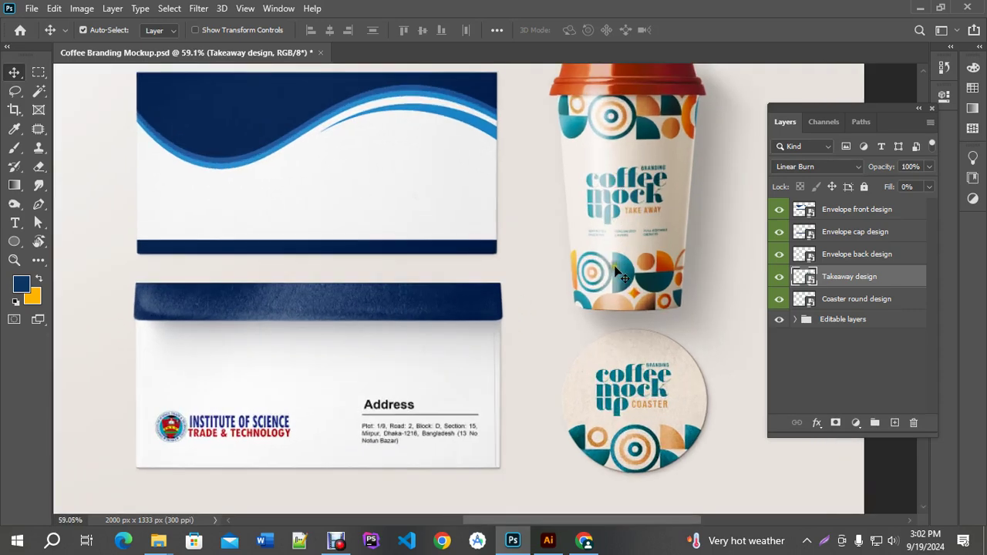
pyautogui.doubleClick(804, 278)
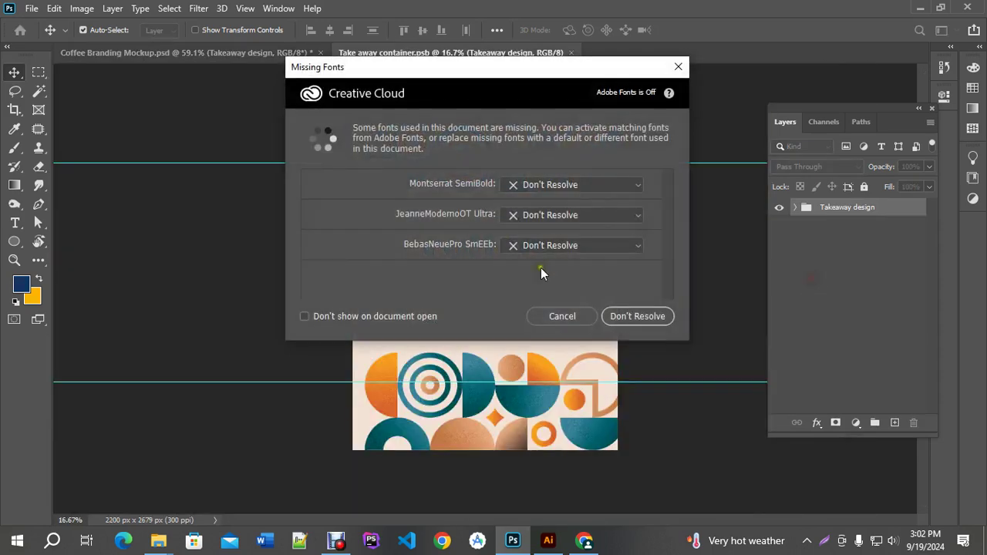
pyautogui.click(562, 317)
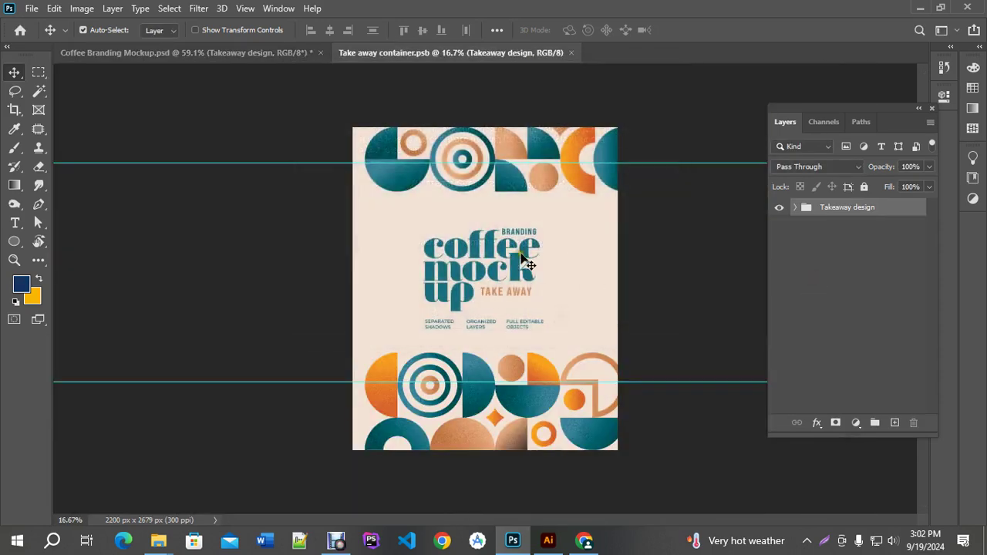
pyautogui.click(571, 53)
# Hide the Takeaway design and Coaster round design layers, and expand the Editable layers group to inspect its contents.
pyautogui.moveTo(778, 276); pyautogui.dragTo(779, 298)
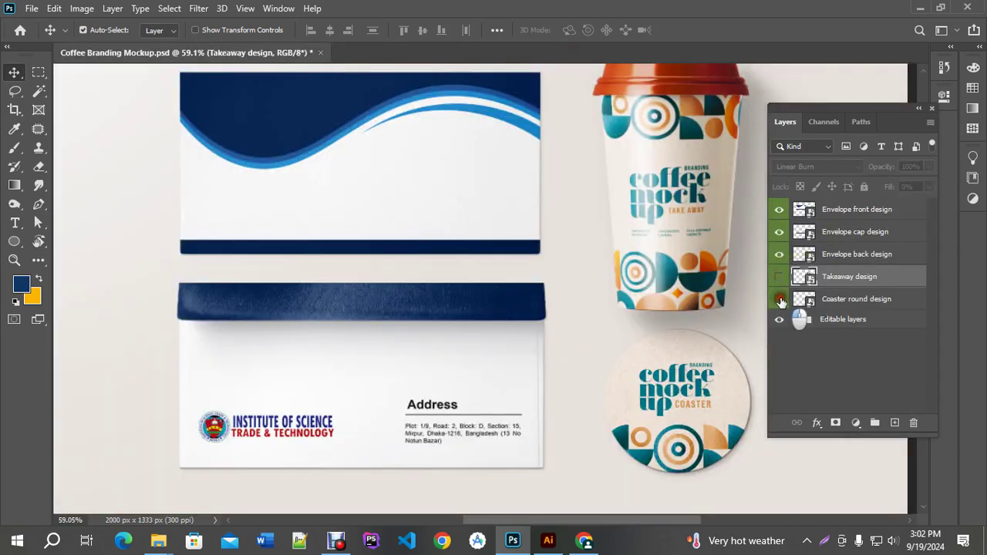
pyautogui.click(795, 319)
pyautogui.scroll(-3, 608, 330)
pyautogui.scroll(-6, 856, 355)
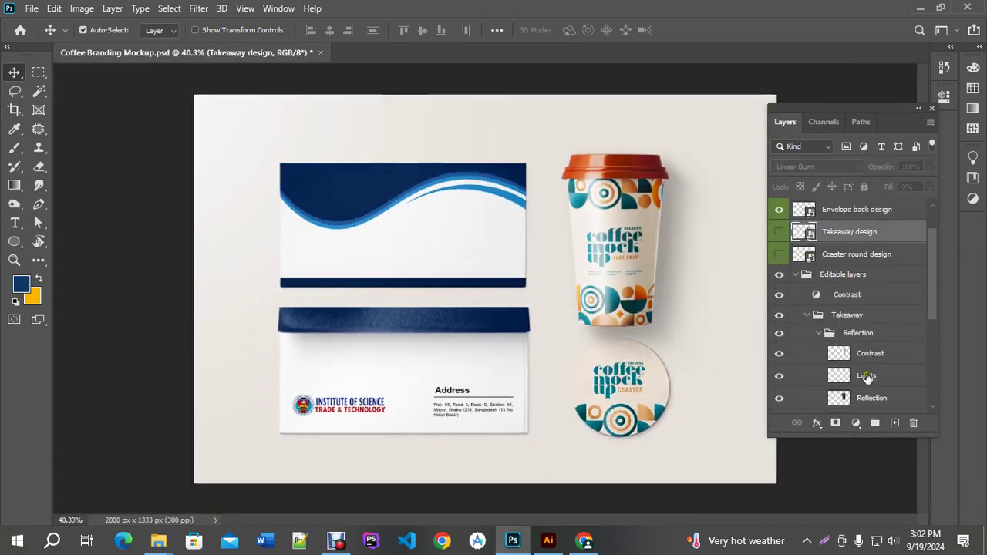
pyautogui.scroll(-1, 866, 374)
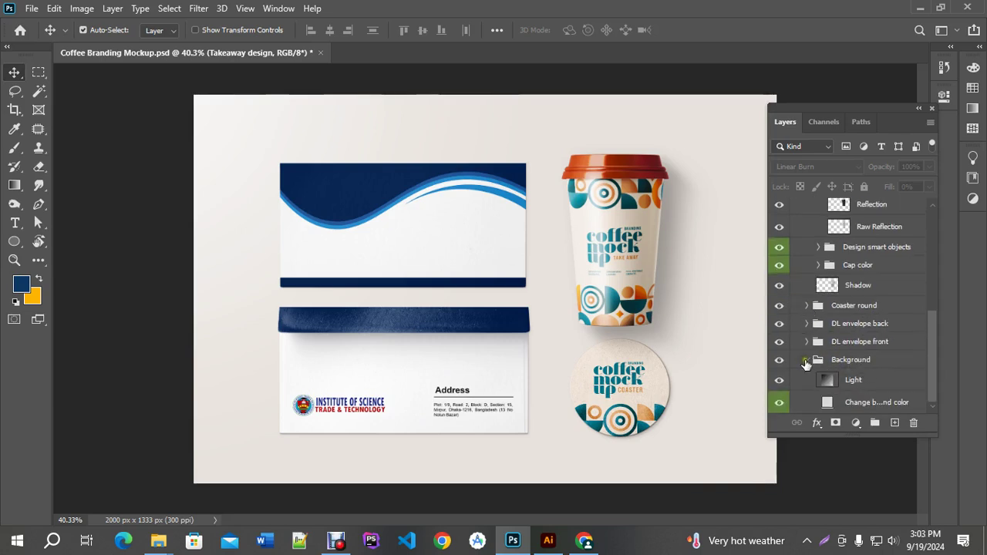
pyautogui.click(806, 360)
# Toggle the takeaway cup's Design smart objects and Cap color groups off and on to identify them, and collapse the Editable layers group.
pyautogui.click(780, 293)
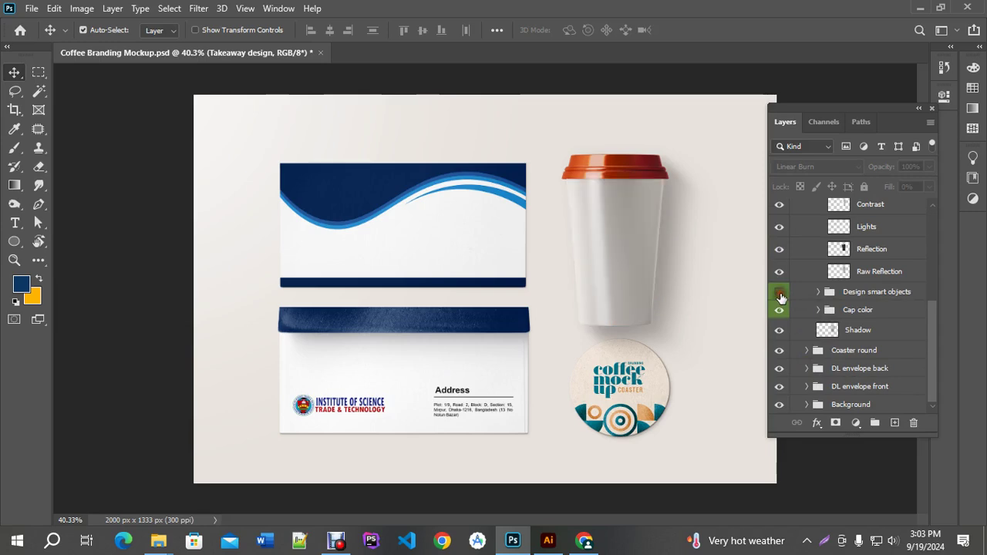
pyautogui.click(780, 310)
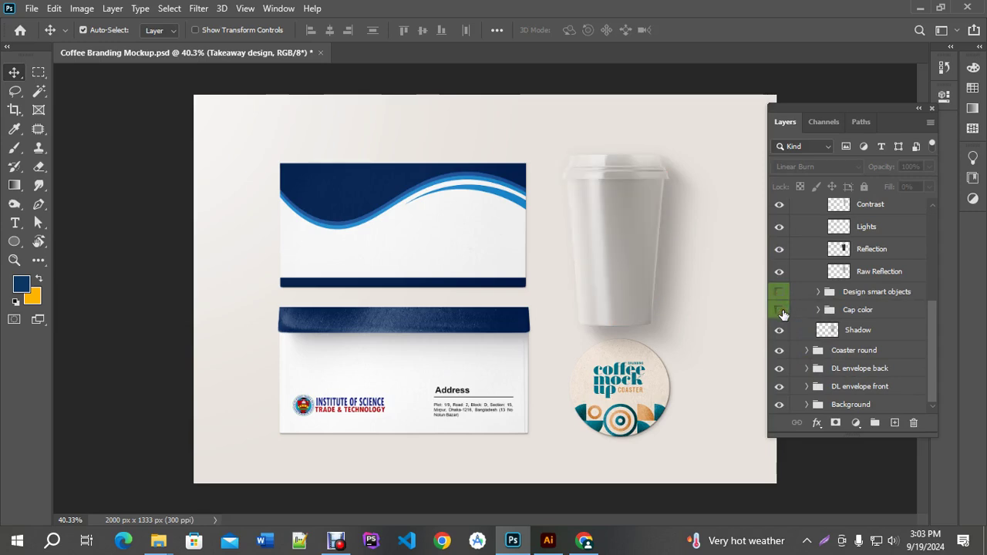
pyautogui.click(779, 310)
pyautogui.click(780, 293)
pyautogui.scroll(4, 786, 293)
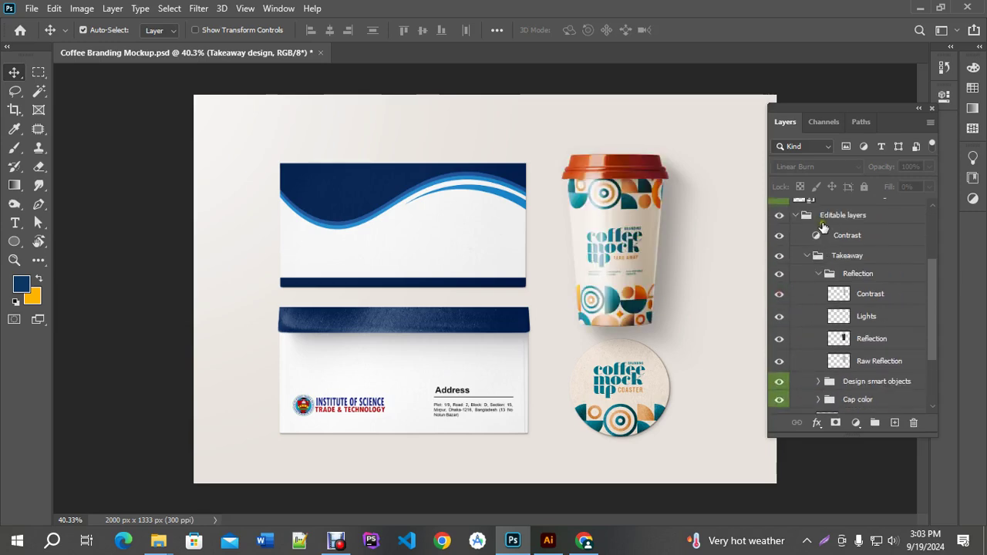
pyautogui.click(796, 283)
pyautogui.hotkey('ctrl', '+')
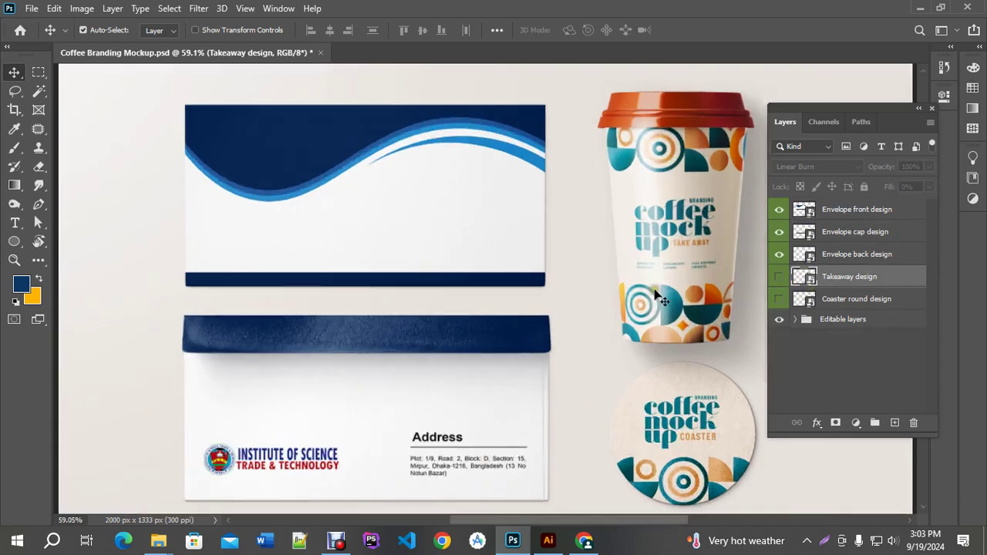
pyautogui.hotkey('ctrl', '-')
pyautogui.hotkey('ctrl', '-')
pyautogui.scroll(2, 656, 343)
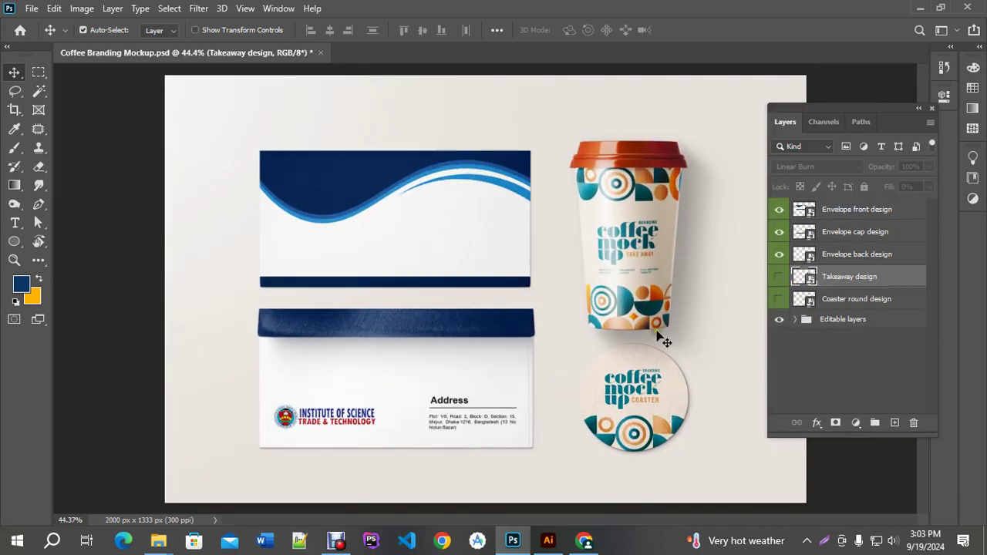
# Close Coffee Branding Mockup.psd without saving its changes, and open the Calendar Mockup folder on the desktop.
pyautogui.click(320, 52)
pyautogui.click(488, 210)
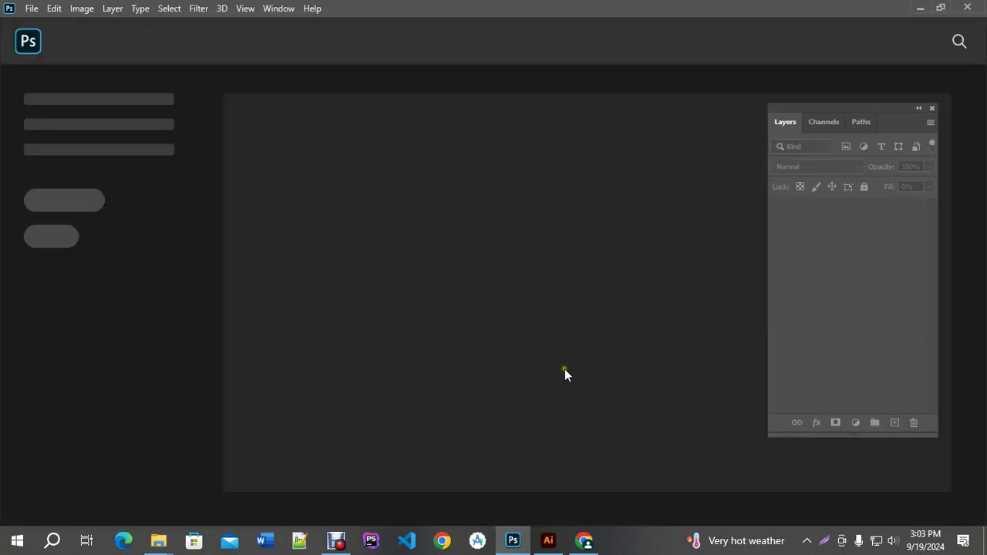
pyautogui.press('super+d')
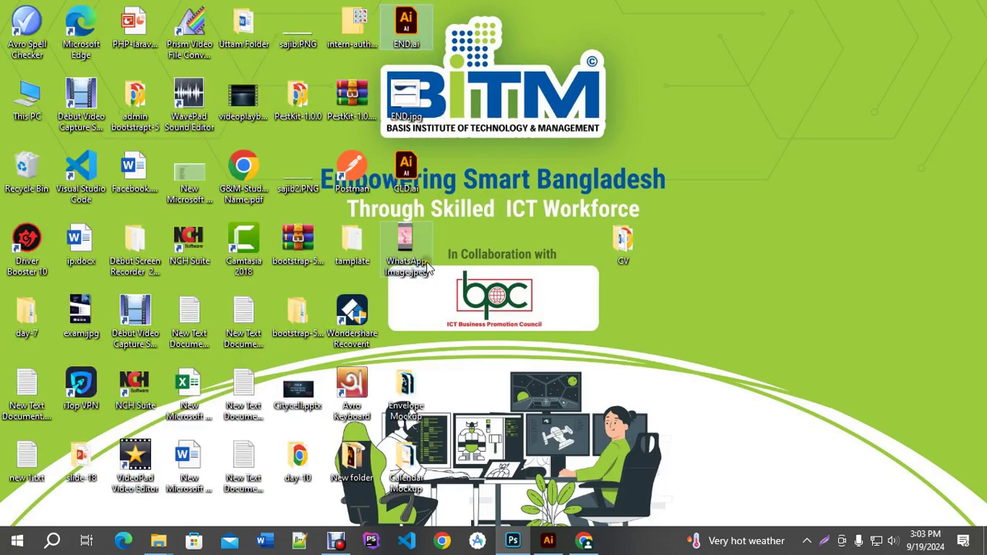
pyautogui.click(617, 245)
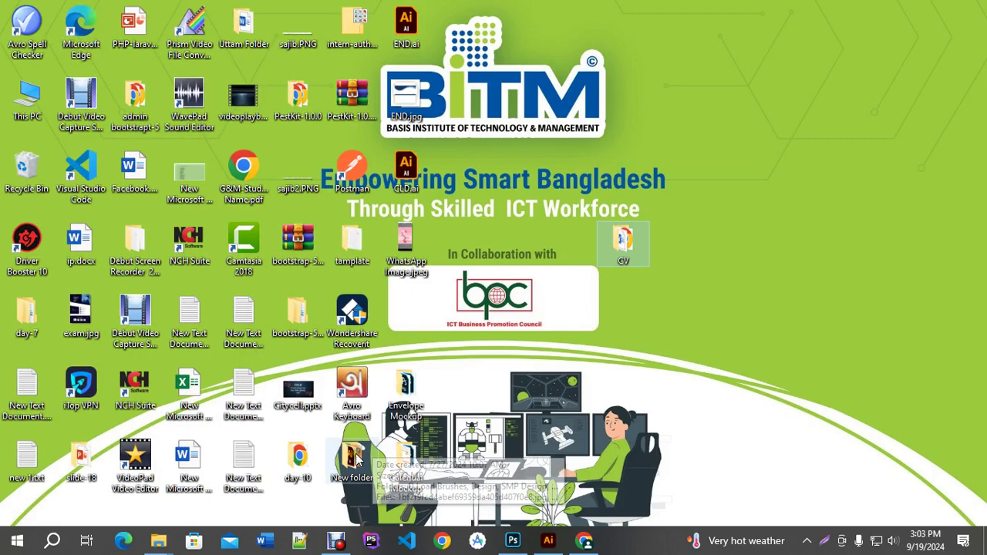
pyautogui.click(403, 461)
pyautogui.doubleClick(402, 460)
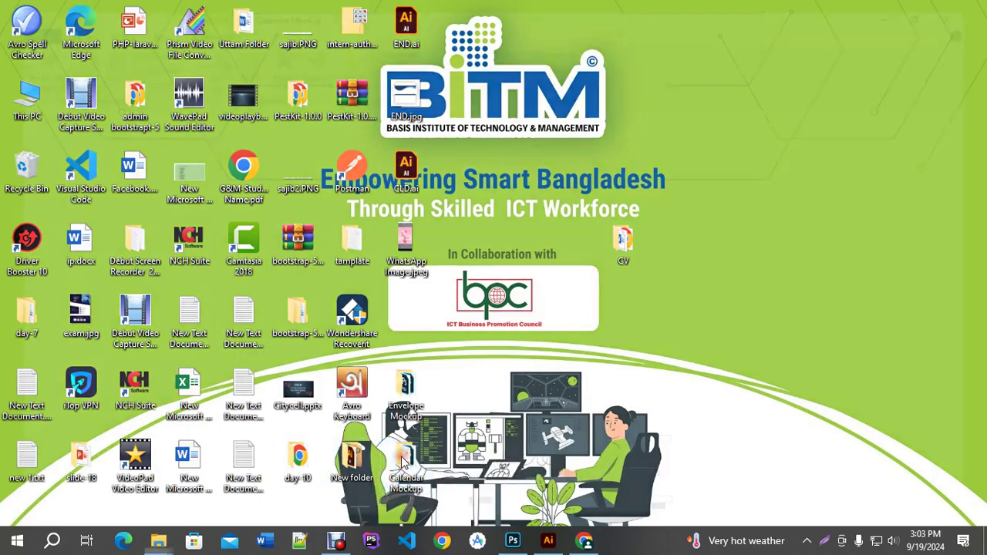
# Preview the JPG images of the wall and desk calendar mockups to compare the designs, and close the image viewer.
pyautogui.click(189, 143)
pyautogui.doubleClick(188, 142)
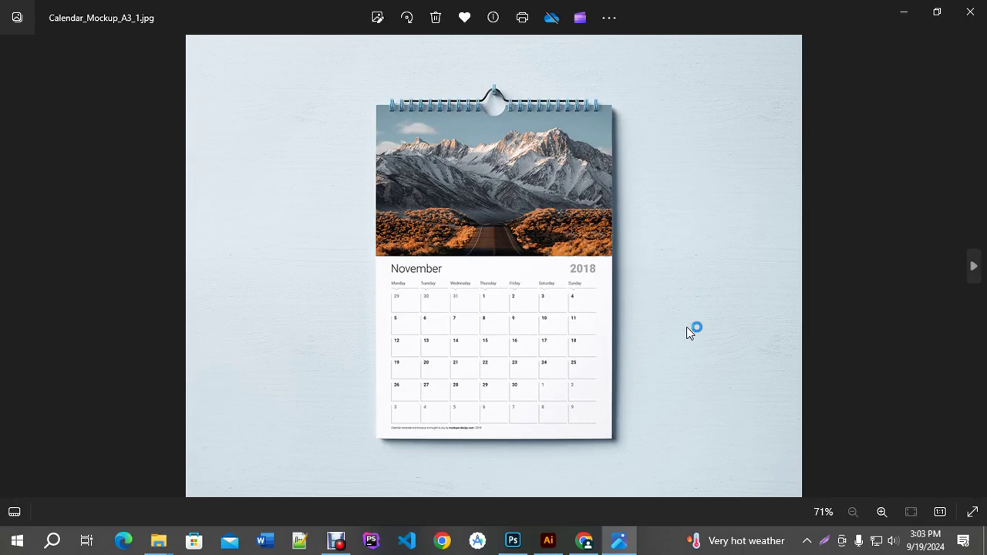
pyautogui.press('Right')
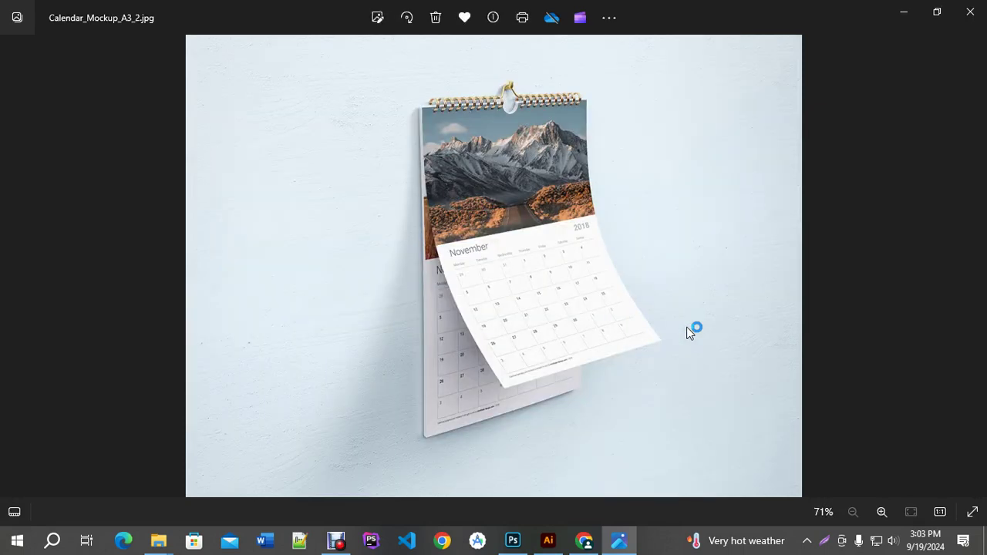
pyautogui.press('Right')
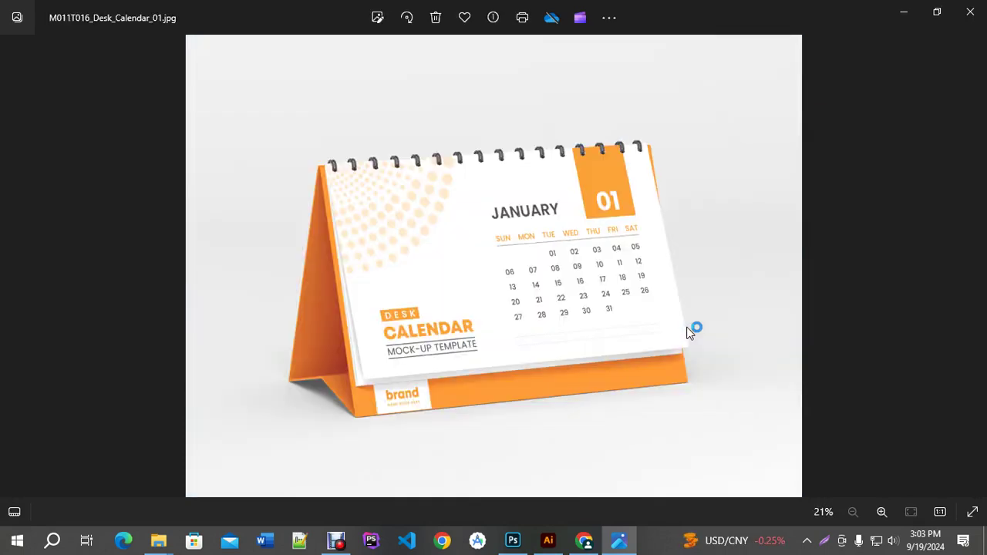
pyautogui.press('Left')
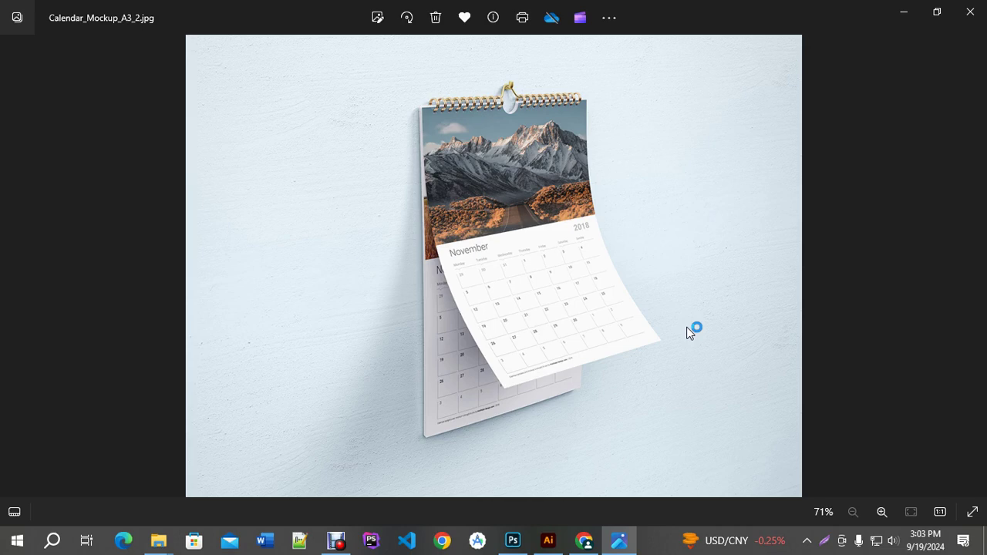
pyautogui.press('Left')
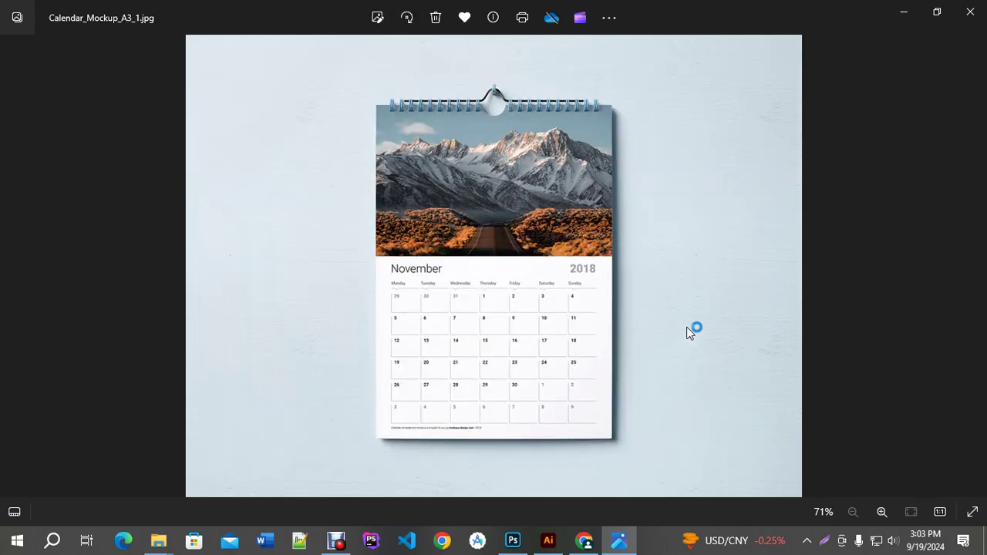
pyautogui.press('Right')
pyautogui.click(970, 12)
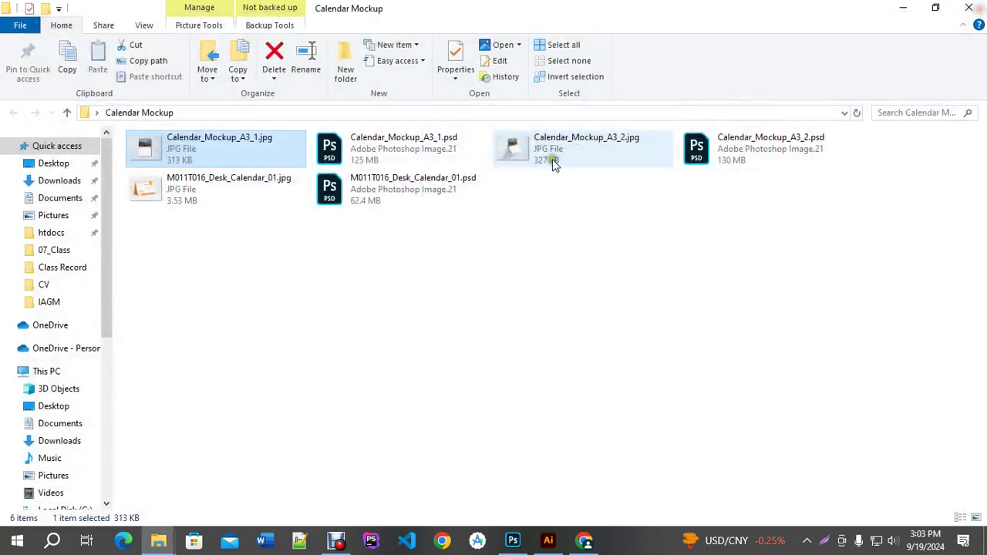
# Open Calendar_Mockup_A3_2.psd in Photoshop, toggle the Project layer on and off, and open its smart object for editing.
pyautogui.doubleClick(751, 168)
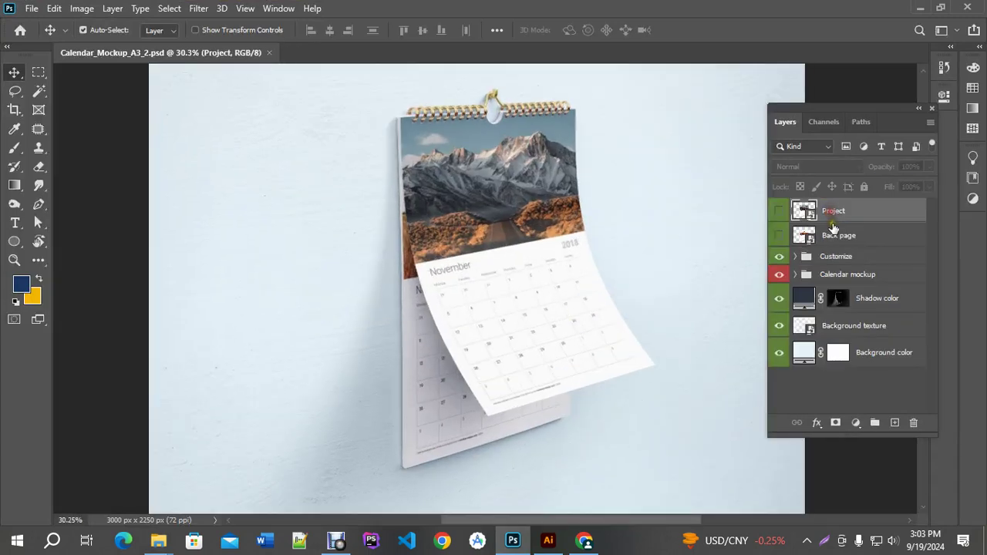
pyautogui.click(780, 212)
pyautogui.click(782, 212)
pyautogui.doubleClick(812, 219)
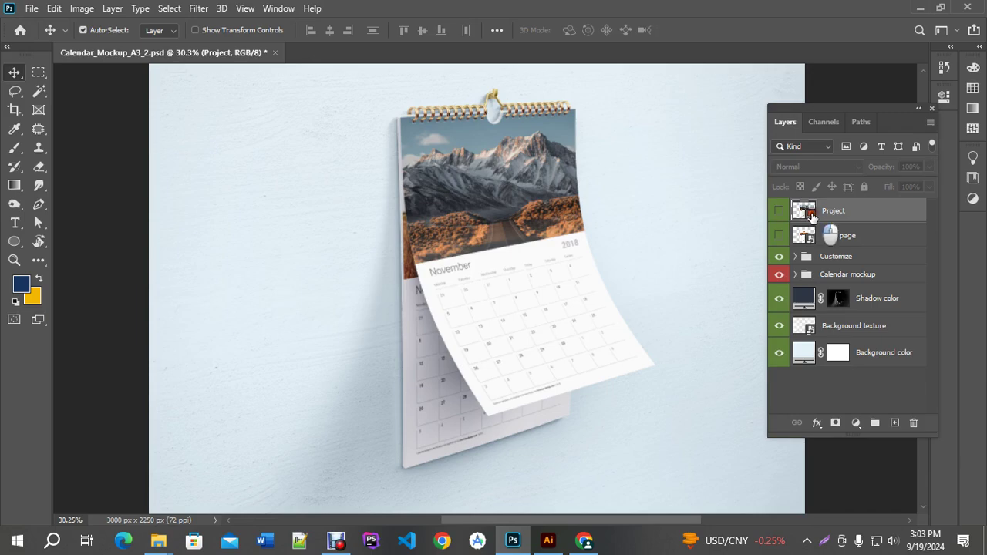
# Copy the complete 2024 calendar artwork from CLD.ai in Illustrator and paste it into Project.psb in Photoshop.
pyautogui.click(548, 539)
pyautogui.scroll(-5, 534, 308)
pyautogui.click(513, 332)
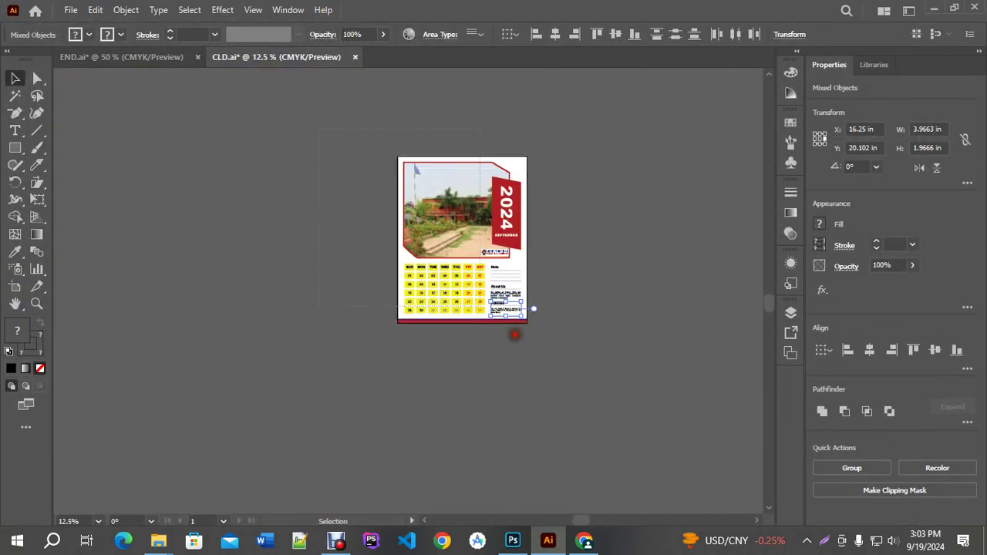
pyautogui.hotkey('ctrl', 'a')
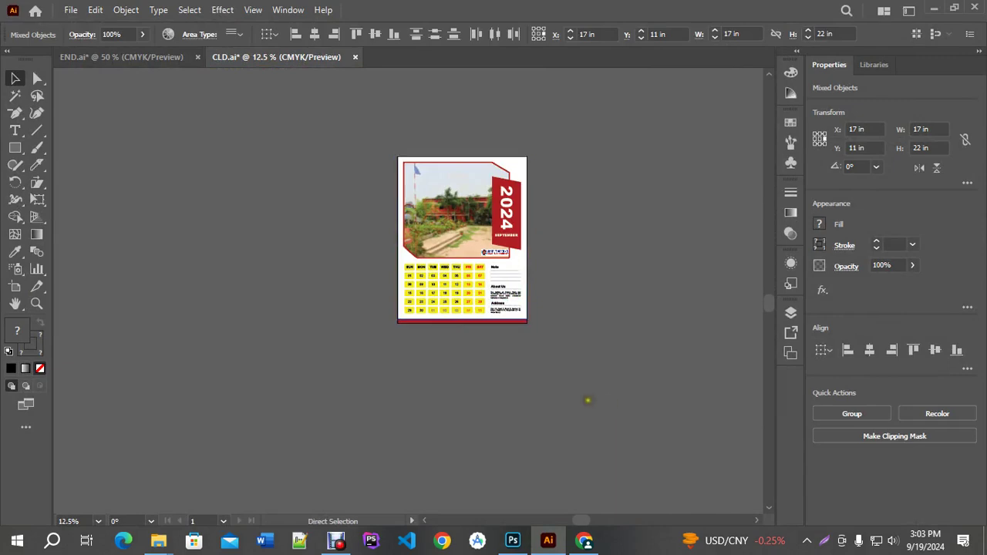
pyautogui.click(512, 540)
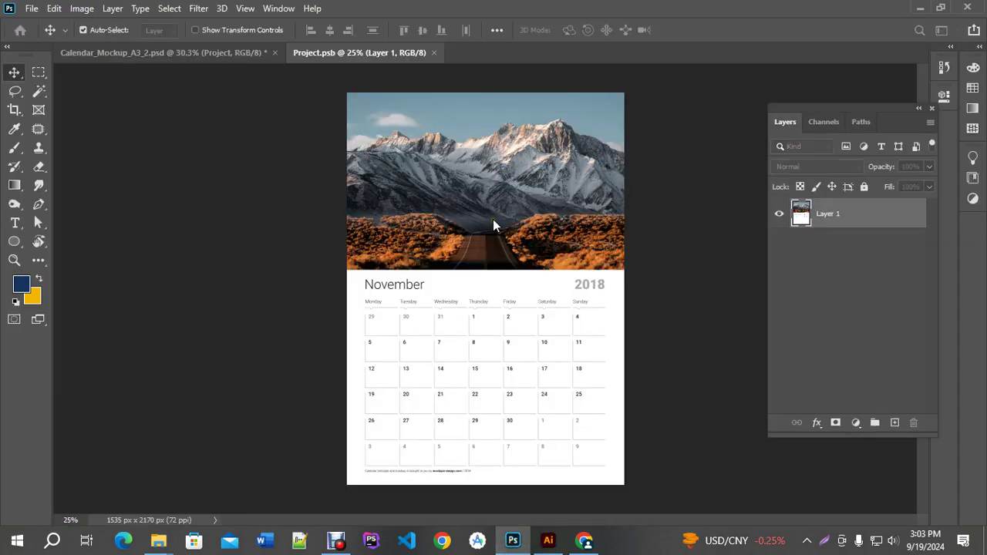
pyautogui.hotkey('ctrl', 'v')
pyautogui.click(548, 141)
# Reposition the pasted calendar and scale it to about 128% width and 137% height so that it covers the page.
pyautogui.moveTo(530, 214); pyautogui.dragTo(490, 160)
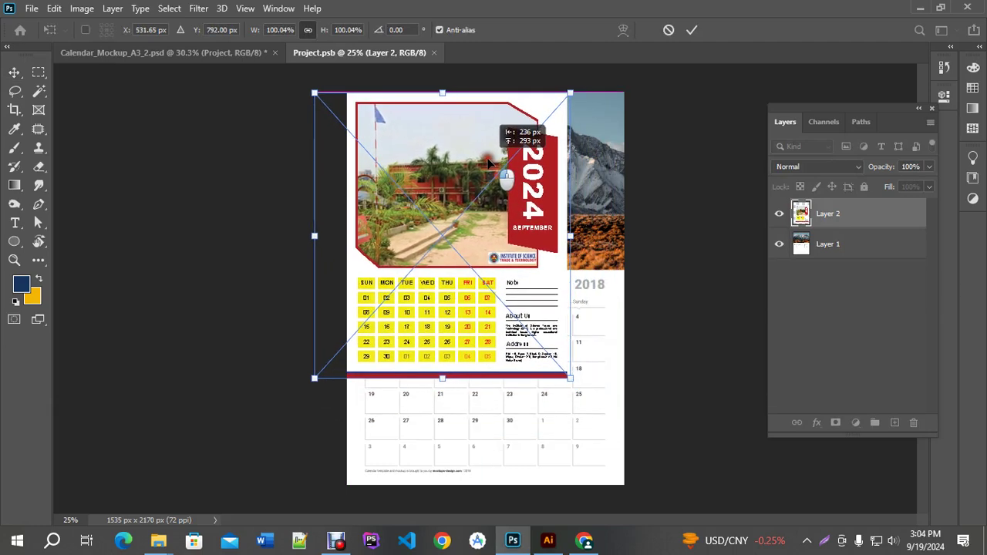
pyautogui.moveTo(574, 378); pyautogui.dragTo(654, 496)
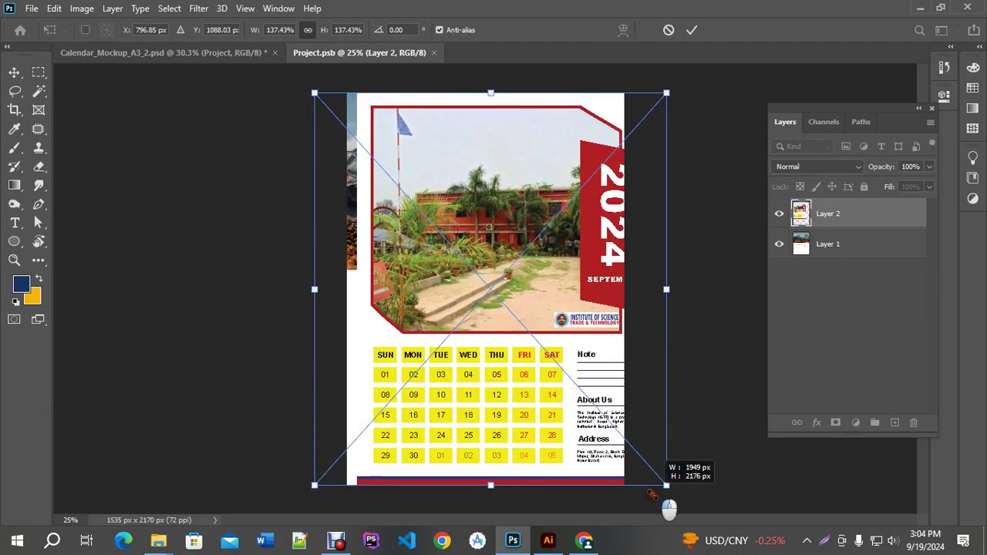
pyautogui.moveTo(566, 353); pyautogui.dragTo(552, 352)
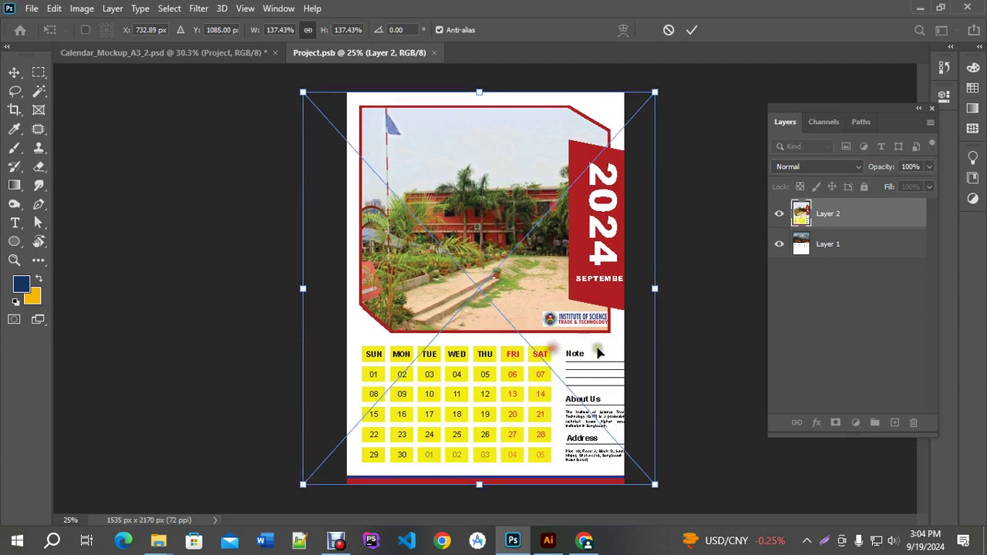
pyautogui.moveTo(654, 290); pyautogui.dragTo(630, 300)
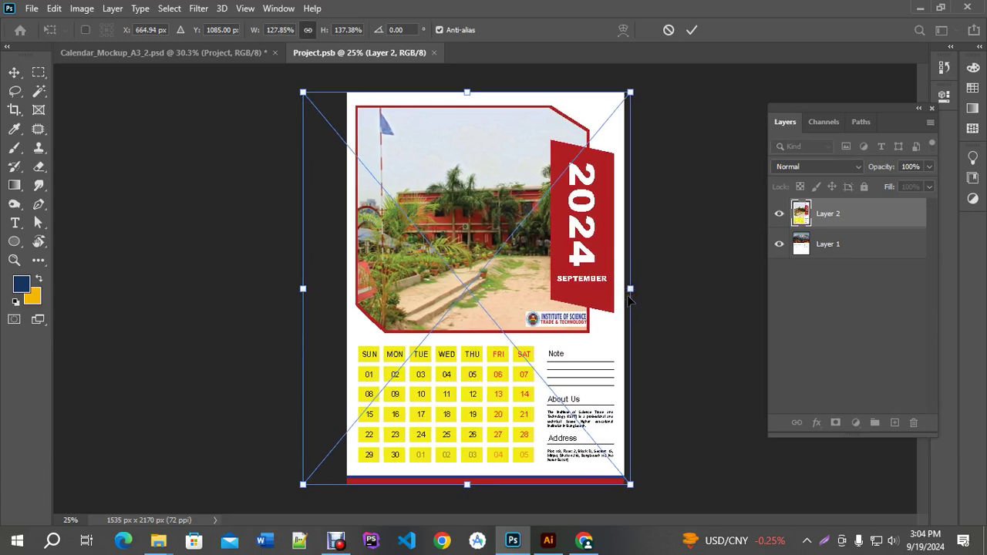
pyautogui.press('Return')
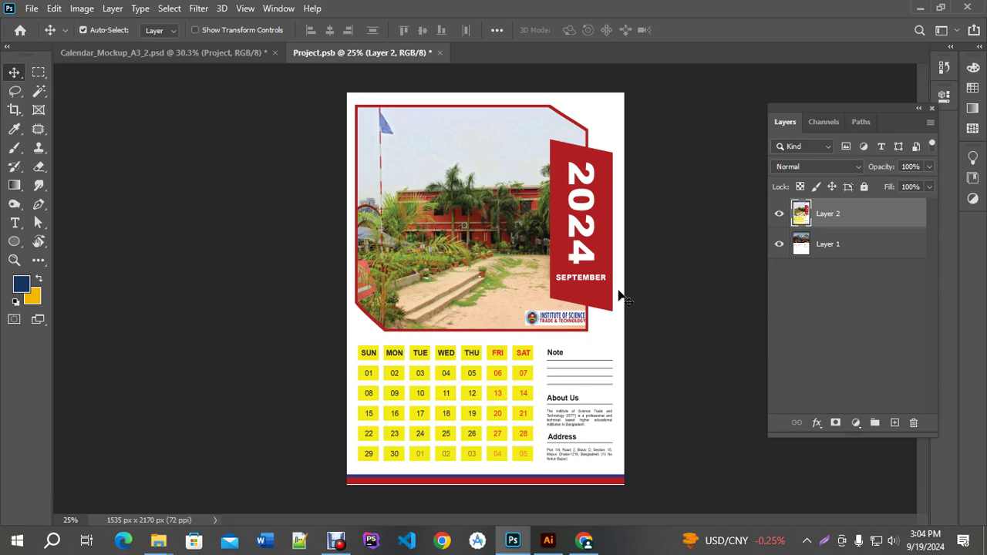
# Close Project.psb with its changes saved to update the front page of the wall calendar mockup.
pyautogui.click(442, 55)
pyautogui.click(432, 211)
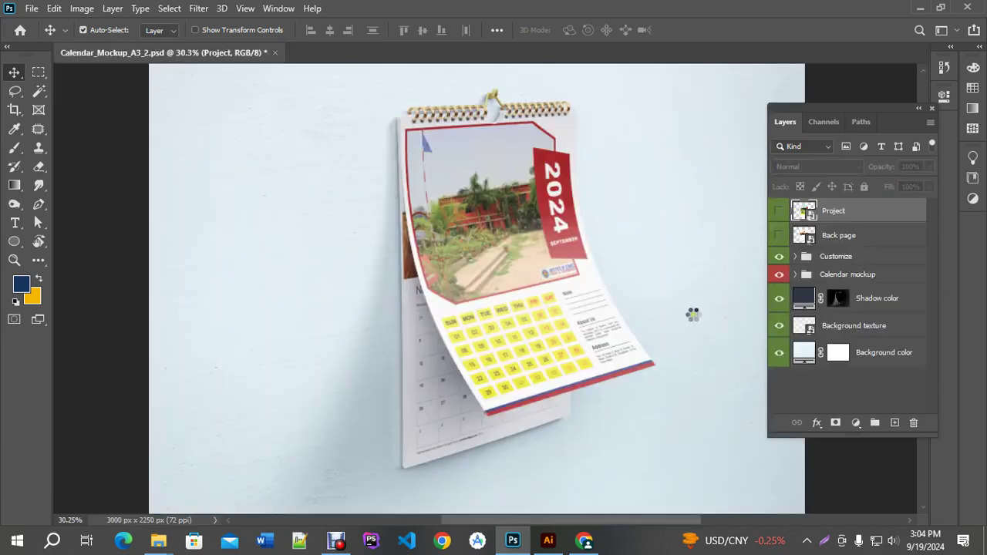
pyautogui.scroll(2, 693, 314)
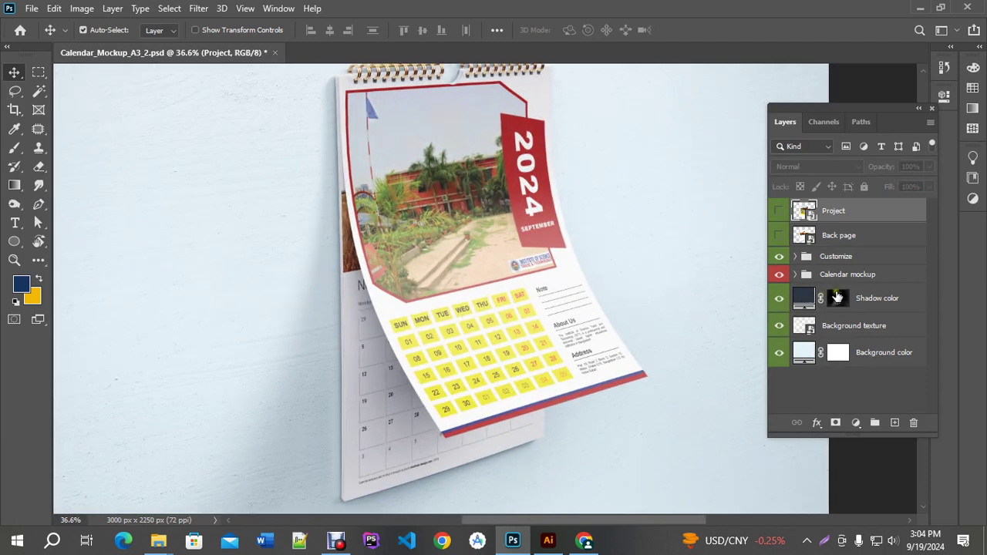
# Toggle the Shadow color, Background texture and Background color layers off and on to examine their effect on the mockup.
pyautogui.click(780, 298)
pyautogui.click(780, 298)
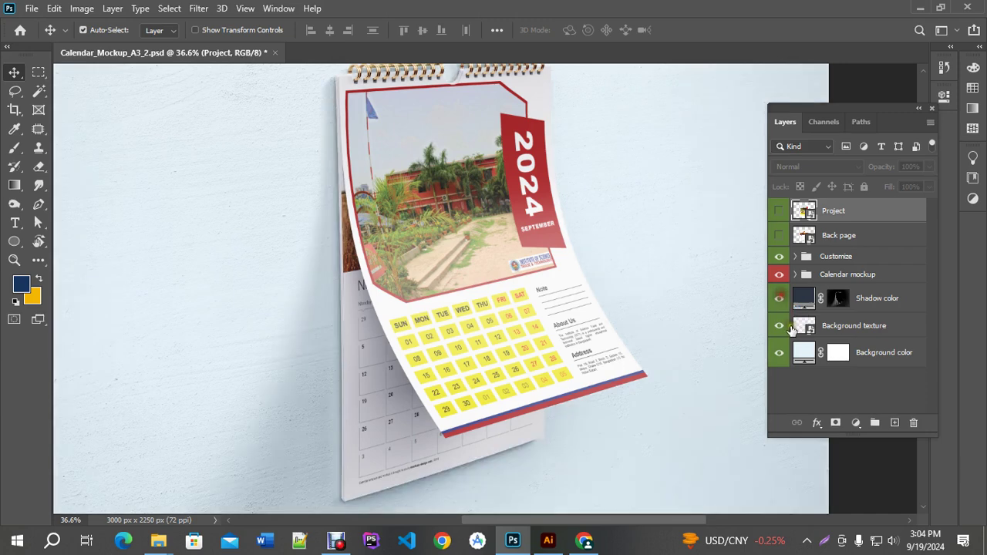
pyautogui.click(779, 326)
pyautogui.click(779, 327)
pyautogui.click(780, 353)
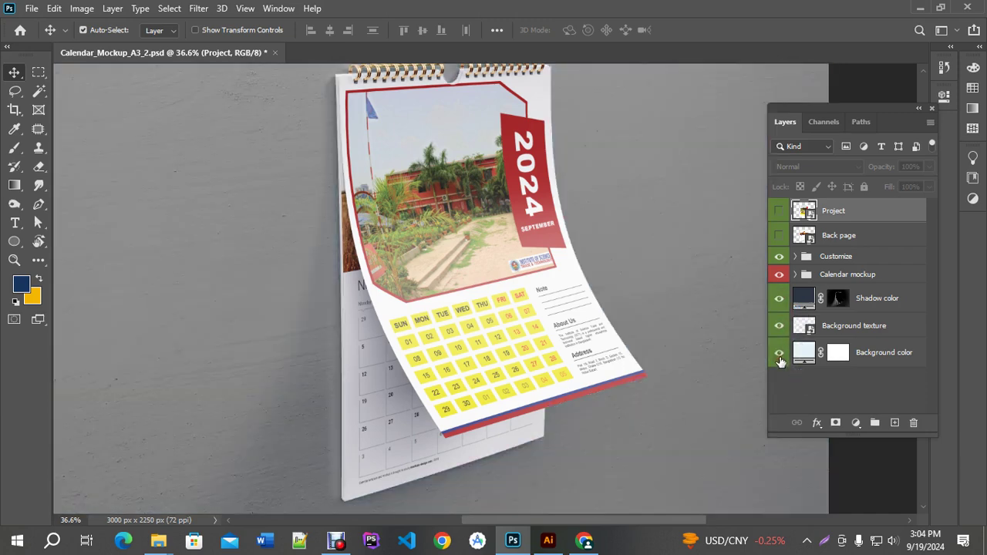
pyautogui.click(779, 353)
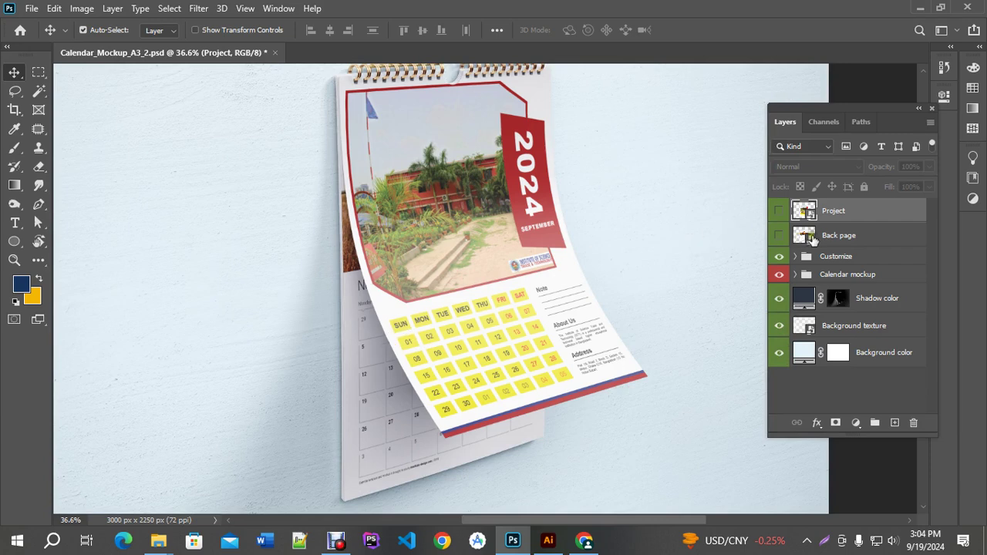
# Open the Back page smart object and paste the calendar artwork into Project1.psb.
pyautogui.click(839, 243)
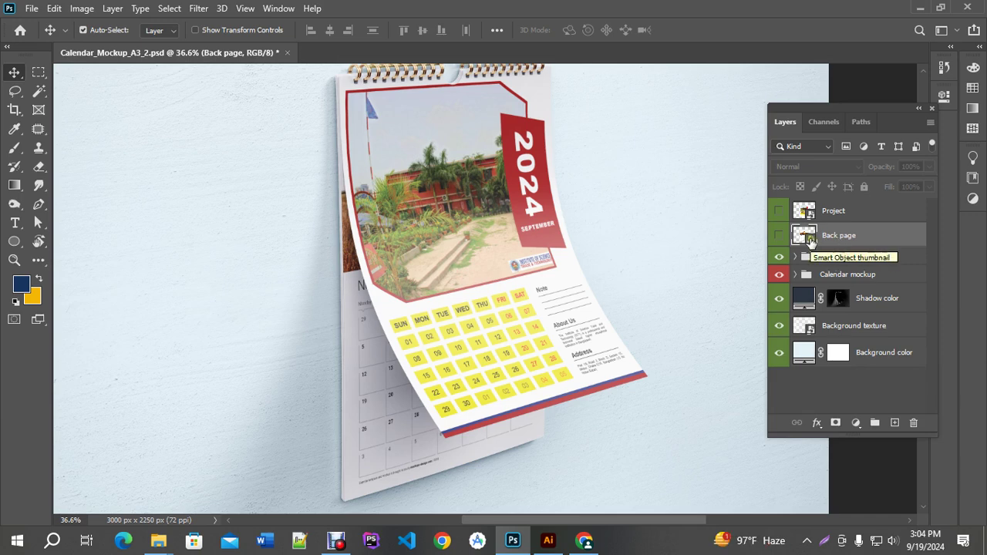
pyautogui.doubleClick(807, 239)
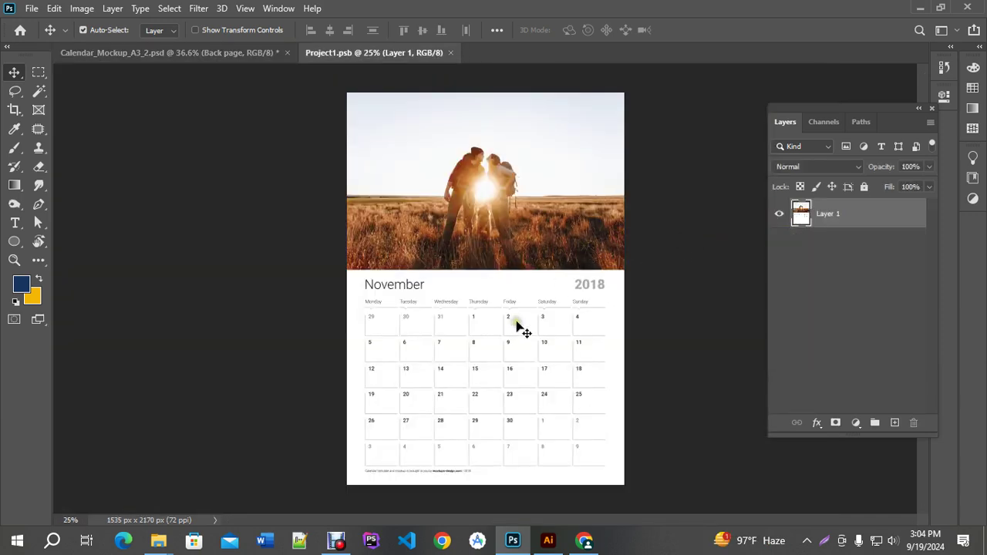
pyautogui.hotkey('ctrl', 'v')
pyautogui.click(550, 141)
# Enlarge the pasted calendar to the full page height, and narrow its width to about 92% to fit the page.
pyautogui.hotkey('ctrl', 't')
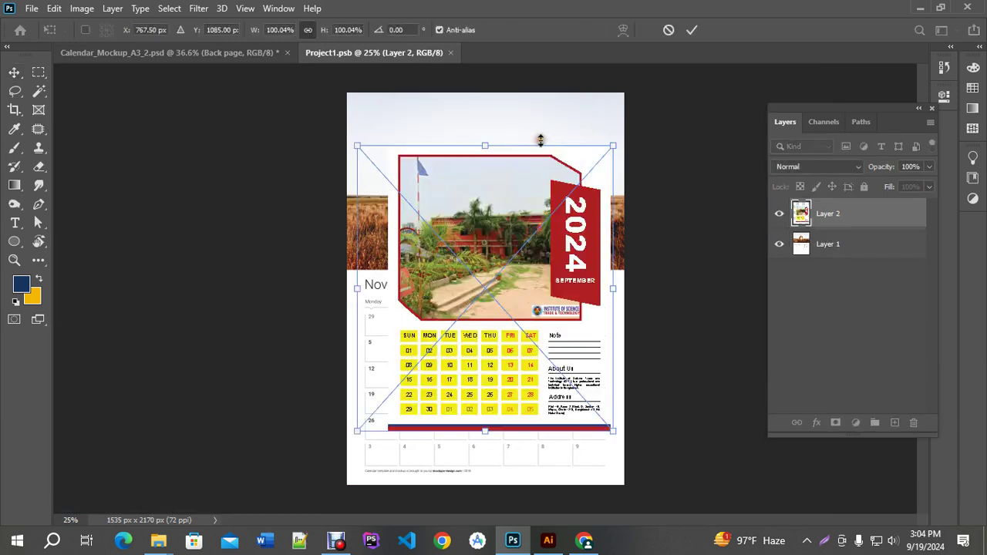
pyautogui.moveTo(499, 159); pyautogui.dragTo(517, 145)
pyautogui.press('Return')
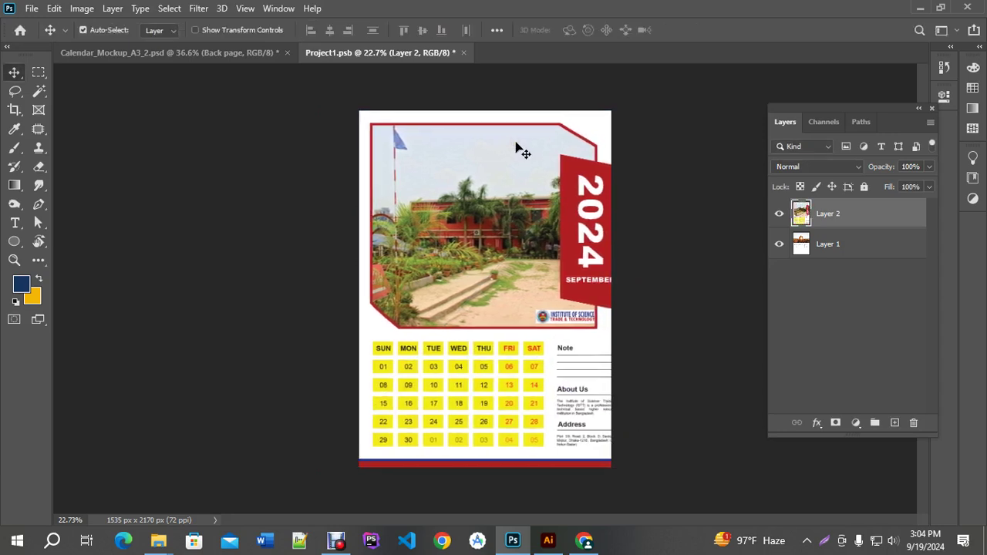
pyautogui.hotkey('ctrl', 't')
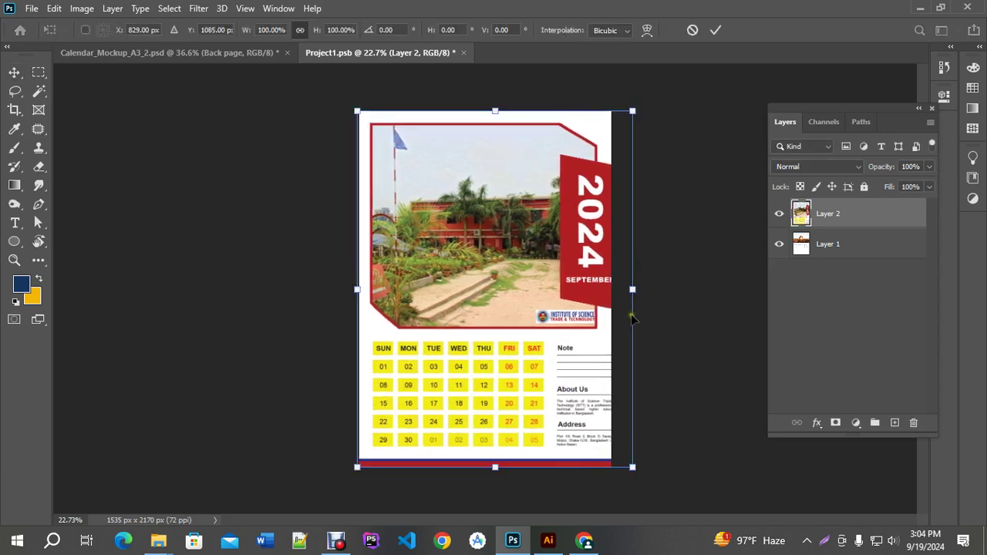
pyautogui.moveTo(632, 290); pyautogui.dragTo(609, 289)
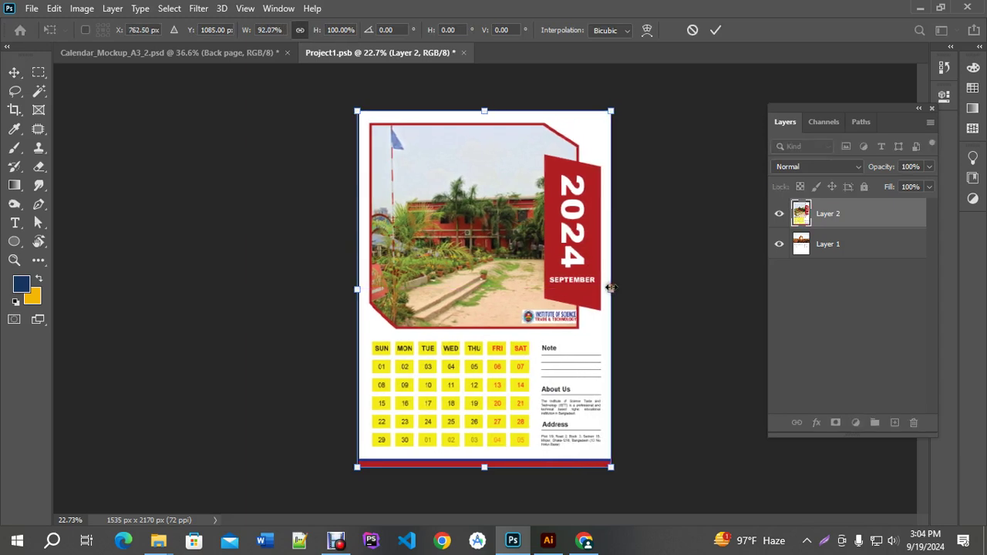
pyautogui.press('Return')
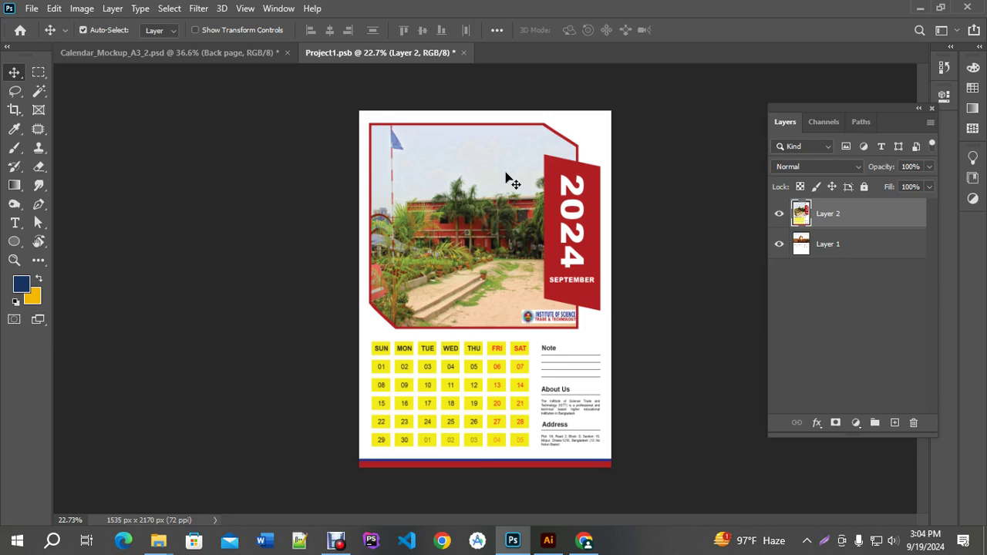
# Close Project1.psb with its changes saved to update the back page of the wall calendar mockup.
pyautogui.click(205, 53)
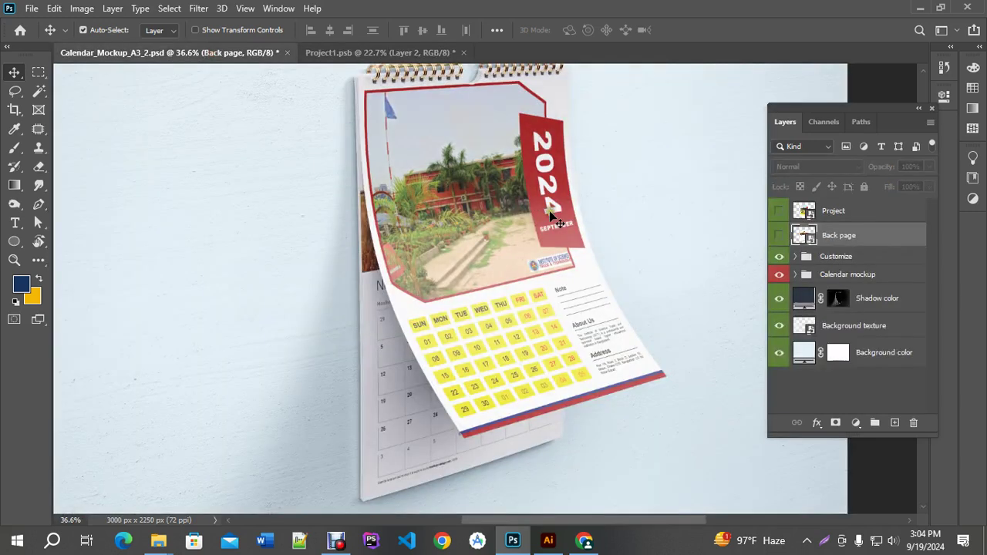
pyautogui.click(377, 60)
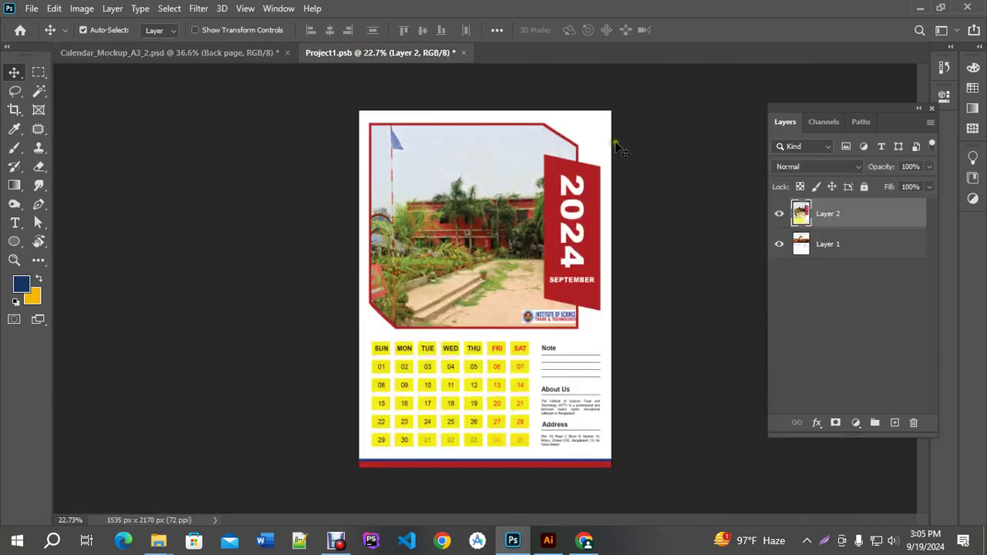
pyautogui.click(463, 52)
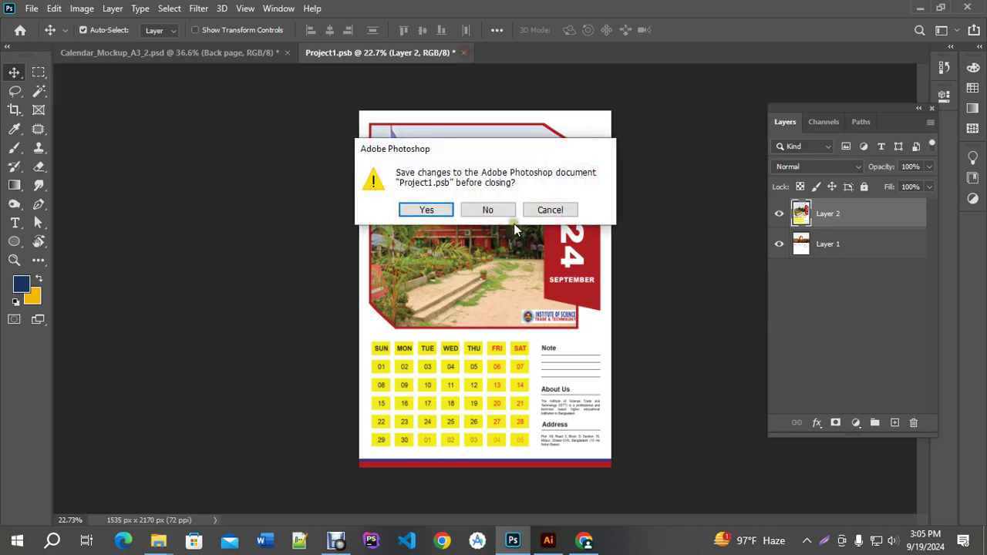
pyautogui.click(426, 210)
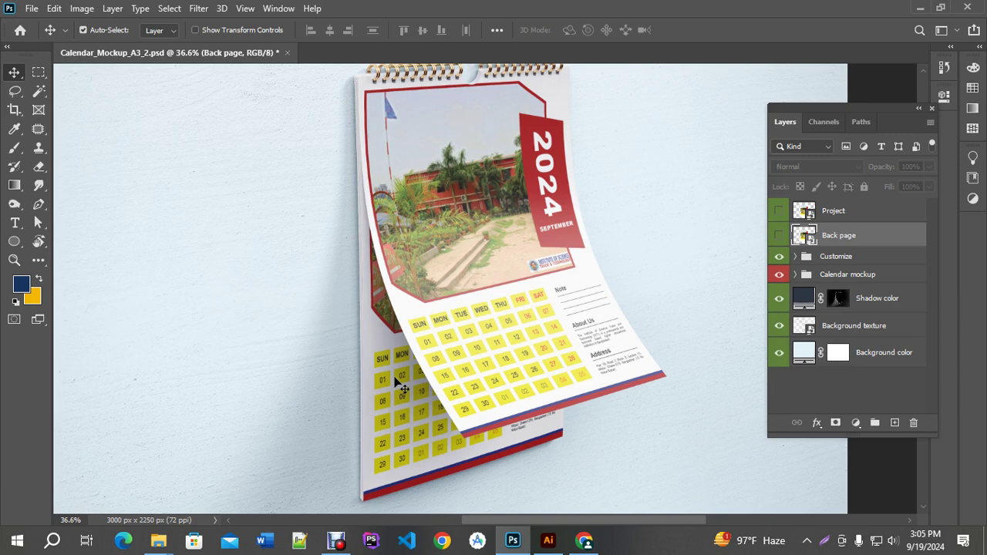
pyautogui.hotkey('ctrl', '0')
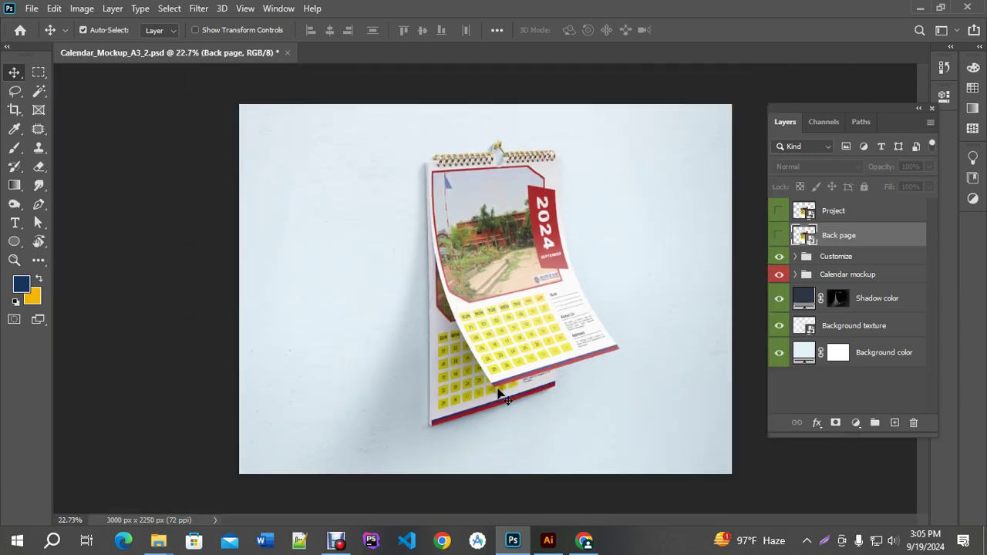
# Switch to the Calendar Mockup folder in File Explorer, view the preview image Calendar_Mockup_A3_1.jpg and close it.
pyautogui.moveTo(159, 544)
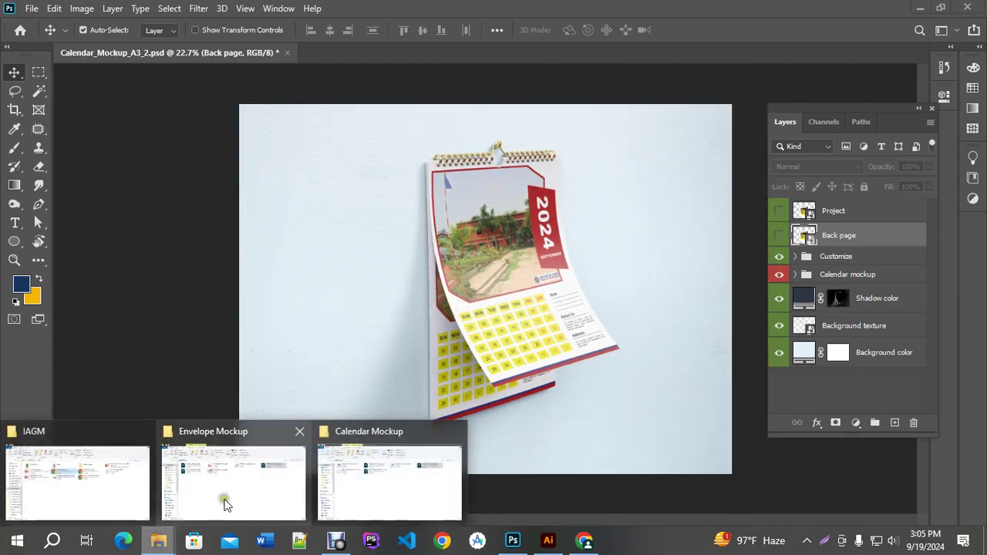
pyautogui.click(354, 472)
pyautogui.click(204, 141)
pyautogui.doubleClick(204, 141)
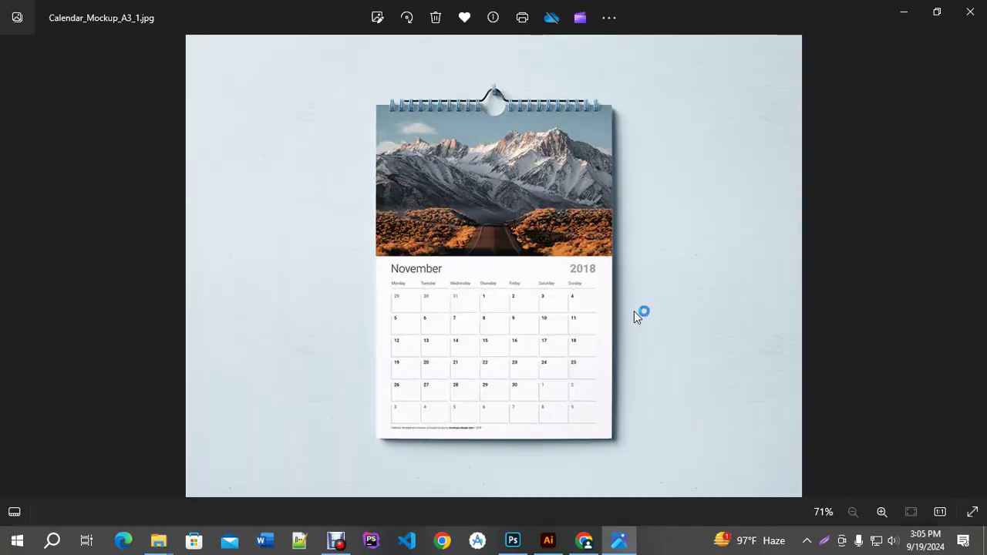
pyautogui.click(970, 13)
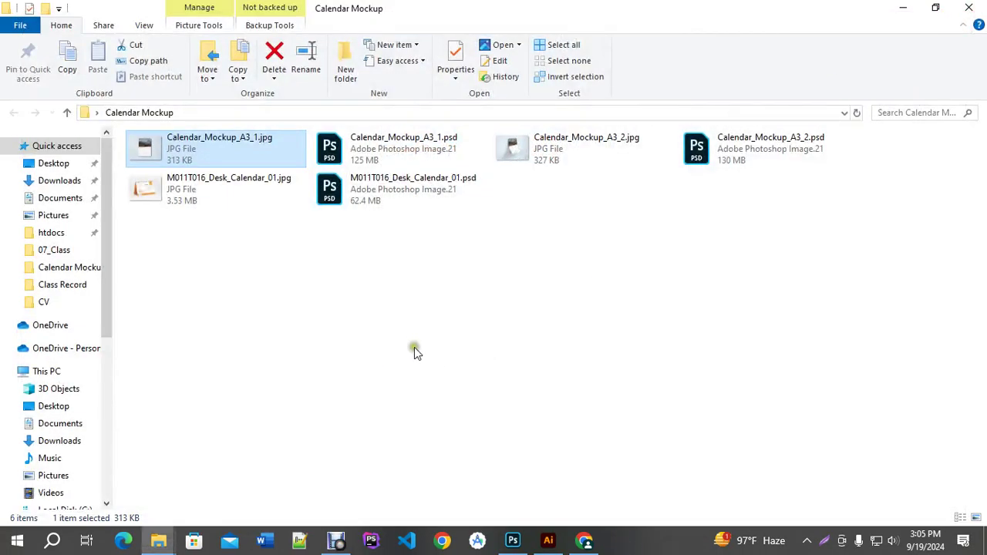
# Return to Photoshop and close Calendar_Mockup_A3_2.psd without saving its changes.
pyautogui.click(513, 539)
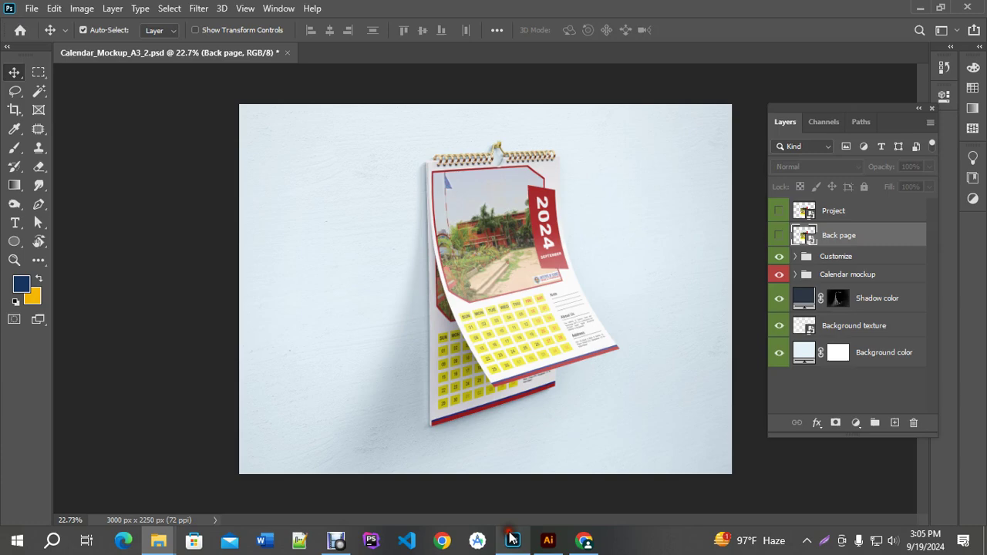
pyautogui.click(287, 54)
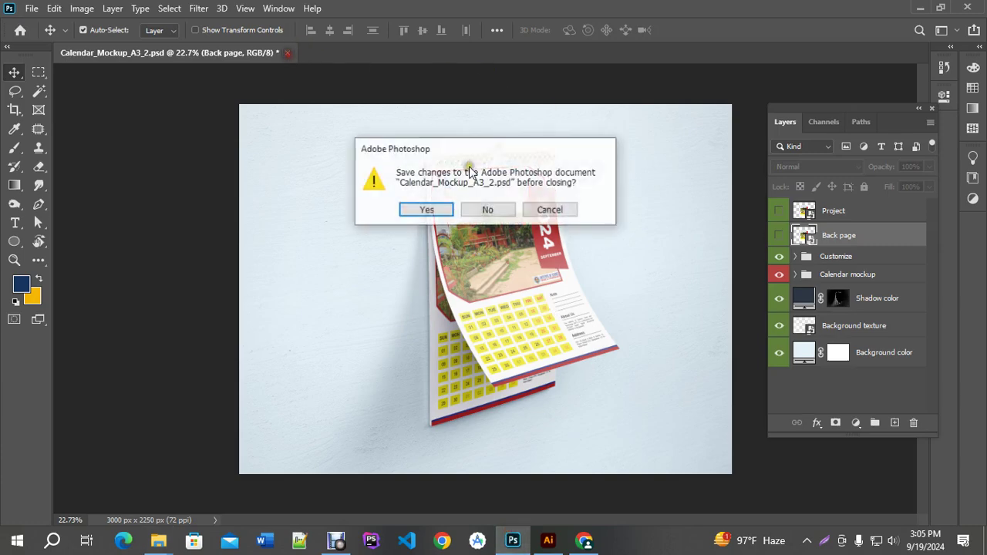
pyautogui.click(487, 210)
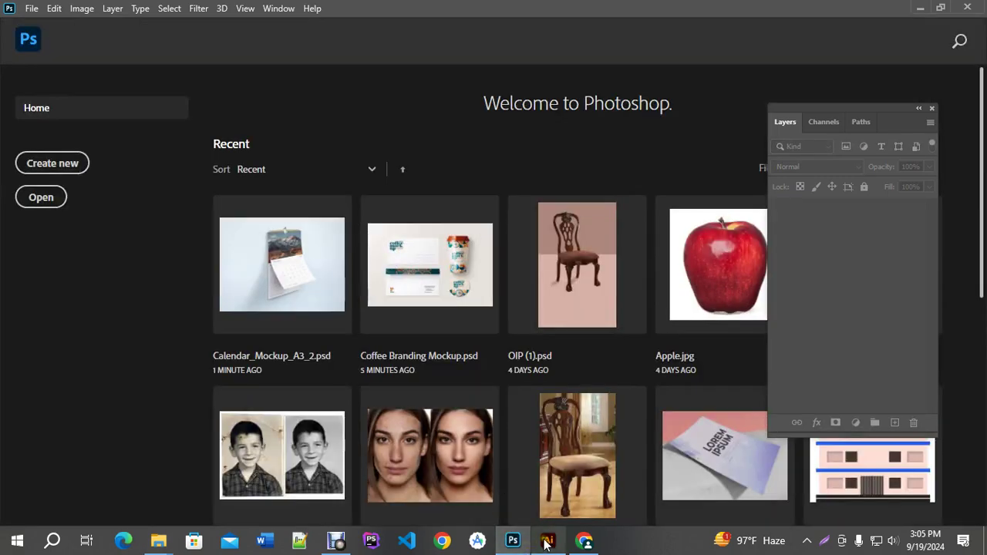
pyautogui.moveTo(546, 542)
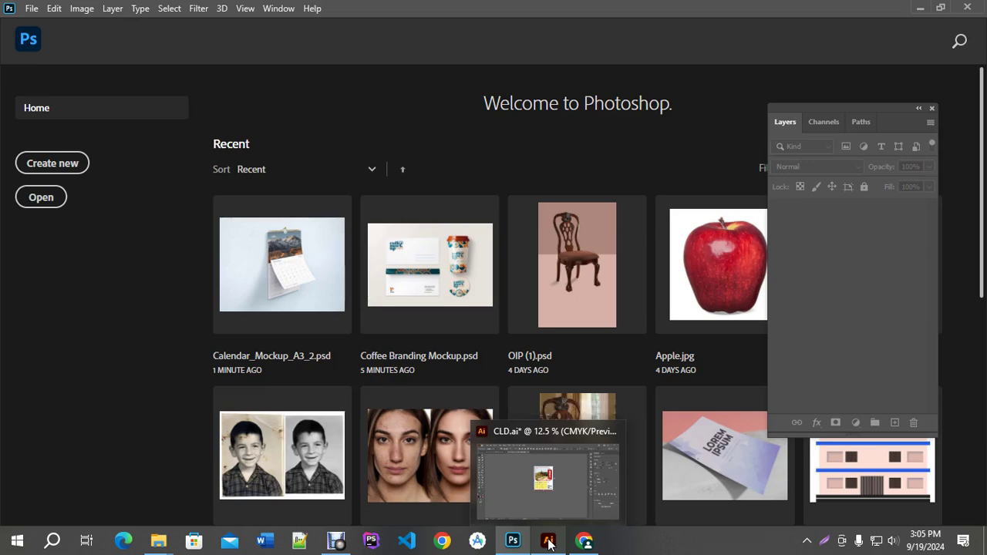
pyautogui.click(336, 542)
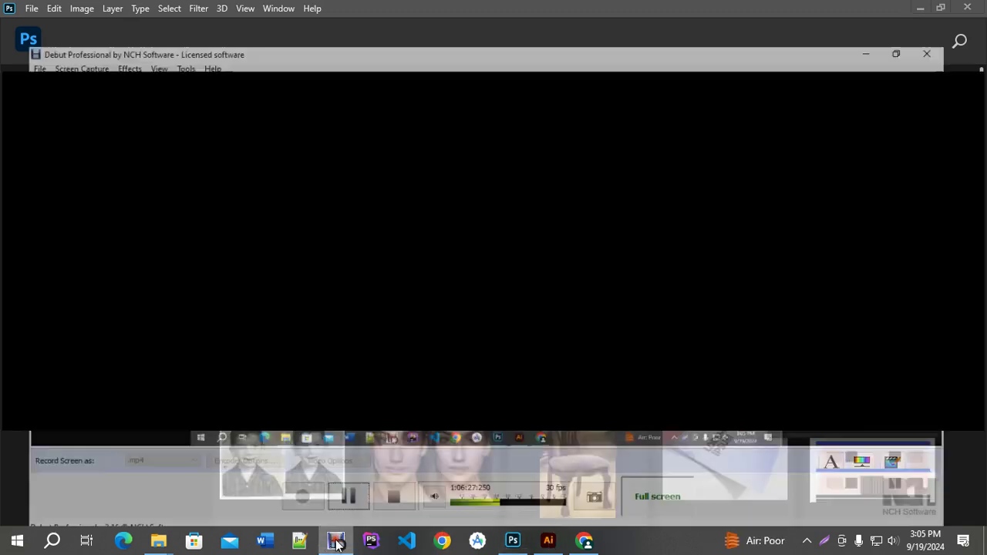